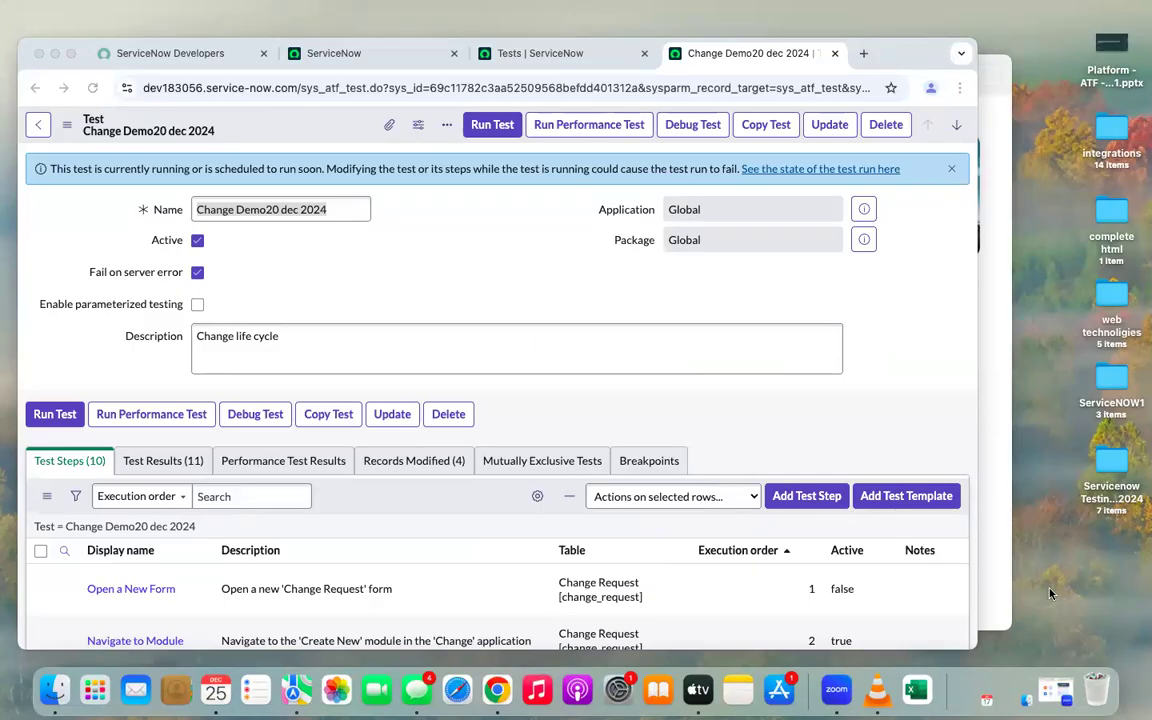
Run the Change Demo20 dec 2024 test, starting a new test runner
{"action": "left_click", "coordinate": [70, 55]}
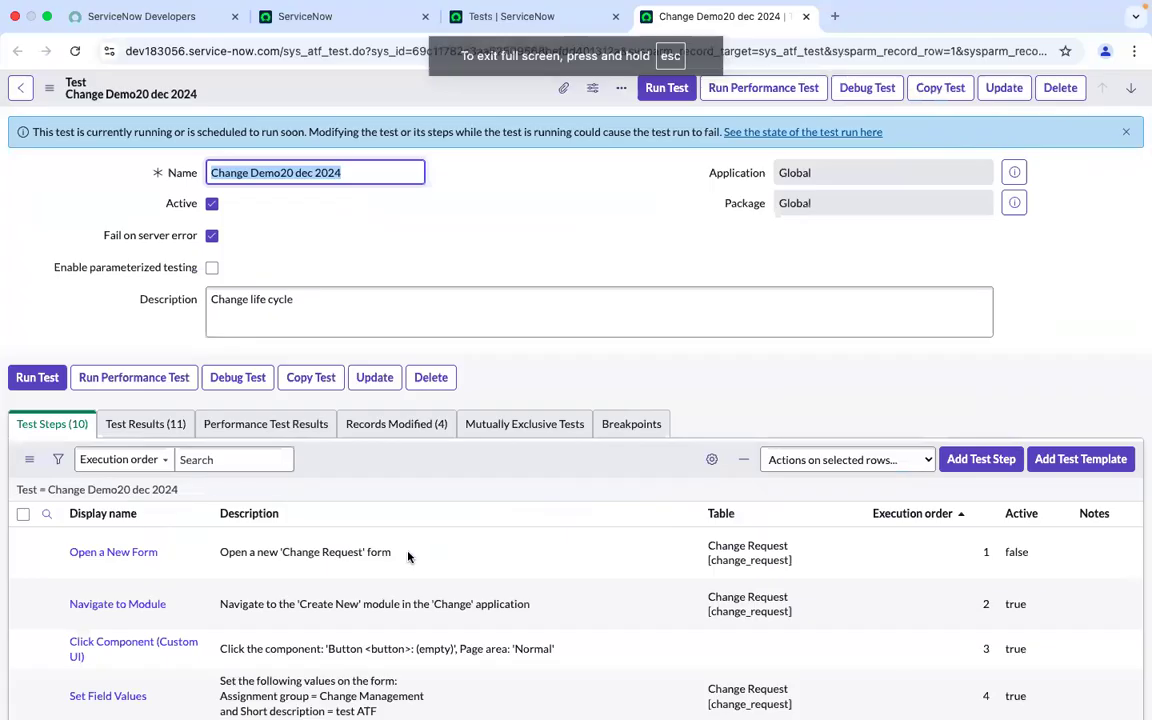
{"action": "scroll", "coordinate": [408, 557], "scroll_direction": "down", "scroll_amount": 8}
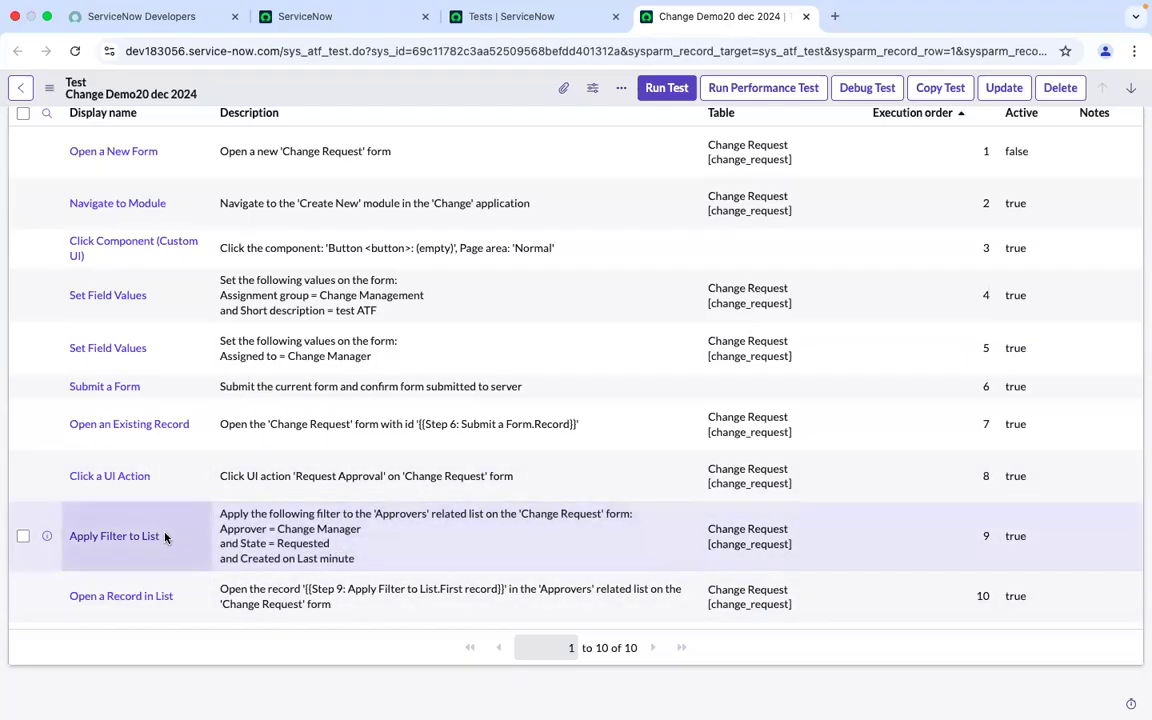
{"action": "left_click", "coordinate": [668, 88]}
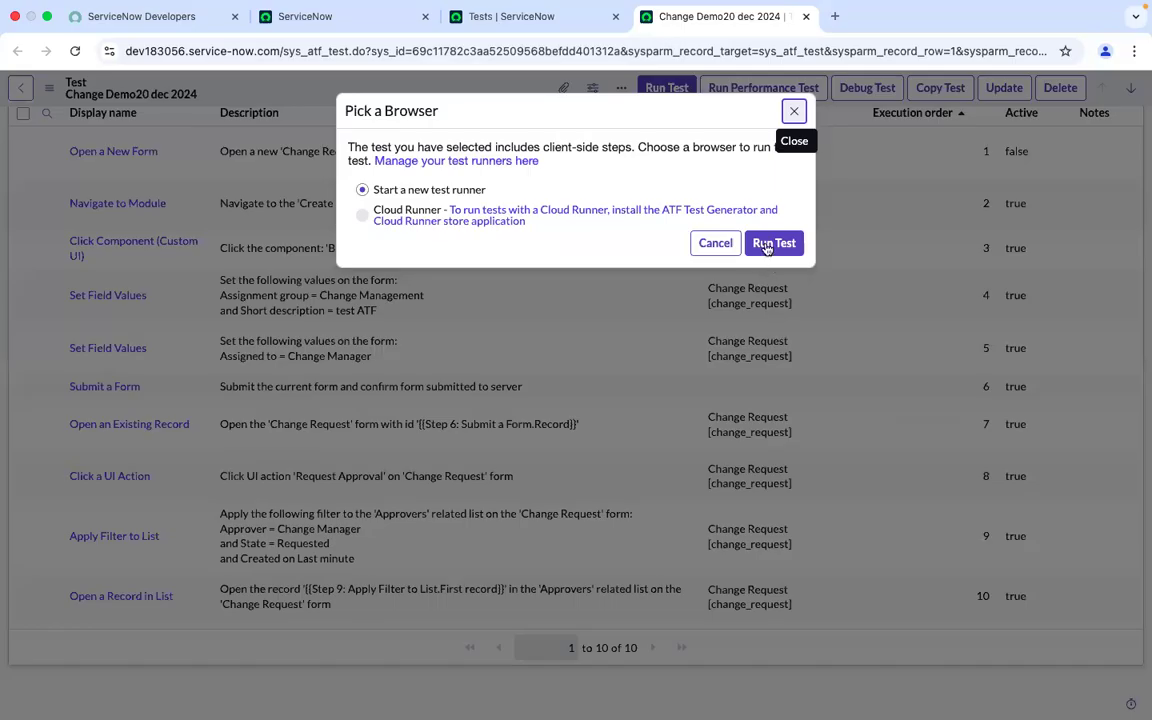
{"action": "left_click", "coordinate": [766, 244]}
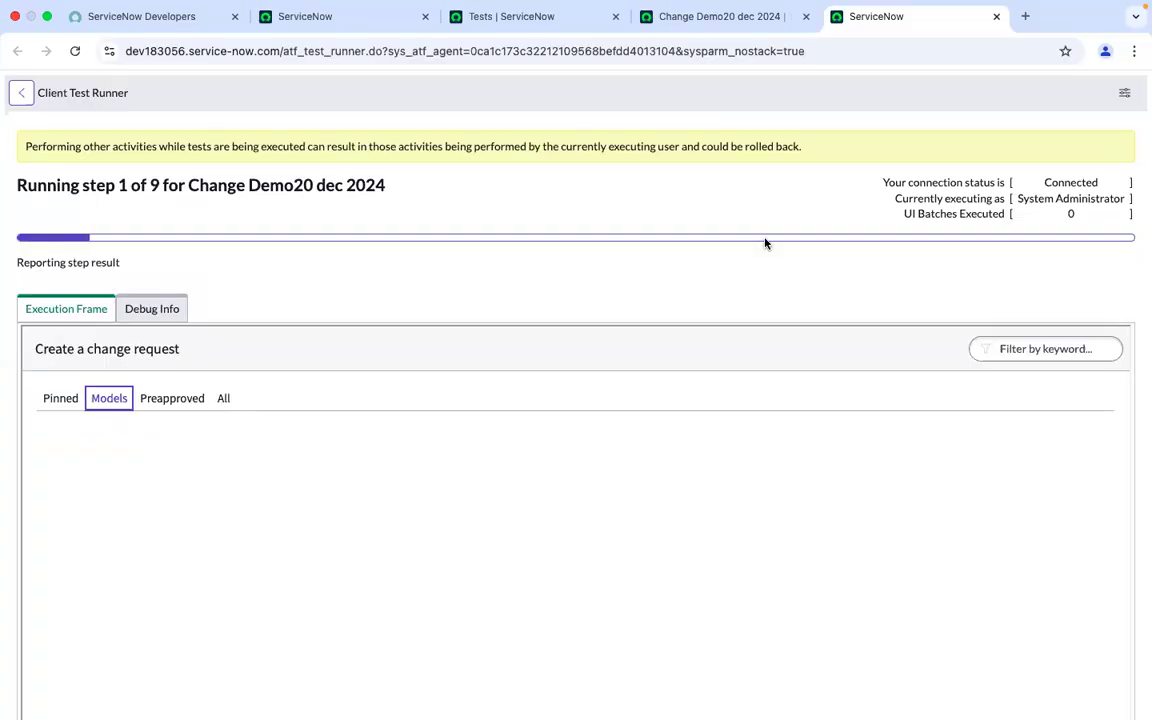
Watch the client test runner execute the test steps on the change request form
{"action": "scroll", "coordinate": [765, 243], "scroll_direction": "down", "scroll_amount": 3}
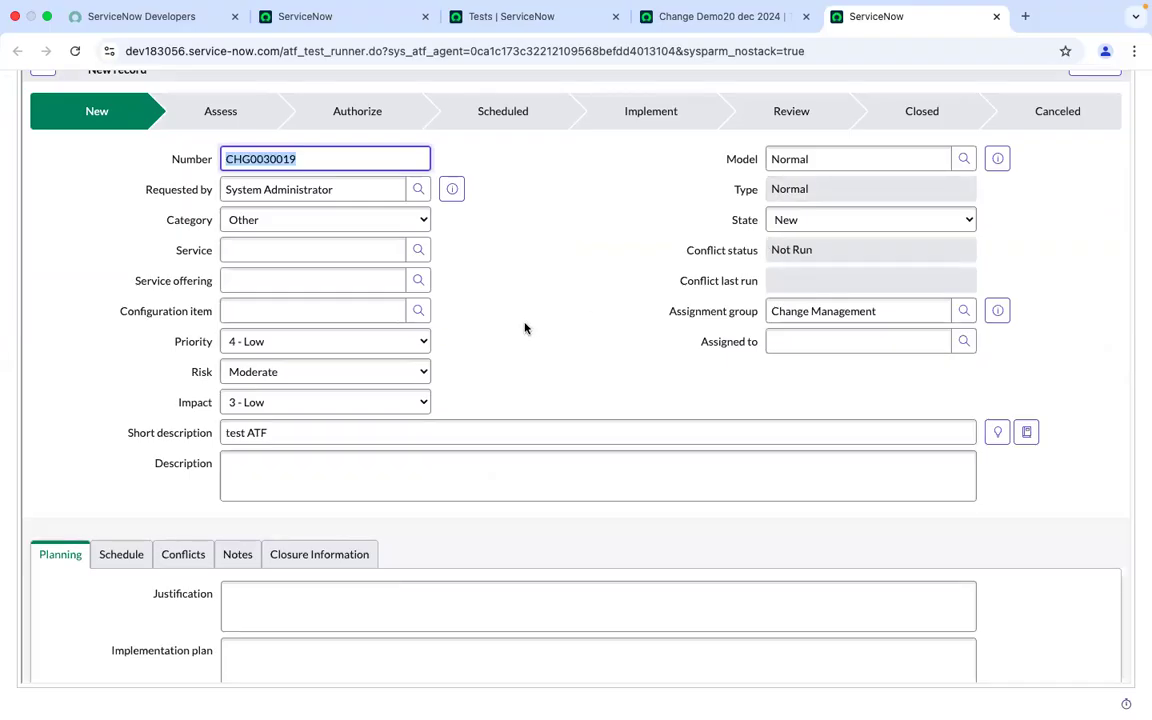
{"action": "scroll", "coordinate": [525, 328], "scroll_direction": "up", "scroll_amount": 2}
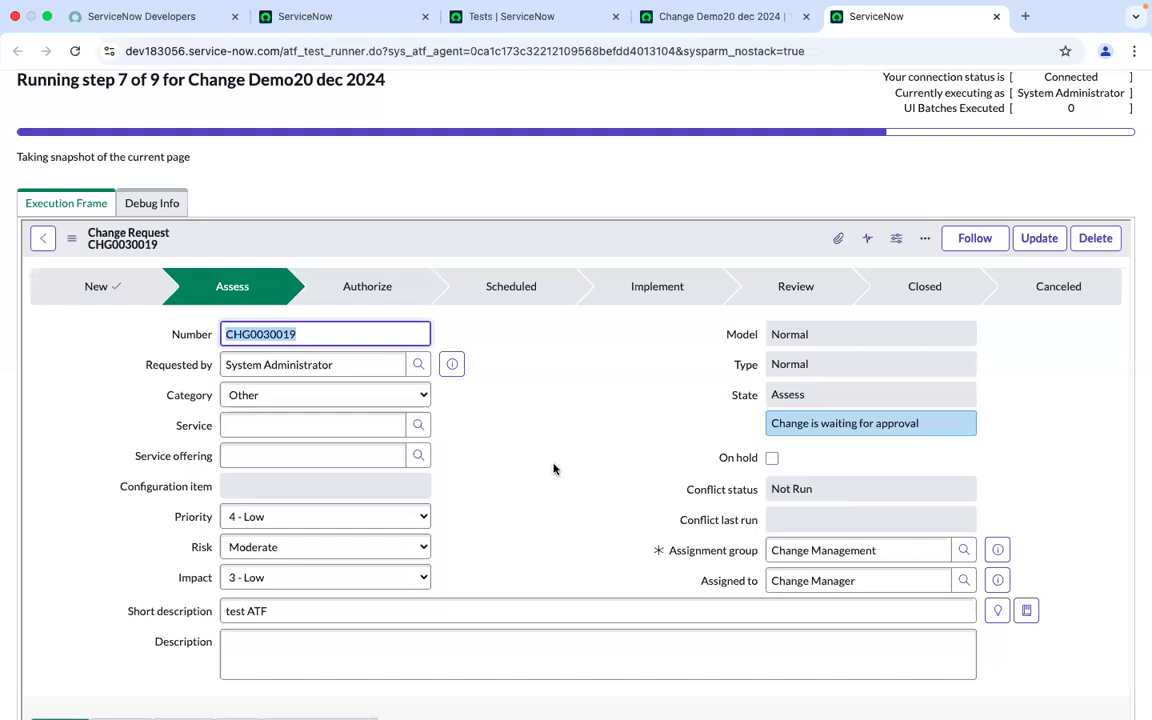
{"action": "scroll", "coordinate": [553, 469], "scroll_direction": "up", "scroll_amount": 1}
{"action": "scroll", "coordinate": [553, 469], "scroll_direction": "down", "scroll_amount": 2}
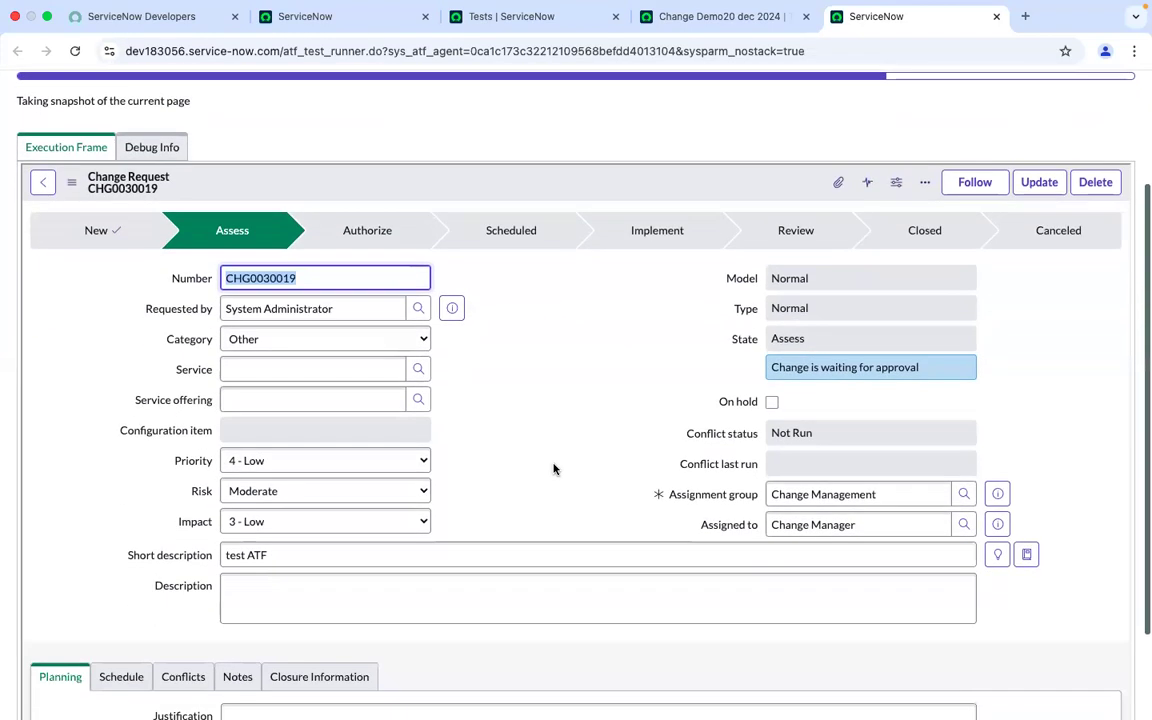
{"action": "scroll", "coordinate": [553, 469], "scroll_direction": "up", "scroll_amount": 1}
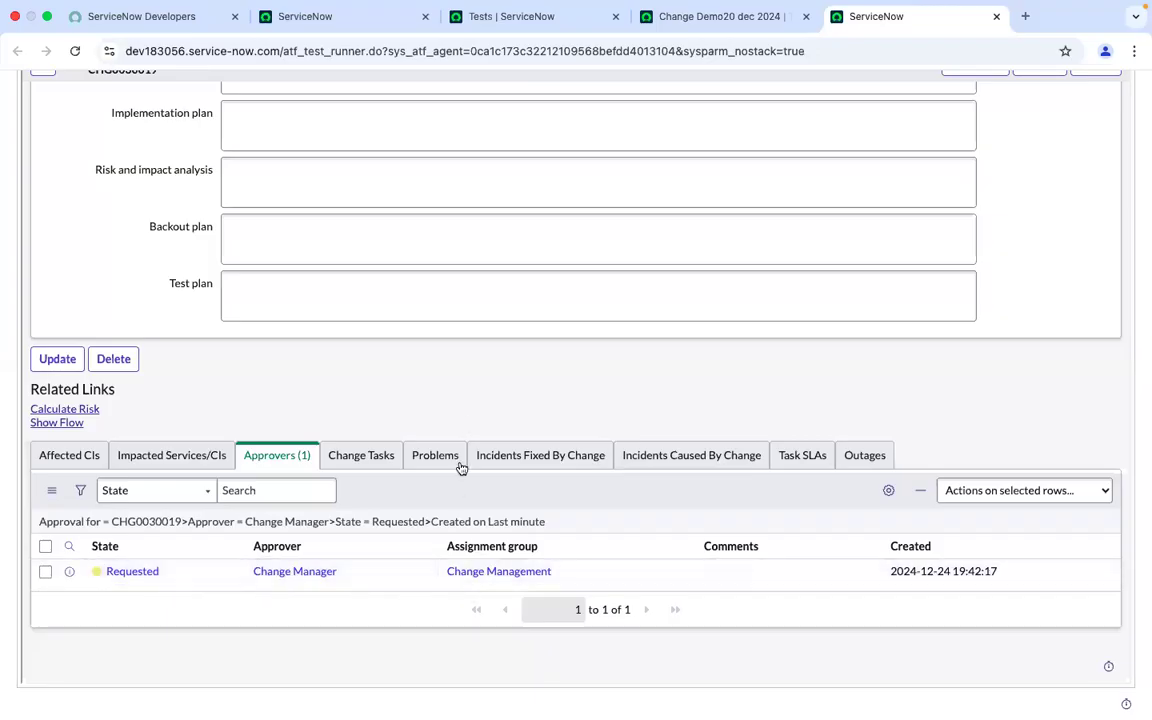
{"action": "scroll", "coordinate": [464, 417], "scroll_direction": "up", "scroll_amount": 3}
{"action": "scroll", "coordinate": [464, 417], "scroll_direction": "up", "scroll_amount": 3}
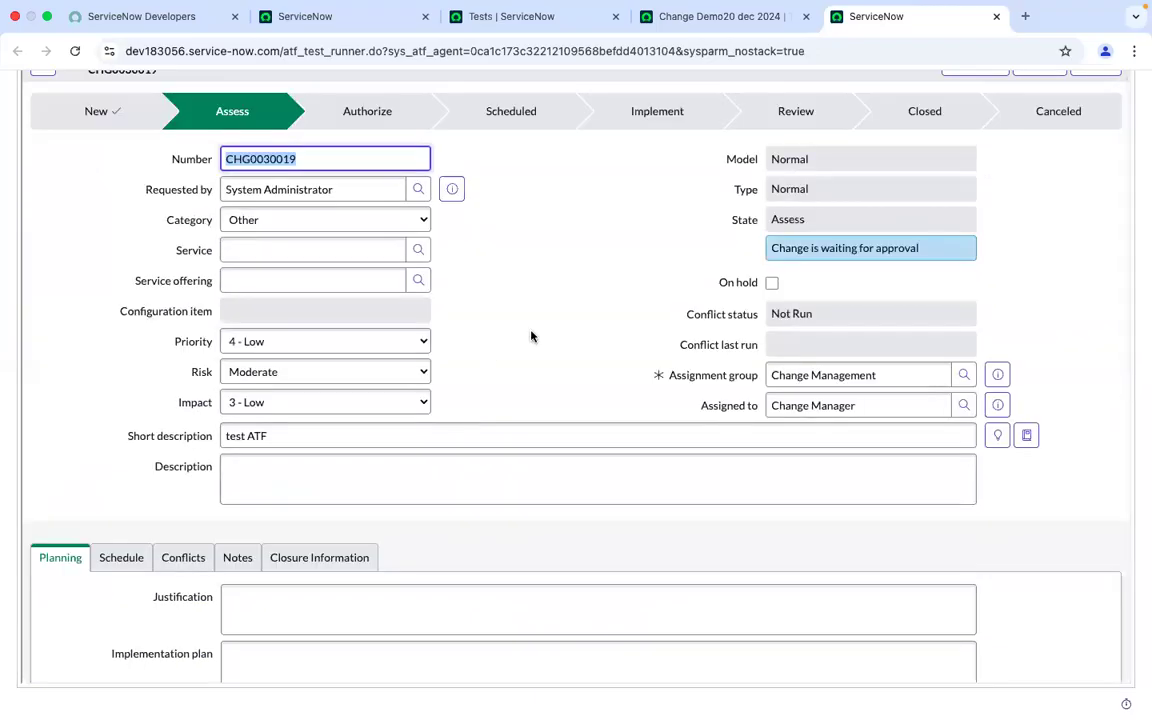
{"action": "scroll", "coordinate": [520, 445], "scroll_direction": "down", "scroll_amount": 5}
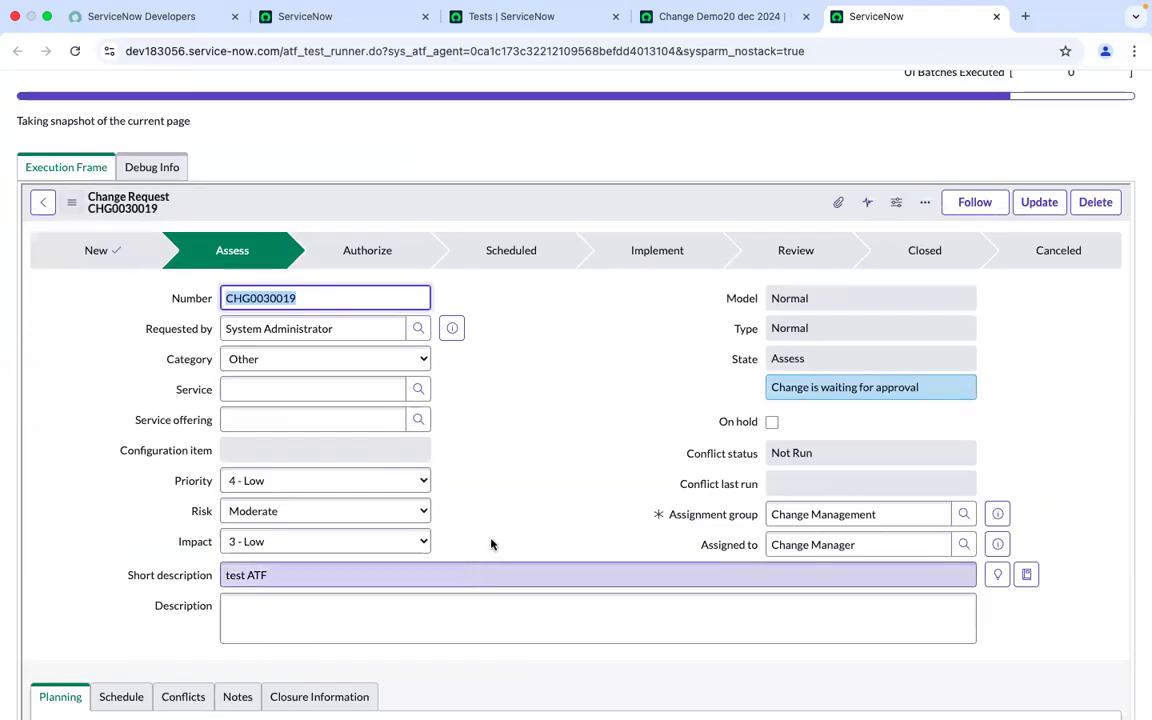
{"action": "scroll", "coordinate": [509, 520], "scroll_direction": "down", "scroll_amount": 10}
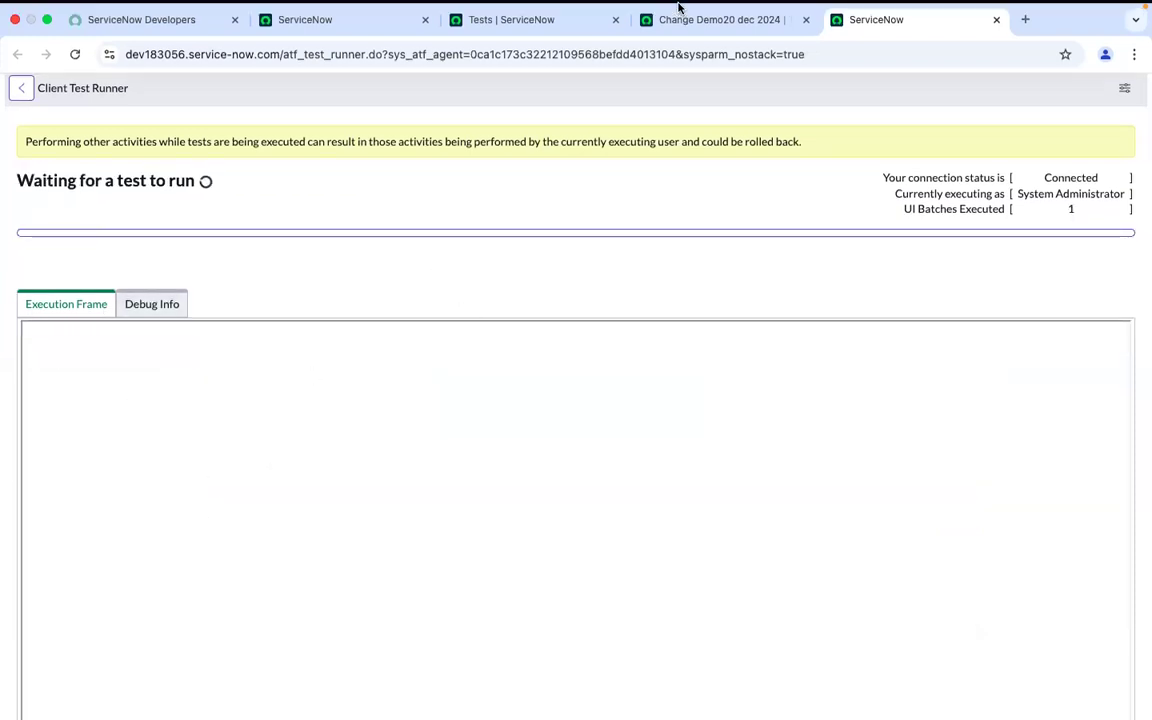
Return to the test record and close the Run Test results dialog
{"action": "left_click", "coordinate": [677, 44]}
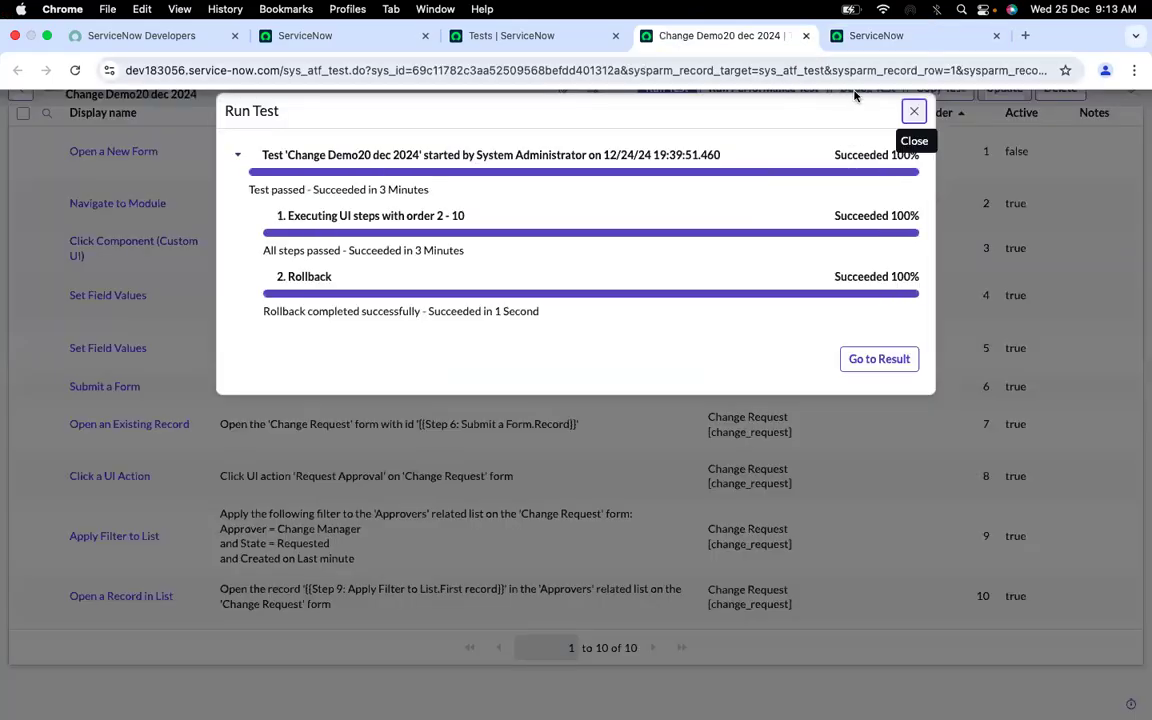
{"action": "left_click", "coordinate": [913, 111]}
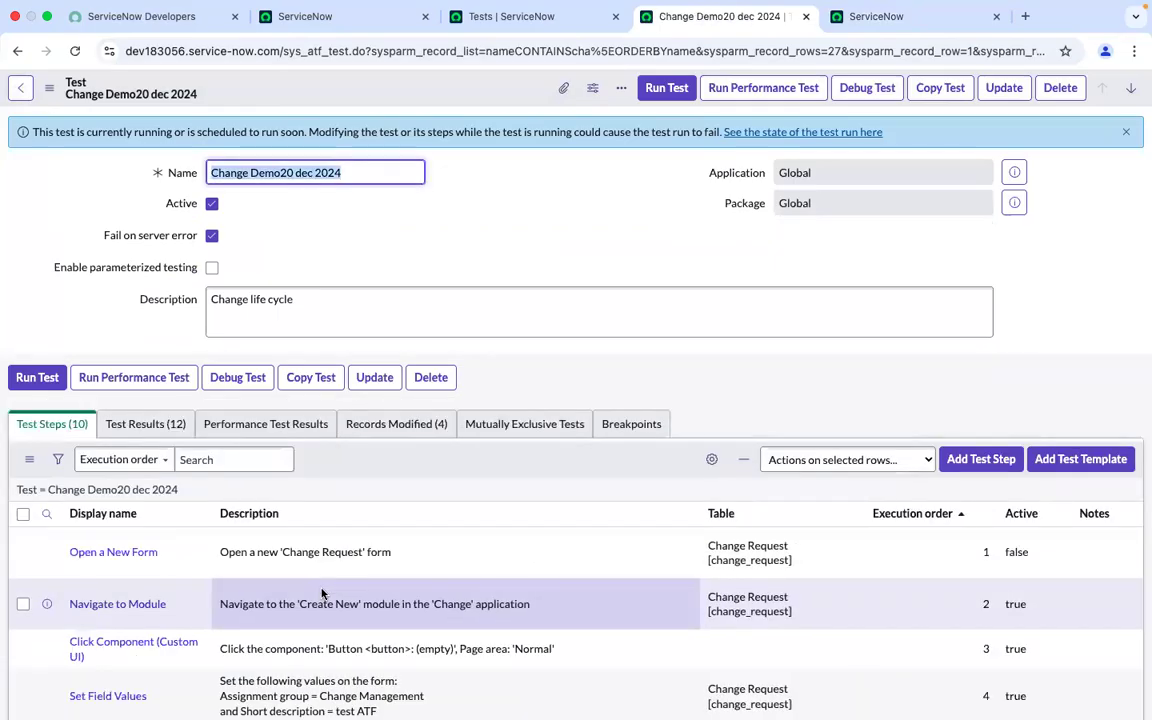
{"action": "scroll", "coordinate": [322, 593], "scroll_direction": "down", "scroll_amount": 5}
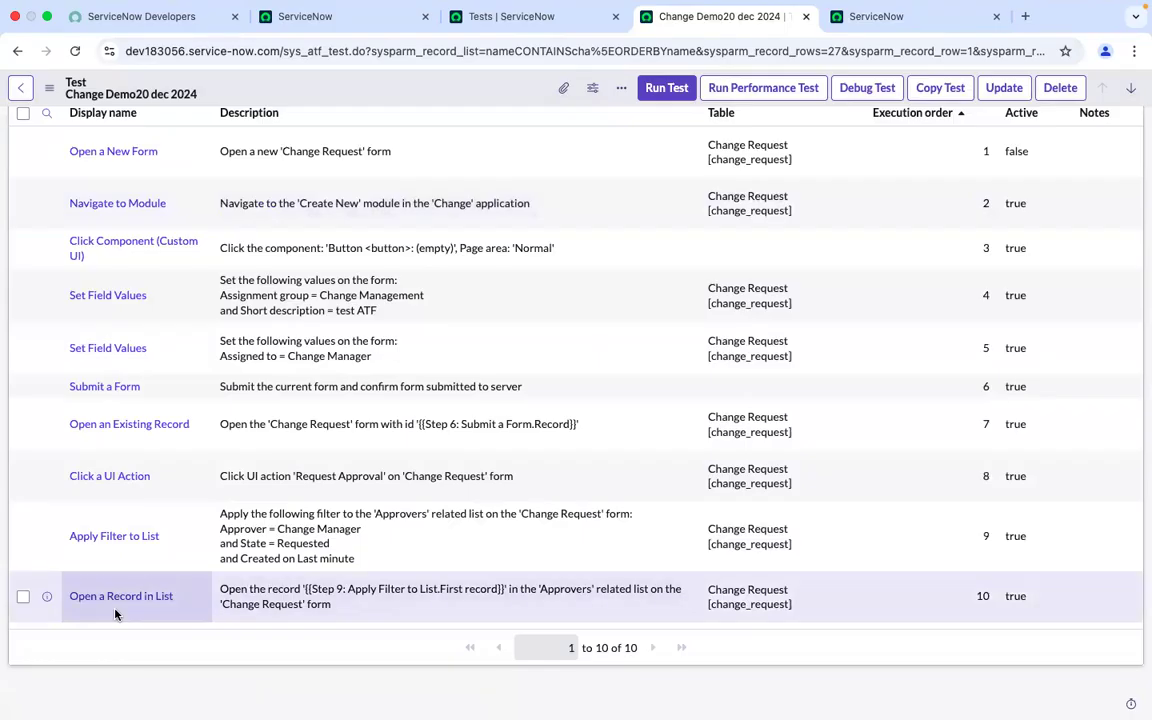
Switch to the ServiceNow home page tab
{"action": "left_click", "coordinate": [390, 9]}
{"action": "mouse_move", "coordinate": [352, 10]}
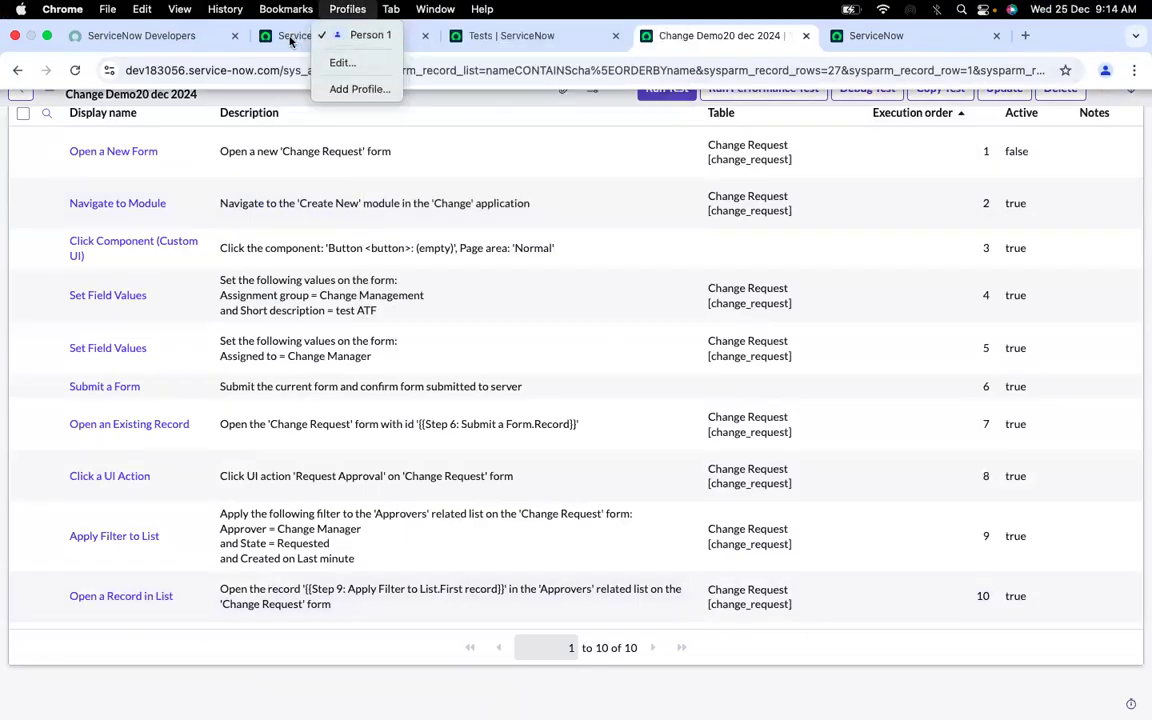
{"action": "left_click", "coordinate": [291, 40]}
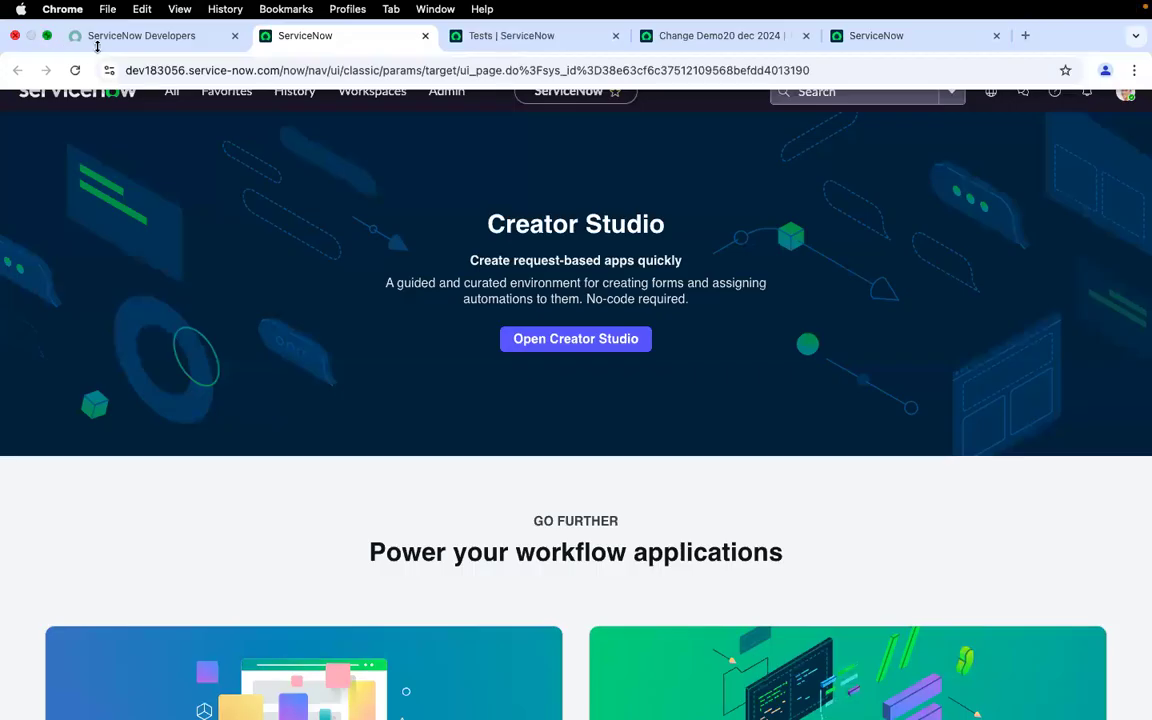
{"action": "left_click", "coordinate": [45, 35]}
{"action": "left_click", "coordinate": [71, 53]}
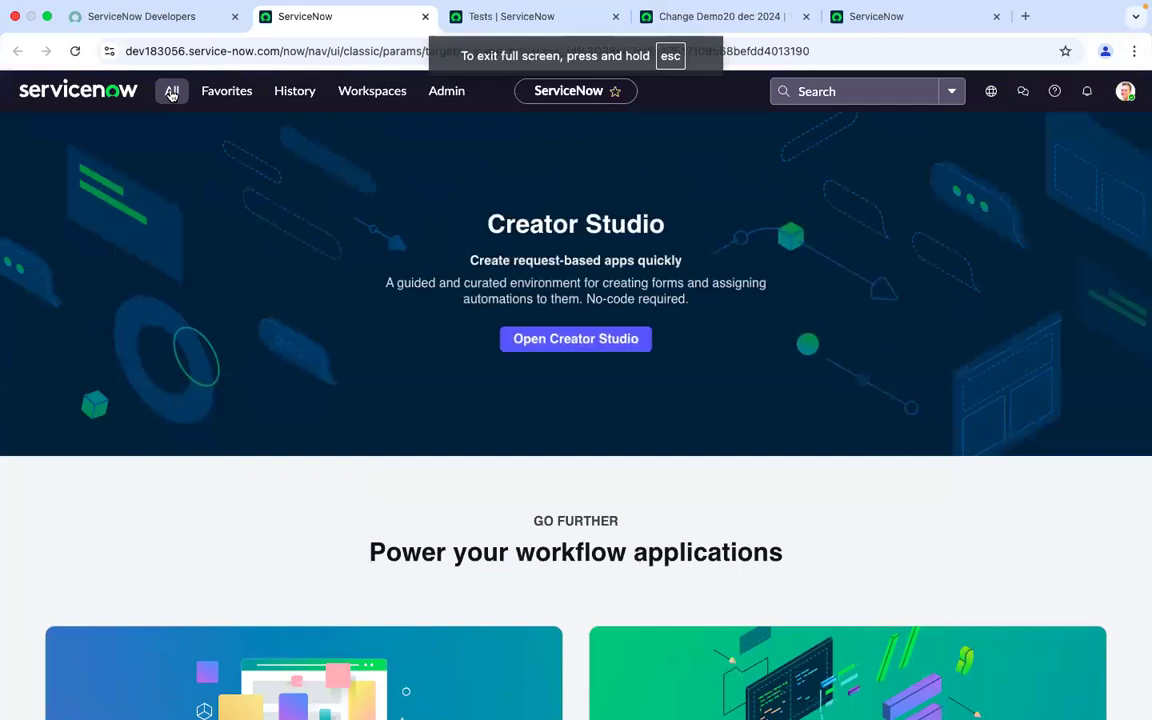
Filter the application navigator for change and open the list of all change requests
{"action": "left_click", "coordinate": [172, 93]}
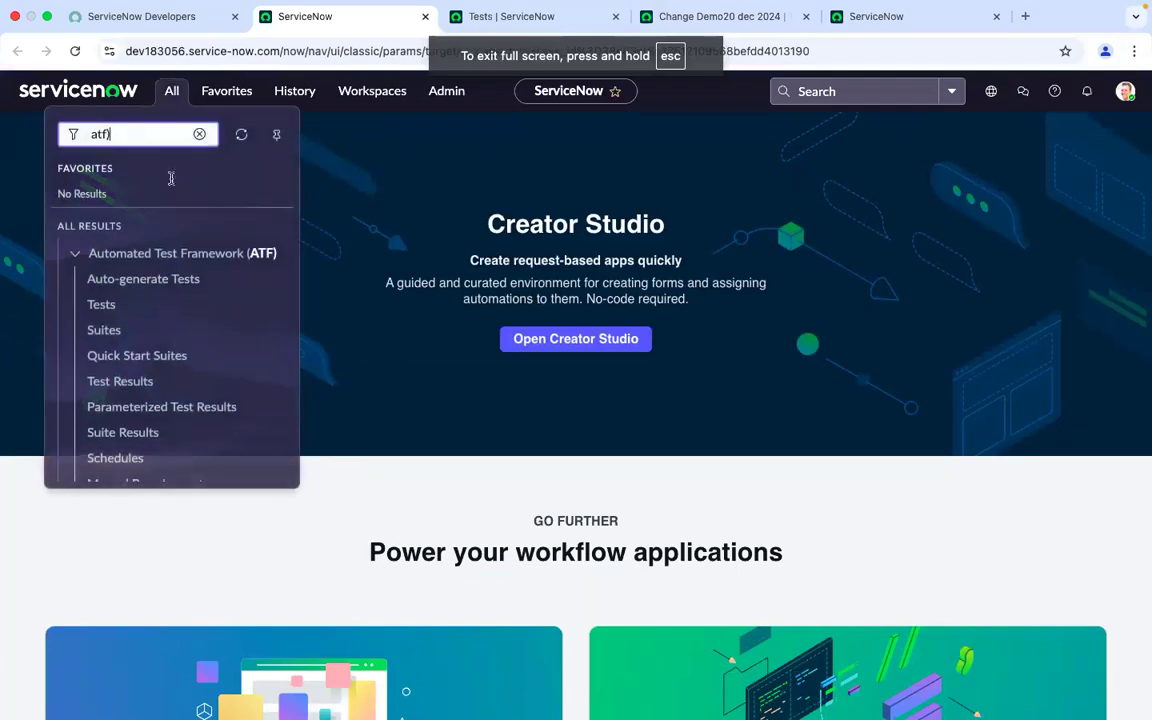
{"action": "key", "text": "BackSpace"}
{"action": "key", "text": "BackSpace"}
{"action": "key", "text": "BackSpace"}
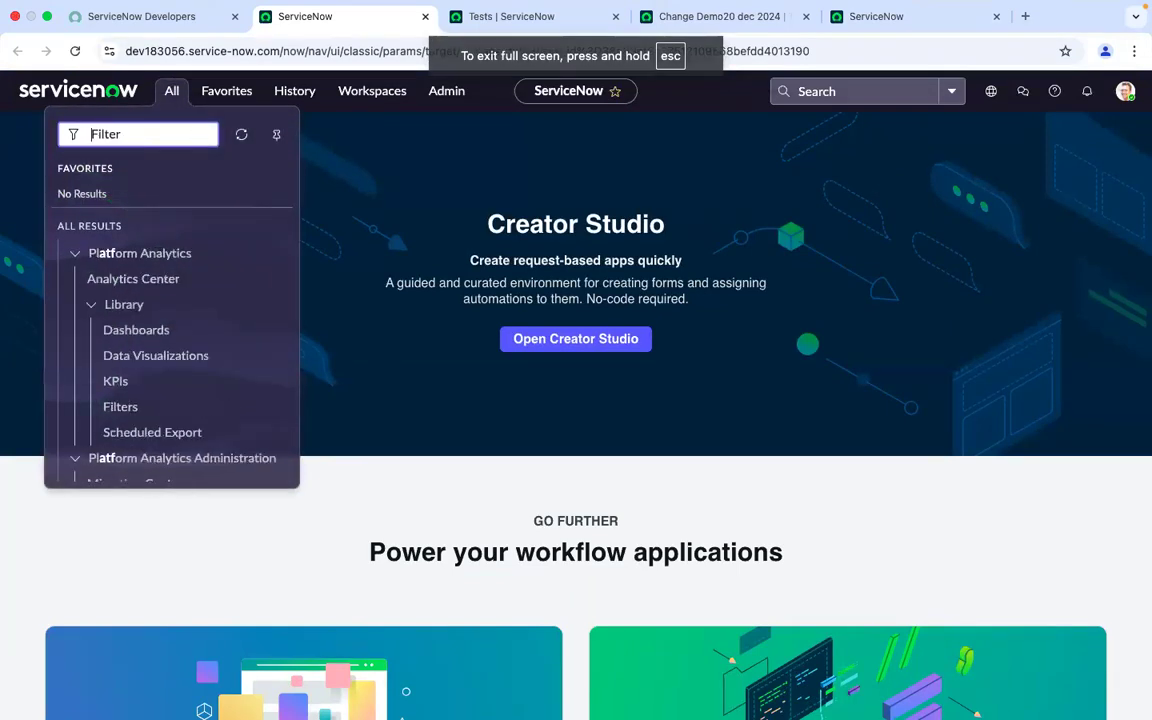
{"action": "type", "text": "Change "}
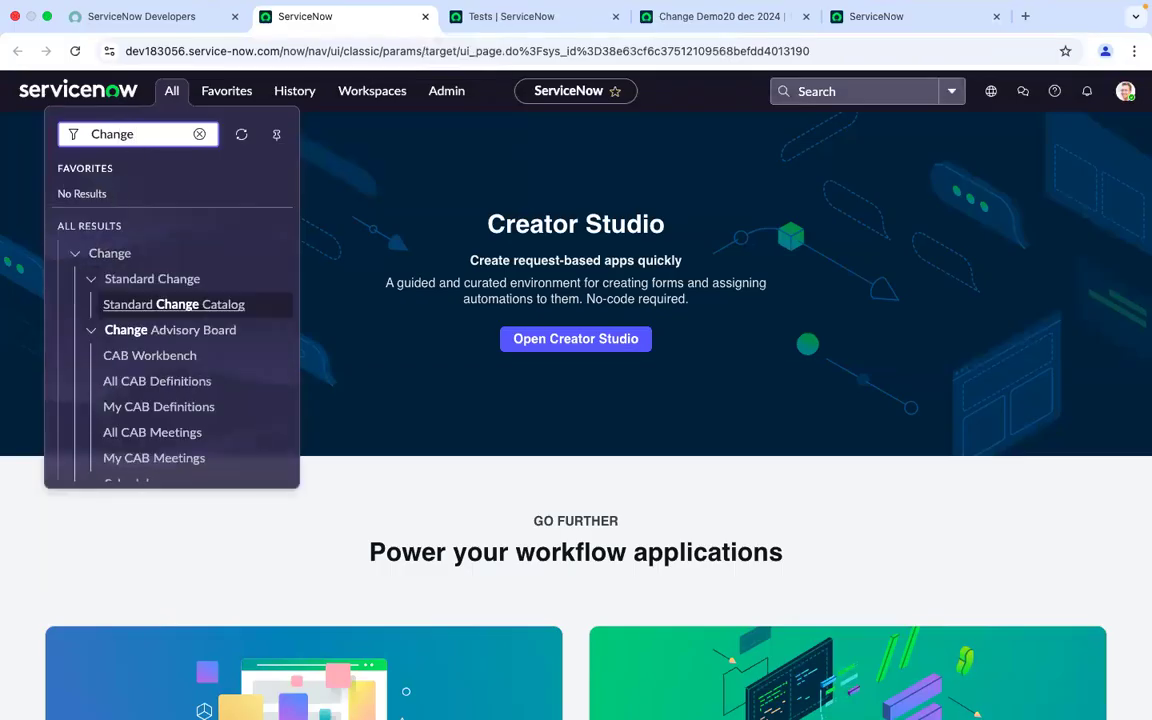
{"action": "type", "text": "reques"}
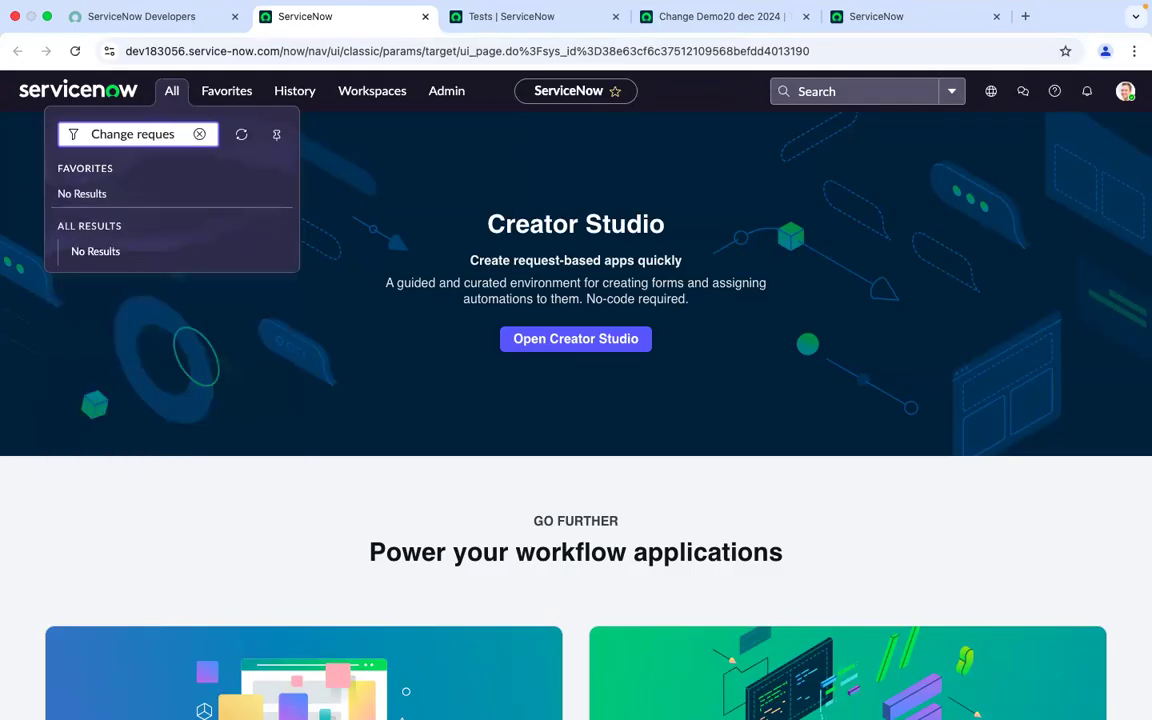
{"action": "key", "text": "BackSpace"}
{"action": "key", "text": "BackSpace"}
{"action": "key", "text": "BackSpace"}
{"action": "key", "text": "BackSpace"}
{"action": "key", "text": "BackSpace"}
{"action": "key", "text": "BackSpace"}
{"action": "key", "text": "BackSpace"}
{"action": "key", "text": "BackSpace"}
{"action": "key", "text": "BackSpace"}
{"action": "key", "text": "BackSpace"}
{"action": "key", "text": "BackSpace"}
{"action": "key", "text": "BackSpace"}
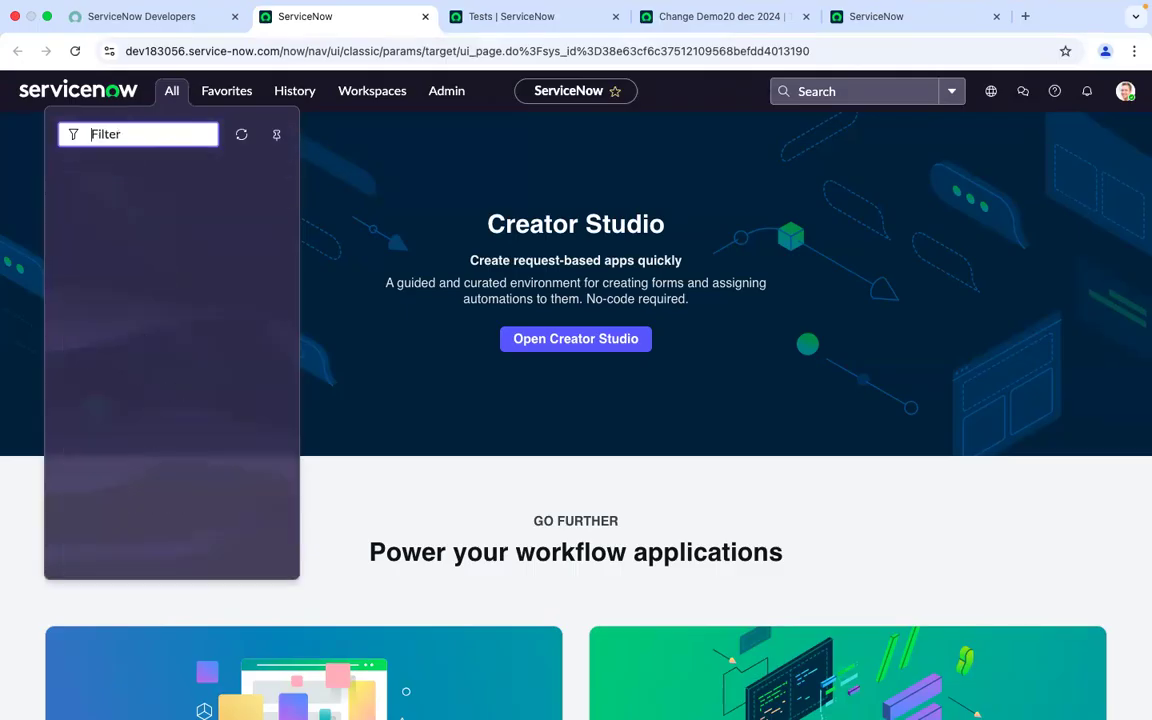
{"action": "type", "text": "change"}
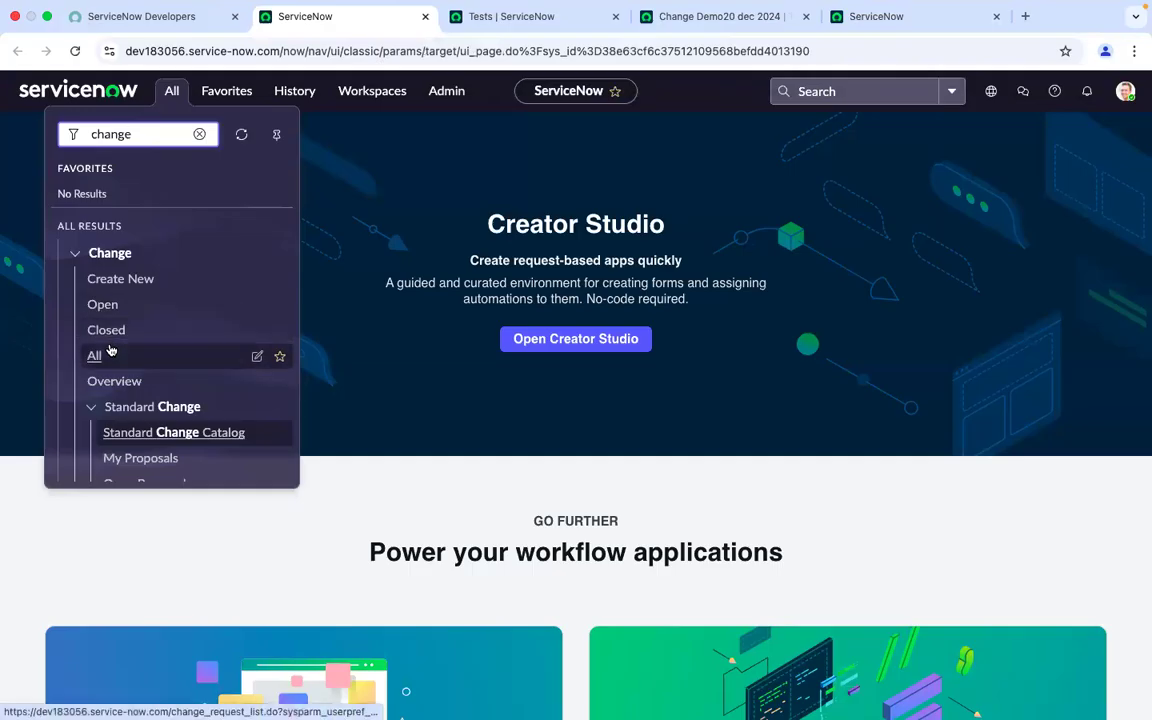
{"action": "left_click", "coordinate": [95, 357], "text": "super"}
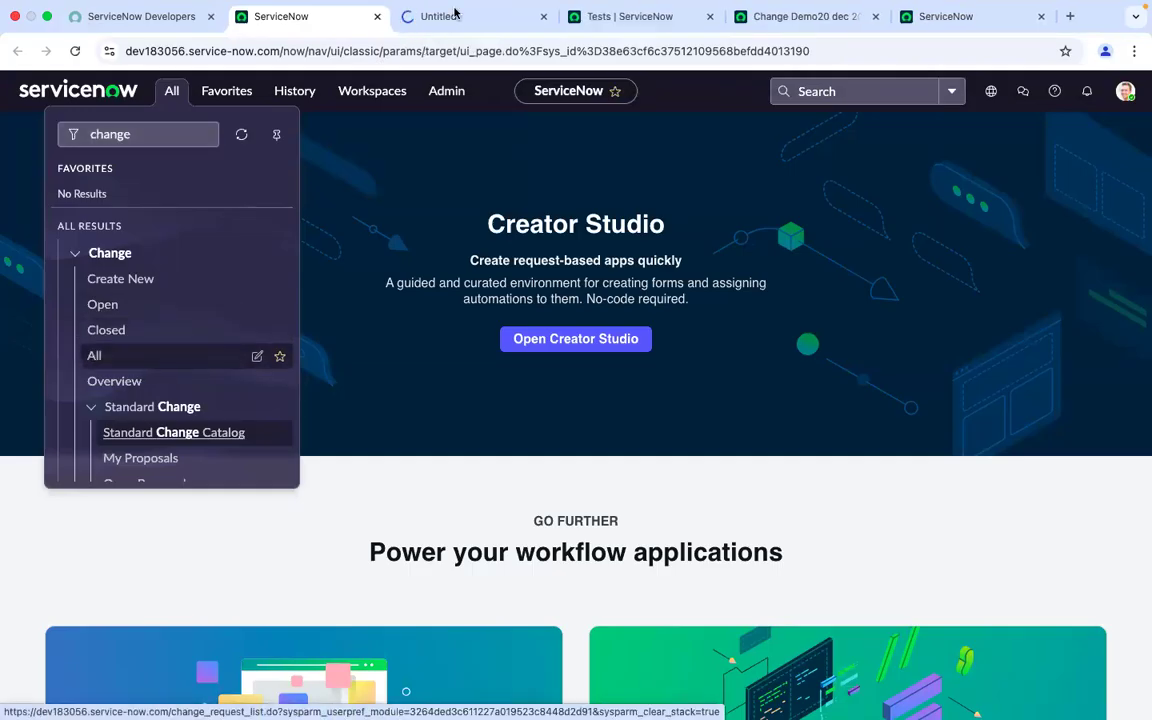
{"action": "left_click", "coordinate": [455, 14]}
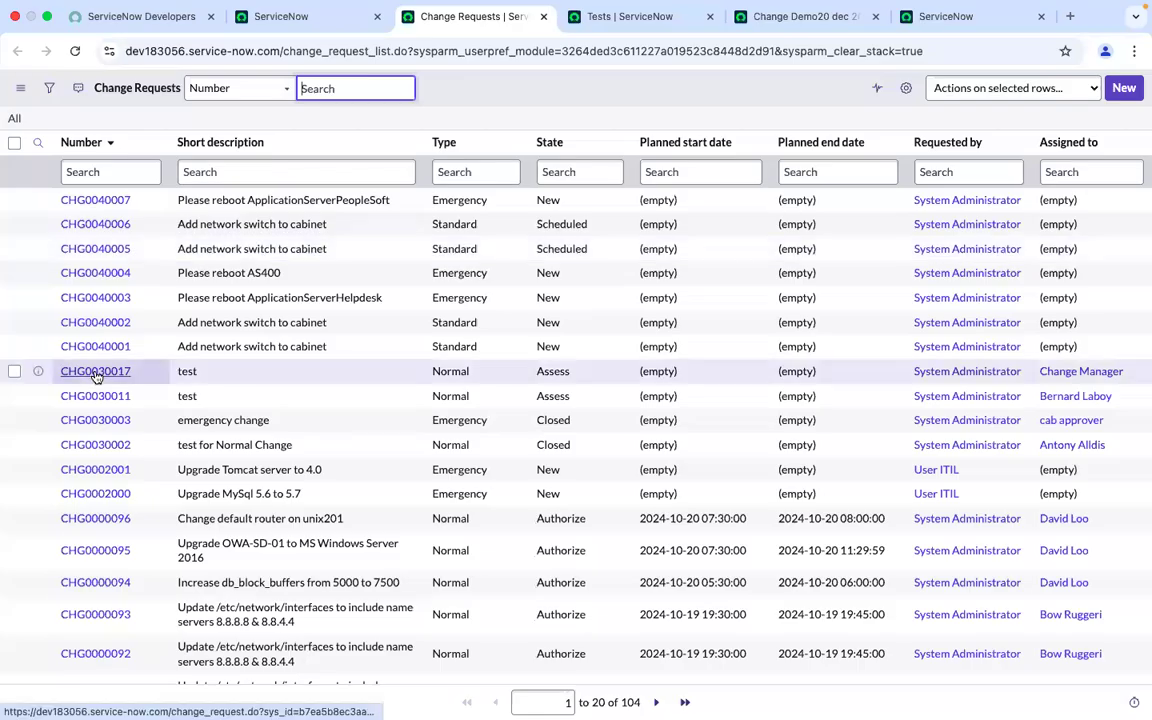
Open change request CHG0030017 and go to its Approvers related list
{"action": "left_click", "coordinate": [96, 373], "text": "super"}
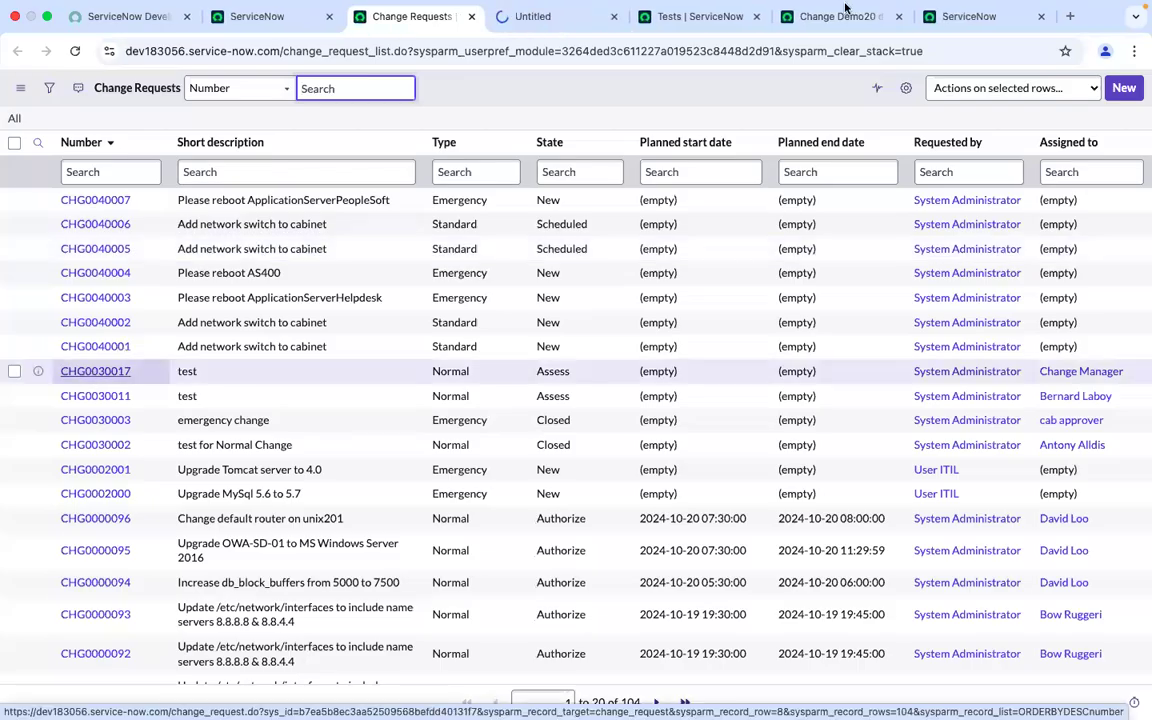
{"action": "left_click", "coordinate": [546, 18]}
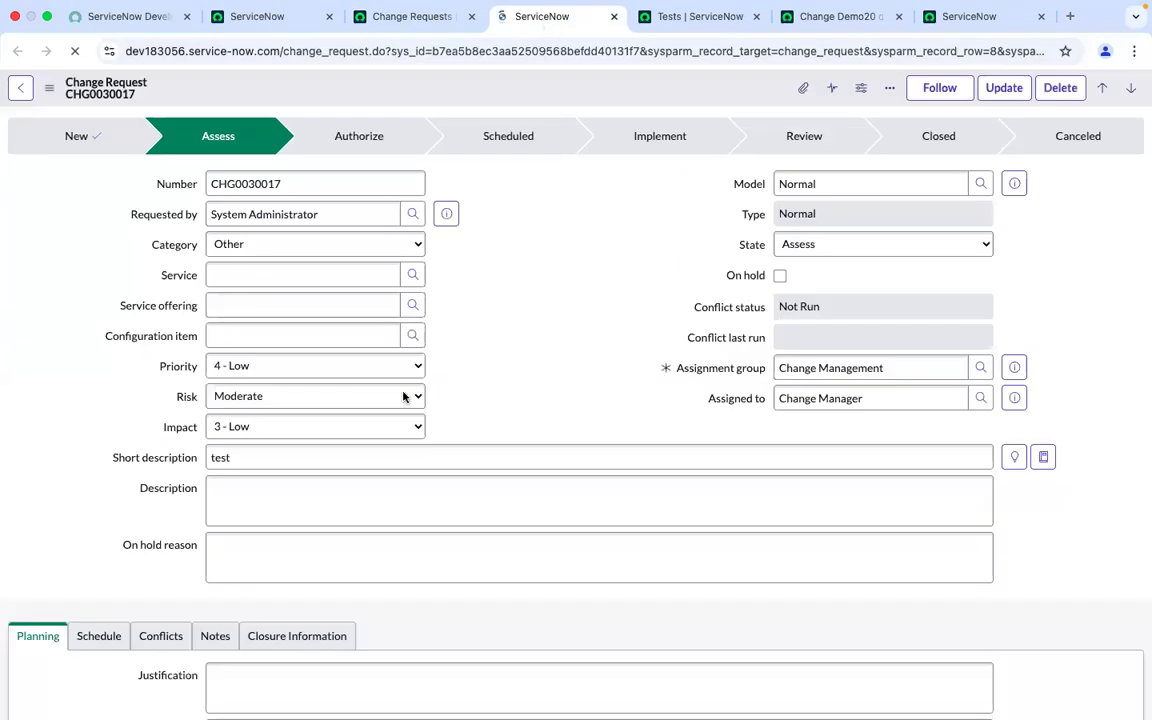
{"action": "scroll", "coordinate": [425, 396], "scroll_direction": "down", "scroll_amount": 1}
{"action": "scroll", "coordinate": [425, 396], "scroll_direction": "down", "scroll_amount": 5}
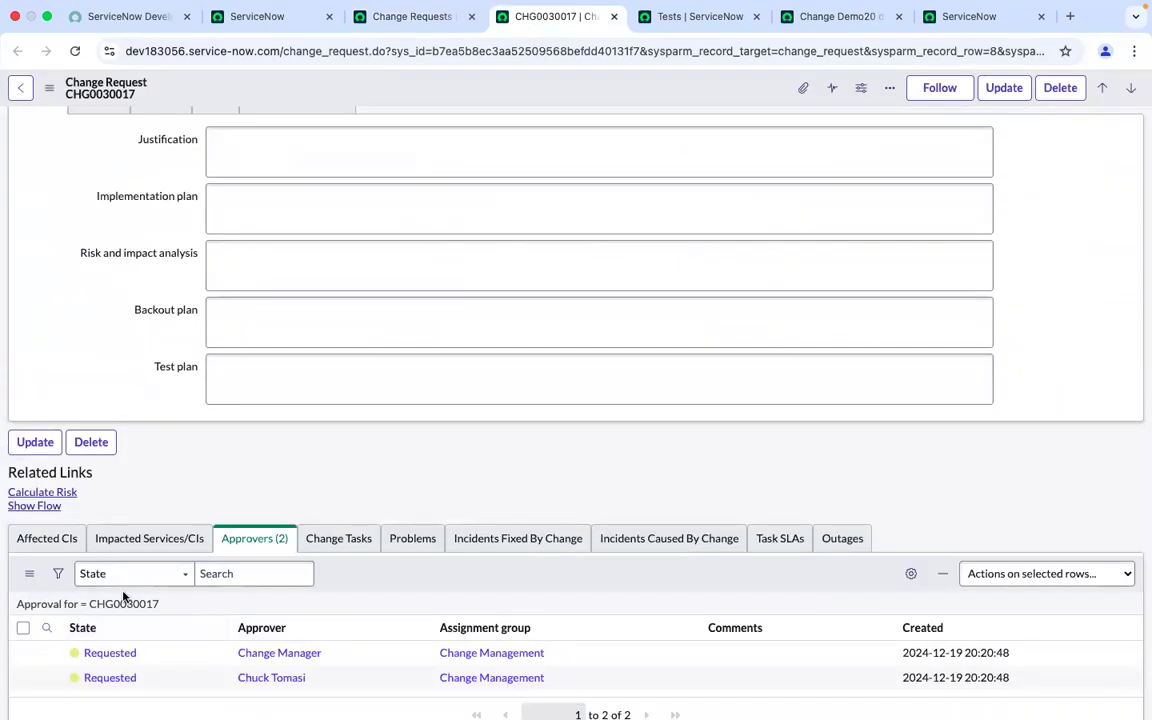
Filter the Approvers related list to approver change manager
{"action": "left_click", "coordinate": [47, 627]}
{"action": "left_click", "coordinate": [360, 655]}
{"action": "type", "text": "change manager"}
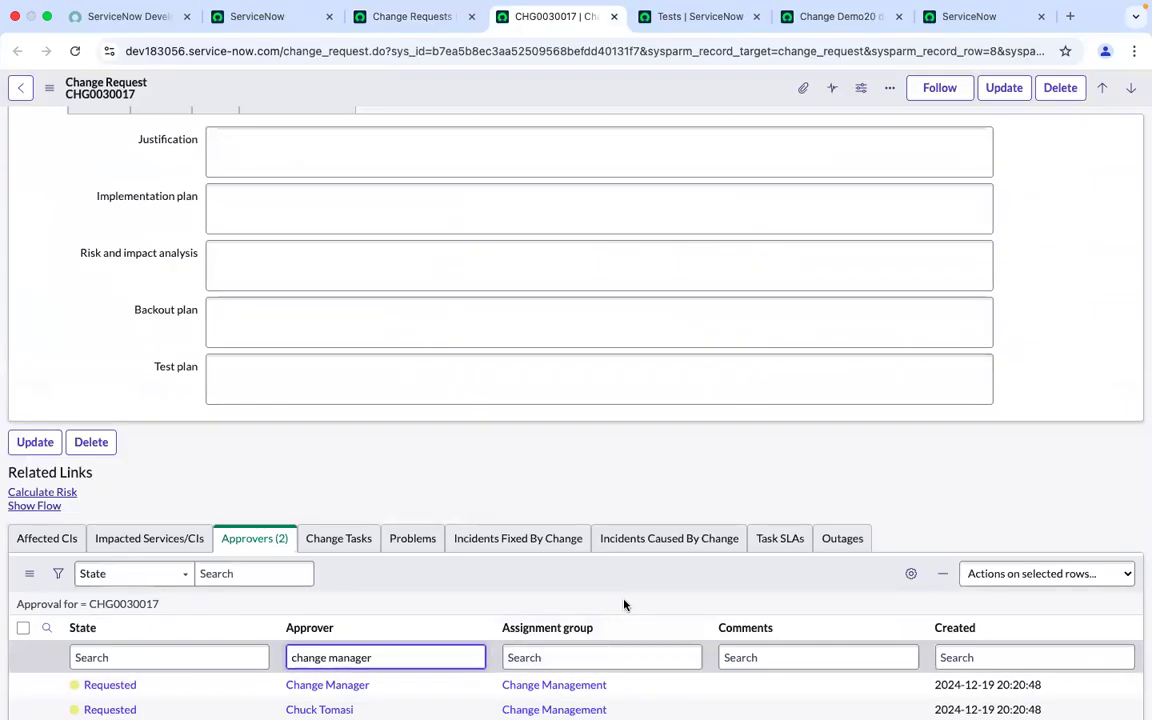
{"action": "scroll", "coordinate": [620, 602], "scroll_direction": "down", "scroll_amount": 2}
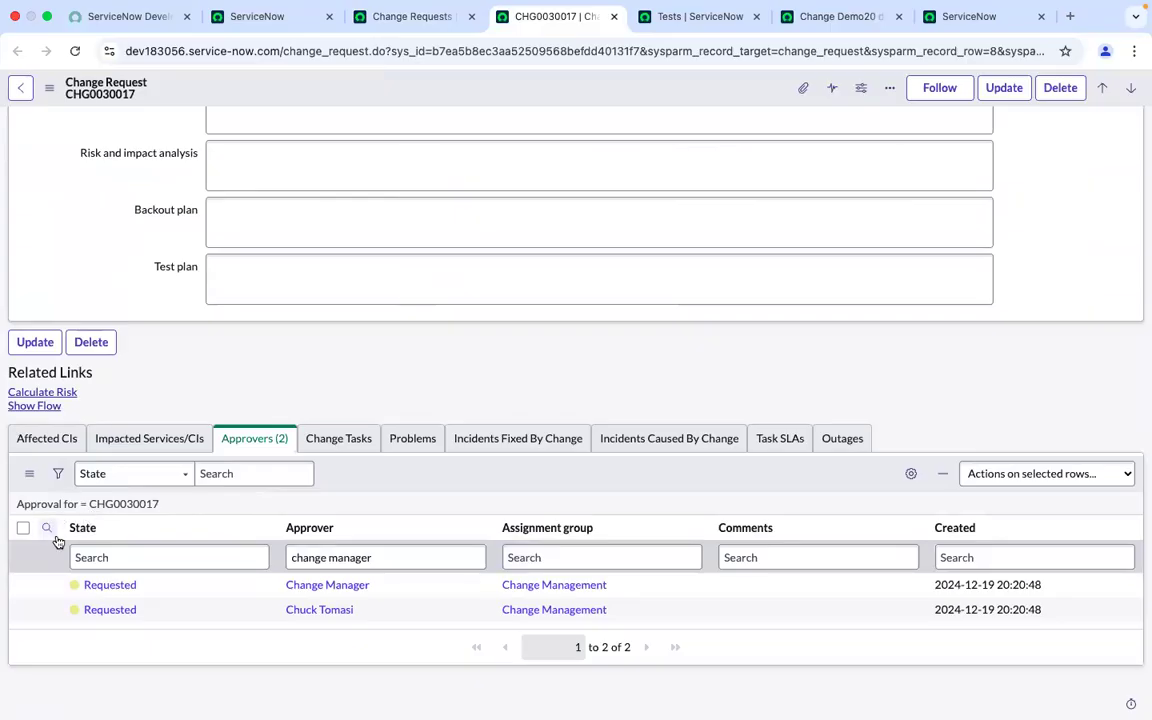
{"action": "left_click", "coordinate": [398, 558]}
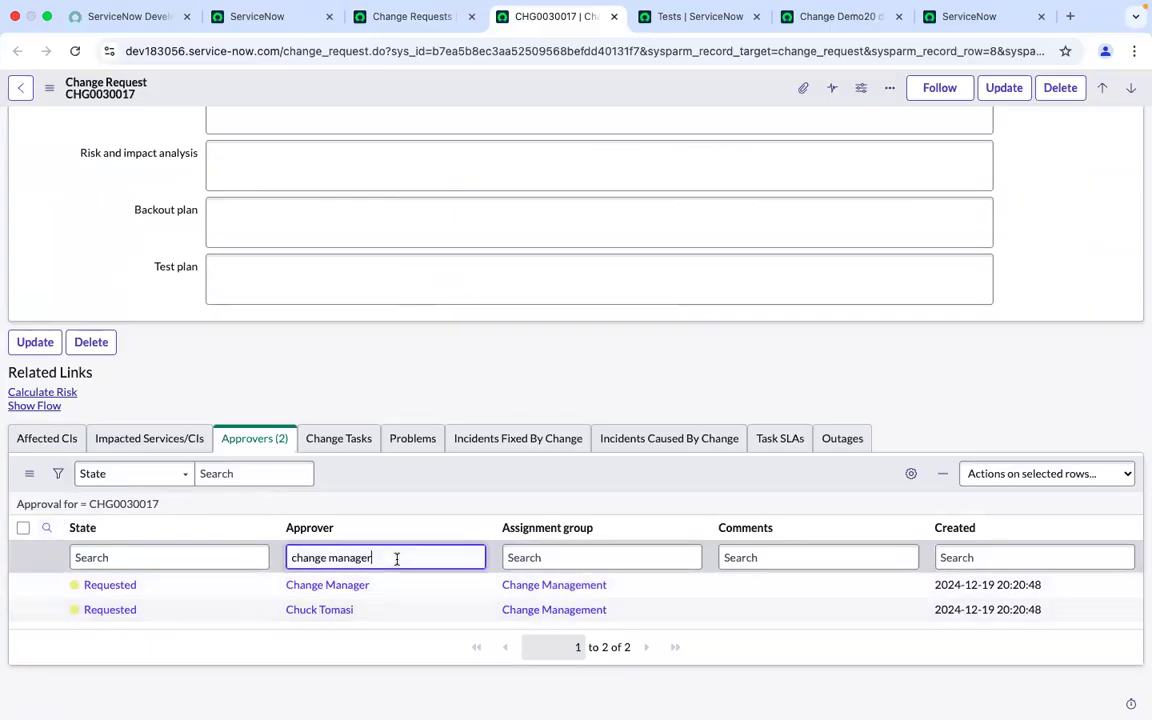
{"action": "key", "text": "Return"}
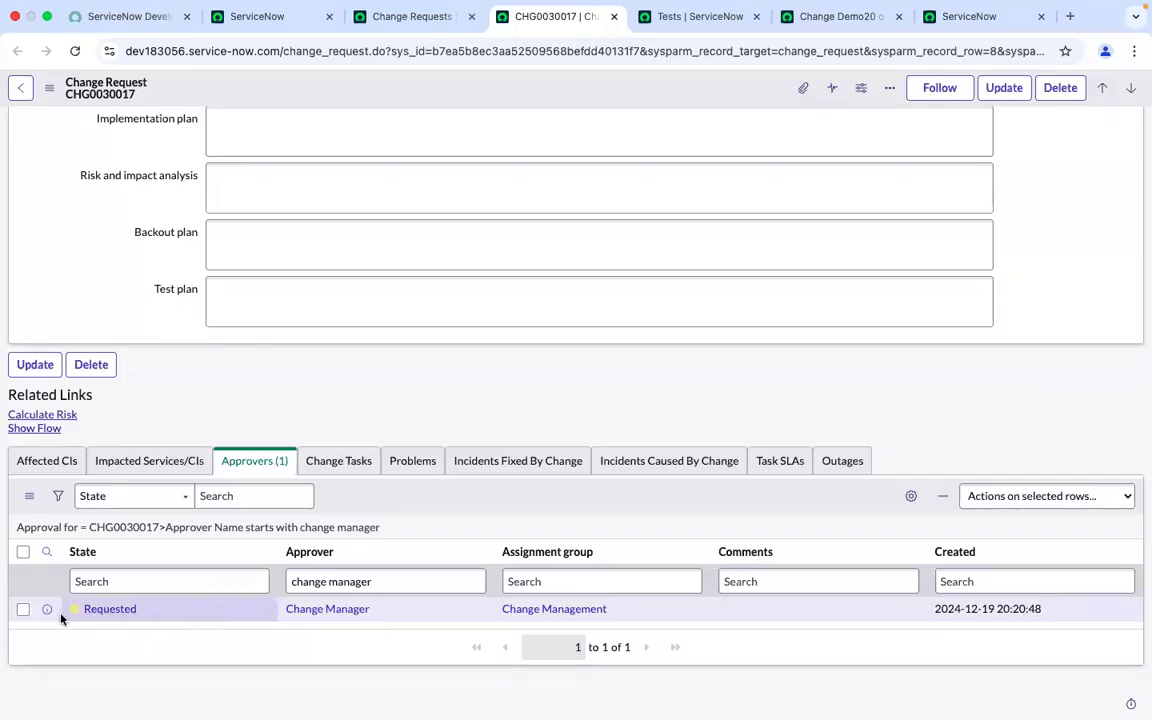
{"action": "left_click", "coordinate": [186, 618]}
{"action": "left_click", "coordinate": [186, 618]}
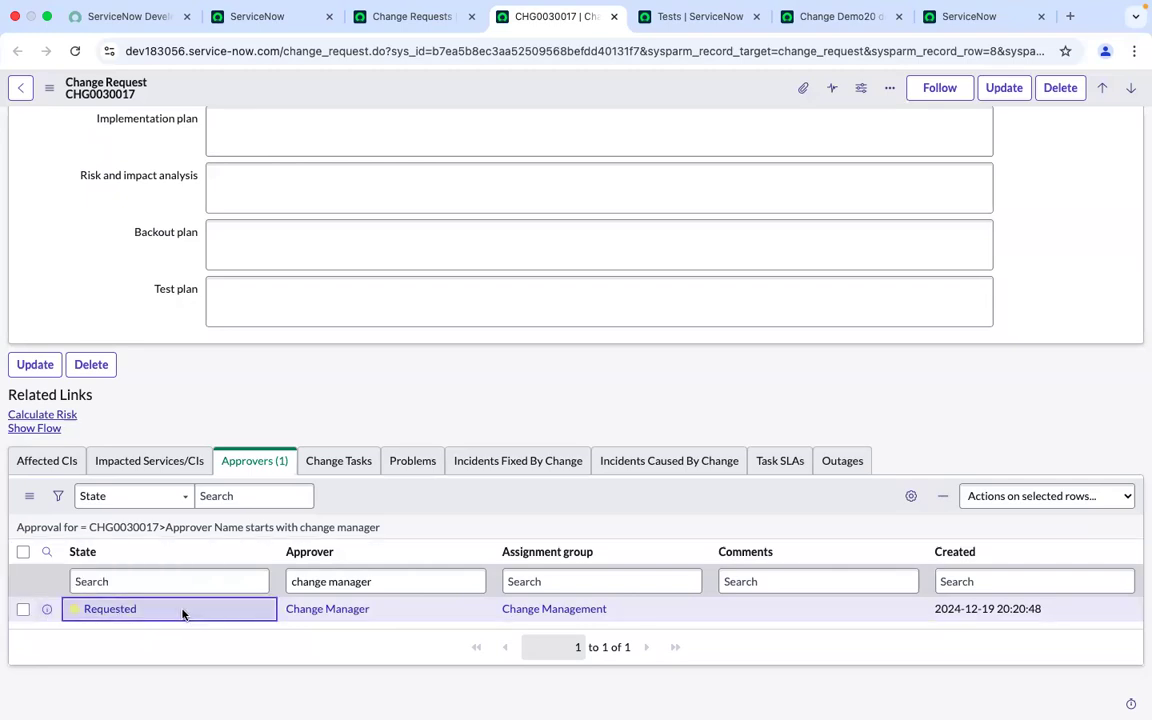
{"action": "left_click", "coordinate": [183, 614]}
{"action": "left_click", "coordinate": [165, 613]}
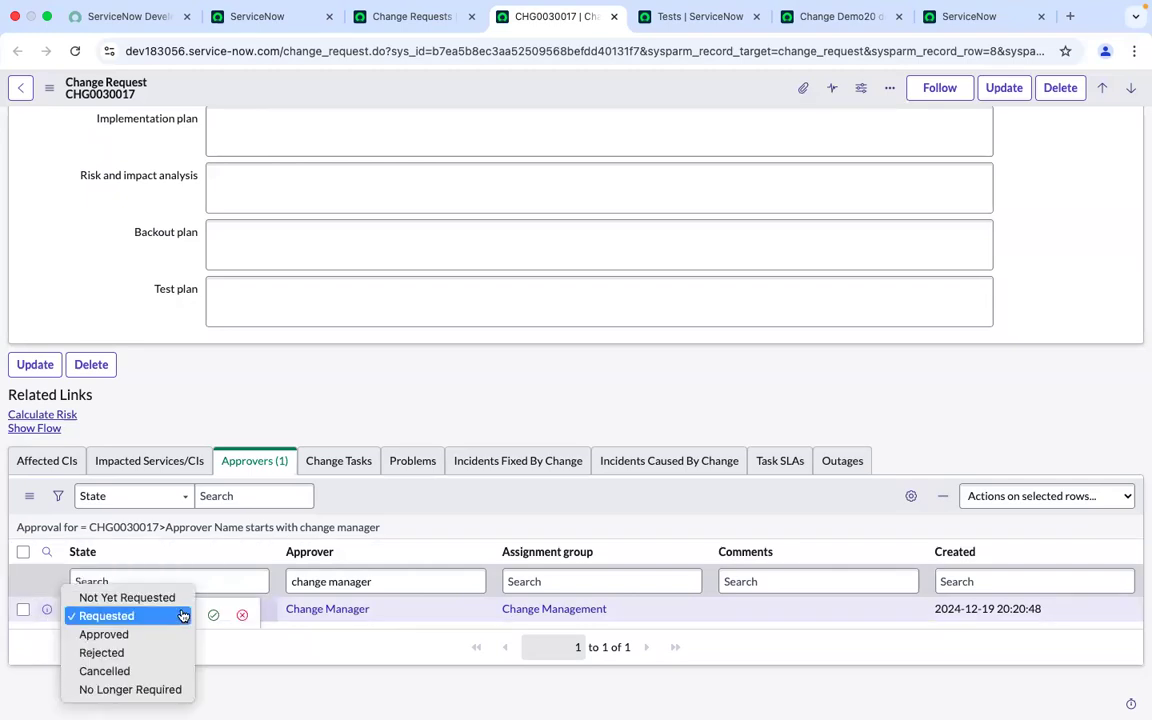
{"action": "left_click", "coordinate": [385, 503]}
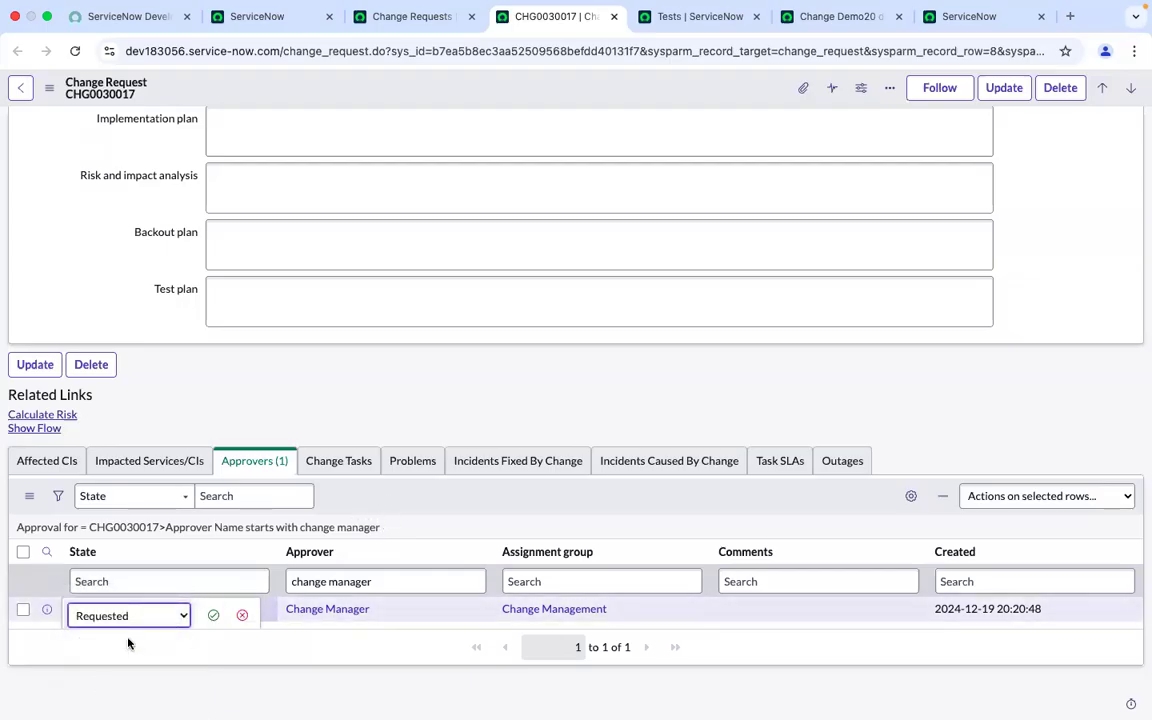
{"action": "left_click", "coordinate": [242, 616]}
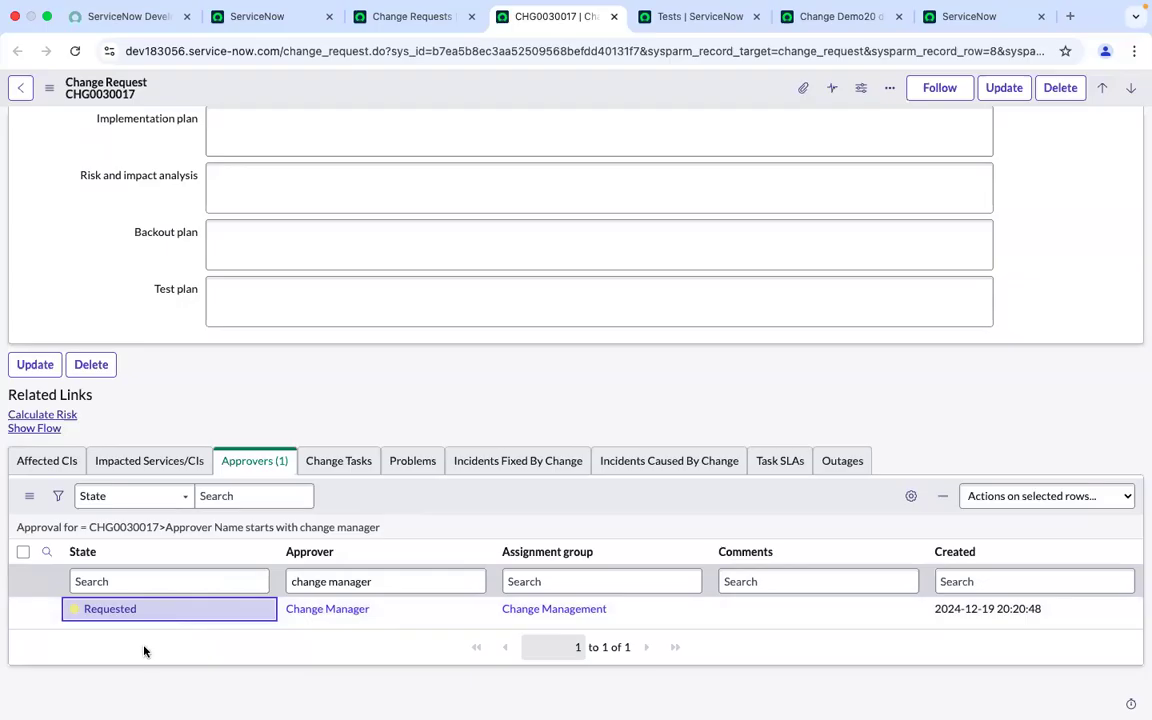
Open the change manager's approval record from the Approvers list preview in a new tab
{"action": "left_click", "coordinate": [48, 611]}
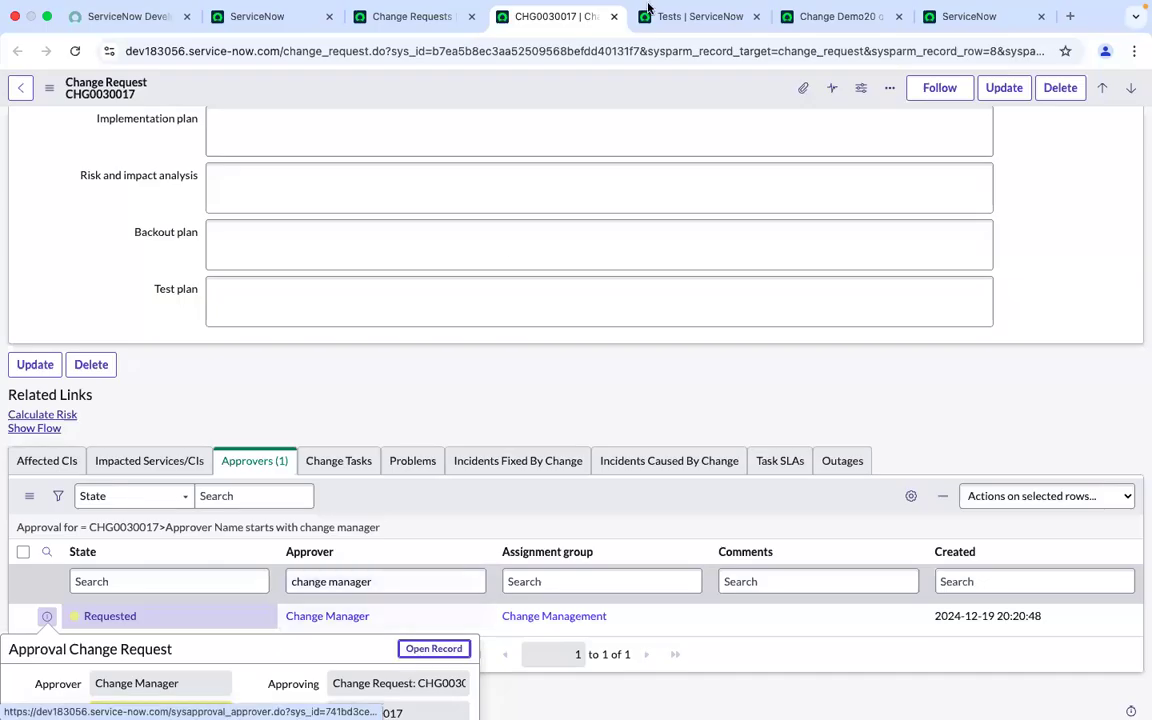
{"action": "left_click", "coordinate": [337, 72]}
{"action": "left_click", "coordinate": [339, 72]}
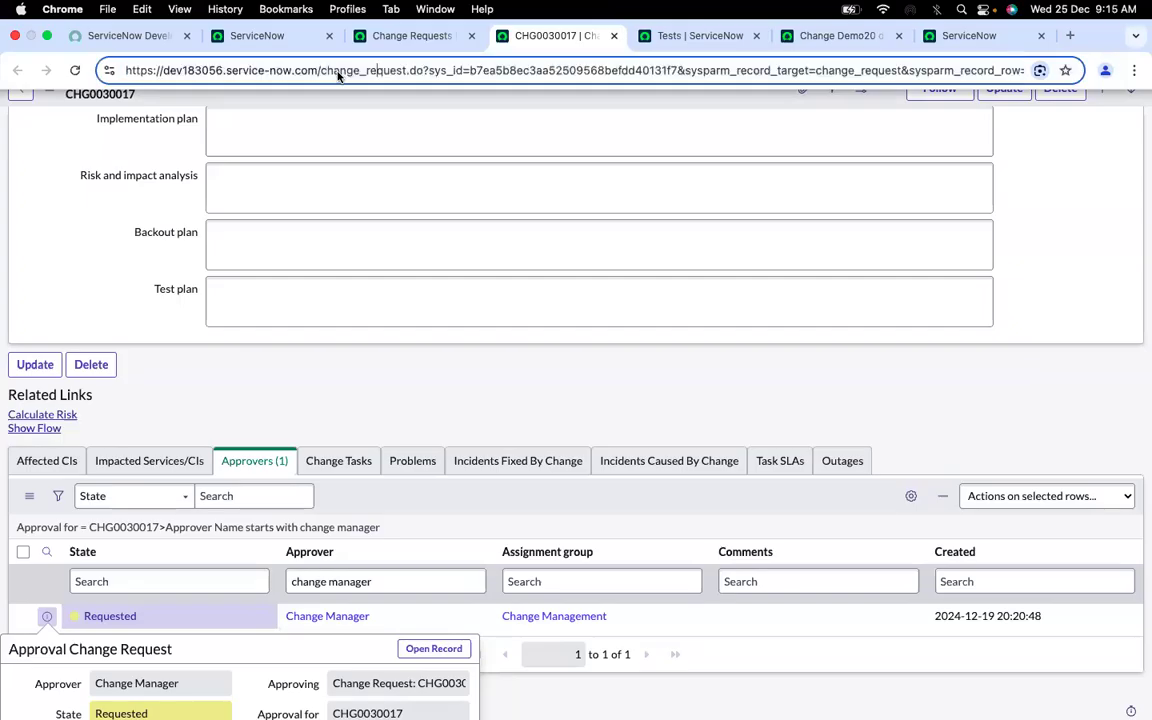
{"action": "scroll", "coordinate": [154, 165], "scroll_direction": "up", "scroll_amount": 6}
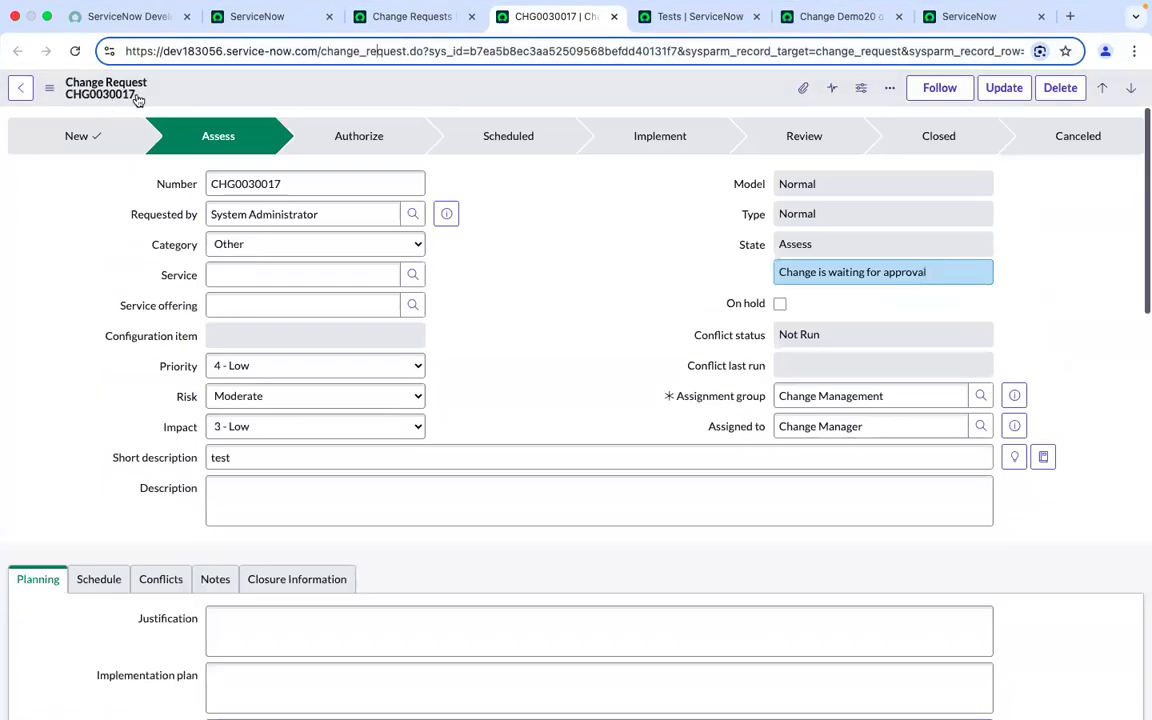
{"action": "scroll", "coordinate": [110, 363], "scroll_direction": "down", "scroll_amount": 10}
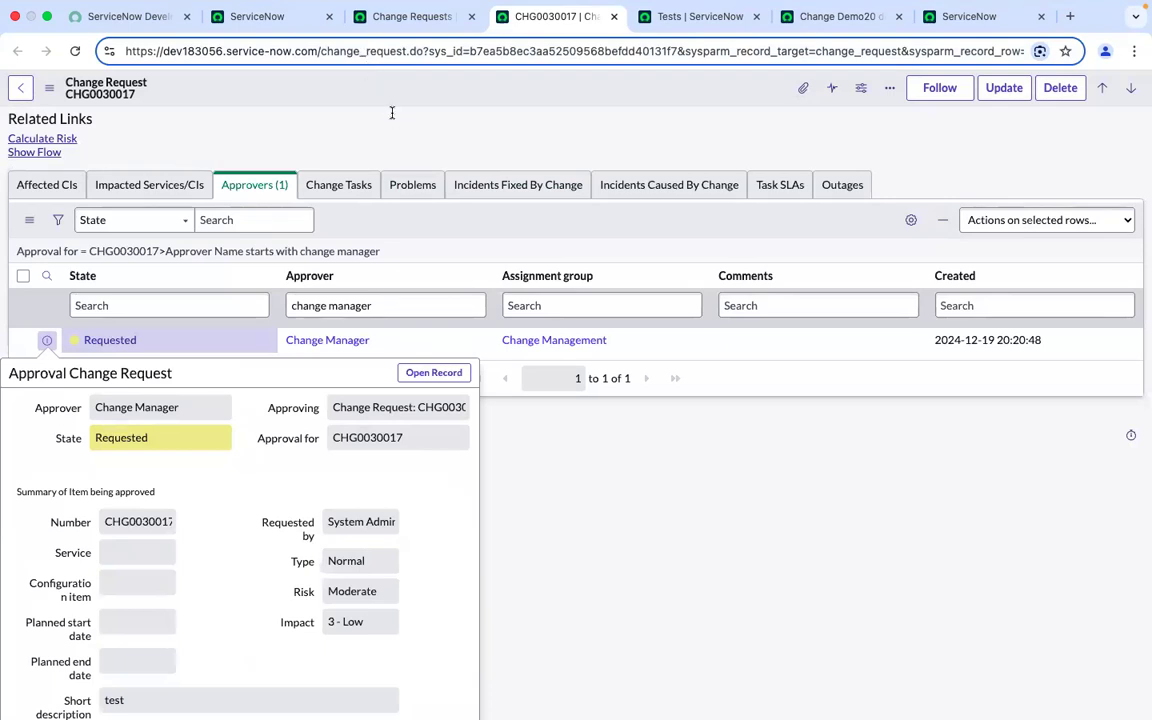
{"action": "scroll", "coordinate": [391, 113], "scroll_direction": "up", "scroll_amount": 3}
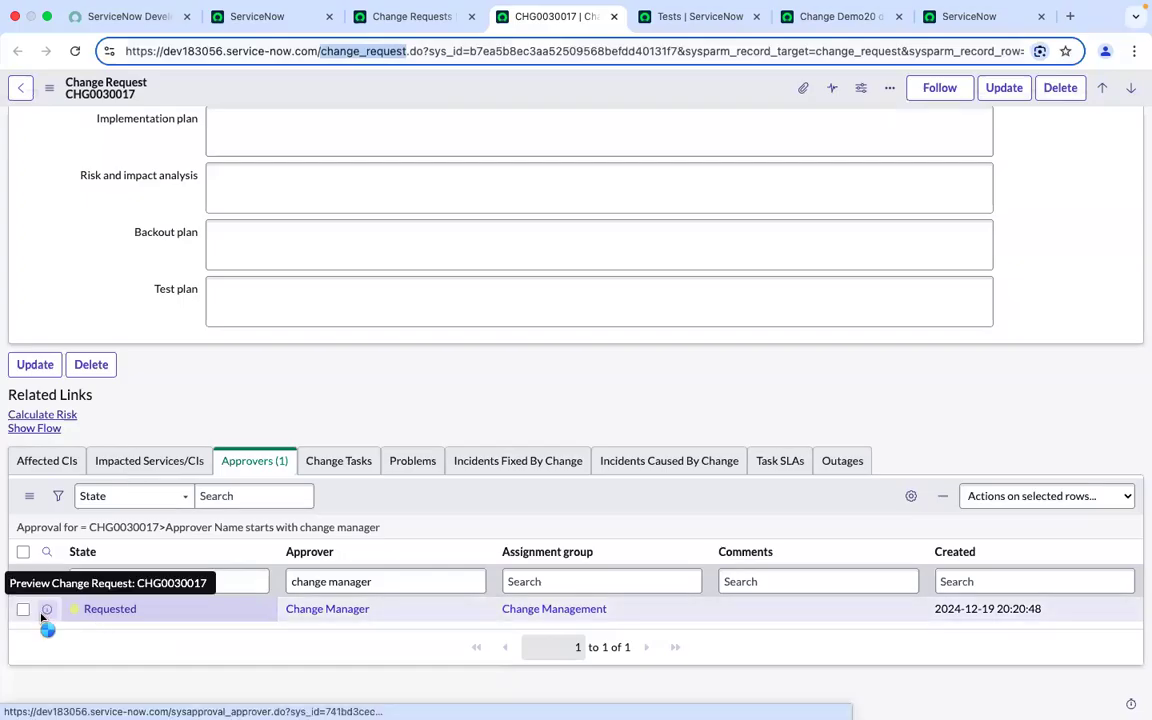
{"action": "left_click", "coordinate": [46, 609]}
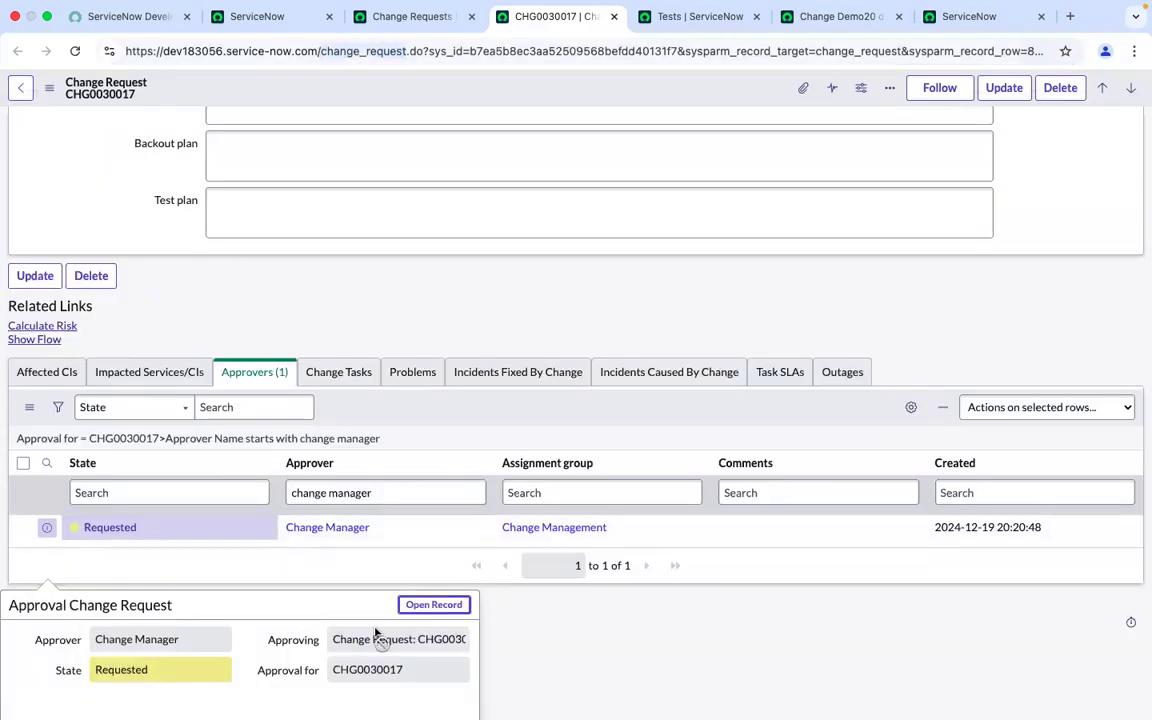
{"action": "left_click", "coordinate": [442, 605], "text": "super"}
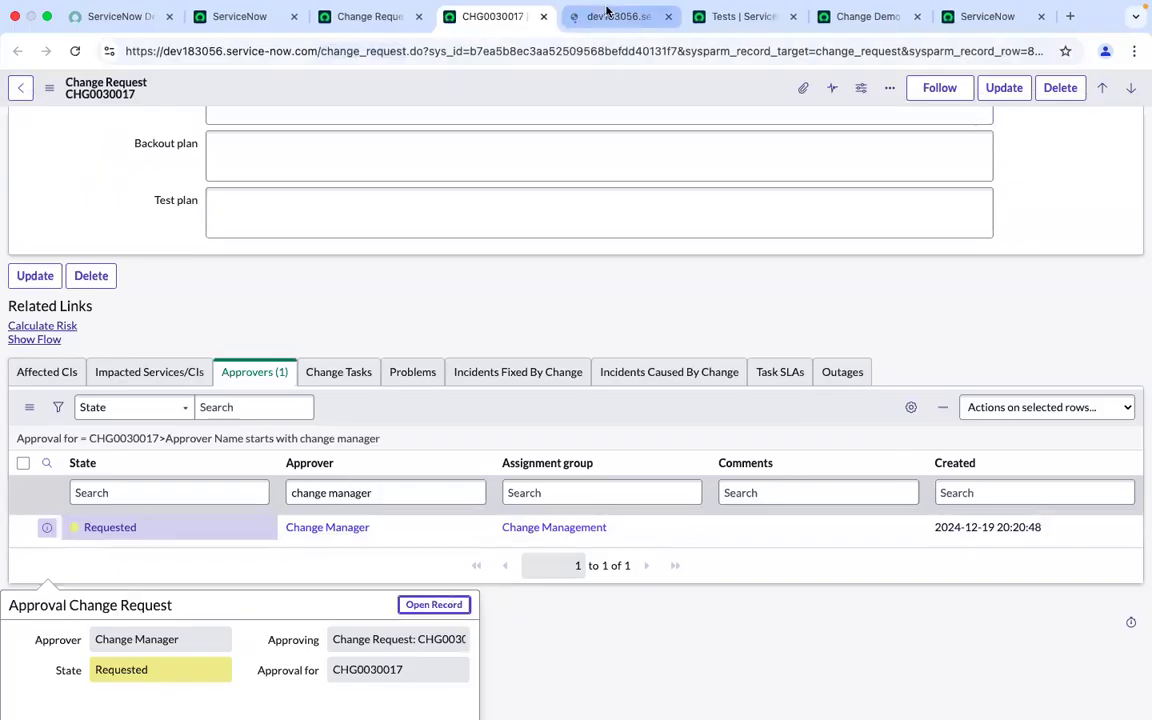
{"action": "left_click", "coordinate": [606, 14]}
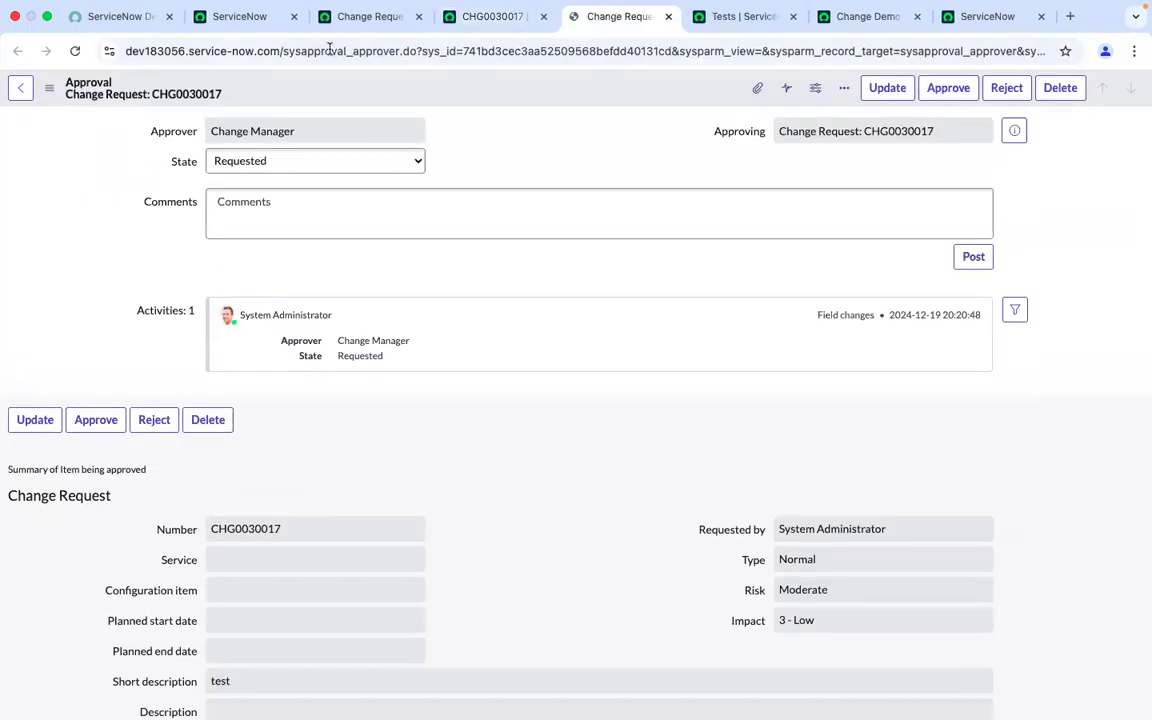
Examine the approval record's table name and the steps of the Change Demo20 dec 2024 test
{"action": "left_click", "coordinate": [328, 57]}
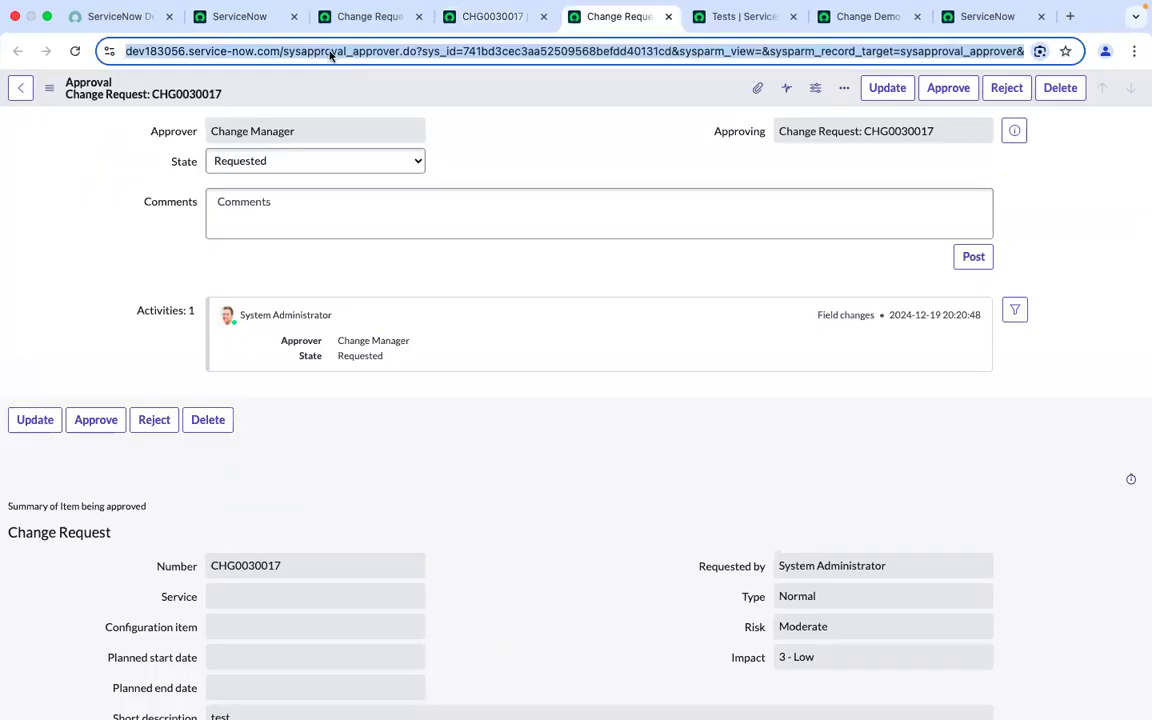
{"action": "double_click", "coordinate": [339, 51]}
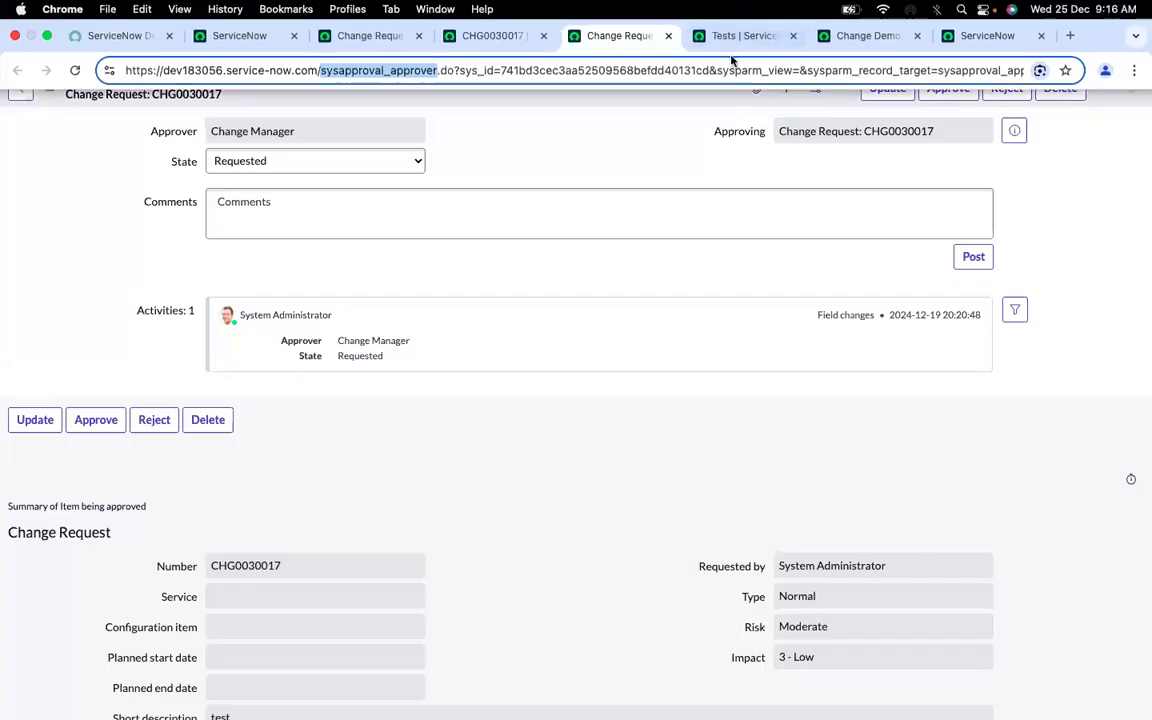
{"action": "left_click", "coordinate": [731, 40]}
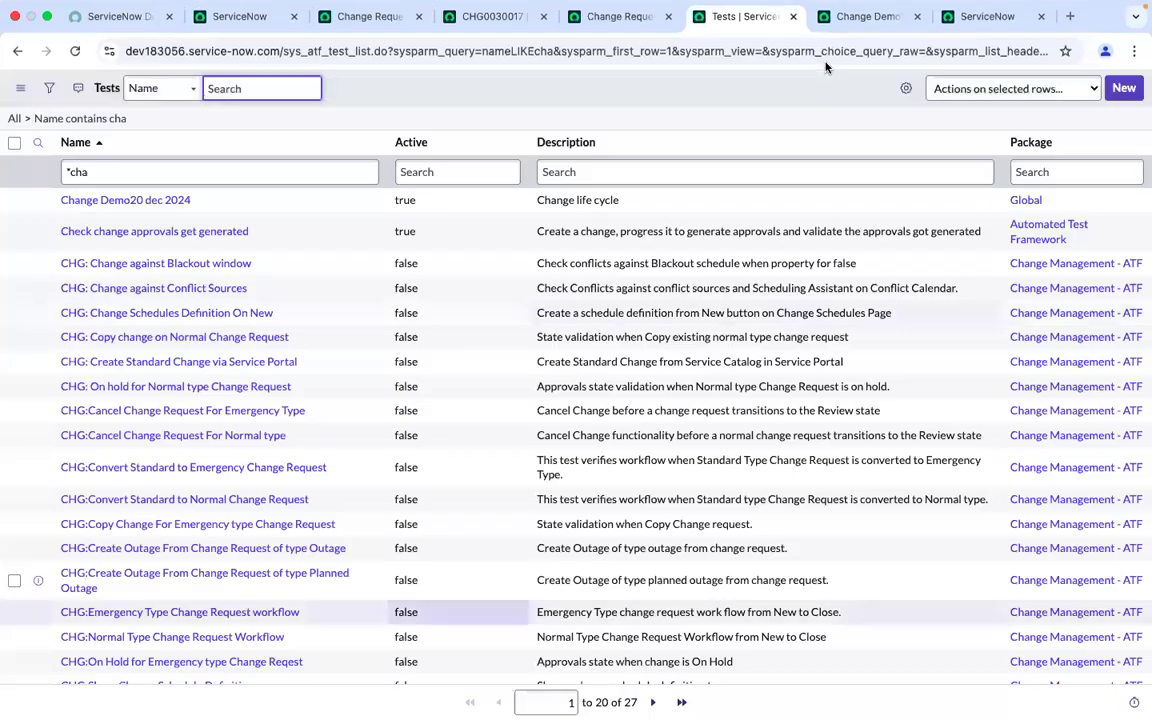
{"action": "left_click", "coordinate": [858, 20]}
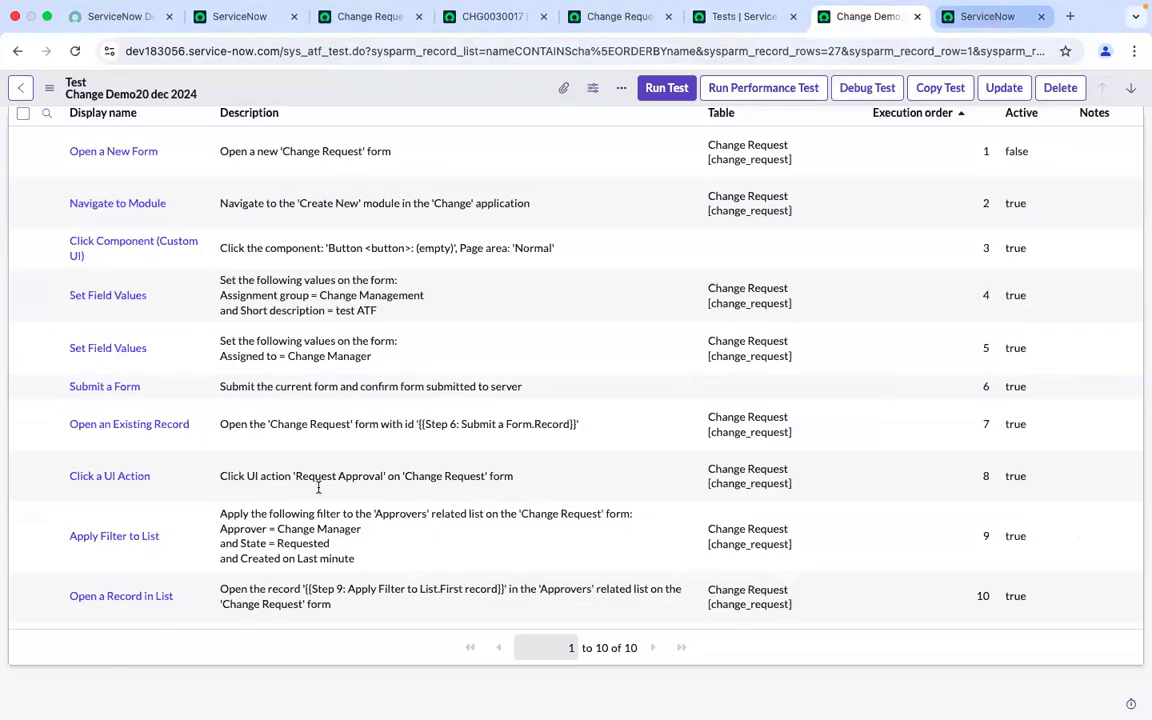
{"action": "scroll", "coordinate": [762, 283], "scroll_direction": "up", "scroll_amount": 1}
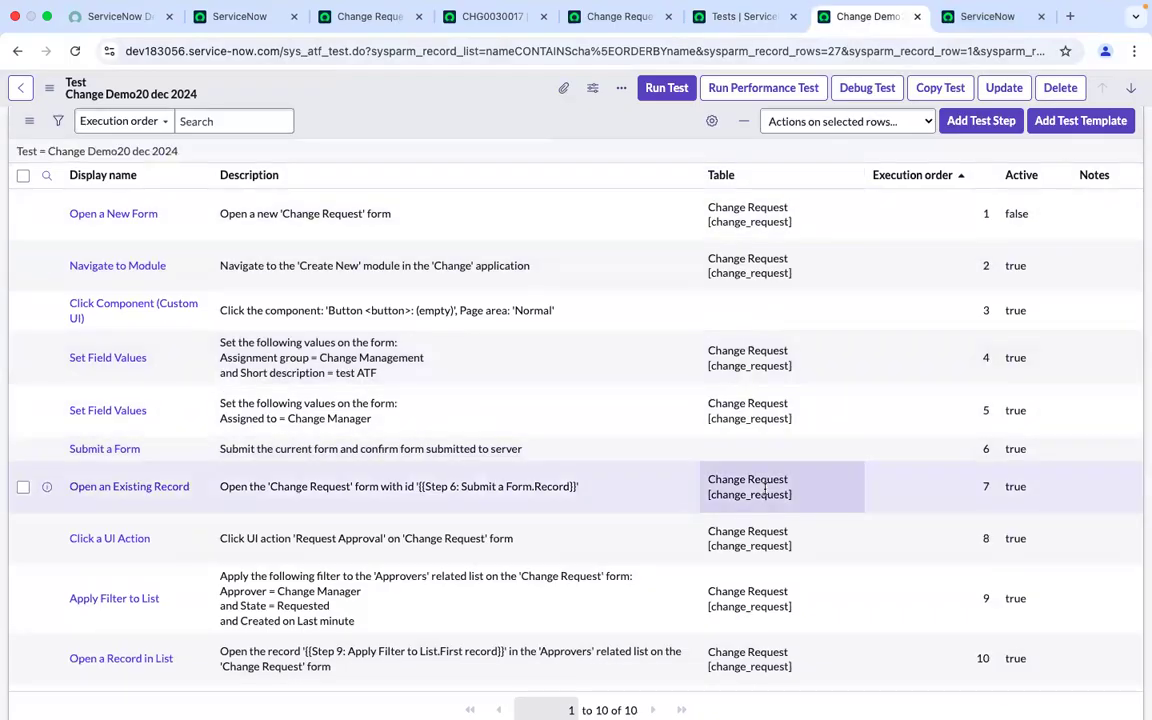
{"action": "scroll", "coordinate": [765, 490], "scroll_direction": "down", "scroll_amount": 1}
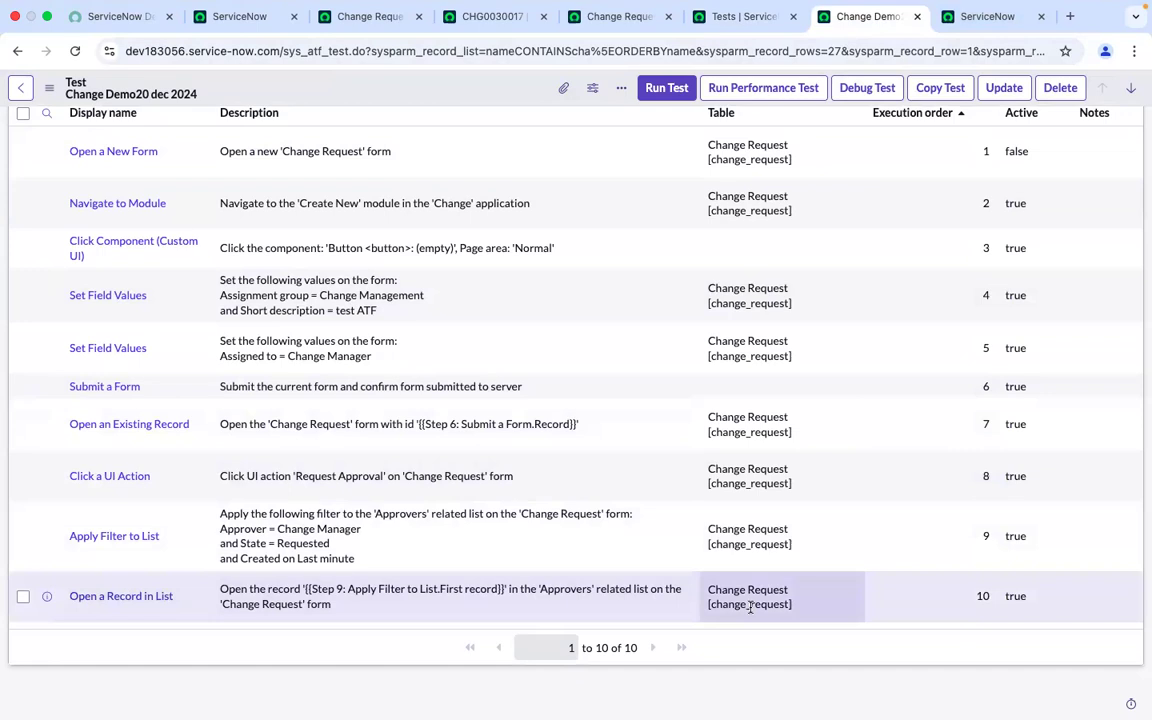
{"action": "left_click", "coordinate": [625, 14]}
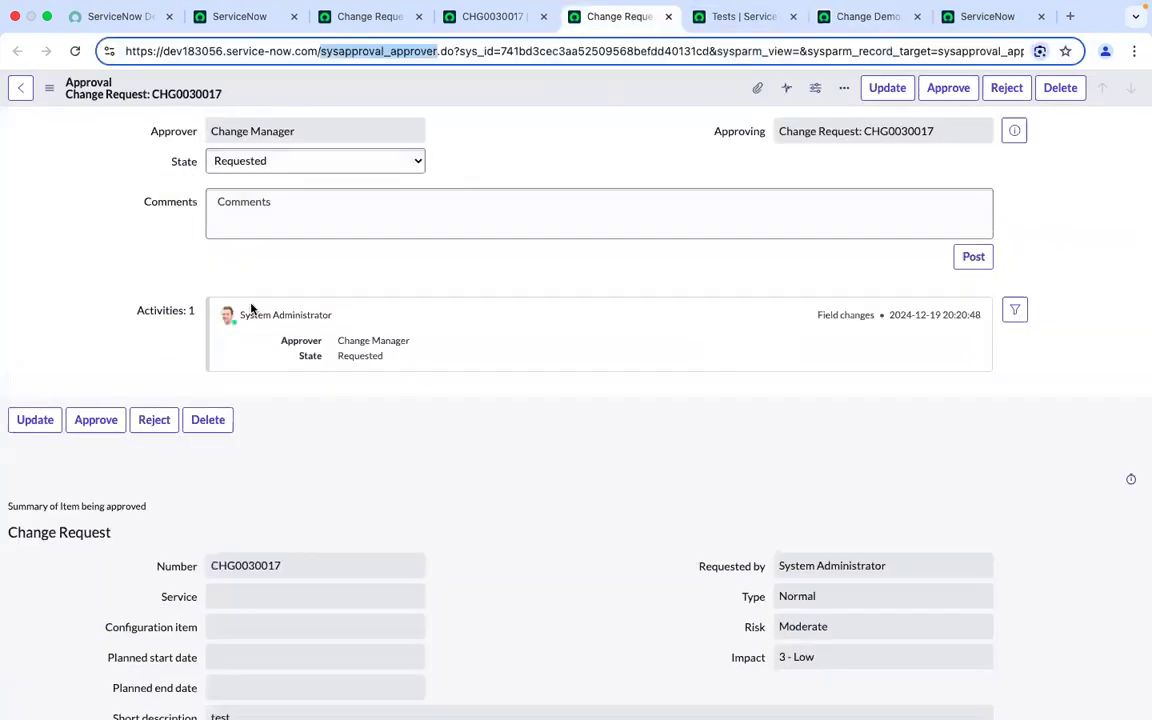
{"action": "left_click", "coordinate": [488, 155]}
{"action": "double_click", "coordinate": [360, 52]}
{"action": "left_click", "coordinate": [531, 177]}
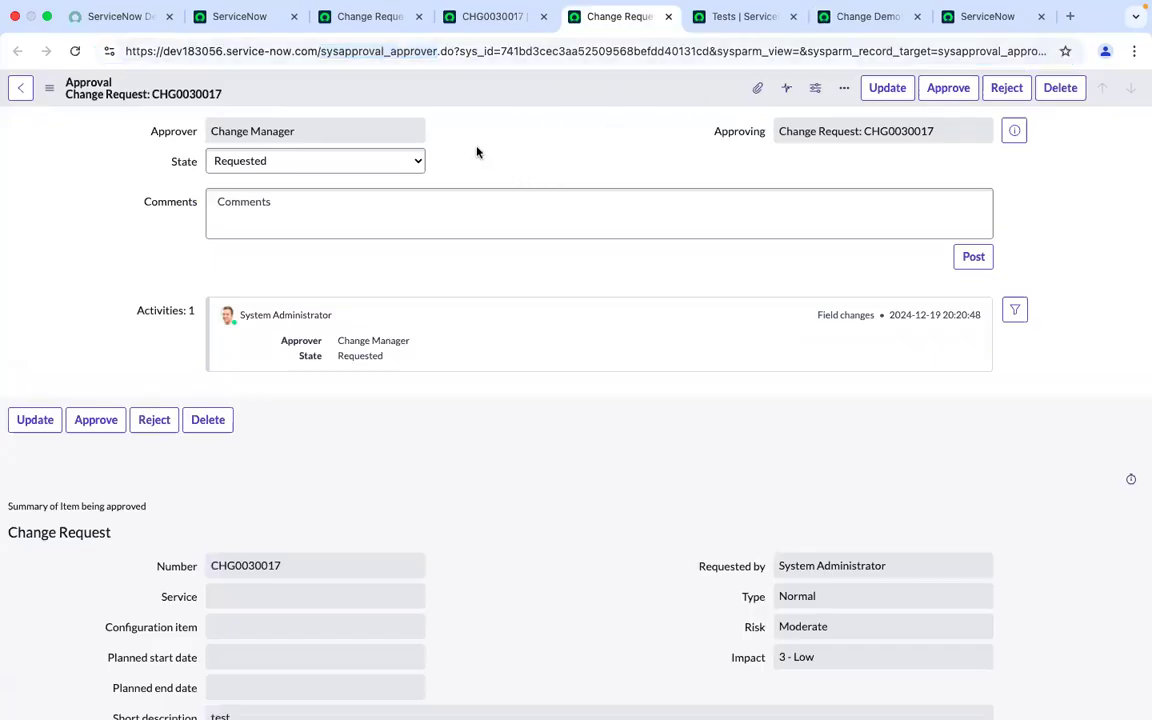
{"action": "left_click", "coordinate": [497, 14]}
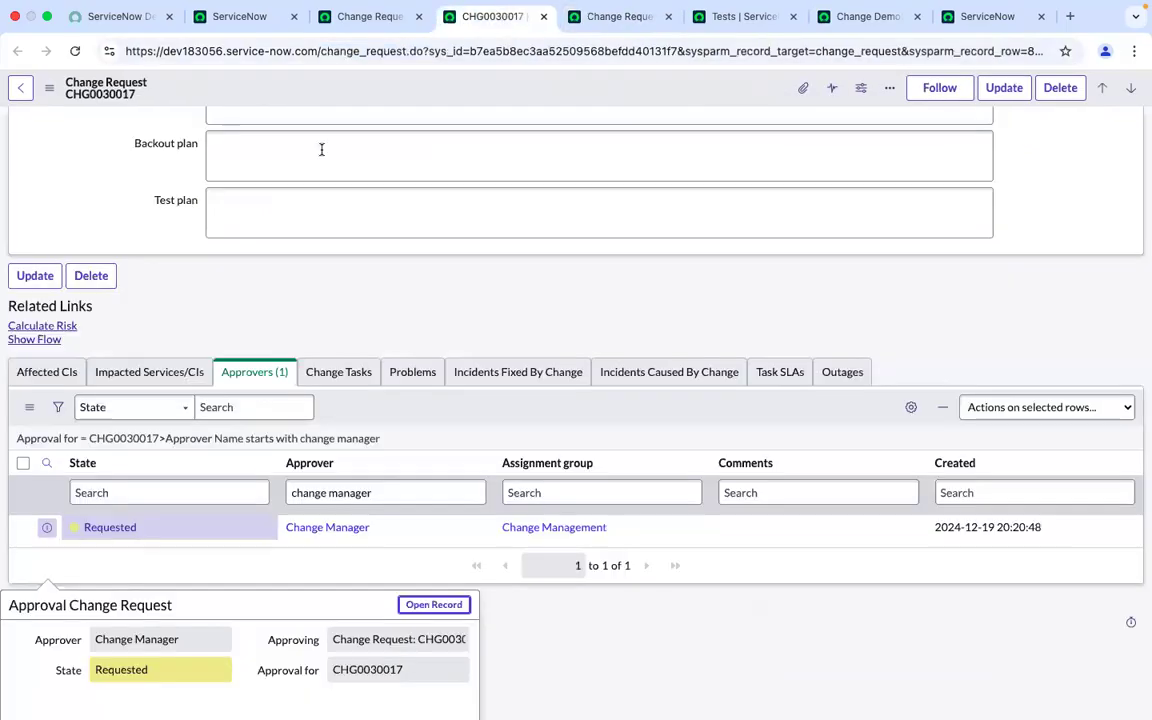
{"action": "left_click", "coordinate": [585, 312]}
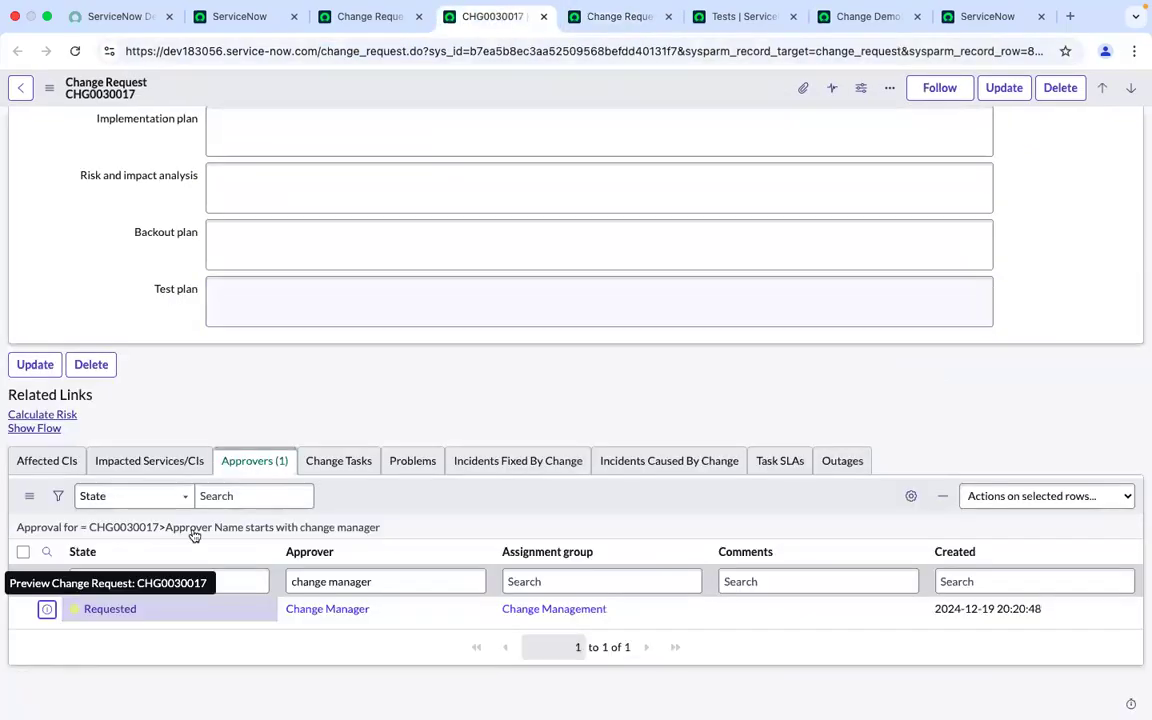
Set the change manager's approval State to Approved and approve the record
{"action": "left_click", "coordinate": [630, 14]}
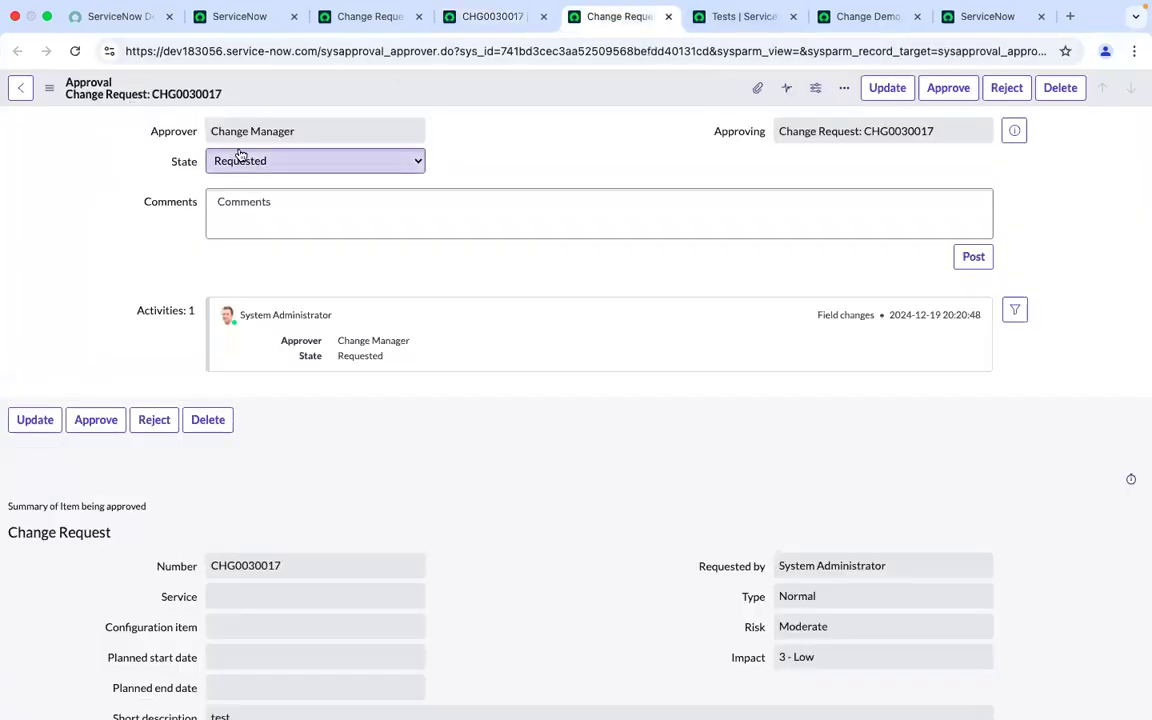
{"action": "left_click", "coordinate": [240, 158]}
{"action": "left_click", "coordinate": [239, 181]}
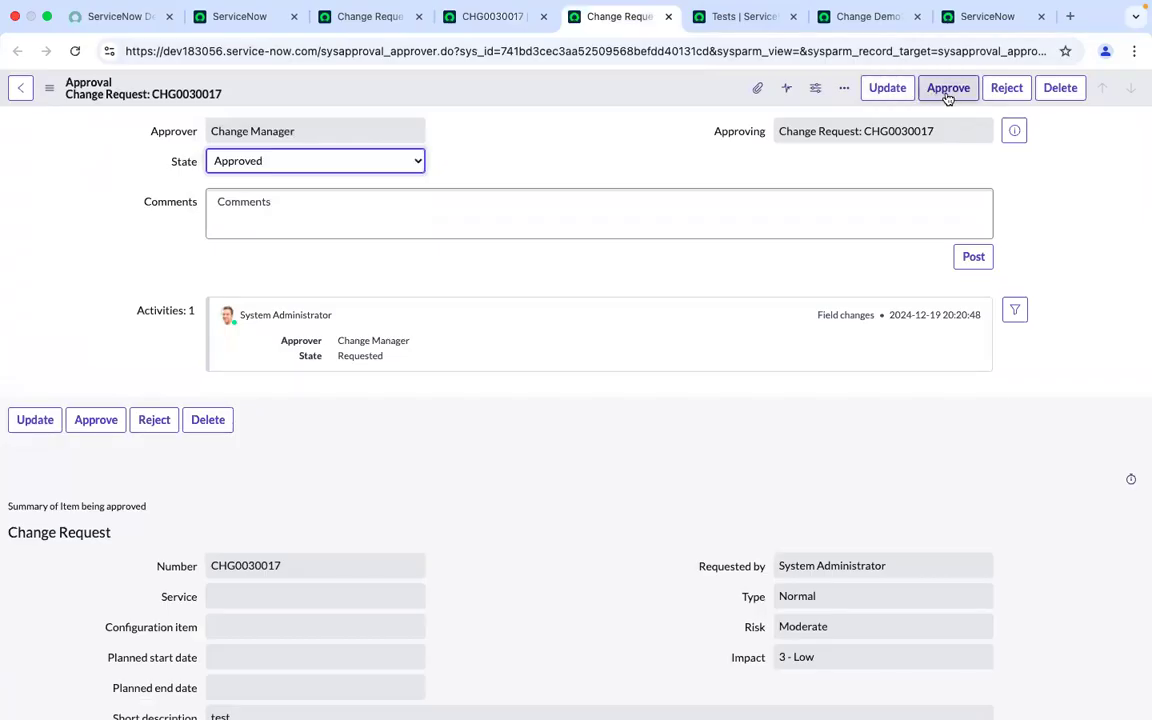
{"action": "left_click", "coordinate": [396, 168]}
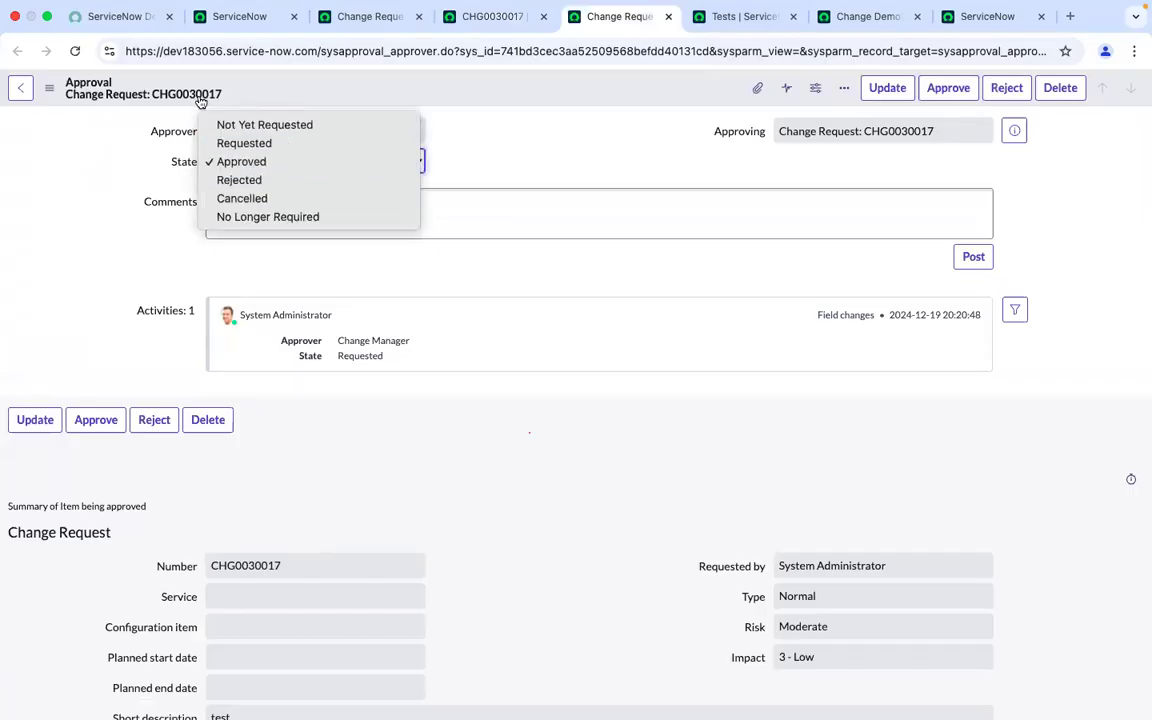
{"action": "left_click", "coordinate": [118, 120]}
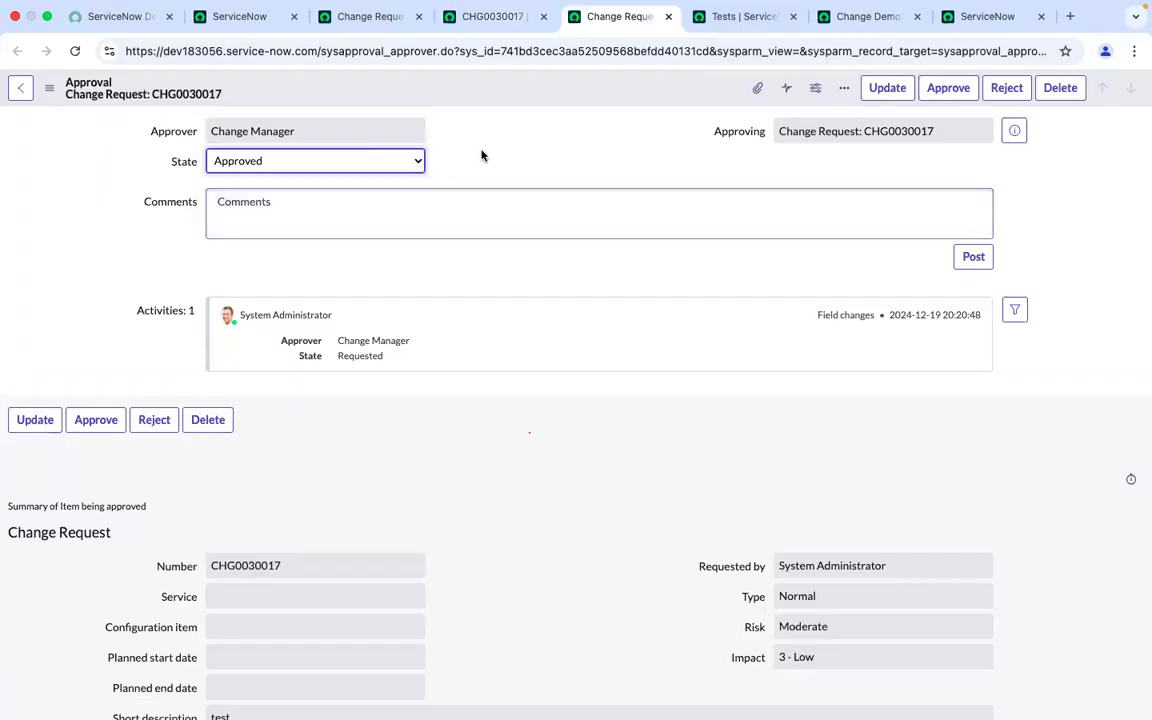
{"action": "left_click", "coordinate": [948, 88]}
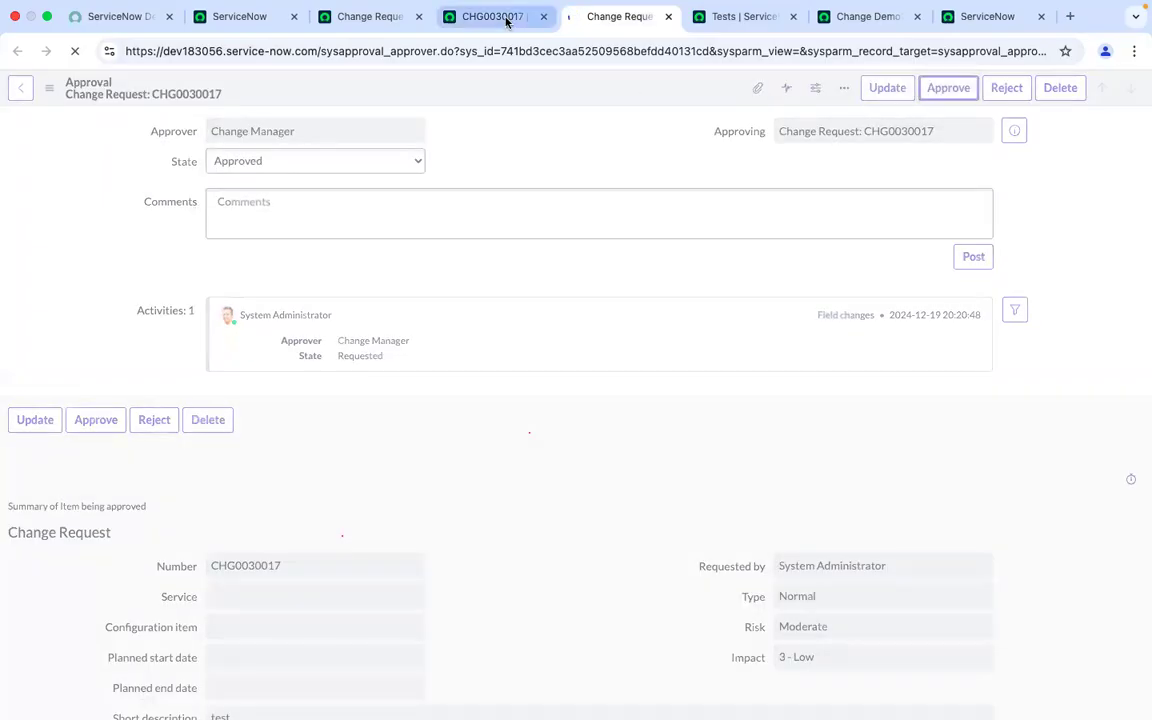
Reload change request CHG0030017 and review its state and Approvers list
{"action": "left_click", "coordinate": [505, 18]}
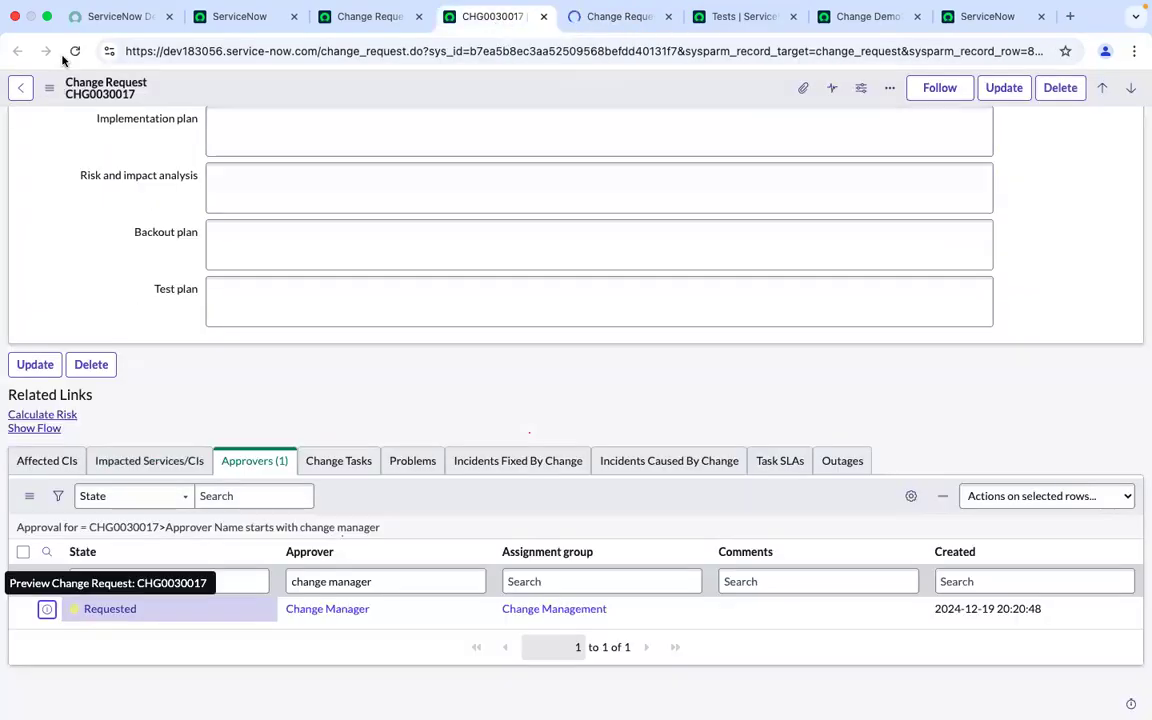
{"action": "left_click", "coordinate": [75, 51]}
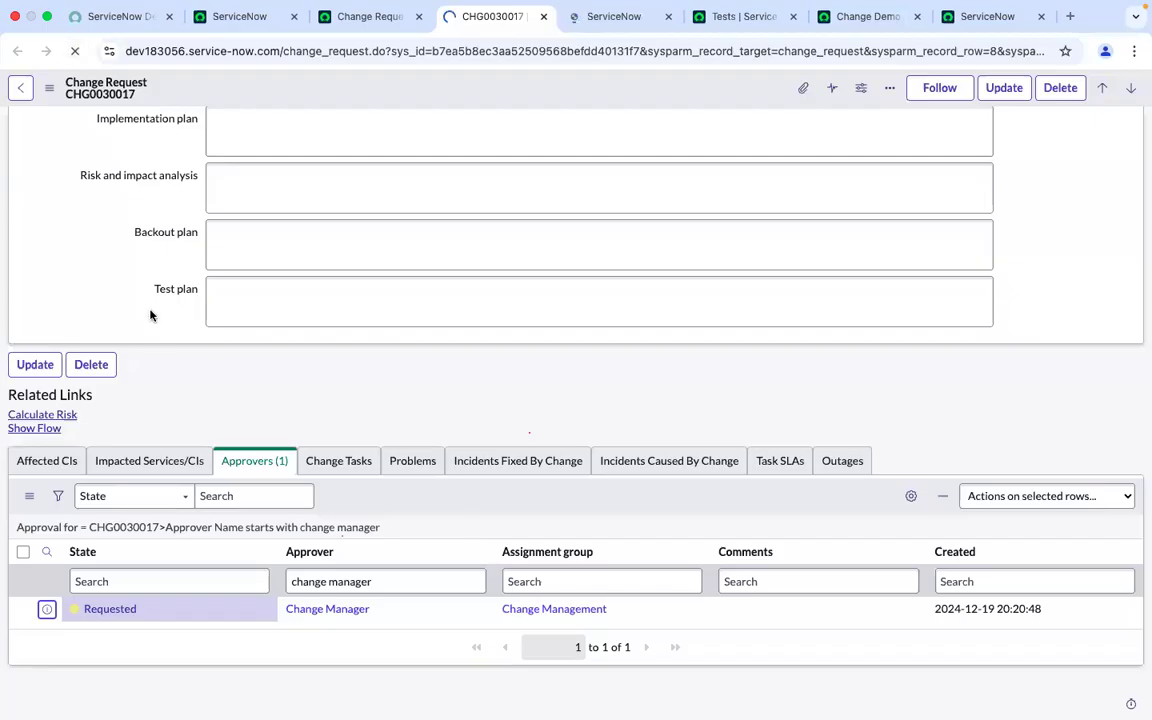
{"action": "scroll", "coordinate": [576, 367], "scroll_direction": "down", "scroll_amount": 1}
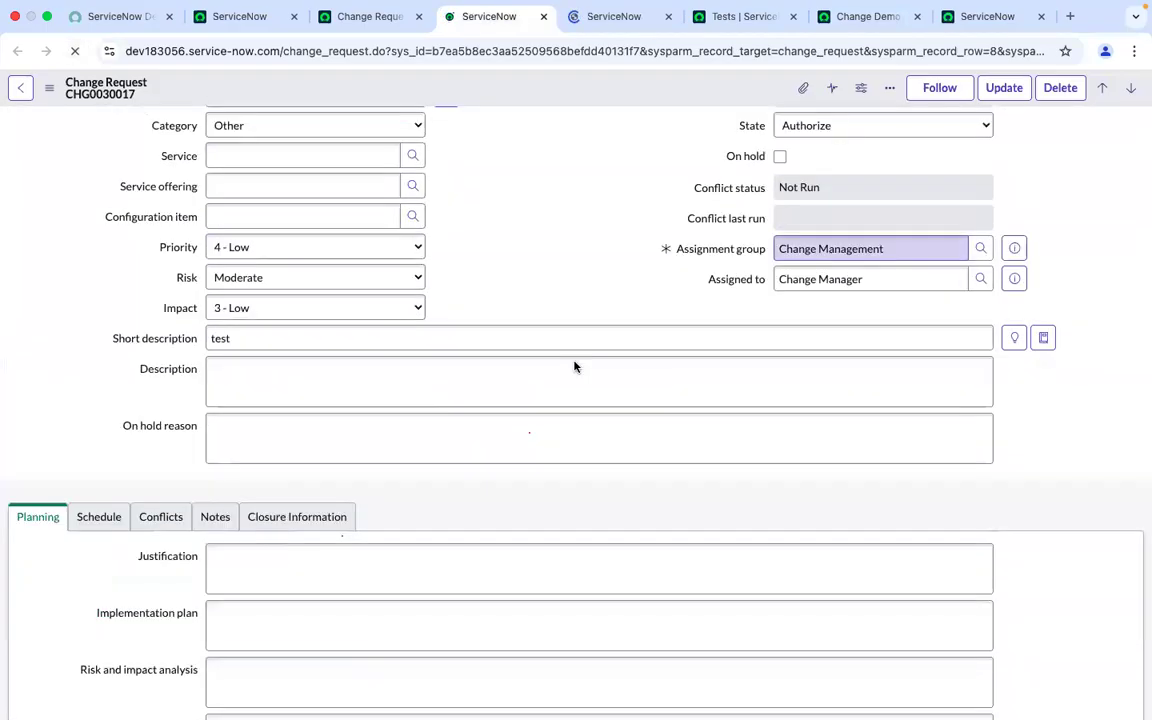
{"action": "scroll", "coordinate": [576, 367], "scroll_direction": "down", "scroll_amount": 3}
{"action": "scroll", "coordinate": [576, 367], "scroll_direction": "up", "scroll_amount": 3}
{"action": "scroll", "coordinate": [576, 367], "scroll_direction": "down", "scroll_amount": 3}
{"action": "left_click", "coordinate": [575, 366]}
{"action": "scroll", "coordinate": [576, 367], "scroll_direction": "down", "scroll_amount": 1}
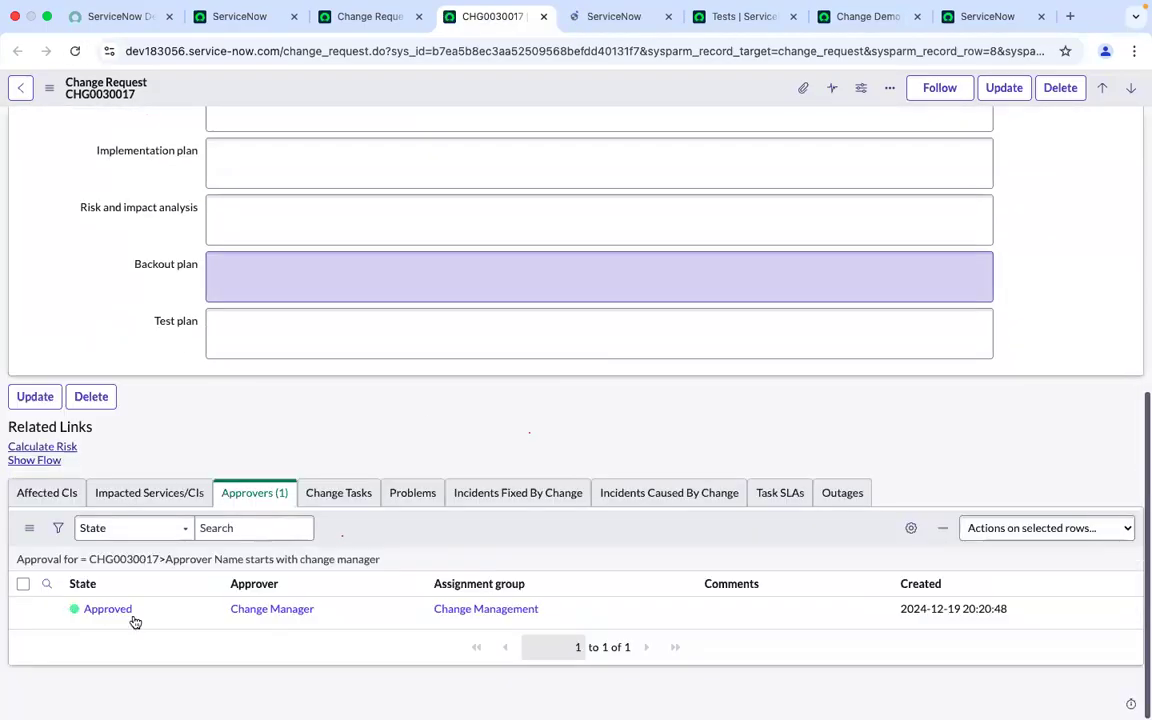
Remove the approver name filter from the Approvers related list to show all approvers
{"action": "left_click", "coordinate": [449, 352]}
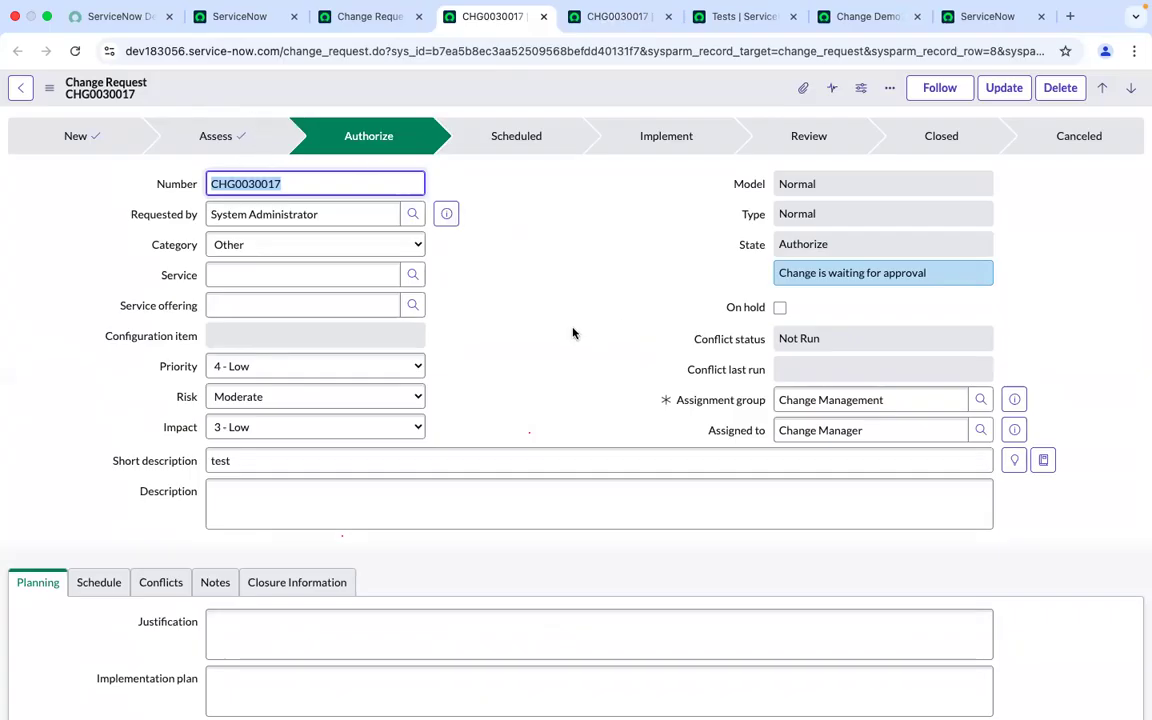
{"action": "scroll", "coordinate": [573, 333], "scroll_direction": "down", "scroll_amount": 10}
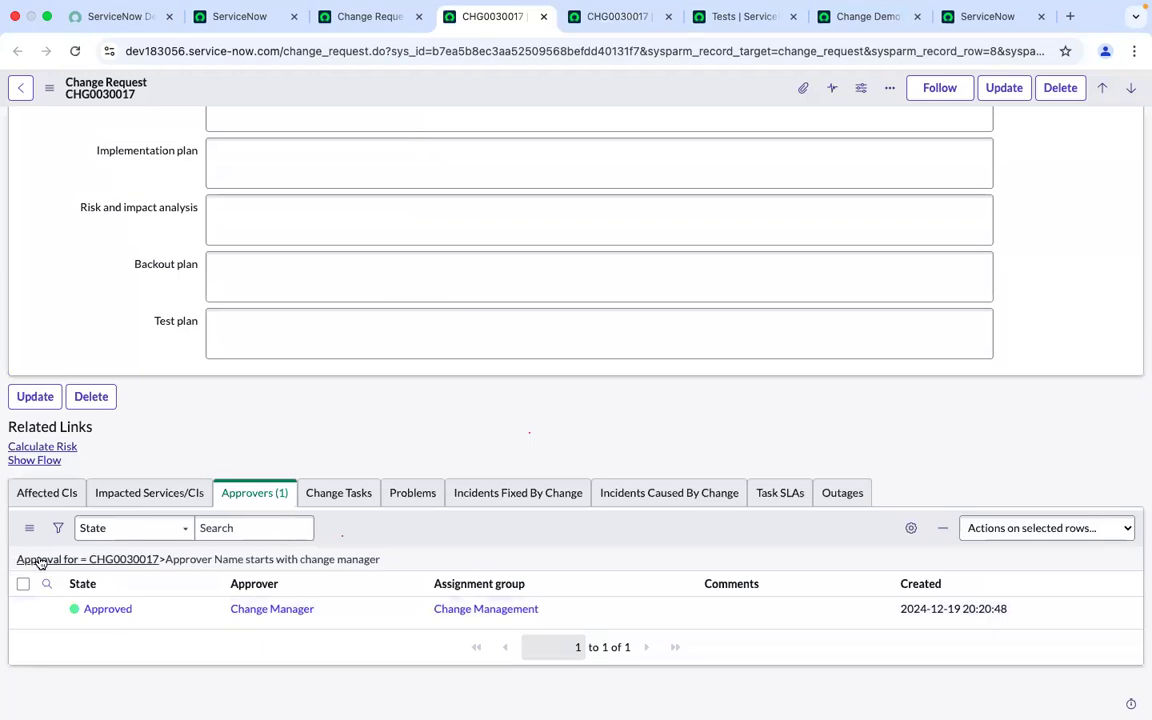
{"action": "left_click", "coordinate": [40, 561]}
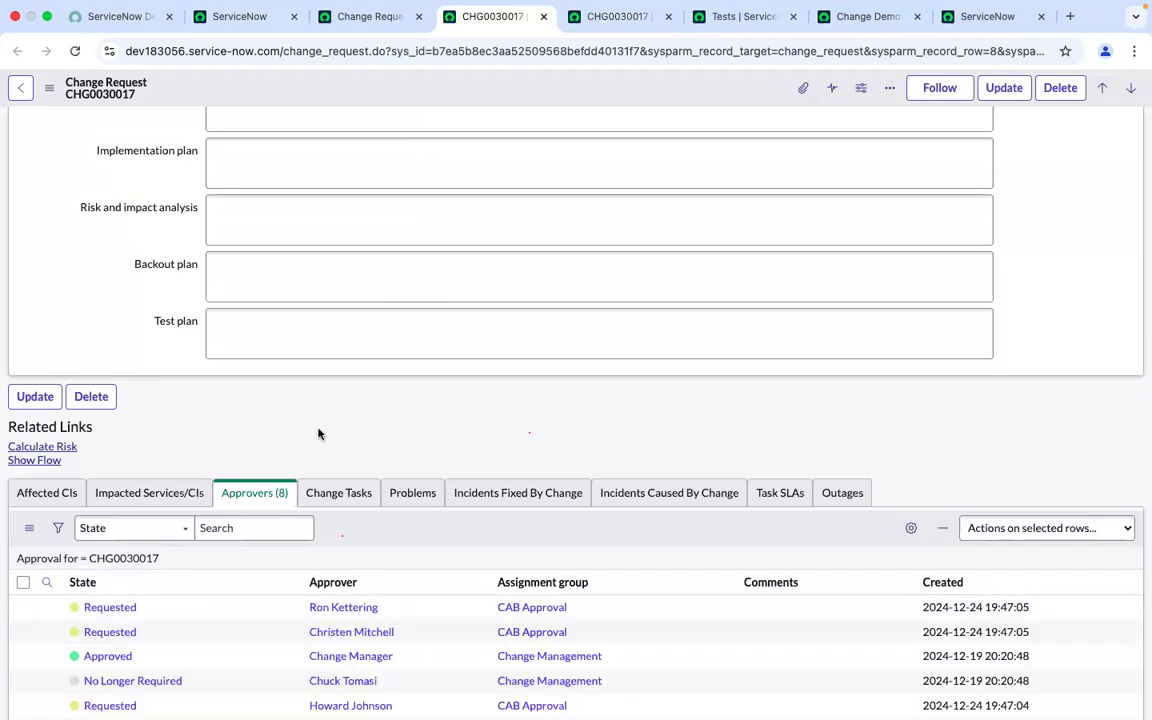
{"action": "scroll", "coordinate": [318, 433], "scroll_direction": "down", "scroll_amount": 4}
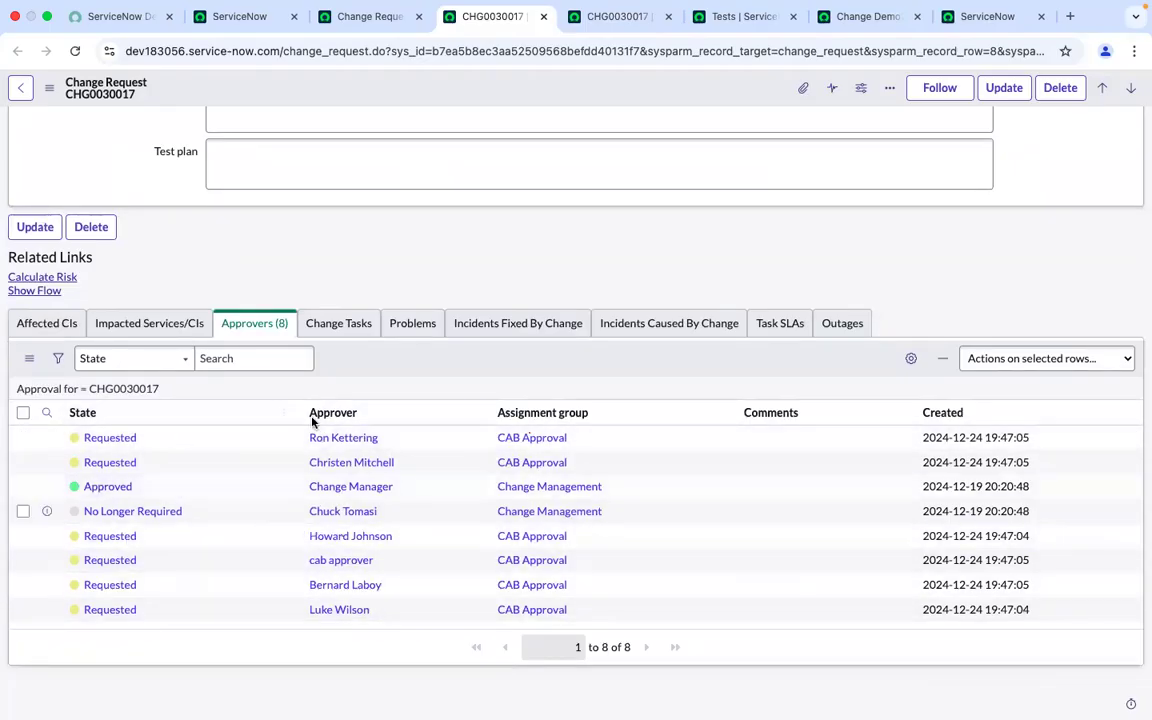
Switch to the Change Demo20 dec 2024 test and add a new Set Field Values test step after step 10
{"action": "scroll", "coordinate": [514, 301], "scroll_direction": "up", "scroll_amount": 15}
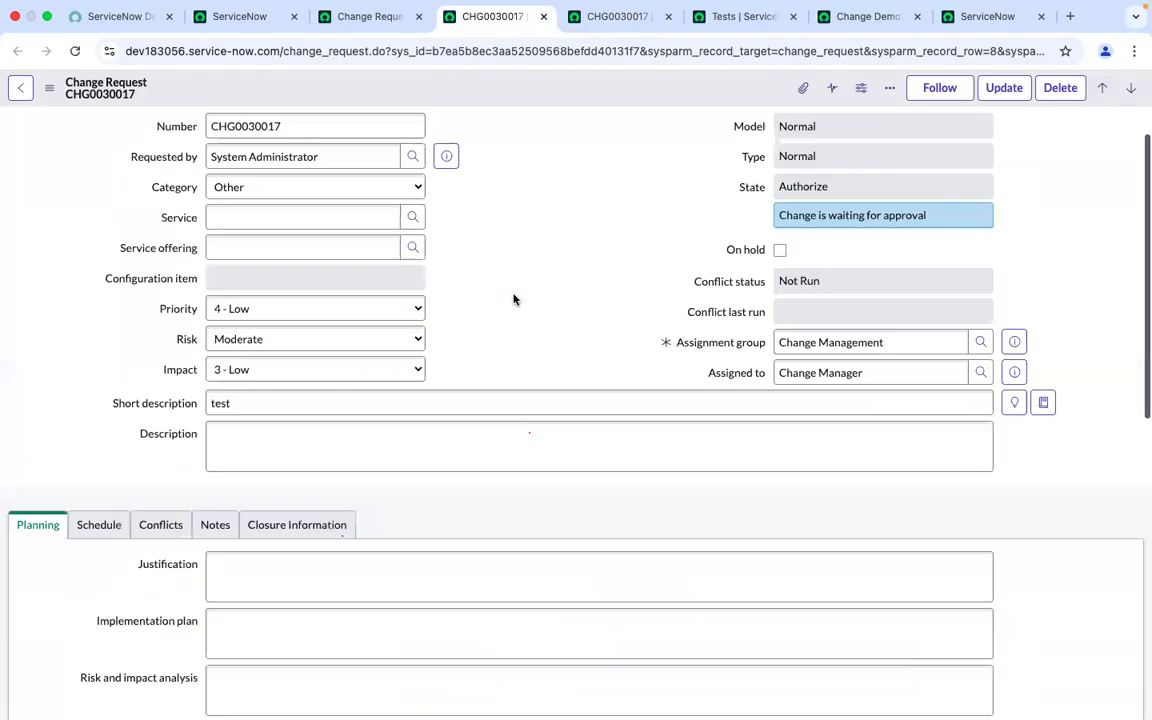
{"action": "left_click", "coordinate": [865, 20]}
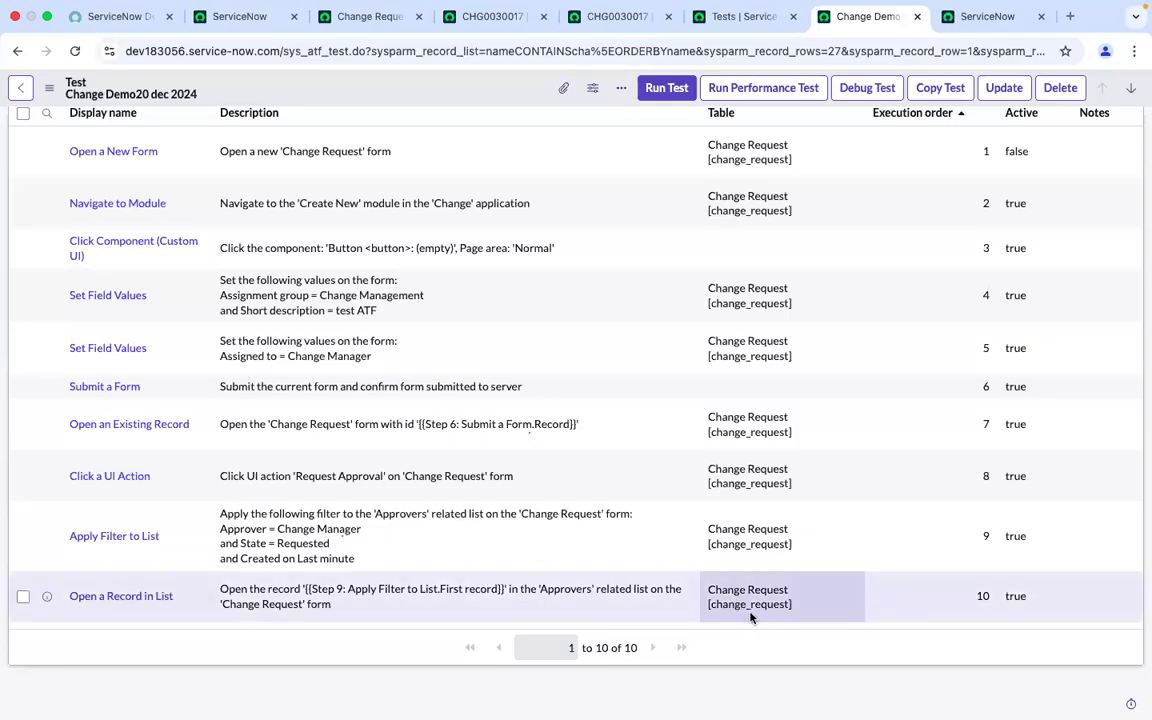
{"action": "scroll", "coordinate": [730, 335], "scroll_direction": "up", "scroll_amount": 3}
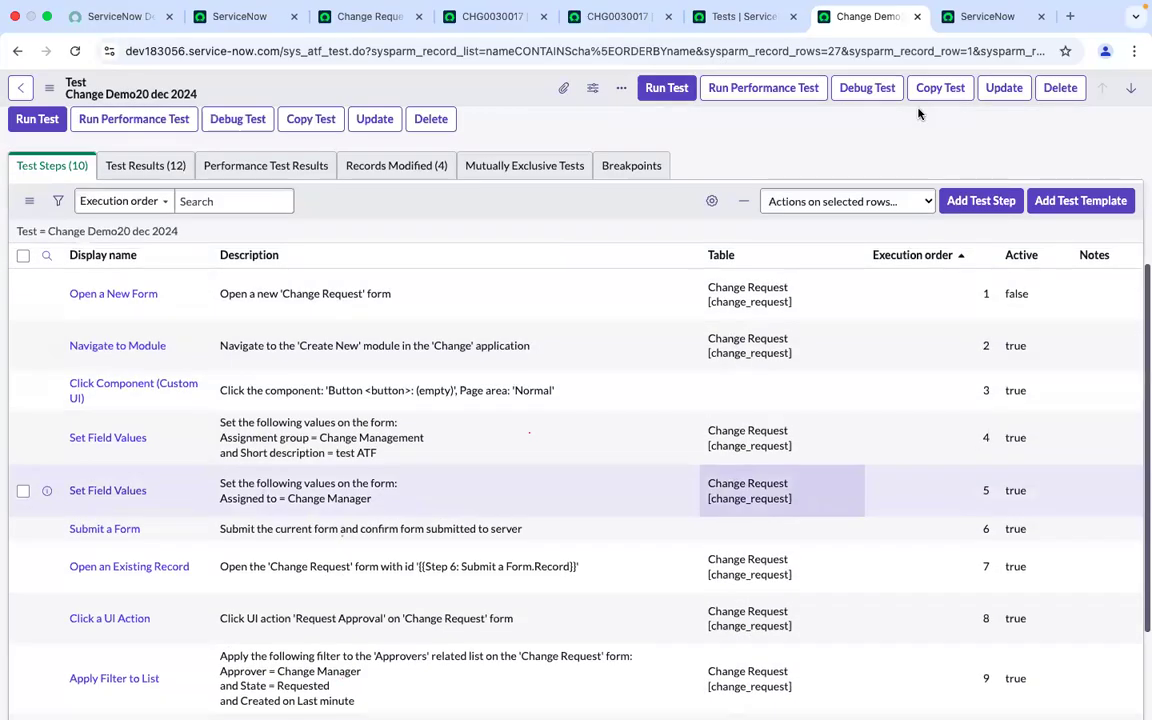
{"action": "left_click", "coordinate": [978, 203]}
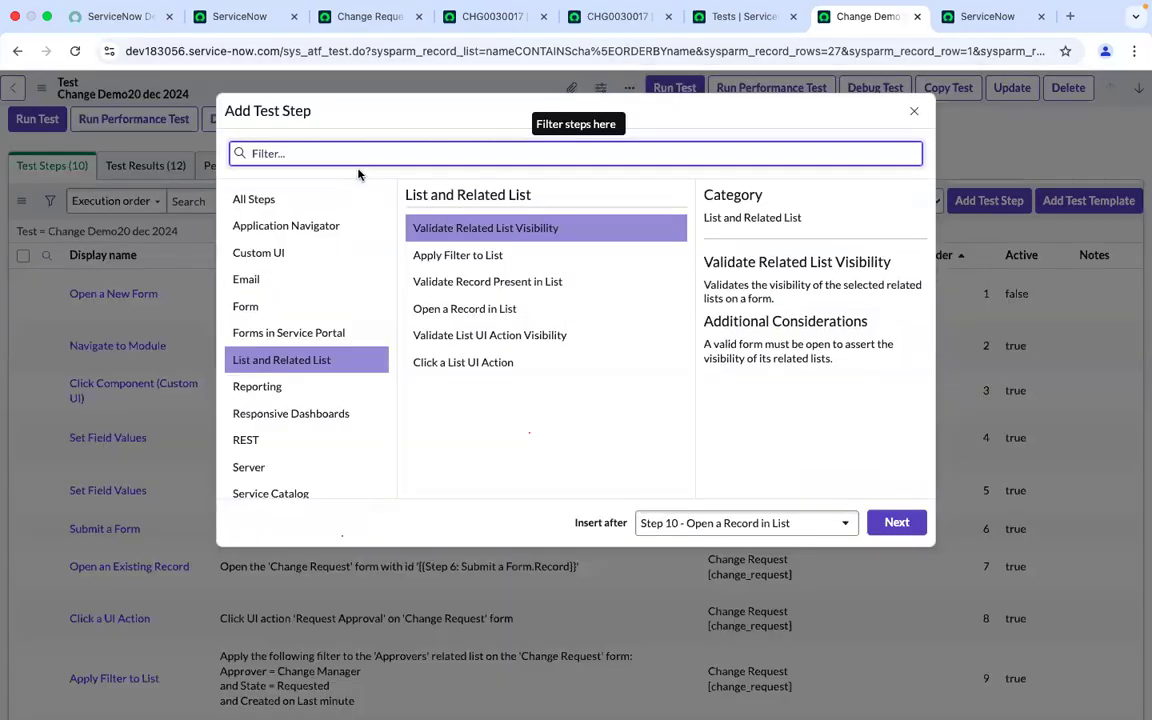
{"action": "left_click", "coordinate": [289, 199]}
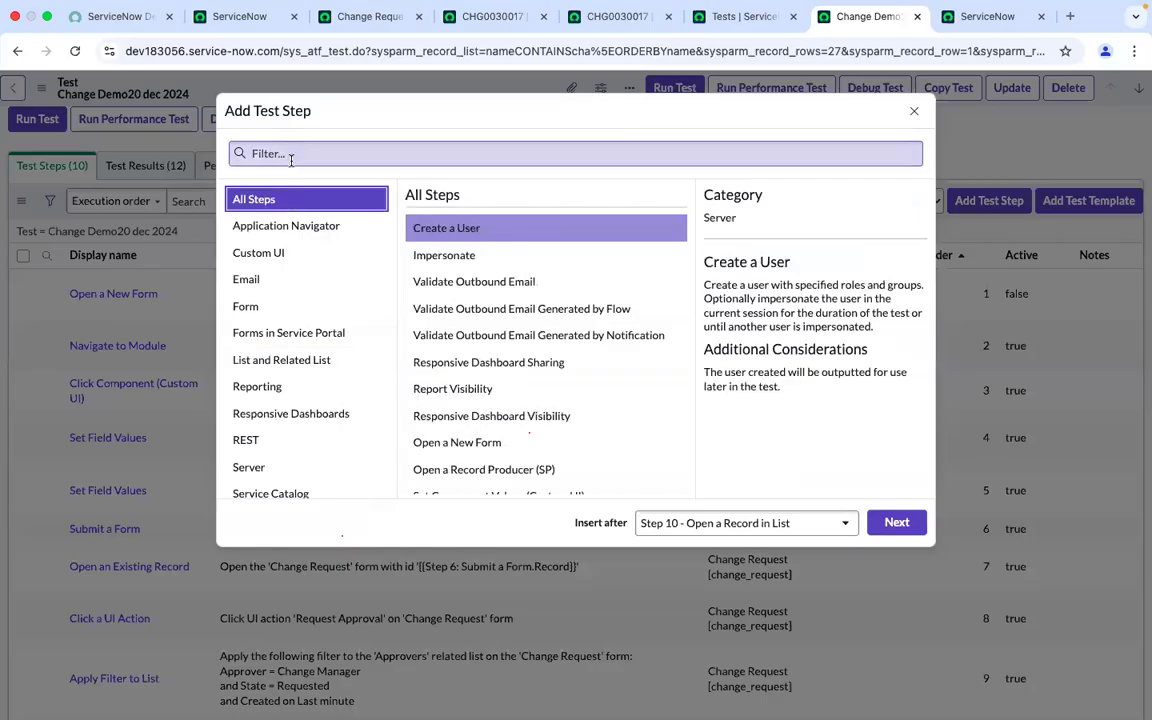
{"action": "left_click", "coordinate": [291, 155]}
{"action": "type", "text": "st"}
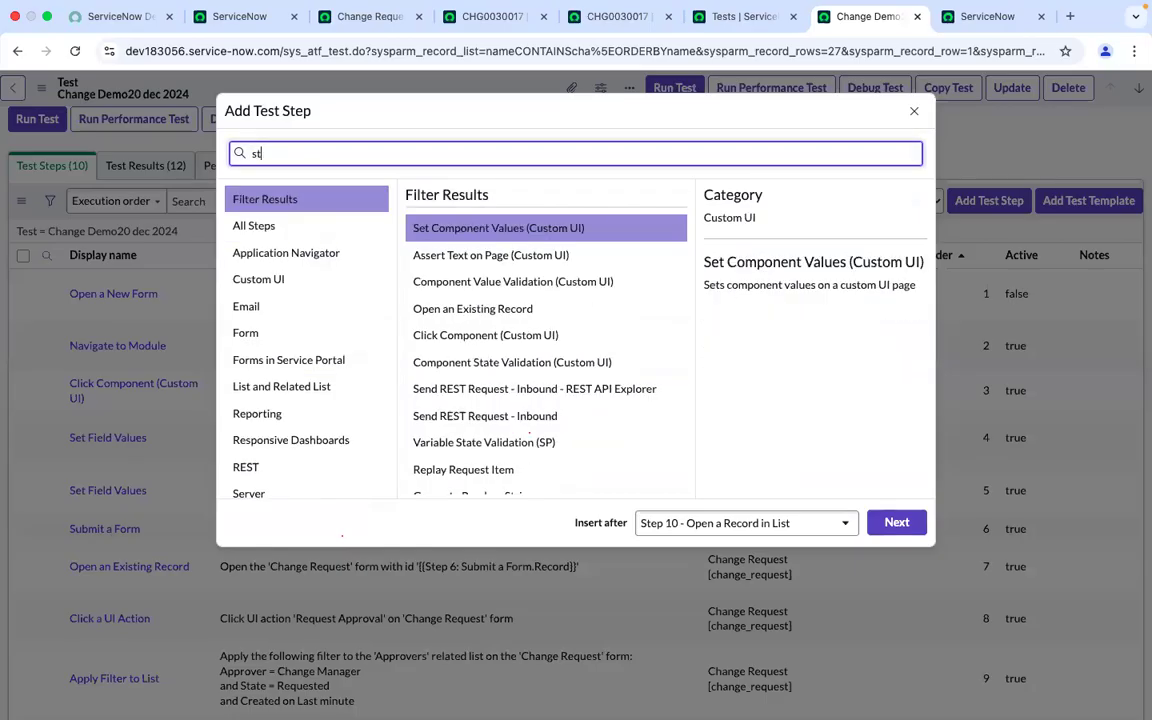
{"action": "key", "text": "BackSpace"}
{"action": "type", "text": "et the"}
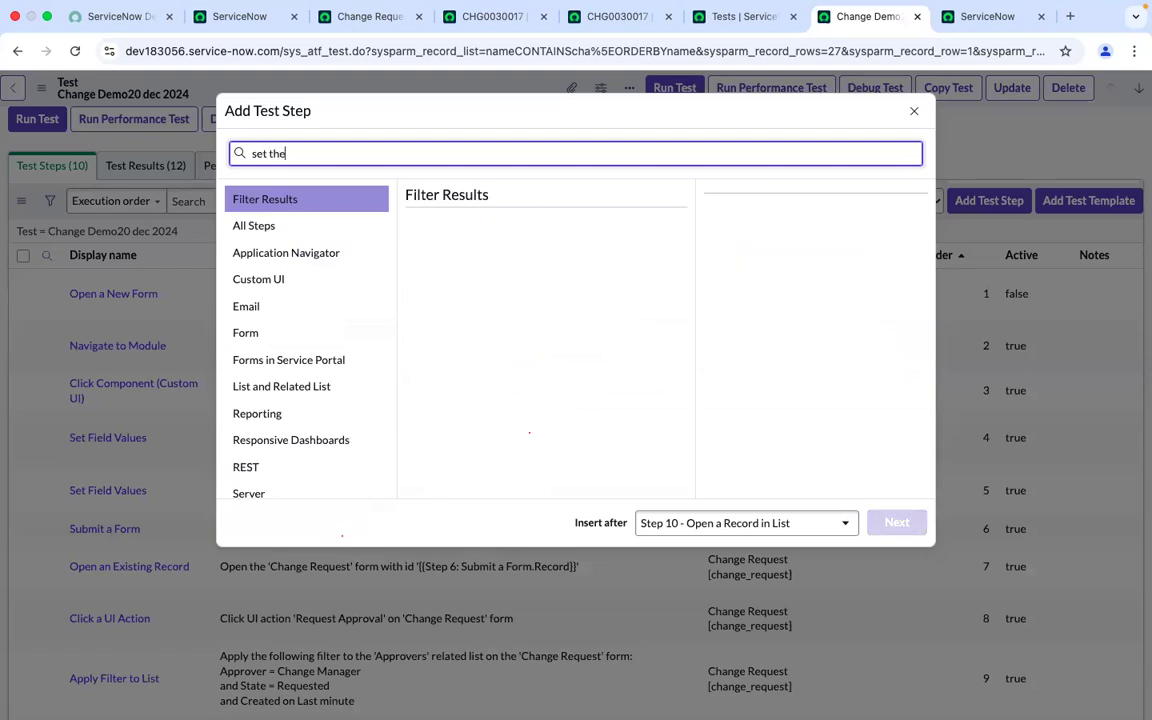
{"action": "key", "text": "BackSpace"}
{"action": "key", "text": "BackSpace"}
{"action": "key", "text": "BackSpace"}
{"action": "key", "text": "BackSpace"}
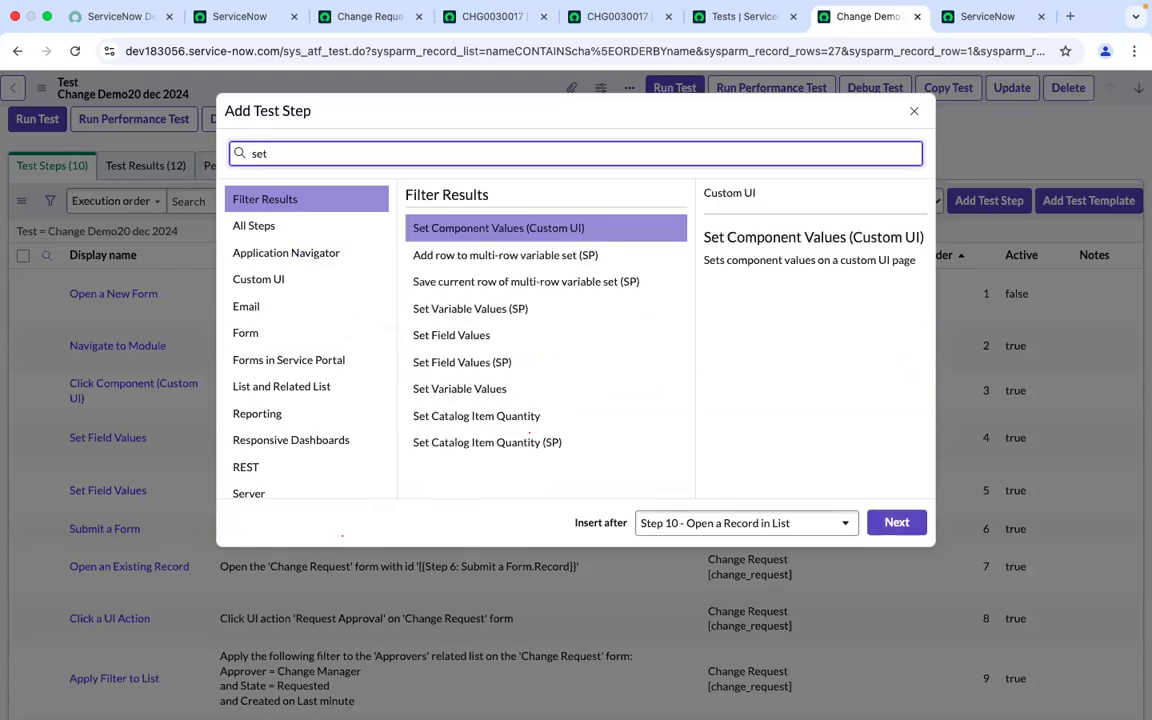
{"action": "left_click", "coordinate": [466, 338]}
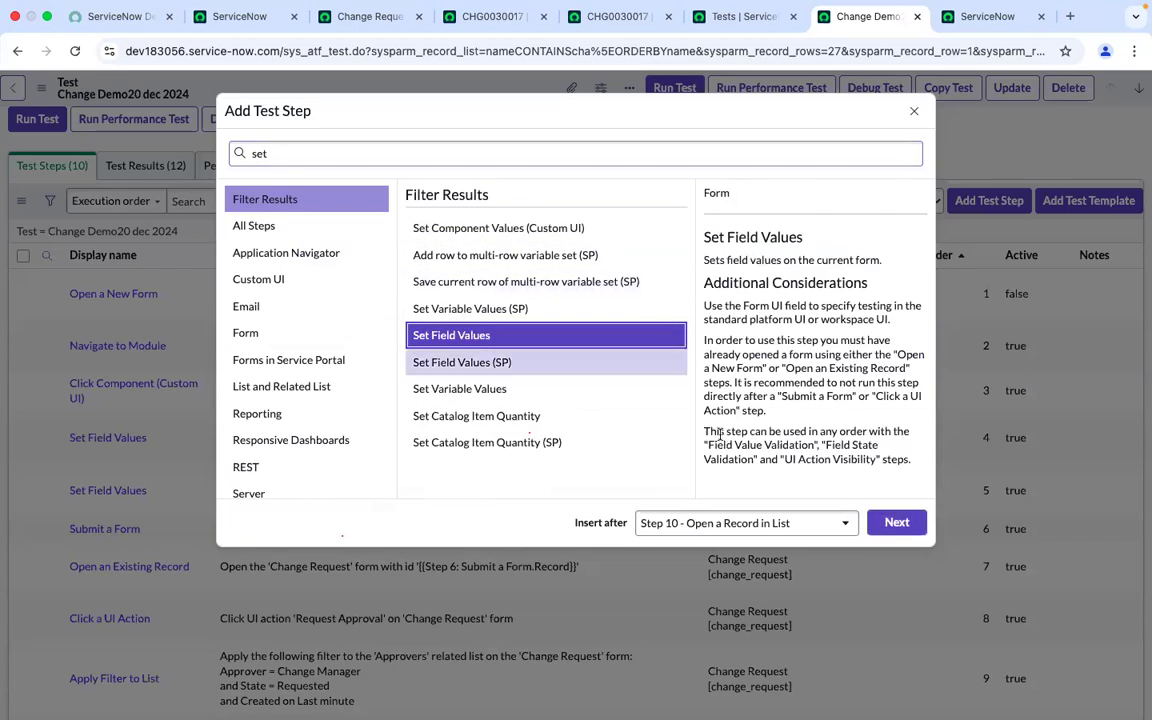
{"action": "left_click", "coordinate": [893, 523]}
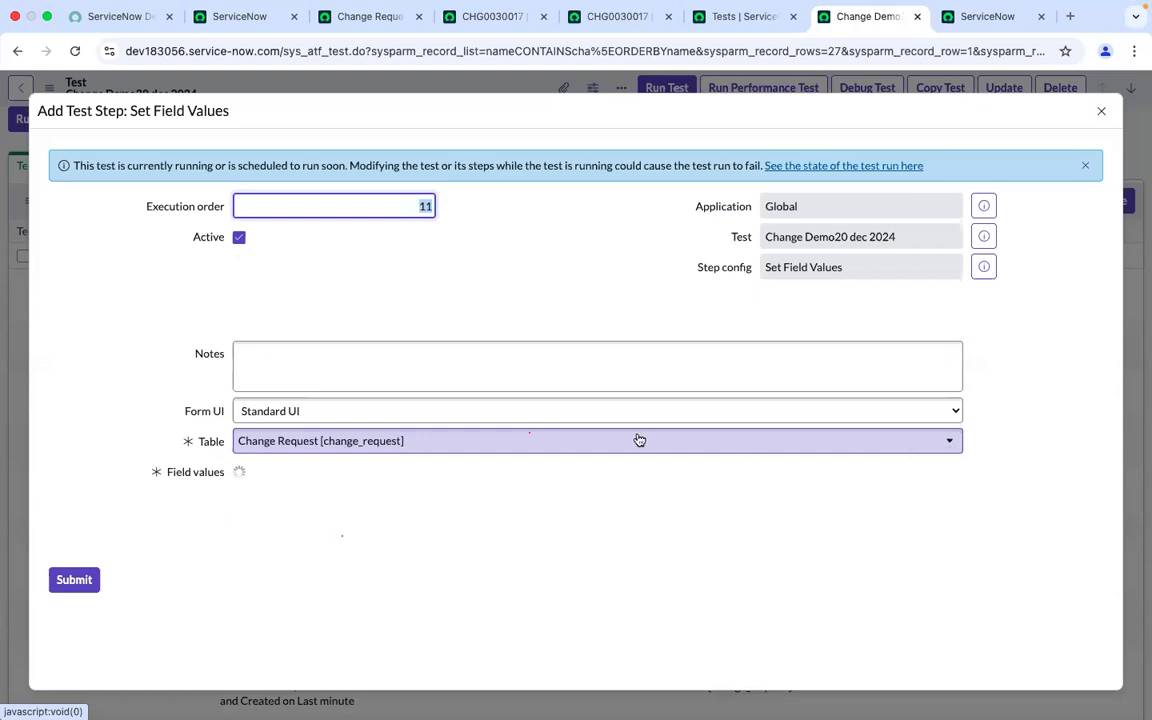
Configure the step on the Approval [sysapproval_approver] table with the State field set to Approved, and submit it
{"action": "left_click", "coordinate": [310, 443]}
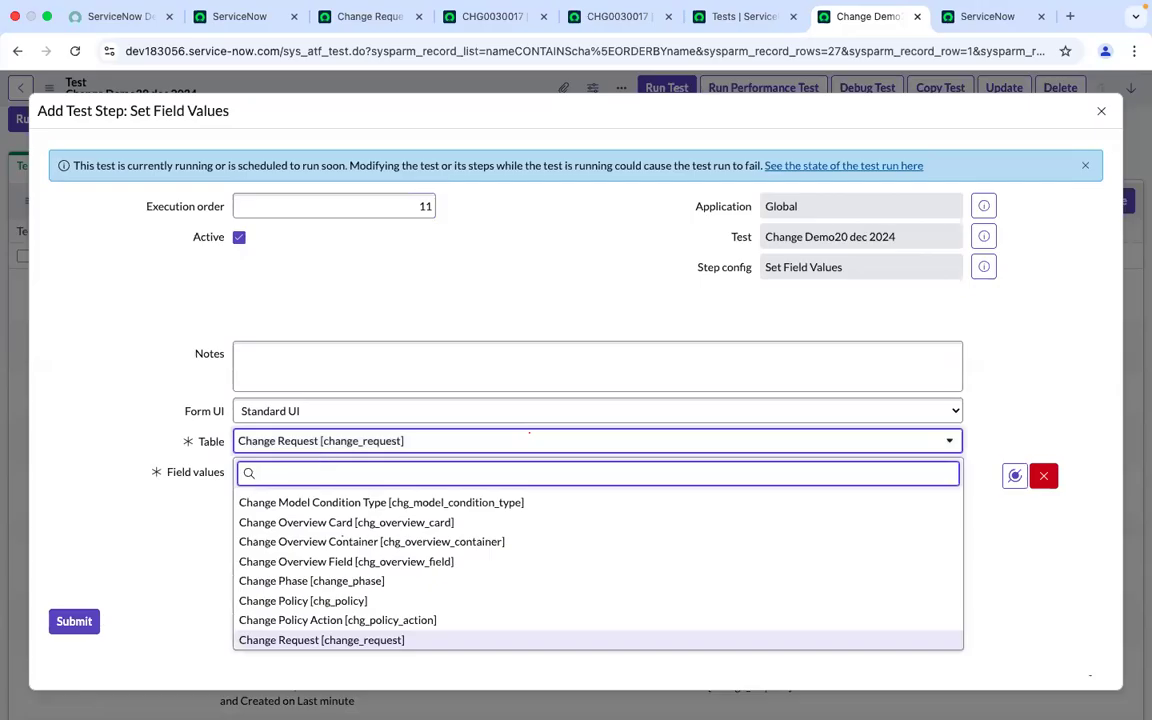
{"action": "type", "text": "sysapp"}
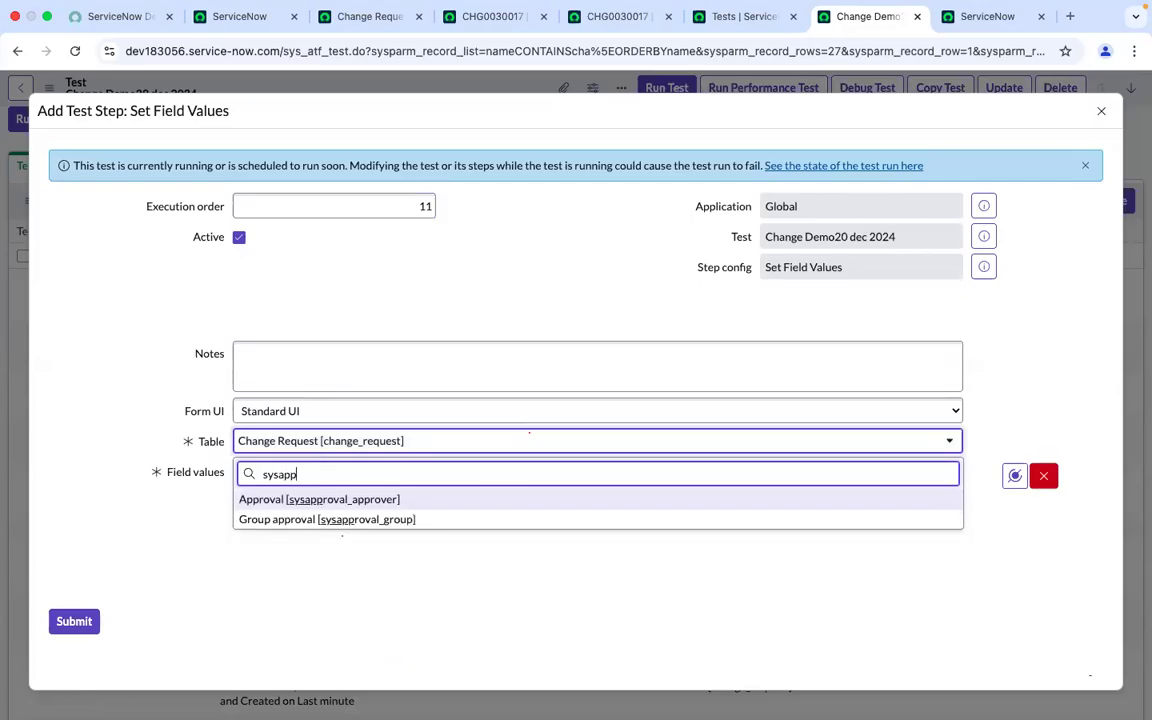
{"action": "left_click", "coordinate": [309, 507]}
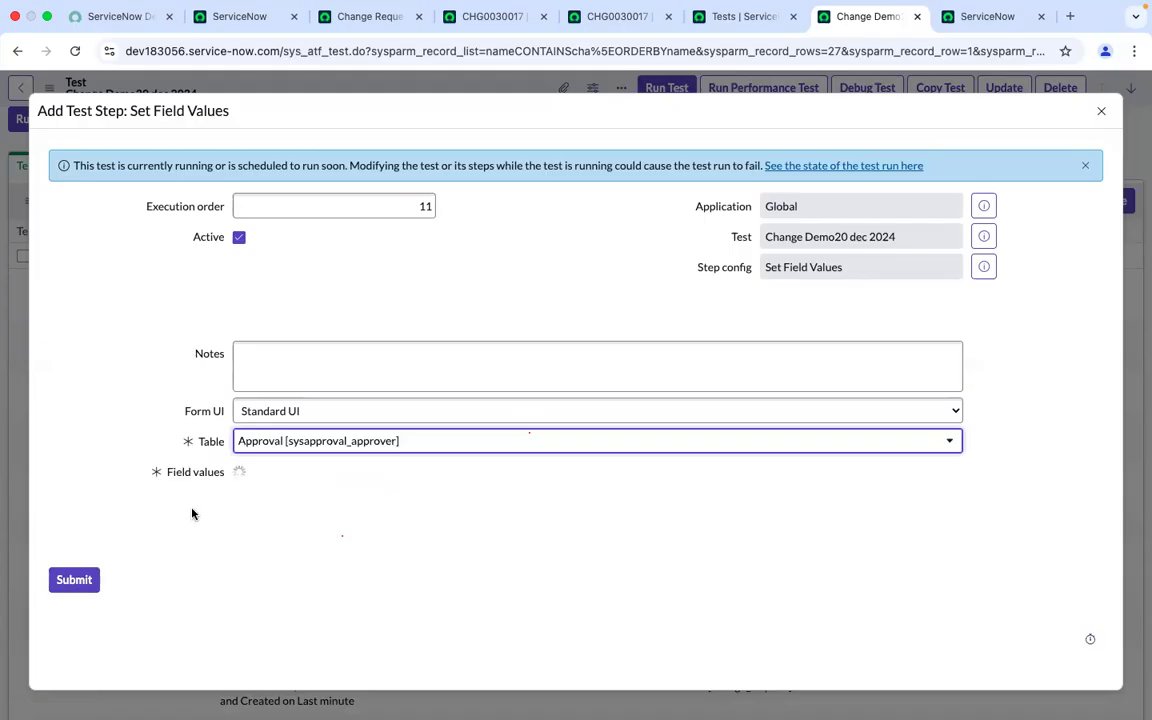
{"action": "left_click", "coordinate": [318, 477]}
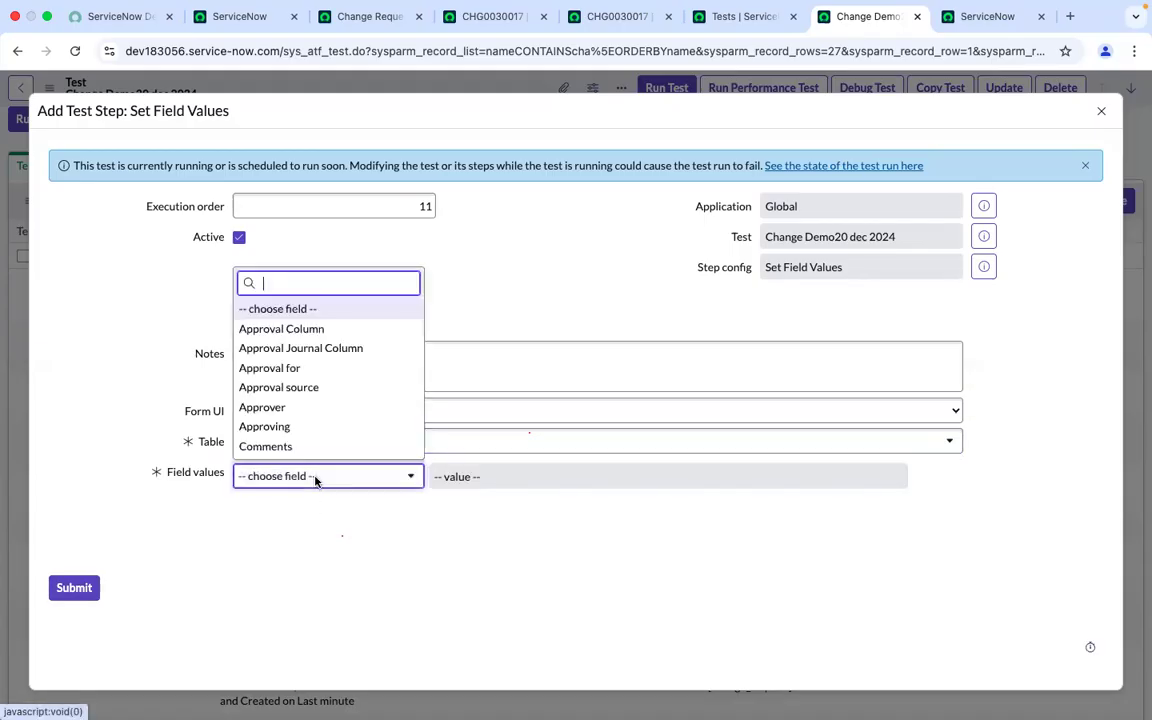
{"action": "type", "text": "state"}
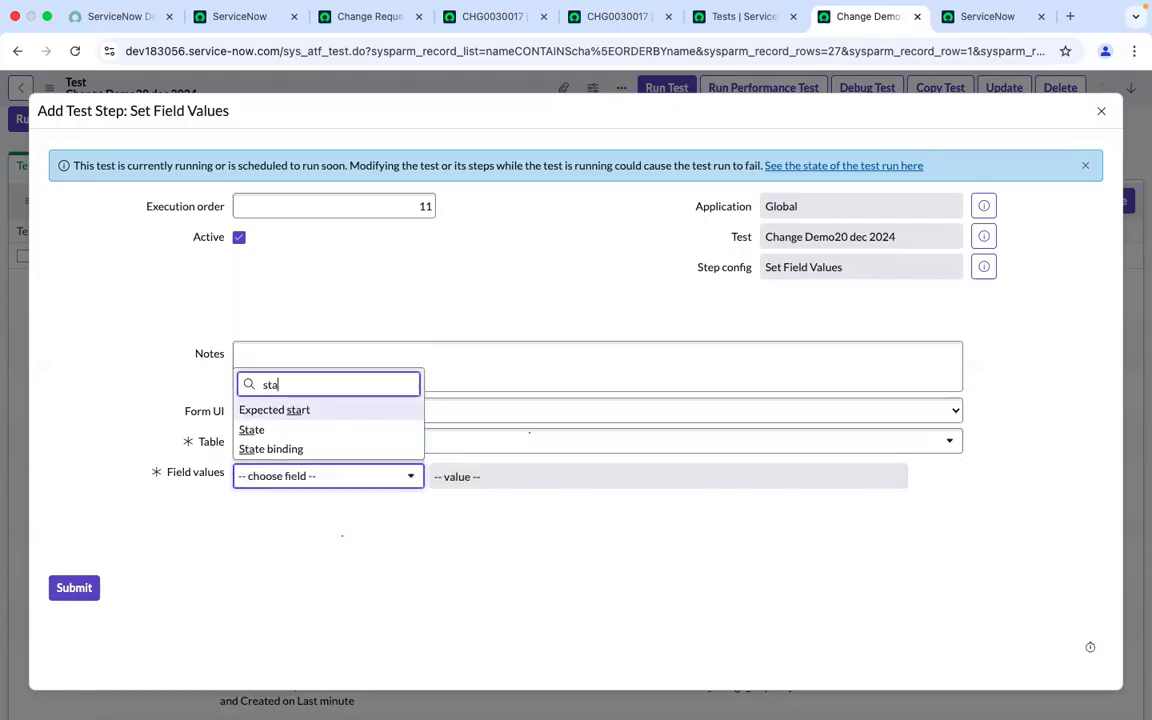
{"action": "left_click", "coordinate": [273, 432]}
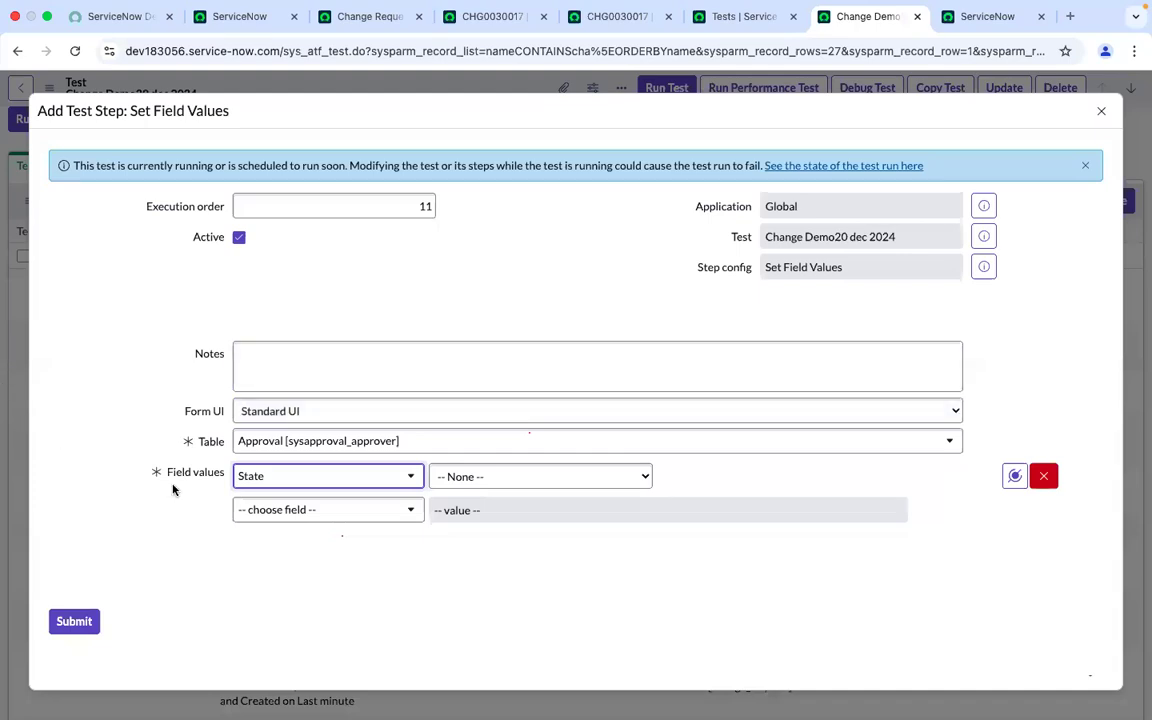
{"action": "left_click", "coordinate": [491, 480]}
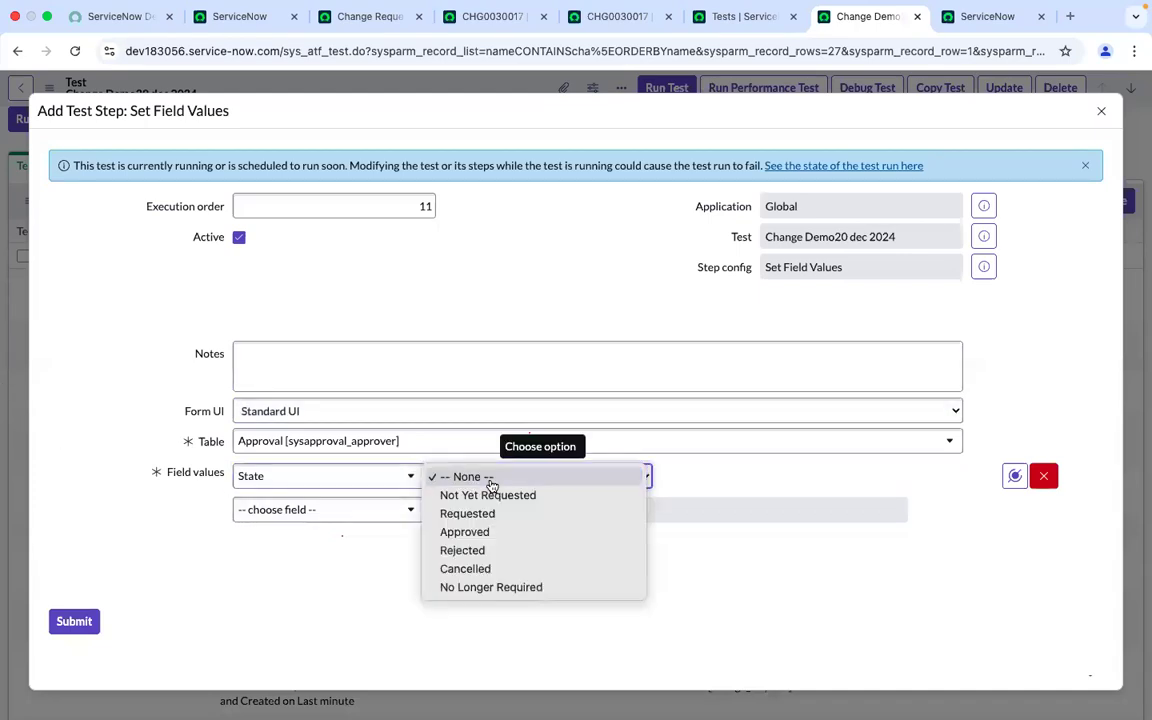
{"action": "left_click", "coordinate": [474, 531]}
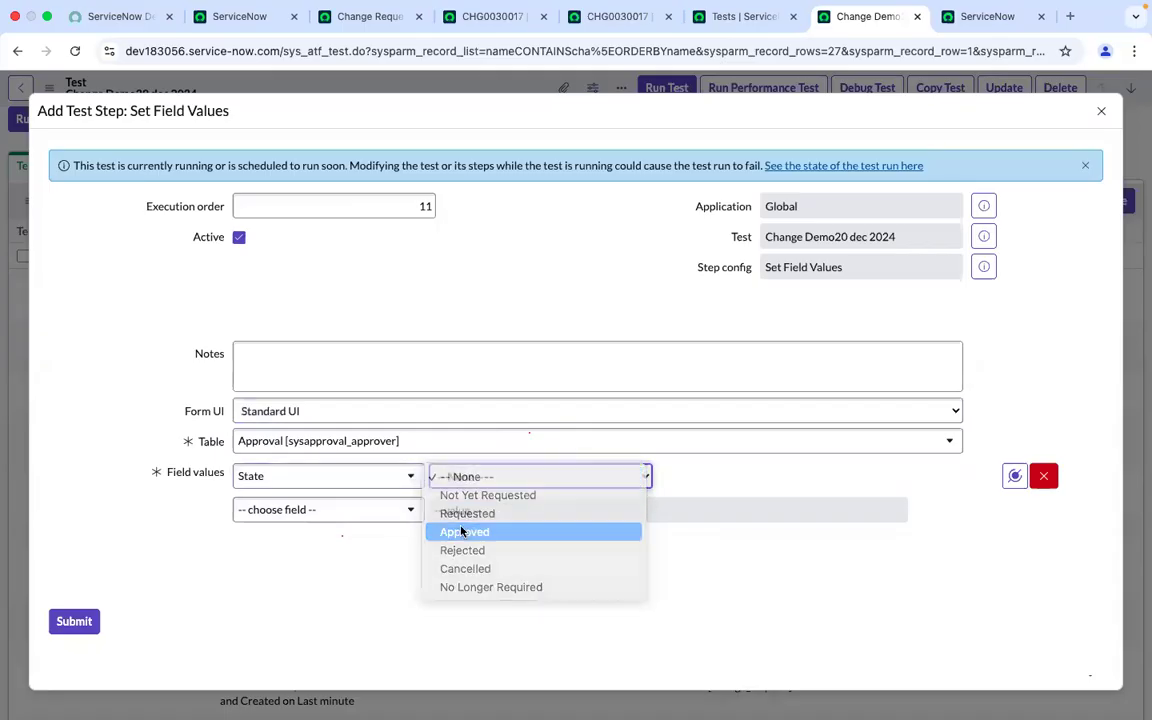
{"action": "left_click", "coordinate": [74, 622]}
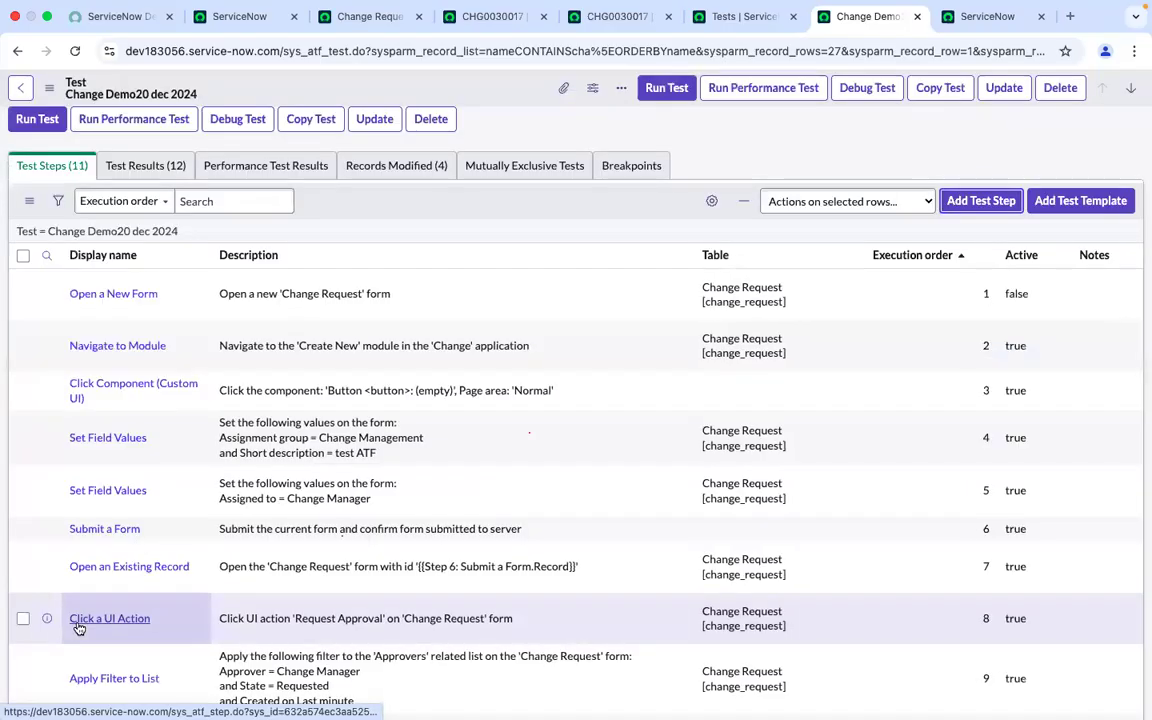
Add another test step of type Click a UI Action after step 11
{"action": "scroll", "coordinate": [79, 628], "scroll_direction": "down", "scroll_amount": 3}
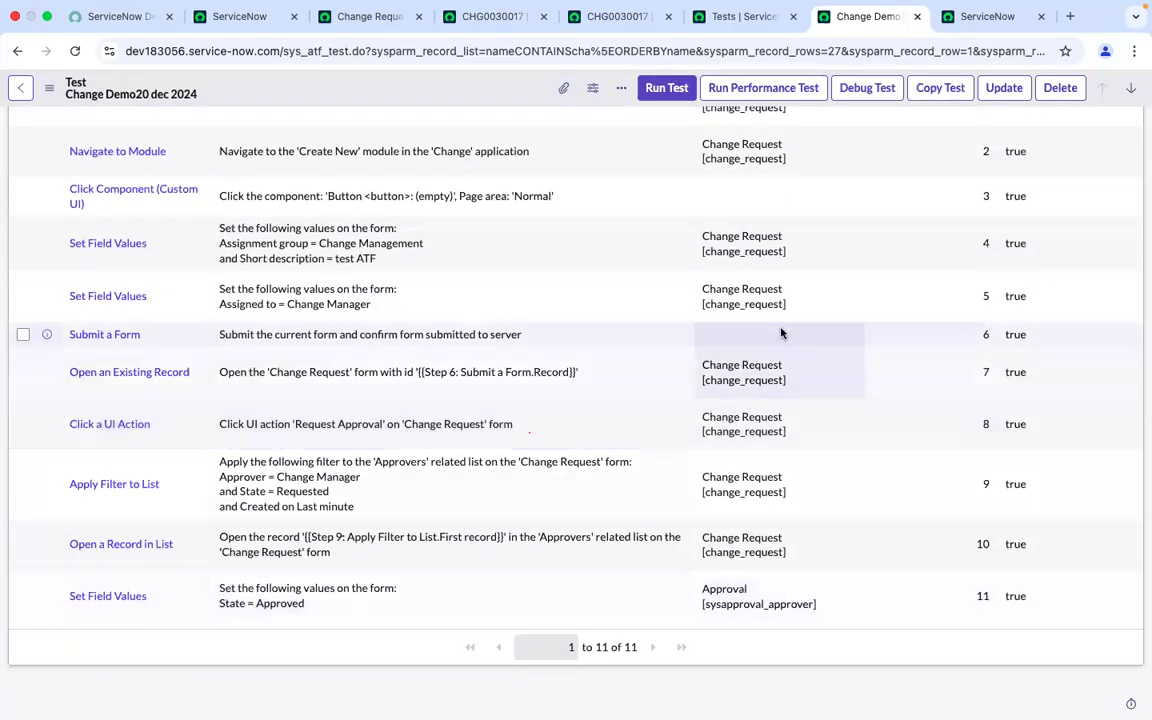
{"action": "scroll", "coordinate": [782, 332], "scroll_direction": "up", "scroll_amount": 3}
{"action": "scroll", "coordinate": [782, 332], "scroll_direction": "up", "scroll_amount": 3}
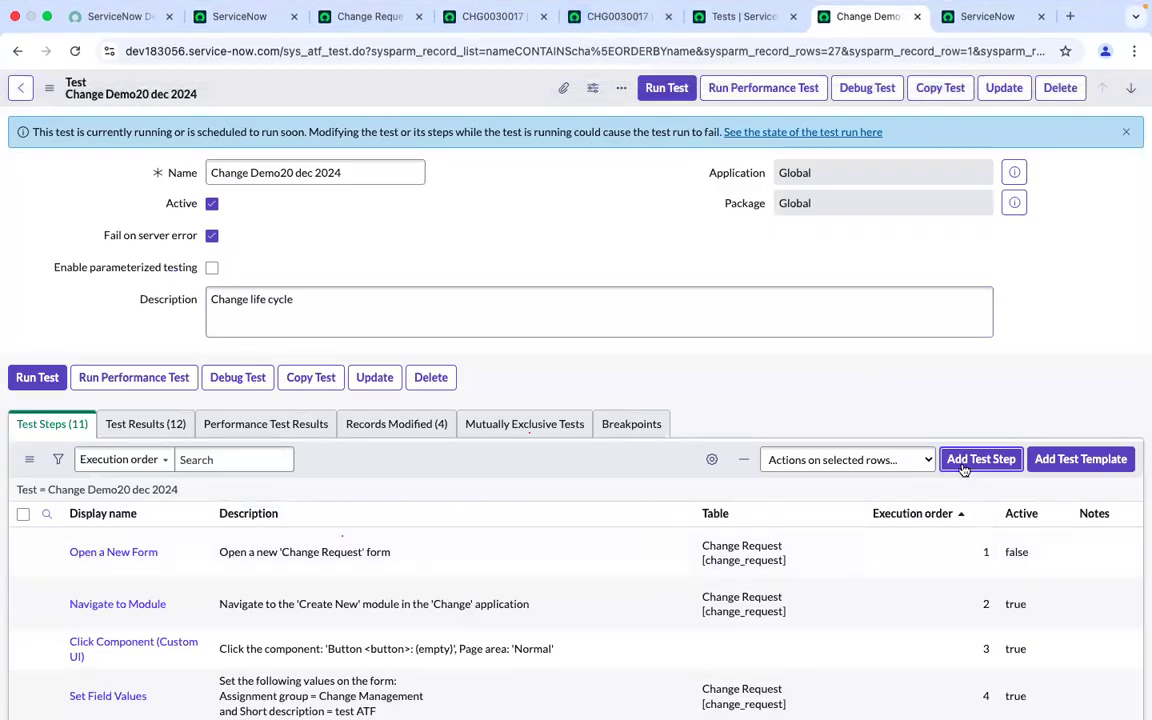
{"action": "left_click", "coordinate": [963, 469]}
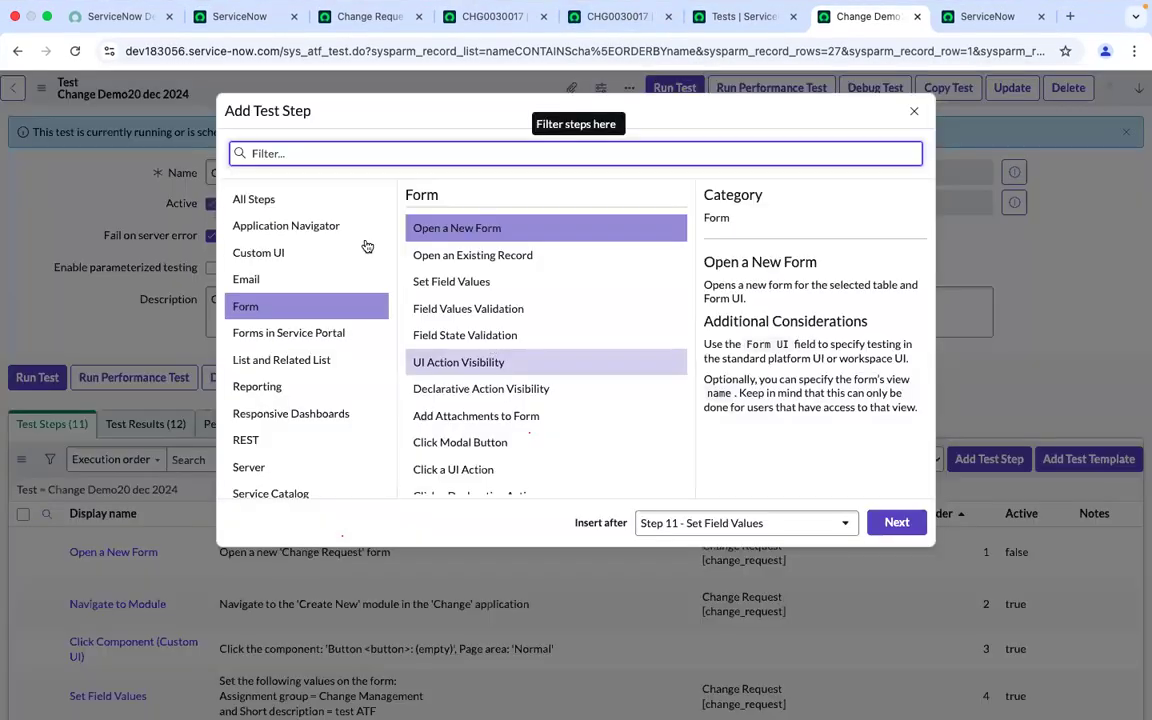
{"action": "left_click", "coordinate": [305, 201]}
{"action": "left_click", "coordinate": [270, 152]}
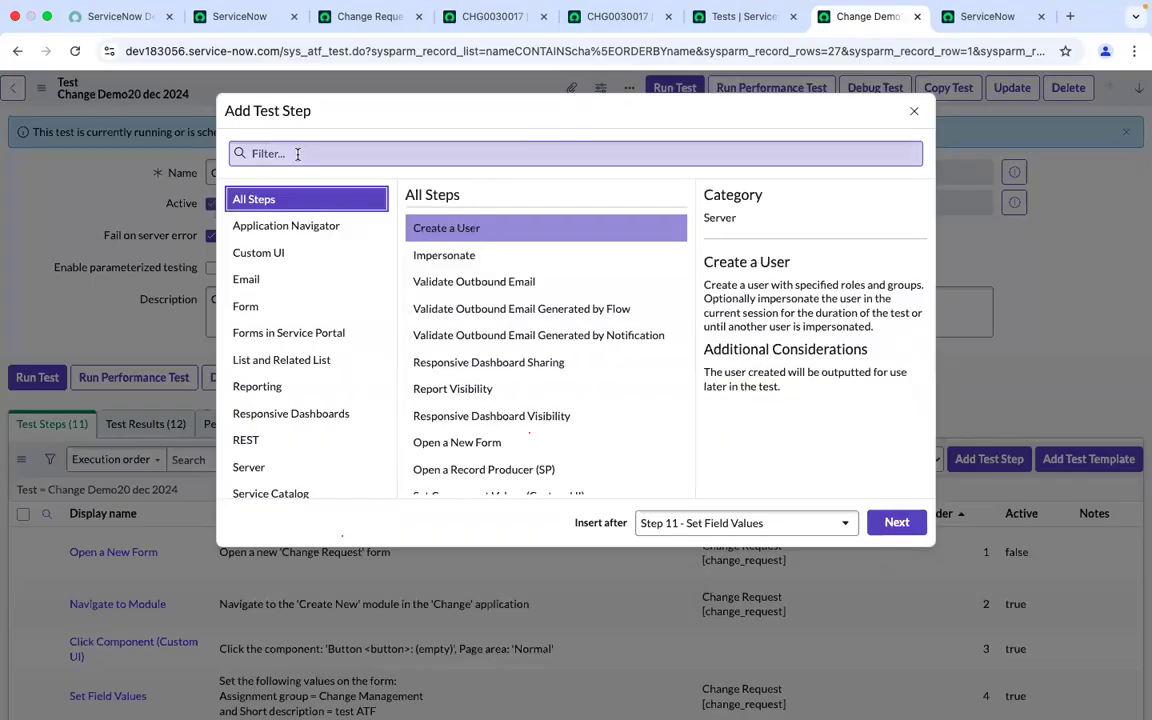
{"action": "type", "text": "clic"}
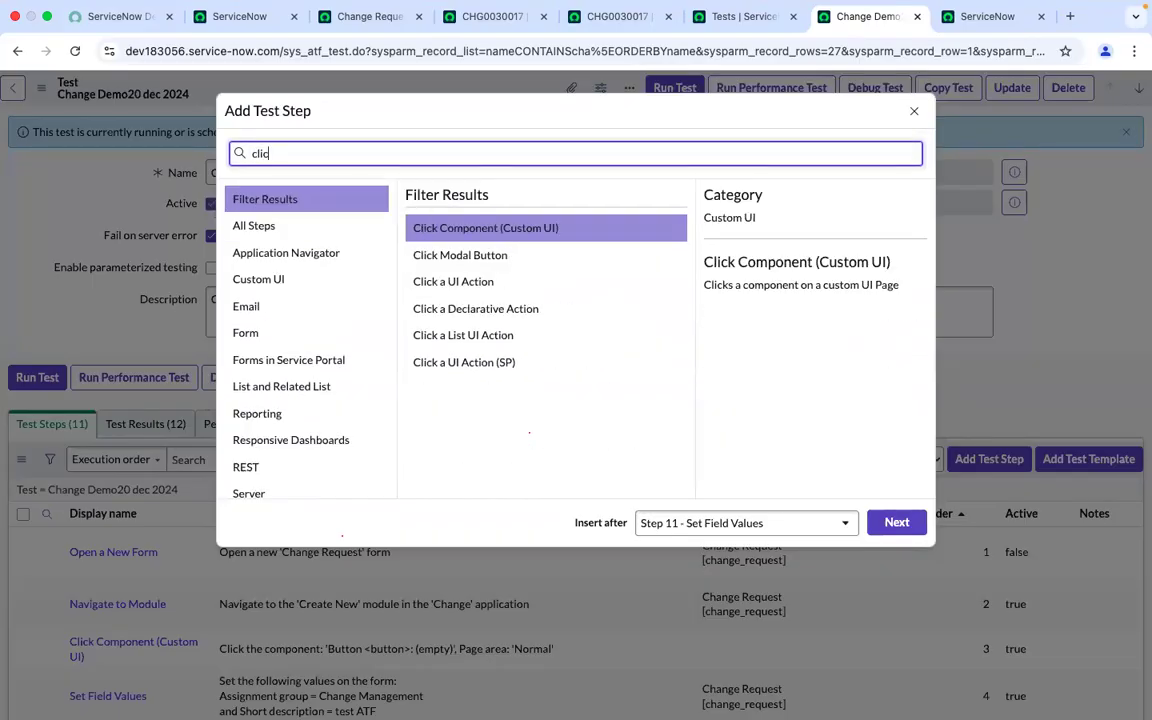
{"action": "type", "text": "k ui"}
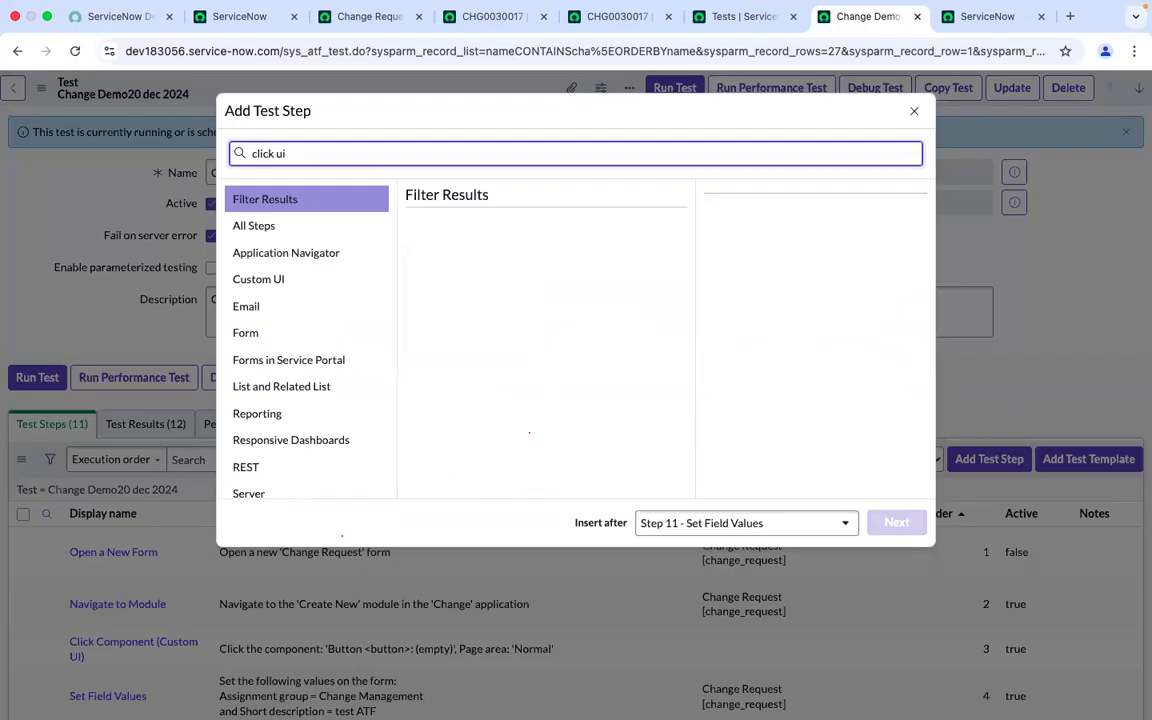
{"action": "key", "text": "BackSpace"}
{"action": "key", "text": "BackSpace"}
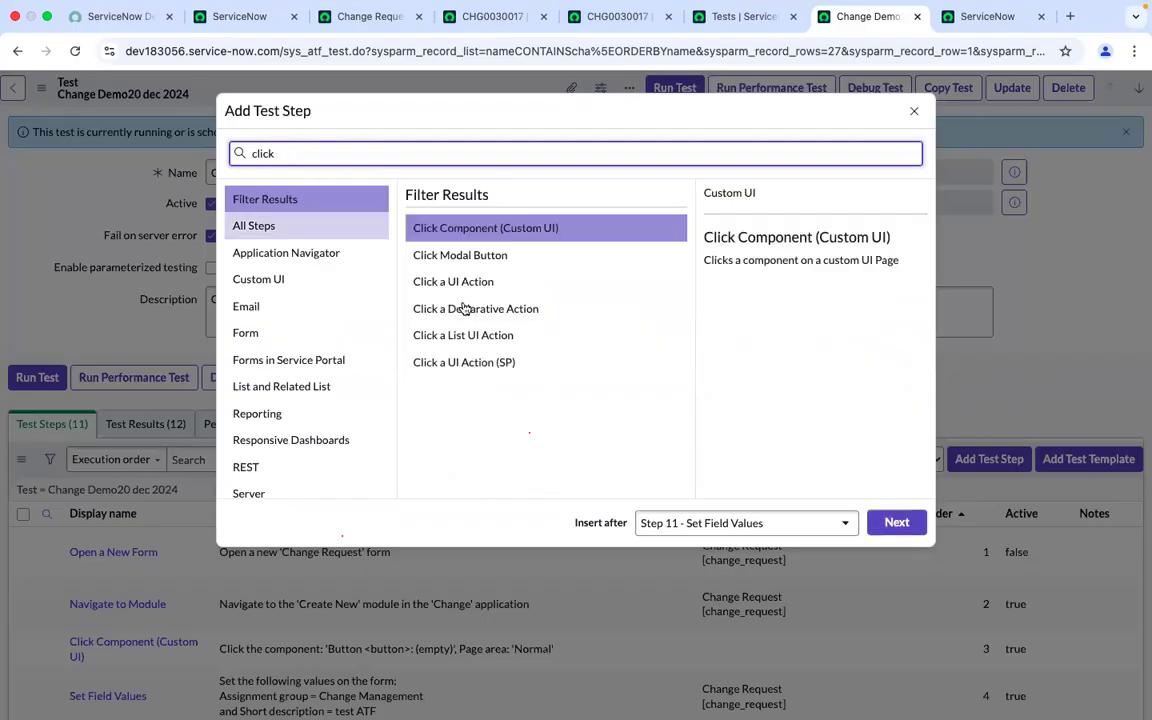
{"action": "left_click", "coordinate": [477, 290]}
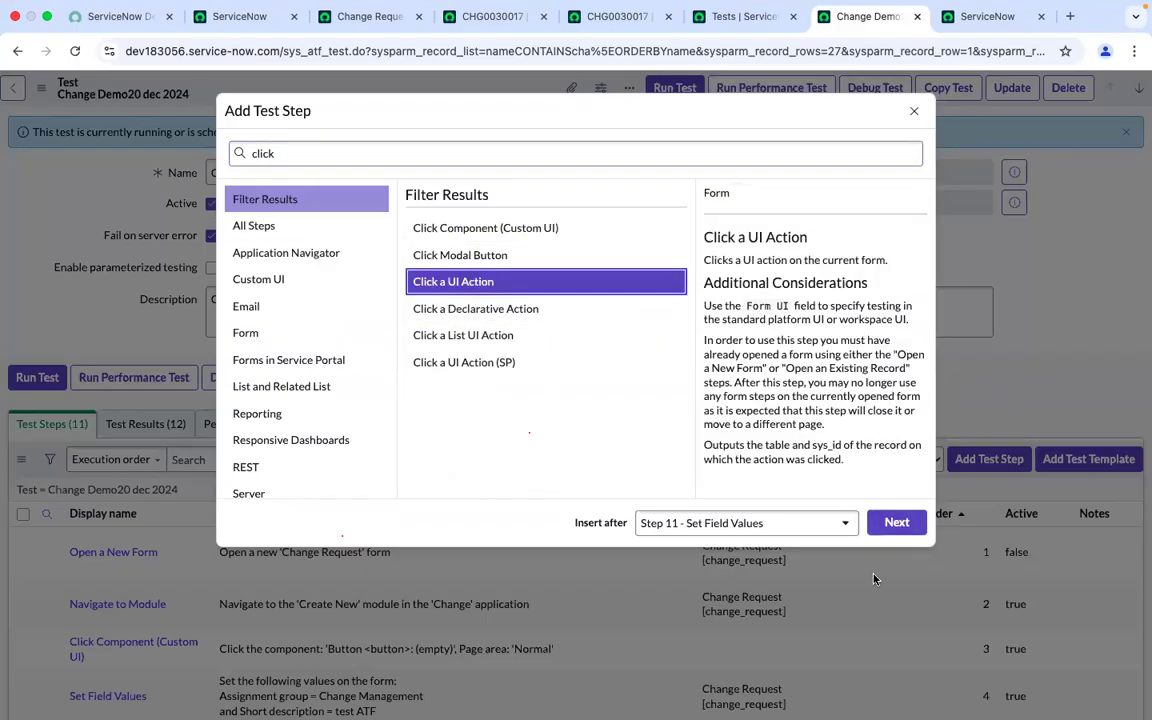
{"action": "left_click", "coordinate": [896, 523]}
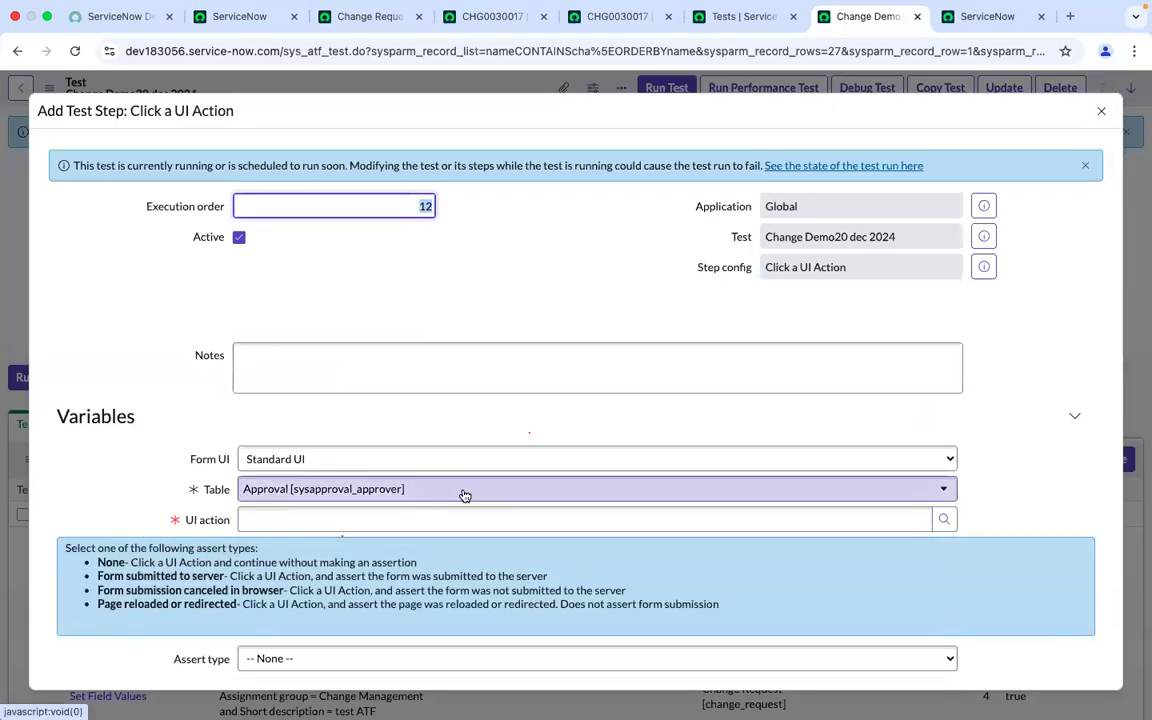
Look up and select the Approve UI action for the Approval table, then submit the step
{"action": "left_click", "coordinate": [287, 459]}
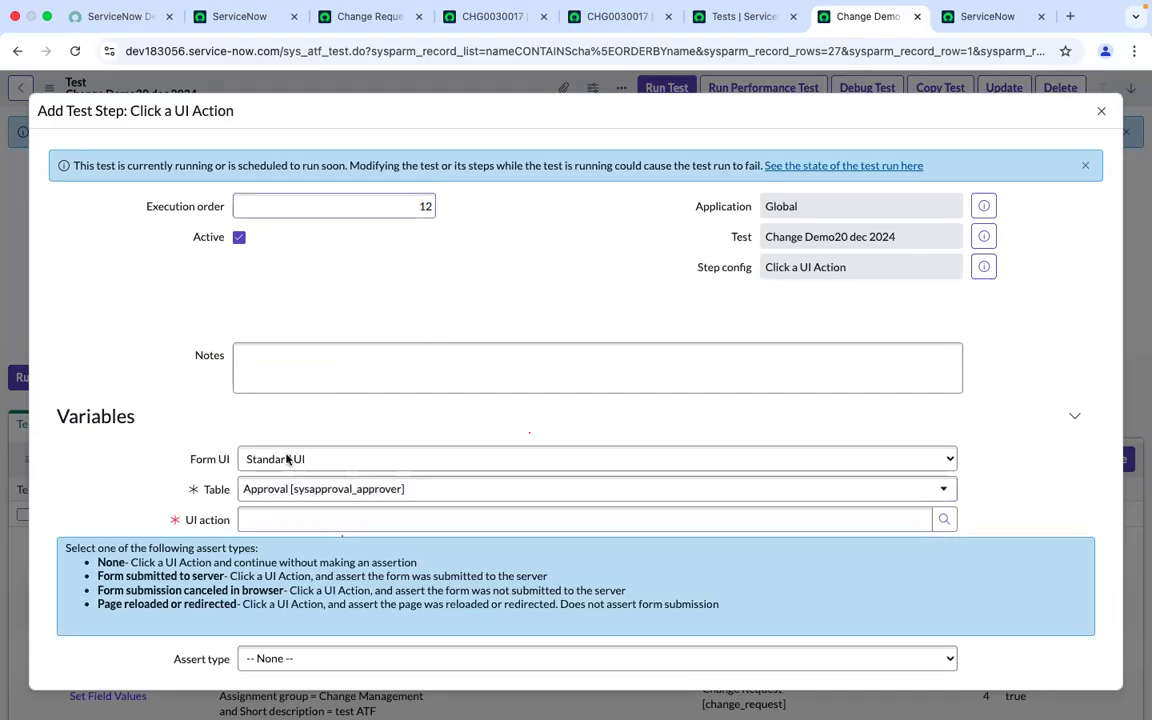
{"action": "left_click", "coordinate": [946, 520]}
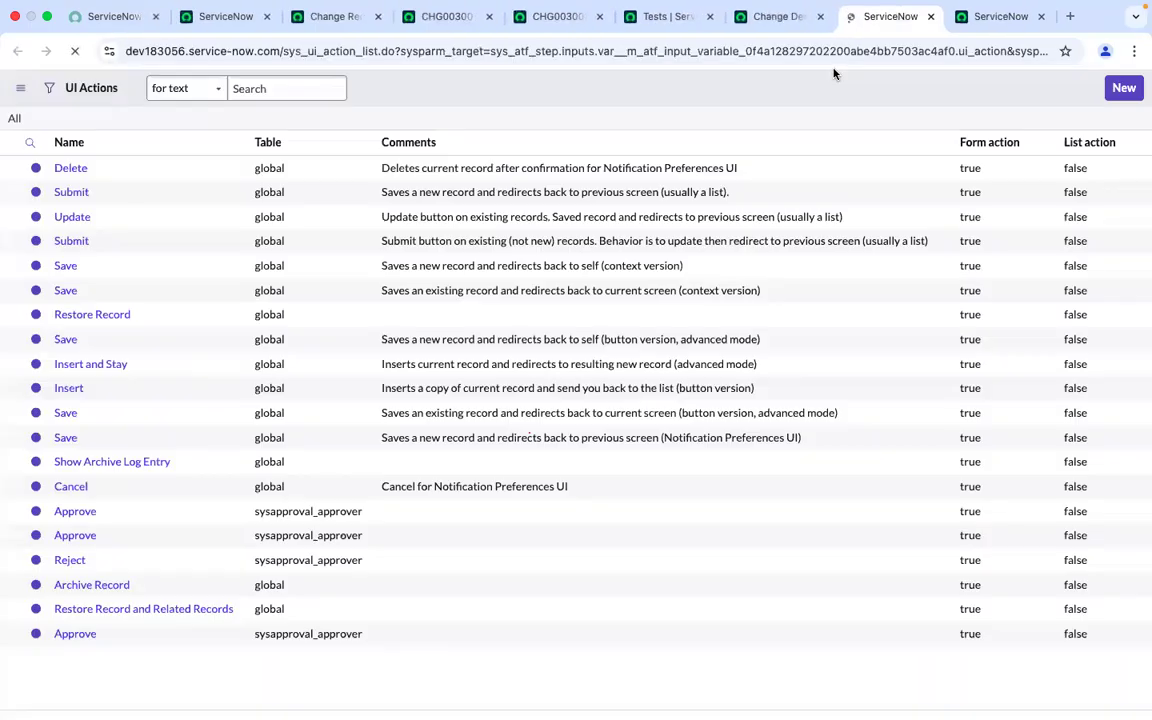
{"action": "left_click", "coordinate": [118, 180]}
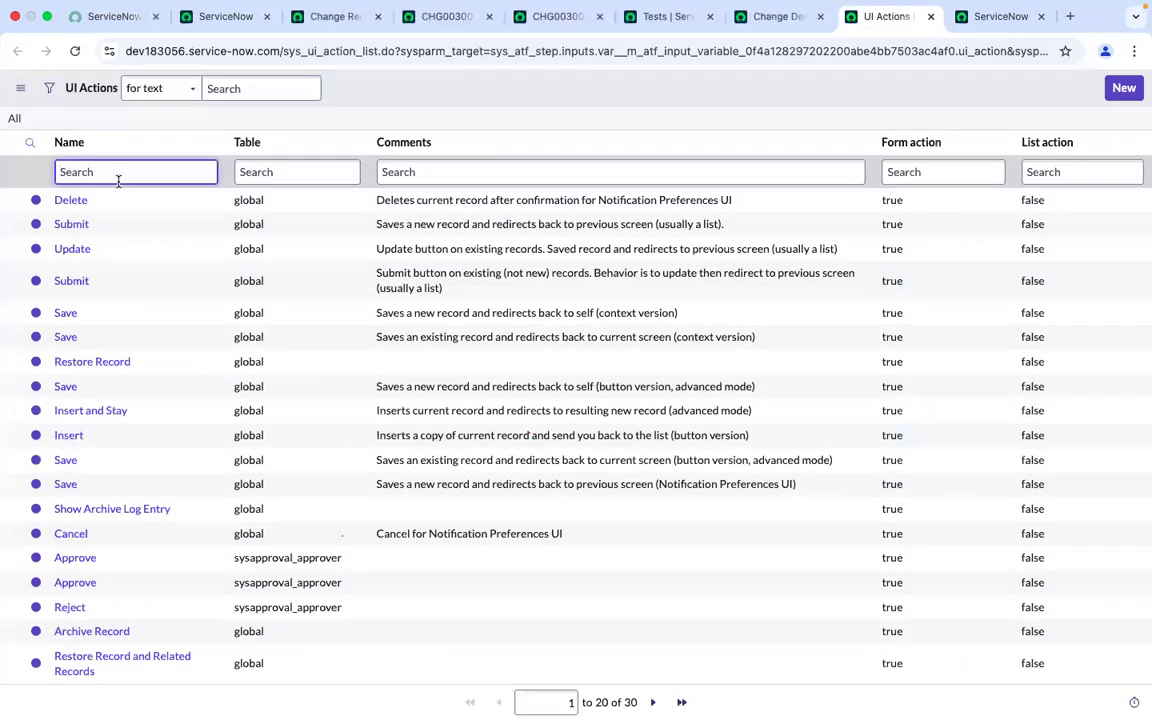
{"action": "type", "text": "approve"}
{"action": "key", "text": "Return"}
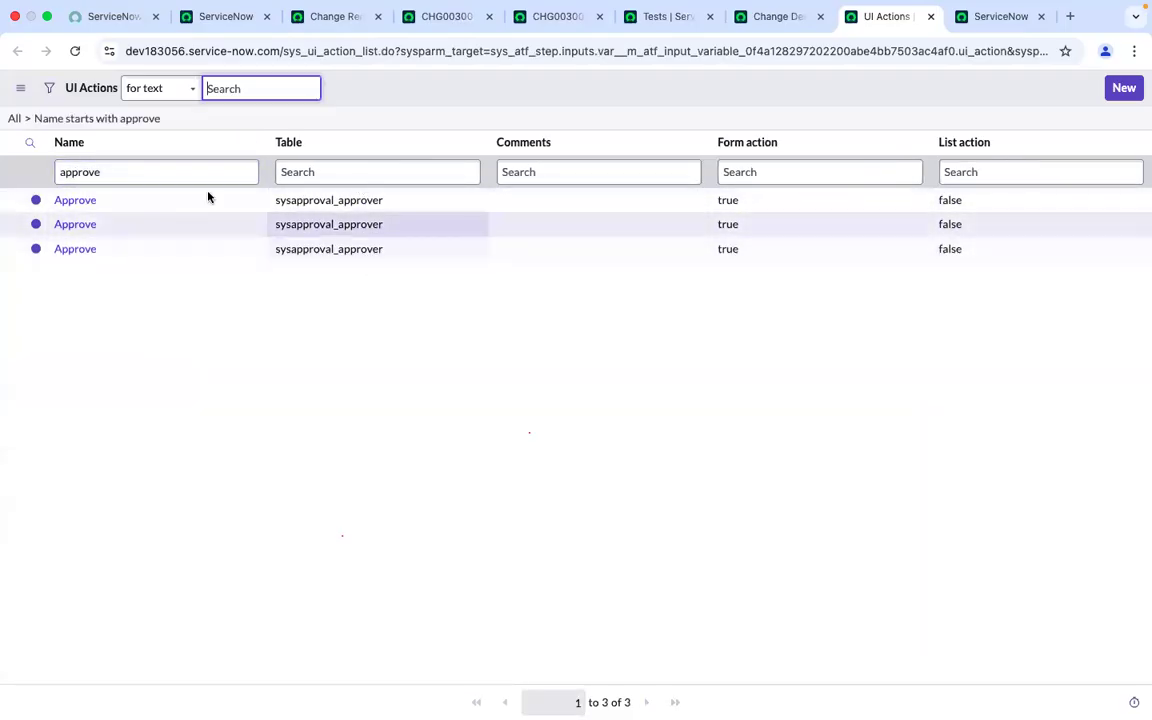
{"action": "left_click", "coordinate": [66, 205]}
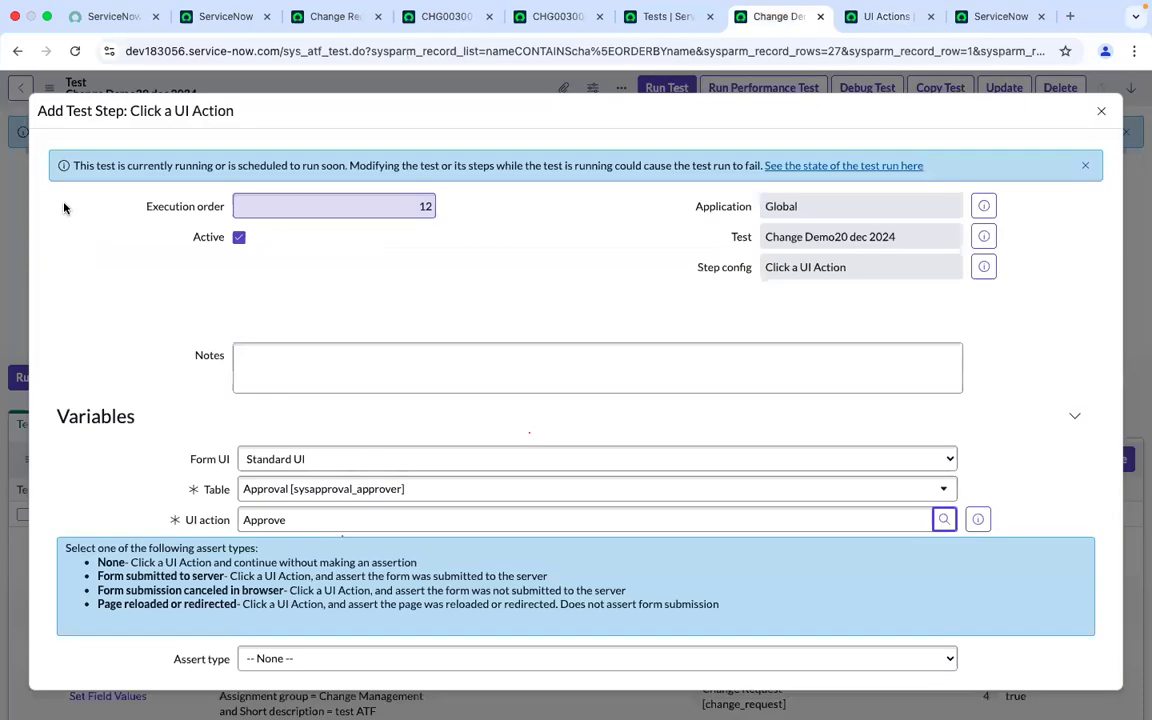
{"action": "scroll", "coordinate": [98, 457], "scroll_direction": "down", "scroll_amount": 2}
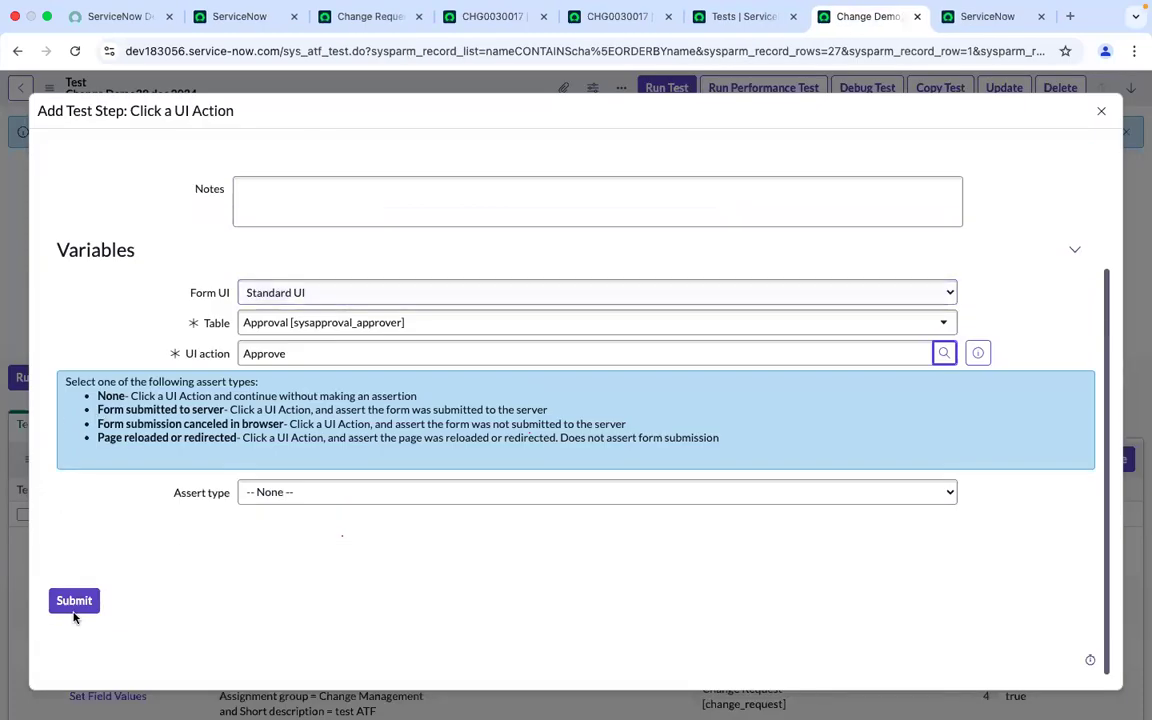
{"action": "left_click", "coordinate": [73, 608]}
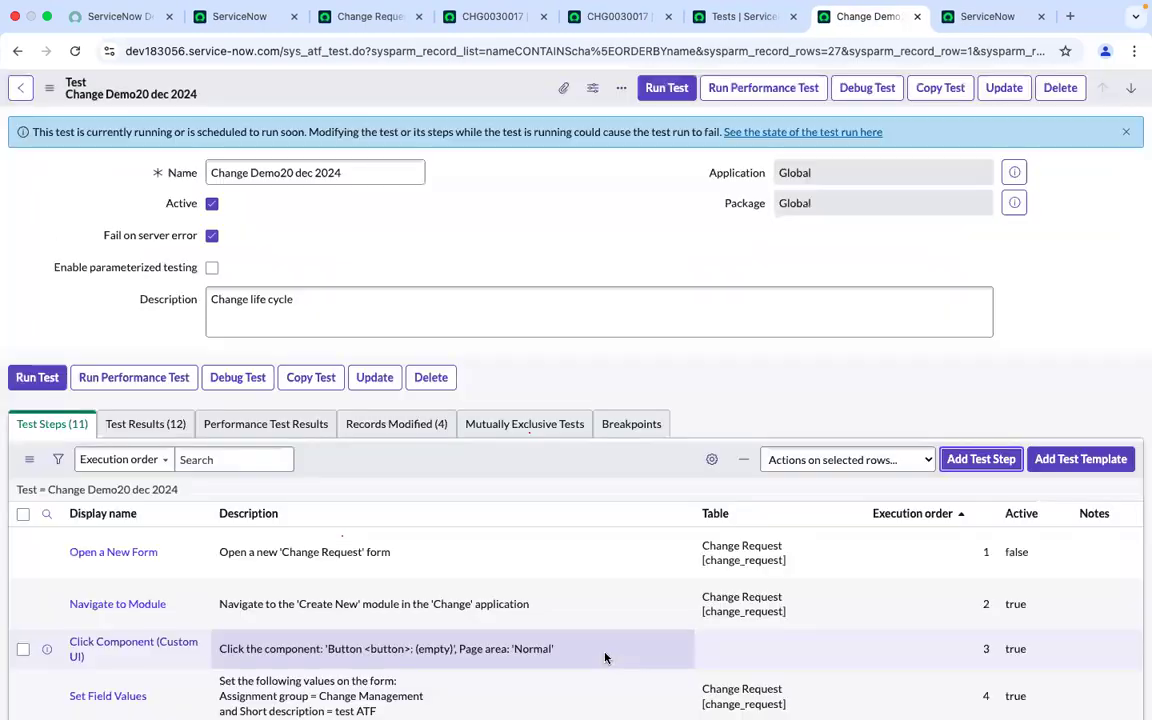
Run the Change Demo20 dec 2024 test in the current Chrome browser session
{"action": "scroll", "coordinate": [479, 581], "scroll_direction": "down", "scroll_amount": 5}
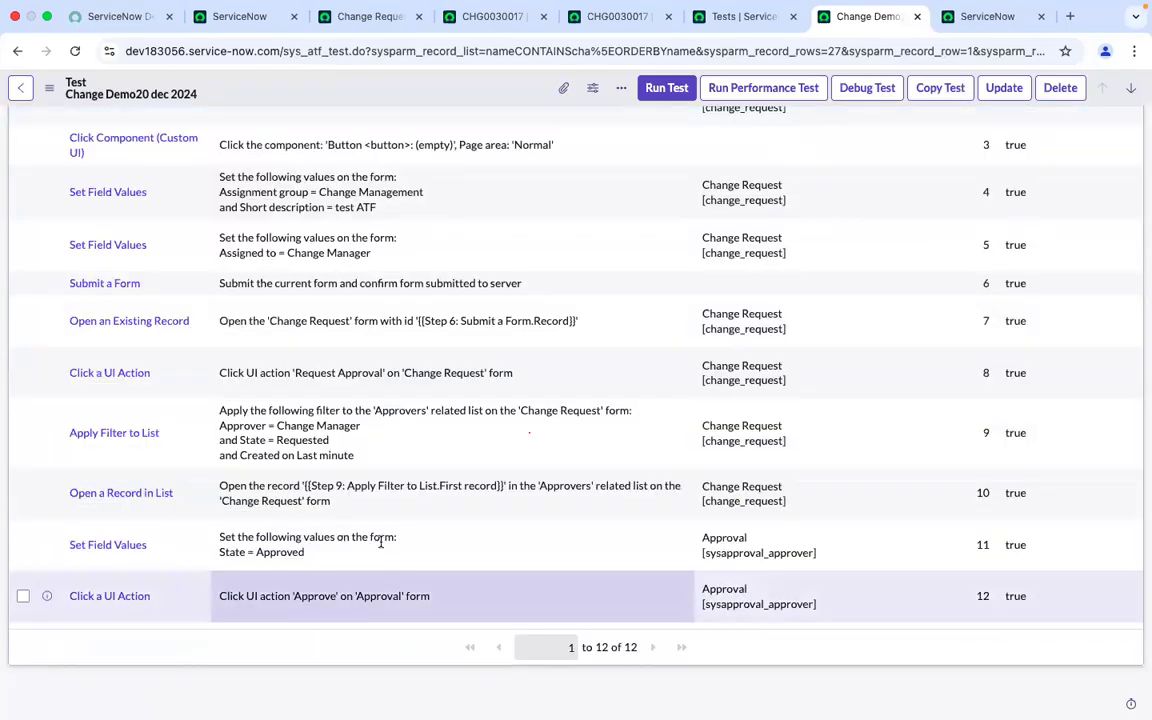
{"action": "left_click", "coordinate": [560, 15]}
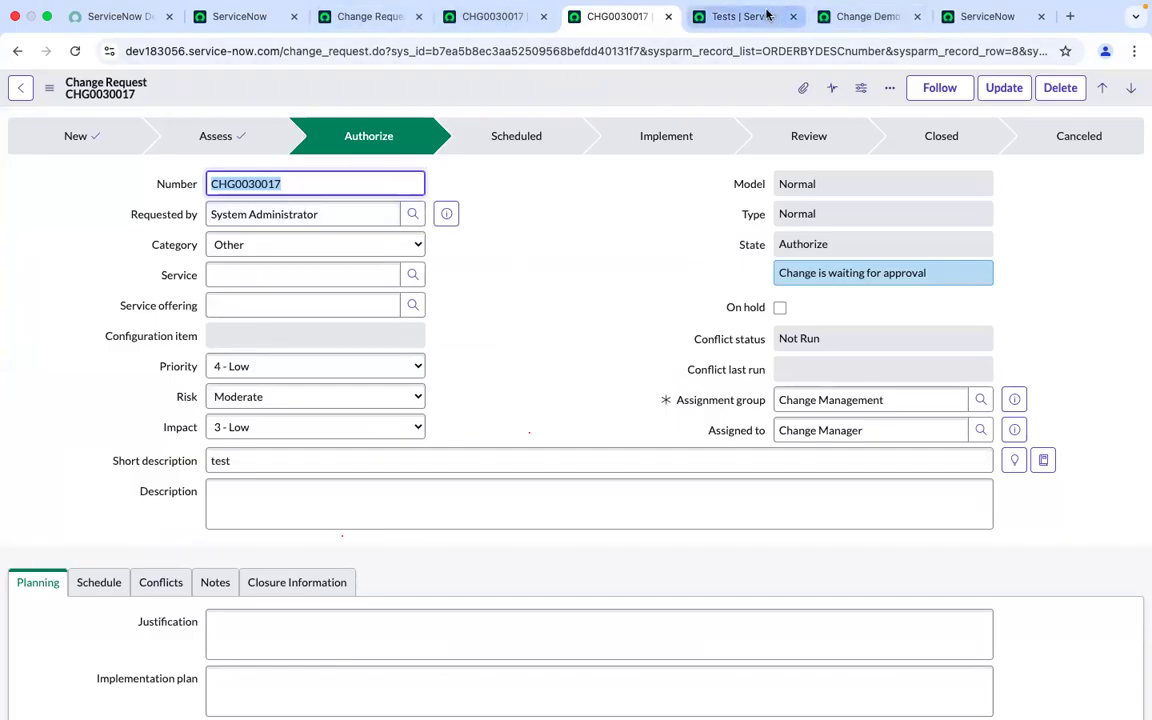
{"action": "left_click", "coordinate": [805, 17]}
{"action": "left_click", "coordinate": [862, 16]}
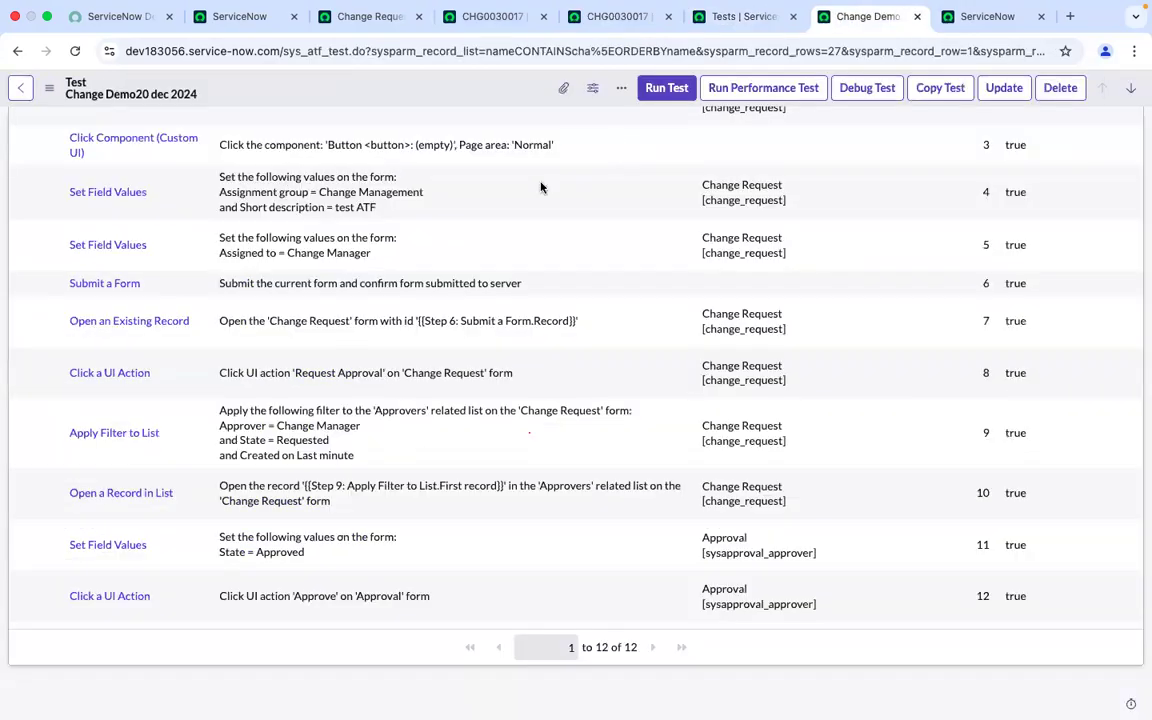
{"action": "left_click", "coordinate": [667, 90]}
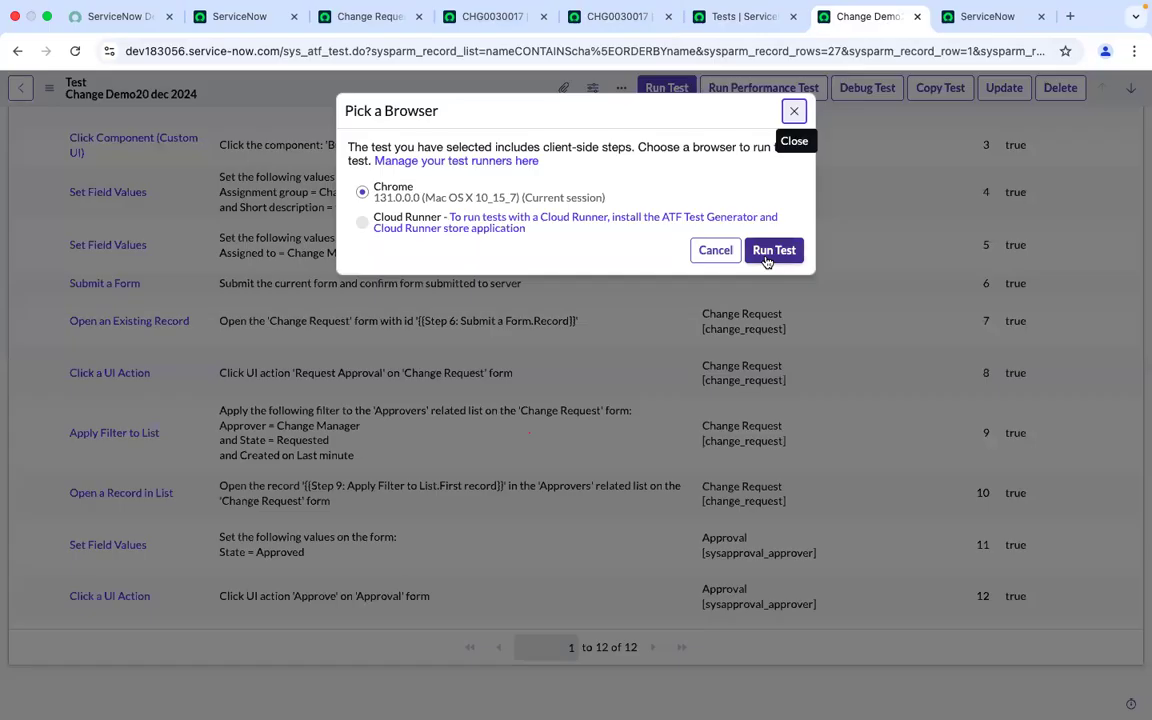
{"action": "left_click", "coordinate": [768, 254]}
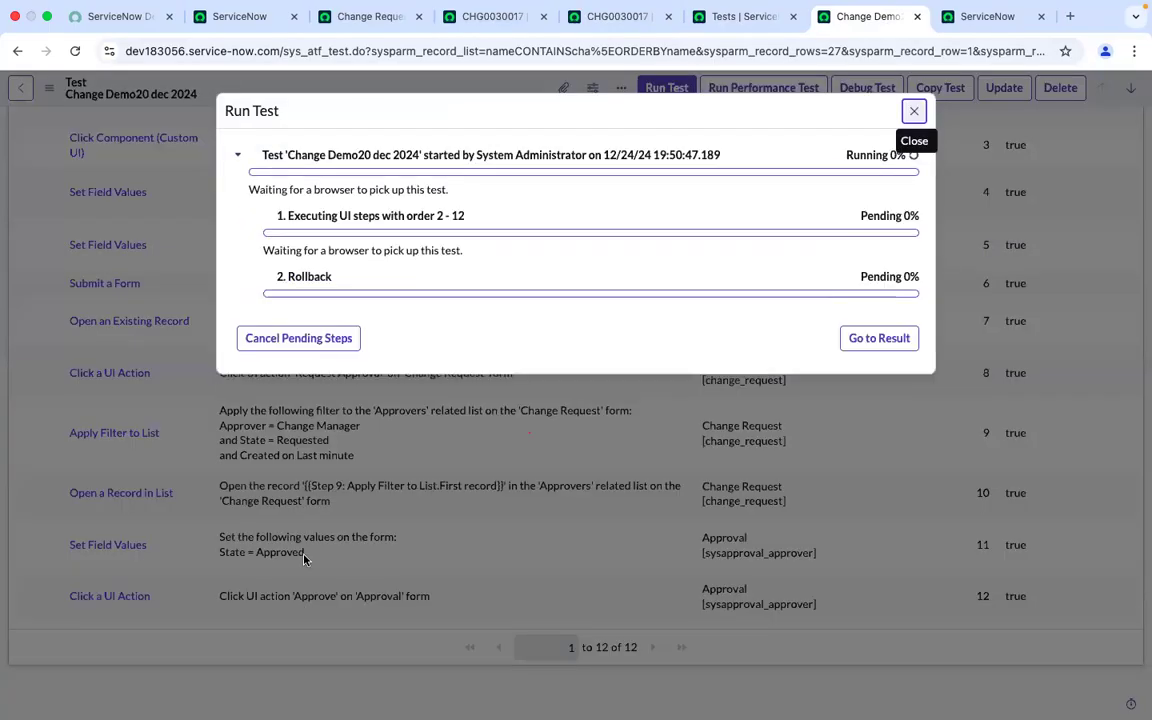
Follow the client test runner as it executes the test steps on the new change request and its approvers
{"action": "left_click", "coordinate": [987, 16]}
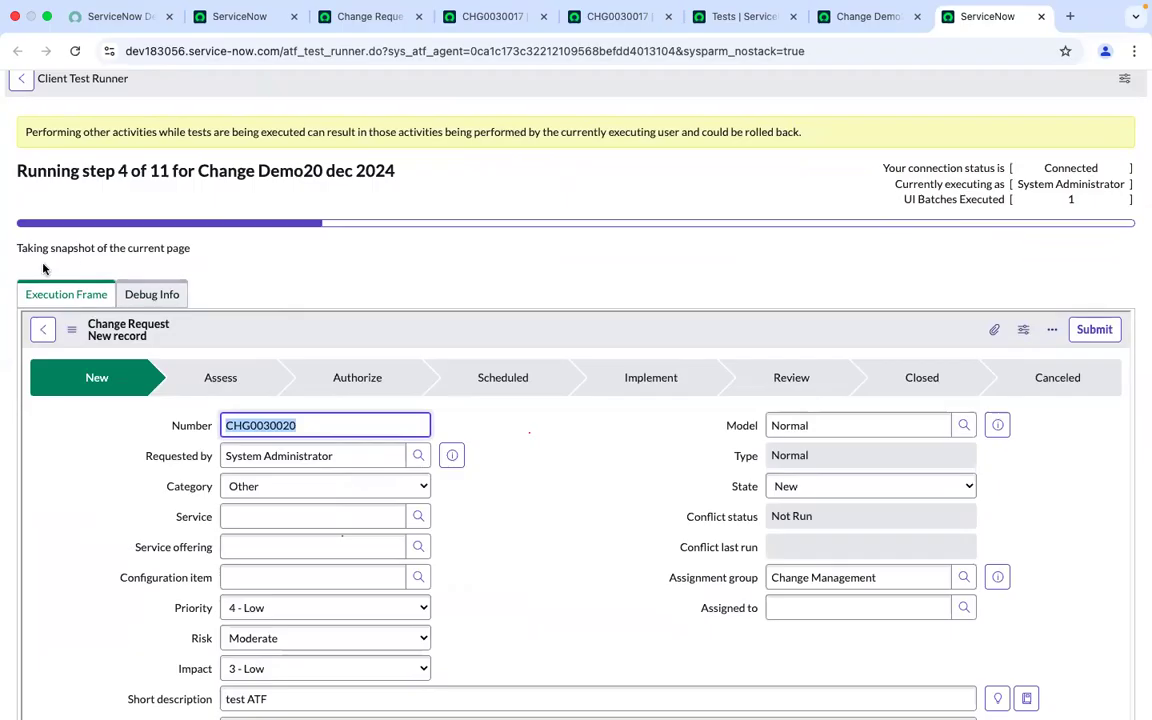
{"action": "scroll", "coordinate": [43, 268], "scroll_direction": "down", "scroll_amount": 1}
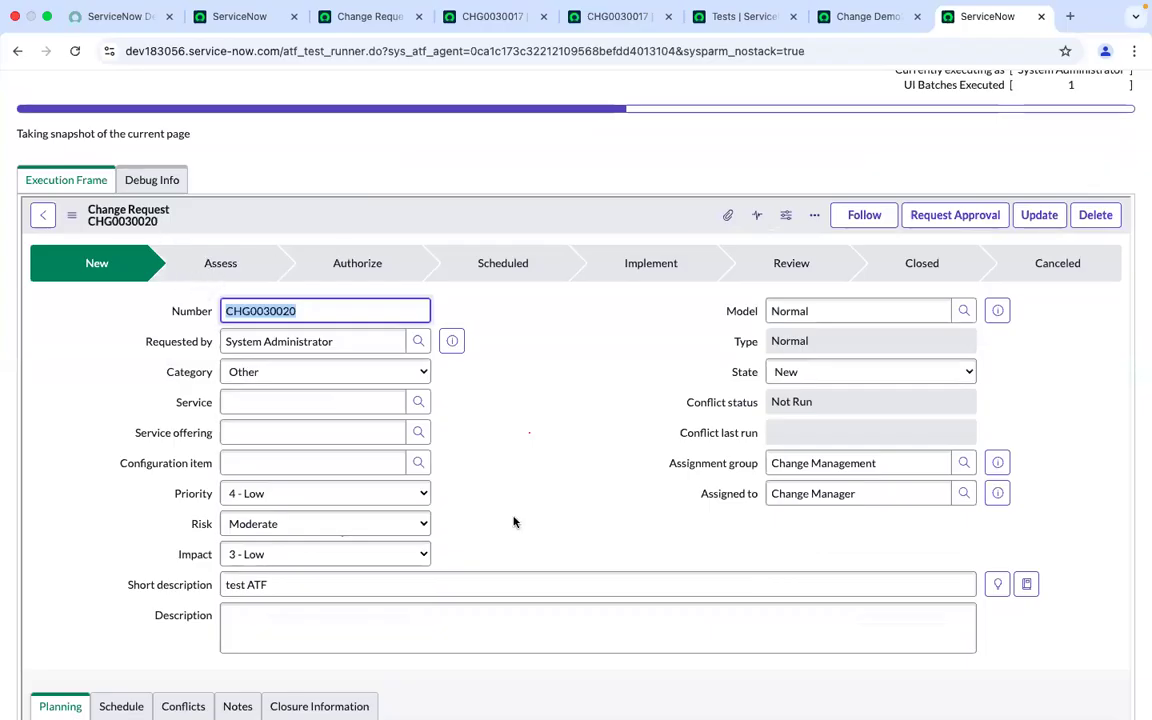
{"action": "scroll", "coordinate": [514, 522], "scroll_direction": "down", "scroll_amount": 10}
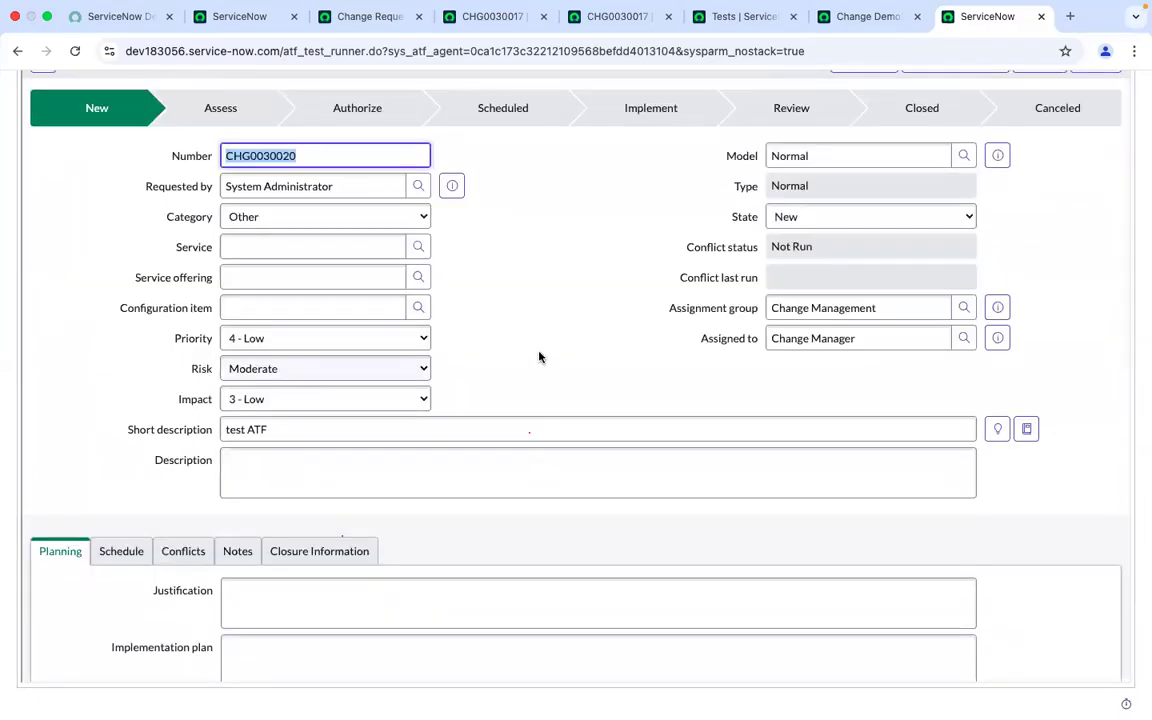
{"action": "scroll", "coordinate": [540, 355], "scroll_direction": "up", "scroll_amount": 3}
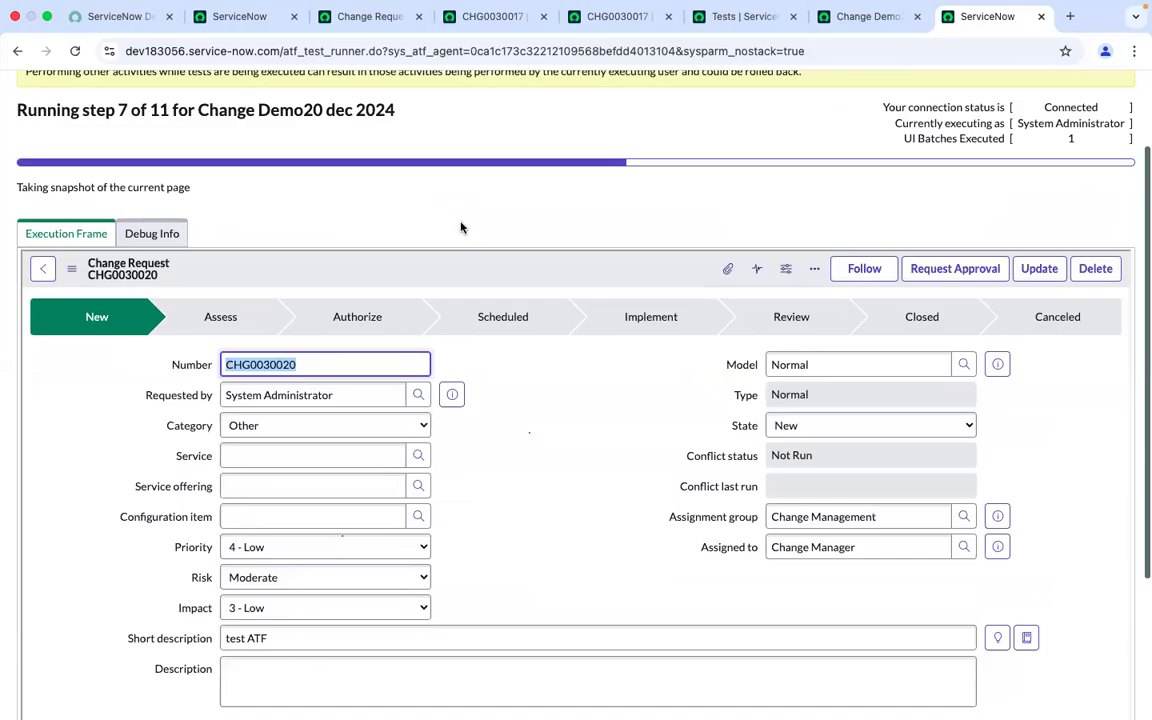
{"action": "scroll", "coordinate": [513, 443], "scroll_direction": "down", "scroll_amount": 8}
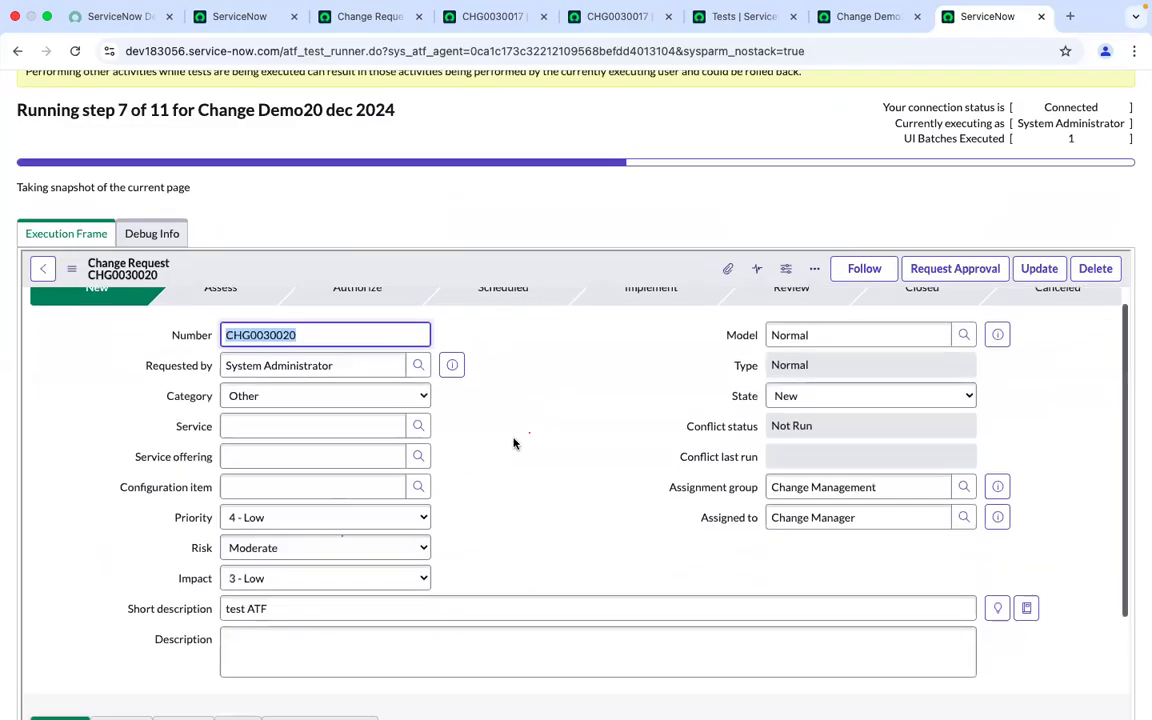
{"action": "scroll", "coordinate": [513, 438], "scroll_direction": "down", "scroll_amount": 5}
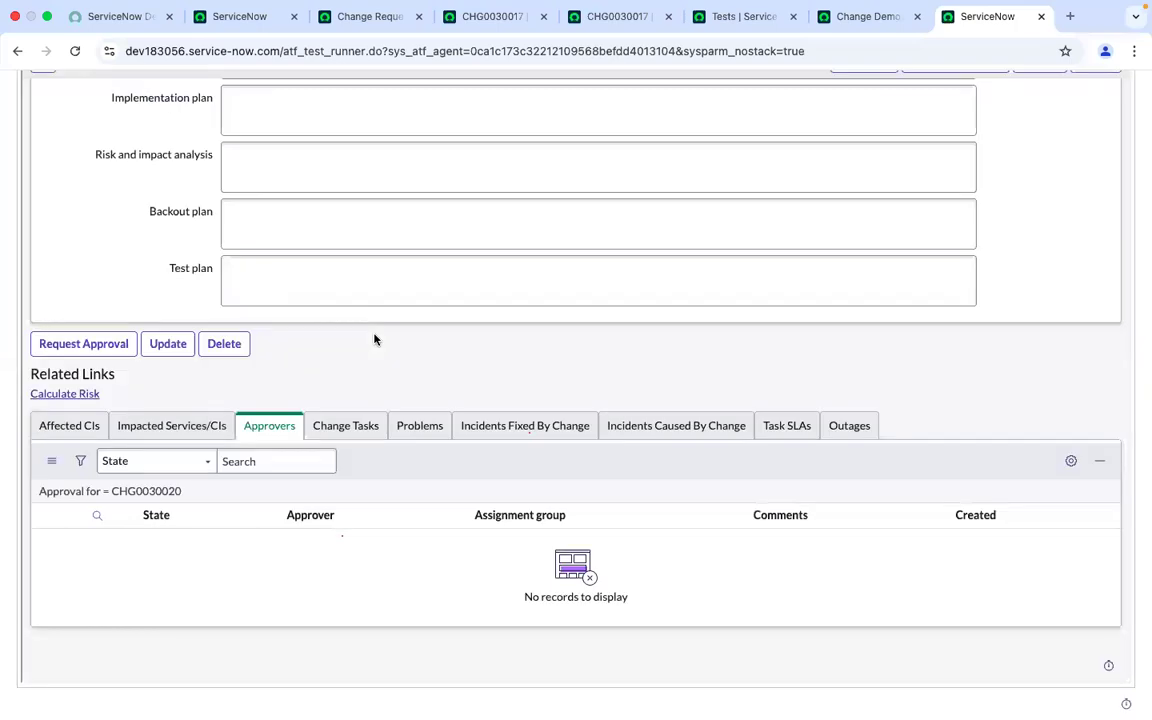
{"action": "scroll", "coordinate": [374, 339], "scroll_direction": "down", "scroll_amount": 15}
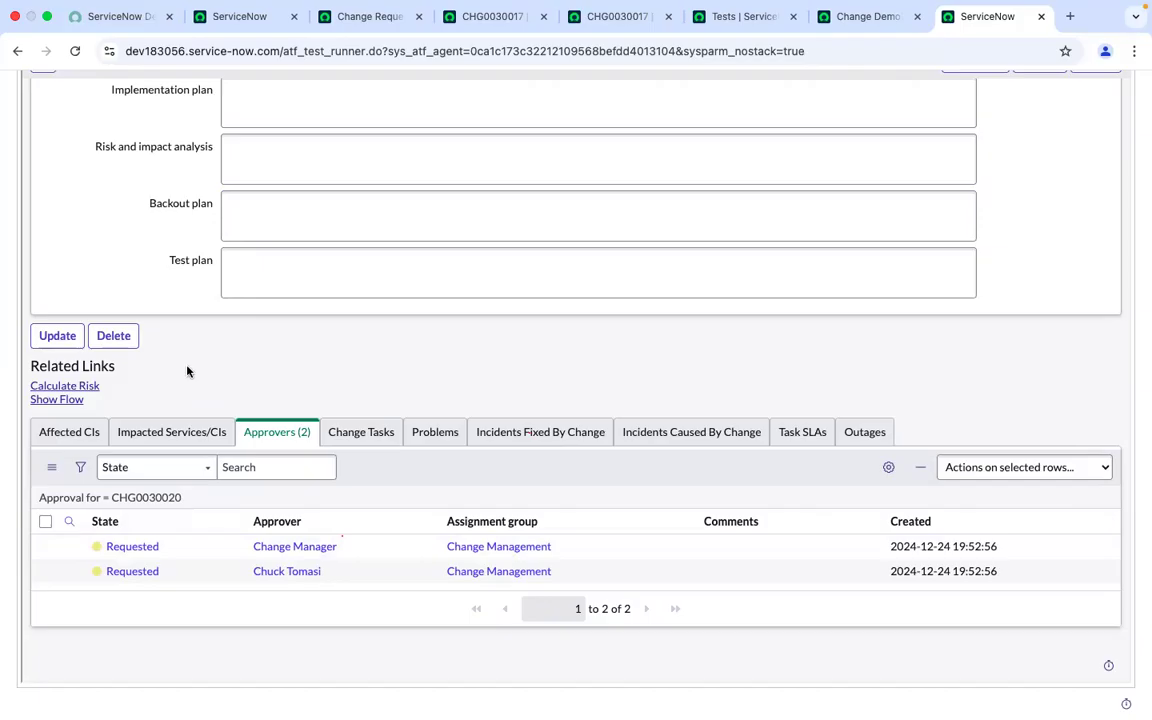
{"action": "scroll", "coordinate": [187, 367], "scroll_direction": "up", "scroll_amount": 5}
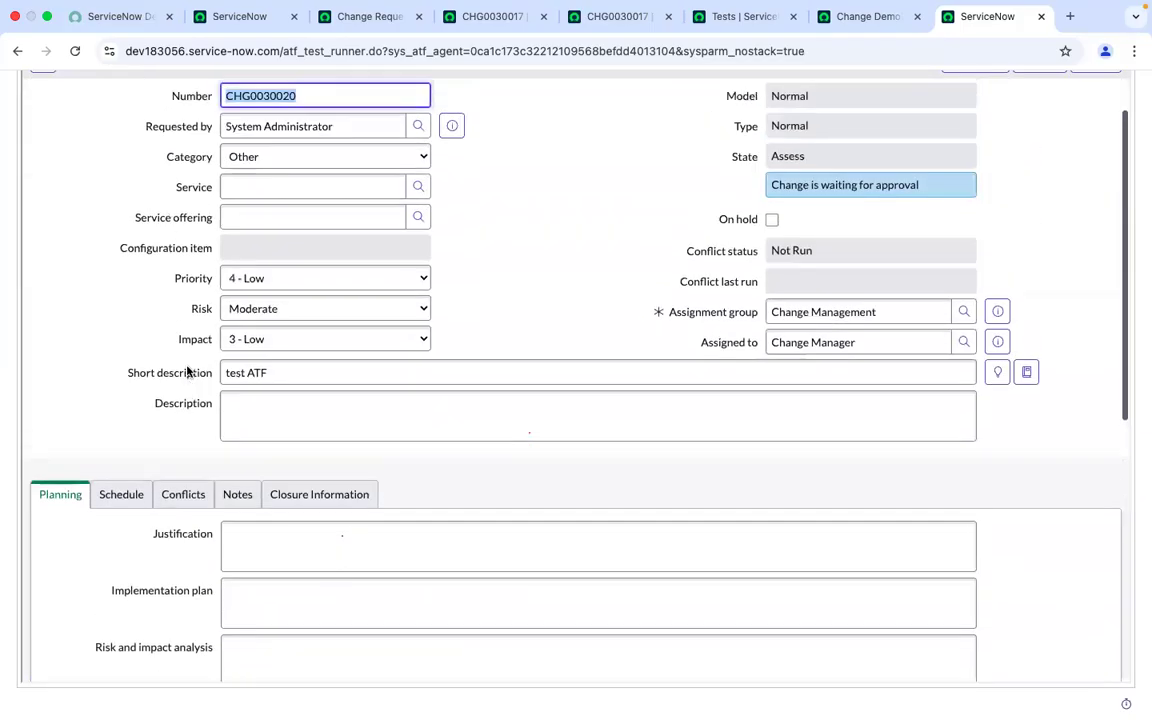
{"action": "scroll", "coordinate": [187, 369], "scroll_direction": "down", "scroll_amount": 5}
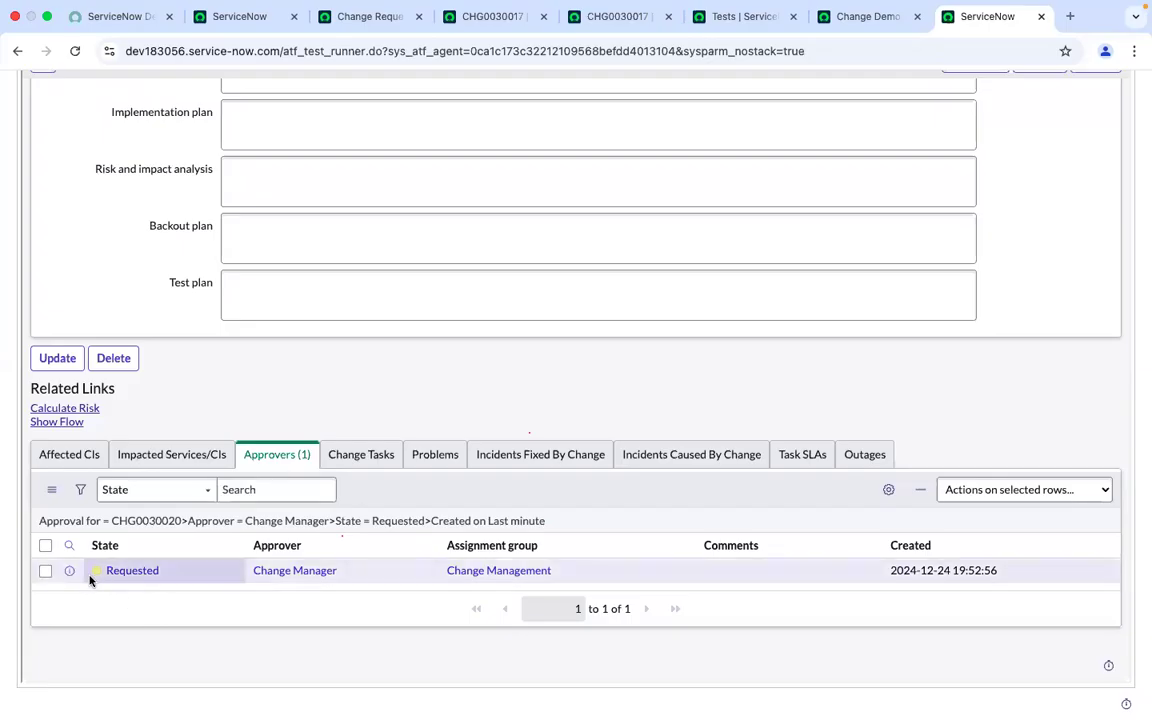
{"action": "left_click", "coordinate": [214, 591]}
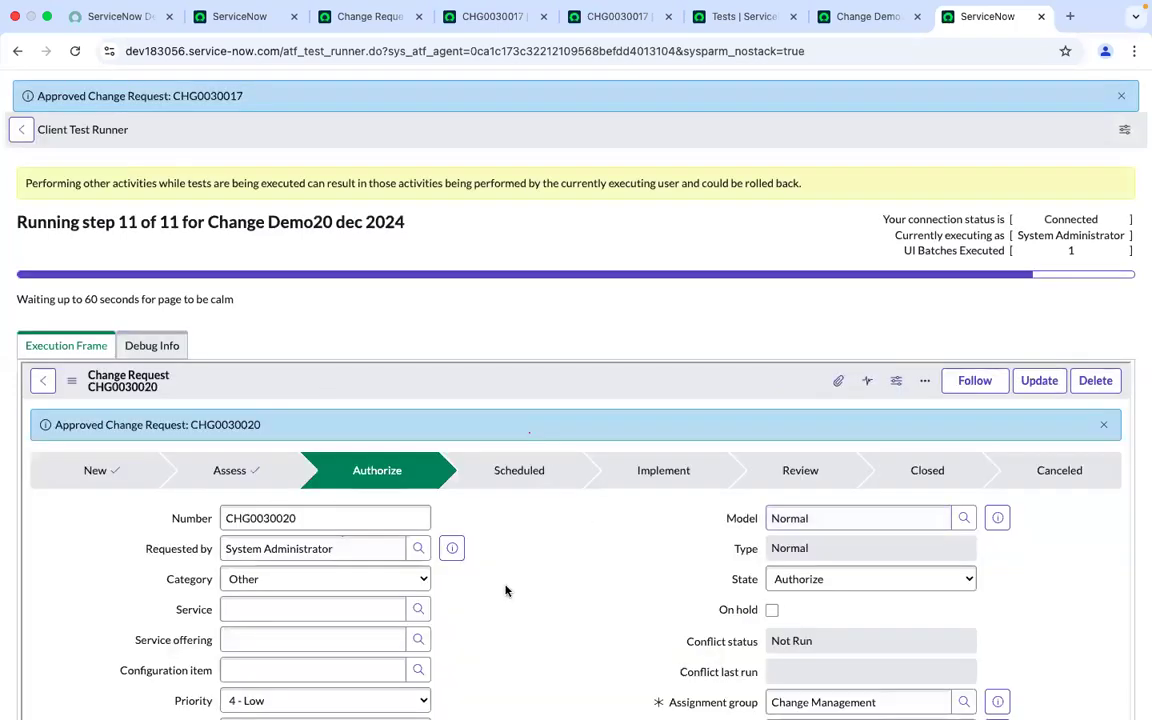
{"action": "scroll", "coordinate": [506, 590], "scroll_direction": "down", "scroll_amount": 15}
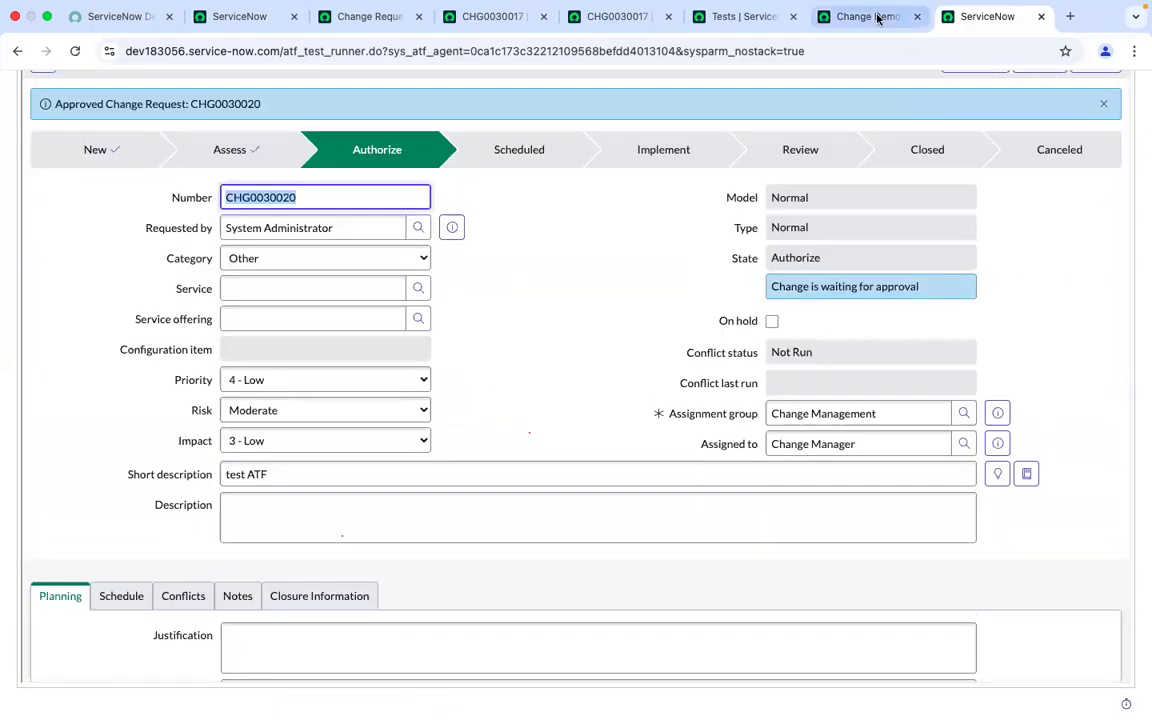
Check the test run result, then review the CHG0030017 change request form and its approvers list
{"action": "left_click", "coordinate": [805, 16]}
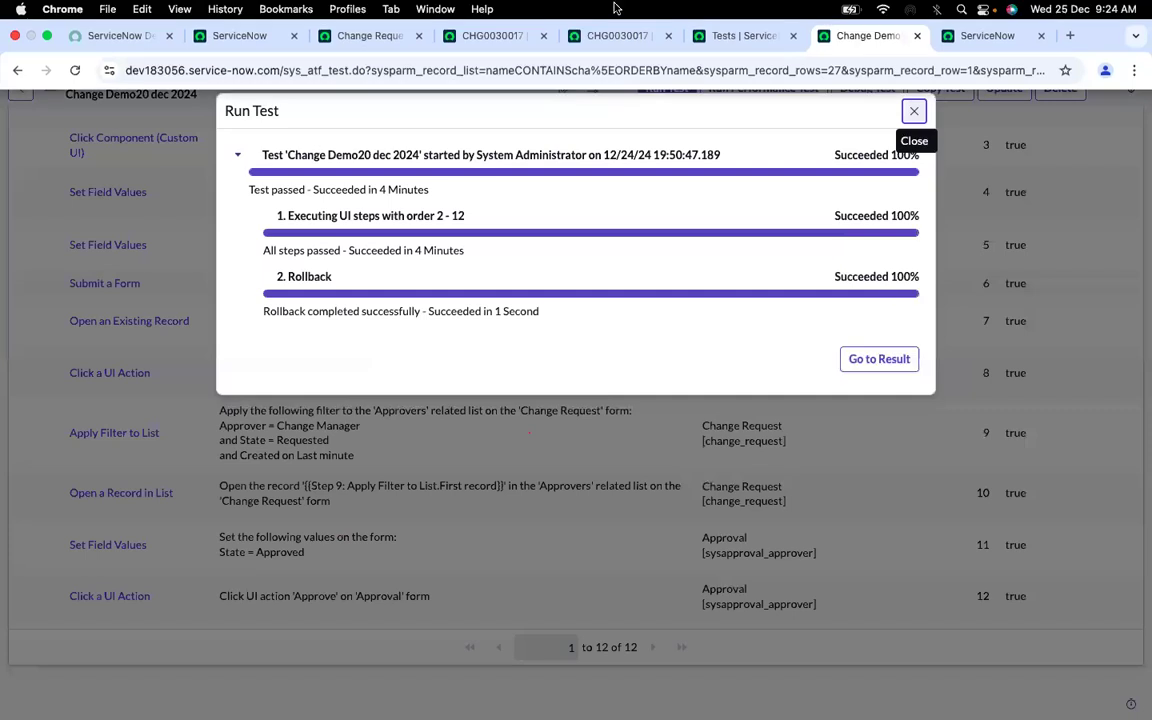
{"action": "left_click", "coordinate": [617, 16]}
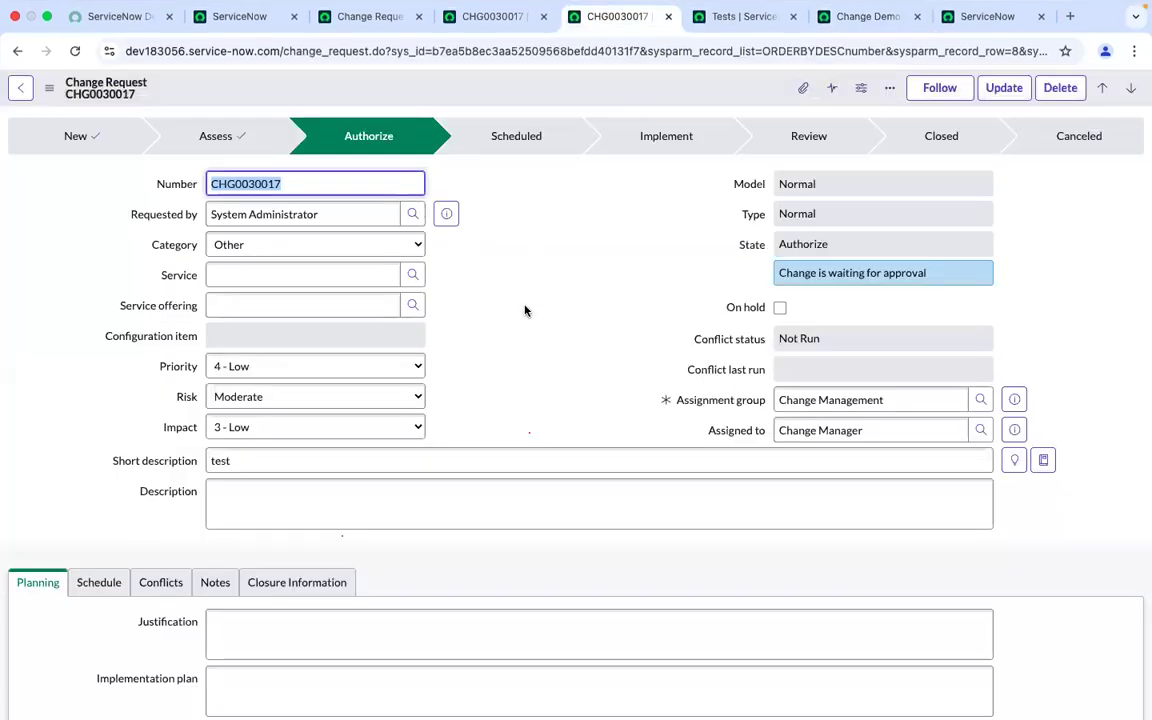
{"action": "scroll", "coordinate": [525, 329], "scroll_direction": "down", "scroll_amount": 5}
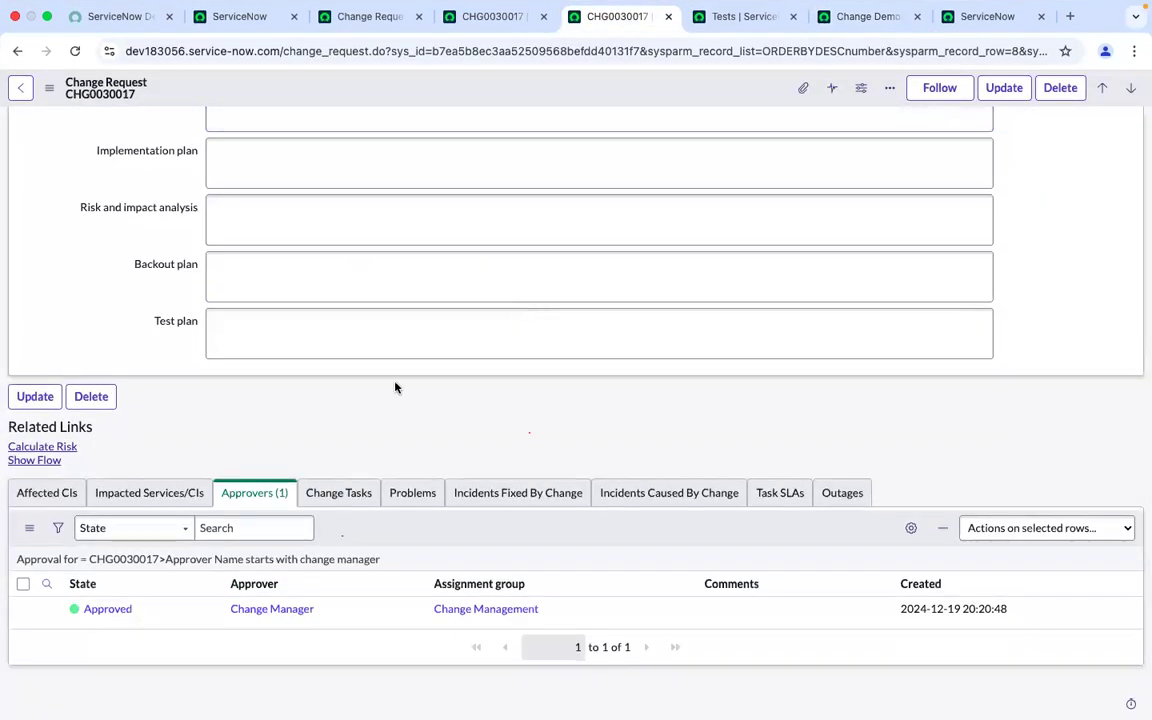
{"action": "scroll", "coordinate": [347, 403], "scroll_direction": "up", "scroll_amount": 1}
{"action": "scroll", "coordinate": [347, 403], "scroll_direction": "up", "scroll_amount": 3}
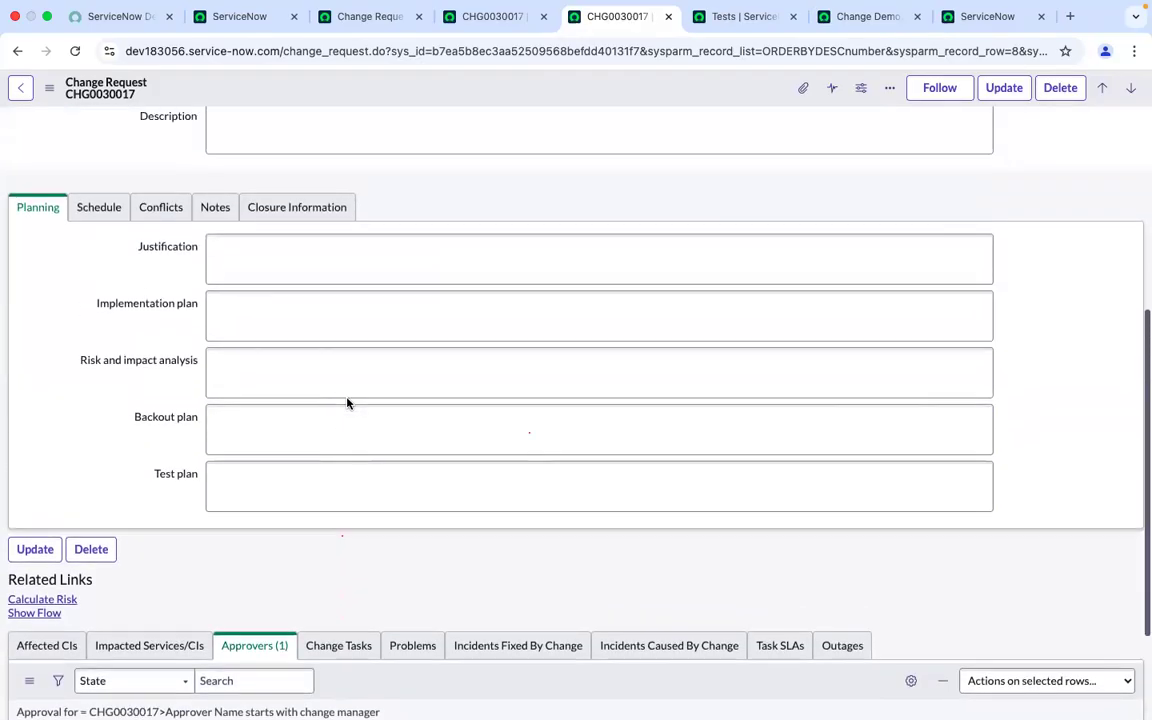
{"action": "scroll", "coordinate": [347, 403], "scroll_direction": "down", "scroll_amount": 3}
{"action": "scroll", "coordinate": [347, 403], "scroll_direction": "up", "scroll_amount": 10}
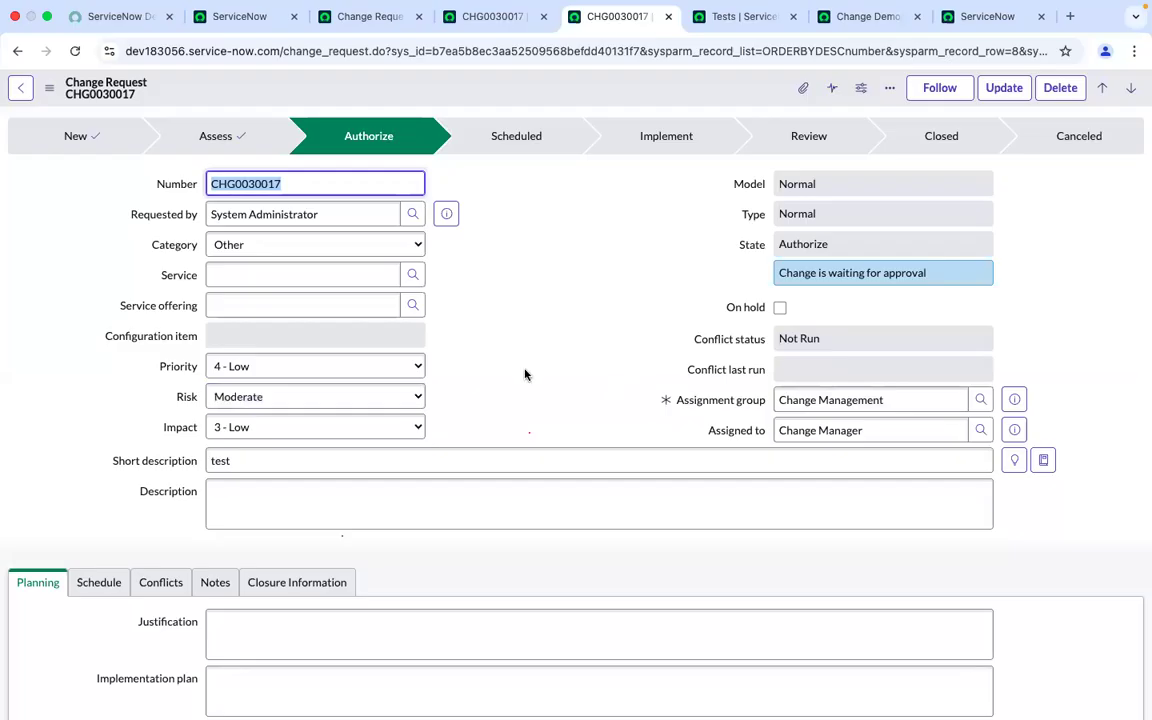
Set the CHG0030017 description to "description test" and update the record
{"action": "left_click", "coordinate": [438, 491]}
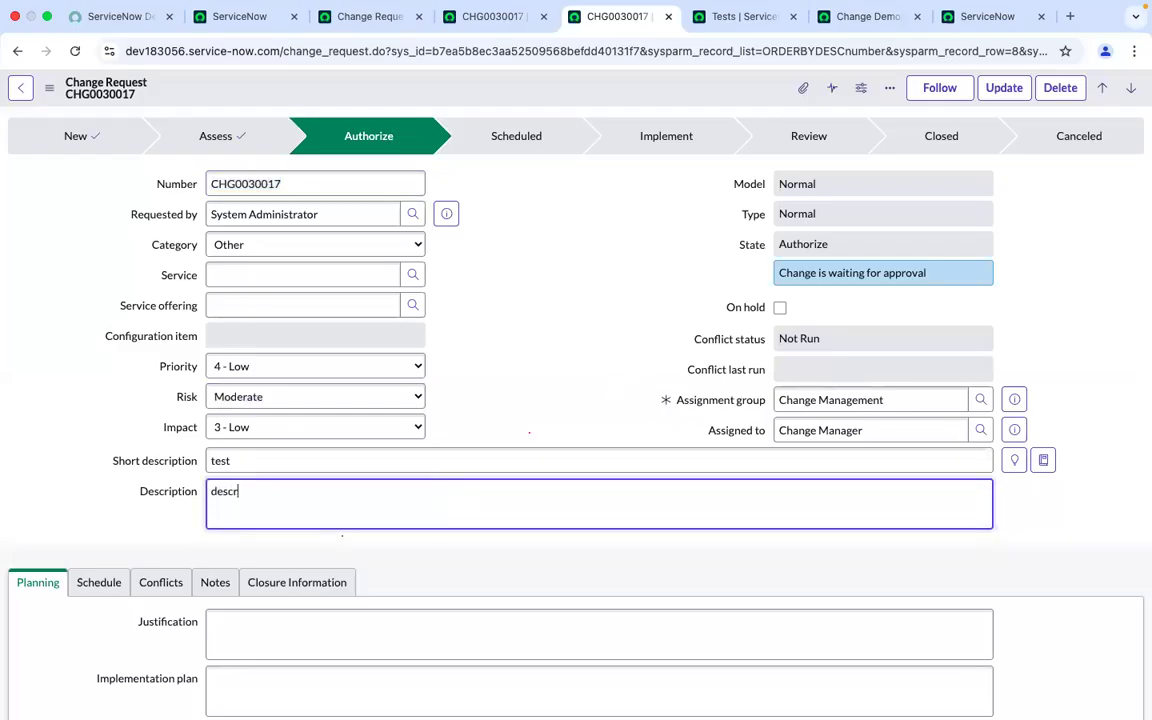
{"action": "type", "text": "description test"}
{"action": "left_click", "coordinate": [993, 101]}
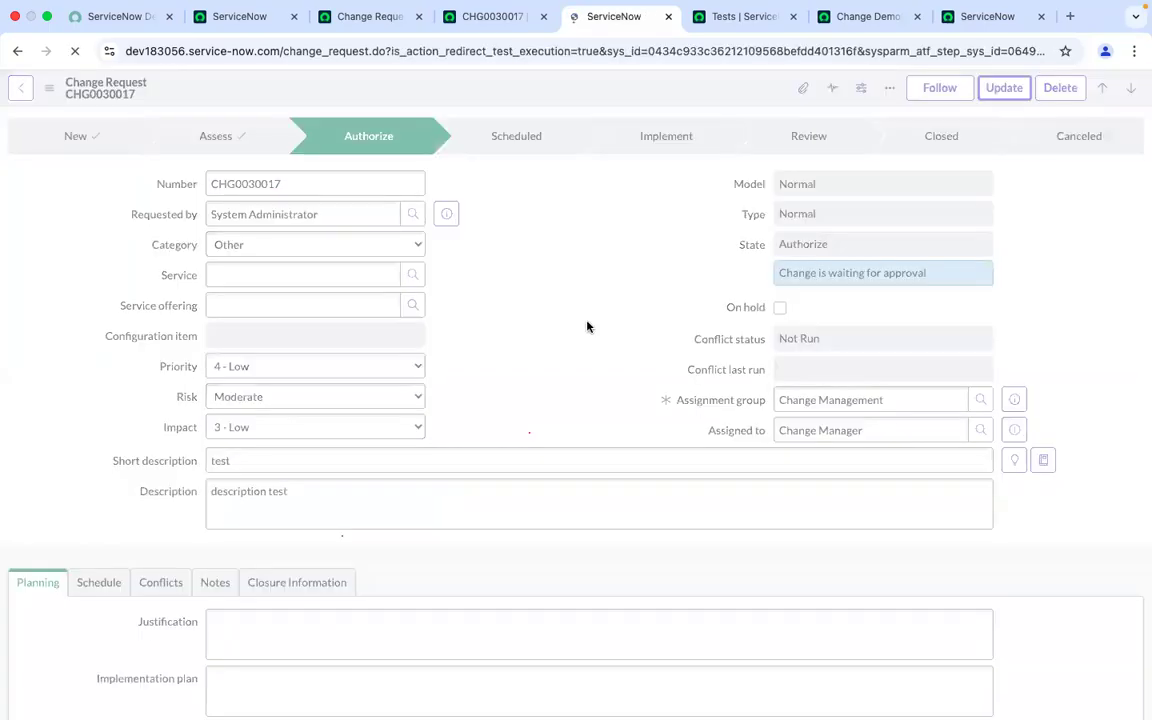
Reopen CHG0030017 from the change requests list and review its approvers list
{"action": "left_click", "coordinate": [490, 33]}
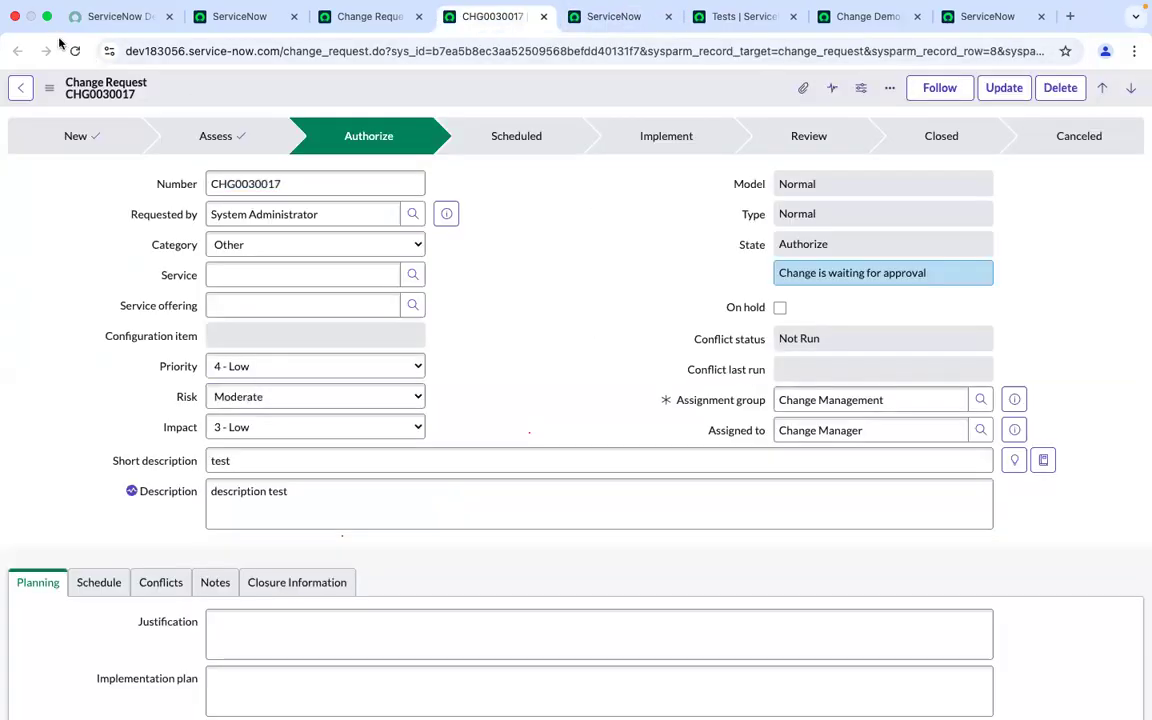
{"action": "left_click", "coordinate": [341, 16]}
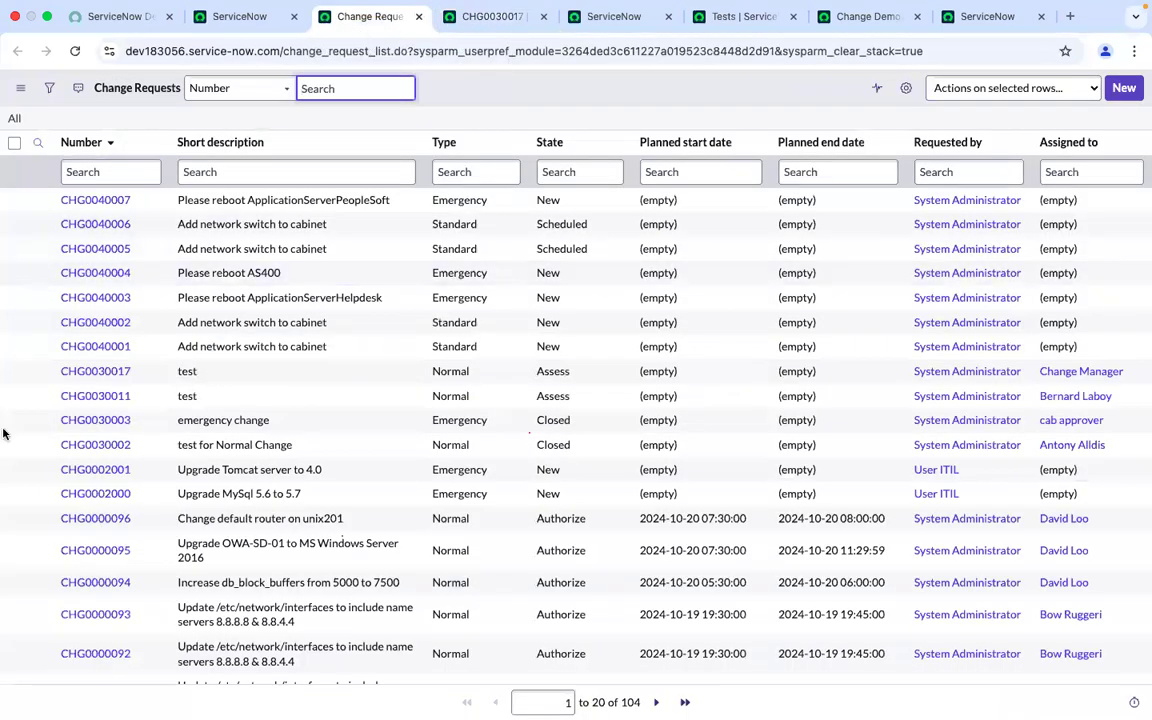
{"action": "left_click", "coordinate": [90, 372], "text": "super"}
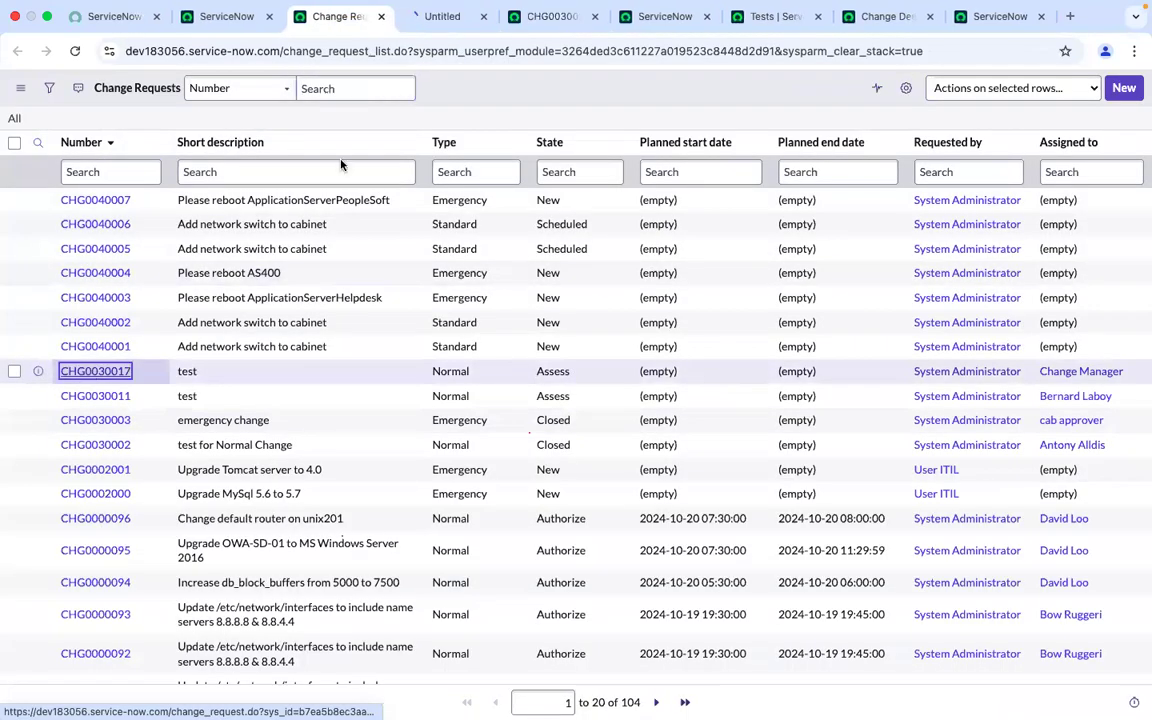
{"action": "left_click", "coordinate": [599, 20]}
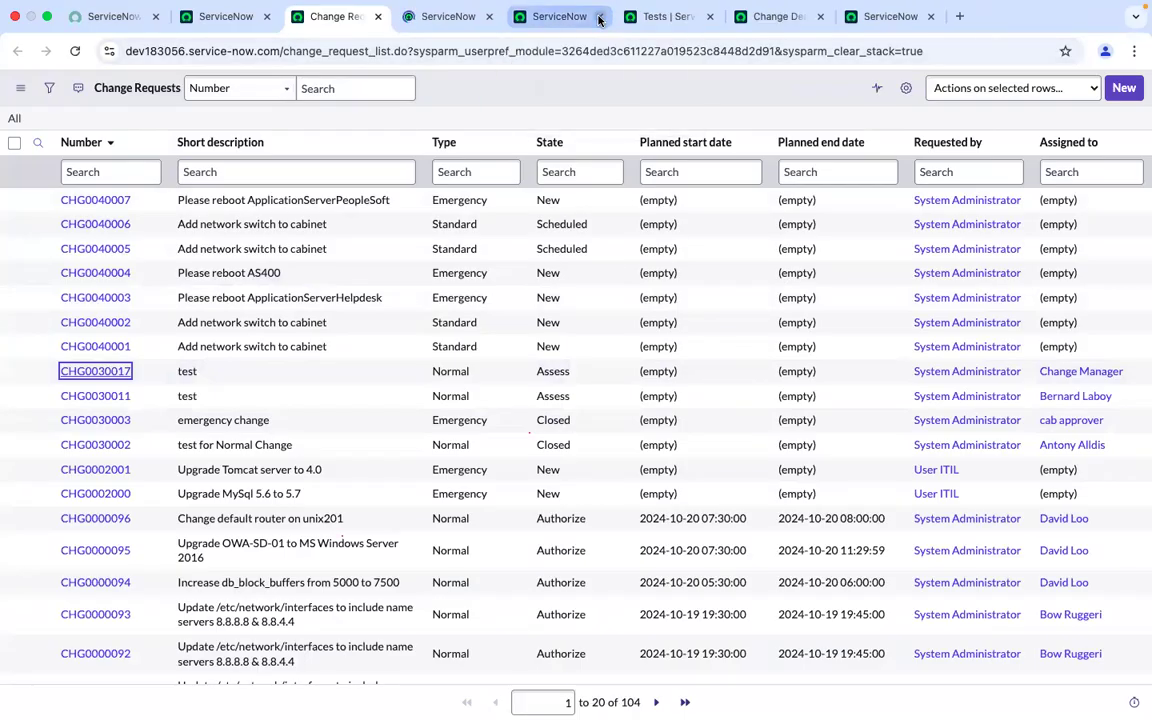
{"action": "left_click", "coordinate": [455, 16]}
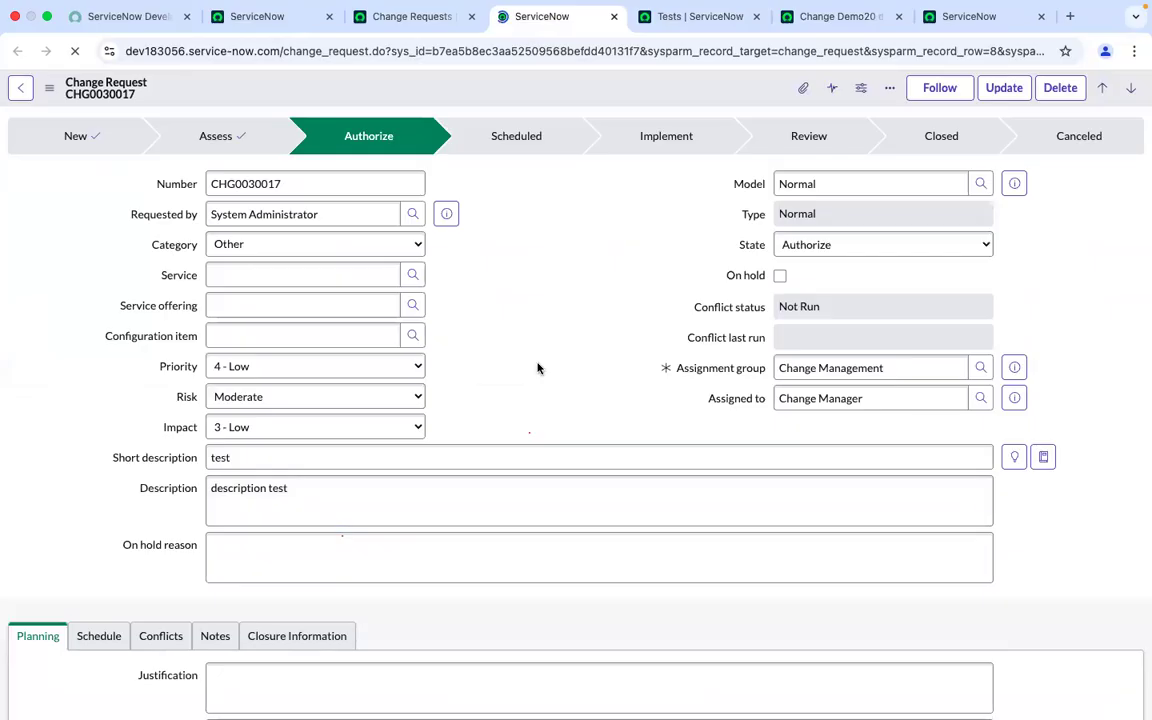
{"action": "scroll", "coordinate": [537, 369], "scroll_direction": "down", "scroll_amount": 10}
{"action": "scroll", "coordinate": [537, 369], "scroll_direction": "down", "scroll_amount": 1}
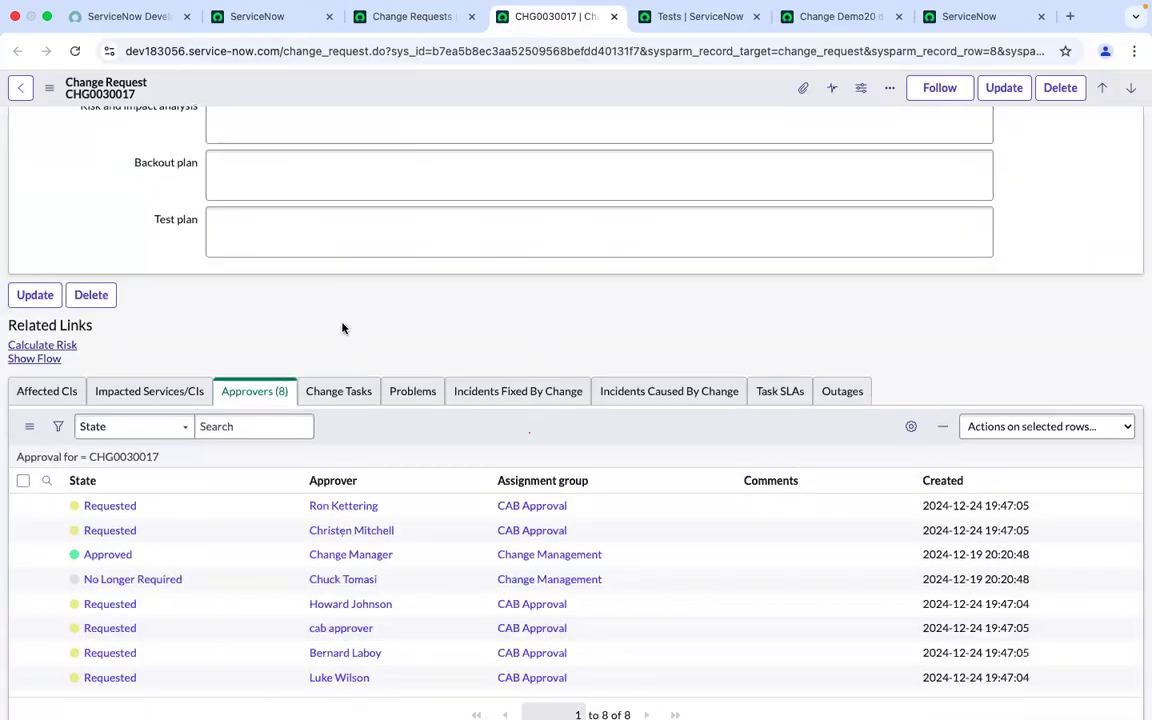
{"action": "scroll", "coordinate": [342, 328], "scroll_direction": "down", "scroll_amount": 1}
{"action": "scroll", "coordinate": [342, 328], "scroll_direction": "up", "scroll_amount": 10}
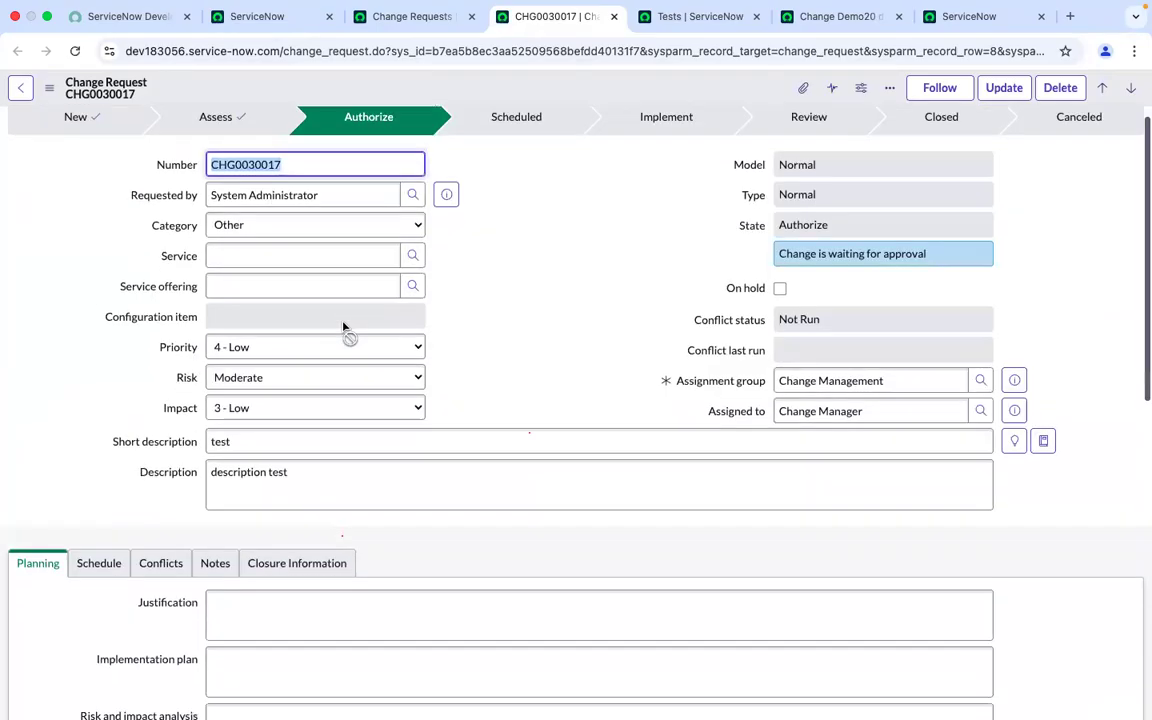
{"action": "scroll", "coordinate": [342, 327], "scroll_direction": "down", "scroll_amount": 3}
{"action": "scroll", "coordinate": [342, 322], "scroll_direction": "down", "scroll_amount": 8}
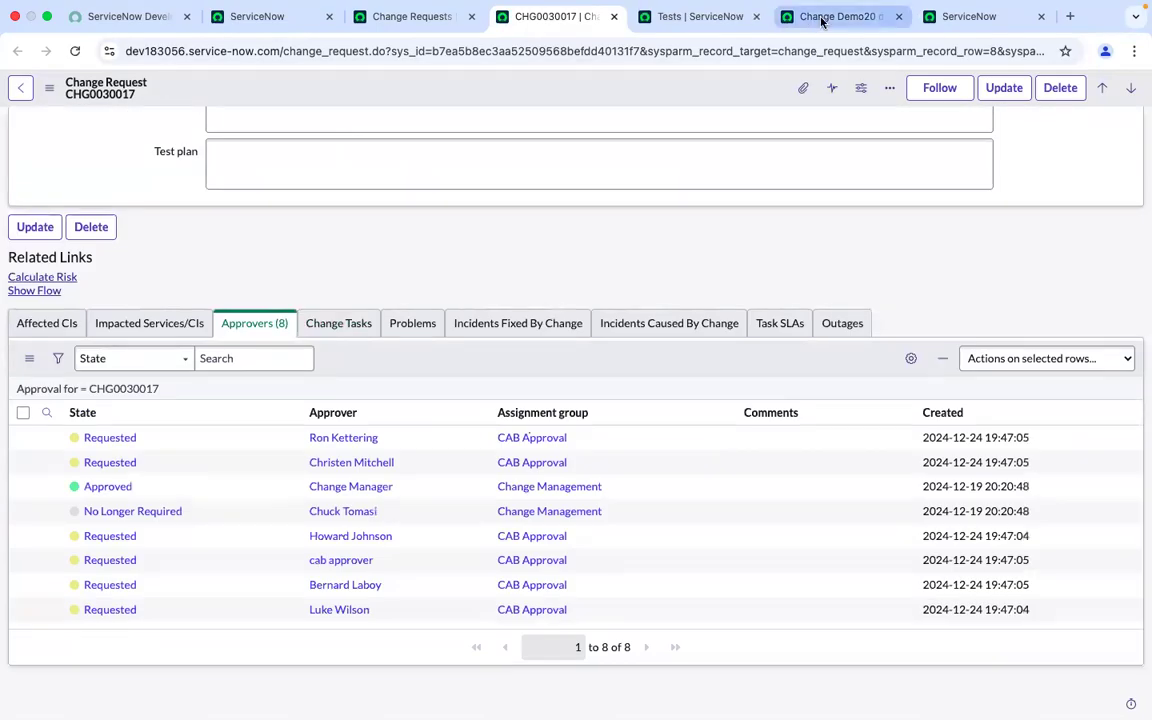
Close the finished run dialog and add a new Set Field Values step after step 12 of the Change Demo20 dec 2024 test
{"action": "left_click", "coordinate": [822, 17]}
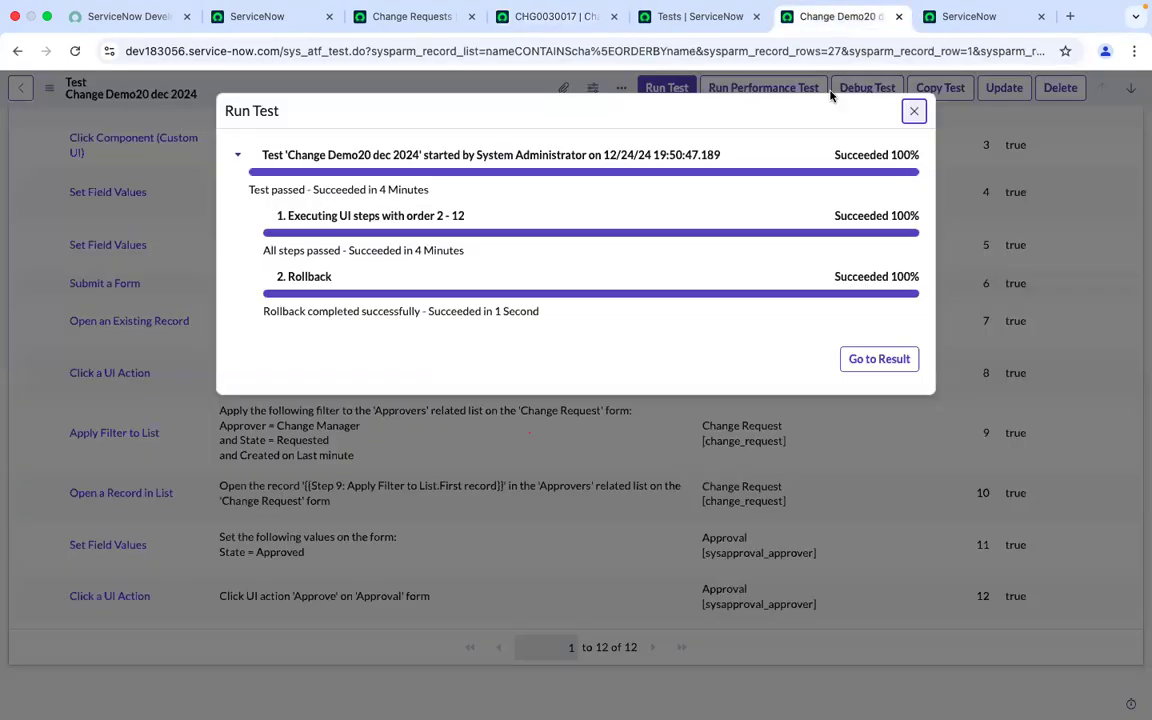
{"action": "left_click", "coordinate": [911, 112]}
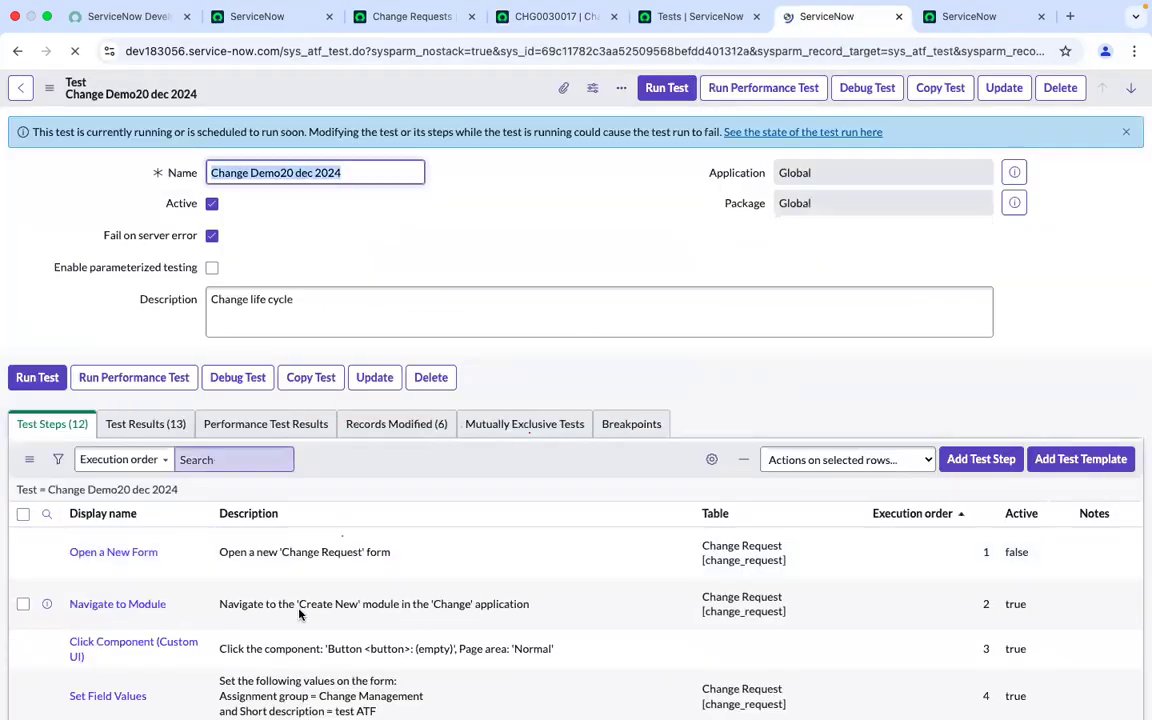
{"action": "scroll", "coordinate": [296, 612], "scroll_direction": "down", "scroll_amount": 10}
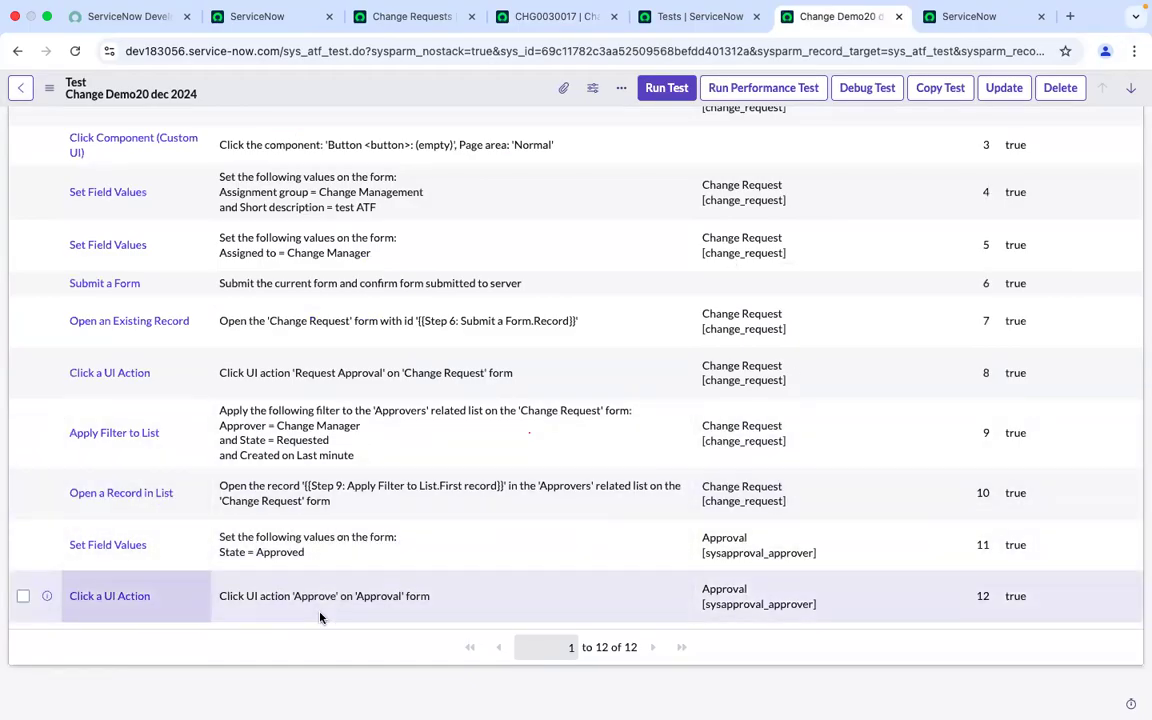
{"action": "left_click", "coordinate": [672, 90]}
{"action": "left_click", "coordinate": [998, 466]}
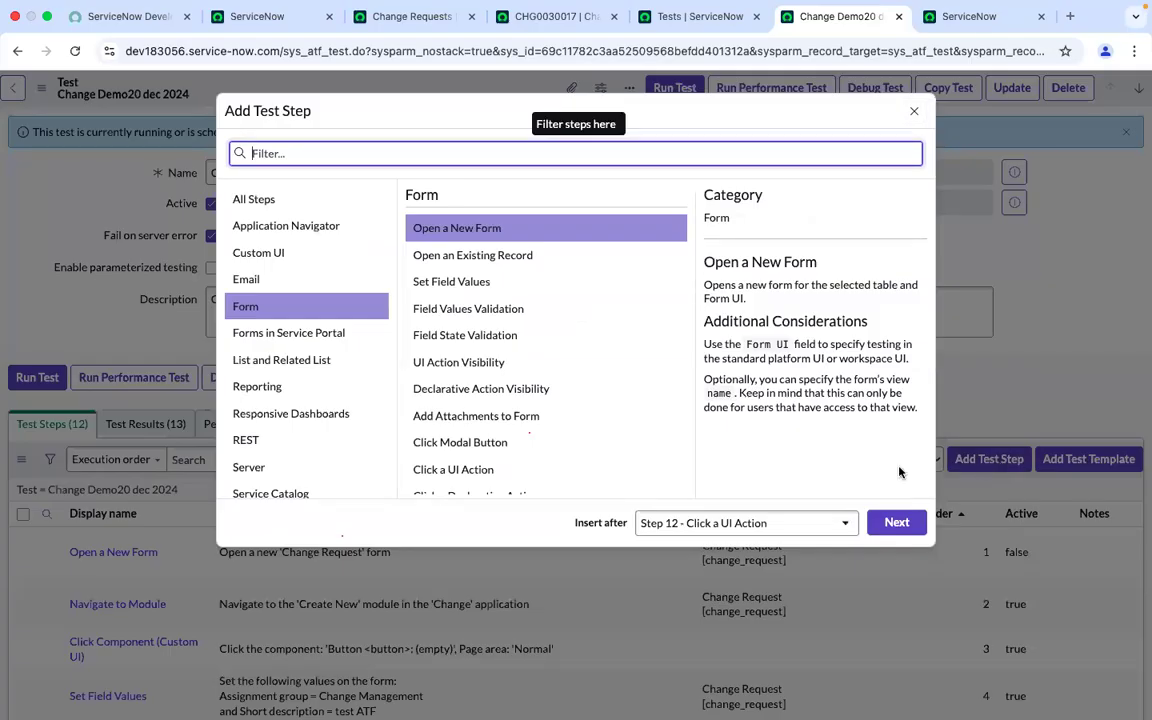
{"action": "type", "text": "set"}
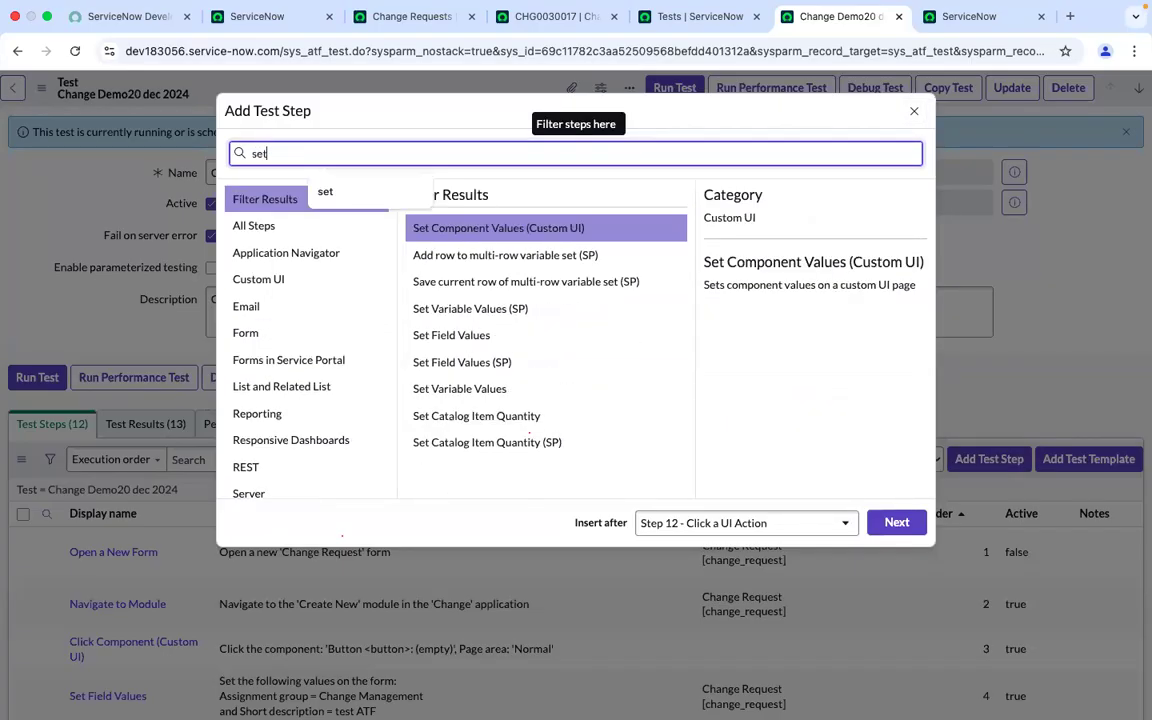
{"action": "type", "text": " fi"}
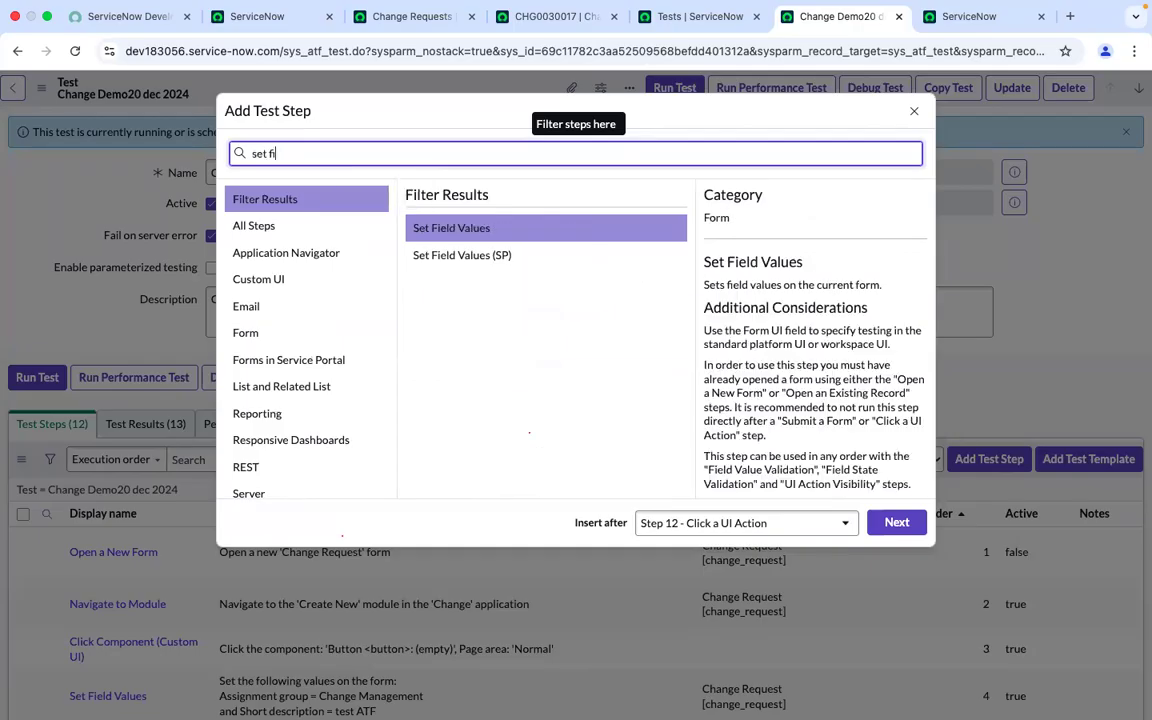
{"action": "type", "text": "eld"}
{"action": "left_click", "coordinate": [474, 228]}
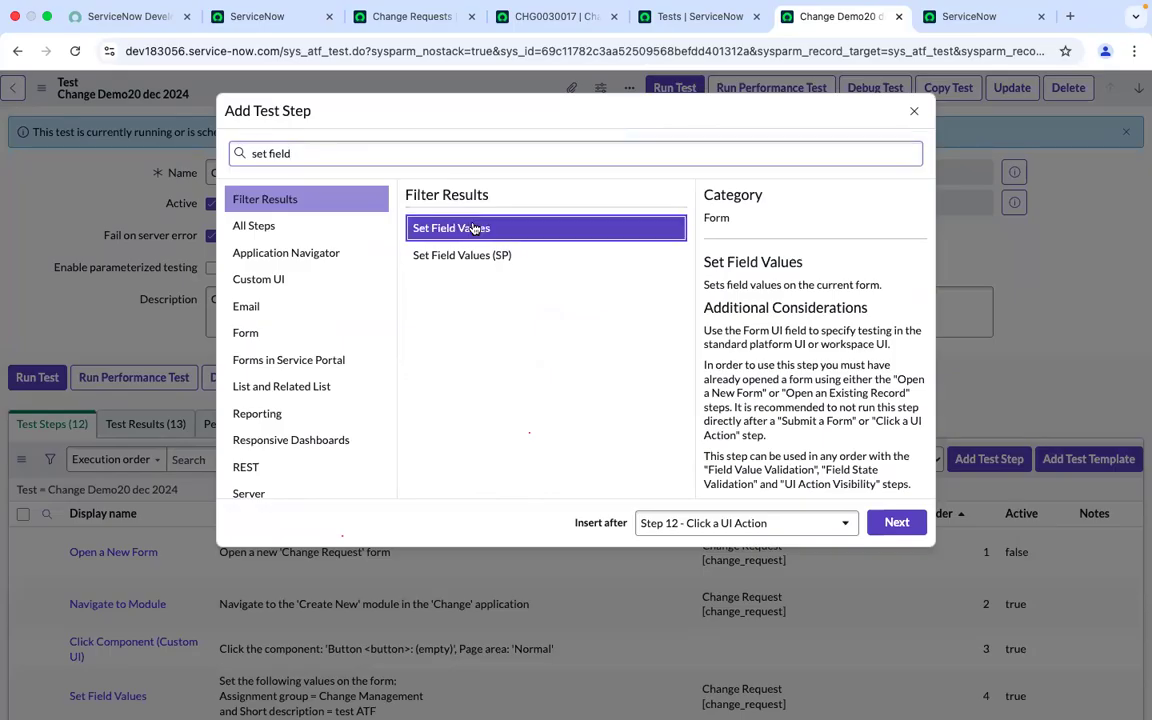
{"action": "left_click", "coordinate": [895, 523]}
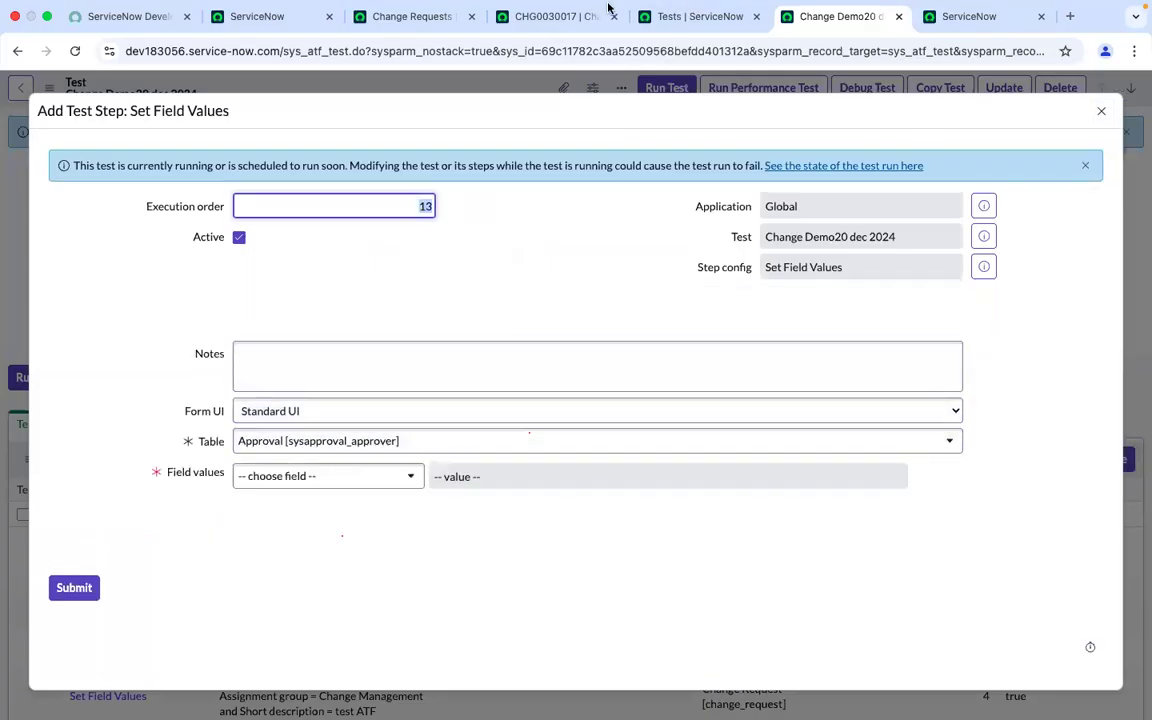
Review the fields on the CHG0030017 change request form, then return to the test's tab
{"action": "left_click", "coordinate": [545, 35]}
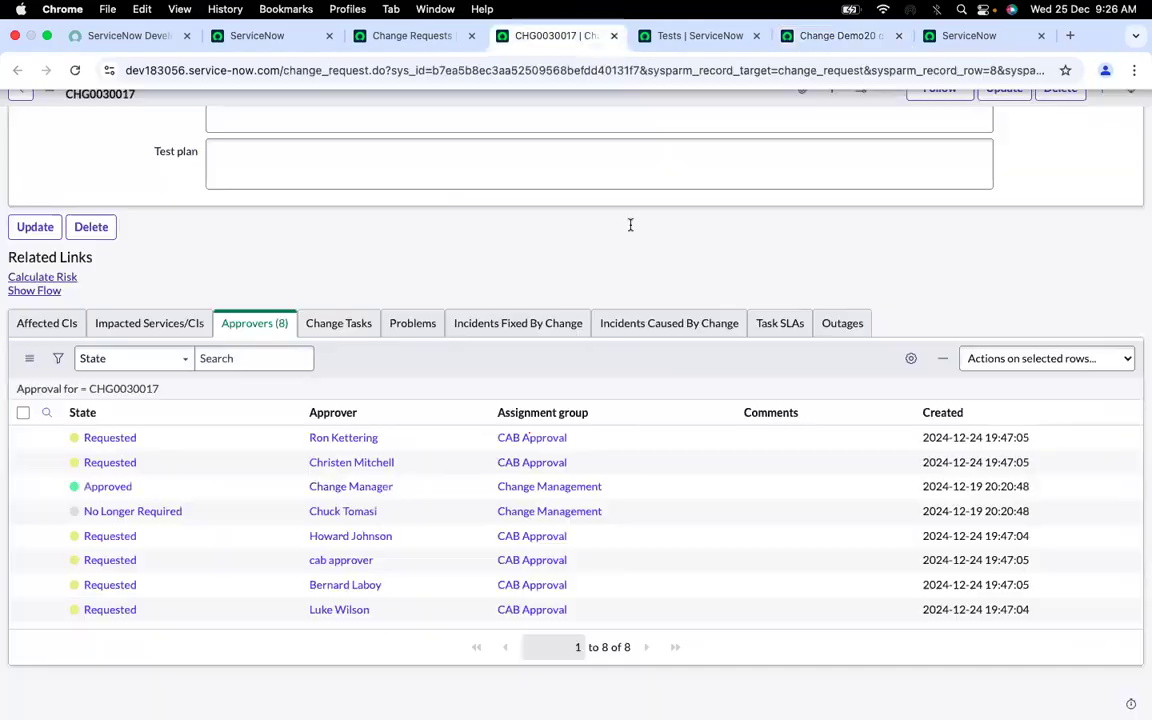
{"action": "scroll", "coordinate": [532, 290], "scroll_direction": "up", "scroll_amount": 15}
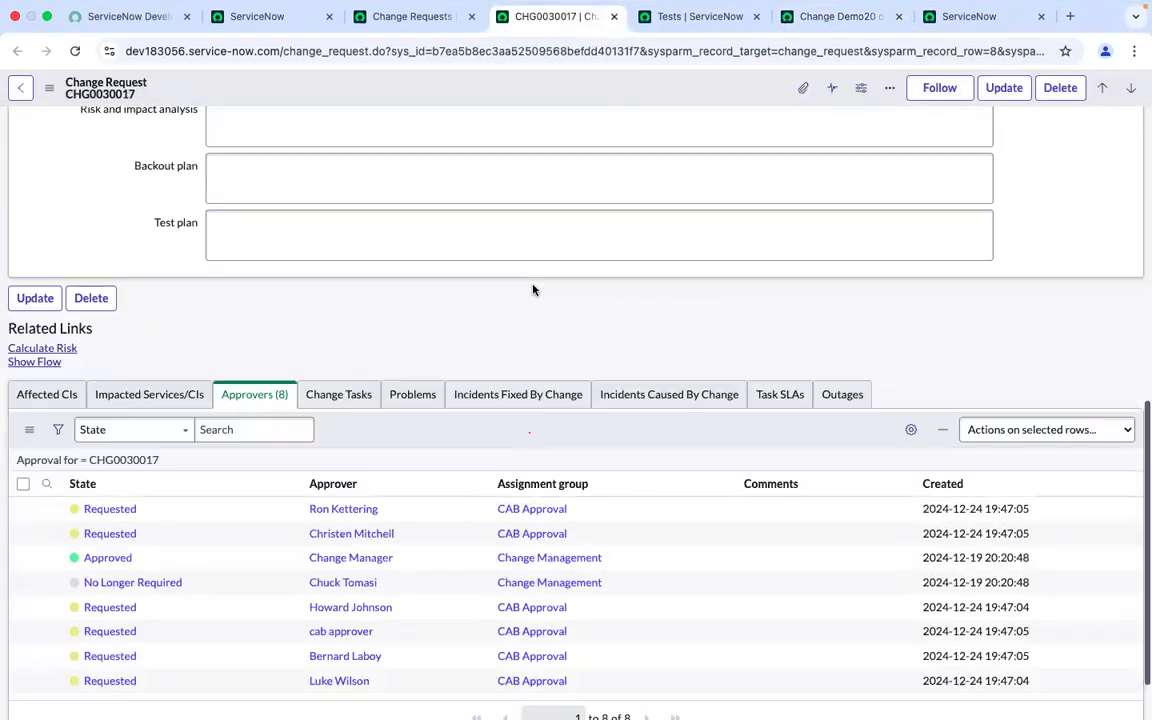
{"action": "left_click", "coordinate": [506, 348]}
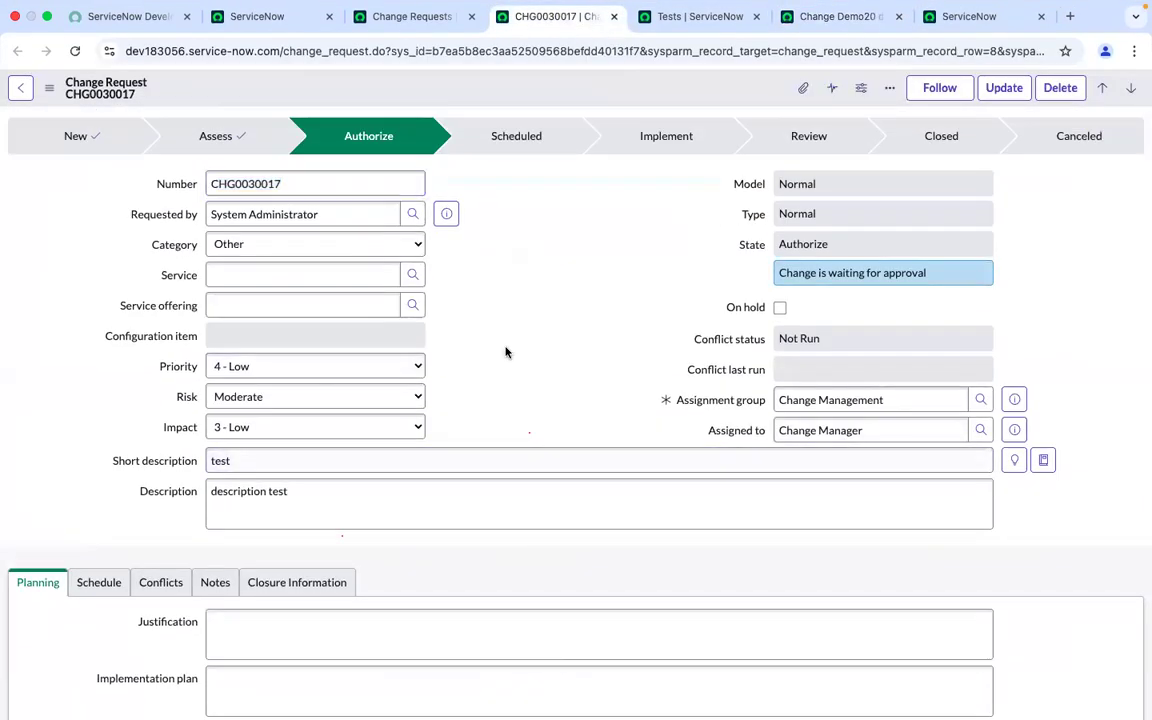
{"action": "scroll", "coordinate": [505, 352], "scroll_direction": "down", "scroll_amount": 1}
{"action": "scroll", "coordinate": [506, 352], "scroll_direction": "up", "scroll_amount": 1}
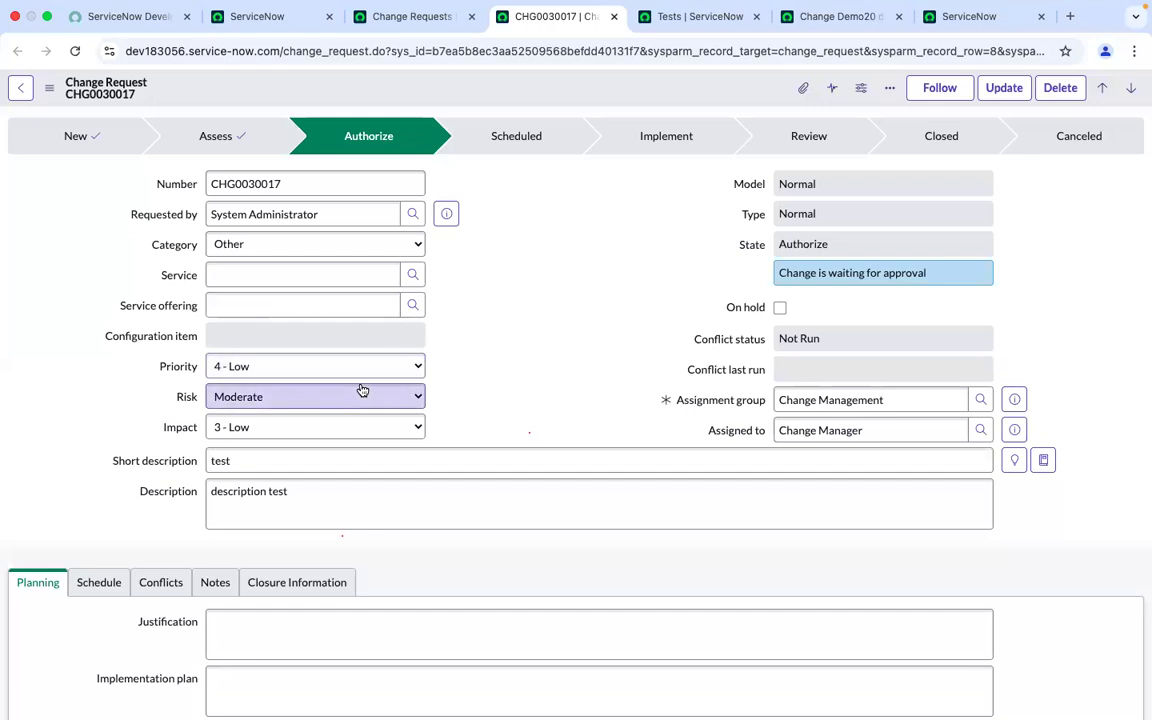
{"action": "scroll", "coordinate": [363, 391], "scroll_direction": "down", "scroll_amount": 1}
{"action": "scroll", "coordinate": [363, 391], "scroll_direction": "up", "scroll_amount": 1}
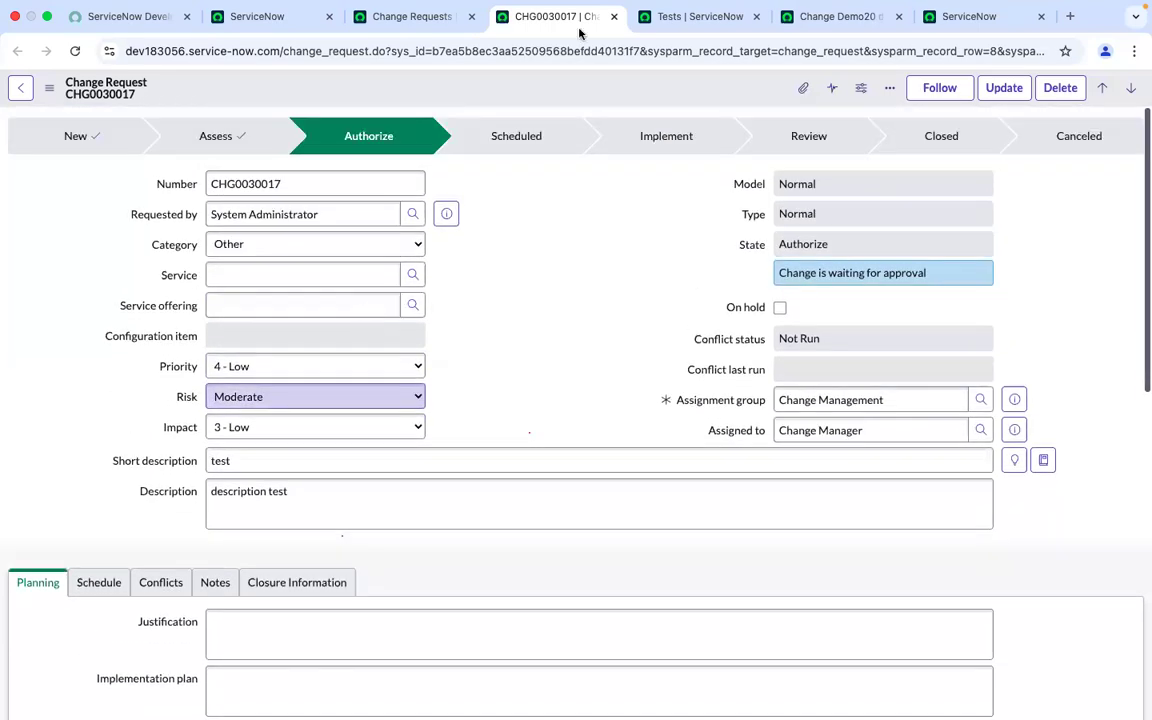
{"action": "left_click", "coordinate": [680, 18]}
{"action": "left_click", "coordinate": [828, 17]}
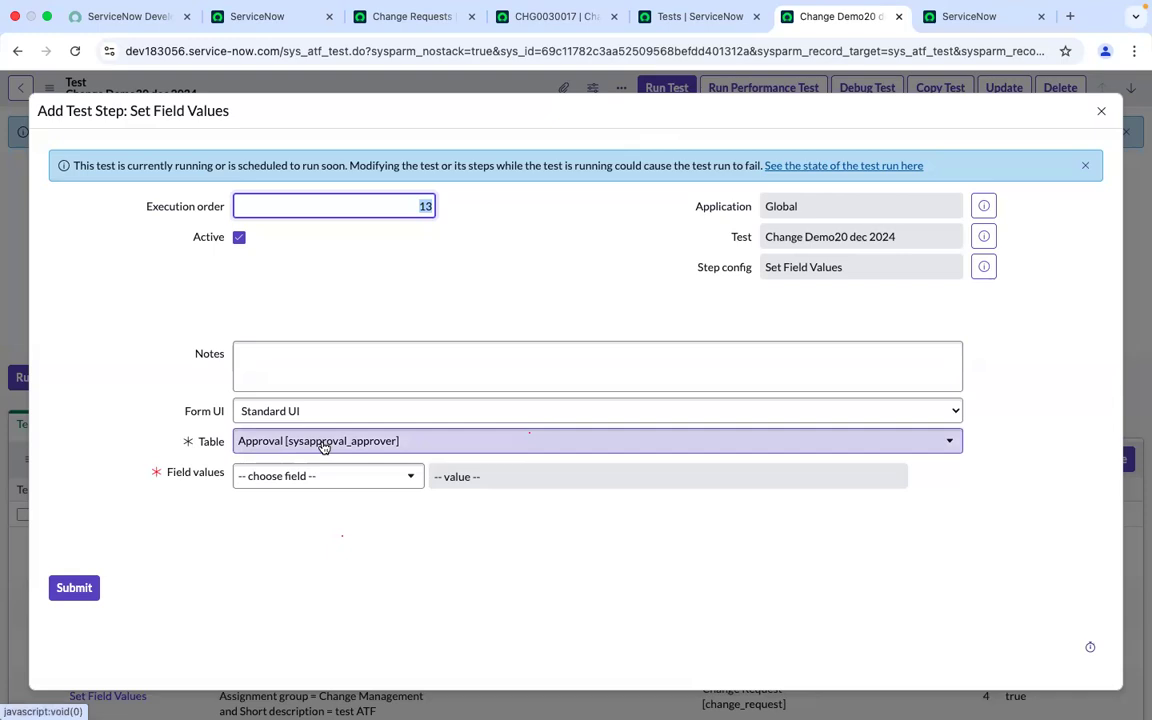
Set the new step's table to Change Request [change_request] and choose Description as the field to set
{"action": "left_click", "coordinate": [485, 443]}
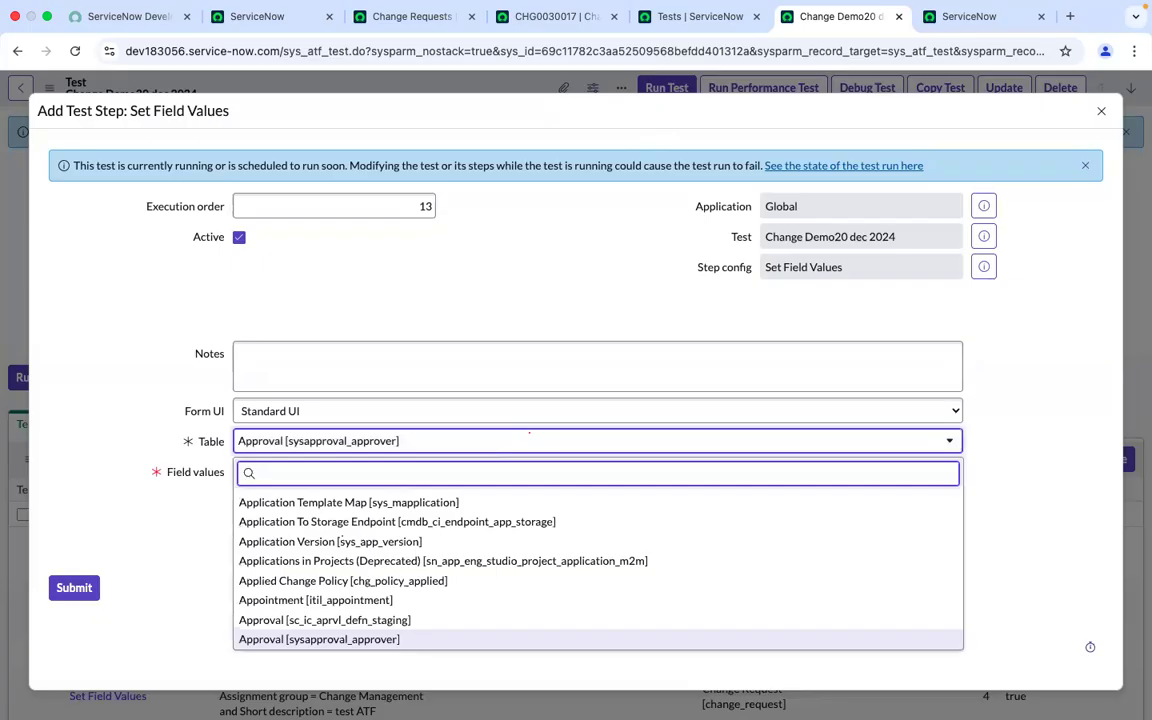
{"action": "type", "text": "change"}
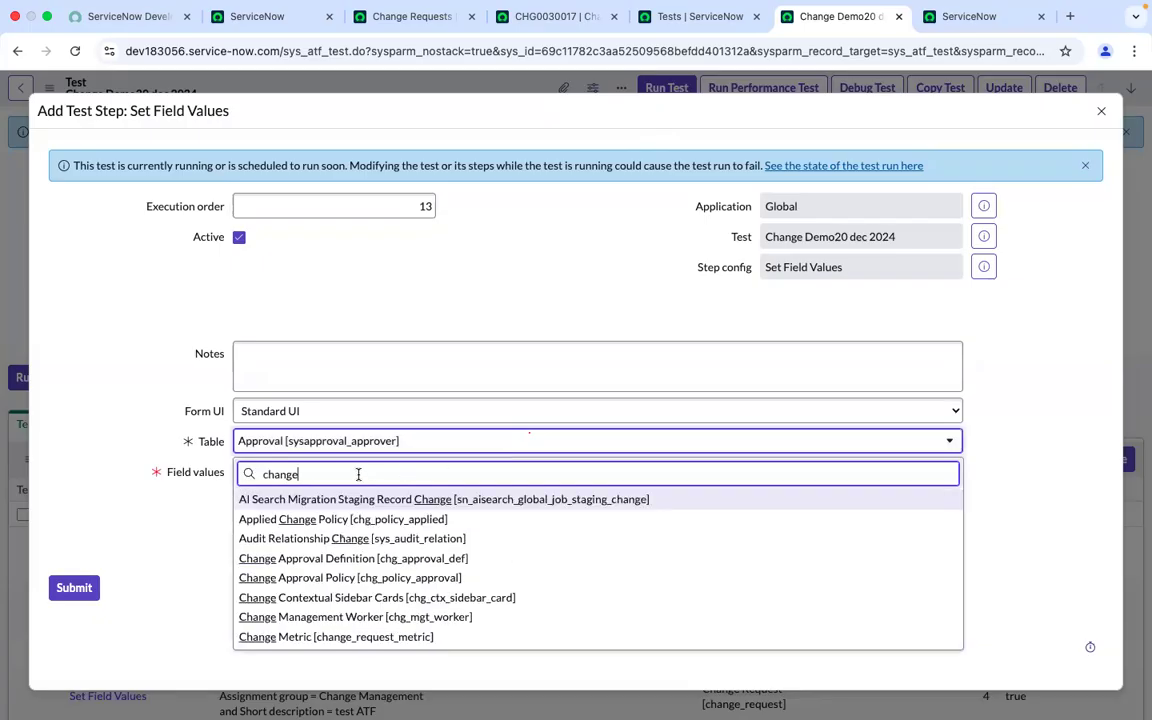
{"action": "type", "text": "_re"}
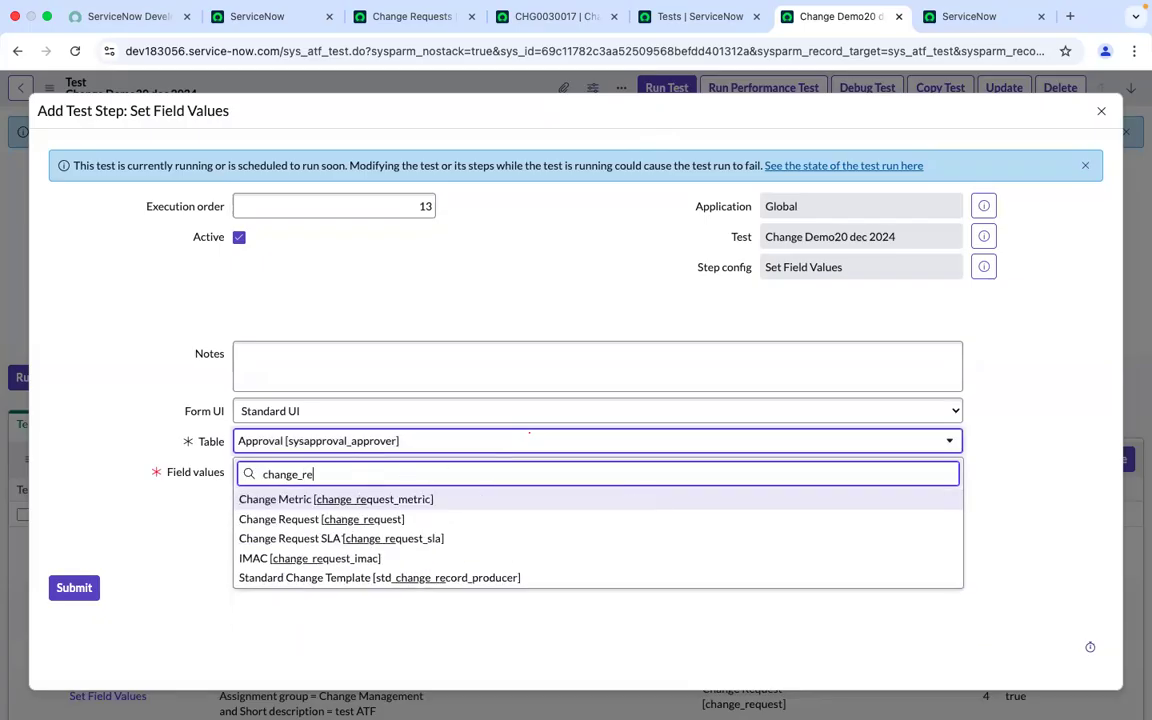
{"action": "left_click", "coordinate": [291, 521]}
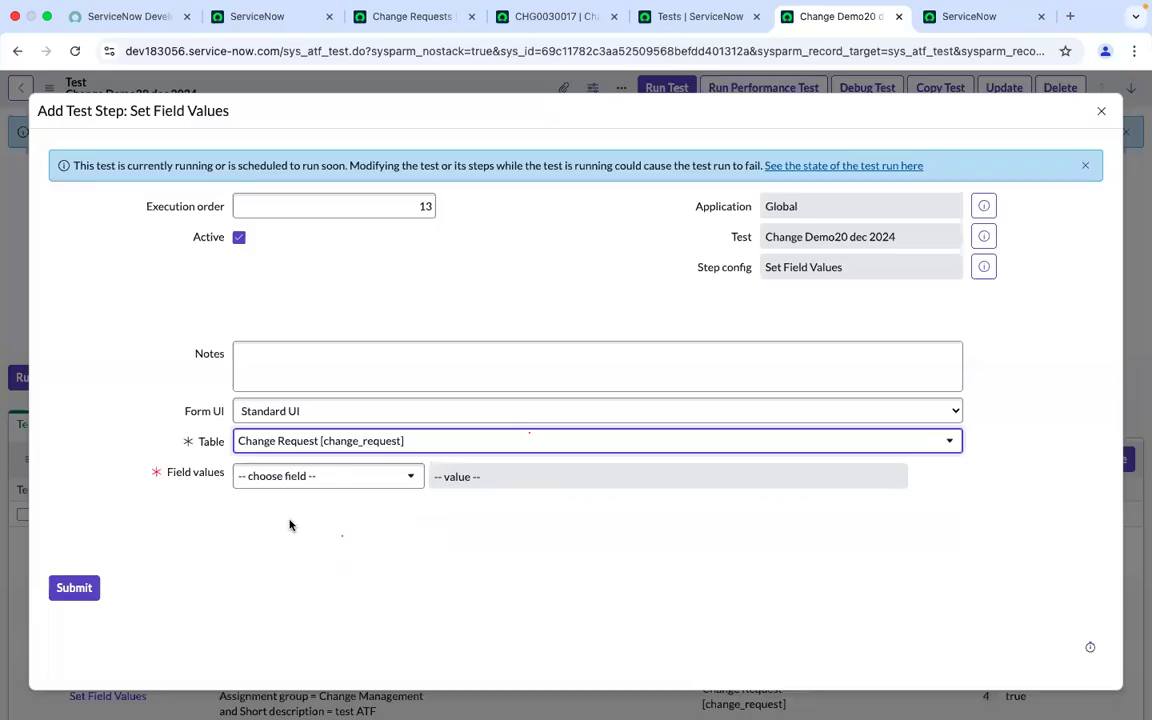
{"action": "left_click", "coordinate": [403, 511]}
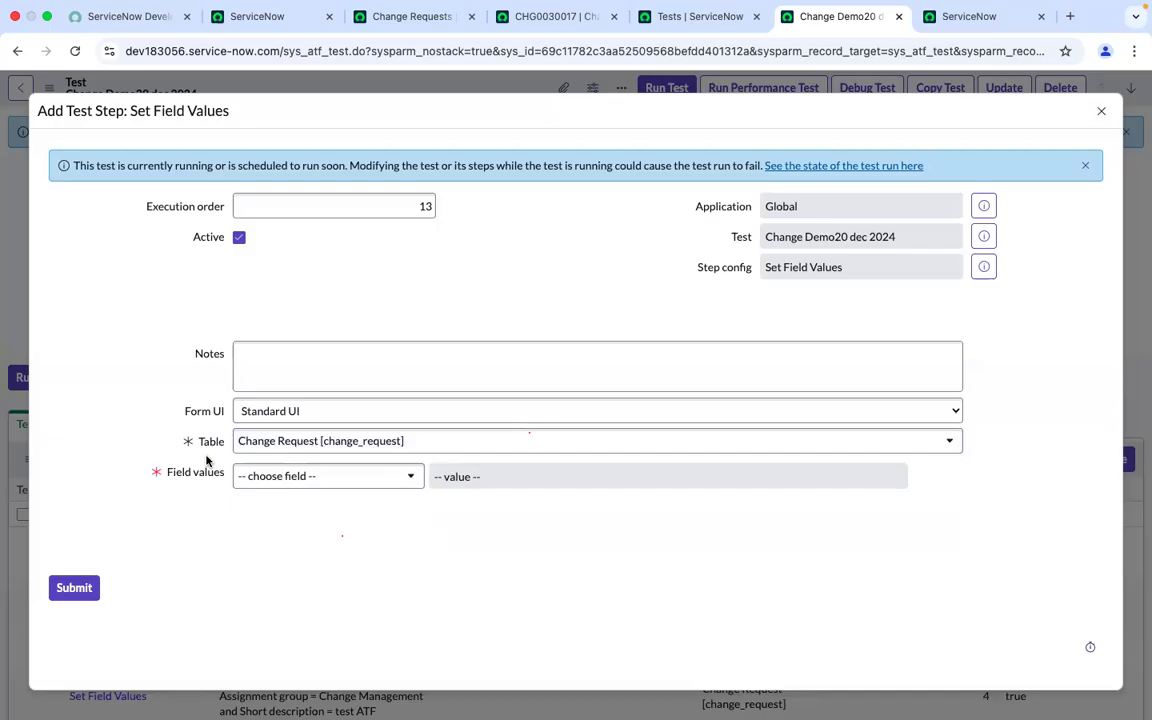
{"action": "left_click", "coordinate": [257, 479]}
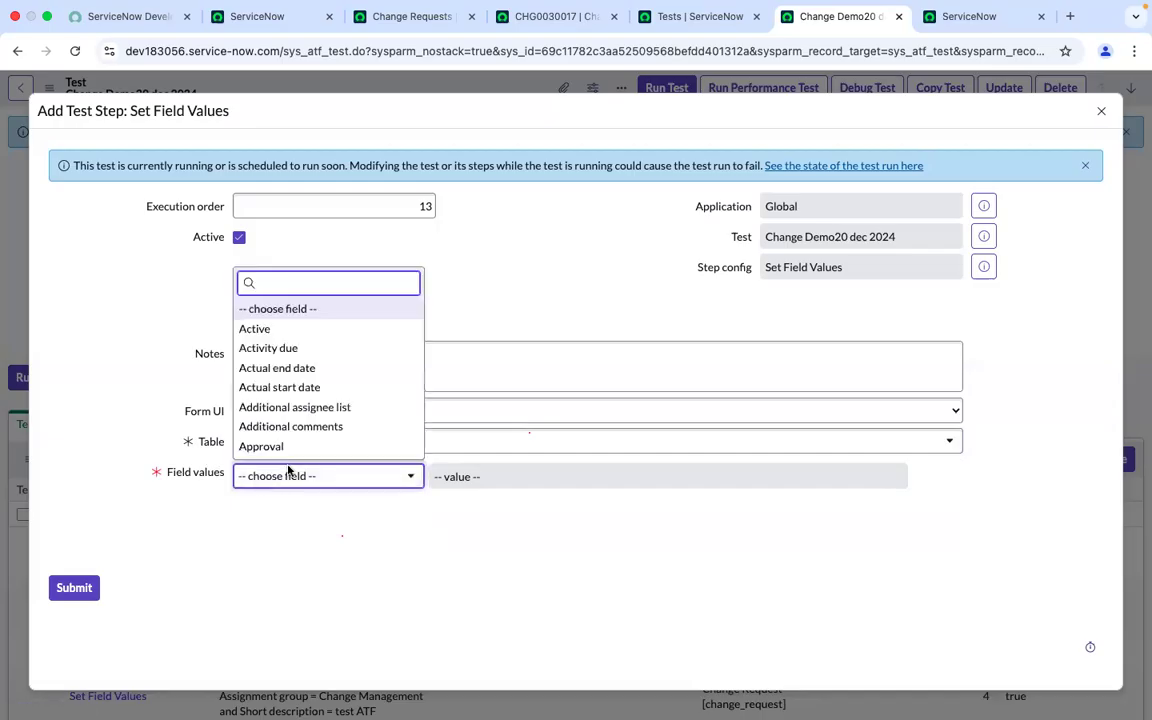
{"action": "scroll", "coordinate": [300, 410], "scroll_direction": "down", "scroll_amount": 1}
{"action": "type", "text": "descripti"}
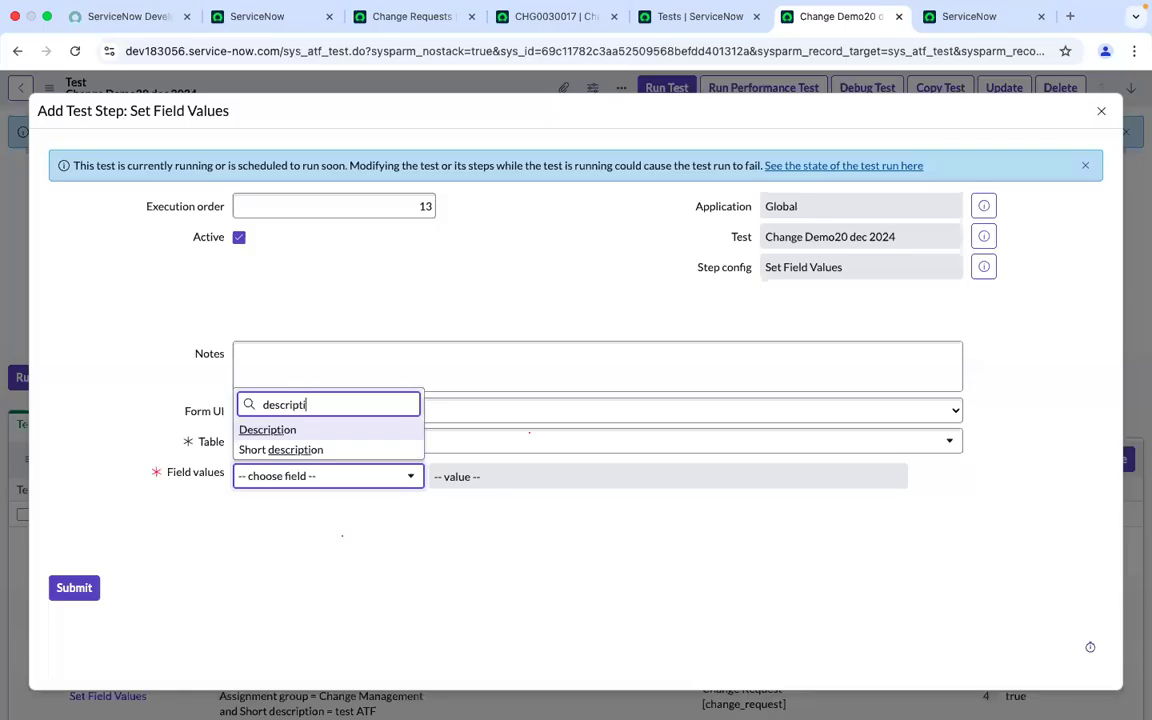
{"action": "left_click", "coordinate": [274, 430]}
Set the Description value to "Change approvals ATF test" and submit the new test step
{"action": "left_click", "coordinate": [517, 506]}
{"action": "type", "text": "Chan"}
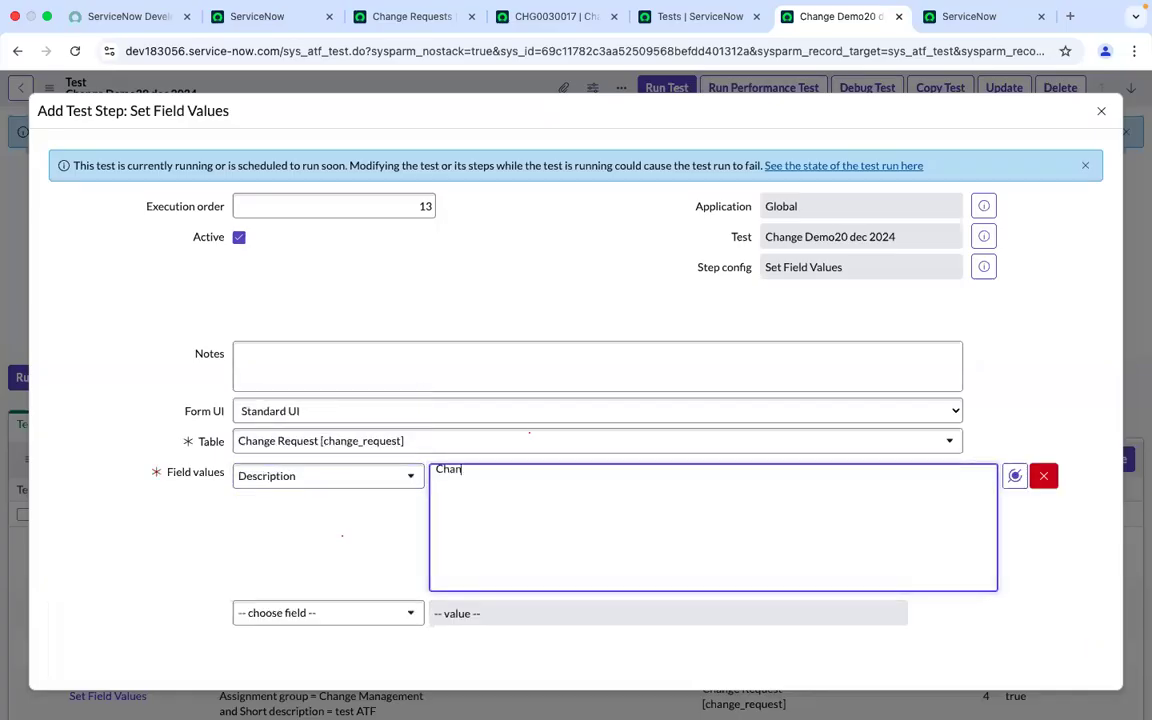
{"action": "type", "text": "ge approvals ATF test"}
{"action": "scroll", "coordinate": [299, 514], "scroll_direction": "down", "scroll_amount": 3}
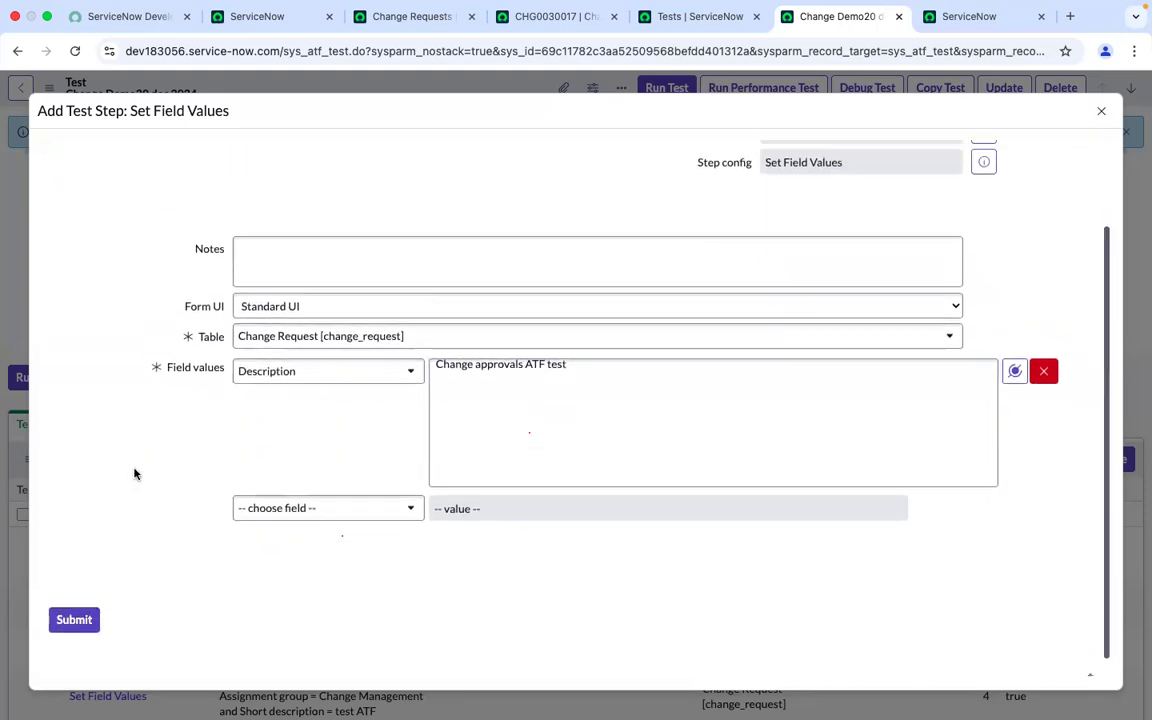
{"action": "scroll", "coordinate": [160, 420], "scroll_direction": "up", "scroll_amount": 1}
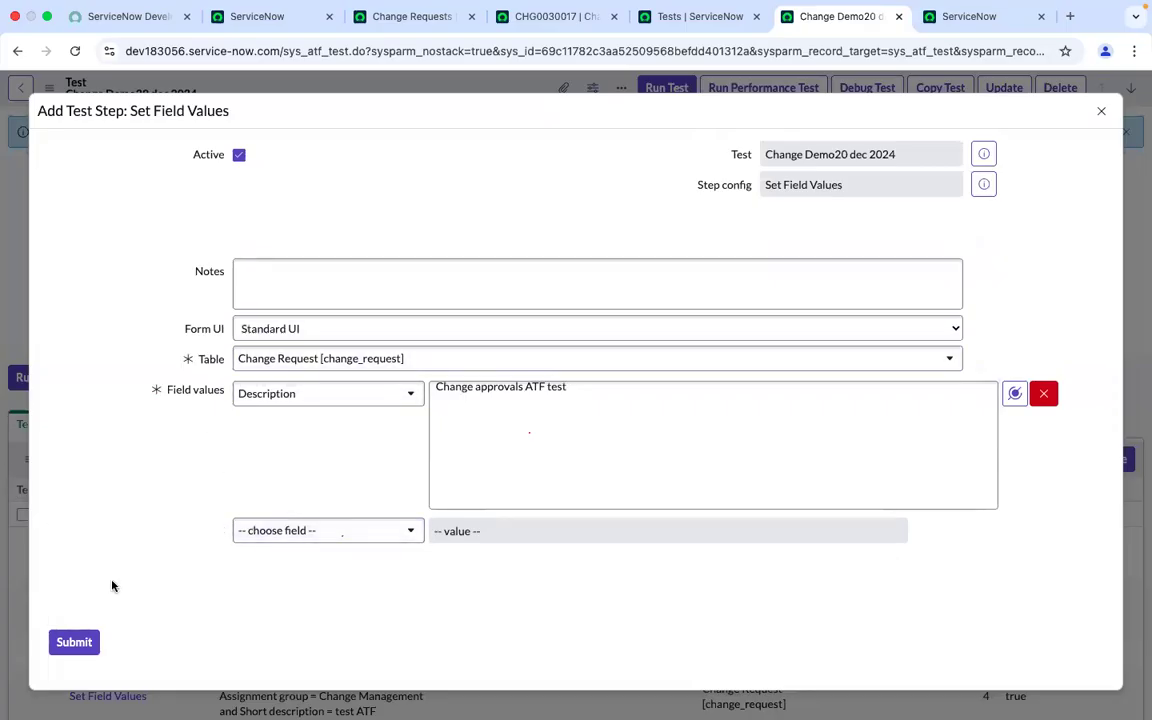
{"action": "left_click", "coordinate": [86, 641]}
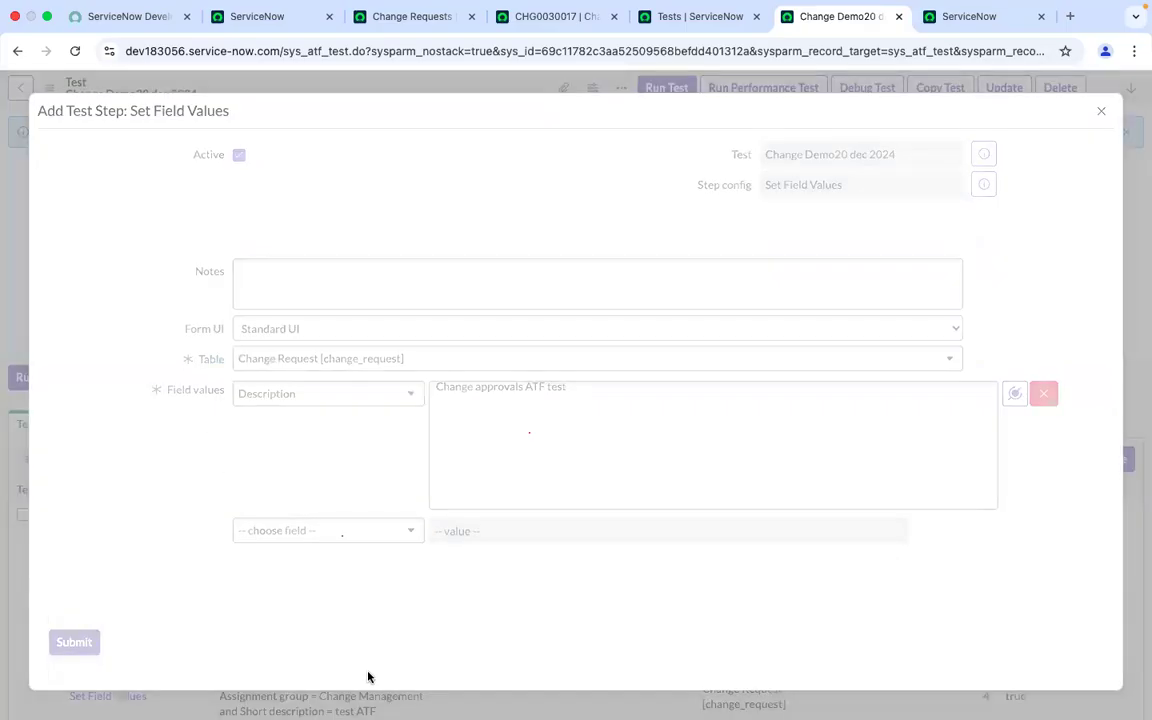
Run the test in the current Chrome browser session
{"action": "scroll", "coordinate": [501, 495], "scroll_direction": "down", "scroll_amount": 5}
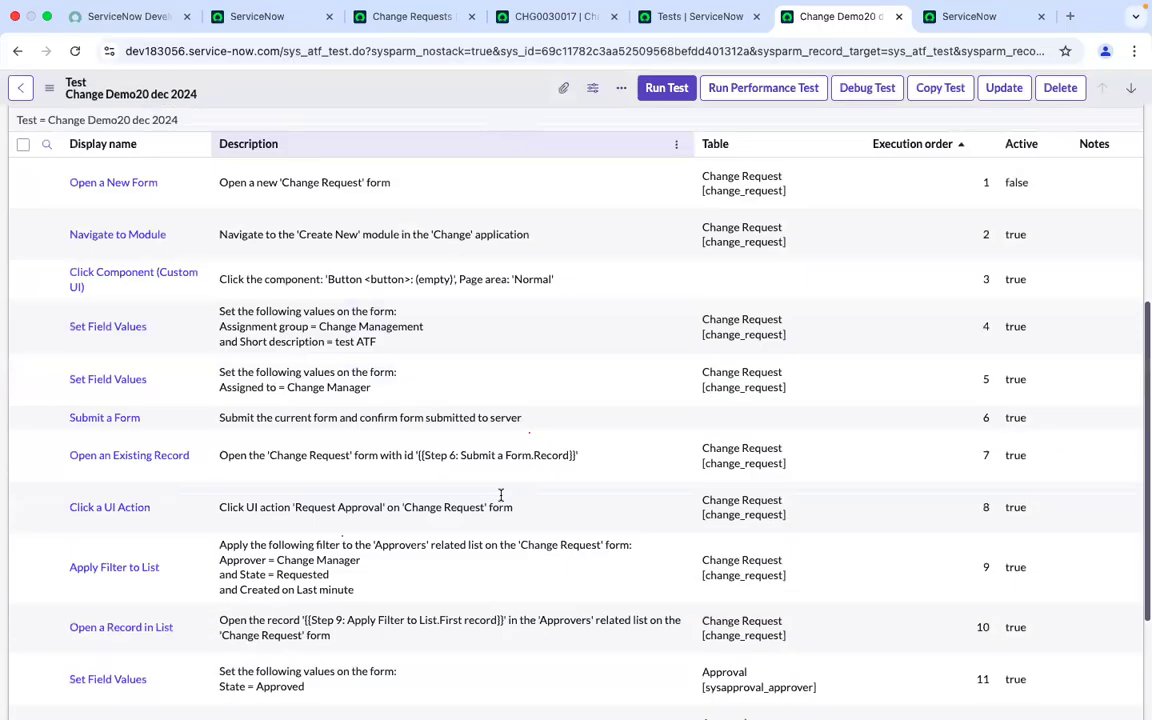
{"action": "left_click", "coordinate": [684, 92]}
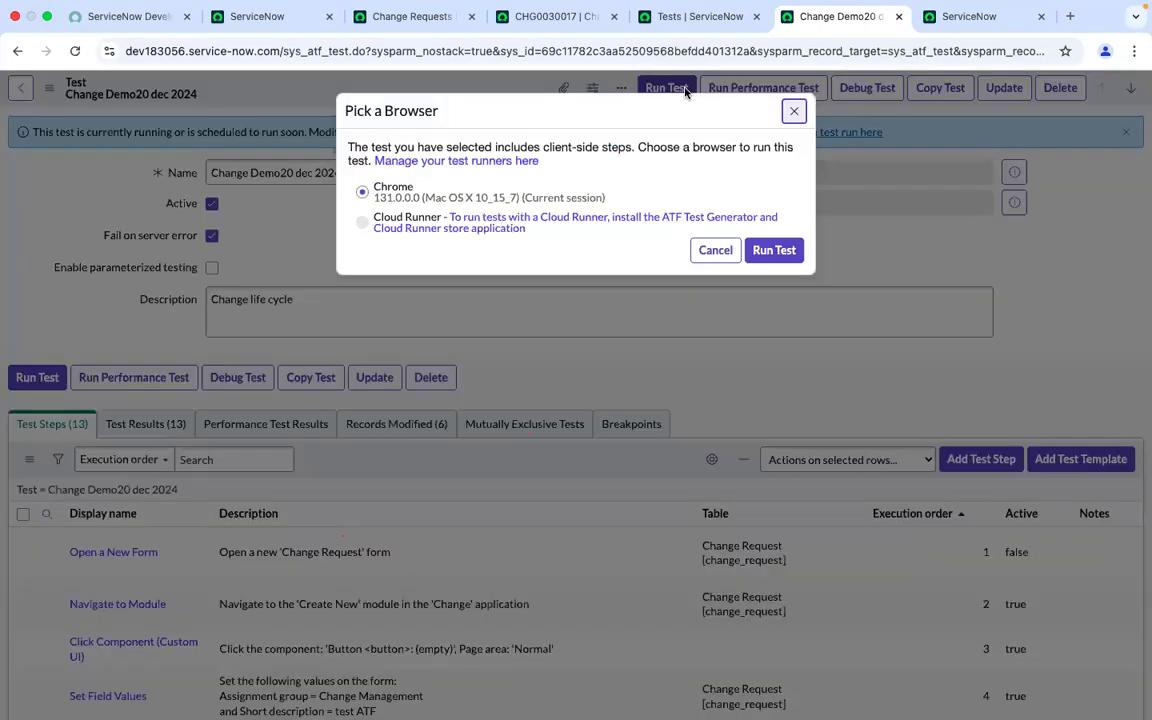
{"action": "left_click", "coordinate": [774, 251]}
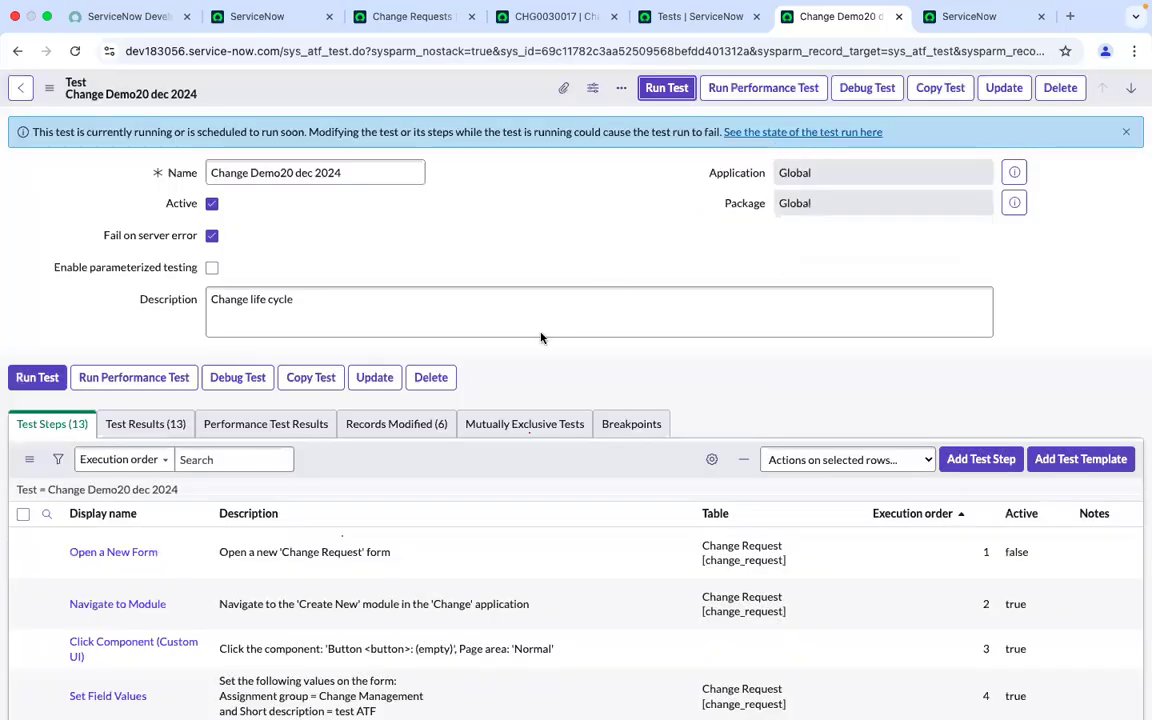
Follow the client test runner as it executes the steps, reviewing the change request form and its approvers list
{"action": "left_click", "coordinate": [957, 10]}
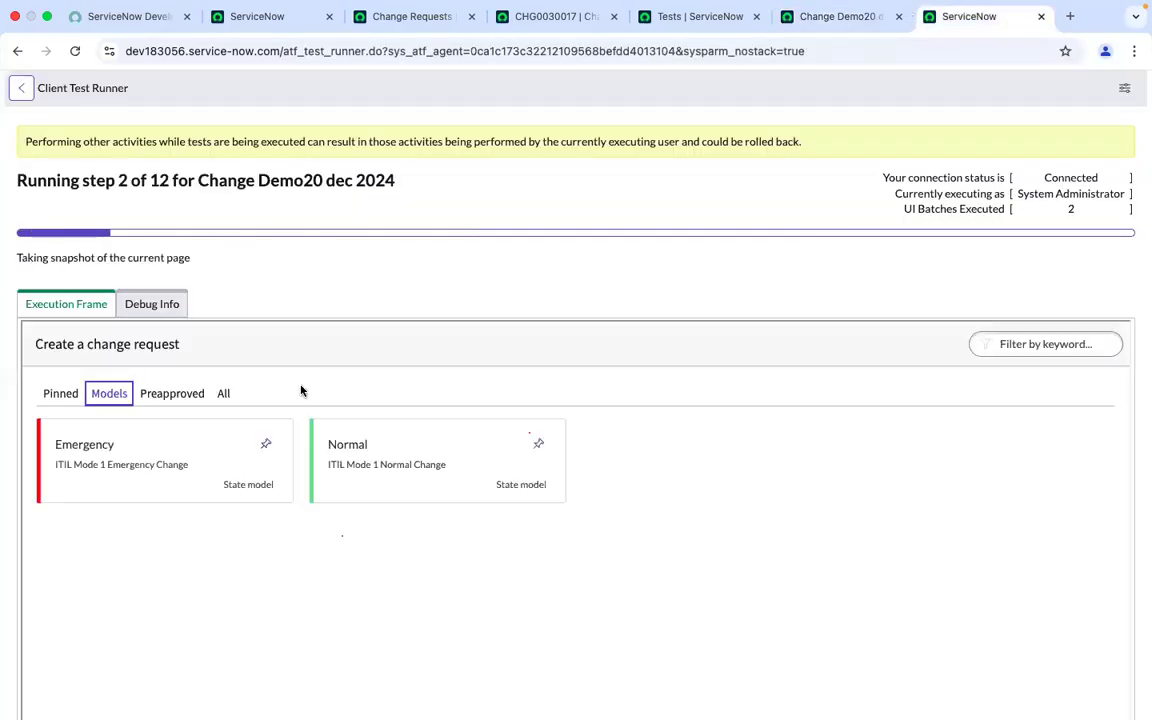
{"action": "scroll", "coordinate": [303, 391], "scroll_direction": "down", "scroll_amount": 3}
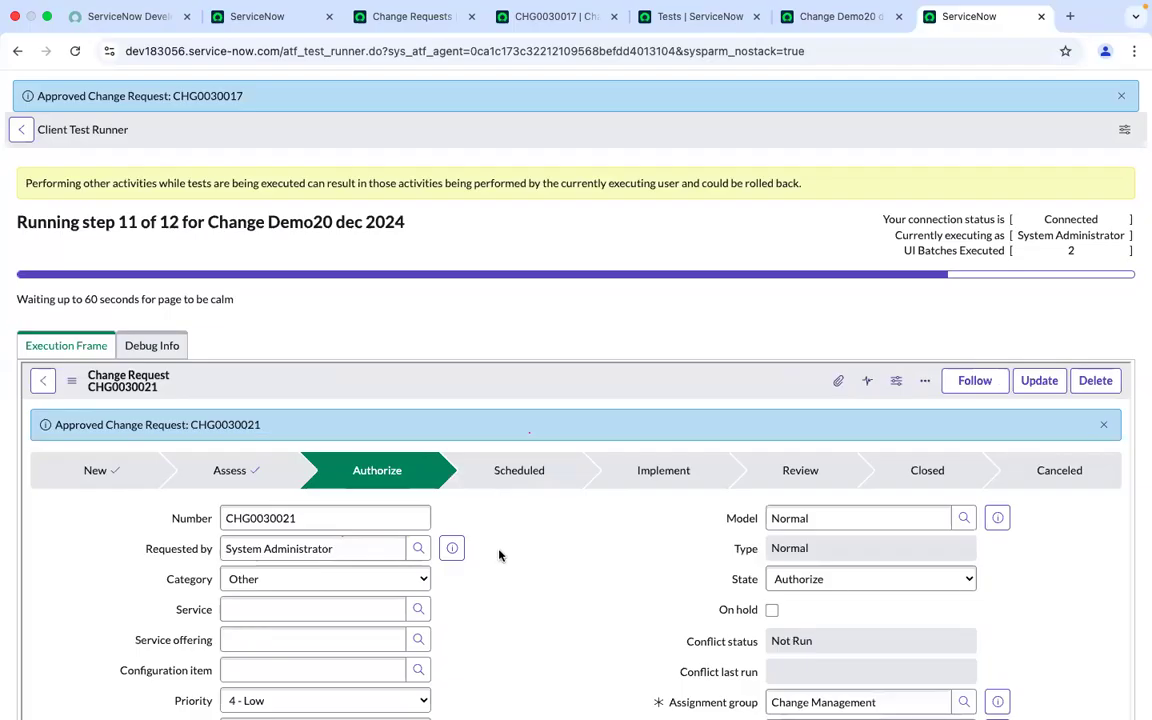
{"action": "scroll", "coordinate": [500, 555], "scroll_direction": "down", "scroll_amount": 5}
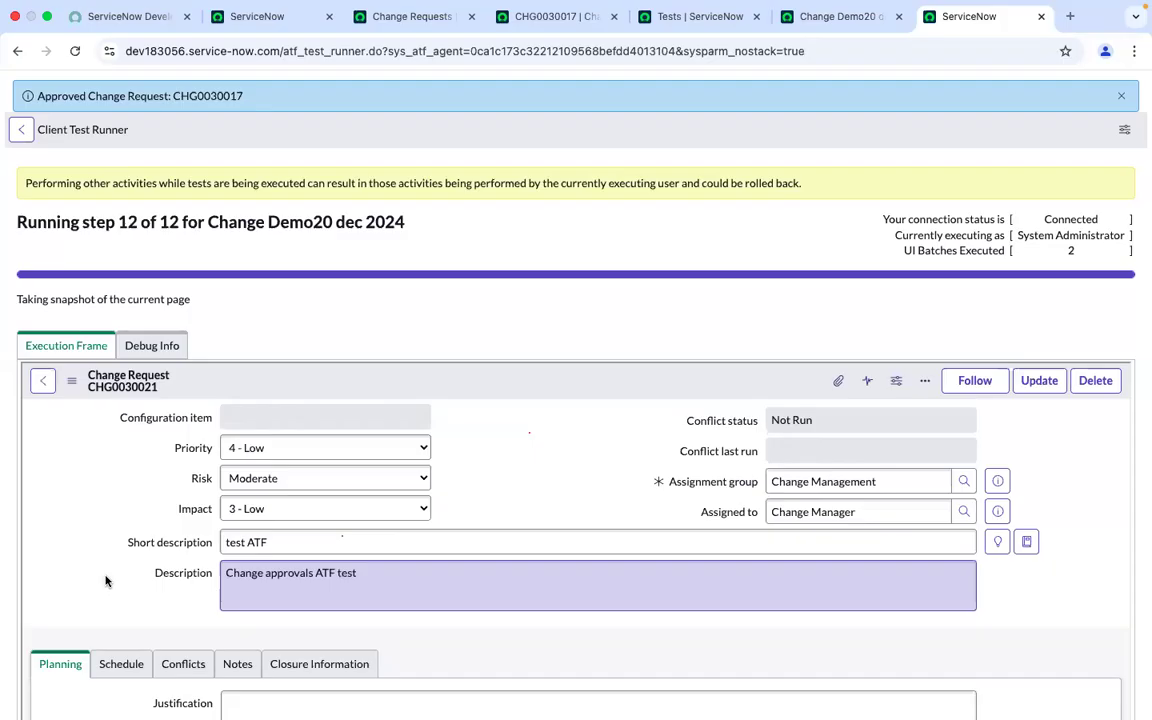
{"action": "scroll", "coordinate": [512, 663], "scroll_direction": "down", "scroll_amount": 10}
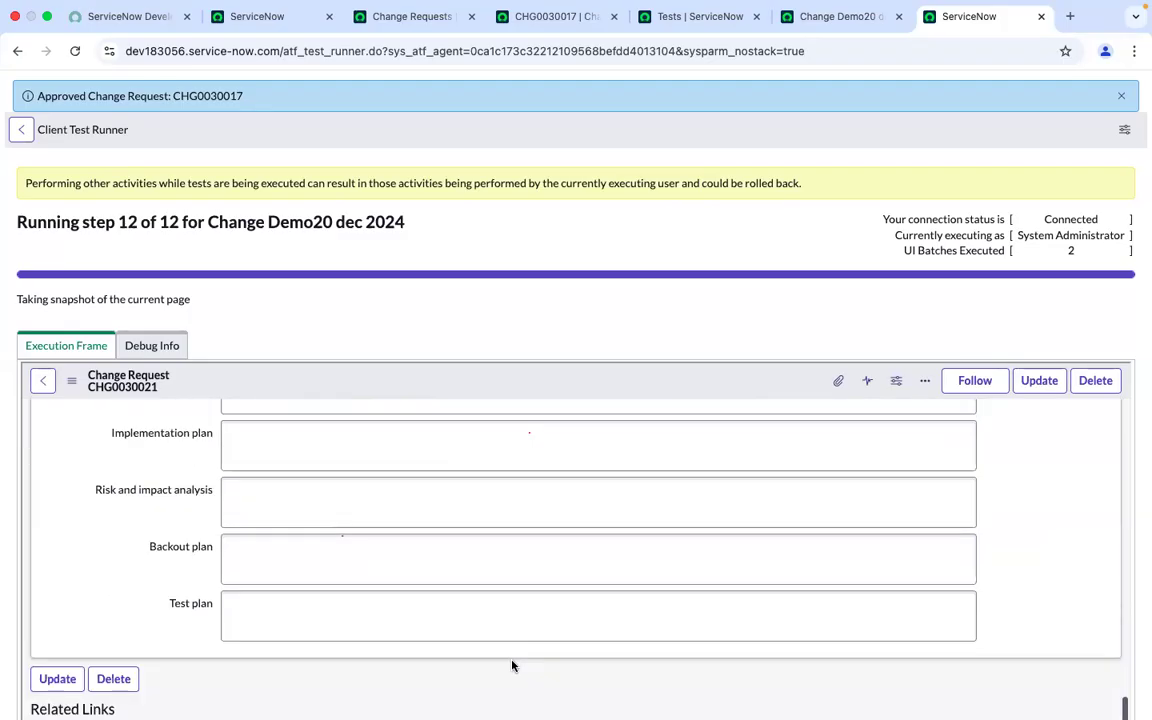
{"action": "scroll", "coordinate": [512, 663], "scroll_direction": "up", "scroll_amount": 1}
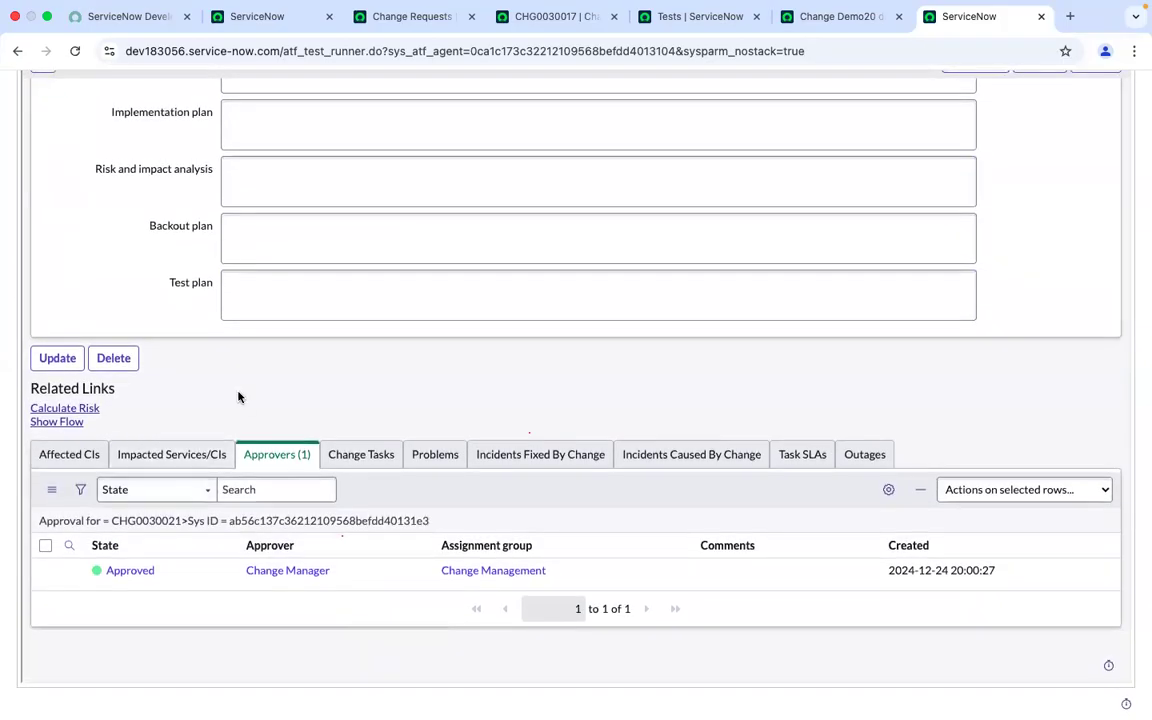
{"action": "scroll", "coordinate": [238, 397], "scroll_direction": "up", "scroll_amount": 5}
{"action": "scroll", "coordinate": [238, 397], "scroll_direction": "up", "scroll_amount": 3}
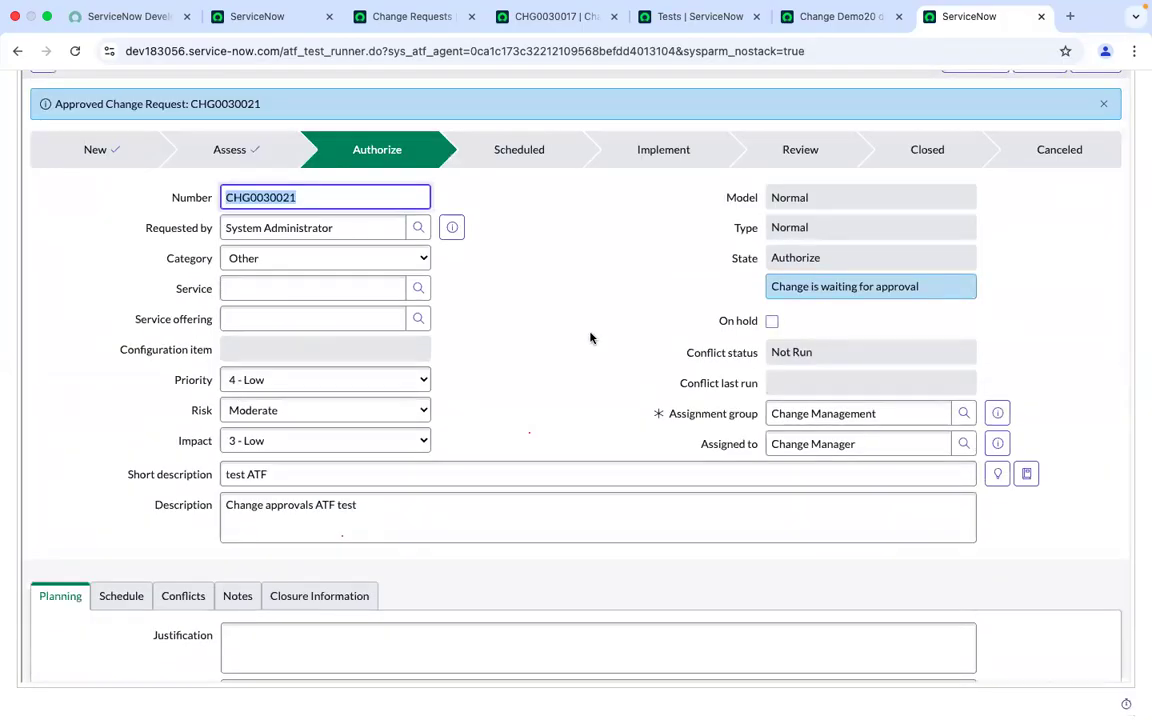
{"action": "scroll", "coordinate": [590, 338], "scroll_direction": "up", "scroll_amount": 3}
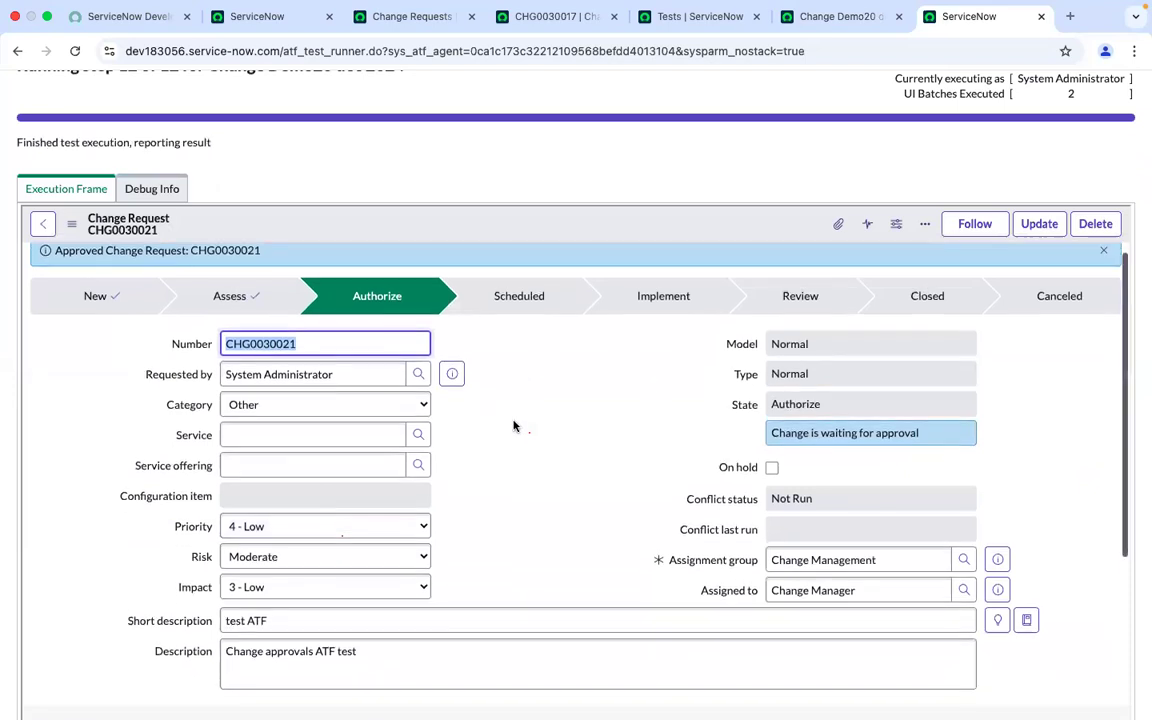
Return to the test record and close the finished Run Test results dialog
{"action": "scroll", "coordinate": [513, 426], "scroll_direction": "down", "scroll_amount": 10}
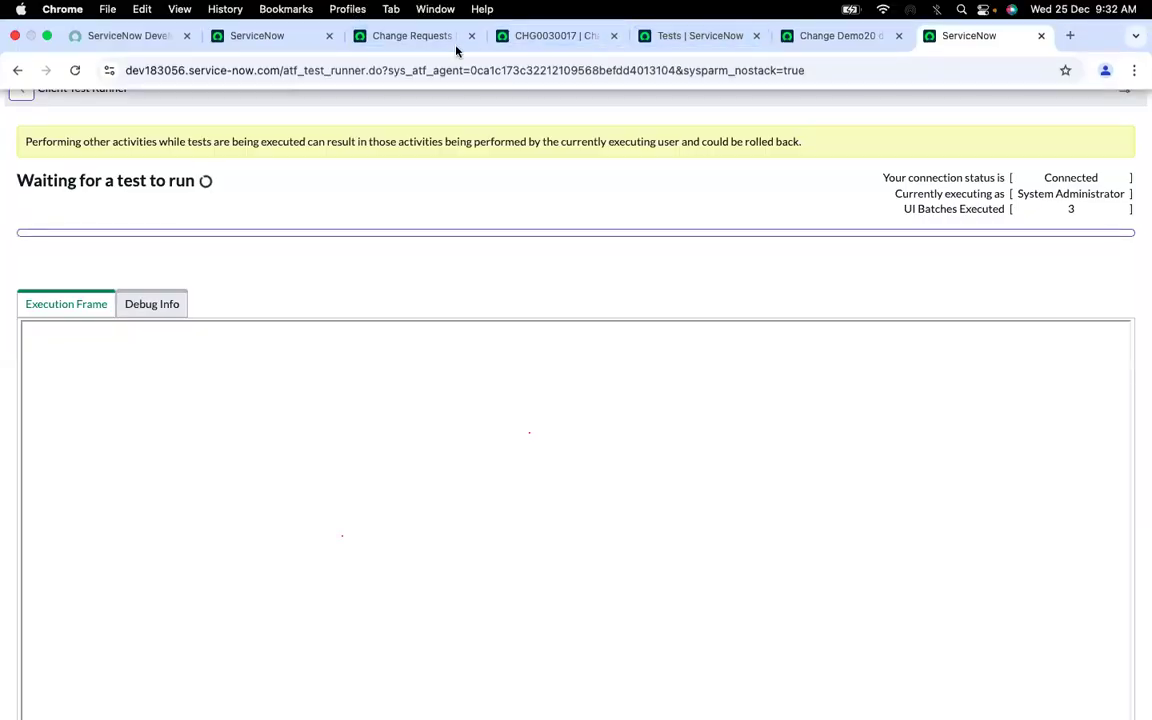
{"action": "left_click", "coordinate": [835, 35]}
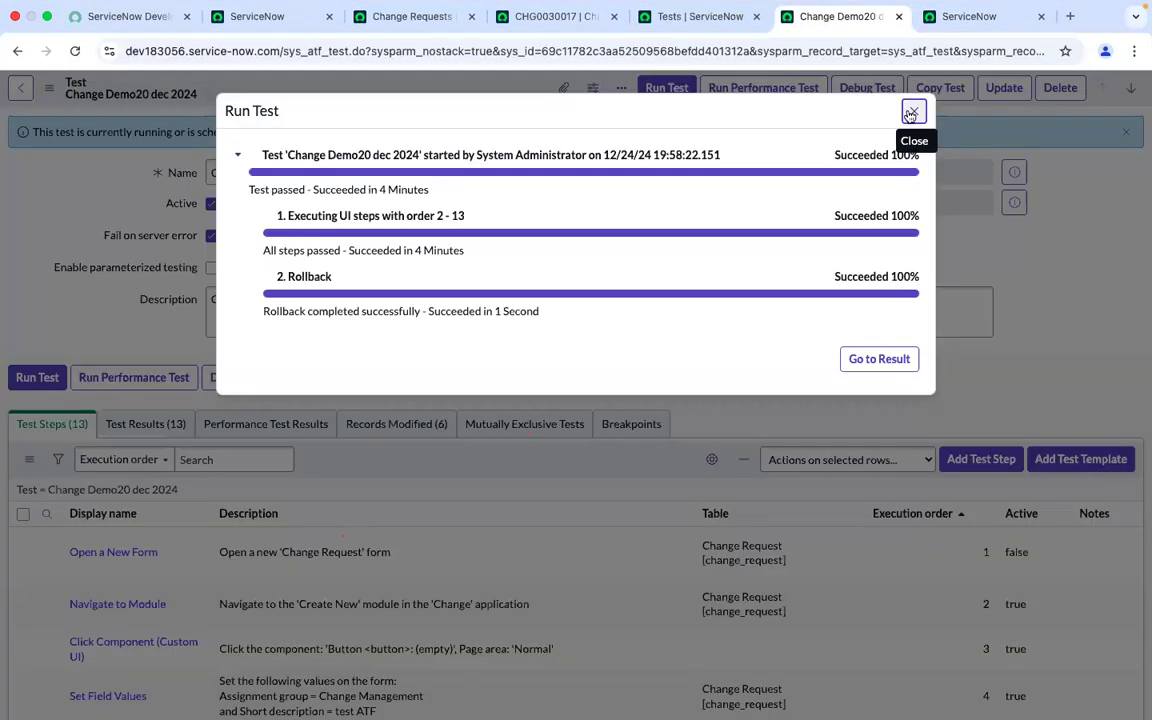
{"action": "left_click", "coordinate": [912, 111]}
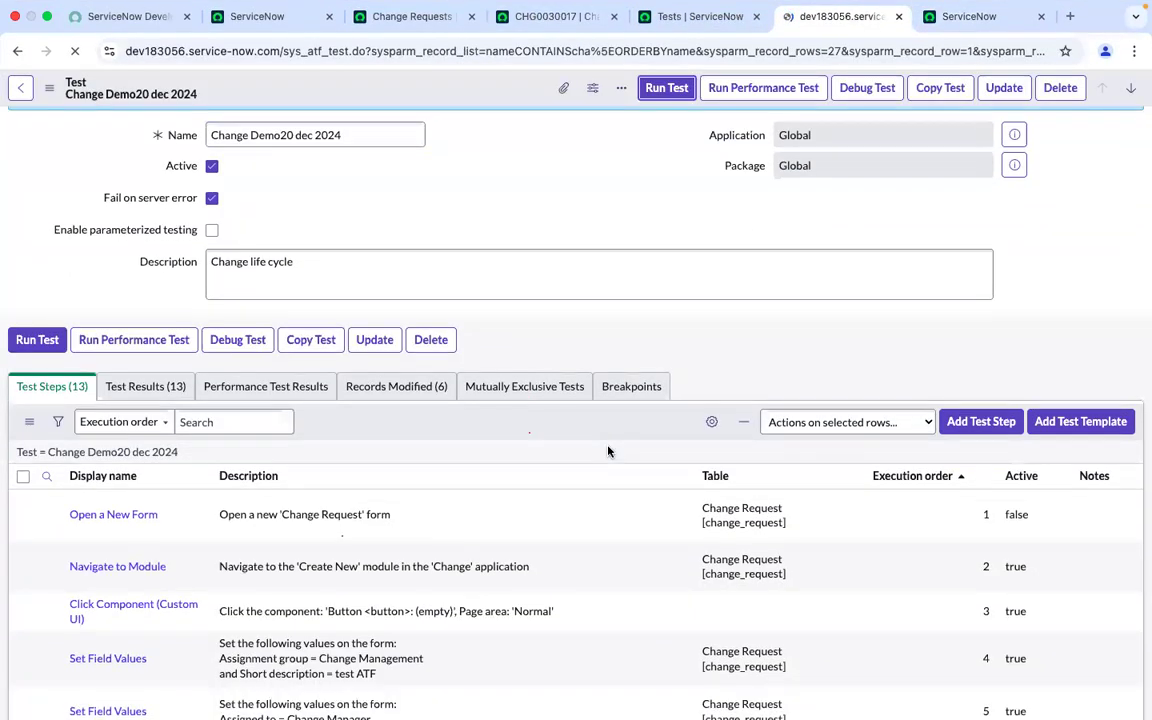
Review the test's step list and the details of the last steps
{"action": "scroll", "coordinate": [609, 450], "scroll_direction": "down", "scroll_amount": 15}
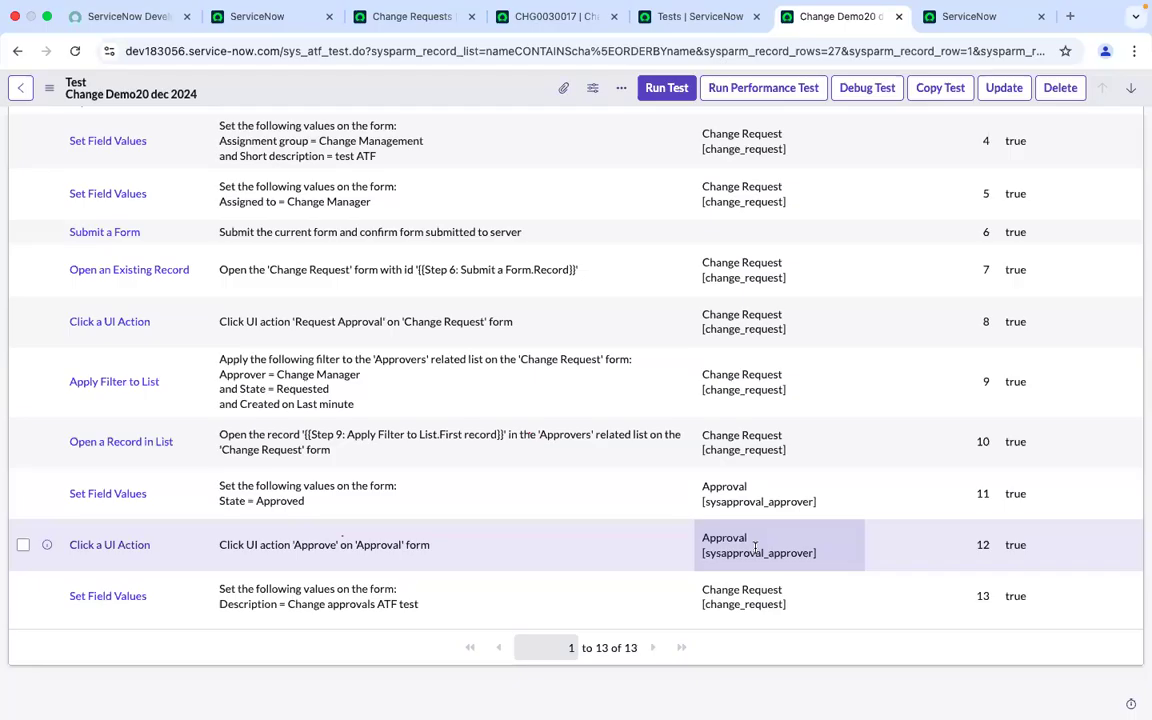
{"action": "left_click", "coordinate": [454, 560]}
{"action": "left_click", "coordinate": [781, 556]}
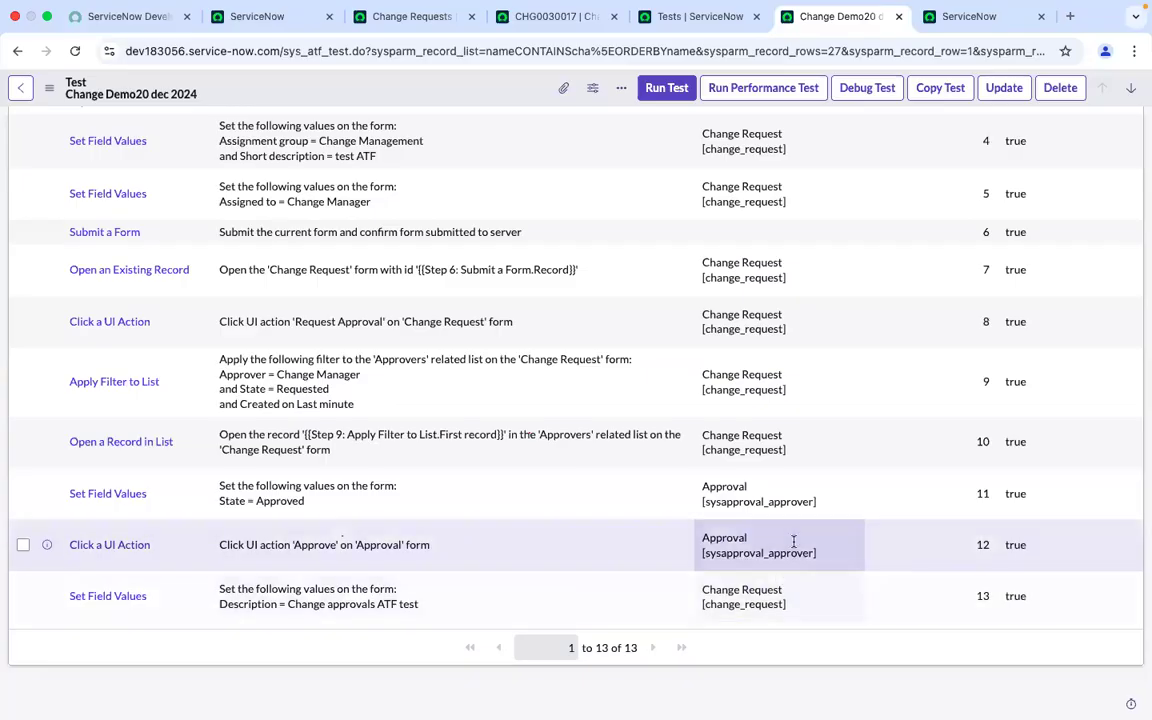
{"action": "left_click", "coordinate": [784, 610]}
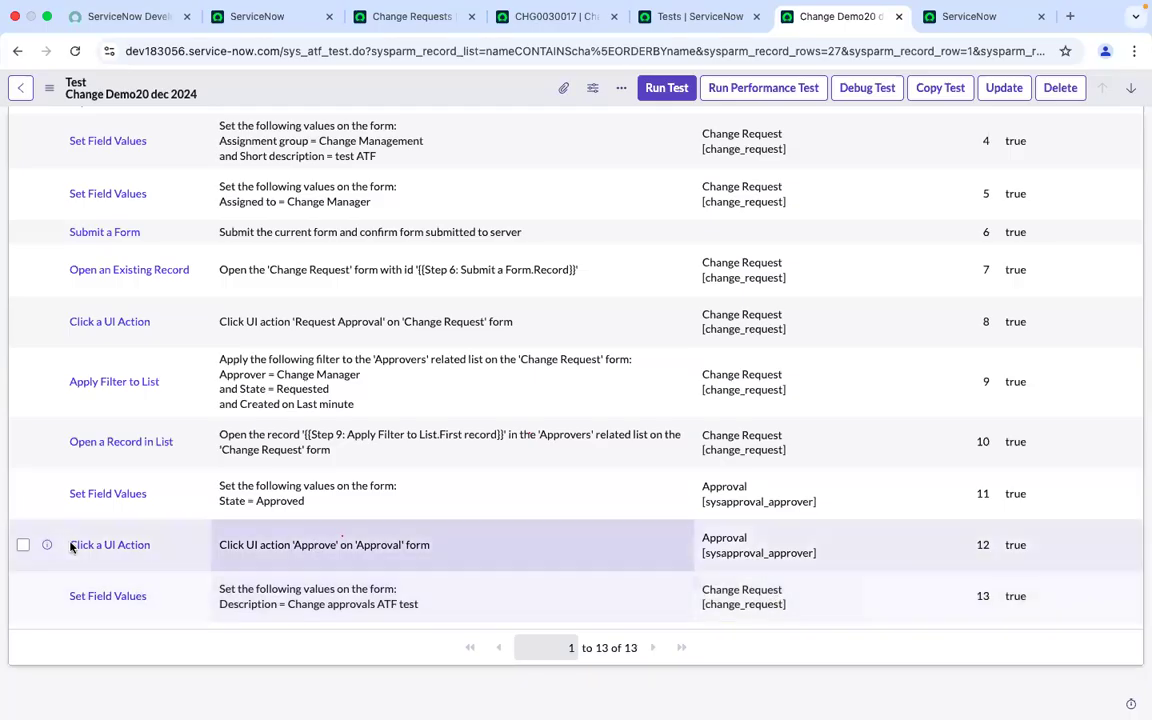
{"action": "left_click", "coordinate": [128, 608]}
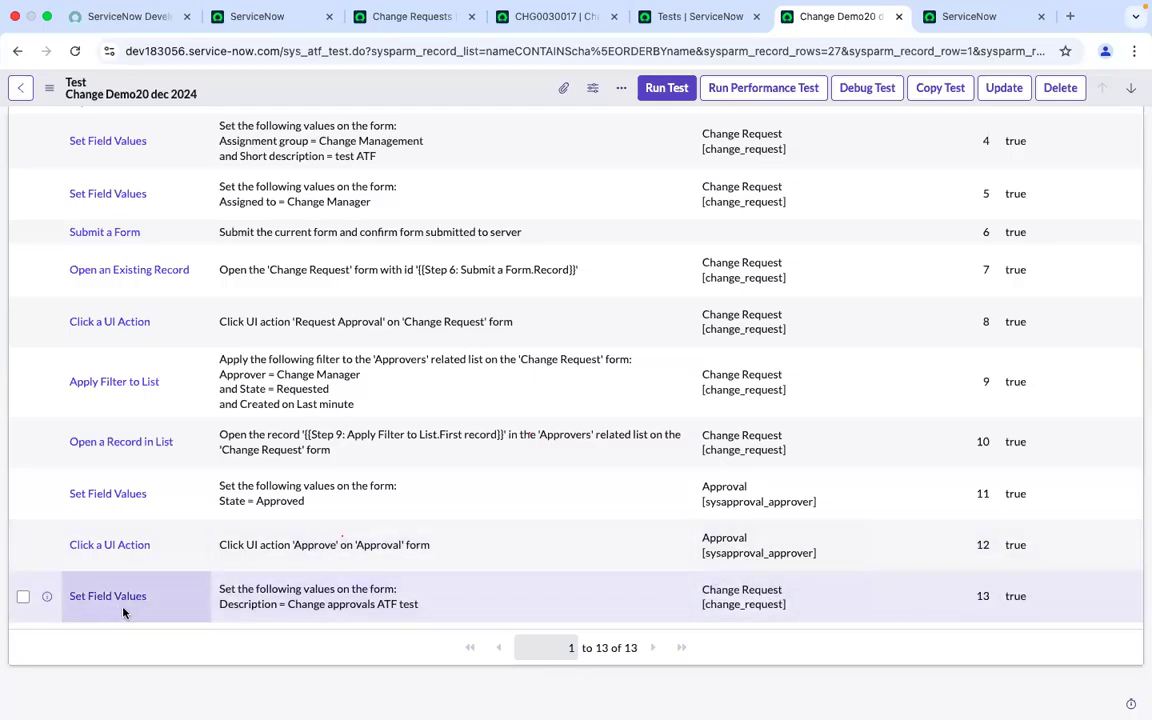
{"action": "left_click", "coordinate": [250, 593]}
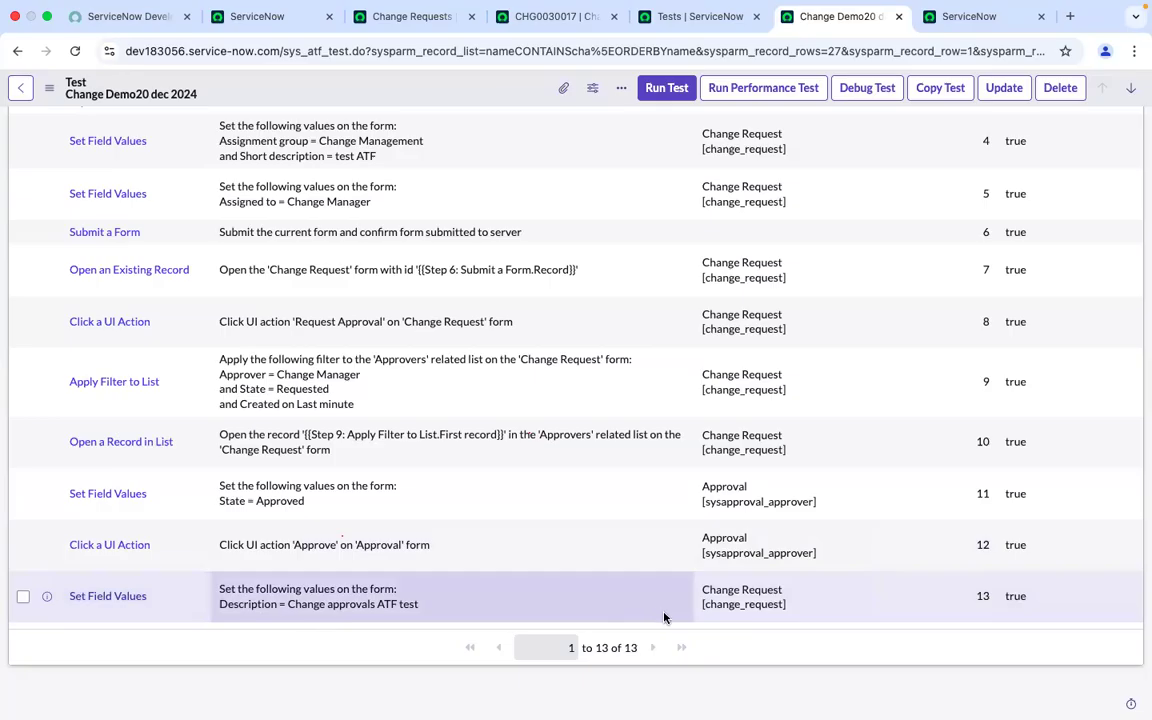
{"action": "left_click", "coordinate": [742, 614]}
{"action": "scroll", "coordinate": [653, 589], "scroll_direction": "up", "scroll_amount": 6}
{"action": "scroll", "coordinate": [653, 589], "scroll_direction": "down", "scroll_amount": 6}
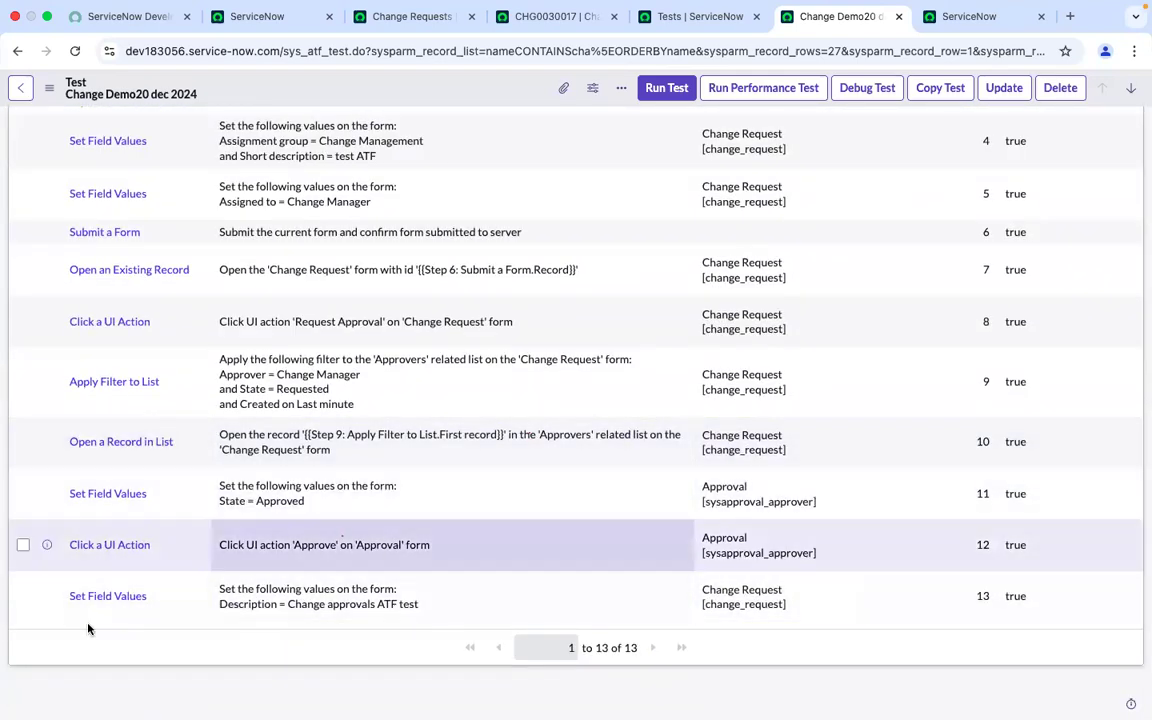
{"action": "scroll", "coordinate": [707, 566], "scroll_direction": "up", "scroll_amount": 6}
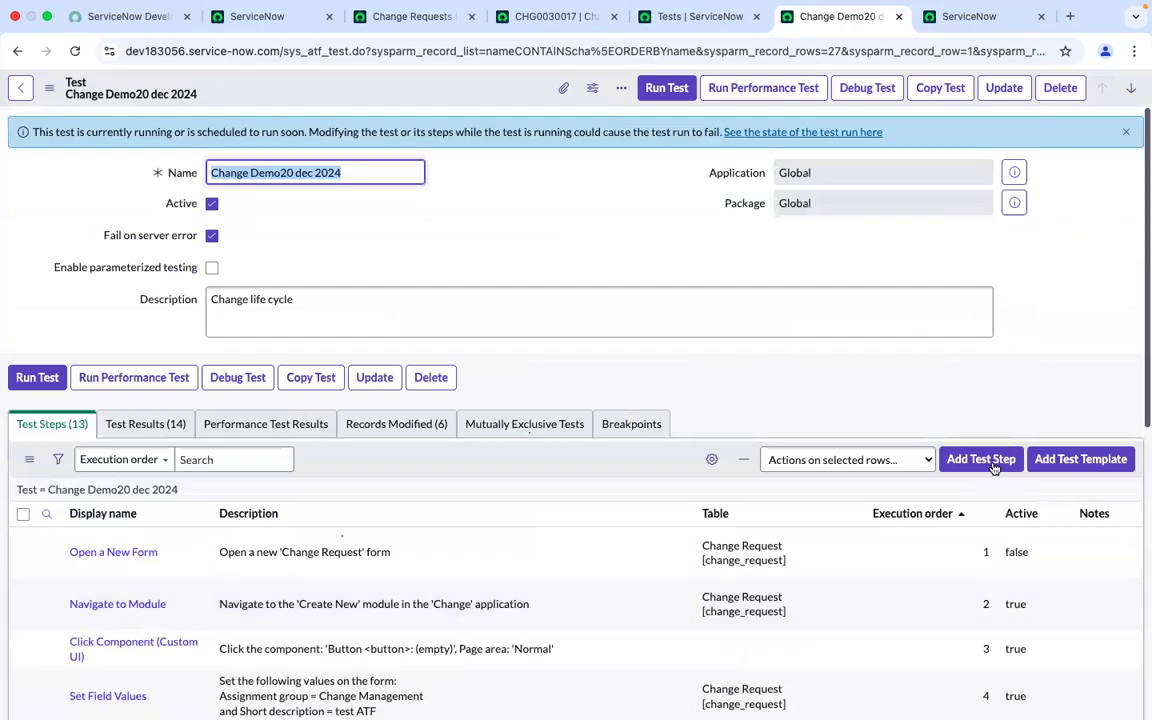
{"action": "scroll", "coordinate": [977, 465], "scroll_direction": "down", "scroll_amount": 6}
{"action": "scroll", "coordinate": [520, 519], "scroll_direction": "up", "scroll_amount": 1}
{"action": "scroll", "coordinate": [520, 519], "scroll_direction": "down", "scroll_amount": 1}
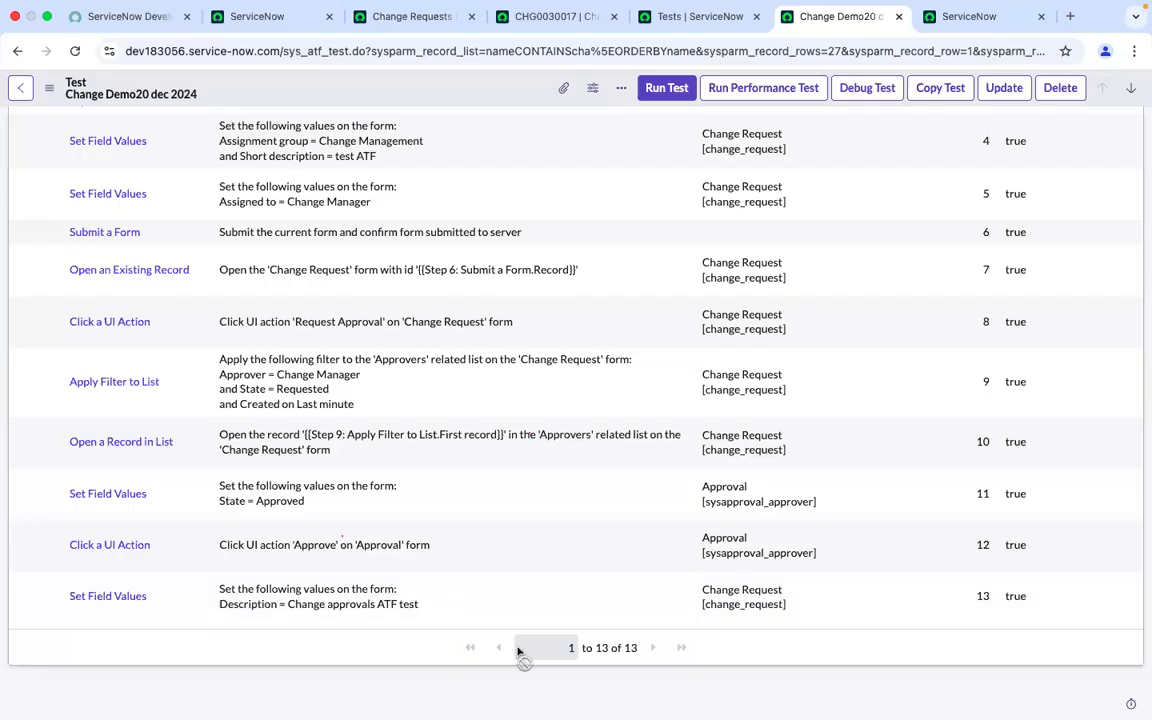
Add a new Click a UI Action test step inserted after step 13
{"action": "scroll", "coordinate": [684, 597], "scroll_direction": "up", "scroll_amount": 6}
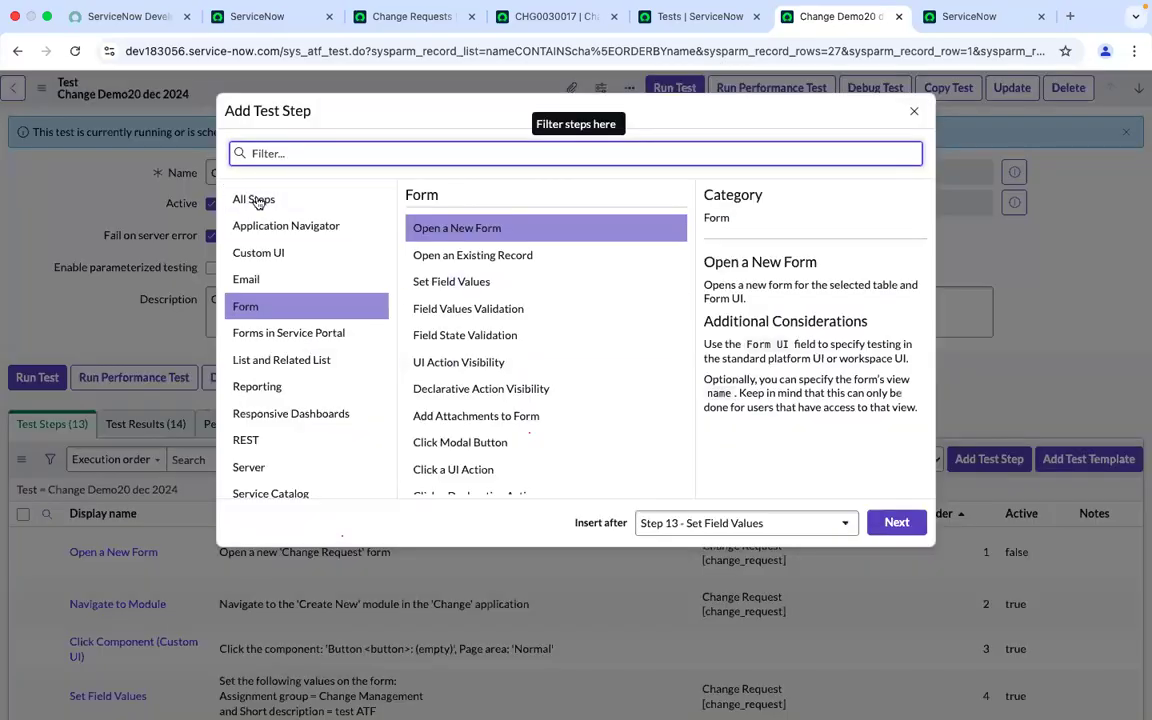
{"action": "left_click", "coordinate": [268, 197]}
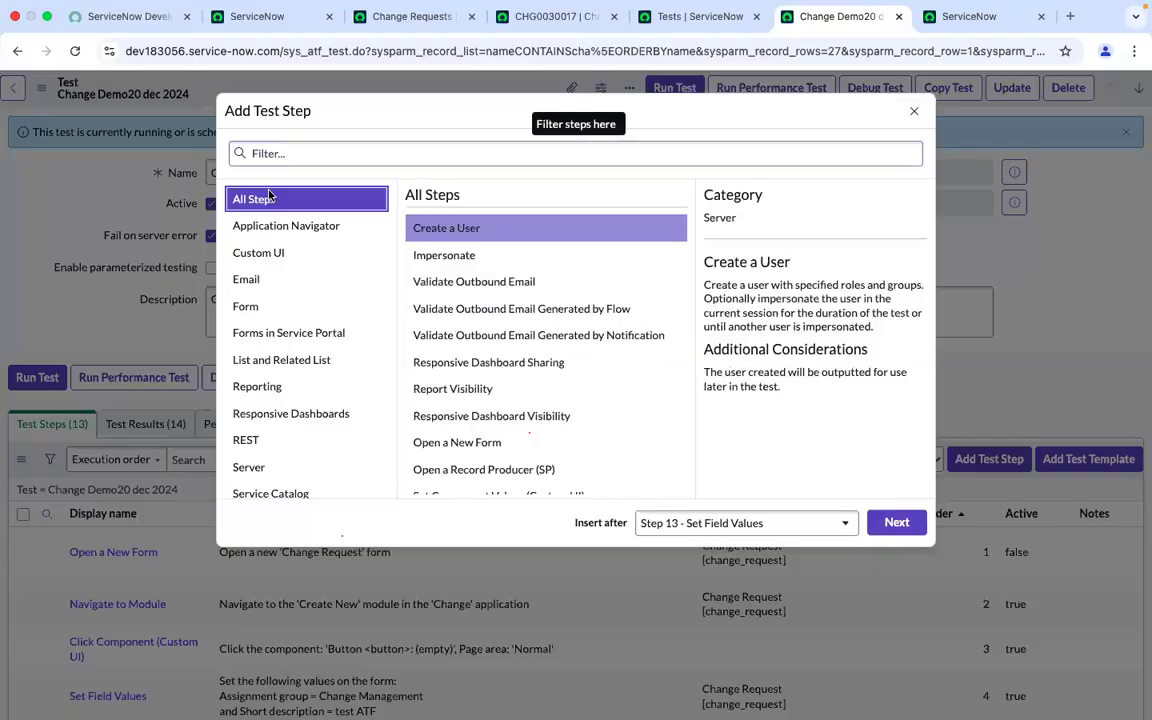
{"action": "left_click", "coordinate": [553, 16]}
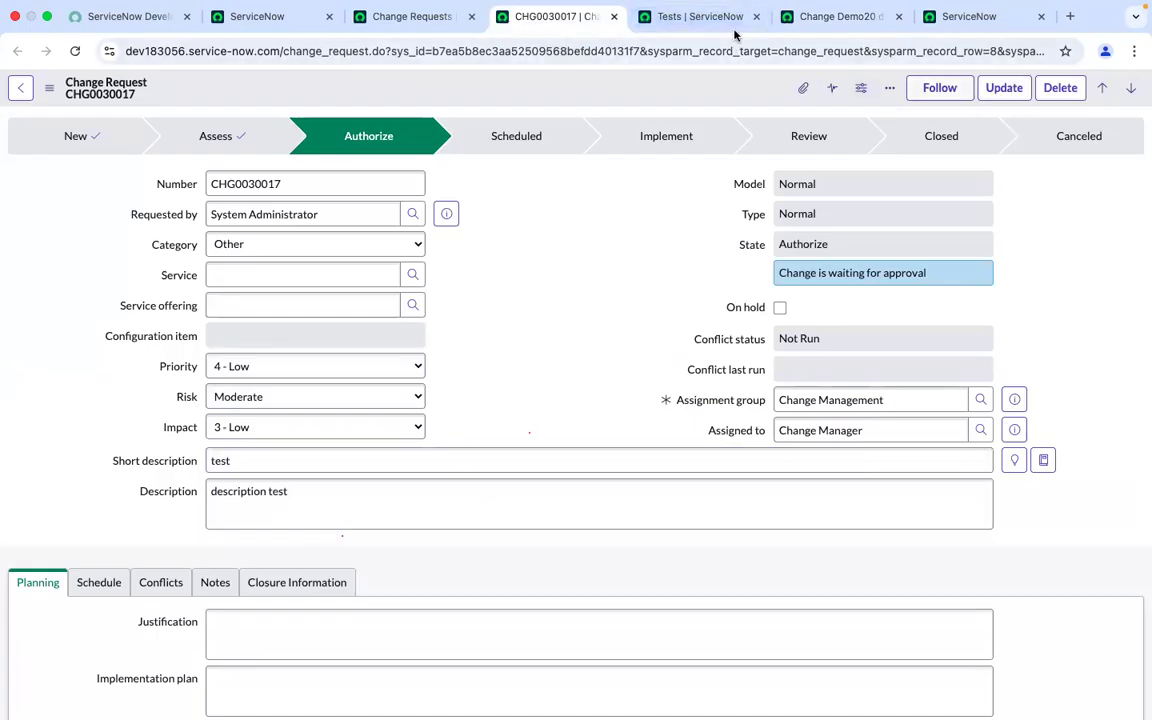
{"action": "left_click", "coordinate": [830, 17]}
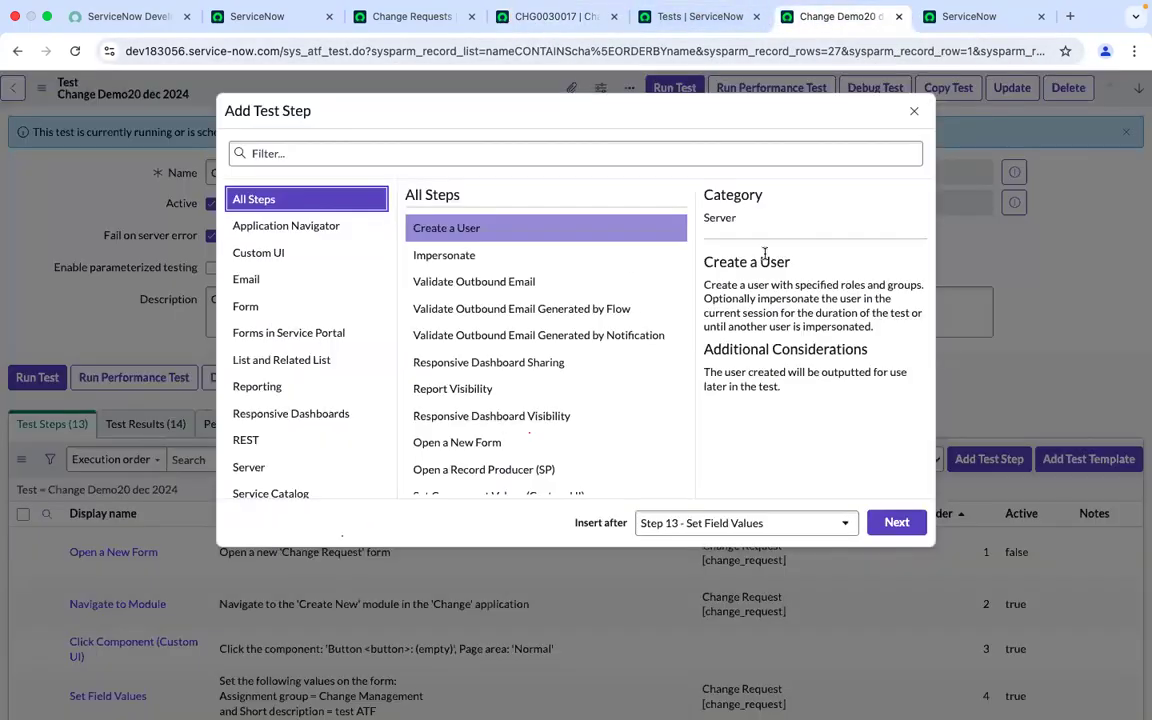
{"action": "left_click", "coordinate": [455, 153]}
{"action": "type", "text": "cli"}
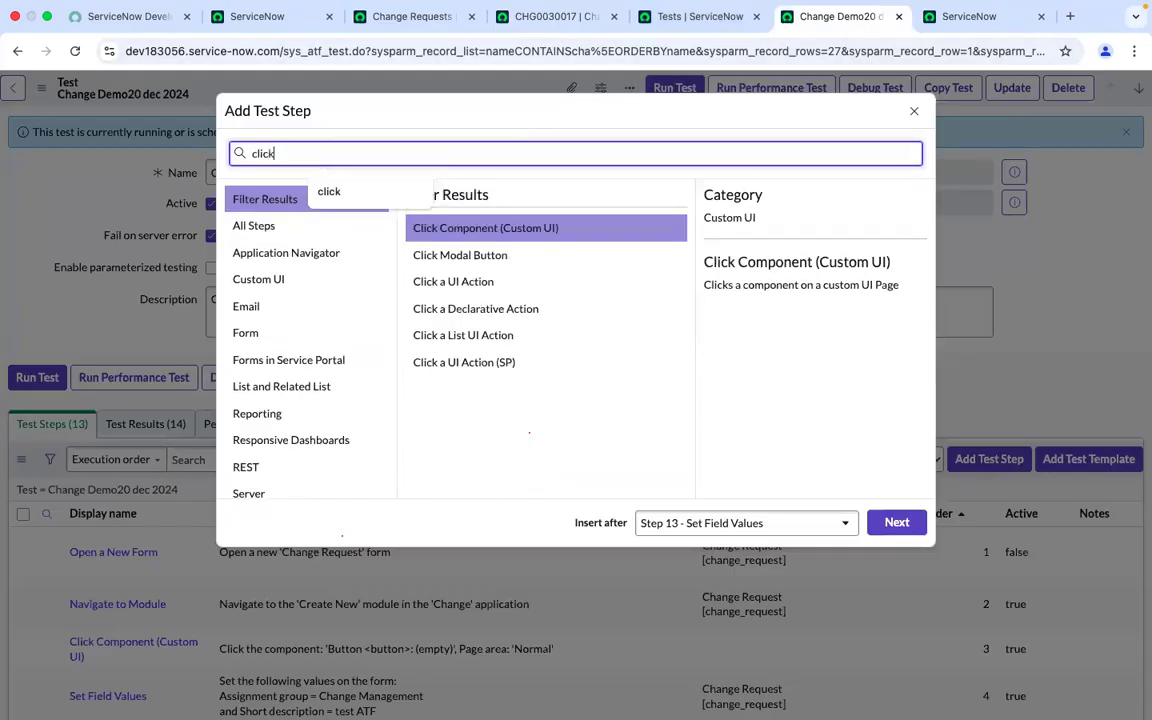
{"action": "type", "text": "ck ui"}
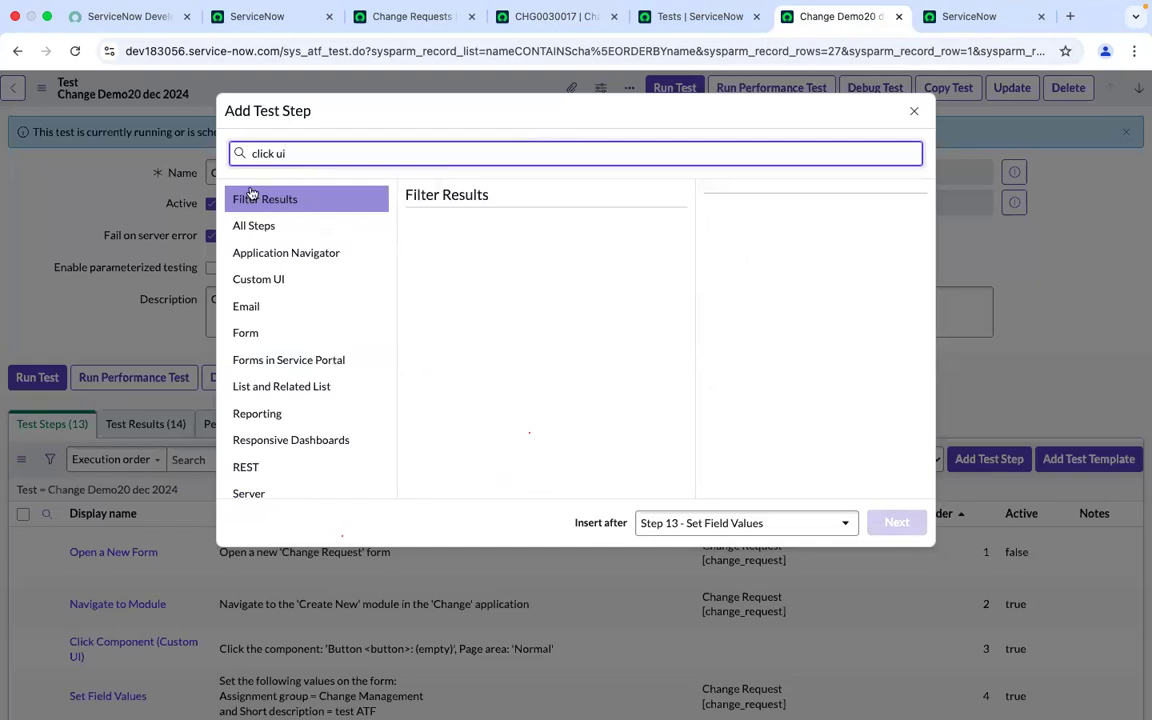
{"action": "key", "text": "BackSpace"}
{"action": "key", "text": "BackSpace"}
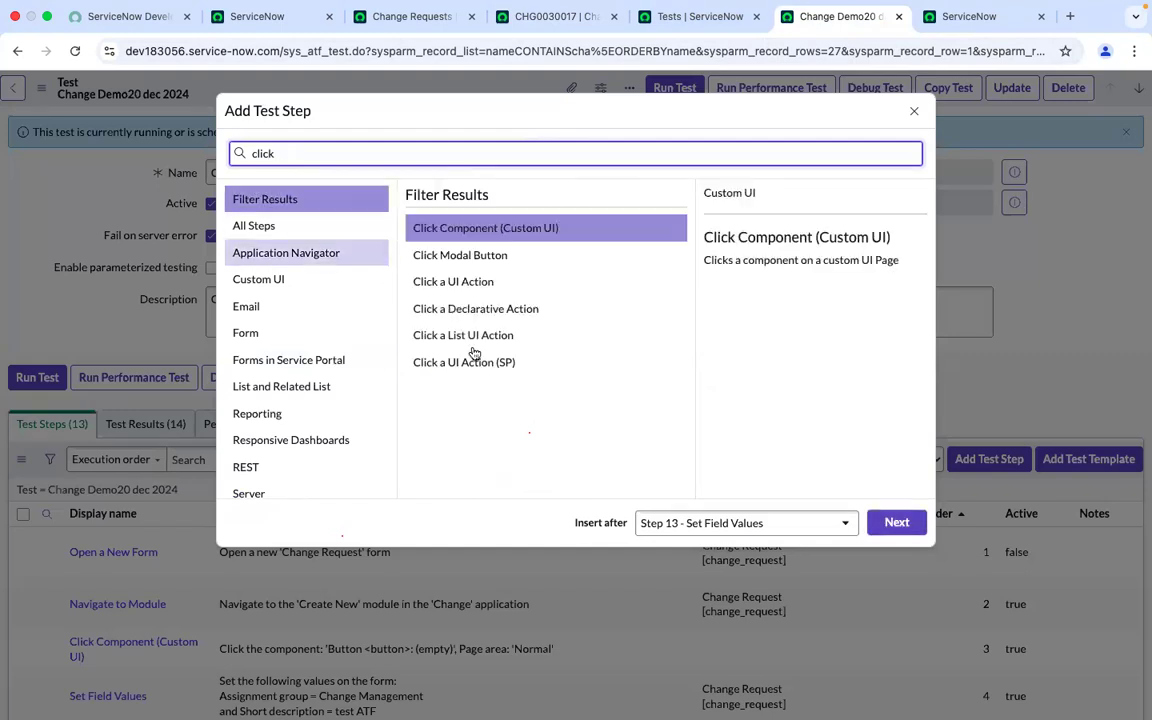
{"action": "left_click", "coordinate": [458, 284]}
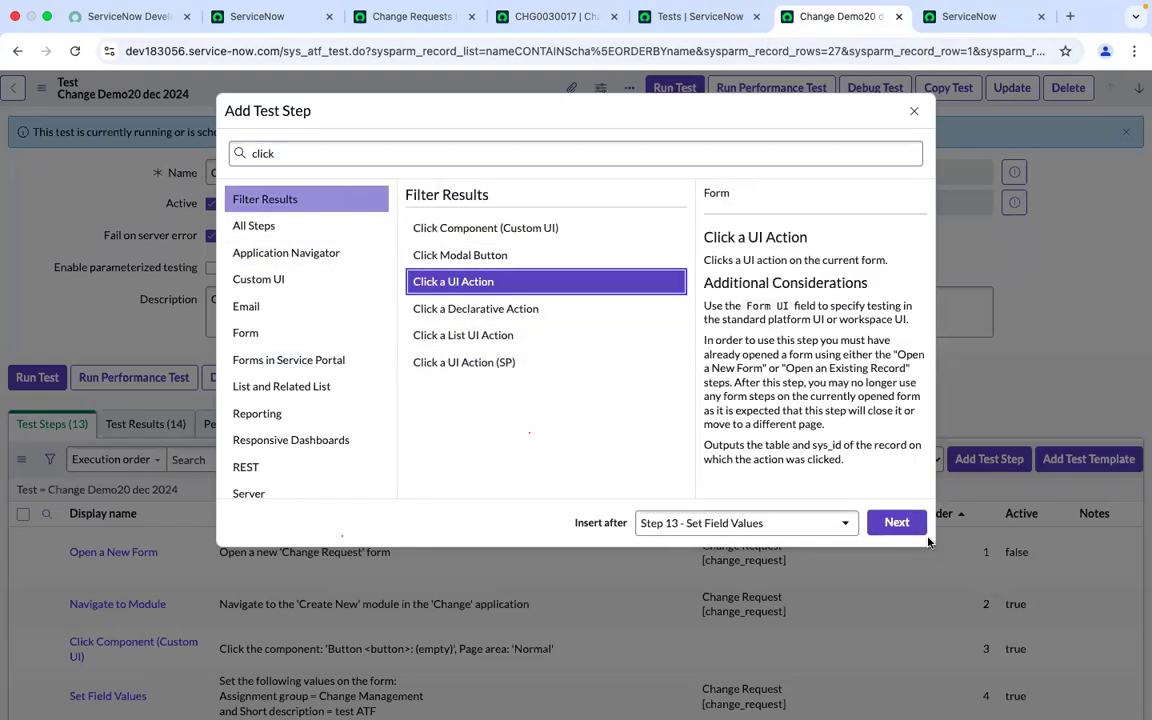
{"action": "left_click", "coordinate": [896, 522]}
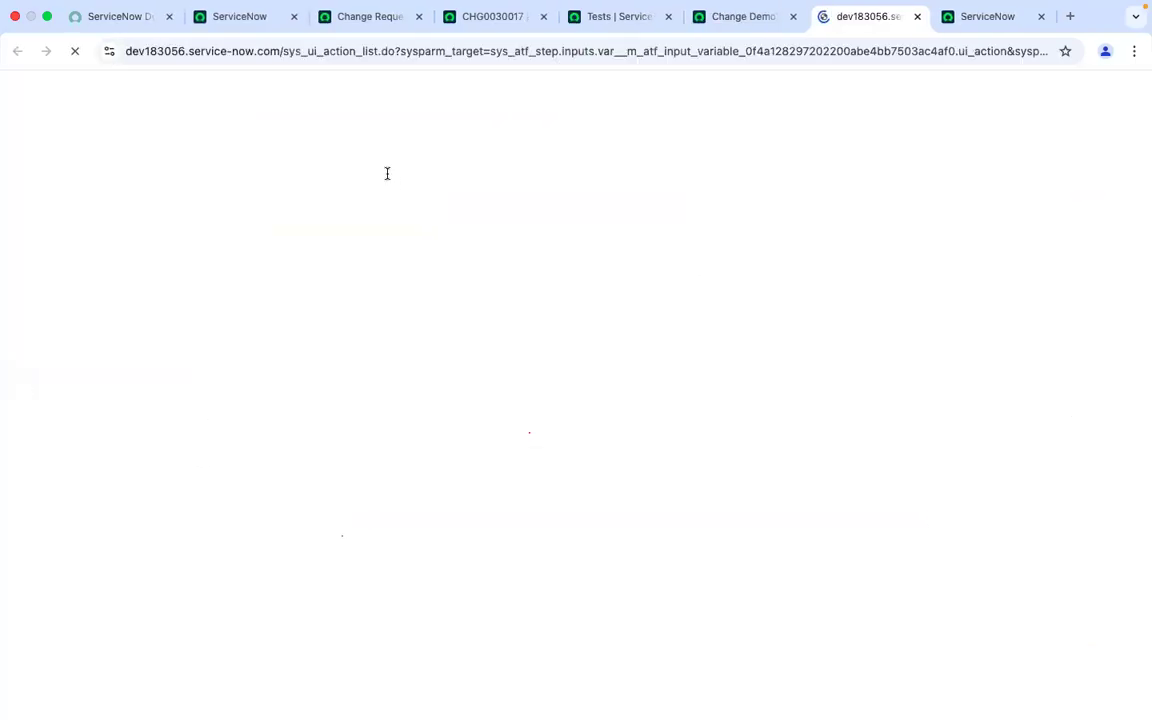
Set the step's UI action to Update on the Change Request form and submit the test step
{"action": "left_click", "coordinate": [134, 172]}
{"action": "type", "text": "update"}
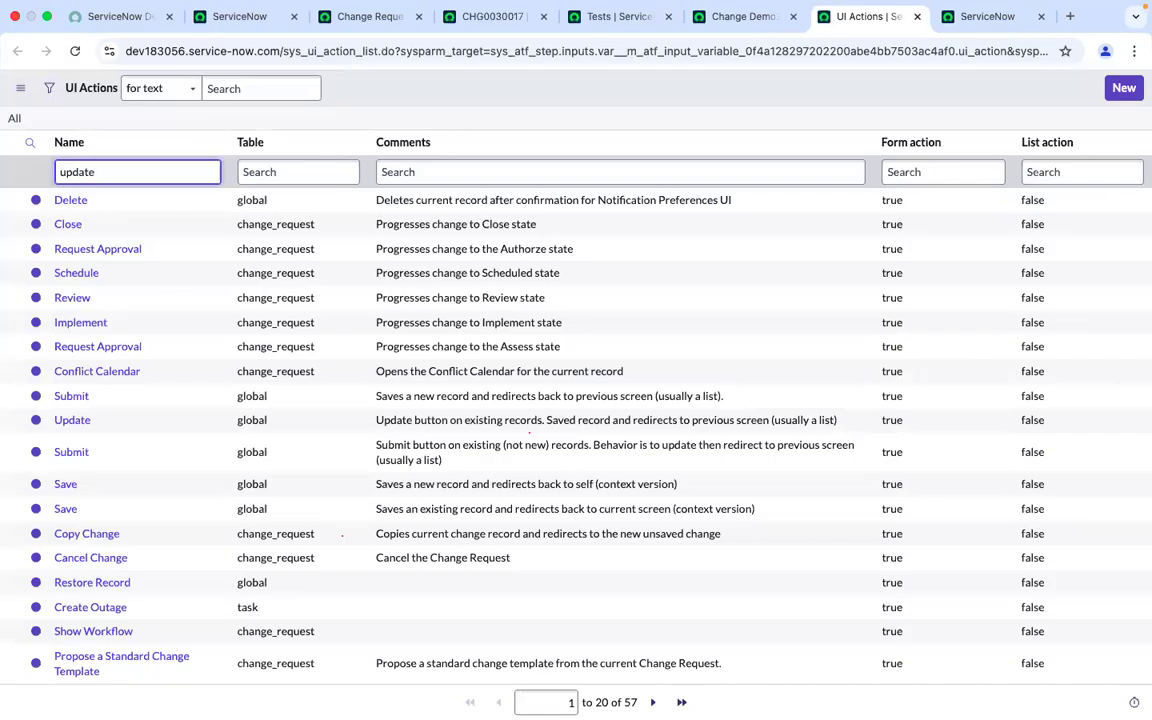
{"action": "key", "text": "Return"}
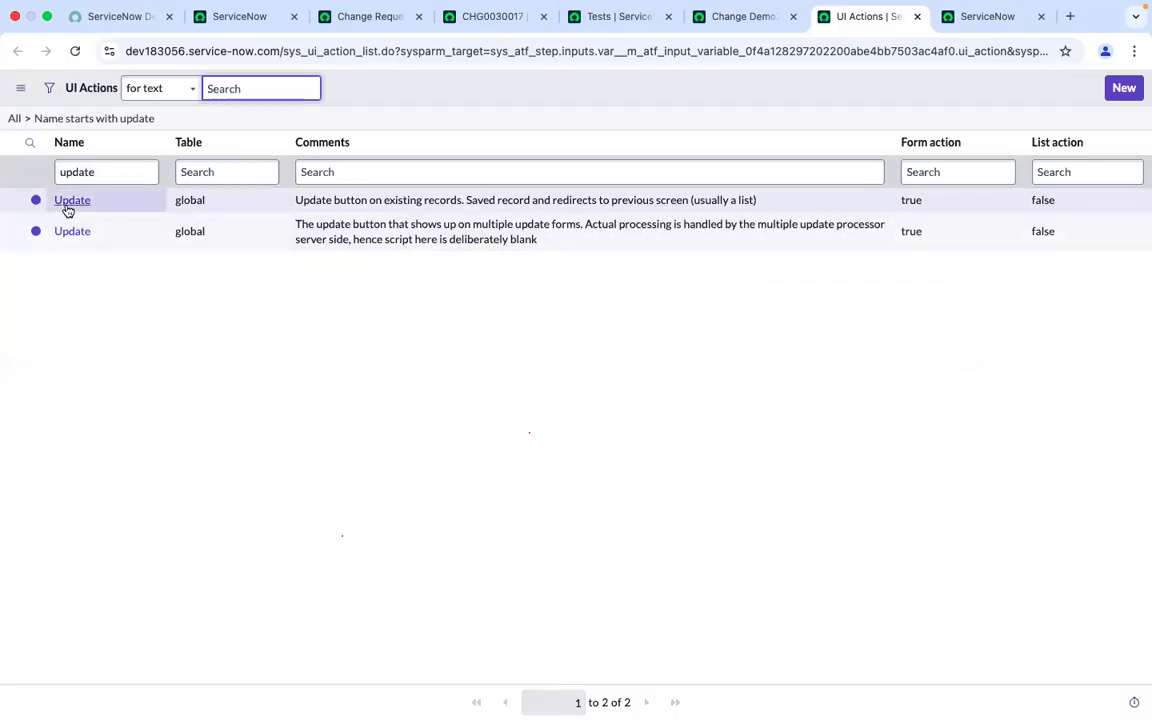
{"action": "left_click", "coordinate": [70, 201]}
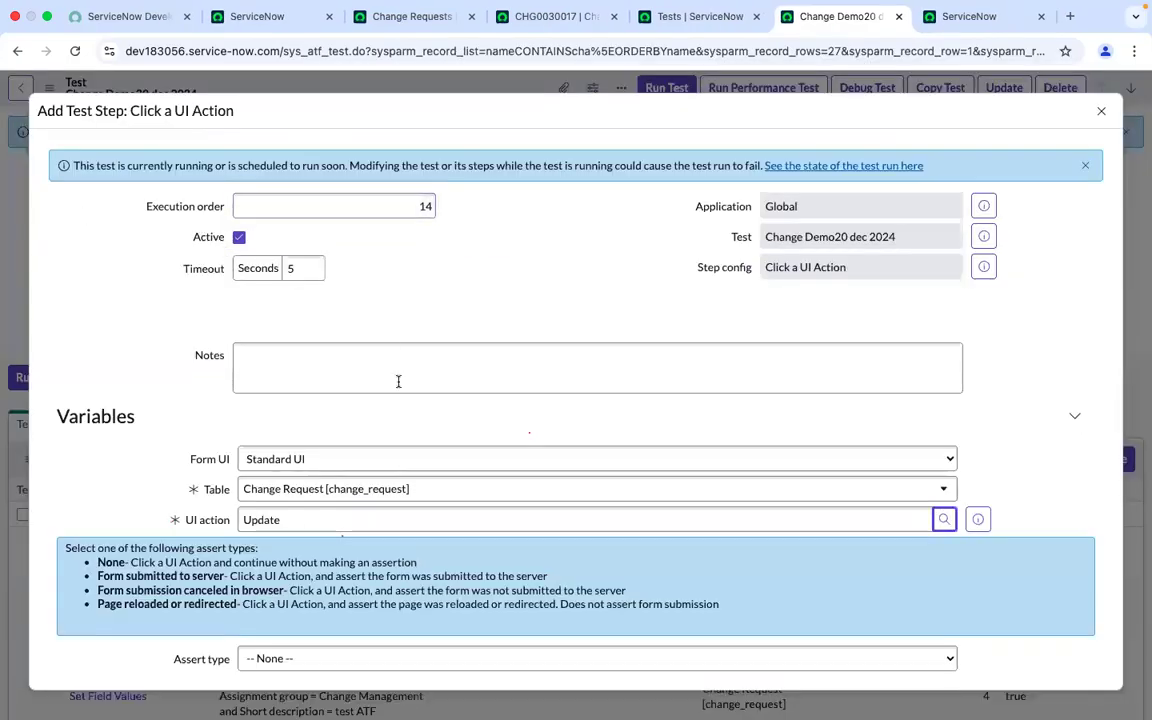
{"action": "scroll", "coordinate": [167, 586], "scroll_direction": "down", "scroll_amount": 3}
{"action": "left_click", "coordinate": [73, 601]}
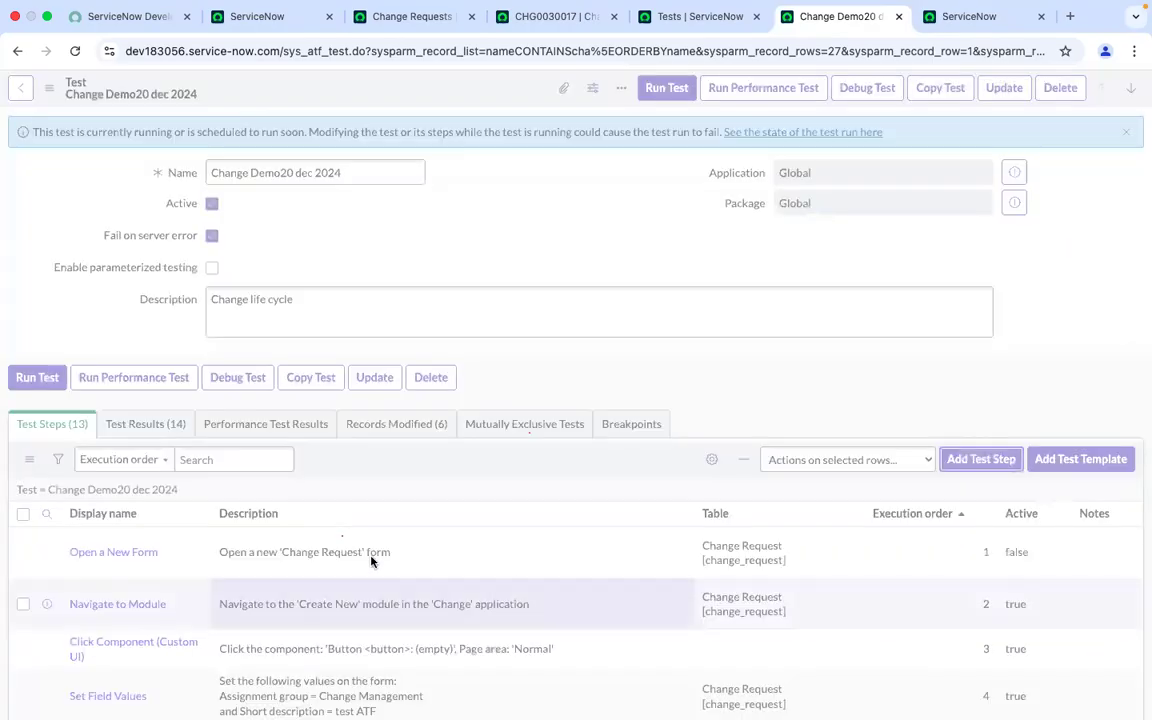
{"action": "scroll", "coordinate": [372, 556], "scroll_direction": "down", "scroll_amount": 10}
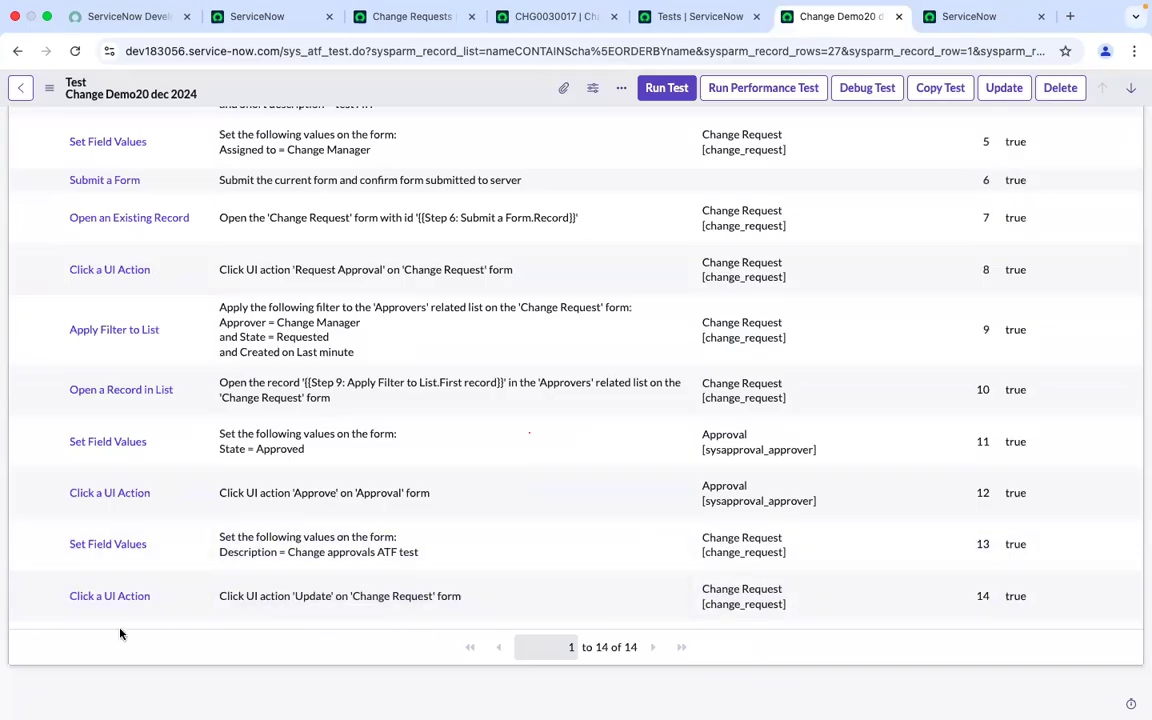
Save change request CHG0030017 and close the tab it redirects to
{"action": "left_click", "coordinate": [560, 18]}
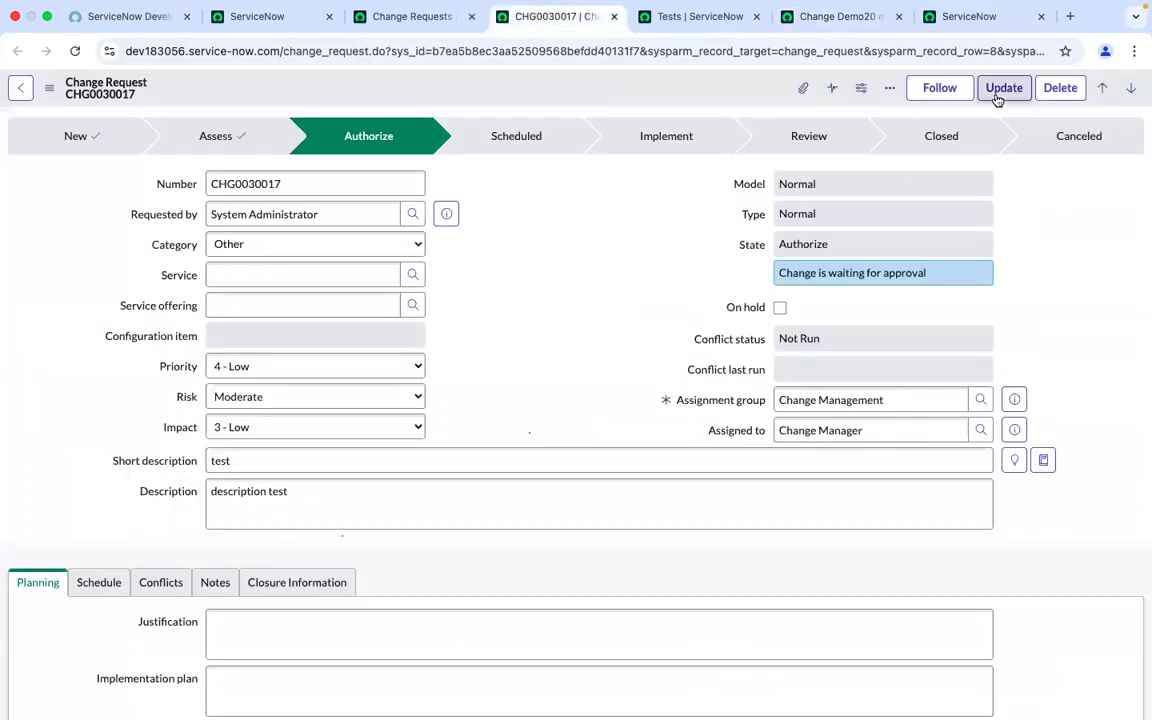
{"action": "left_click", "coordinate": [998, 92]}
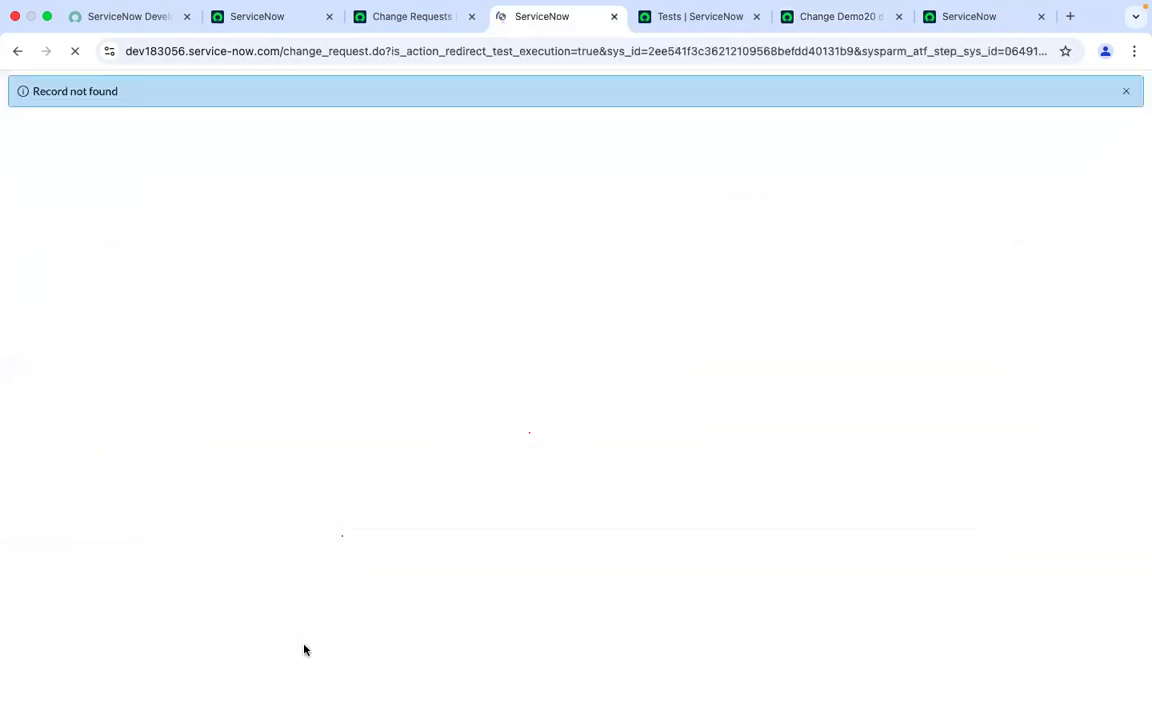
{"action": "left_click", "coordinate": [615, 18]}
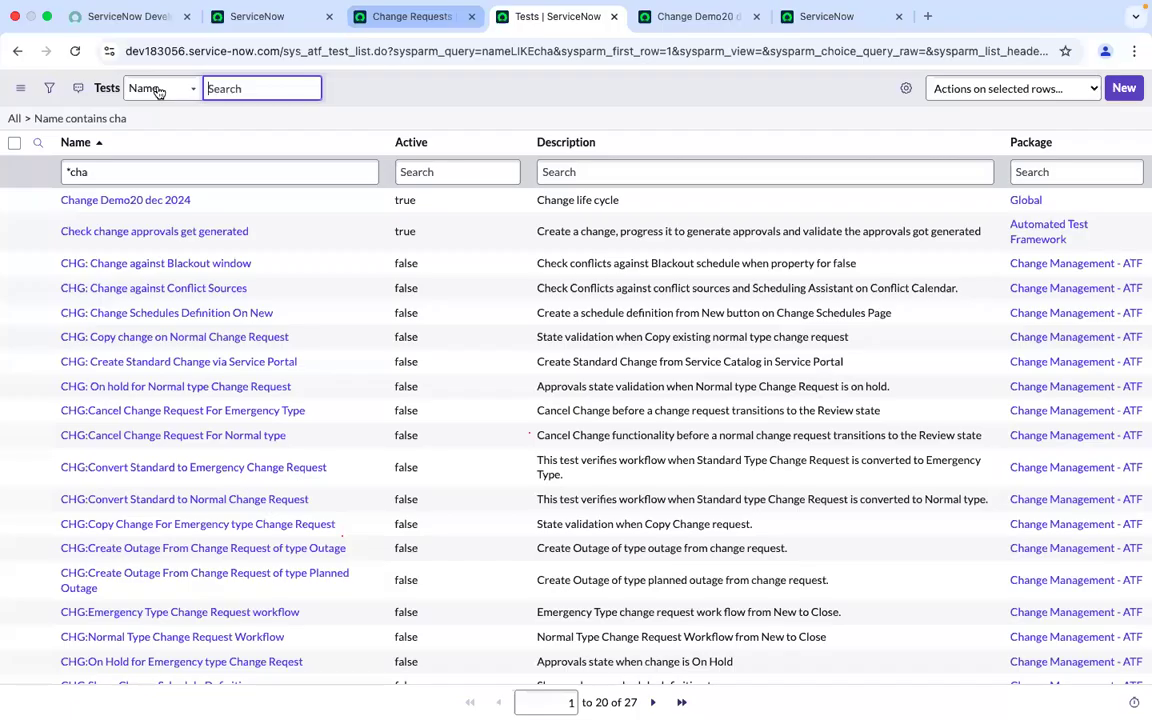
Open CHG0030017 from the Change Requests list and return to the test record
{"action": "key", "text": "ctrl+shift+Tab"}
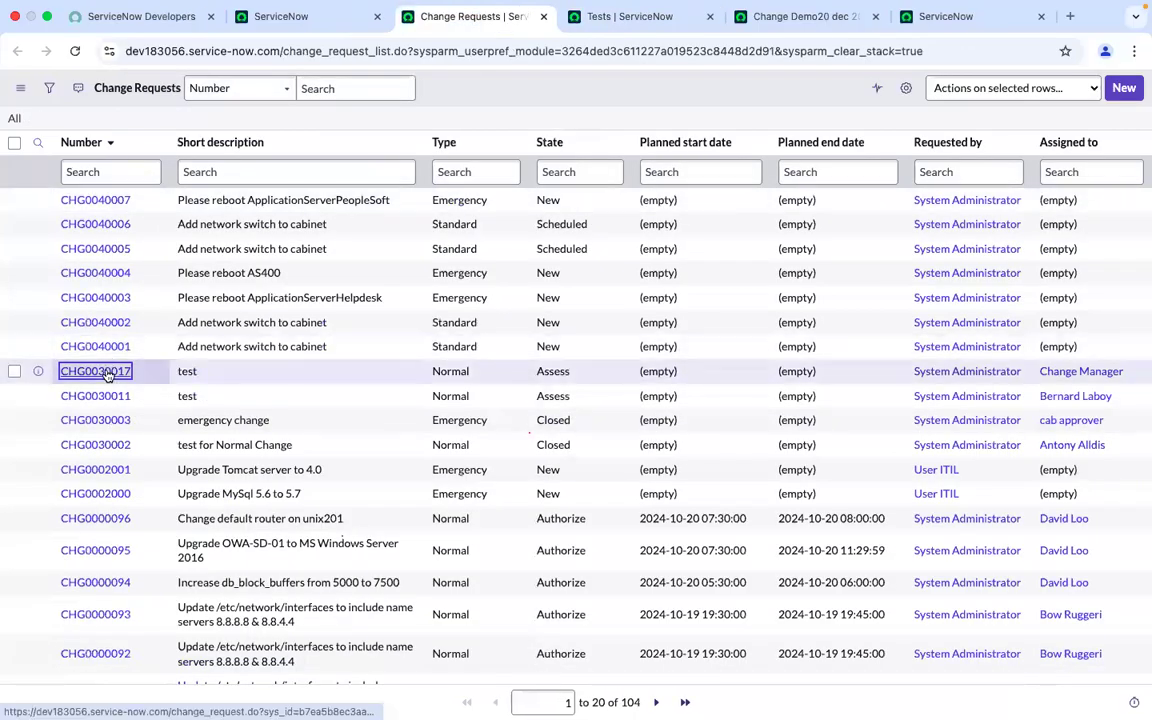
{"action": "left_click", "coordinate": [108, 372], "text": "super"}
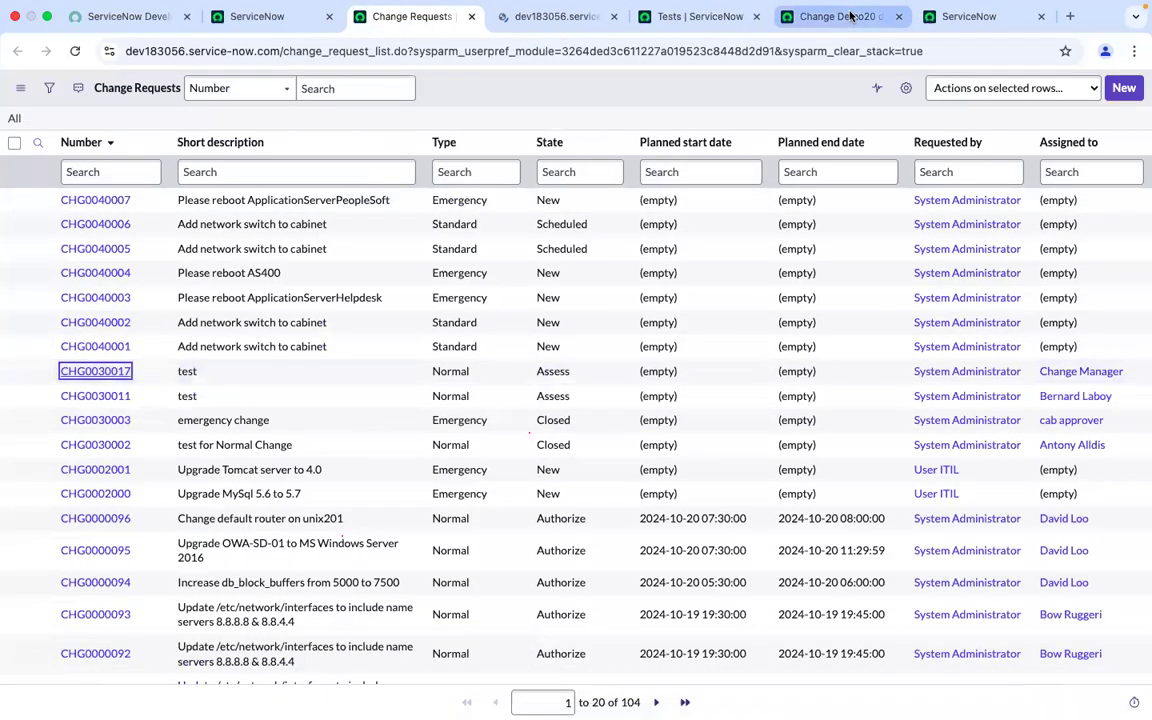
{"action": "left_click", "coordinate": [850, 17]}
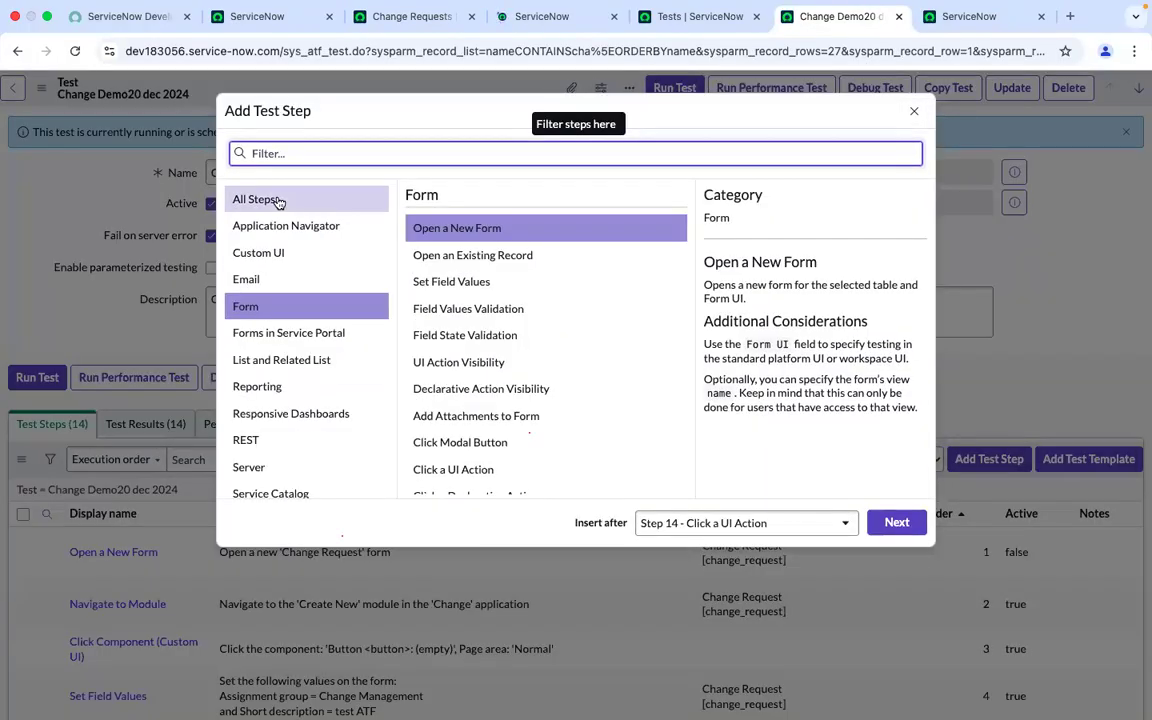
Add a new Open an Existing Record test step inserted after step 14
{"action": "left_click", "coordinate": [279, 200]}
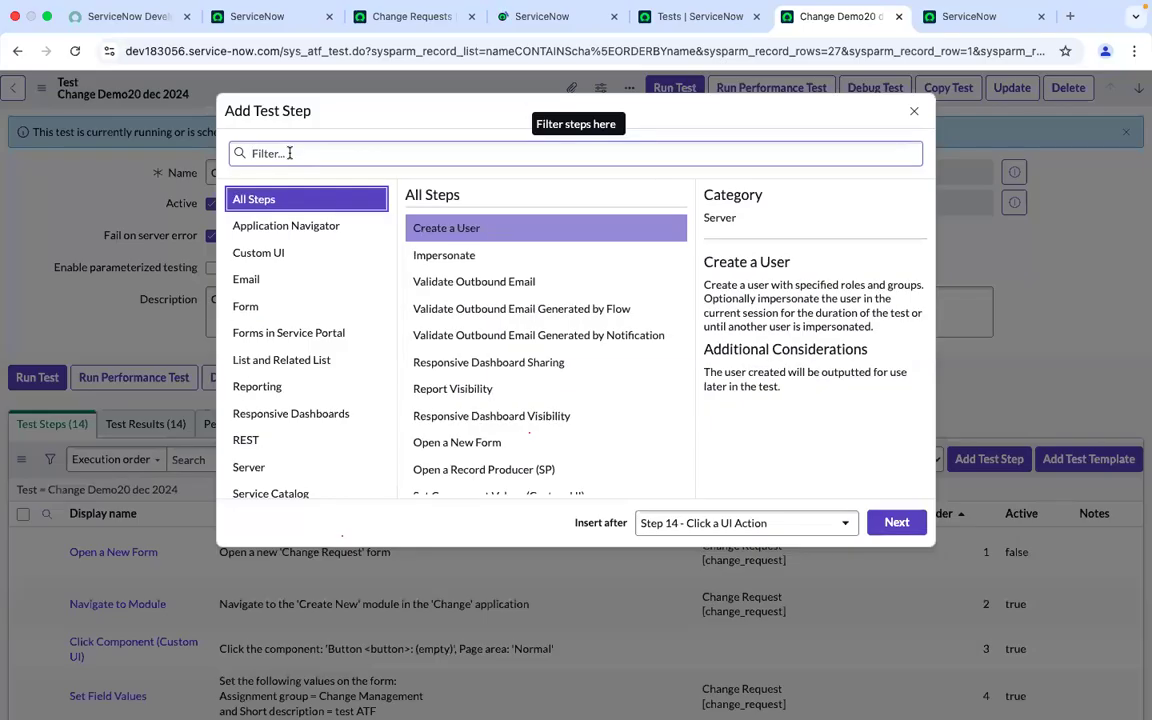
{"action": "left_click", "coordinate": [290, 153]}
{"action": "type", "text": "op"}
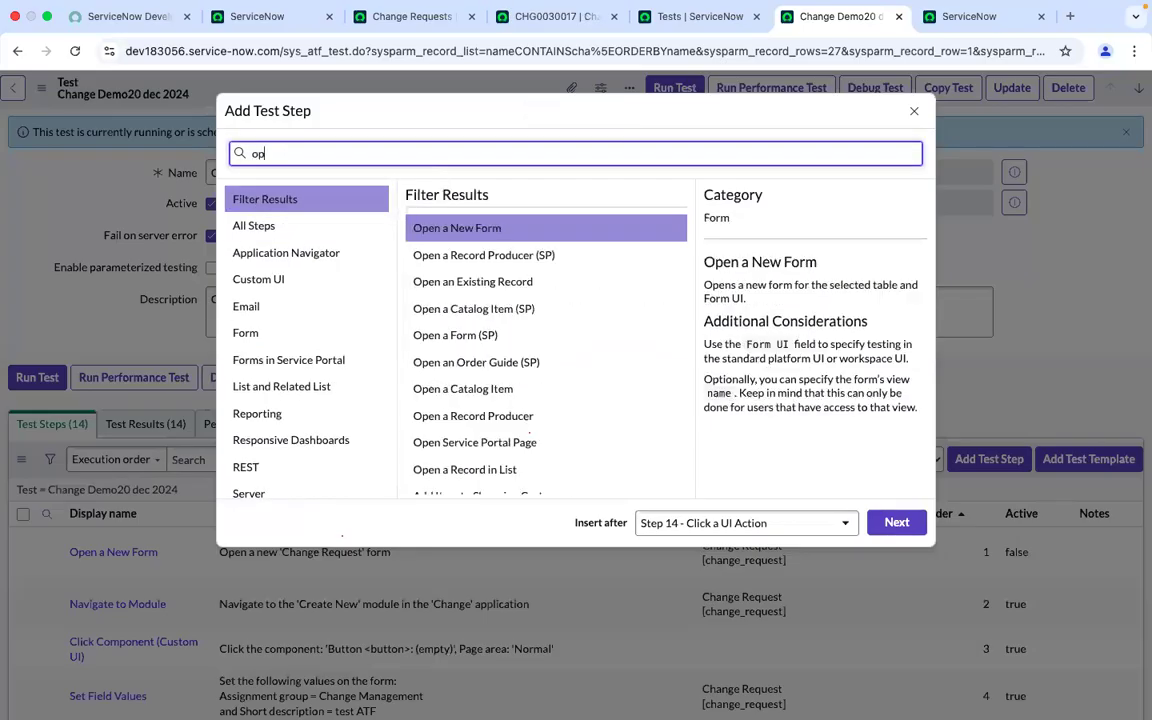
{"action": "type", "text": "en an"}
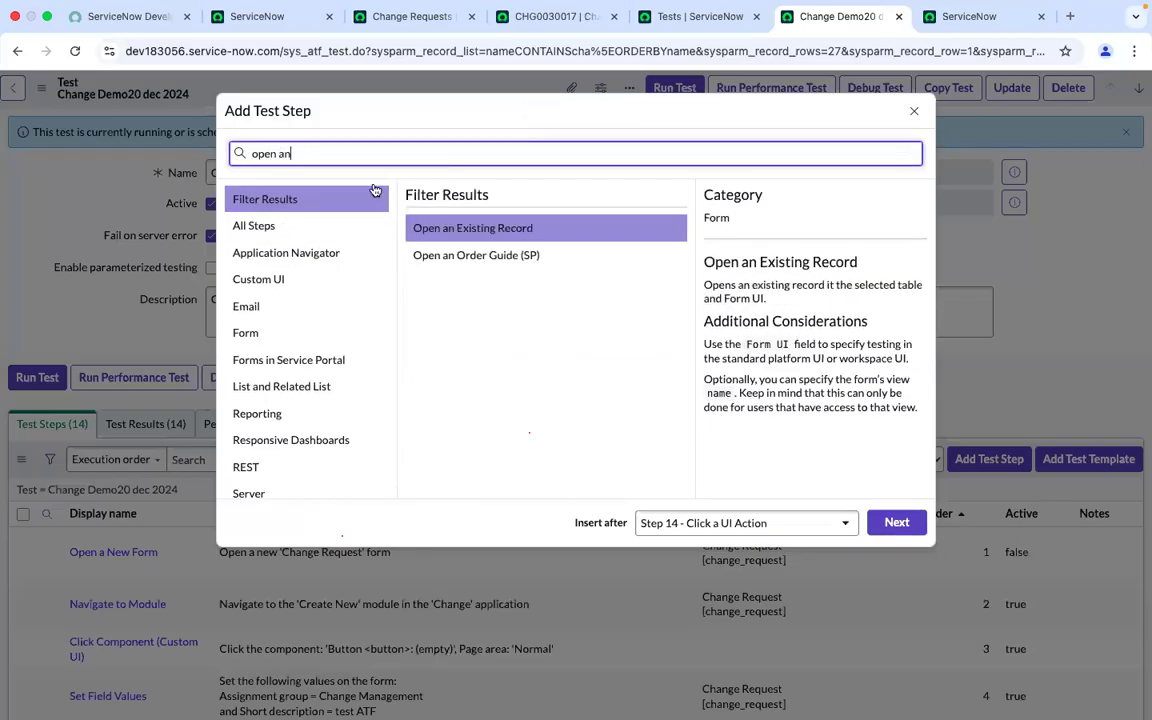
{"action": "left_click", "coordinate": [485, 236]}
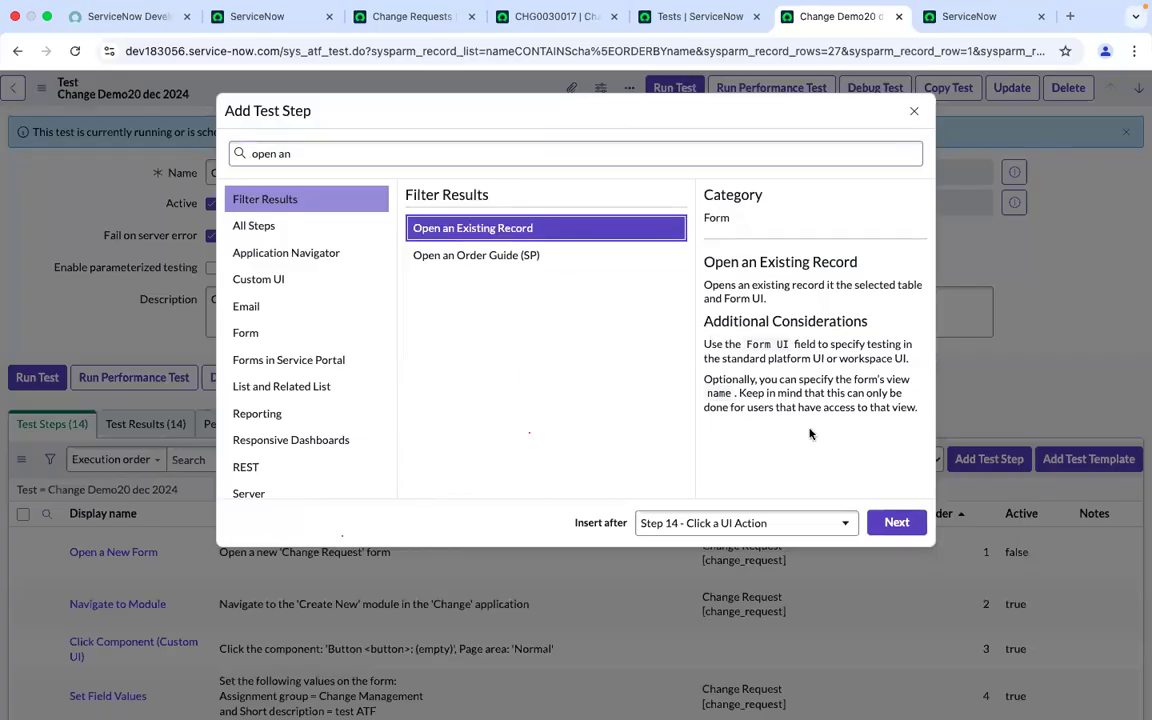
{"action": "left_click", "coordinate": [889, 525]}
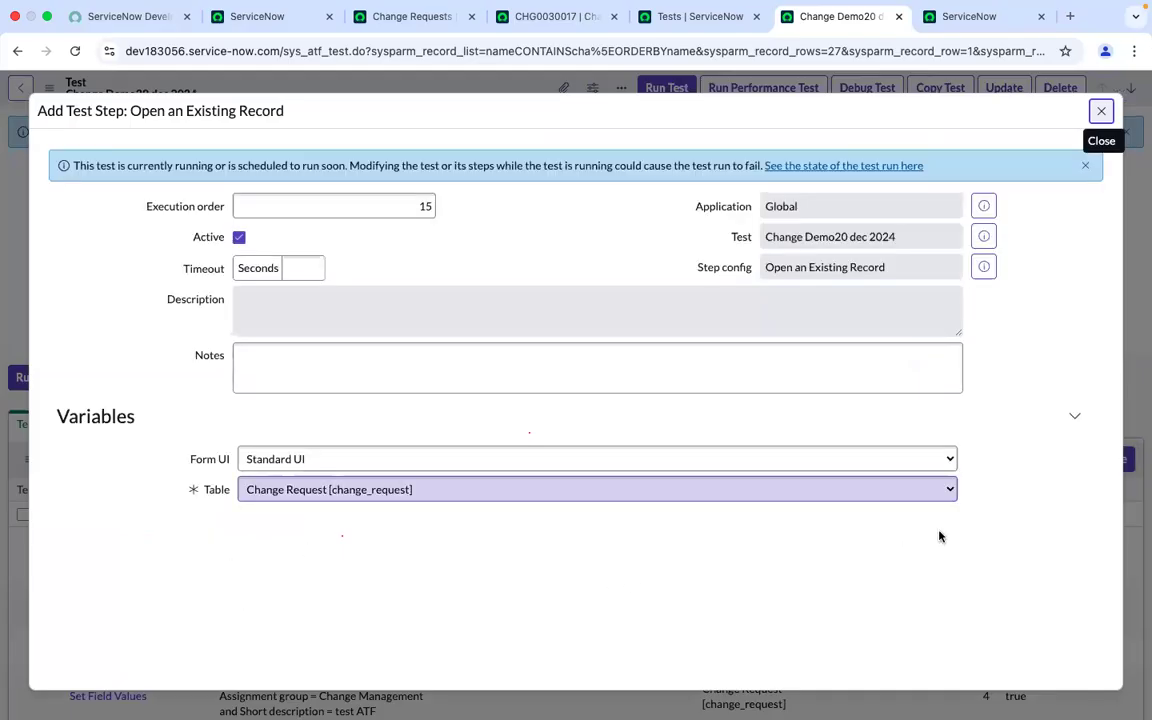
Set the step's Record to the data pill Step 14: Click a UI Action > Record and submit the test step
{"action": "scroll", "coordinate": [634, 438], "scroll_direction": "down", "scroll_amount": 2}
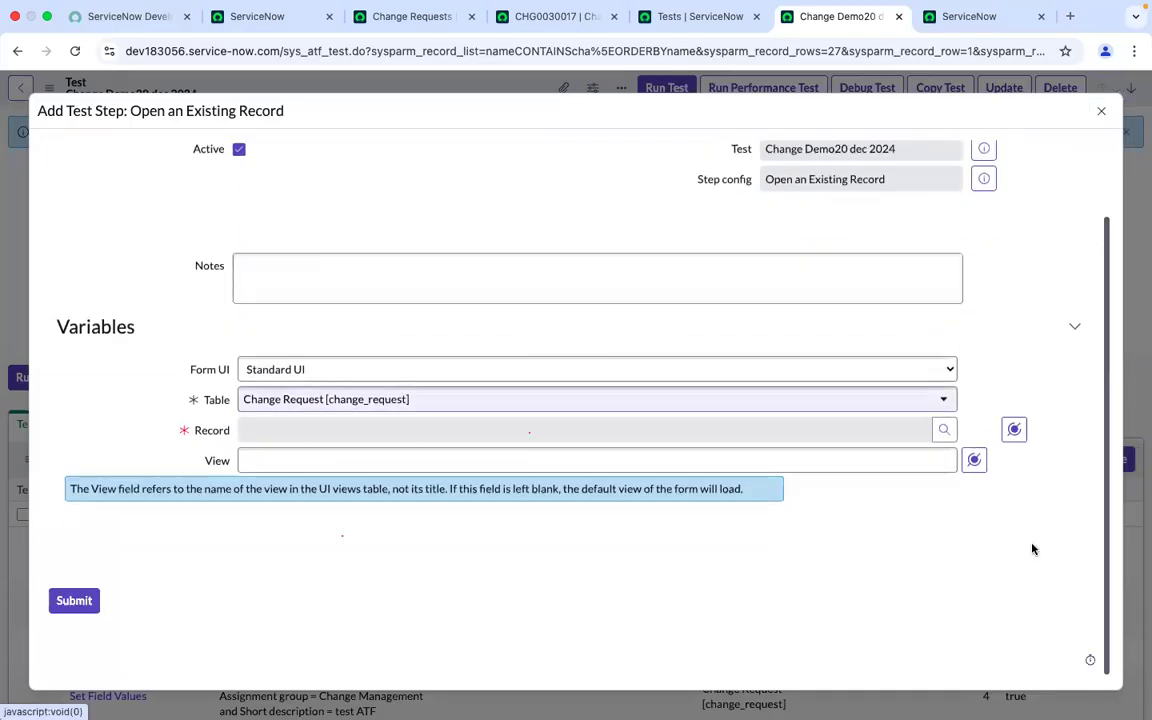
{"action": "left_click", "coordinate": [1014, 430]}
{"action": "left_click", "coordinate": [934, 587]}
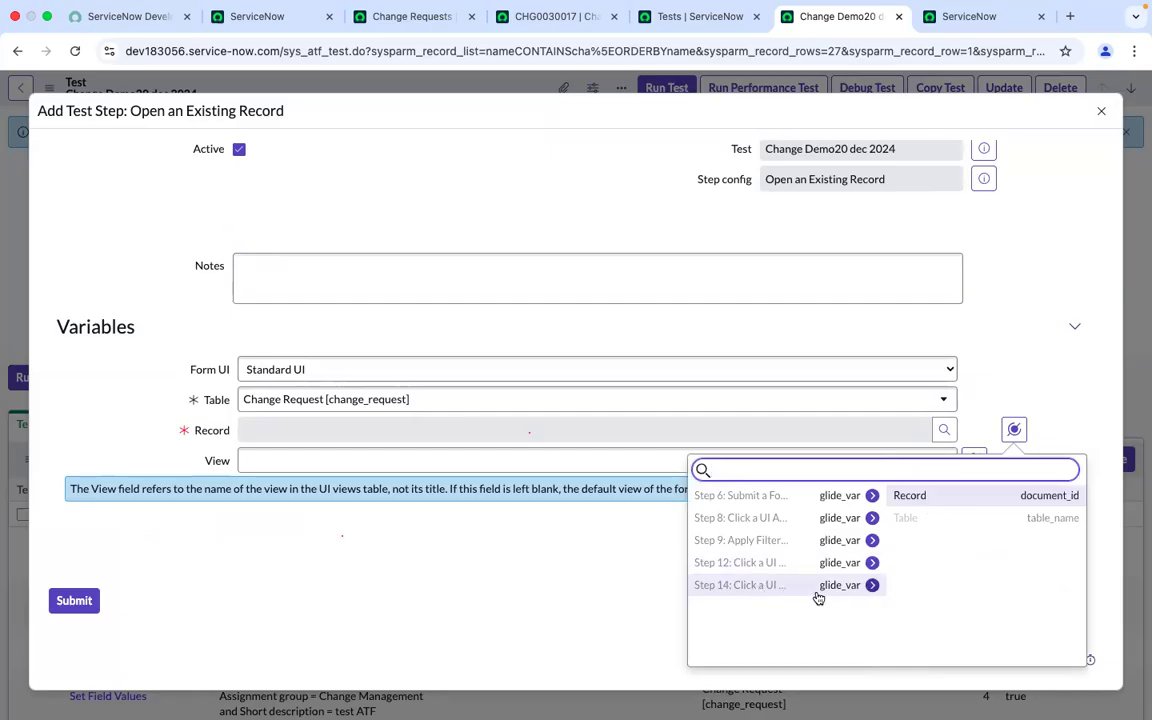
{"action": "left_click", "coordinate": [910, 496]}
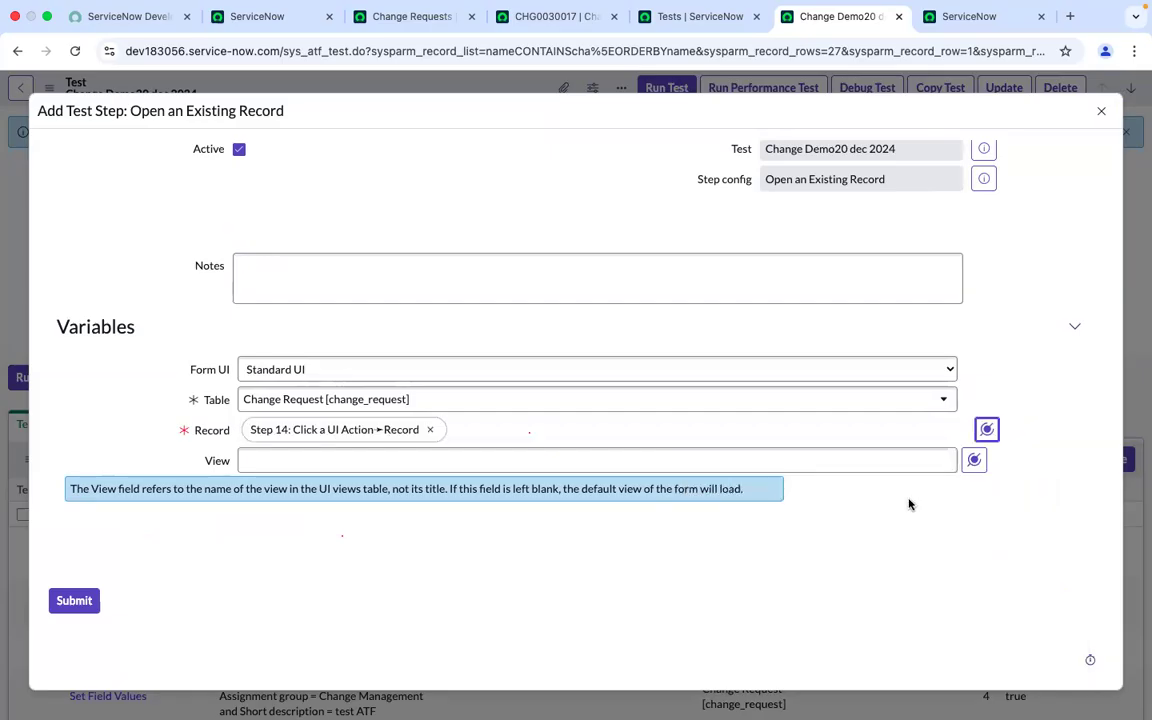
{"action": "left_click", "coordinate": [82, 601]}
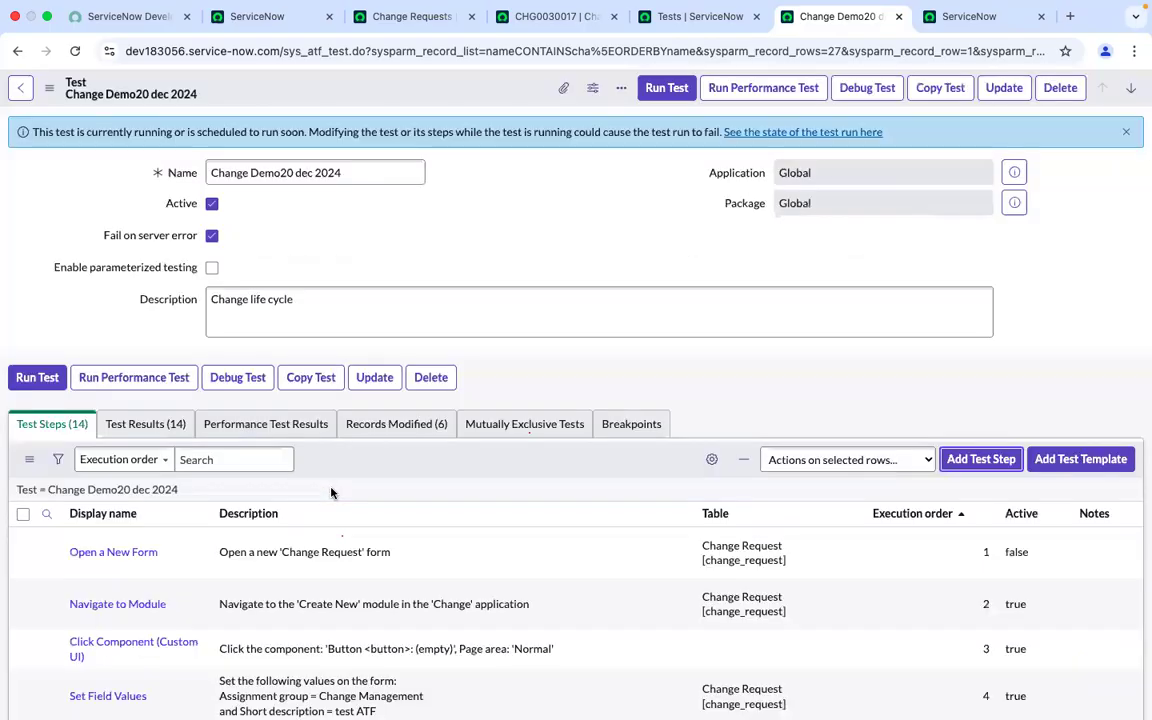
Review the test's step list, then switch to the CHG0030017 tab and examine its Approvers related list
{"action": "scroll", "coordinate": [534, 549], "scroll_direction": "down", "scroll_amount": 10}
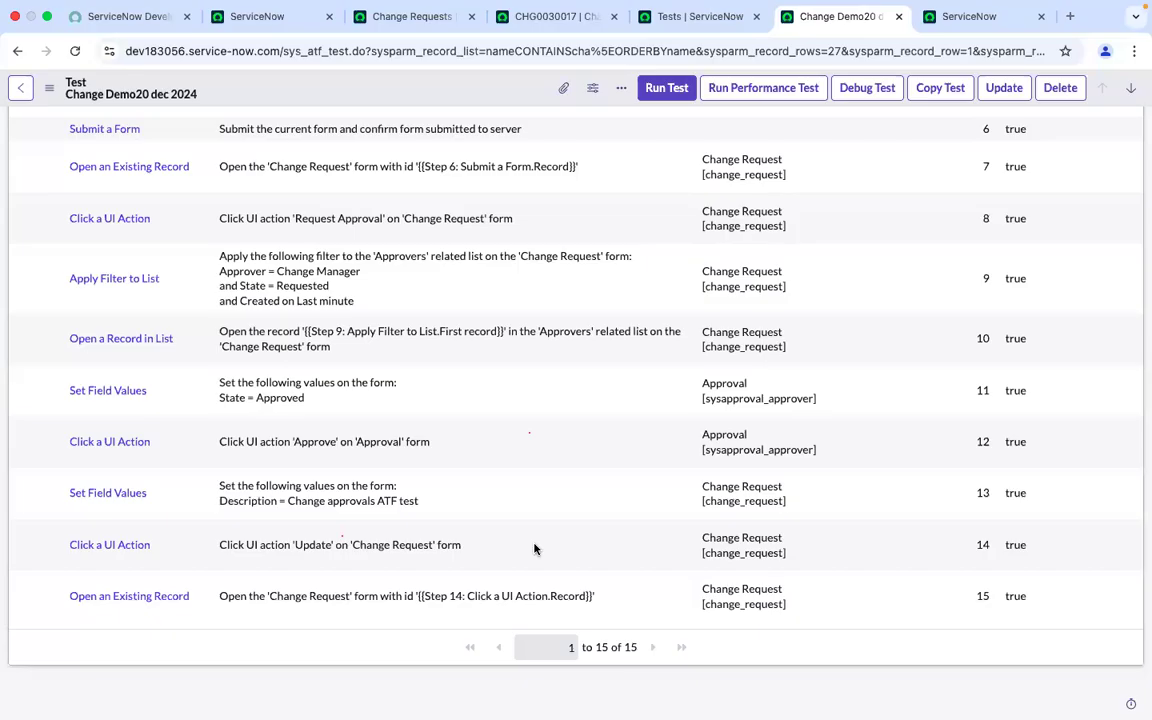
{"action": "scroll", "coordinate": [535, 548], "scroll_direction": "up", "scroll_amount": 15}
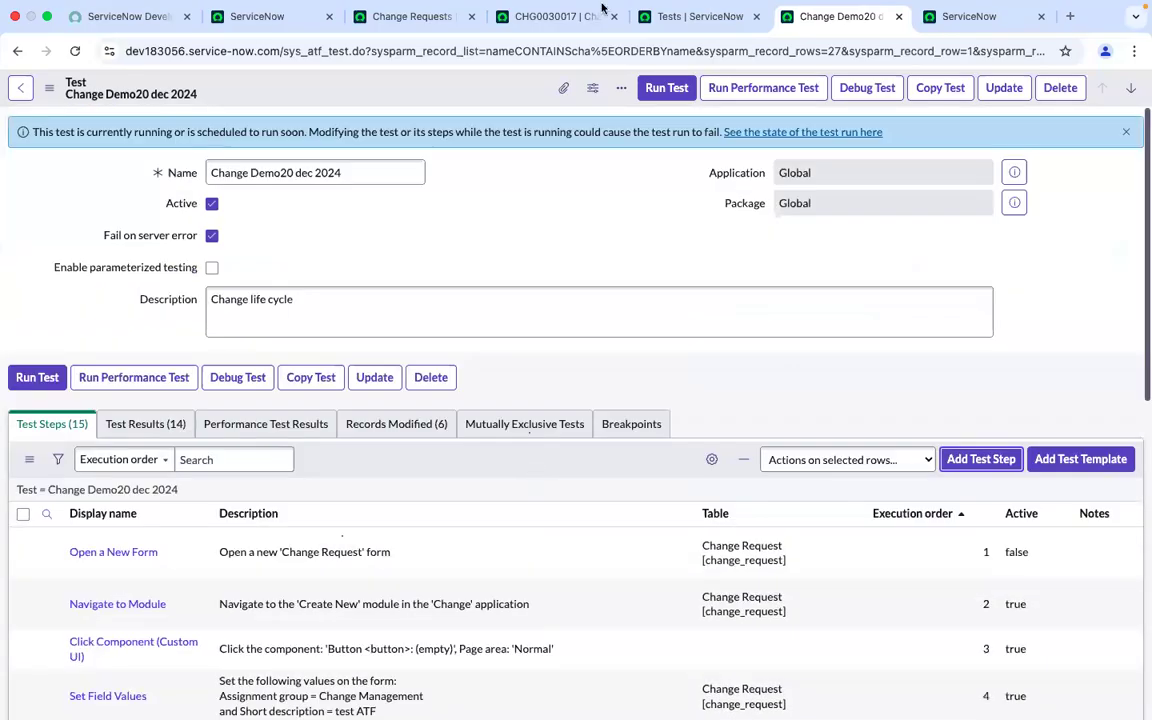
{"action": "left_click", "coordinate": [547, 18]}
{"action": "scroll", "coordinate": [560, 357], "scroll_direction": "down", "scroll_amount": 15}
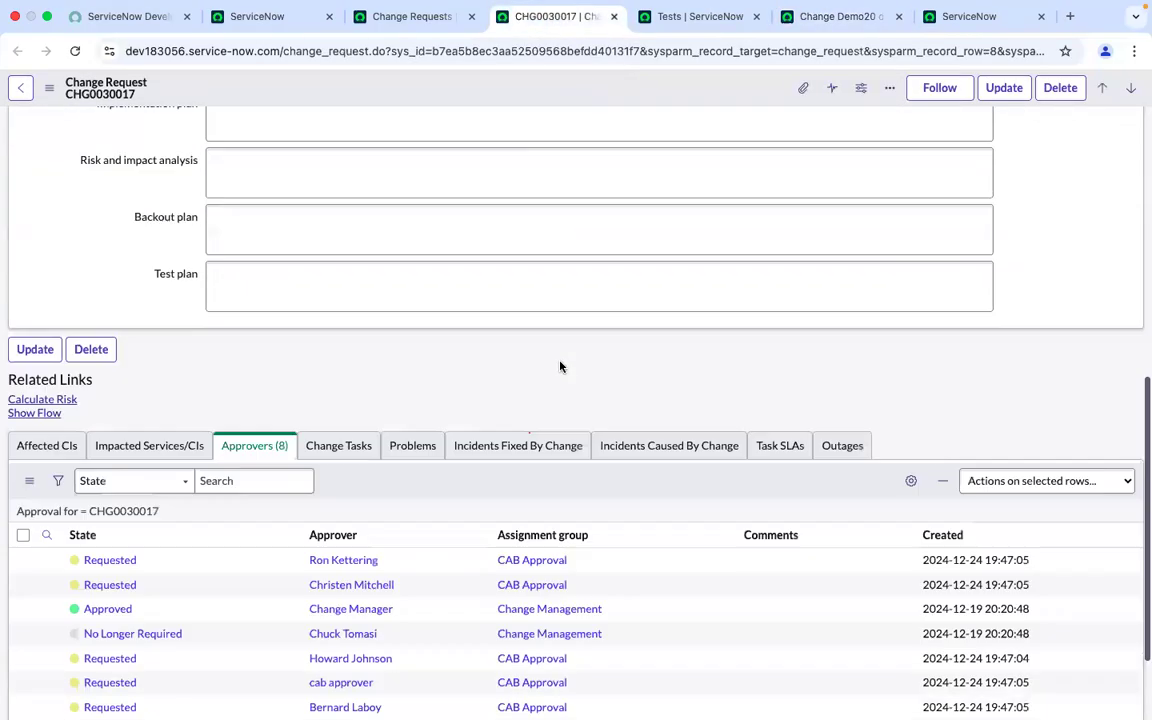
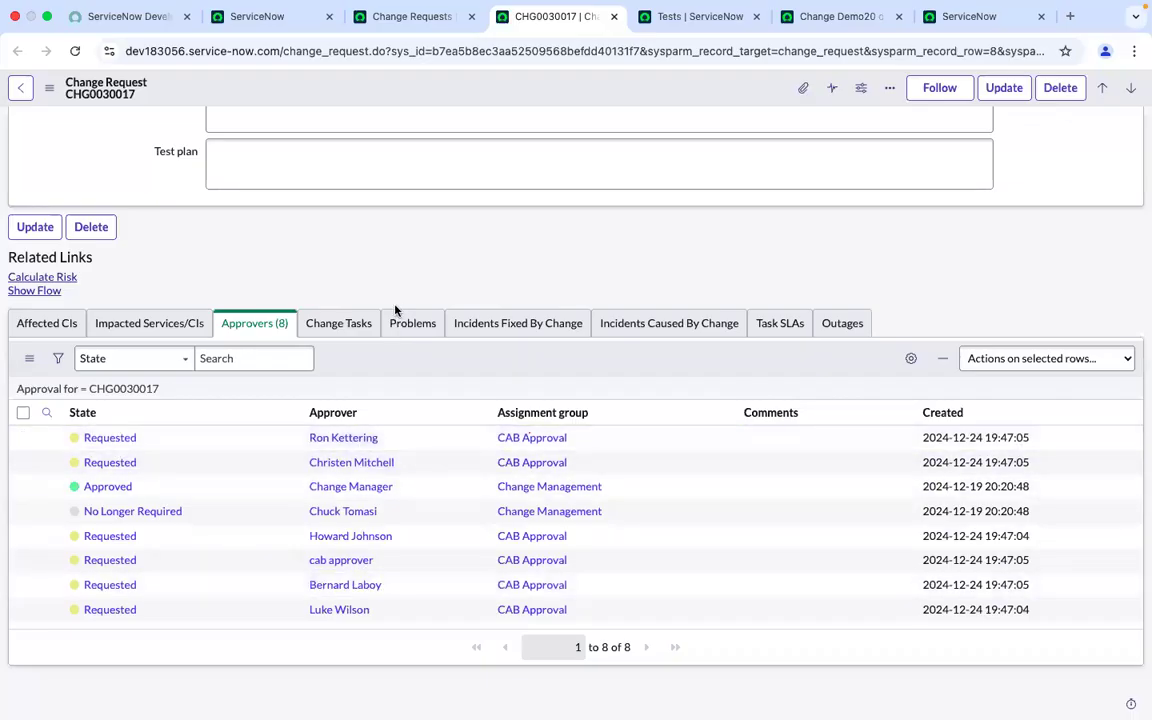
Compare the CHG0030017 Approvers related list with the test's step list, switching between their tabs
{"action": "scroll", "coordinate": [396, 311], "scroll_direction": "up", "scroll_amount": 8}
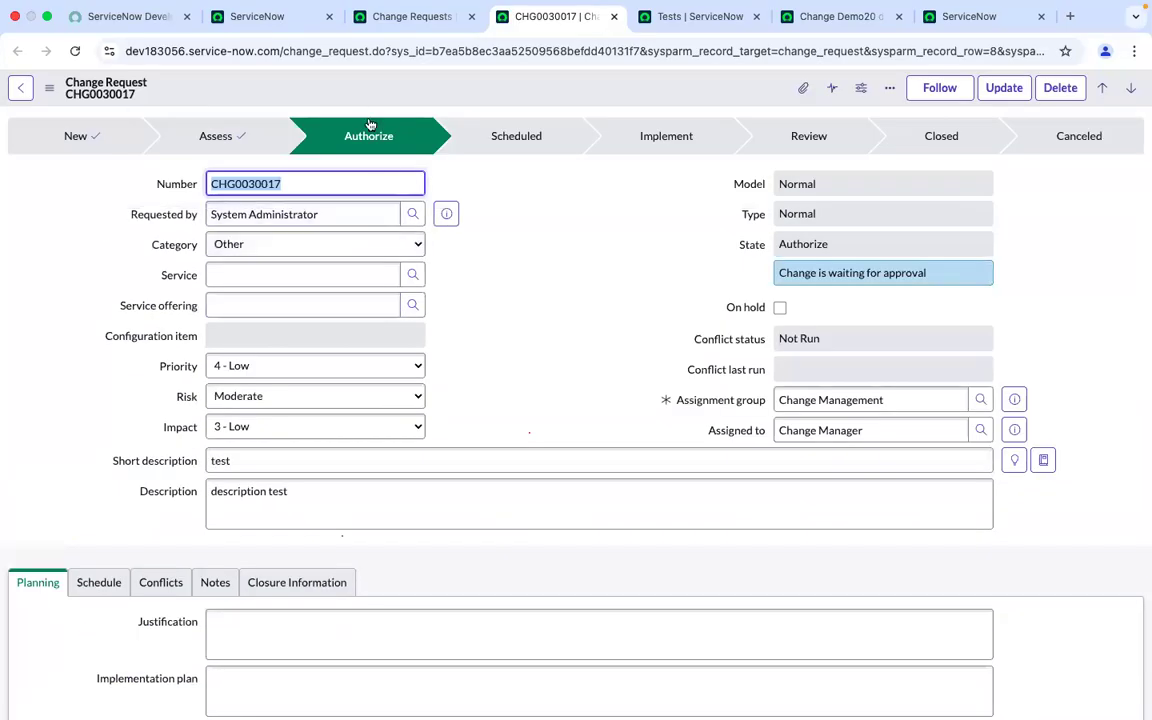
{"action": "scroll", "coordinate": [501, 187], "scroll_direction": "down", "scroll_amount": 10}
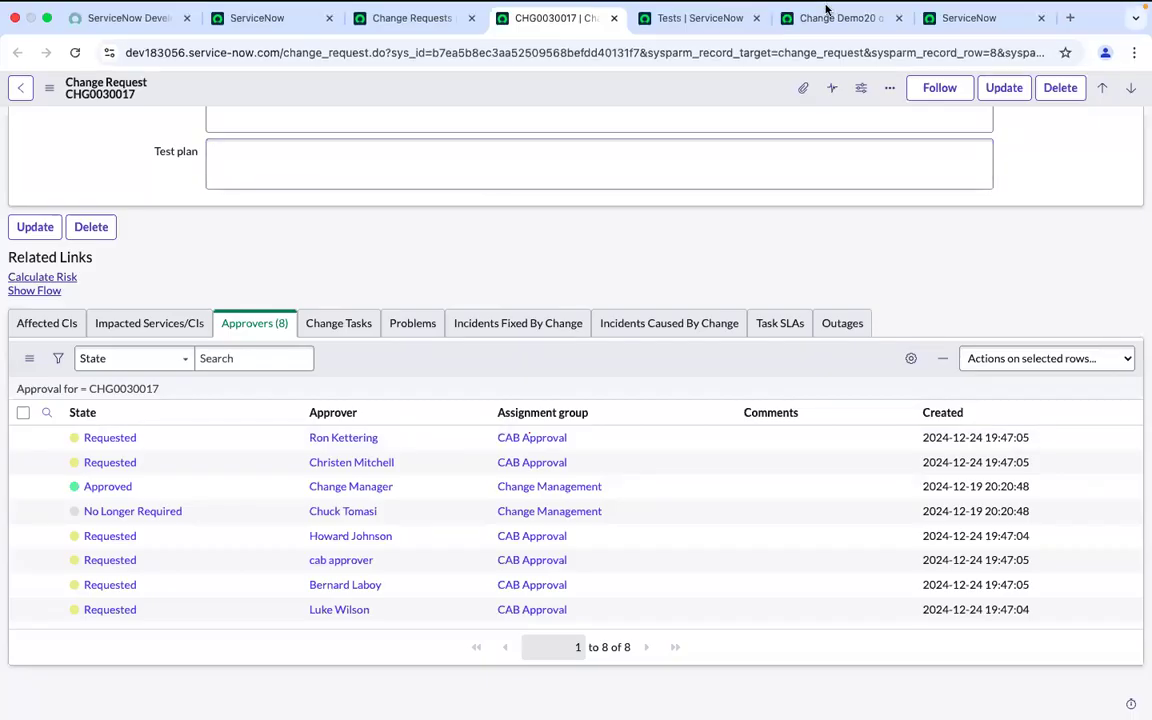
{"action": "left_click", "coordinate": [850, 47]}
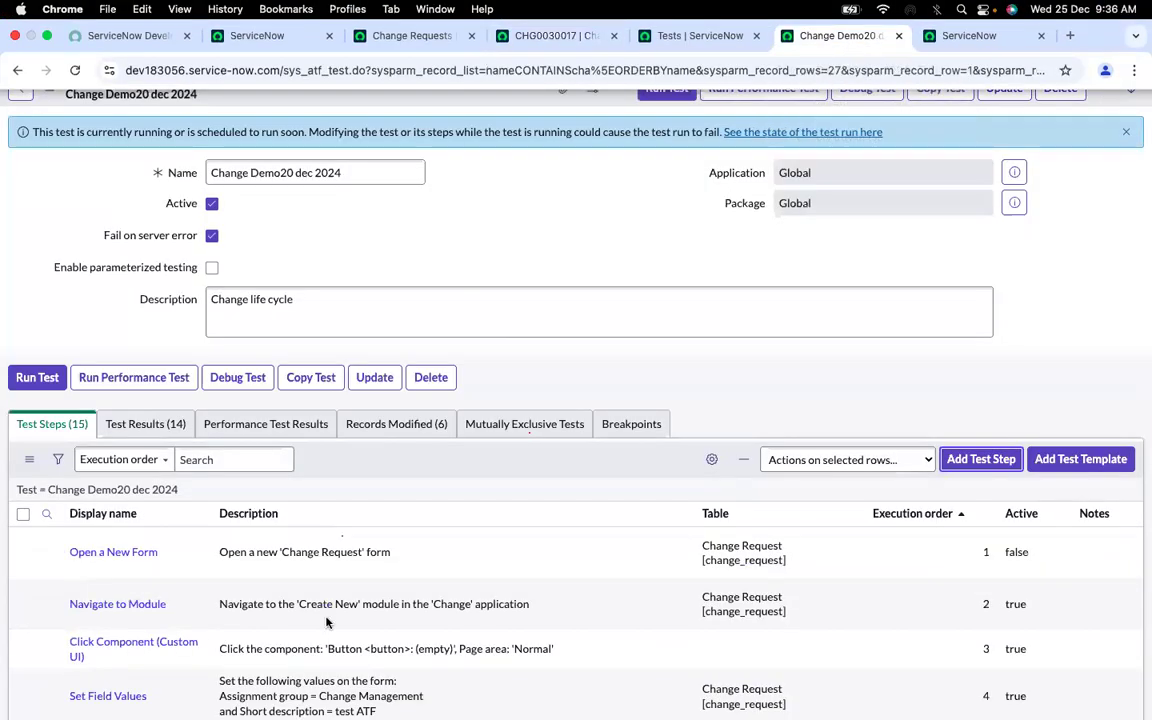
{"action": "scroll", "coordinate": [320, 628], "scroll_direction": "down", "scroll_amount": 7}
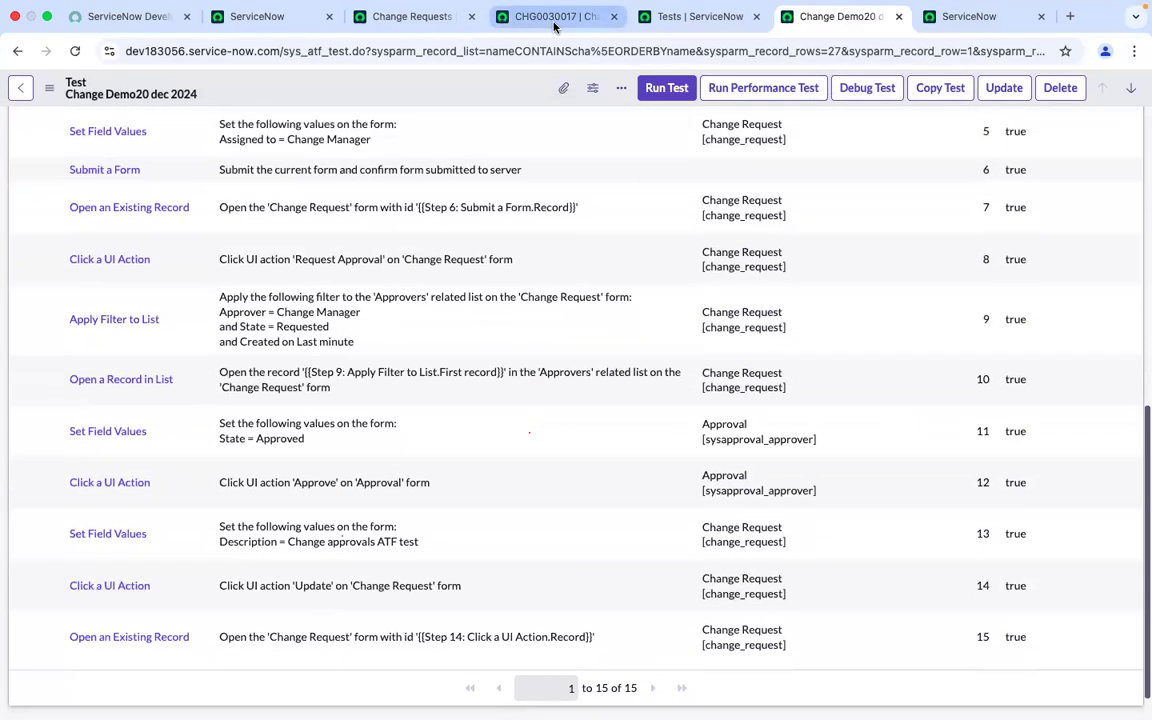
{"action": "left_click", "coordinate": [545, 16]}
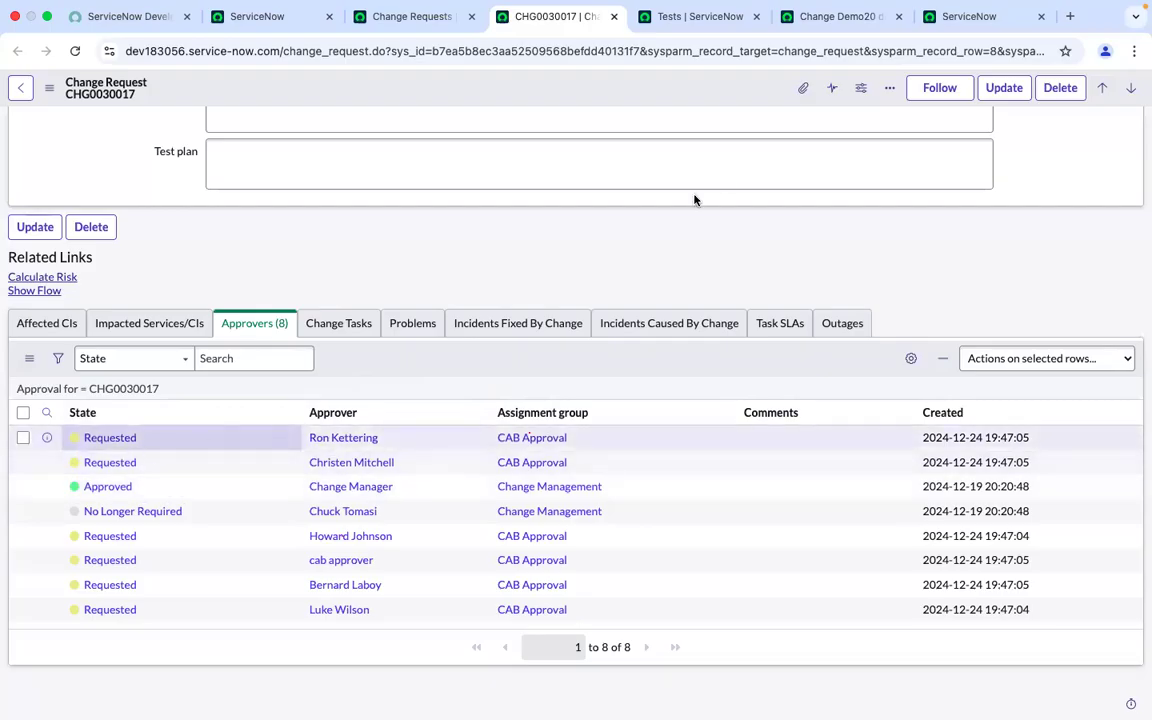
{"action": "left_click", "coordinate": [797, 16]}
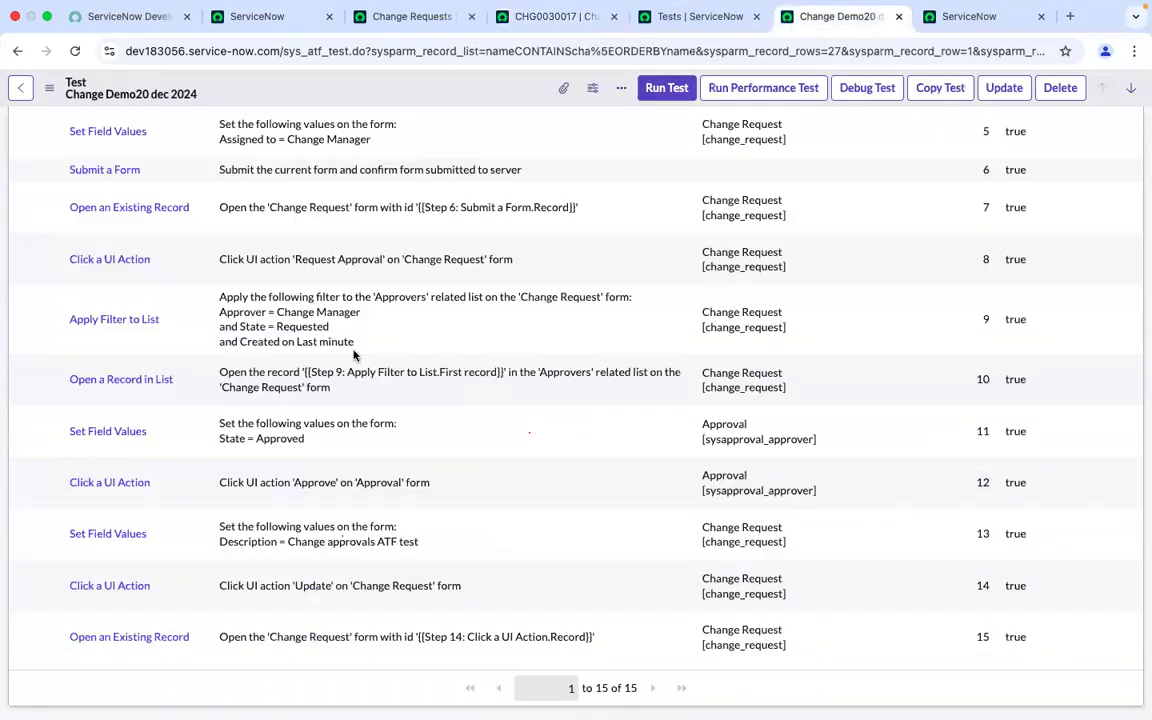
{"action": "scroll", "coordinate": [110, 470], "scroll_direction": "up", "scroll_amount": 1}
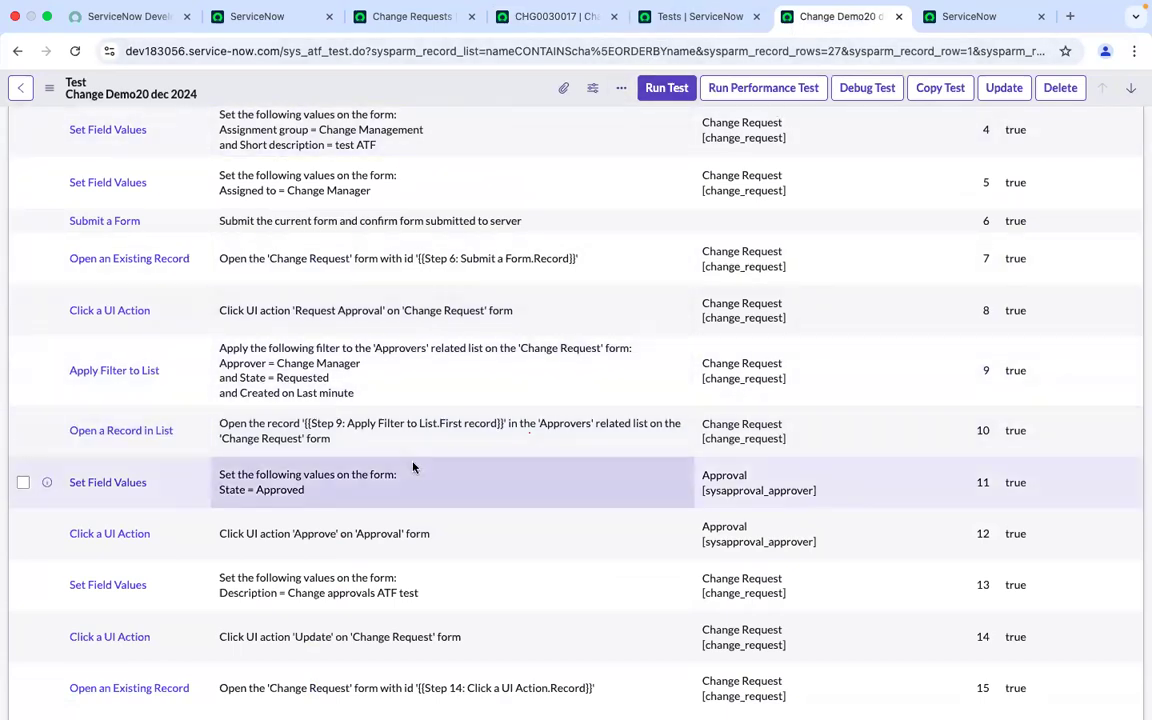
{"action": "scroll", "coordinate": [411, 460], "scroll_direction": "down", "scroll_amount": 2}
{"action": "left_click", "coordinate": [688, 15]}
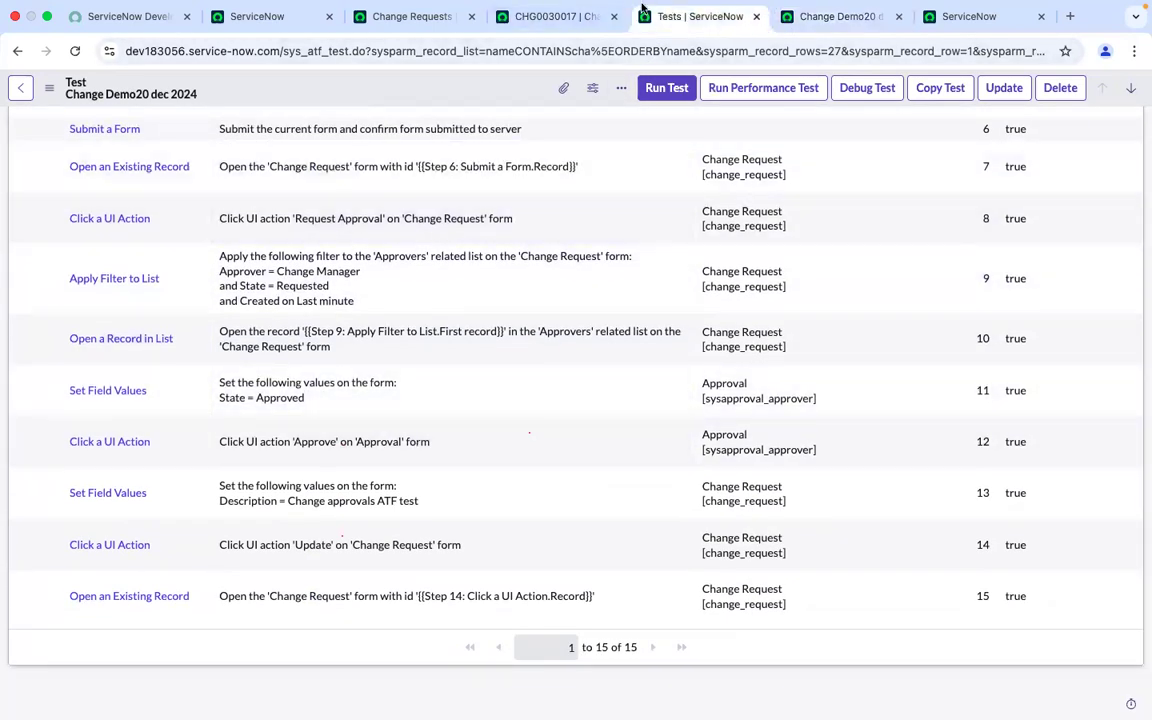
{"action": "left_click", "coordinate": [560, 16]}
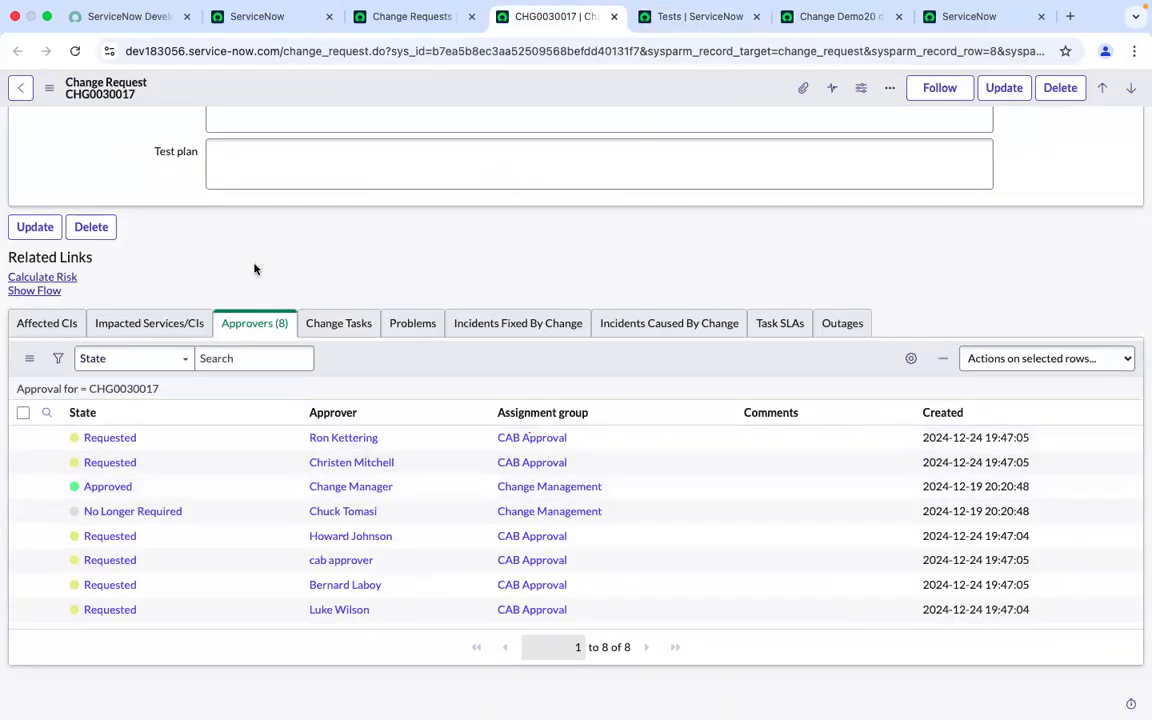
{"action": "scroll", "coordinate": [250, 250], "scroll_direction": "up", "scroll_amount": 15}
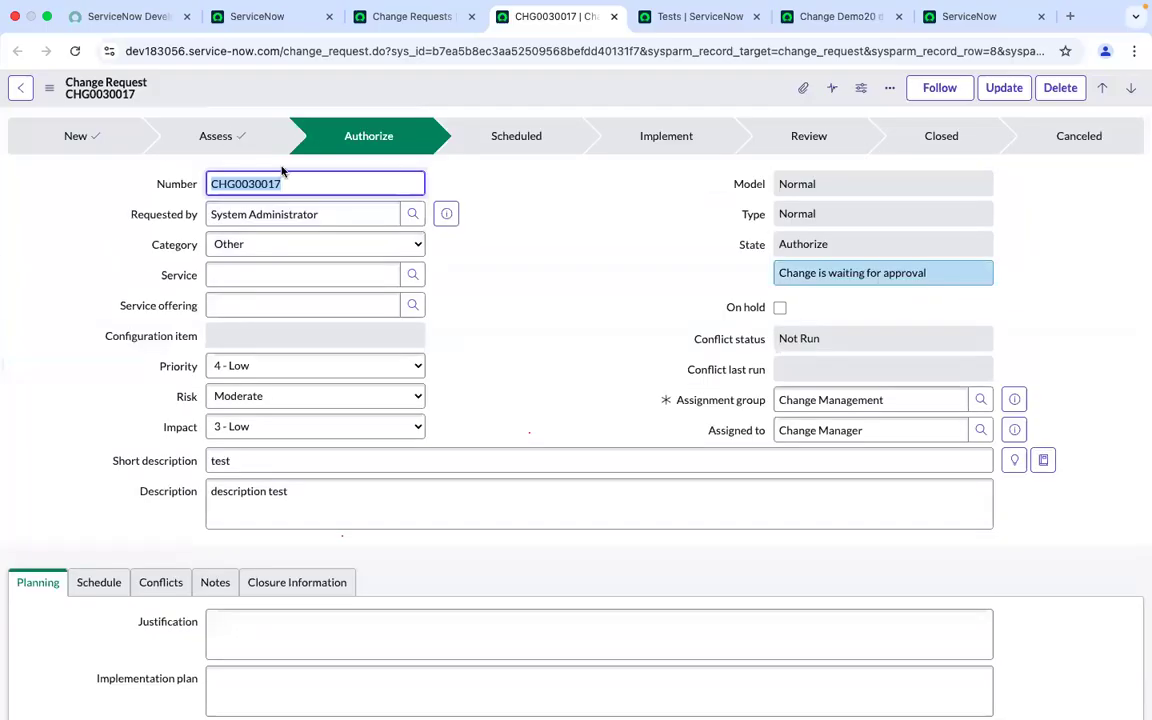
{"action": "scroll", "coordinate": [481, 314], "scroll_direction": "down", "scroll_amount": 7}
{"action": "scroll", "coordinate": [481, 314], "scroll_direction": "up", "scroll_amount": 3}
{"action": "scroll", "coordinate": [480, 315], "scroll_direction": "up", "scroll_amount": 5}
{"action": "scroll", "coordinate": [486, 314], "scroll_direction": "down", "scroll_amount": 10}
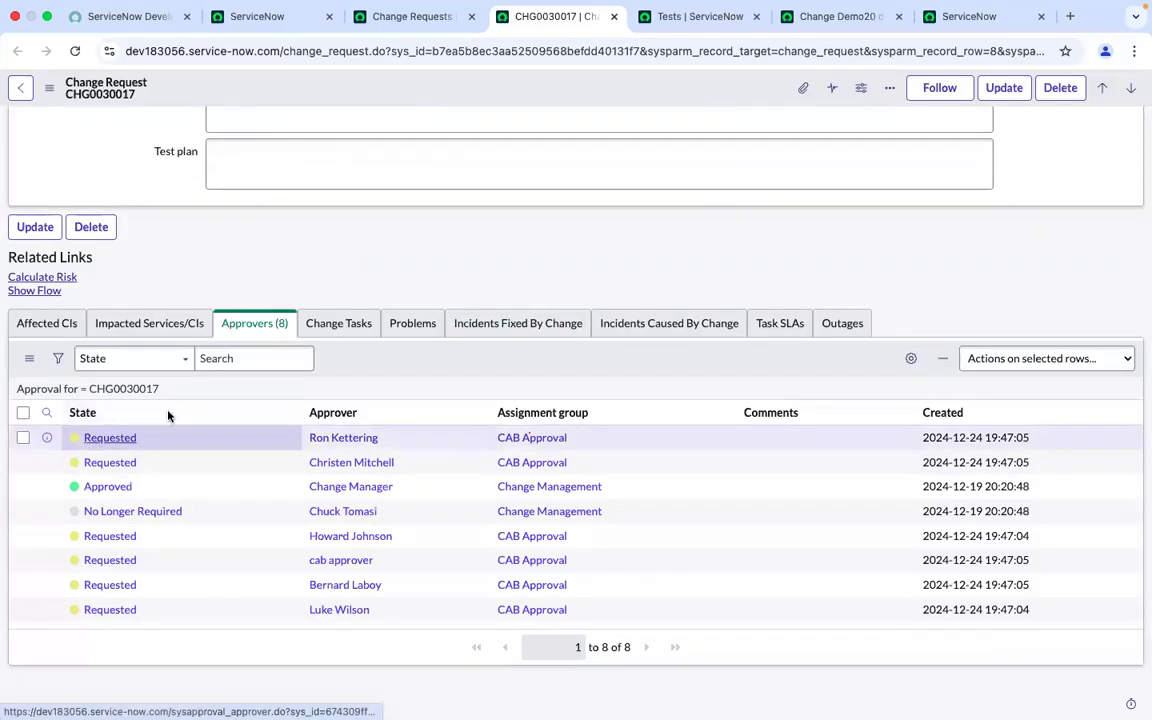
{"action": "left_click", "coordinate": [791, 17]}
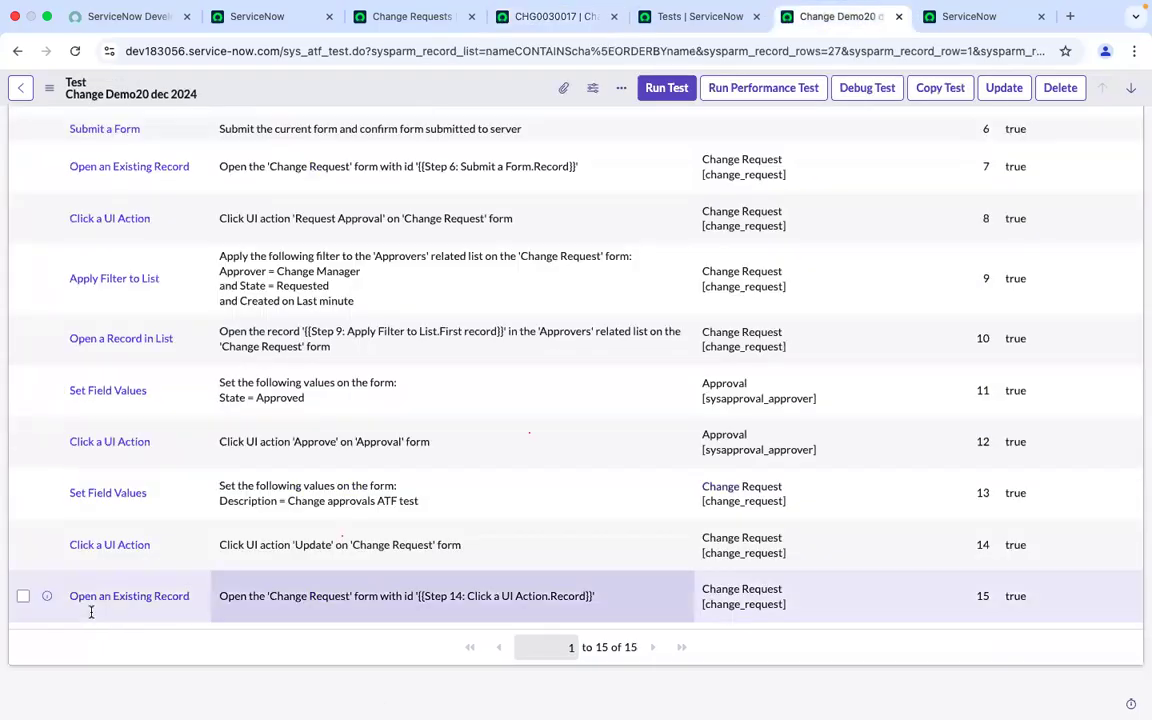
{"action": "left_click", "coordinate": [676, 17]}
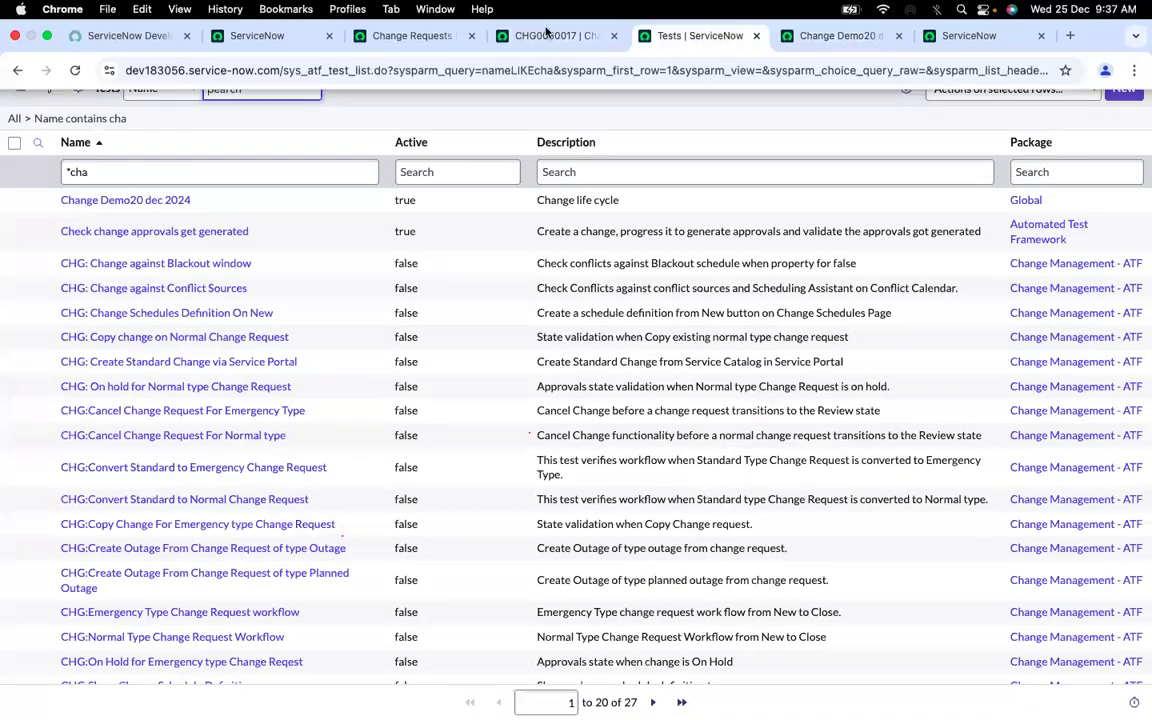
{"action": "left_click", "coordinate": [548, 16]}
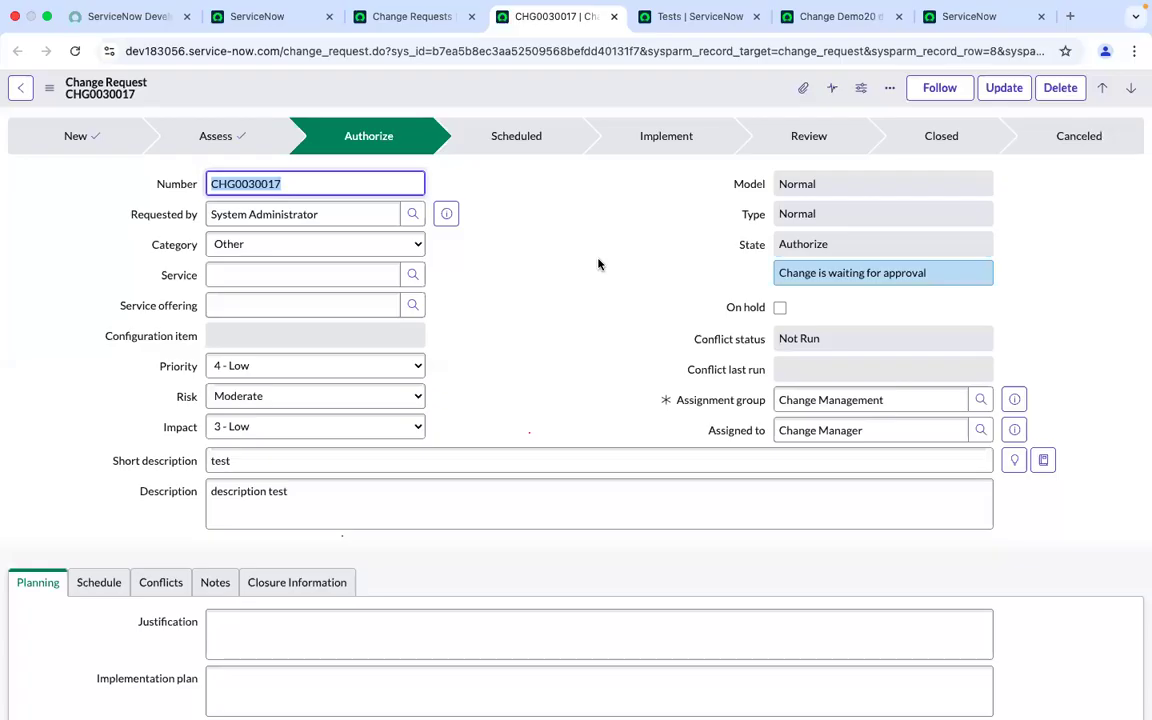
{"action": "scroll", "coordinate": [620, 401], "scroll_direction": "down", "scroll_amount": 10}
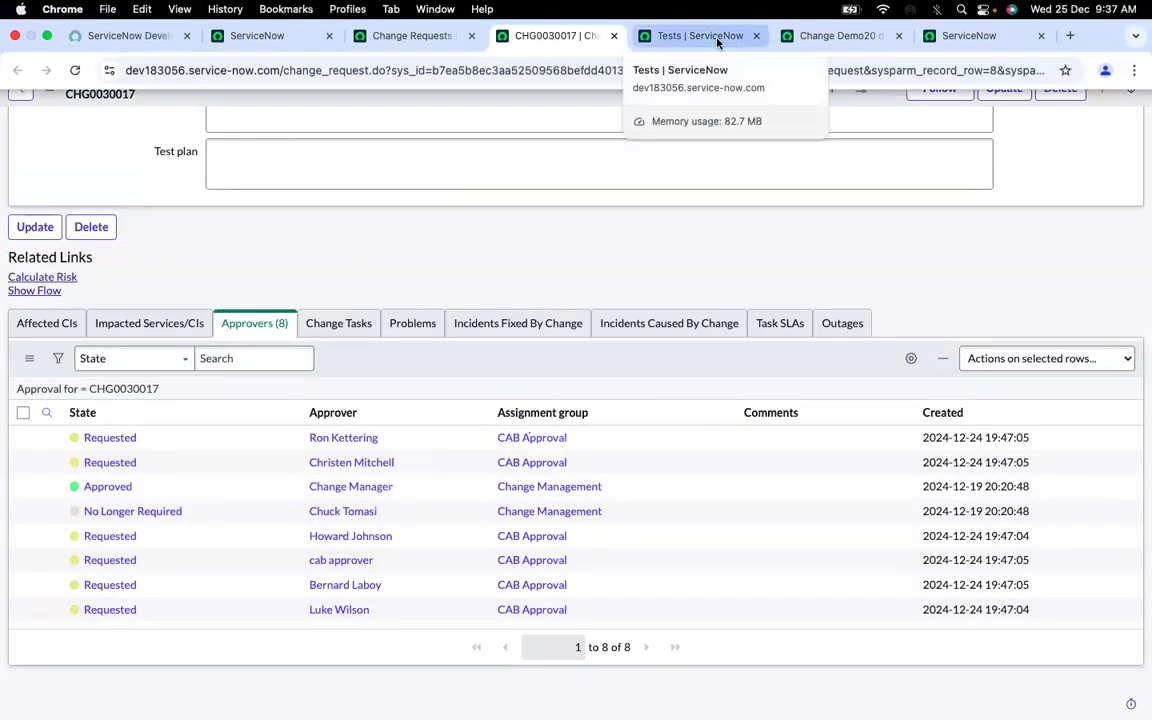
{"action": "left_click", "coordinate": [717, 40]}
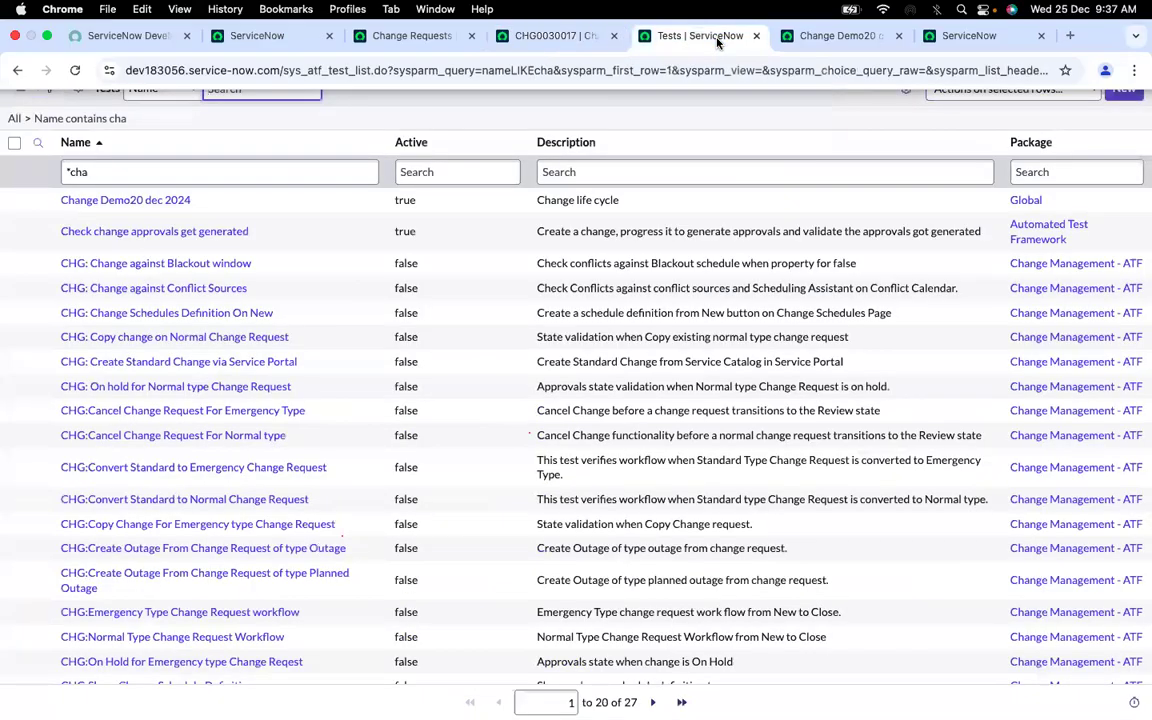
{"action": "left_click", "coordinate": [803, 48]}
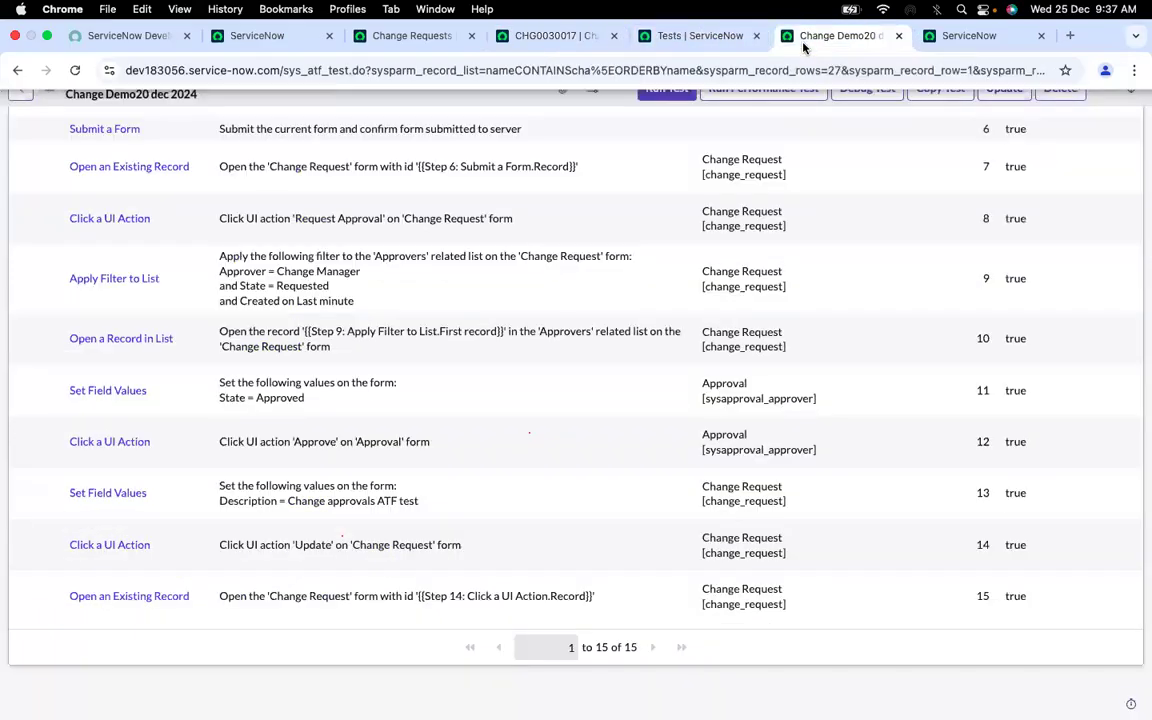
Add an Apply Filter to List test step inserted after step 15 of the test
{"action": "scroll", "coordinate": [779, 314], "scroll_direction": "up", "scroll_amount": 5}
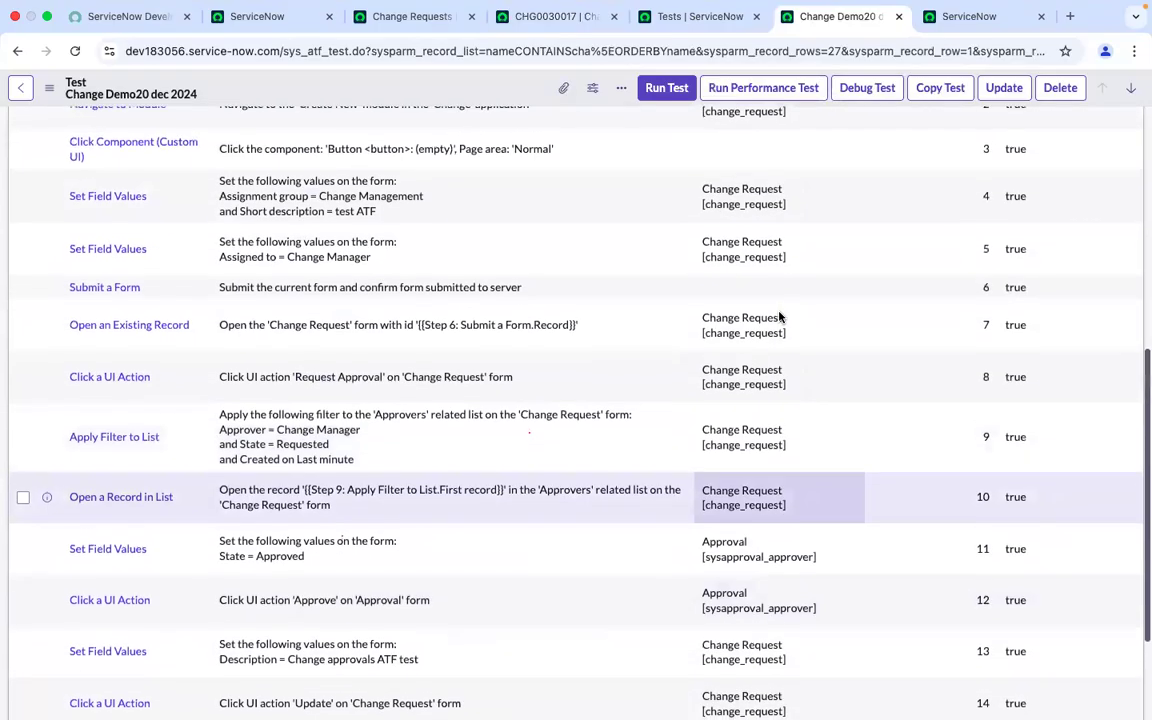
{"action": "scroll", "coordinate": [779, 314], "scroll_direction": "up", "scroll_amount": 2}
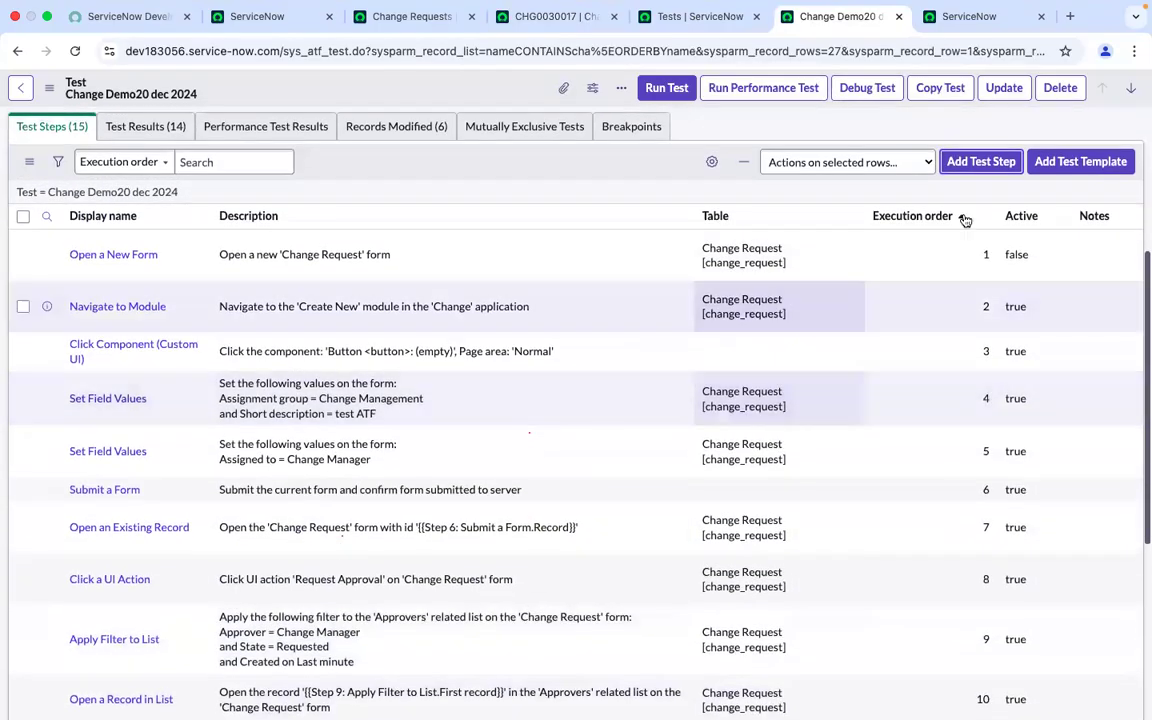
{"action": "left_click", "coordinate": [978, 162]}
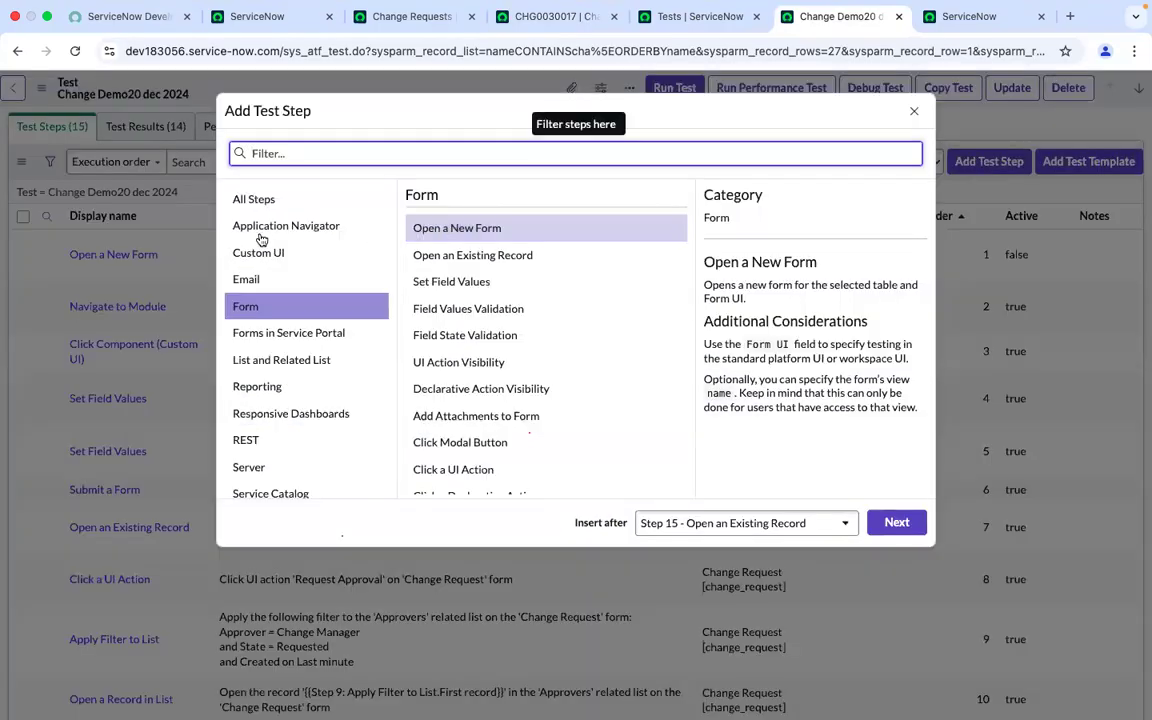
{"action": "left_click", "coordinate": [256, 201]}
{"action": "left_click", "coordinate": [267, 152]}
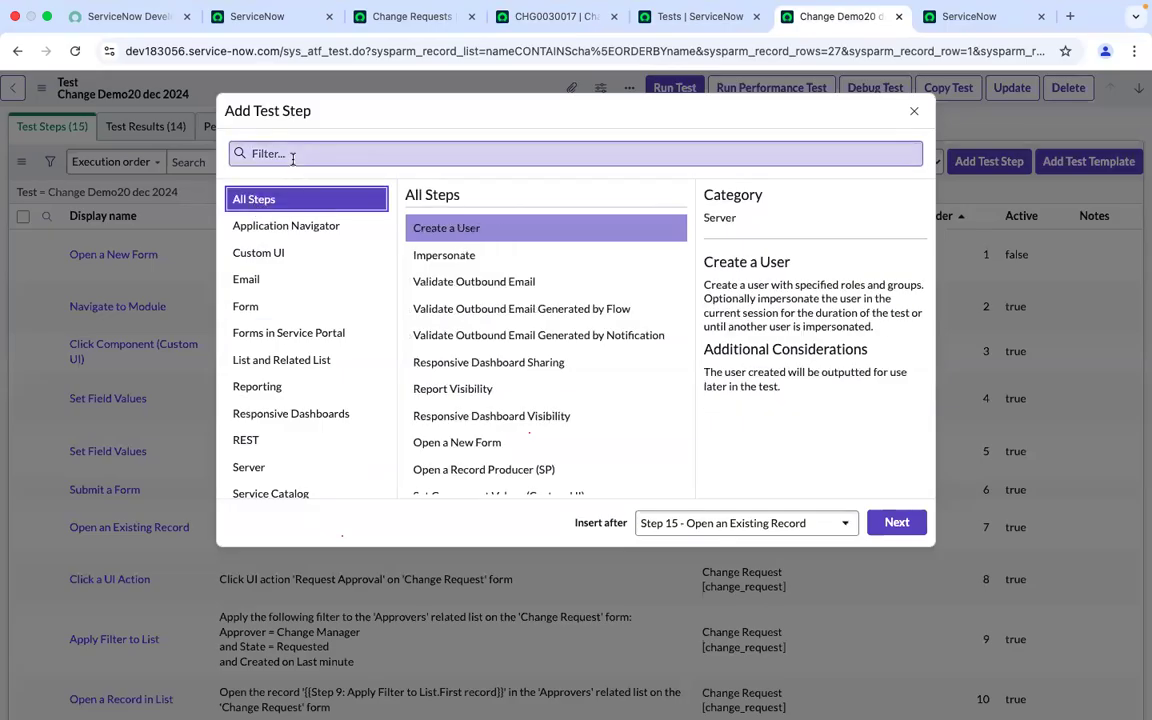
{"action": "type", "text": "applyin"}
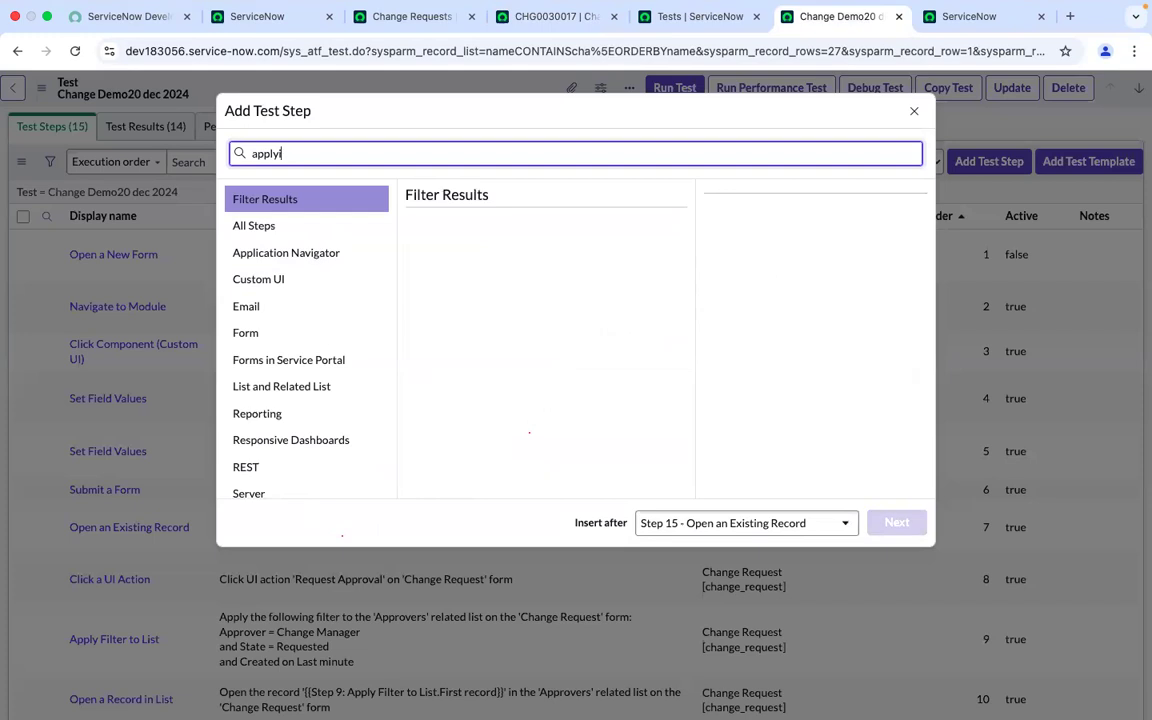
{"action": "key", "text": "BackSpace"}
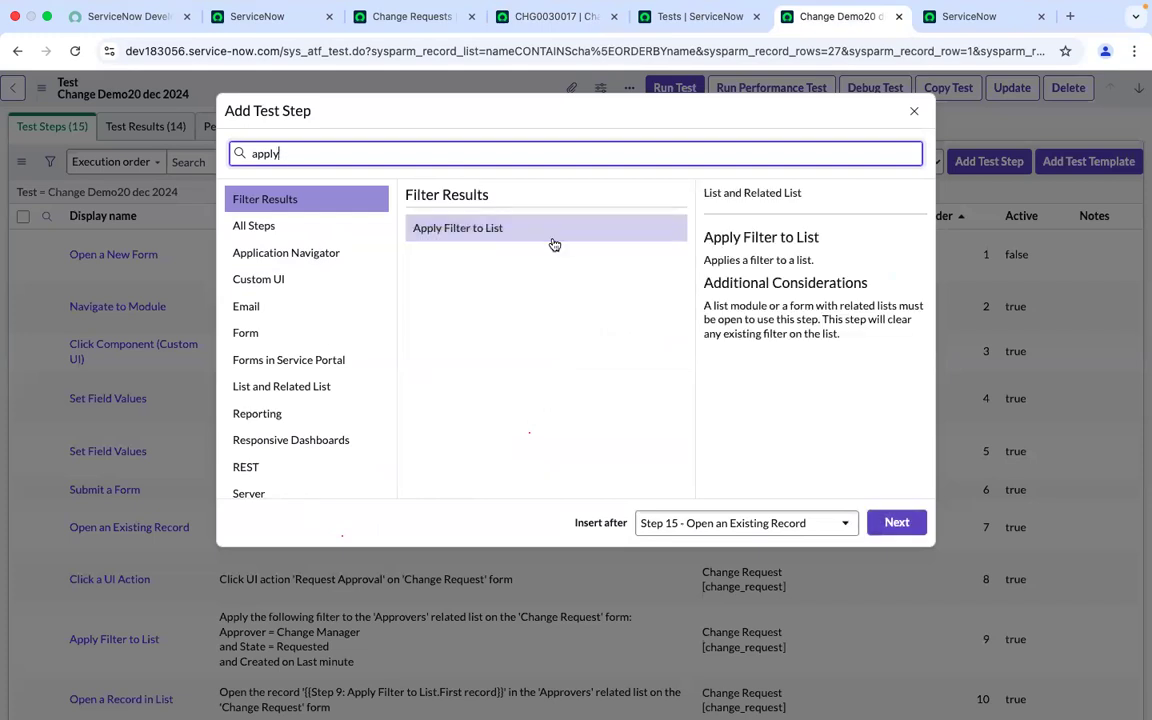
{"action": "left_click", "coordinate": [553, 238]}
{"action": "left_click", "coordinate": [916, 532]}
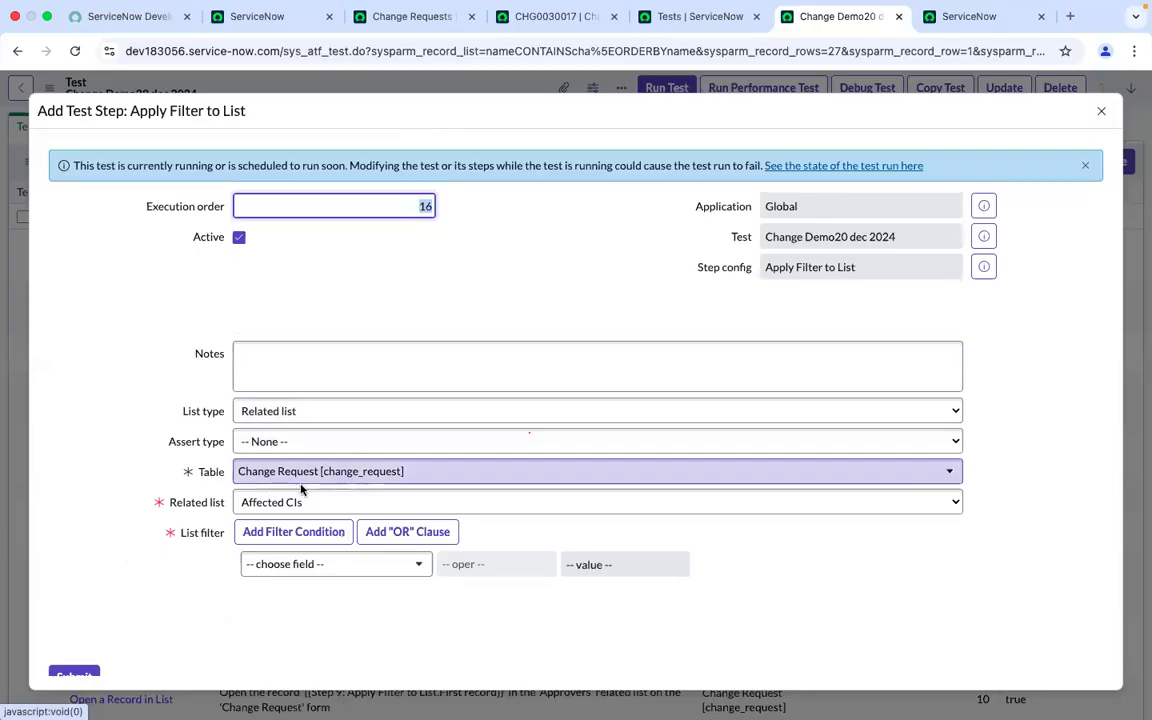
Set the new step's Related list to Approvers and open the list filter's field chooser
{"action": "left_click", "coordinate": [753, 509]}
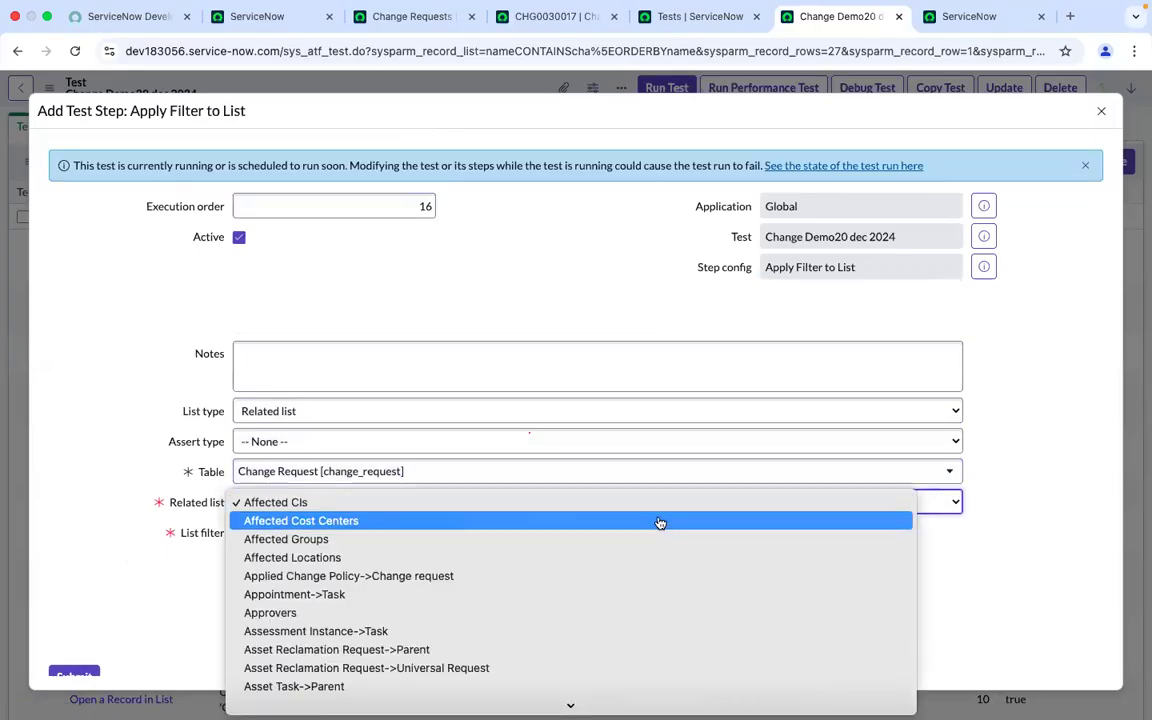
{"action": "type", "text": "ap"}
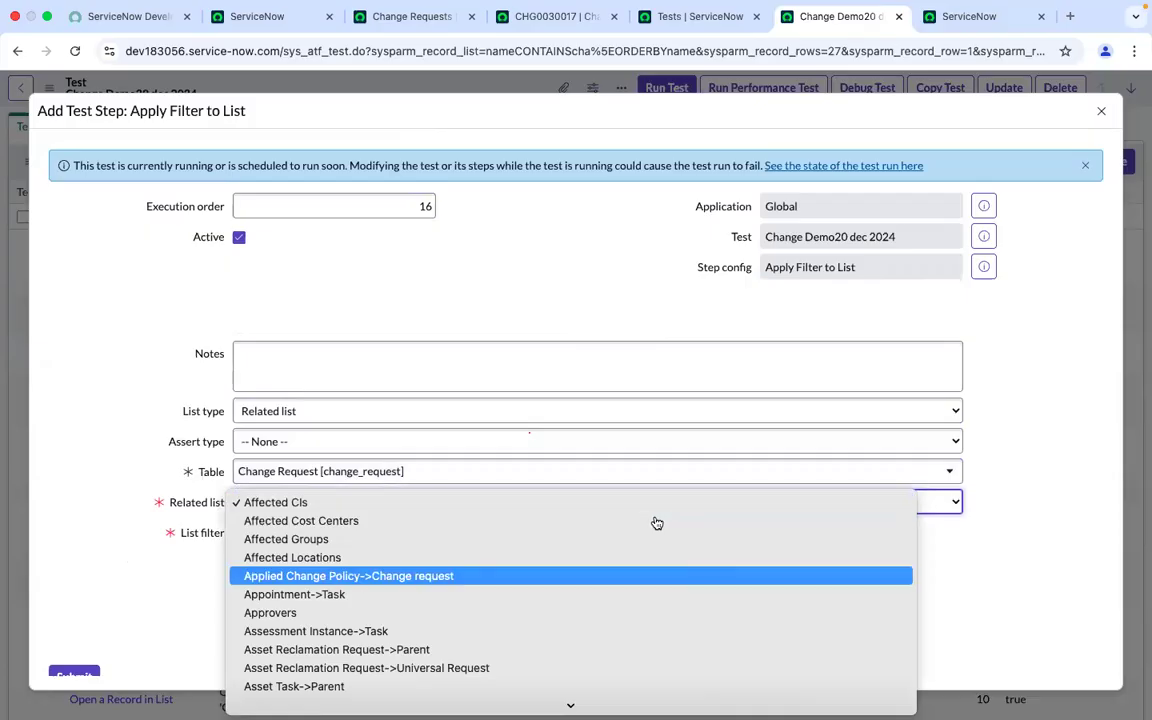
{"action": "left_click", "coordinate": [409, 614]}
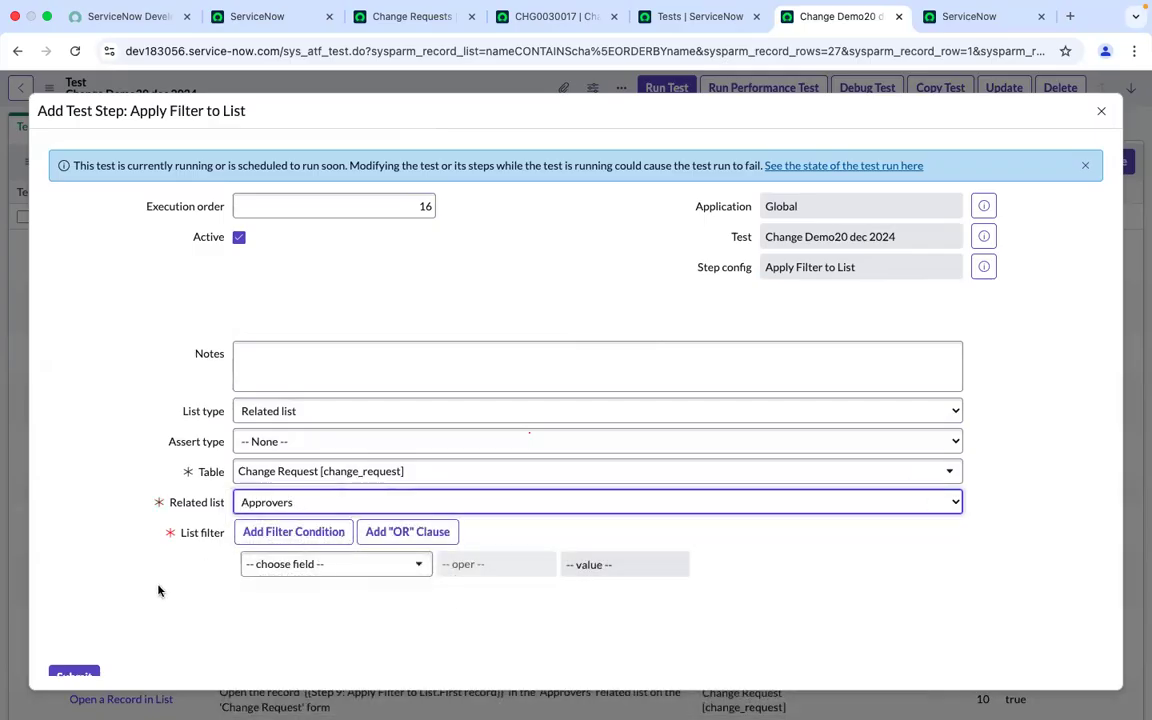
{"action": "scroll", "coordinate": [158, 591], "scroll_direction": "down", "scroll_amount": 2}
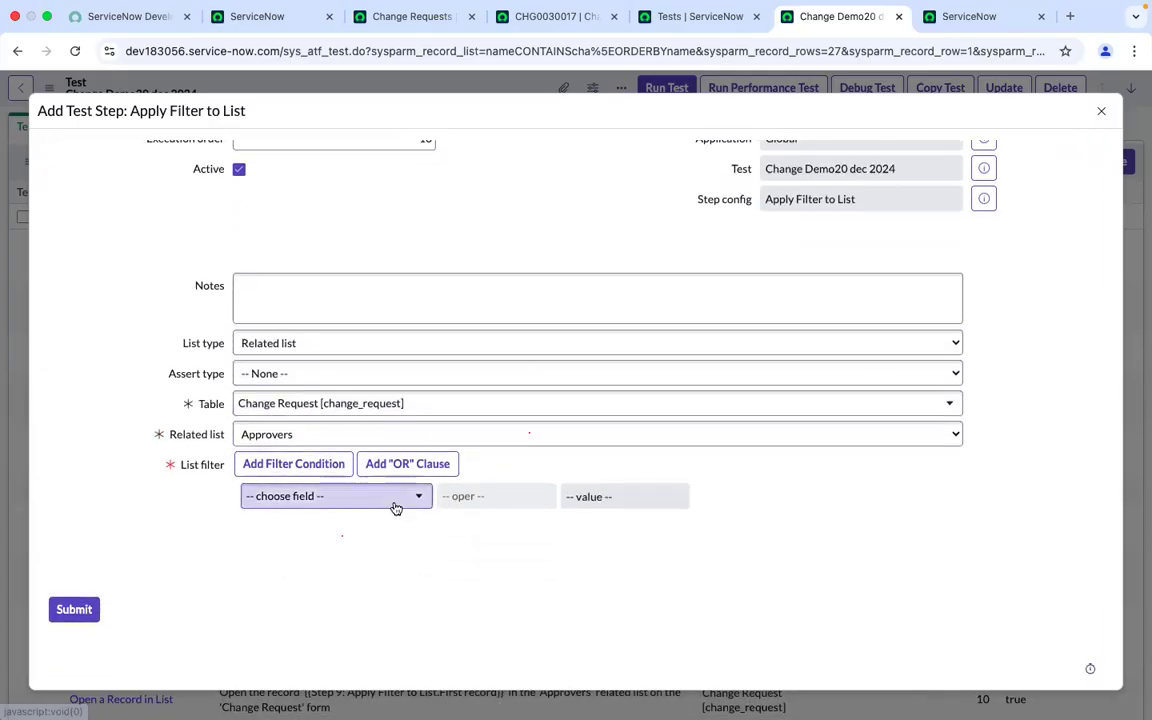
{"action": "left_click", "coordinate": [396, 509]}
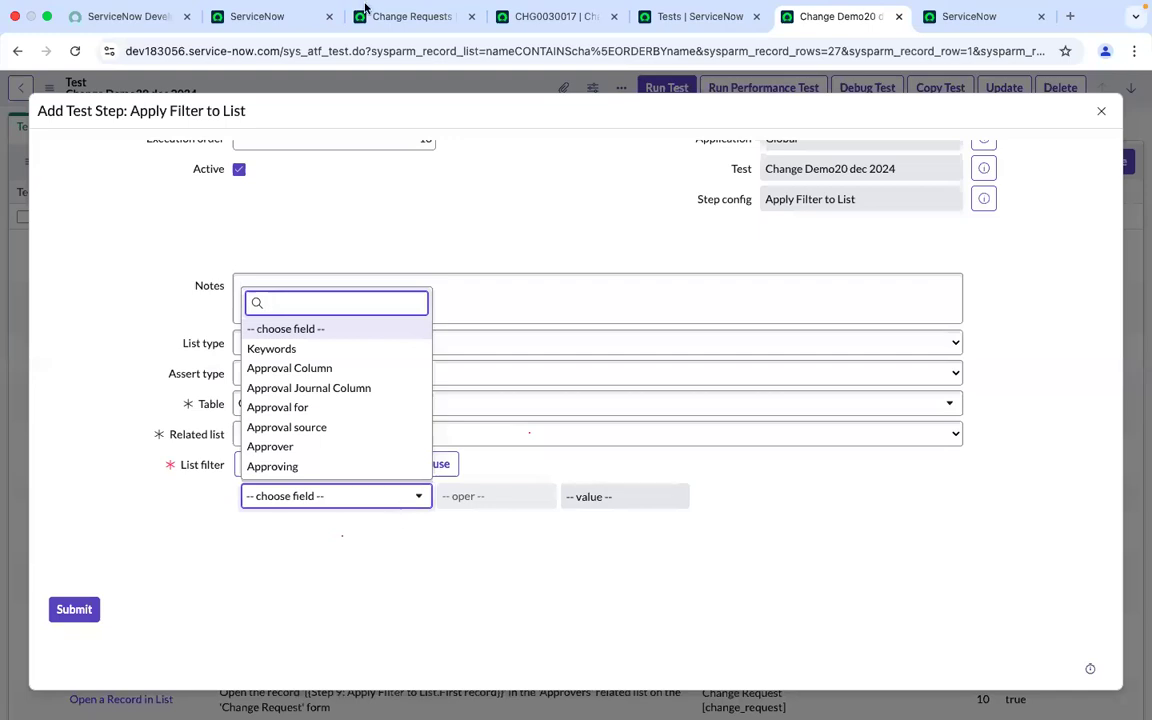
Switch between the CHG0030017 record and the Apply Filter to List dialog to compare the Approvers related list
{"action": "left_click", "coordinate": [552, 33]}
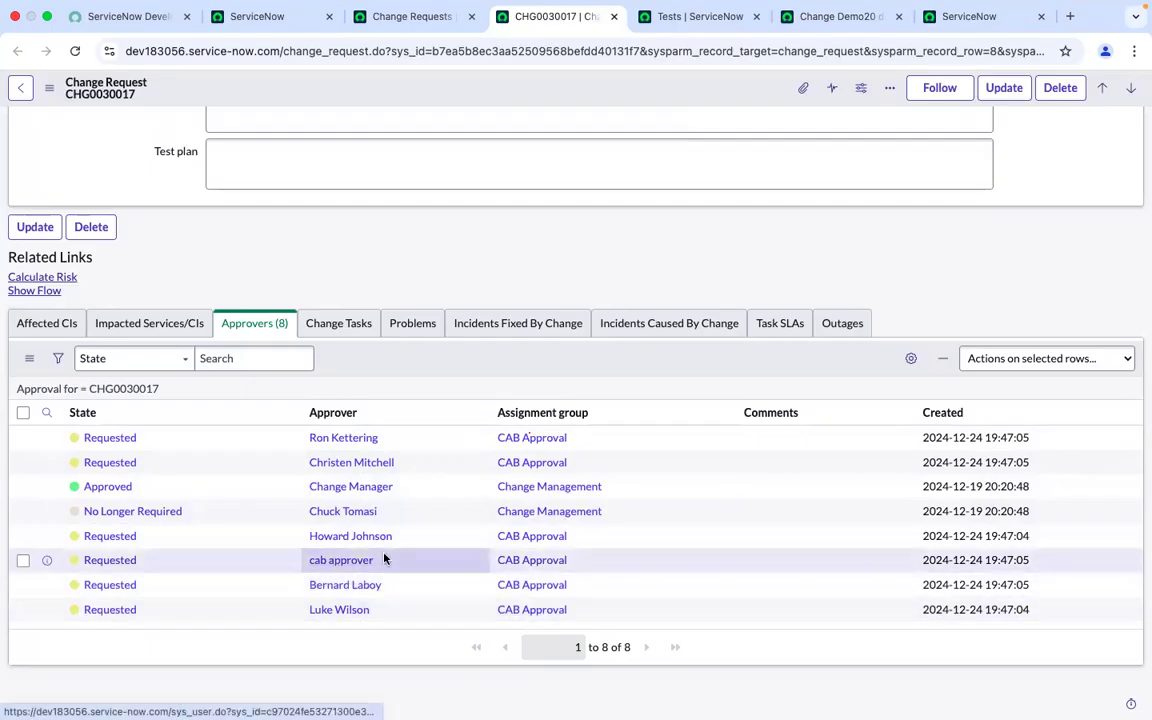
{"action": "scroll", "coordinate": [380, 560], "scroll_direction": "up", "scroll_amount": 10}
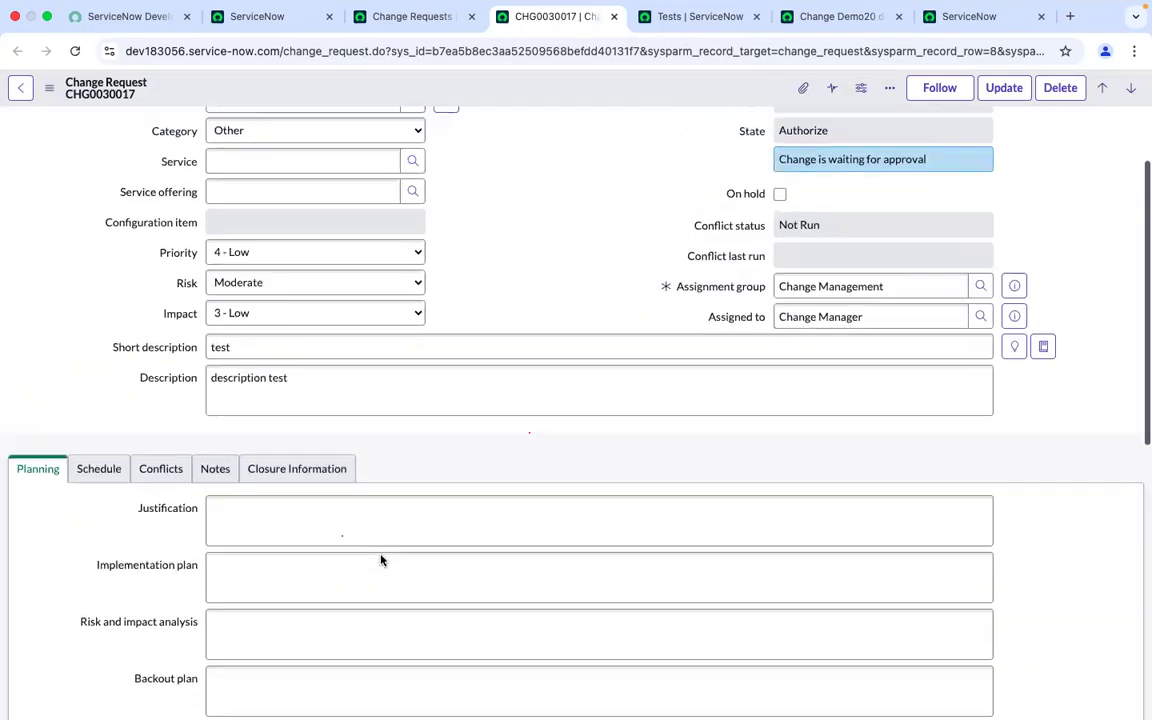
{"action": "scroll", "coordinate": [381, 554], "scroll_direction": "down", "scroll_amount": 10}
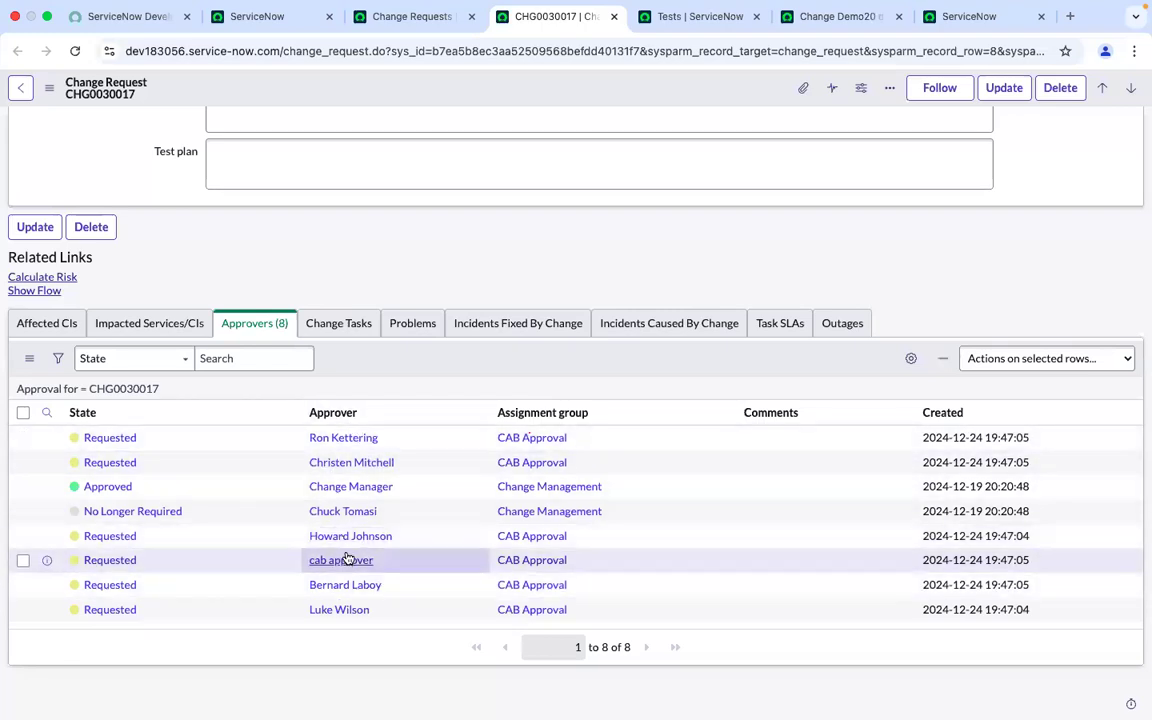
{"action": "left_click", "coordinate": [884, 14]}
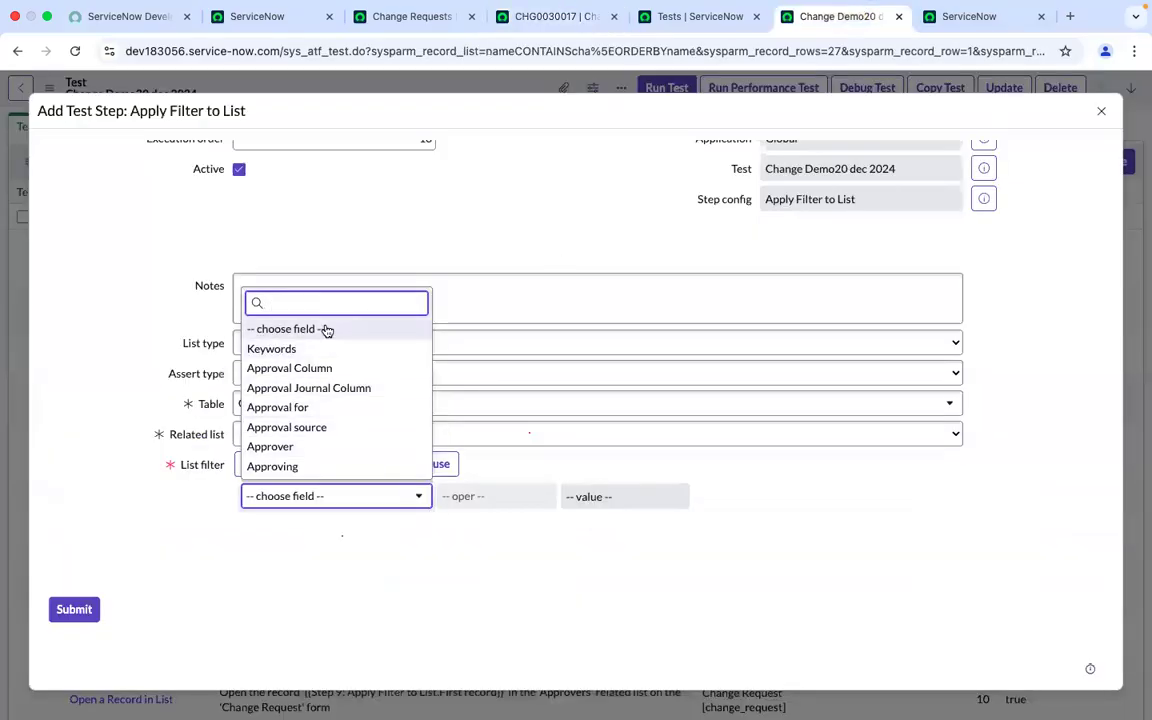
{"action": "left_click", "coordinate": [558, 36]}
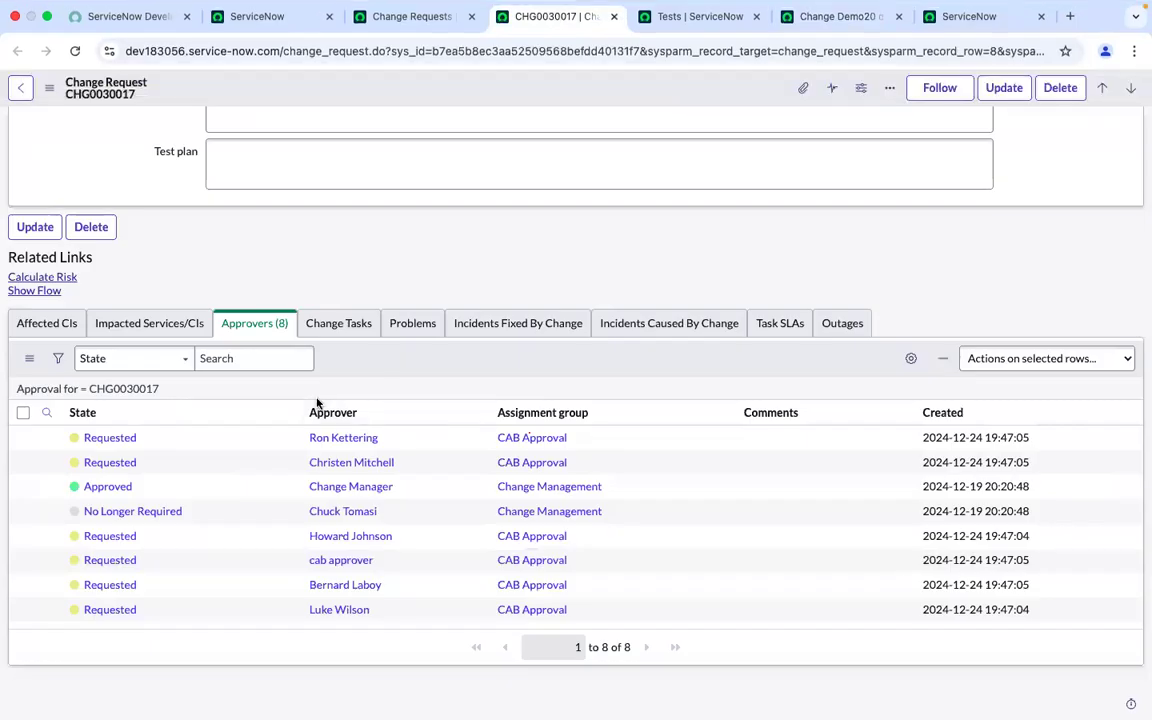
Search the CHG0030017 Approvers related list by approver "can approver" and assignment group "cab approval"
{"action": "left_click", "coordinate": [46, 412]}
{"action": "left_click", "coordinate": [356, 445]}
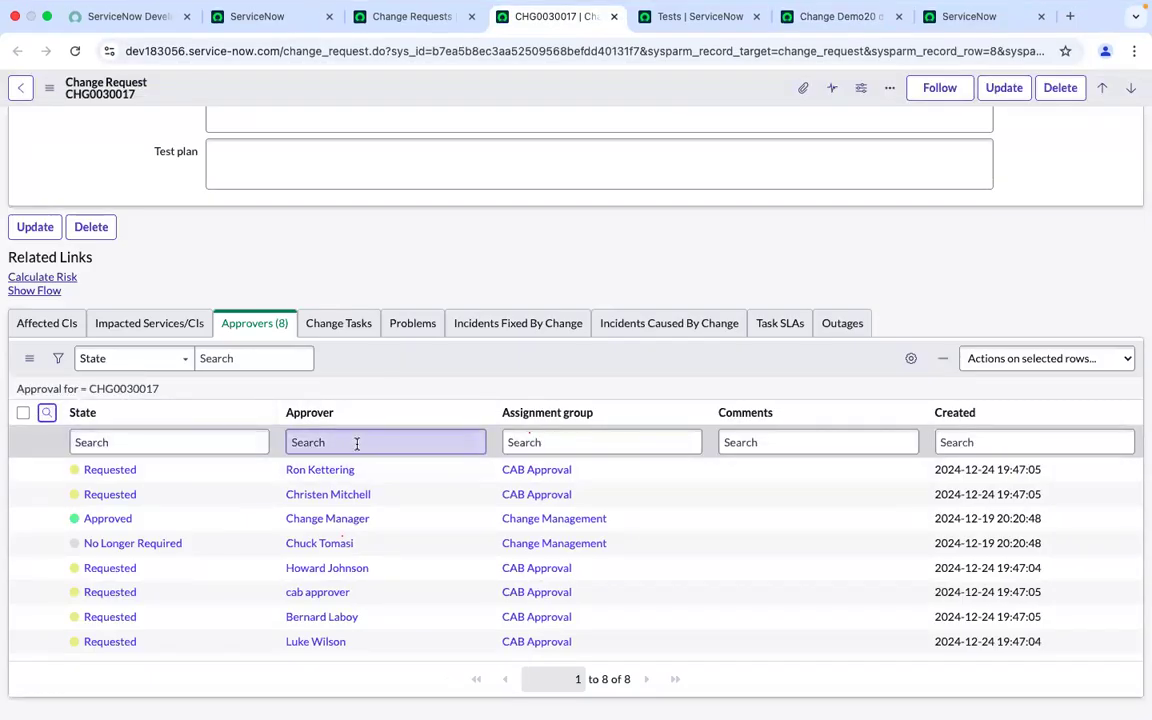
{"action": "type", "text": "can approve"}
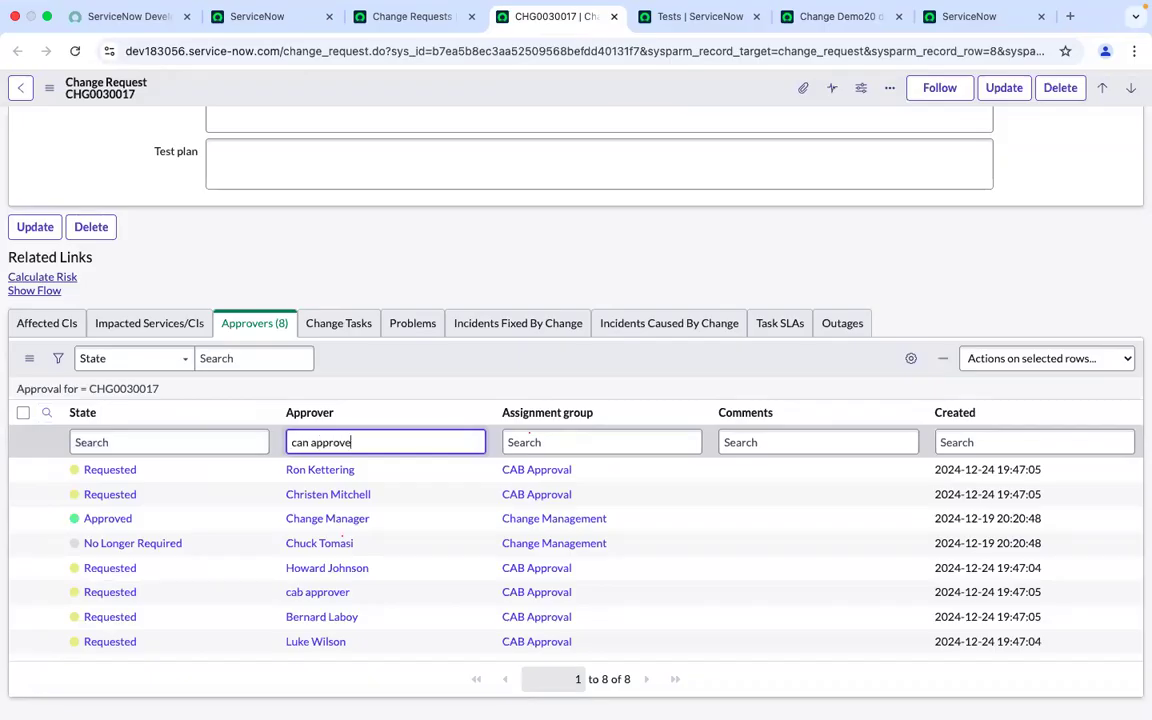
{"action": "left_click_drag", "start_coordinate": [358, 596], "coordinate": [291, 594]}
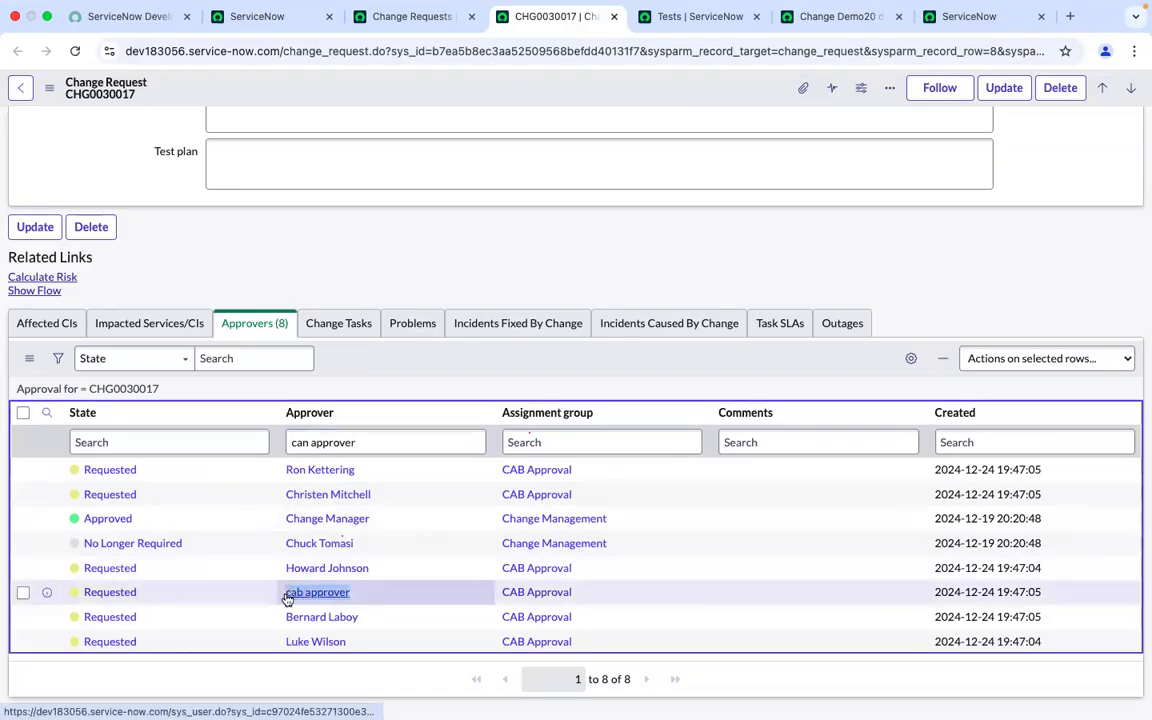
{"action": "key", "text": "super+c"}
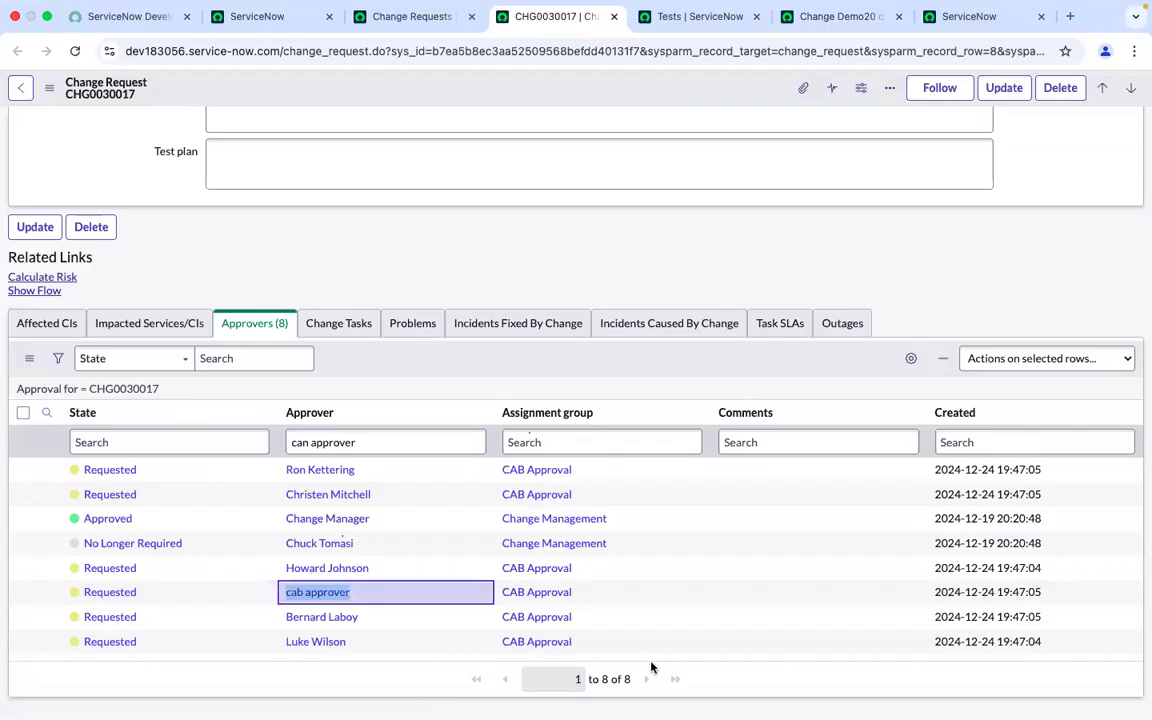
{"action": "left_click", "coordinate": [371, 442]}
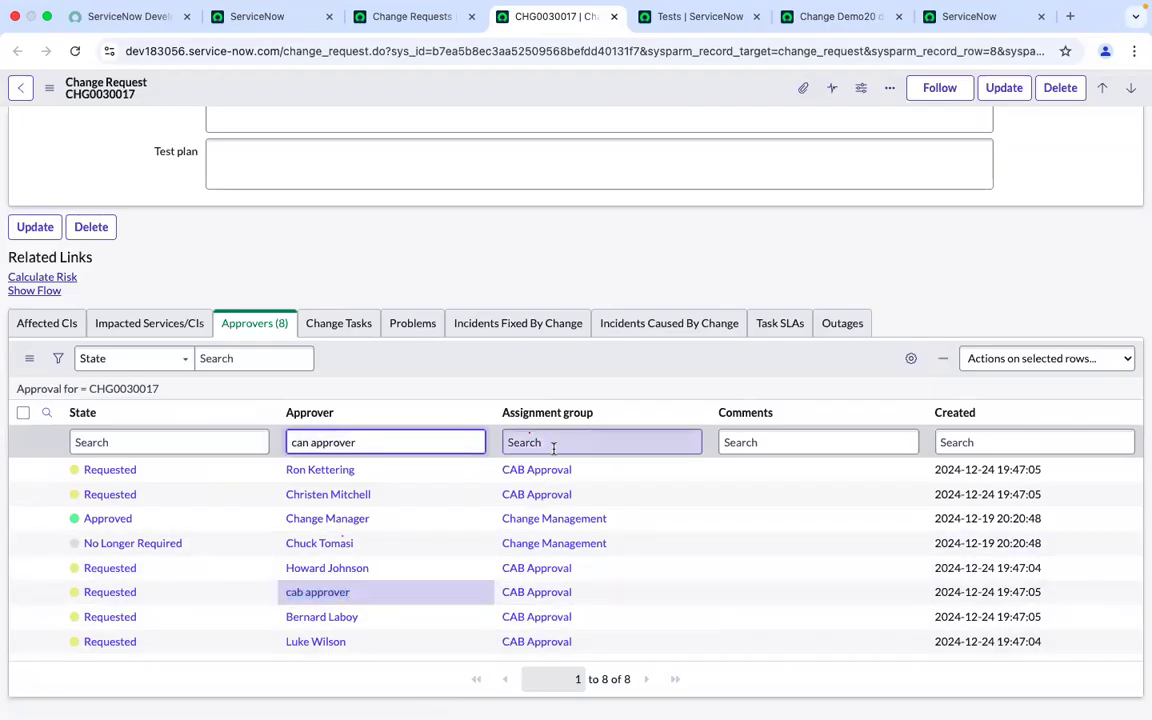
{"action": "left_click", "coordinate": [553, 442]}
{"action": "type", "text": "cab approval"}
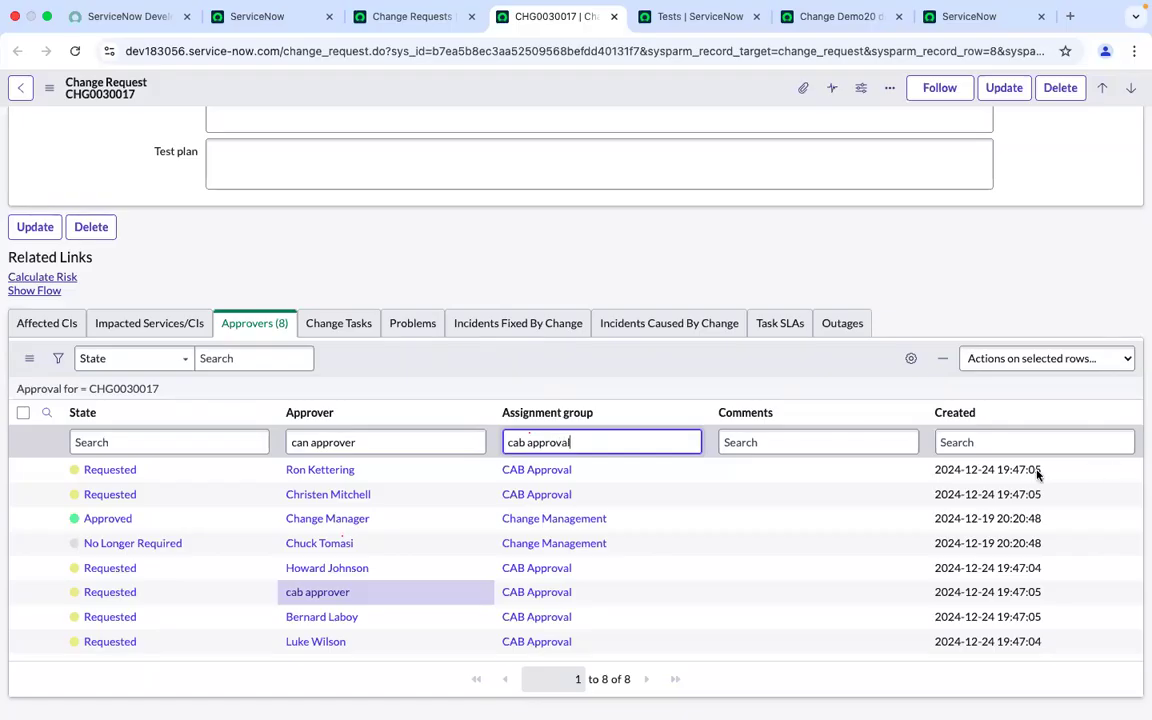
{"action": "key", "text": "Return"}
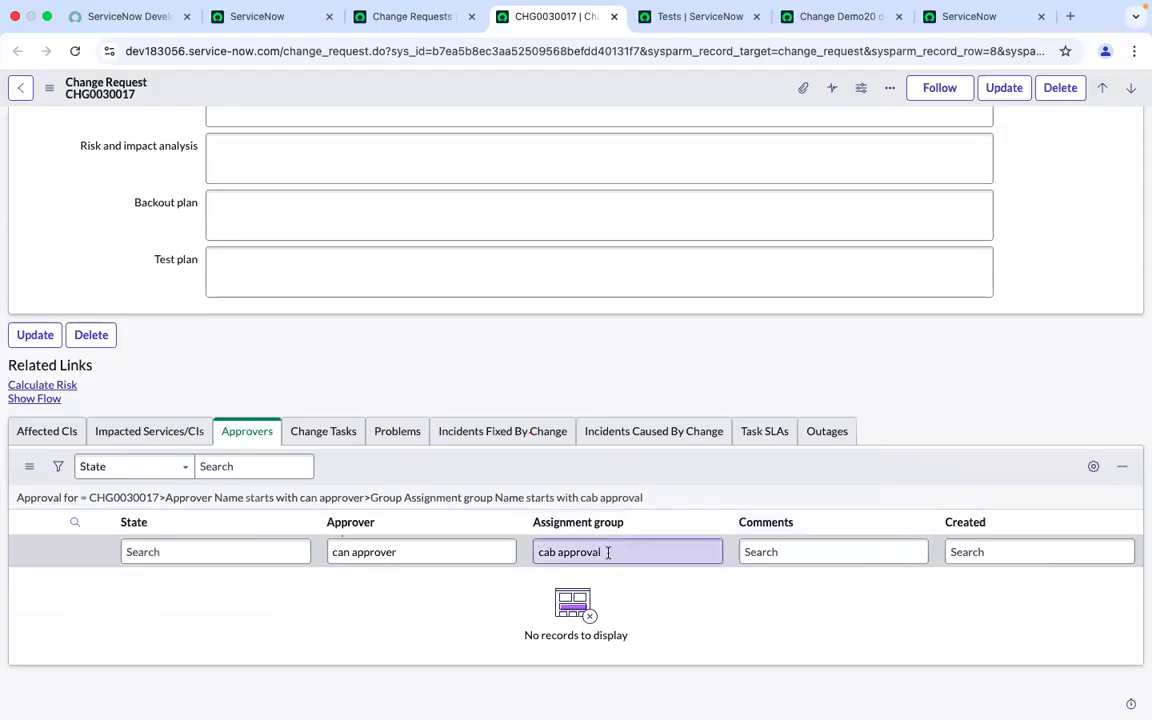
Change the Approvers list's assignment group search to "*cab"
{"action": "left_click", "coordinate": [607, 552]}
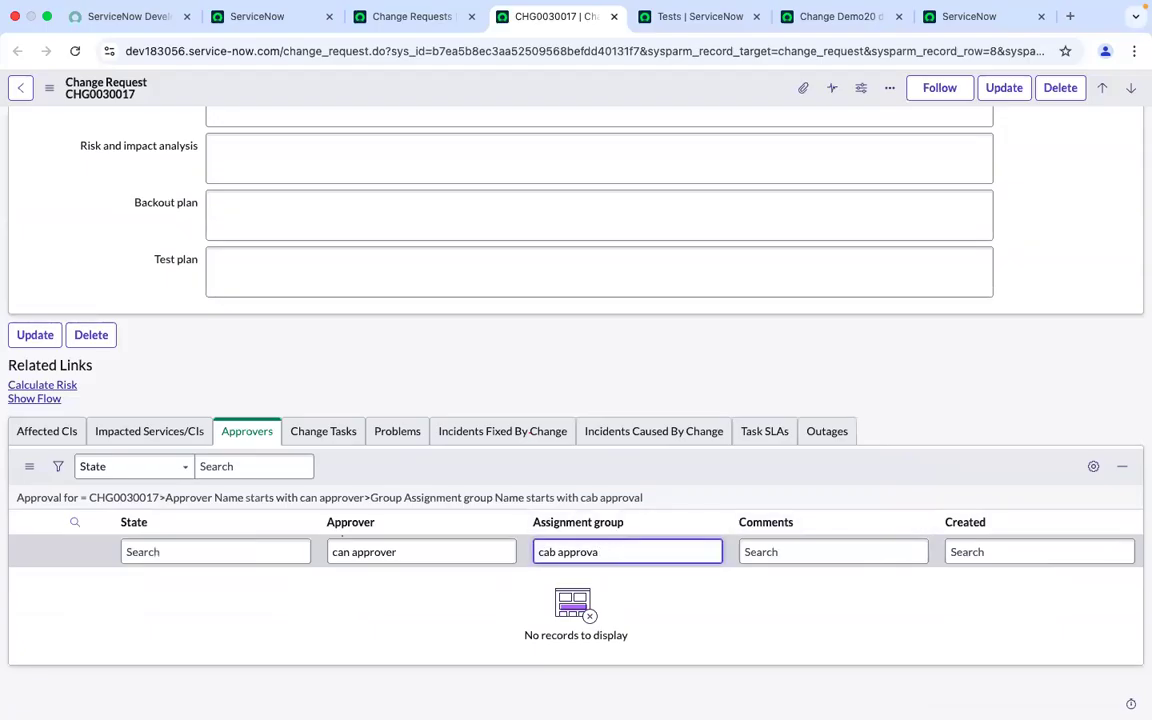
{"action": "key", "text": "Return"}
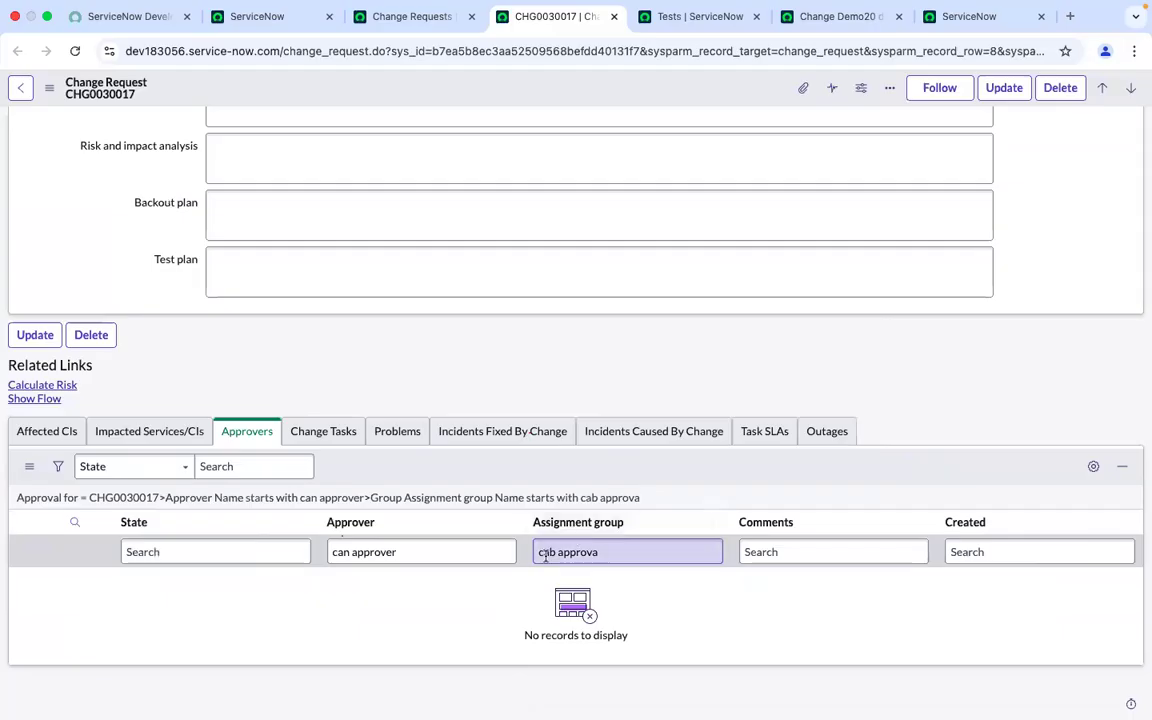
{"action": "left_click", "coordinate": [545, 552]}
{"action": "type", "text": "*"}
{"action": "key", "text": "Return"}
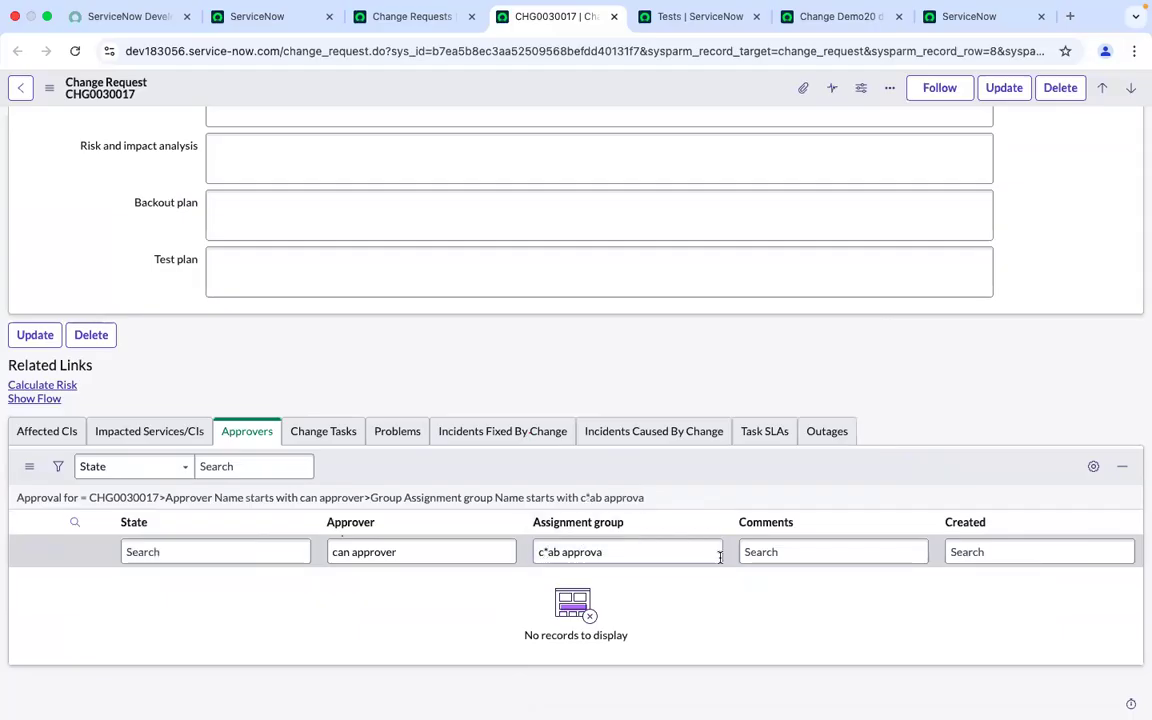
{"action": "left_click_drag", "start_coordinate": [612, 555], "coordinate": [536, 555]}
{"action": "key", "text": "BackSpace"}
{"action": "type", "text": "*can"}
{"action": "key", "text": "BackSpace"}
{"action": "key", "text": "BackSpace"}
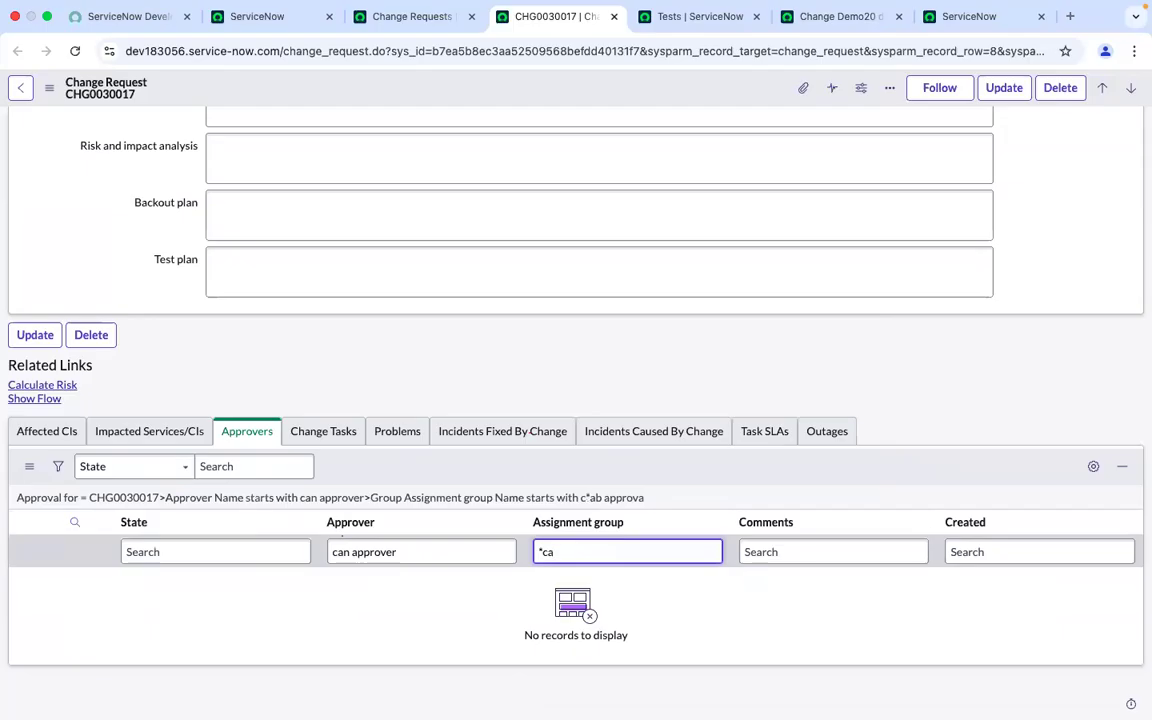
{"action": "type", "text": "b"}
{"action": "key", "text": "Return"}
Correct the Approvers list's approver search to "cab approver"
{"action": "left_click", "coordinate": [437, 553]}
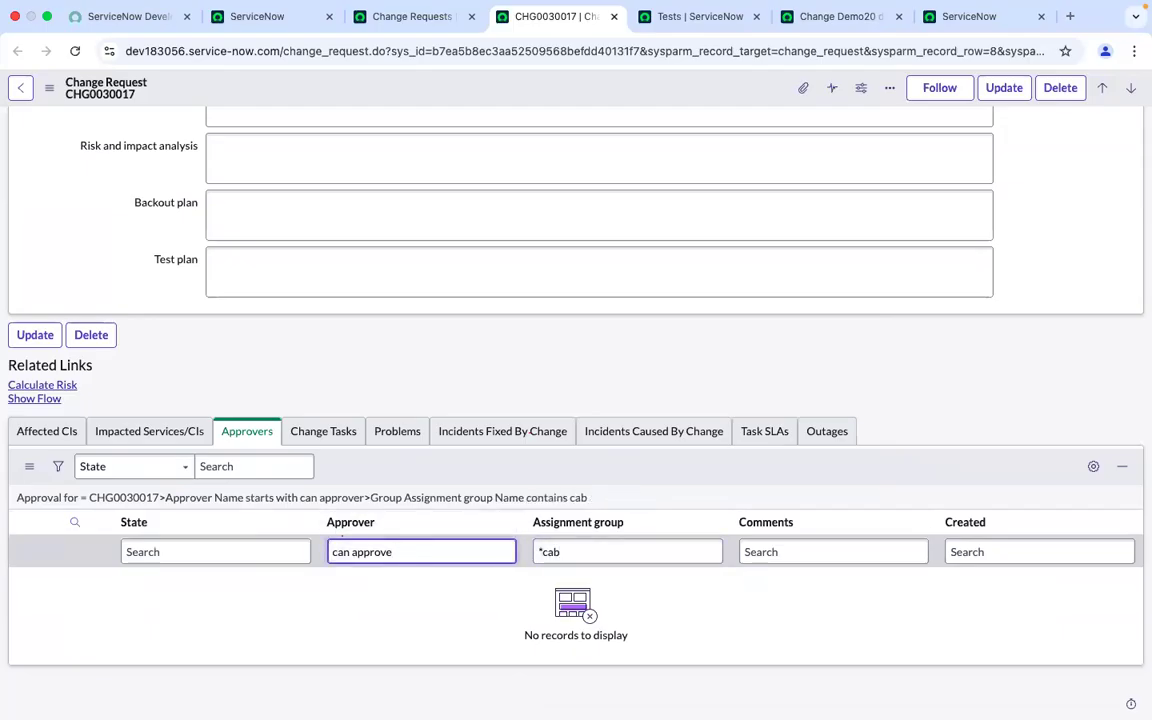
{"action": "key", "text": "Return"}
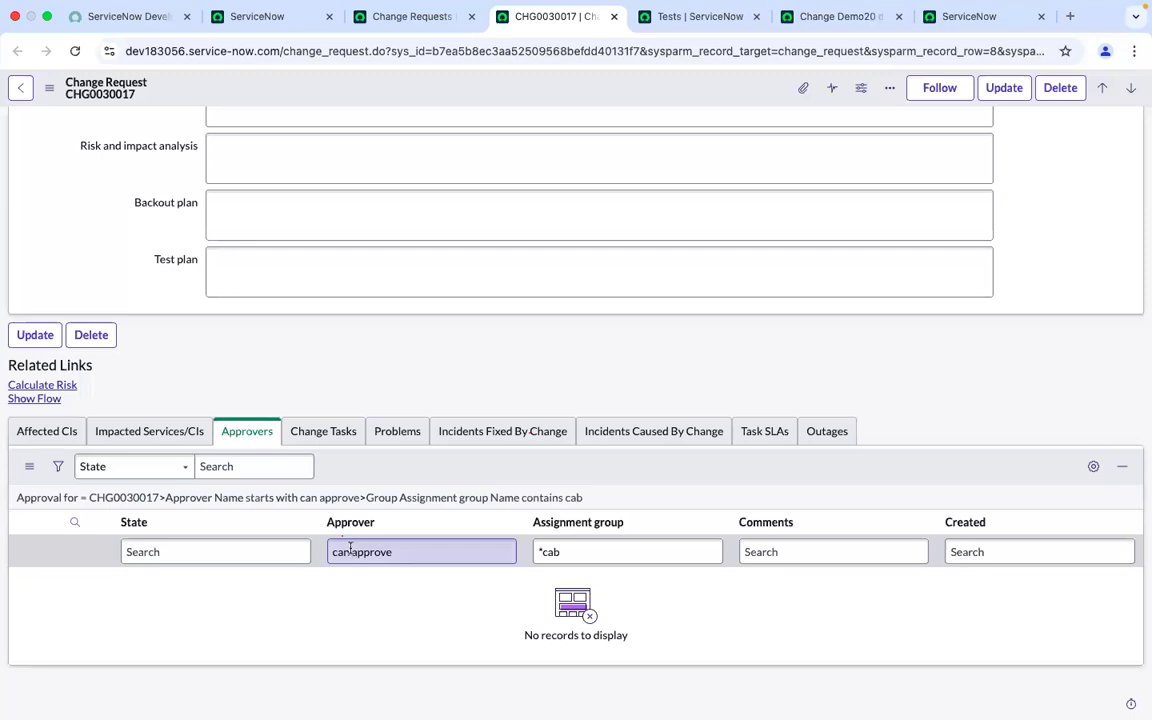
{"action": "left_click", "coordinate": [350, 551]}
{"action": "key", "text": "BackSpace"}
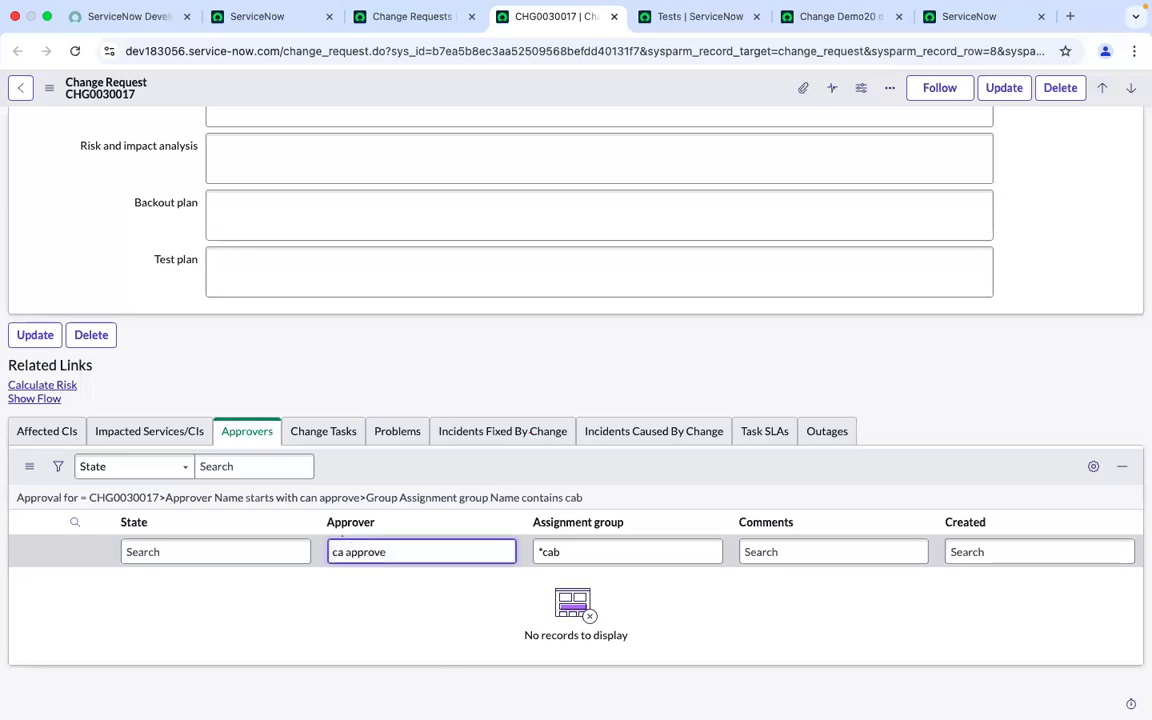
{"action": "type", "text": "b app"}
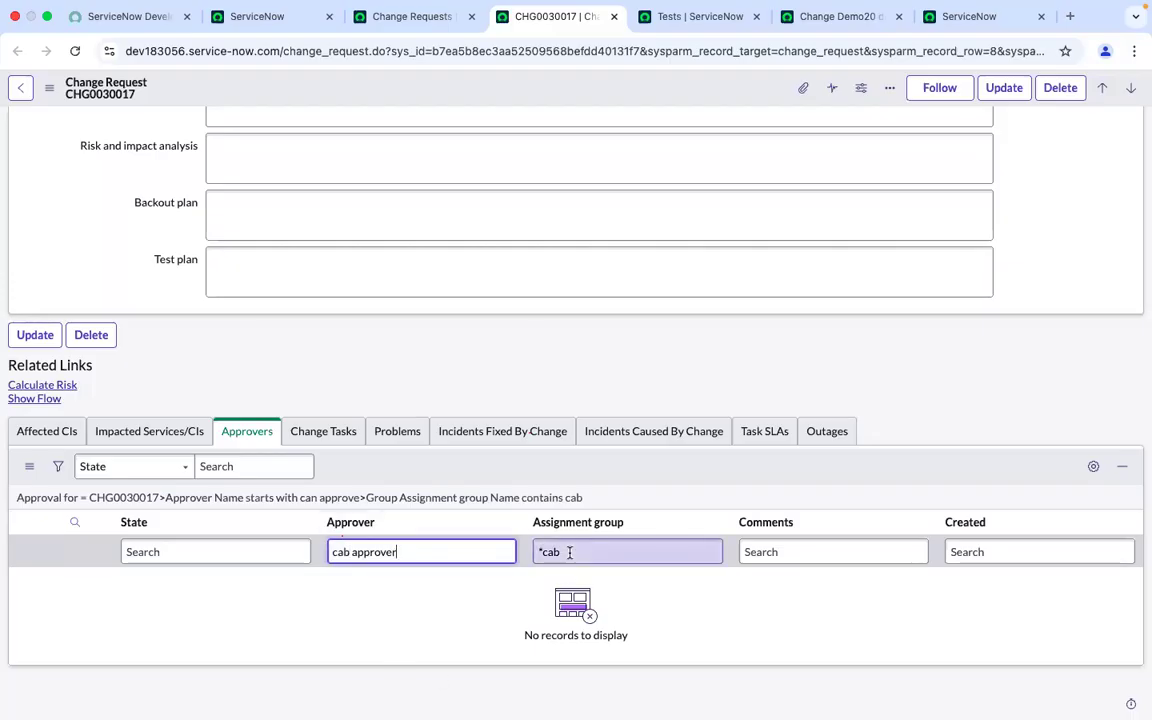
{"action": "type", "text": "r"}
{"action": "key", "text": "Return"}
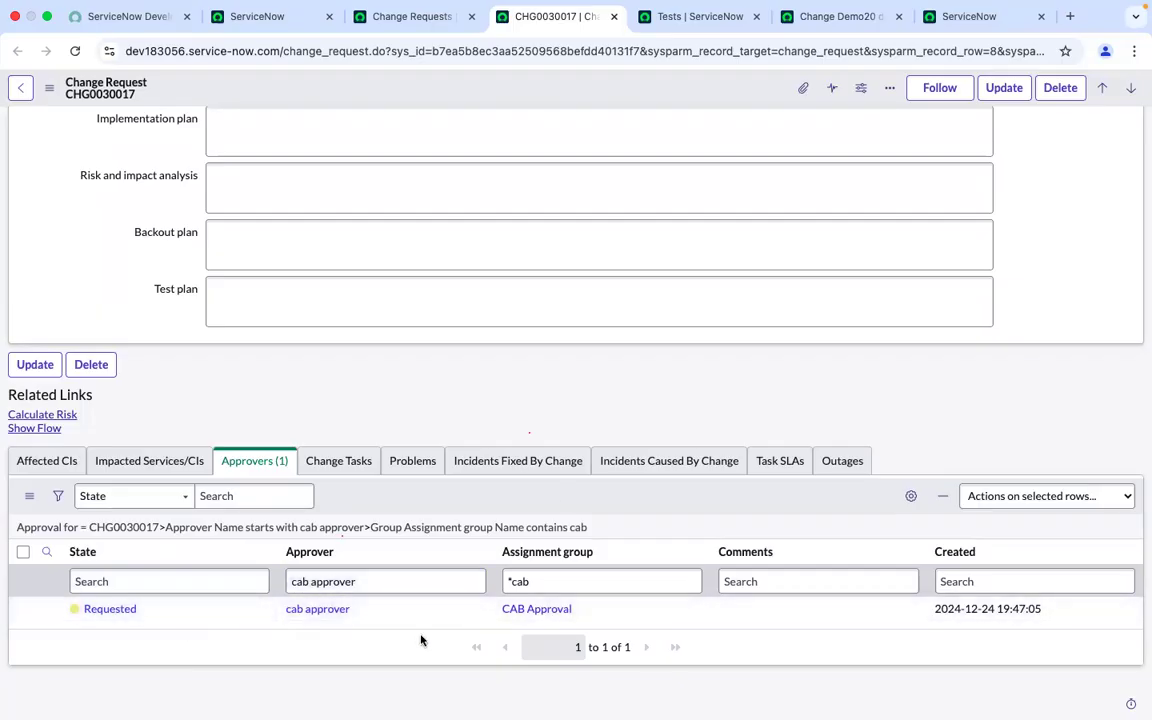
Choose Approver as the field of the new step's first list filter condition
{"action": "left_click", "coordinate": [858, 20]}
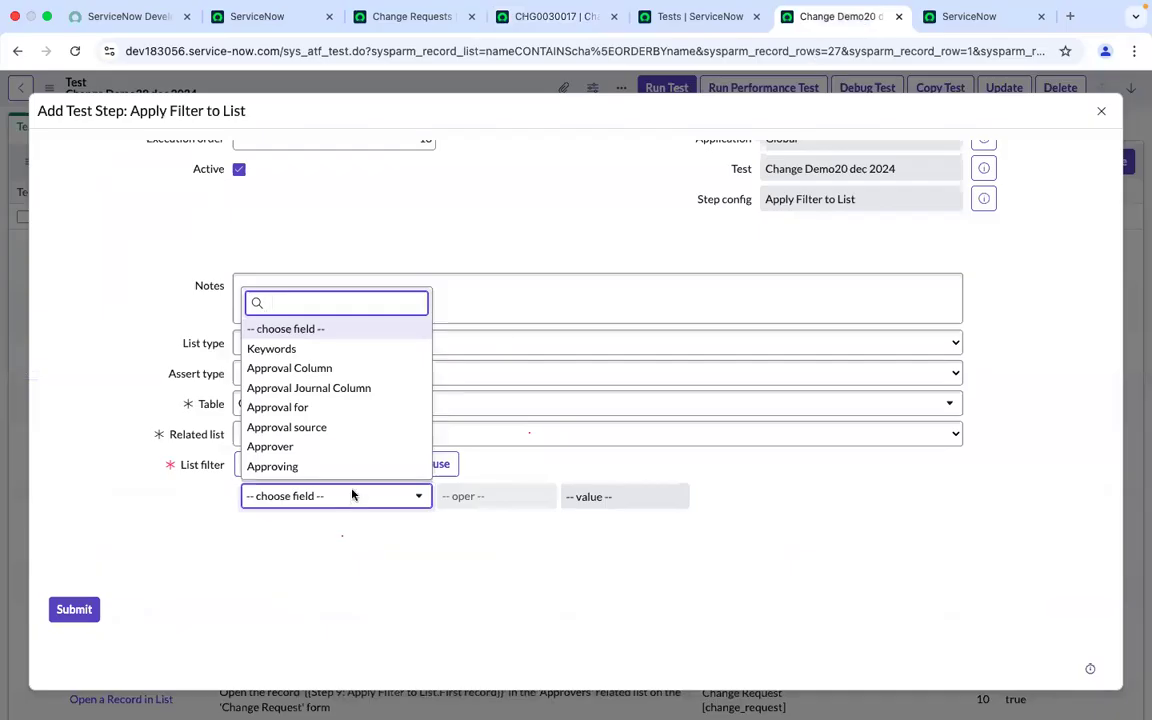
{"action": "scroll", "coordinate": [355, 440], "scroll_direction": "down", "scroll_amount": 1}
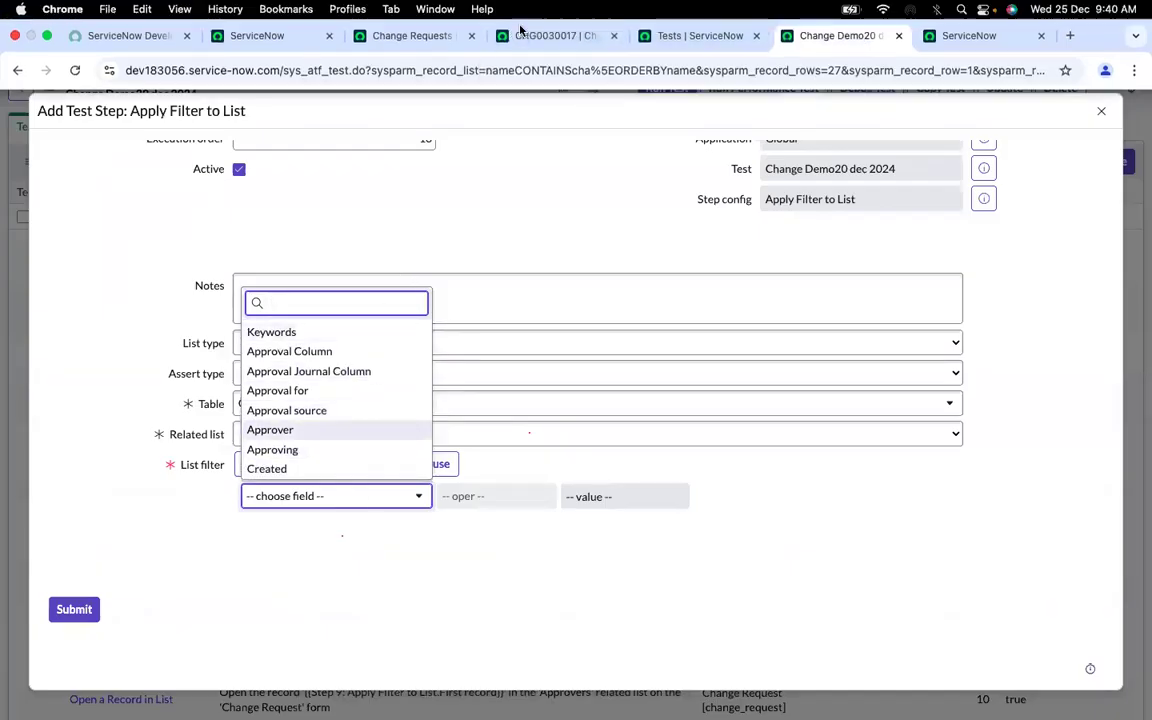
{"action": "left_click", "coordinate": [520, 35]}
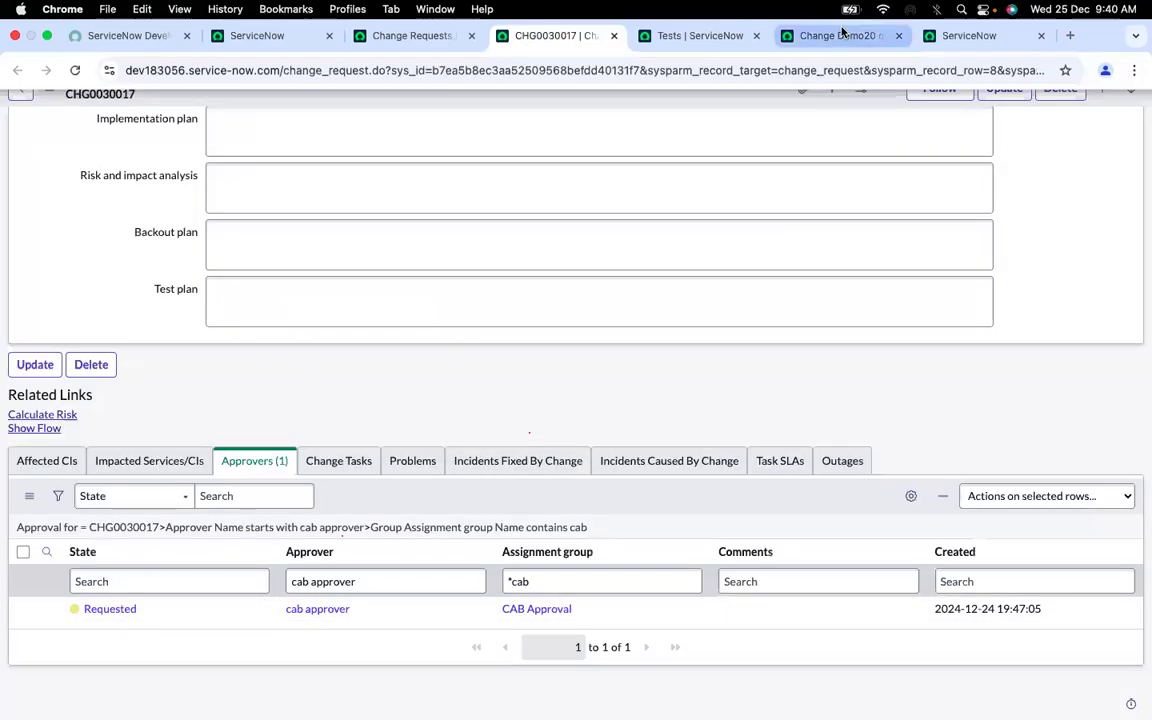
{"action": "left_click", "coordinate": [842, 35]}
{"action": "type", "text": "appr"}
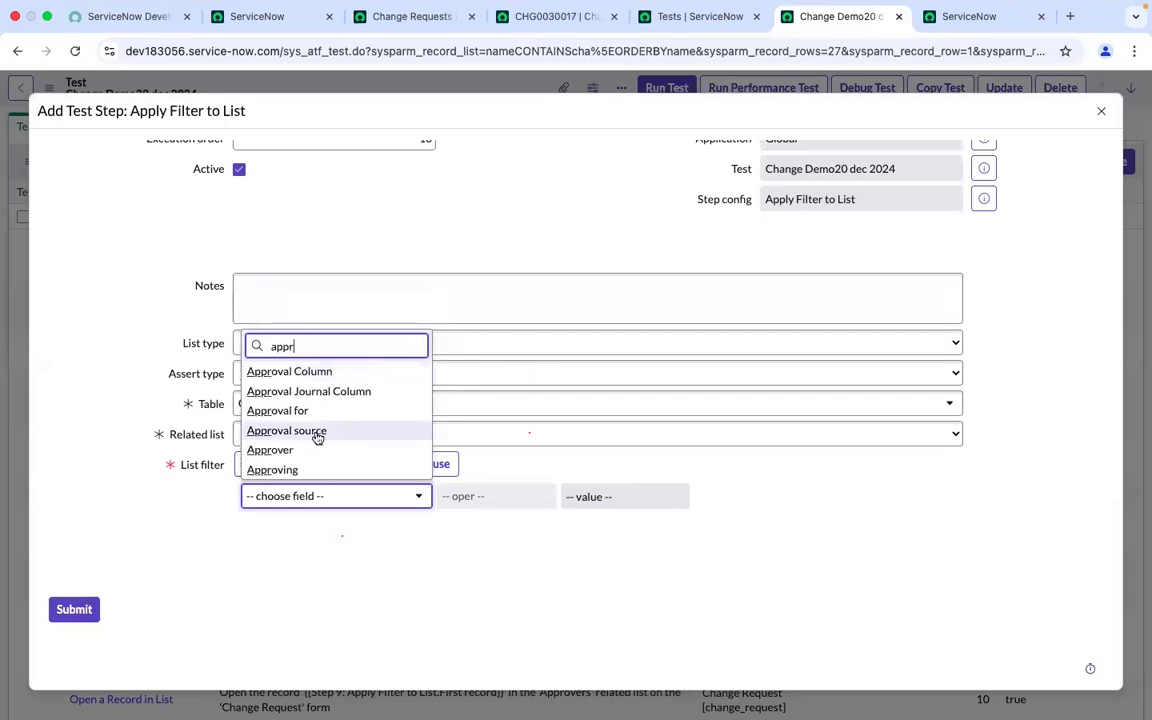
{"action": "left_click", "coordinate": [305, 453]}
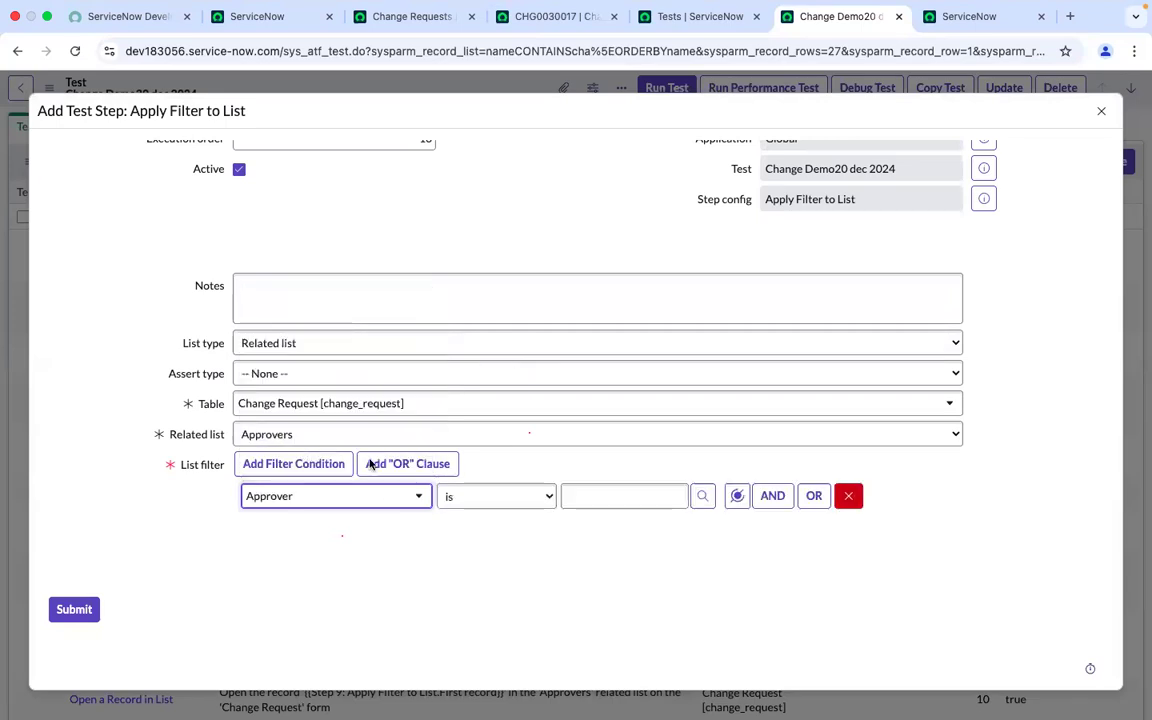
Look up and select the user cab approver as the Approver condition's value
{"action": "left_click", "coordinate": [703, 498]}
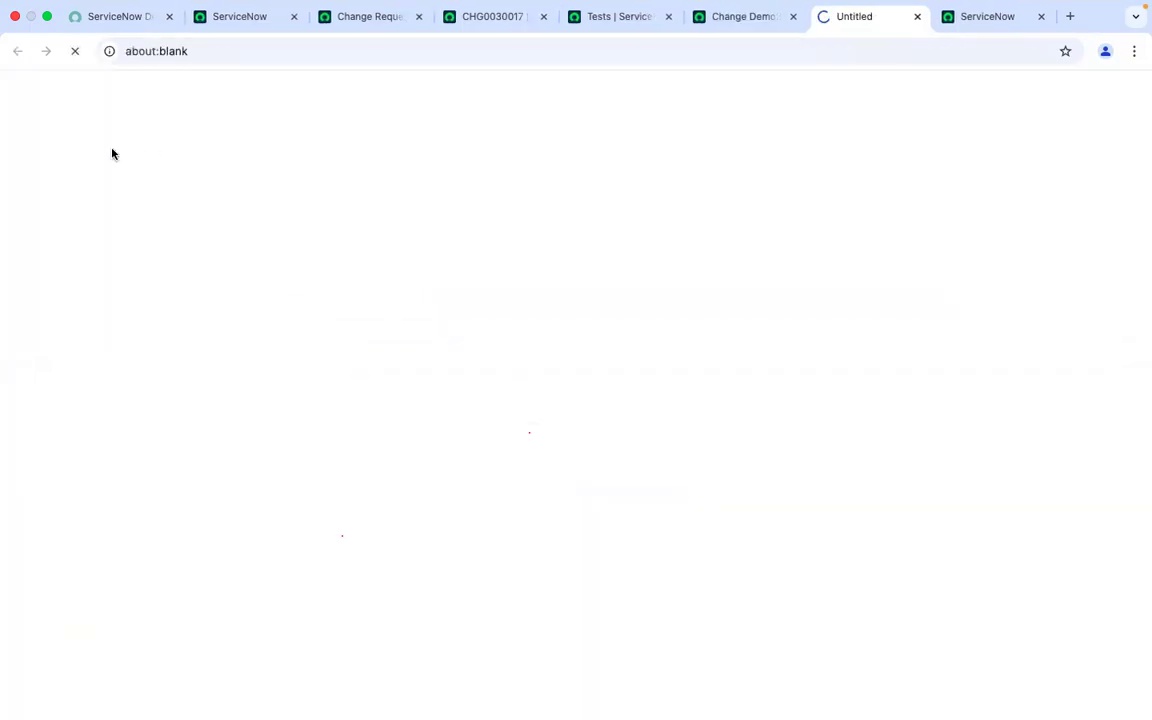
{"action": "left_click", "coordinate": [103, 166]}
{"action": "type", "text": "cab app"}
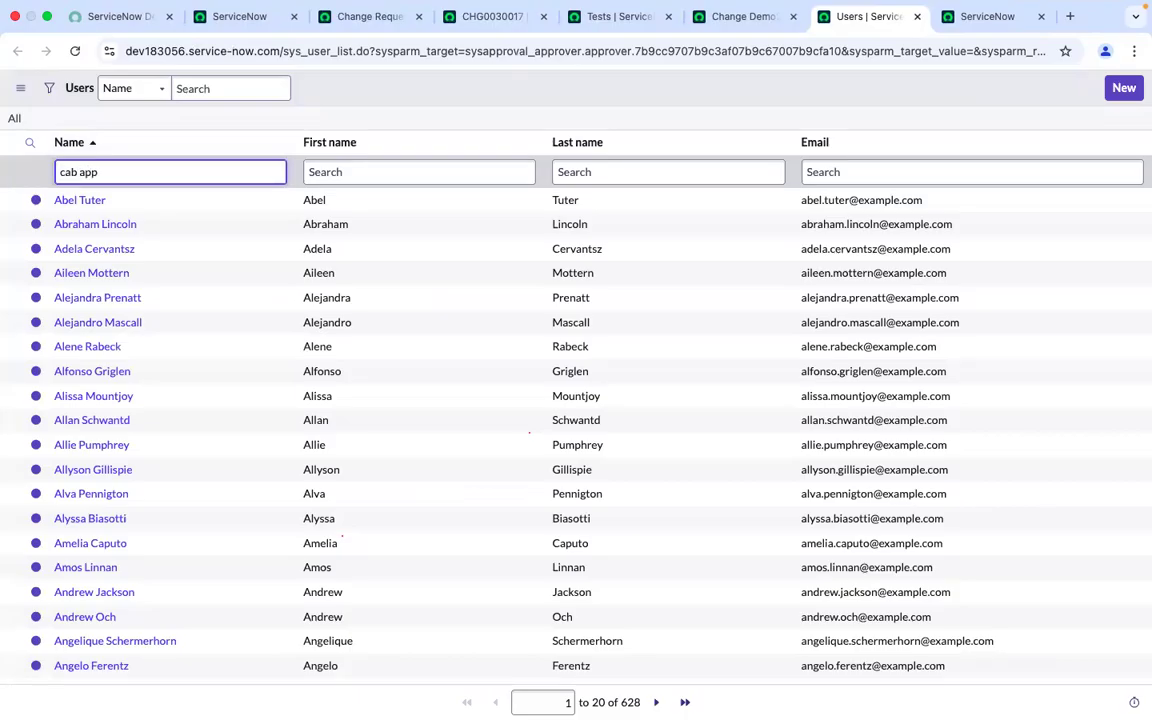
{"action": "type", "text": "*"}
{"action": "key", "text": "Return"}
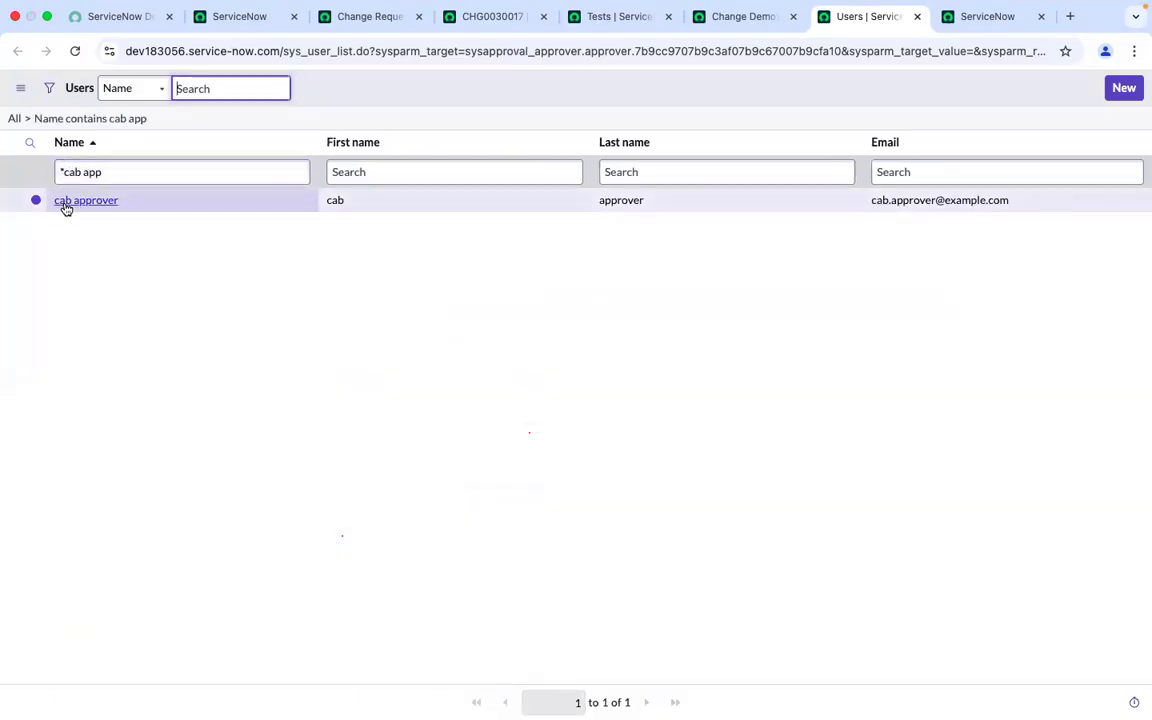
{"action": "left_click", "coordinate": [64, 204]}
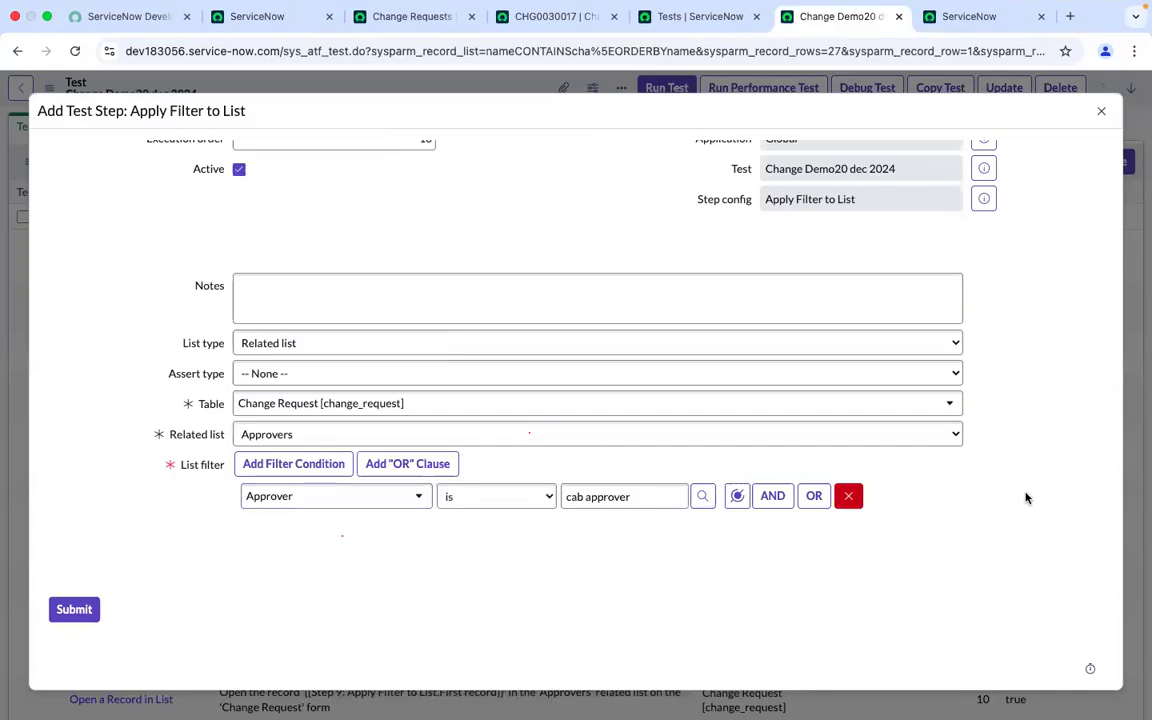
{"action": "left_click", "coordinate": [767, 497]}
{"action": "left_click", "coordinate": [357, 557]}
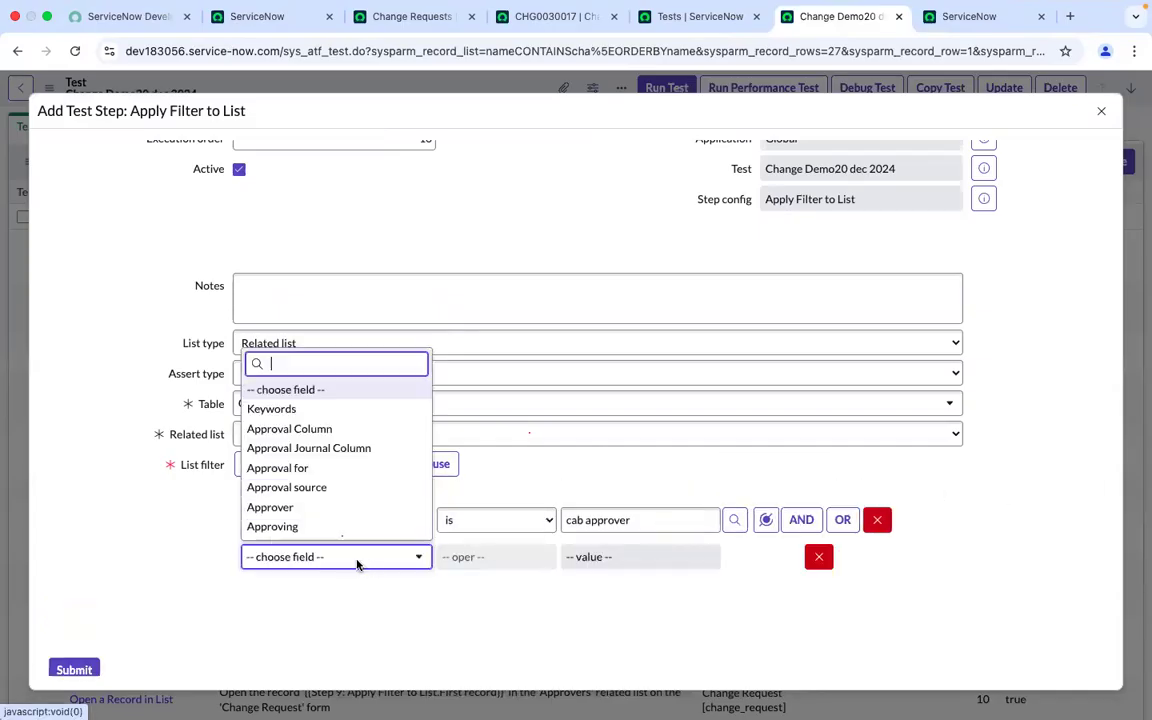
{"action": "left_click", "coordinate": [562, 36]}
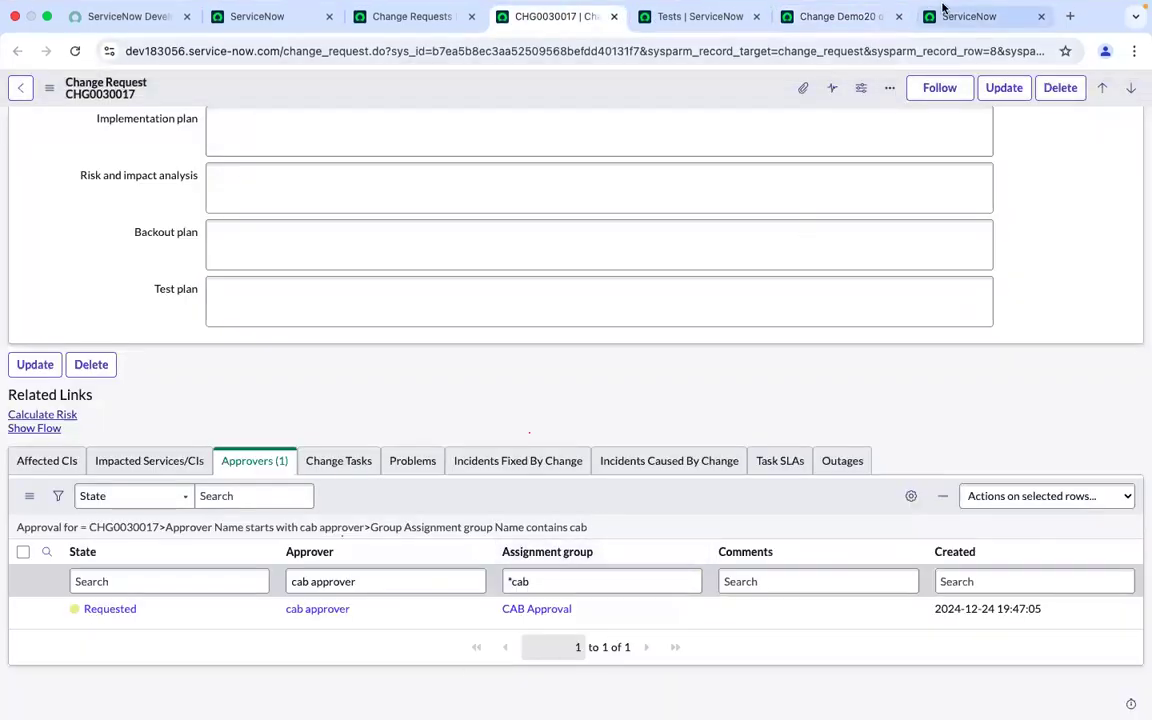
{"action": "left_click", "coordinate": [943, 12]}
{"action": "left_click", "coordinate": [800, 16]}
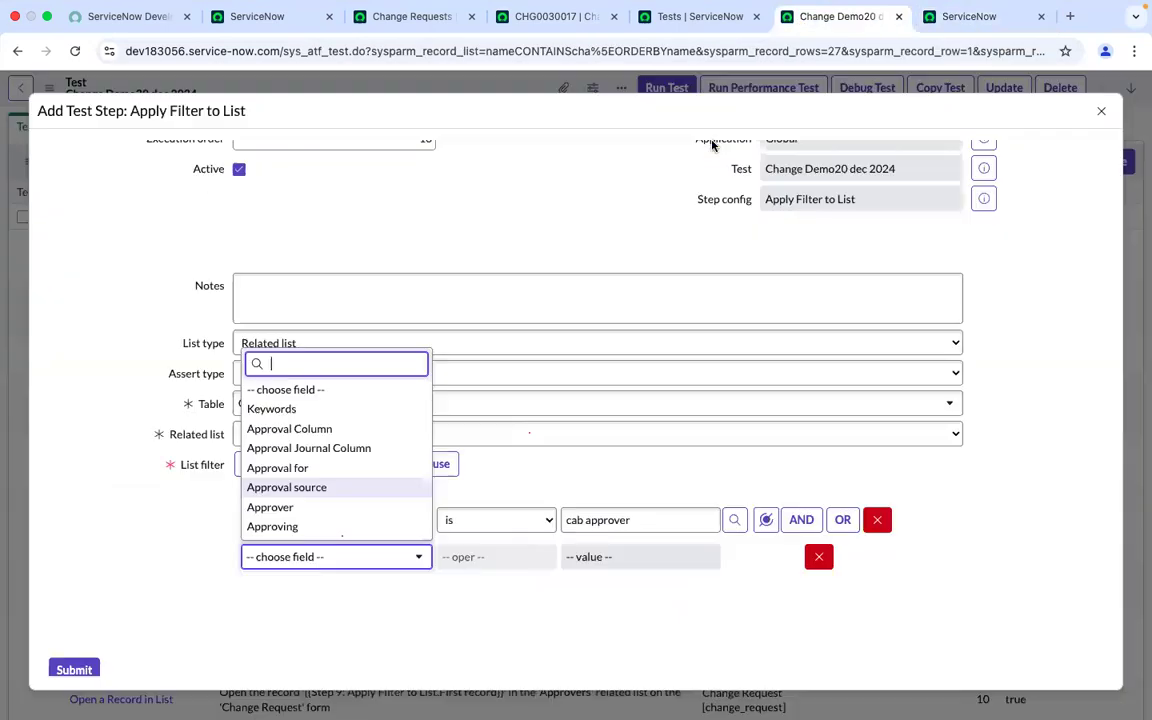
{"action": "type", "text": "assig"}
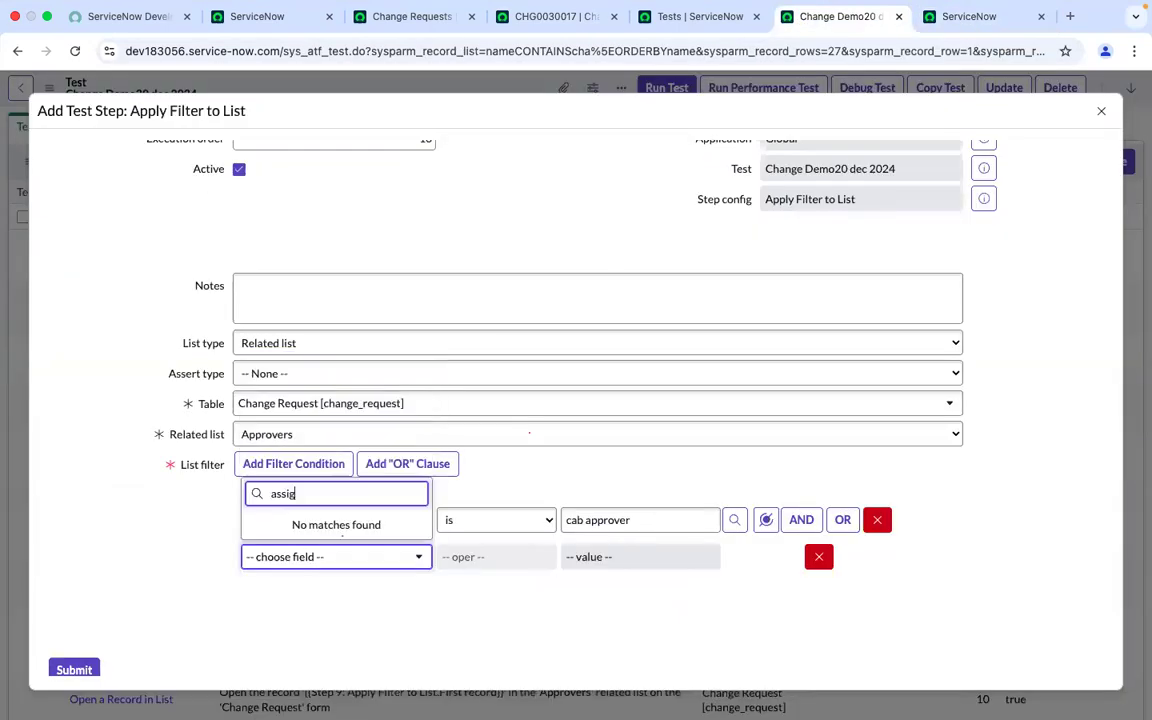
{"action": "type", "text": "nment"}
{"action": "key", "text": "BackSpace"}
{"action": "key", "text": "BackSpace"}
{"action": "key", "text": "BackSpace"}
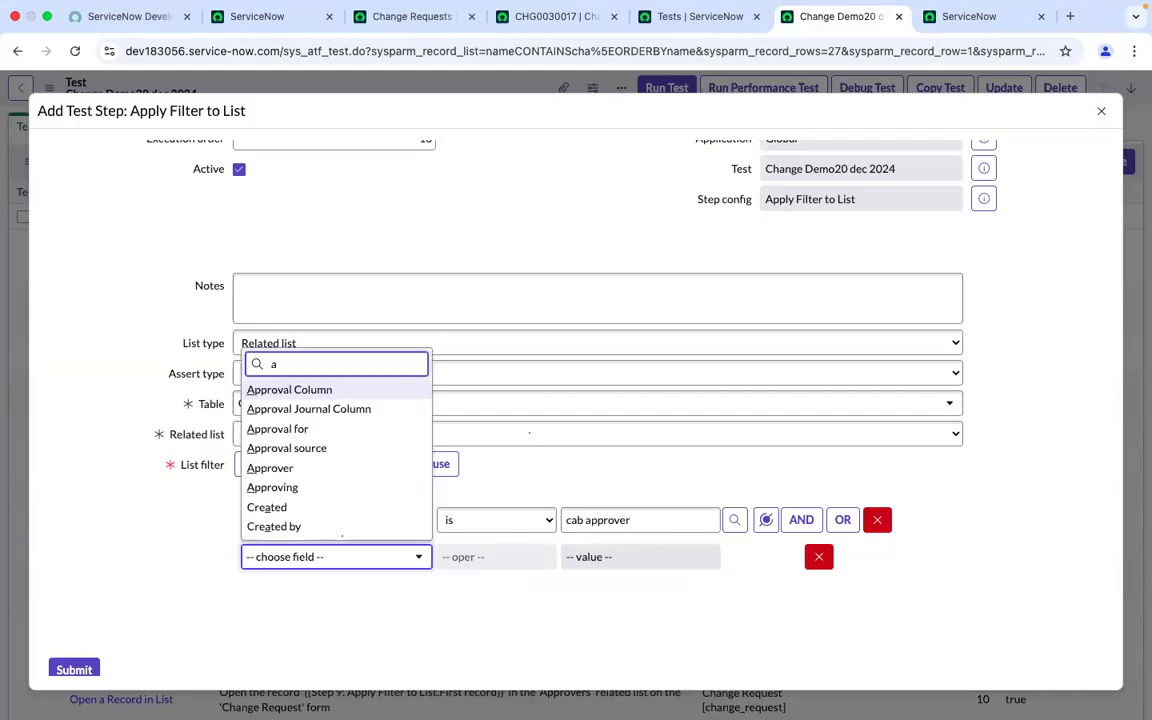
{"action": "key", "text": "BackSpace"}
{"action": "type", "text": "as"}
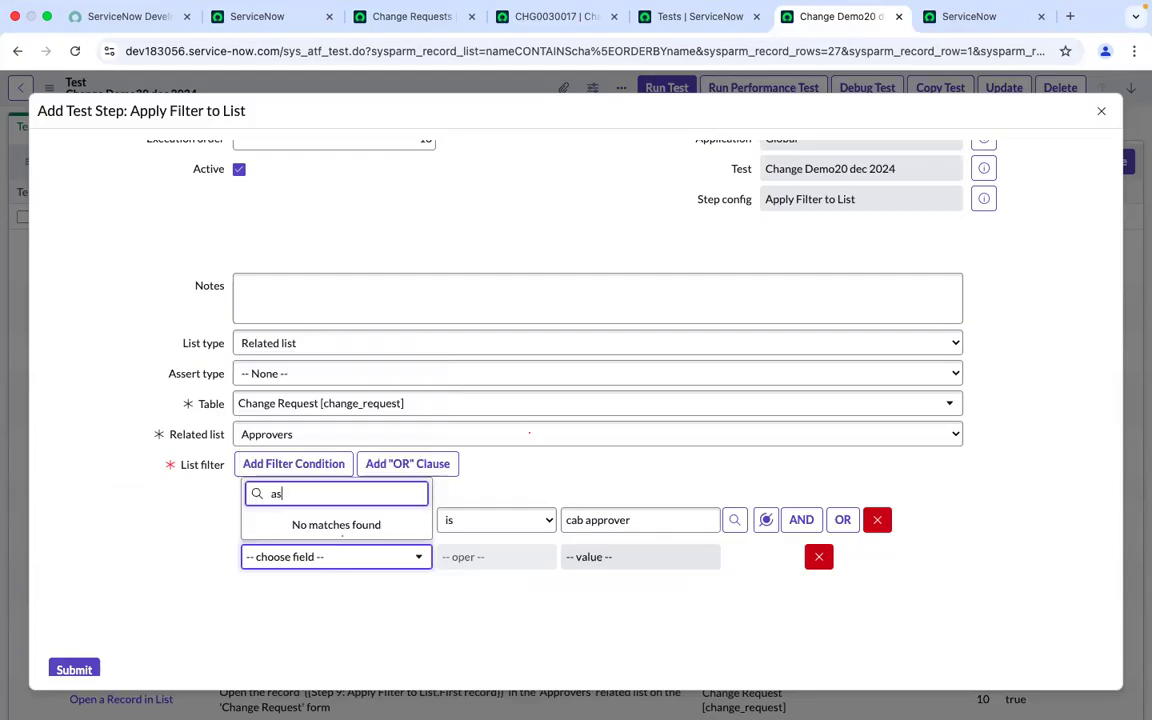
{"action": "key", "text": "BackSpace"}
{"action": "key", "text": "BackSpace"}
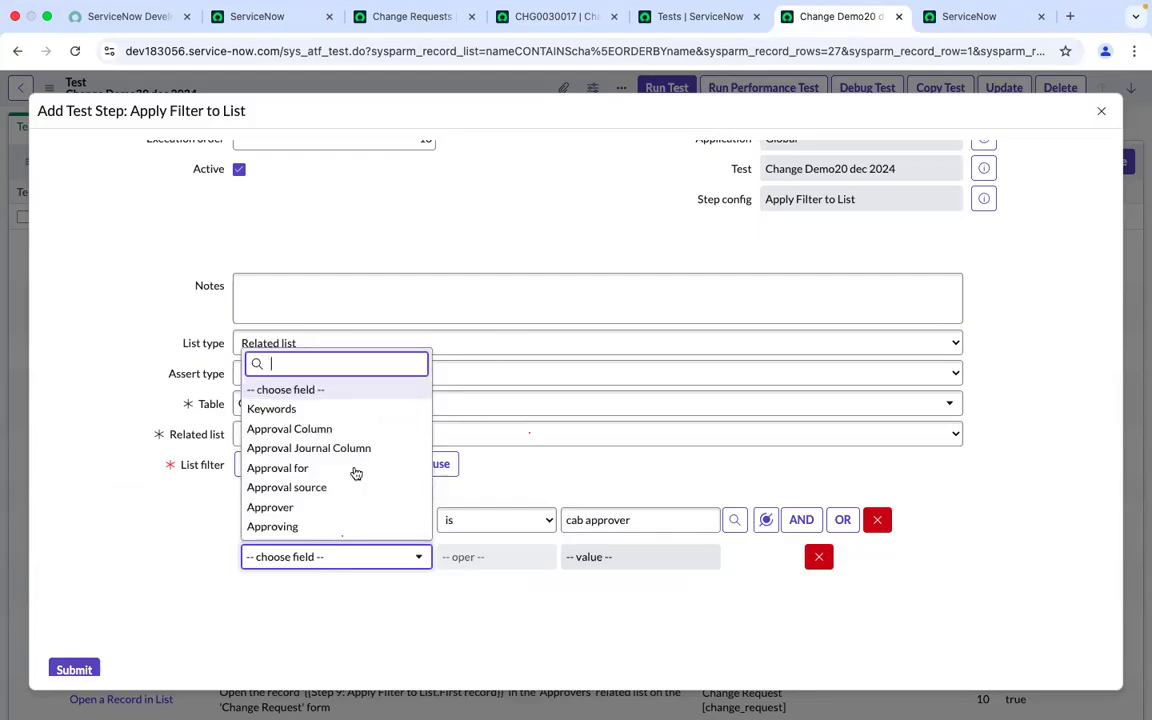
{"action": "scroll", "coordinate": [355, 472], "scroll_direction": "down", "scroll_amount": 10}
{"action": "scroll", "coordinate": [355, 472], "scroll_direction": "up", "scroll_amount": 10}
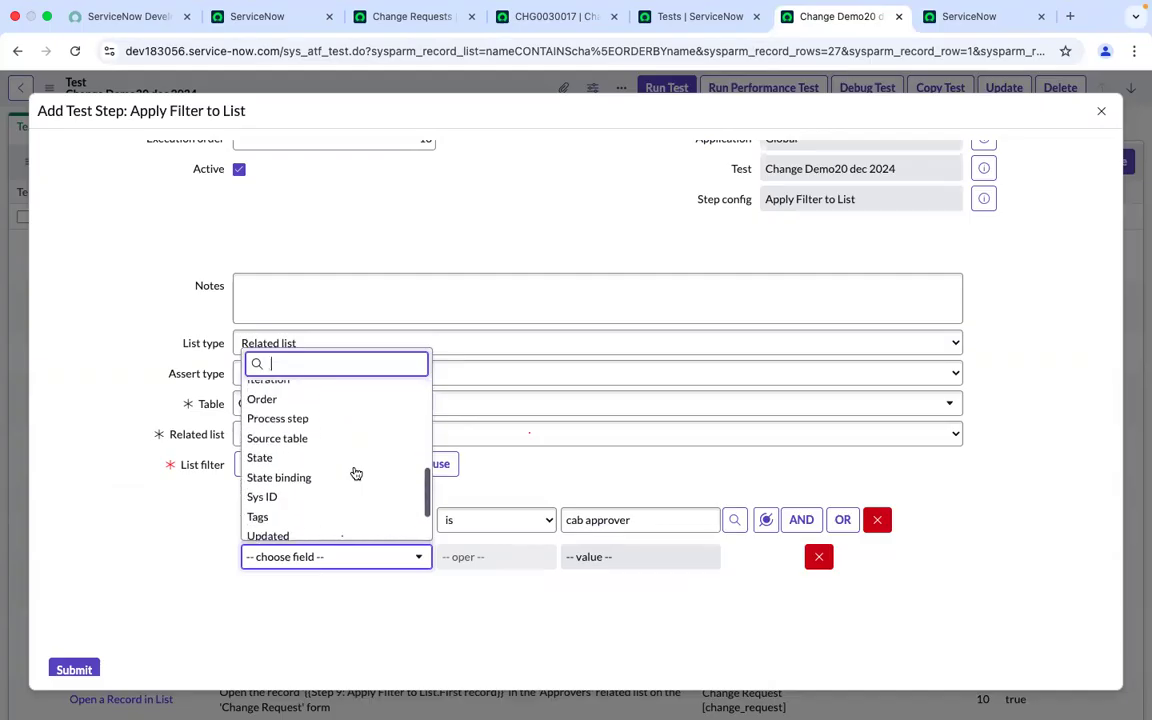
{"action": "left_click", "coordinate": [86, 518]}
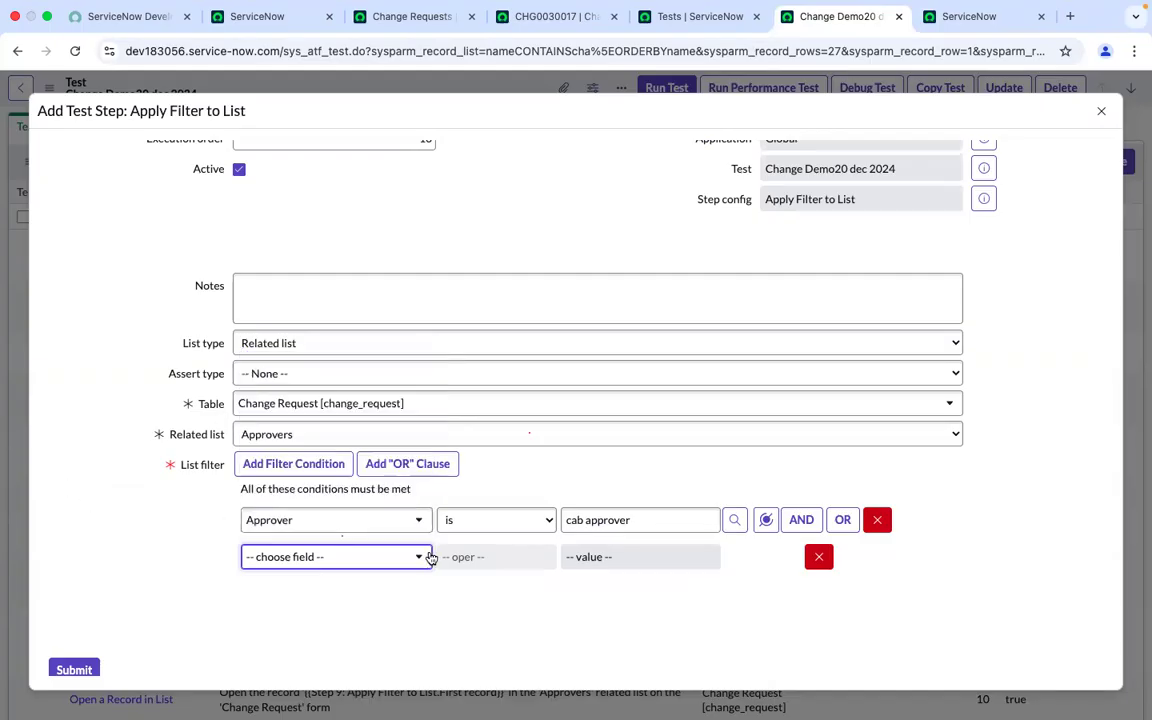
{"action": "left_click", "coordinate": [511, 18]}
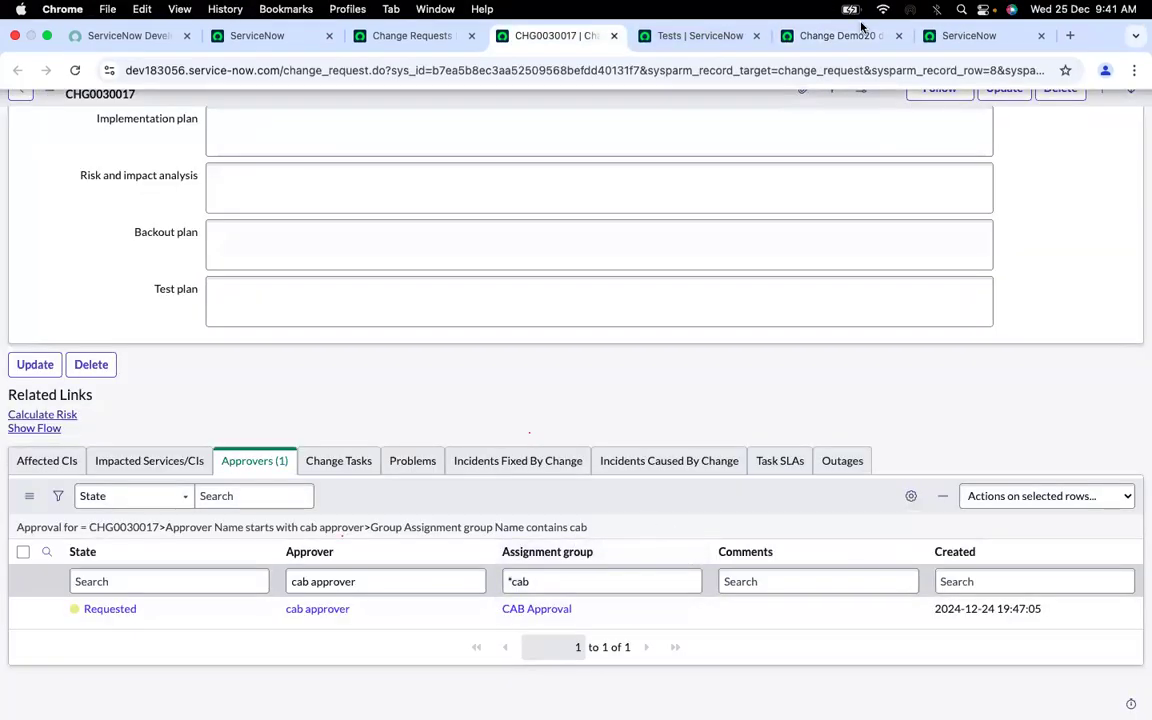
{"action": "left_click", "coordinate": [858, 35]}
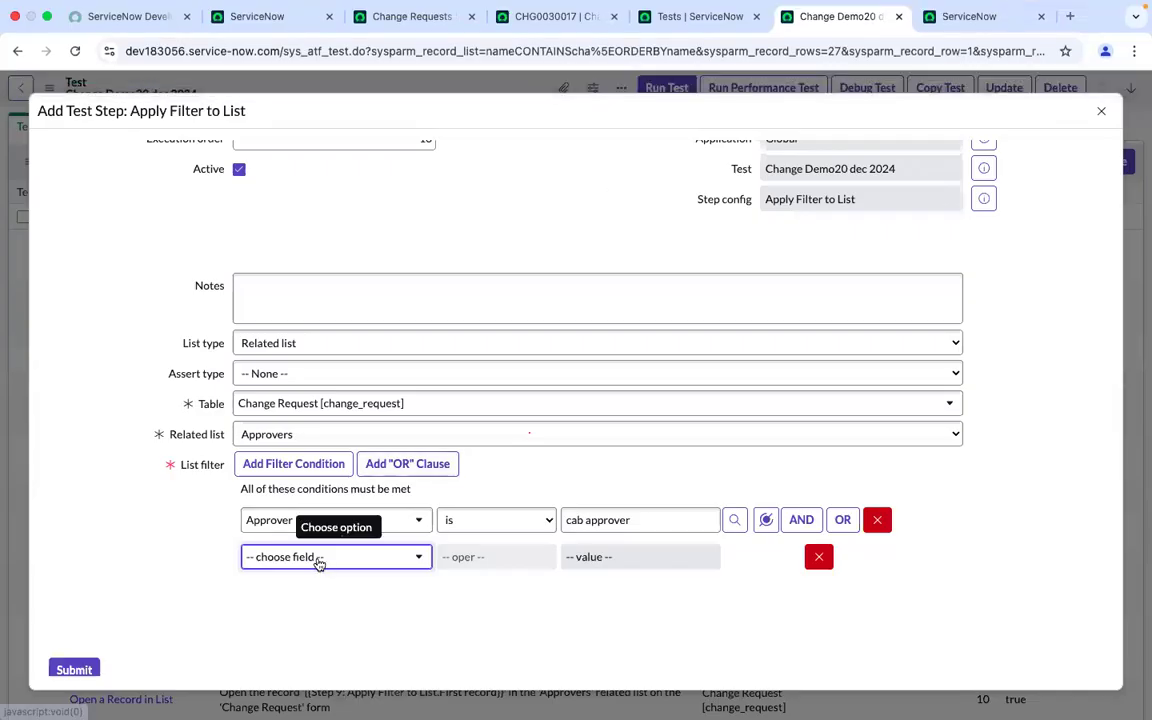
{"action": "left_click", "coordinate": [321, 560]}
{"action": "type", "text": "ass"}
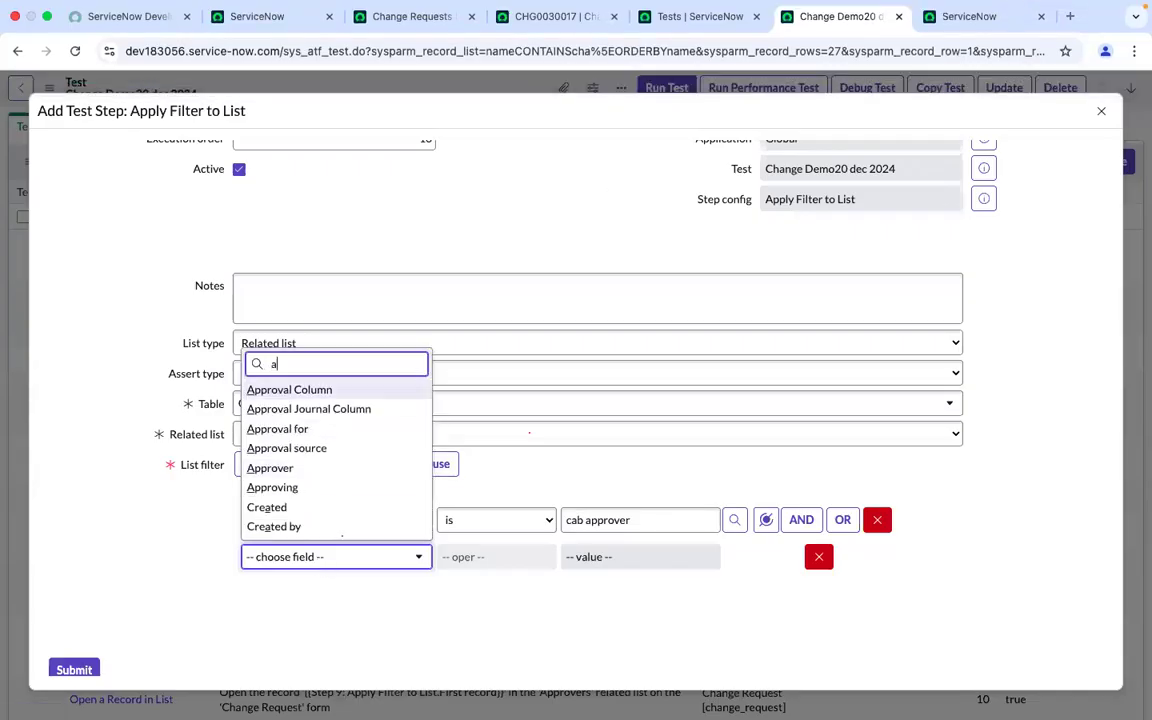
{"action": "key", "text": "BackSpace"}
{"action": "key", "text": "BackSpace"}
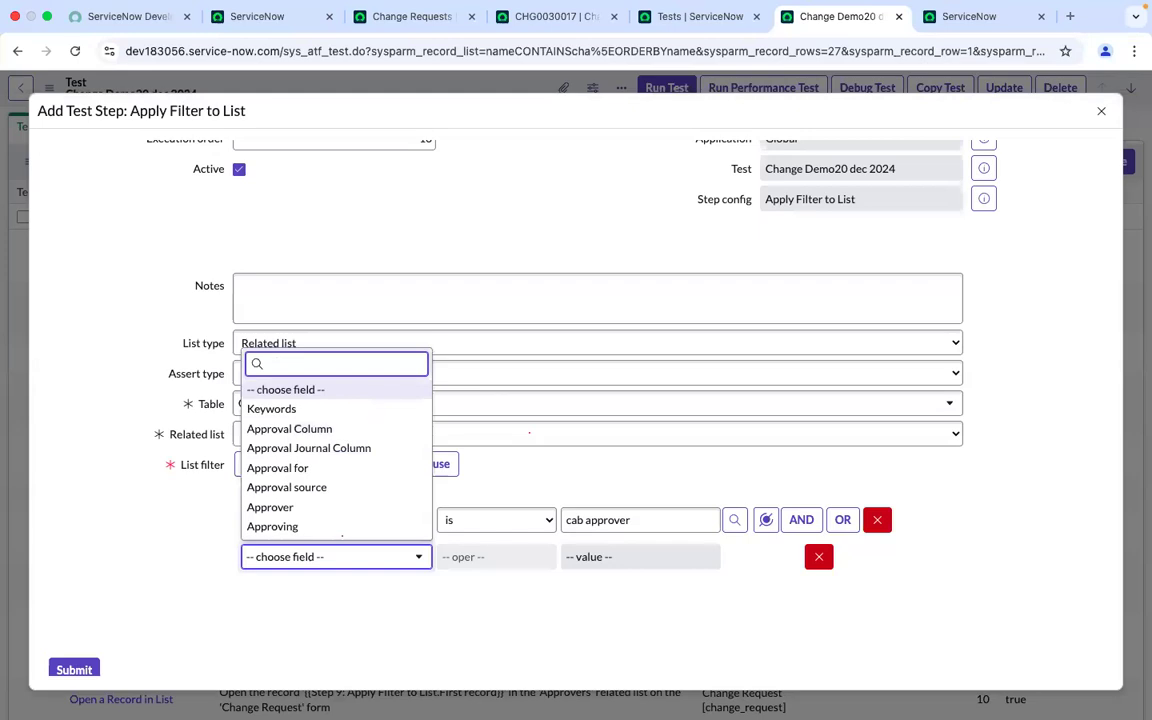
{"action": "scroll", "coordinate": [295, 480], "scroll_direction": "down", "scroll_amount": 10}
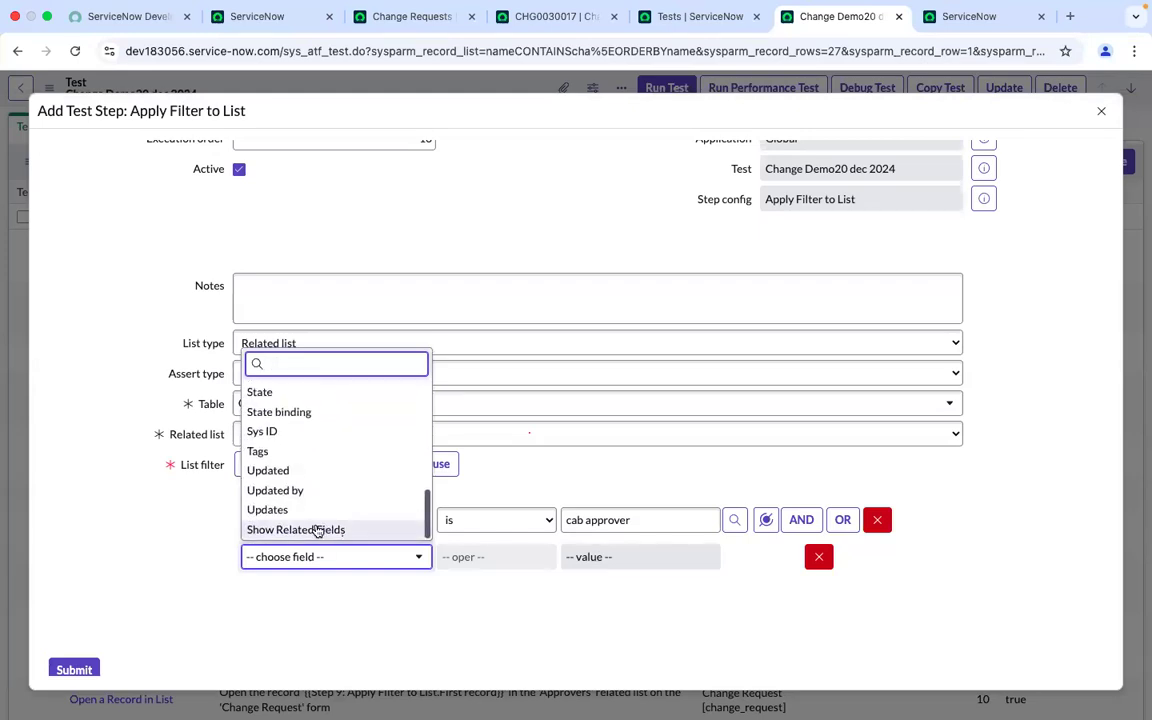
{"action": "left_click", "coordinate": [317, 530]}
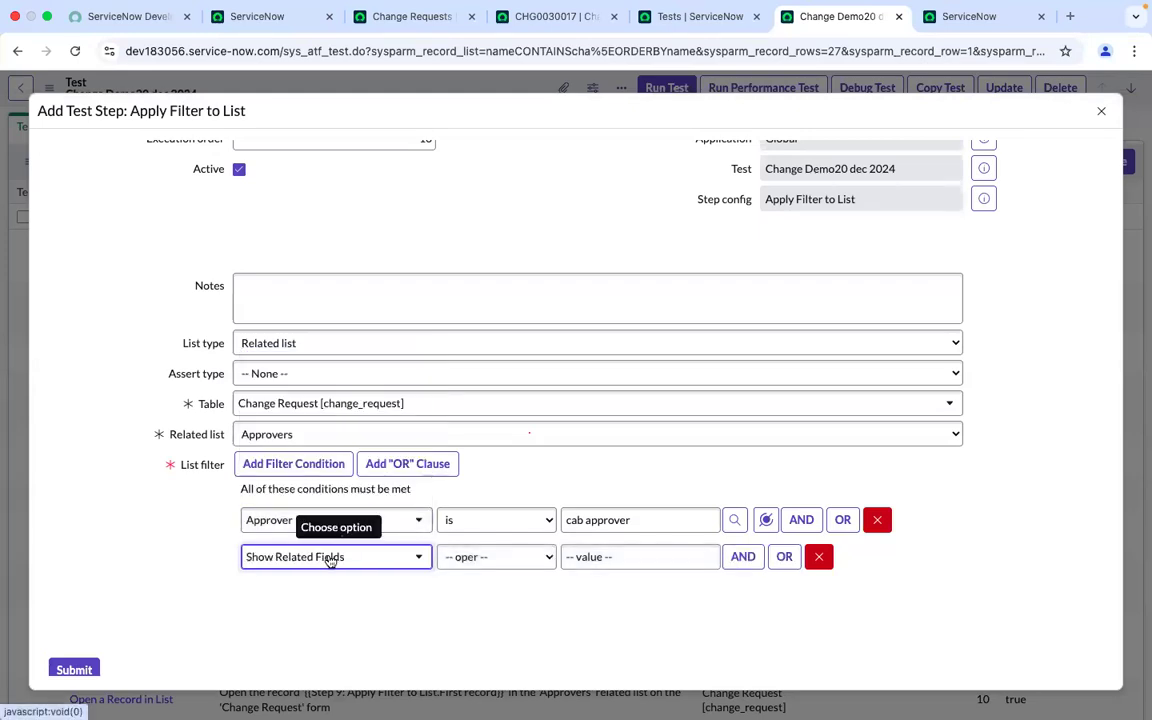
{"action": "type", "text": "ass"}
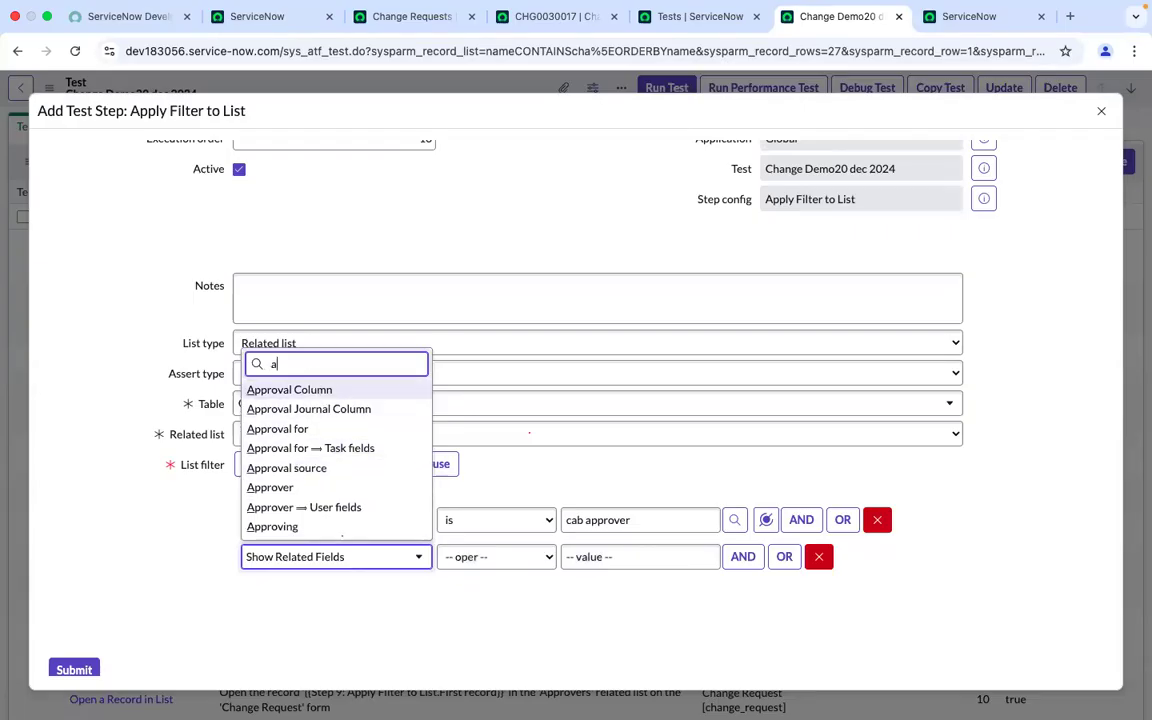
{"action": "key", "text": "BackSpace"}
{"action": "key", "text": "BackSpace"}
{"action": "key", "text": "BackSpace"}
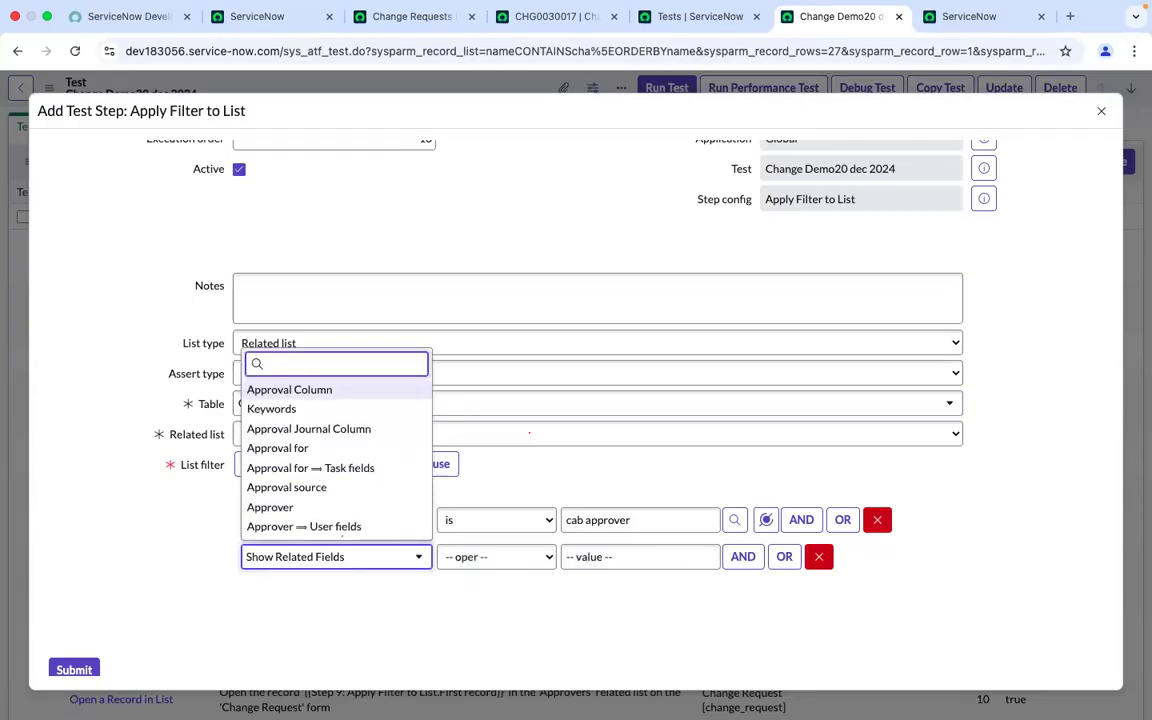
{"action": "scroll", "coordinate": [328, 476], "scroll_direction": "down", "scroll_amount": 10}
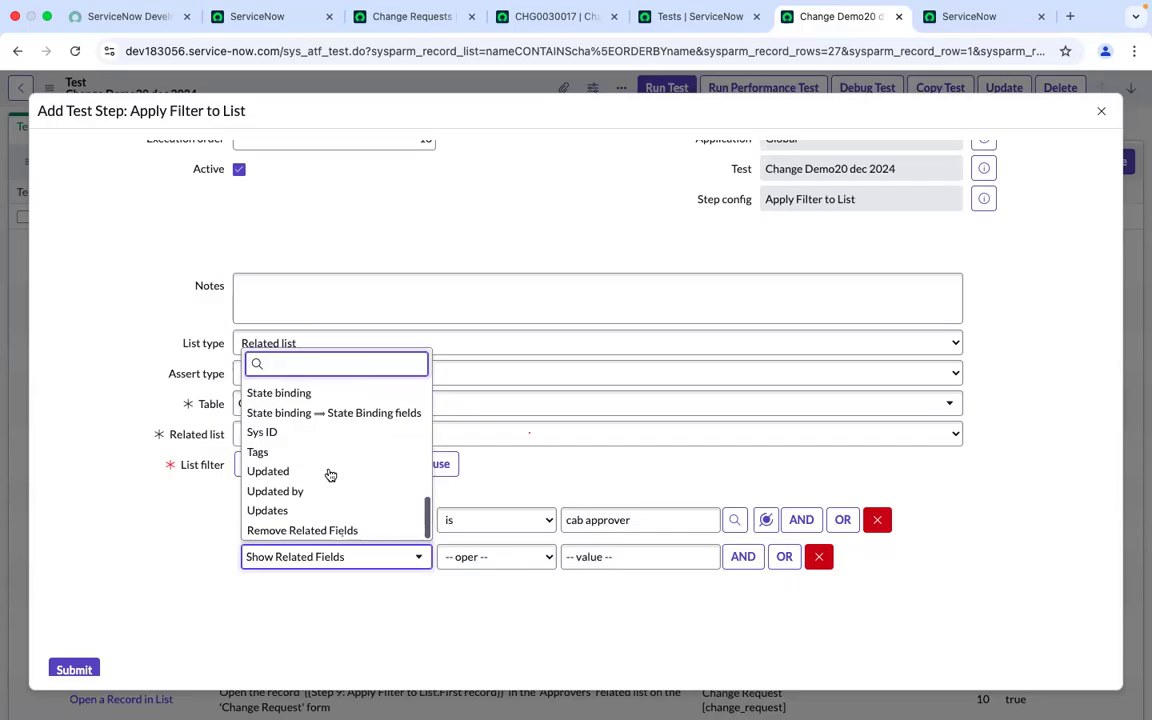
{"action": "scroll", "coordinate": [330, 474], "scroll_direction": "up", "scroll_amount": 5}
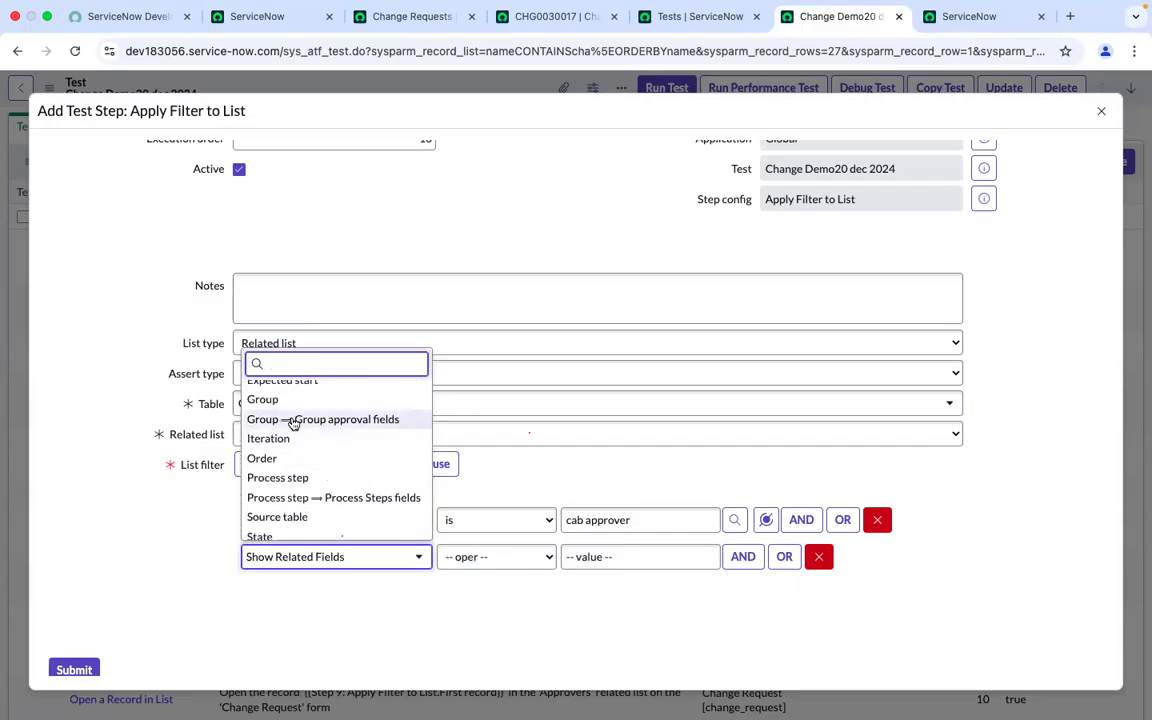
{"action": "scroll", "coordinate": [293, 423], "scroll_direction": "up", "scroll_amount": 5}
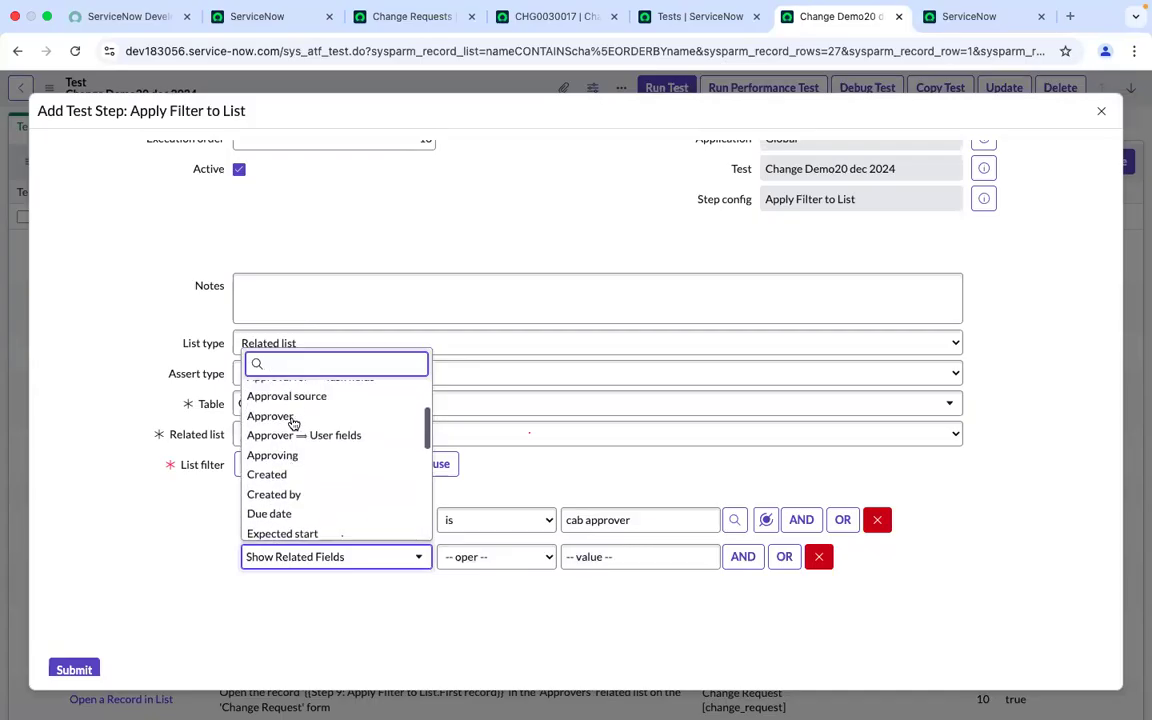
{"action": "type", "text": "gr"}
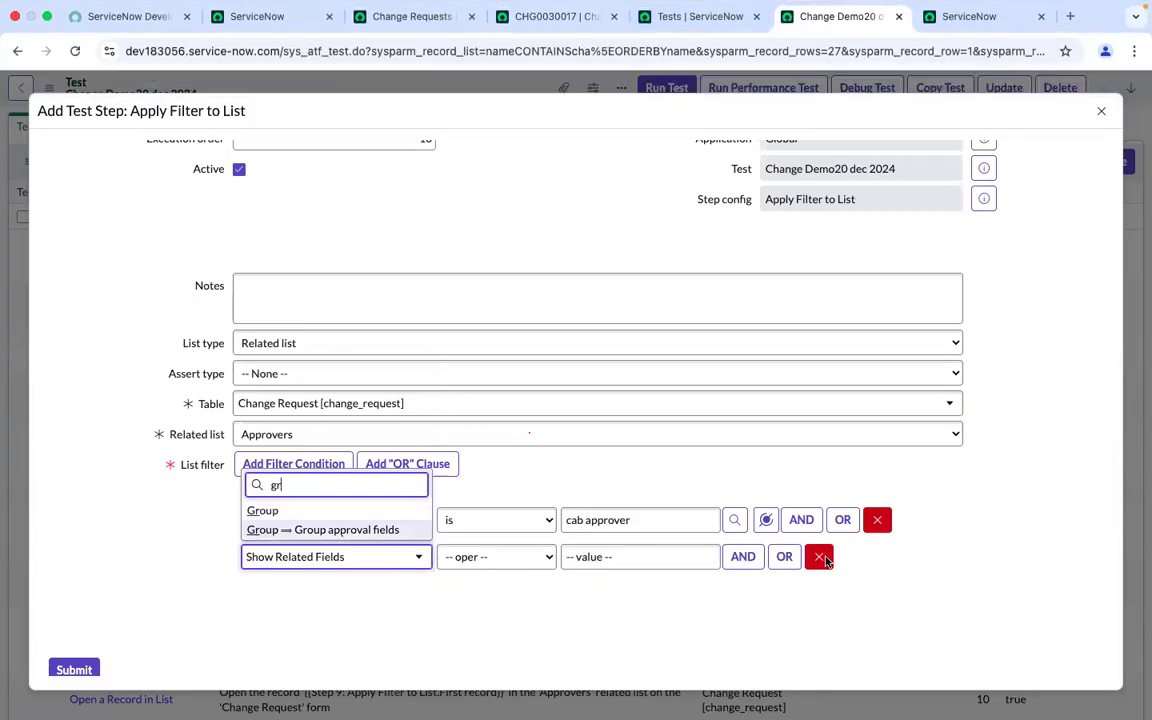
{"action": "left_click", "coordinate": [826, 562]}
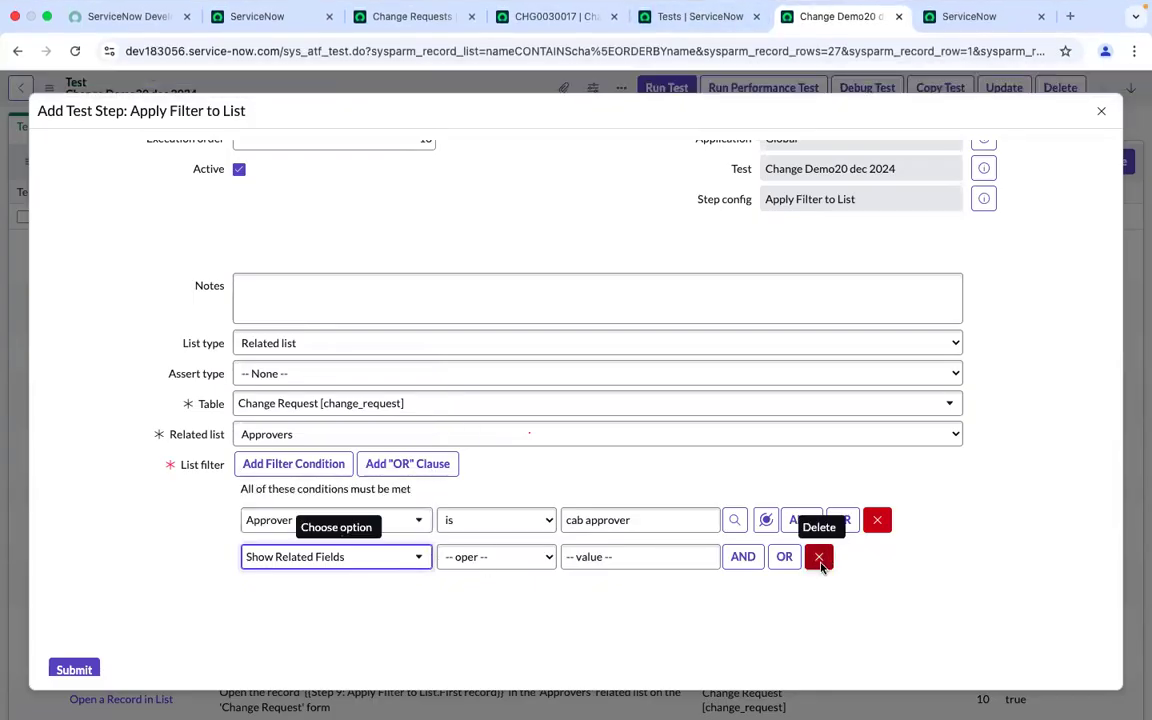
{"action": "left_click", "coordinate": [819, 557]}
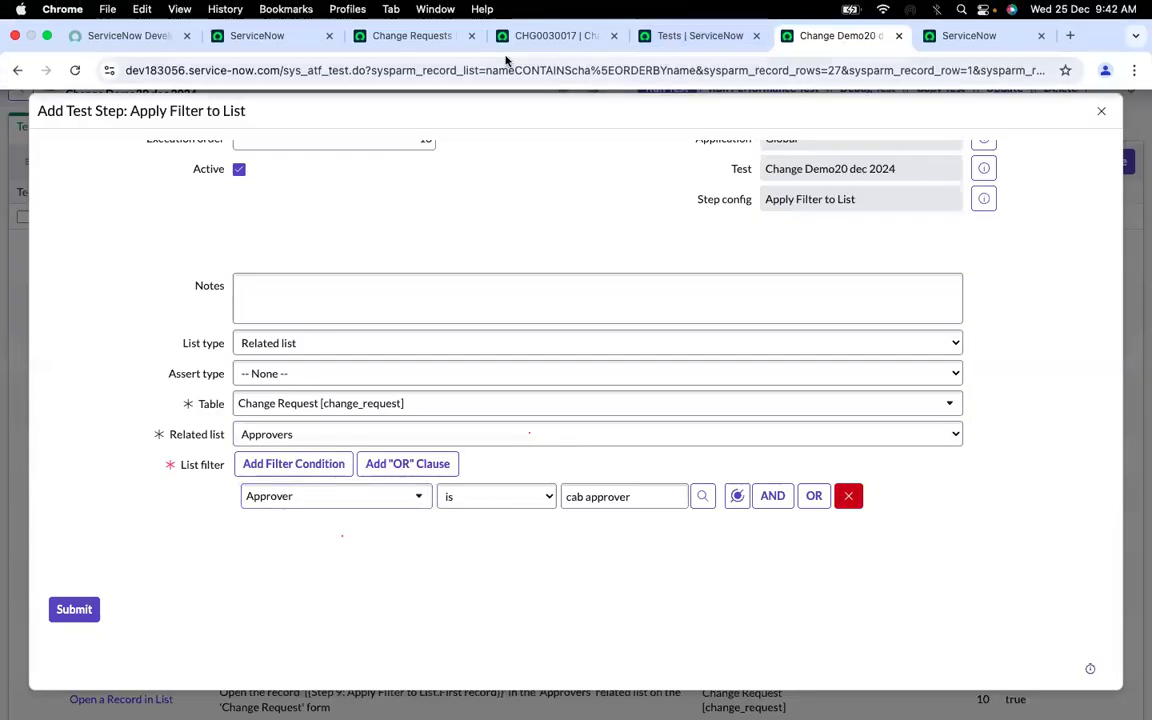
Sort the change record's Approvers related list by Assignment group to compare it with the test filter
{"action": "left_click", "coordinate": [530, 36]}
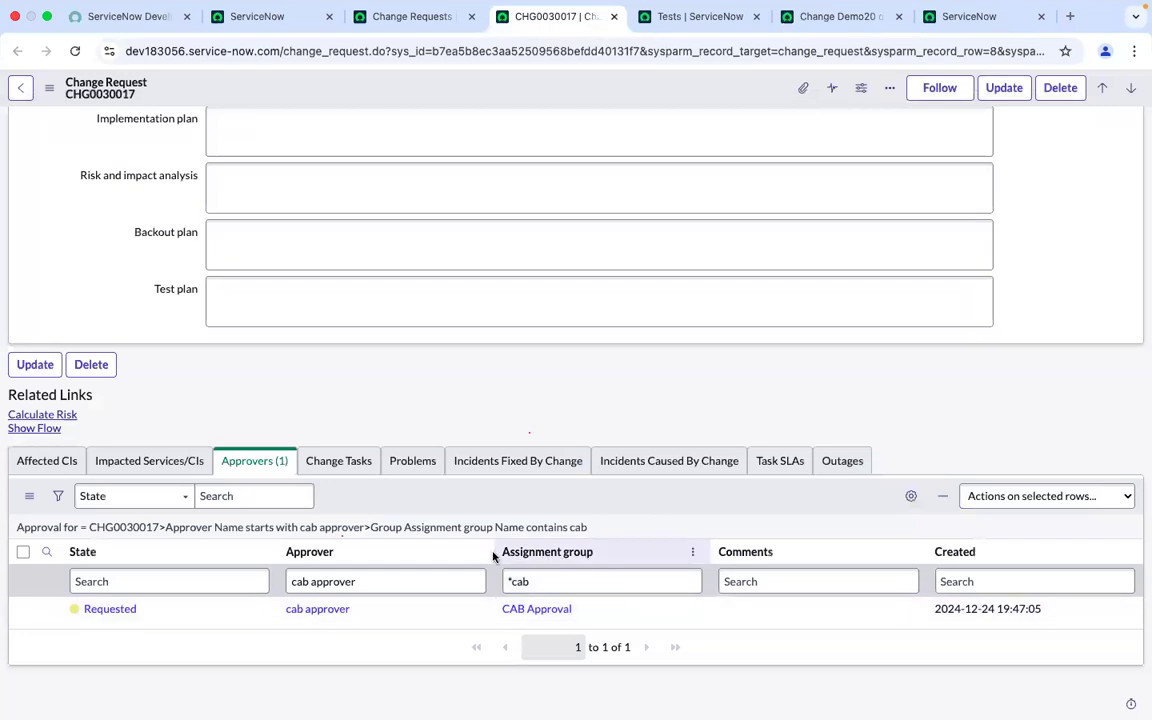
{"action": "left_click", "coordinate": [561, 554]}
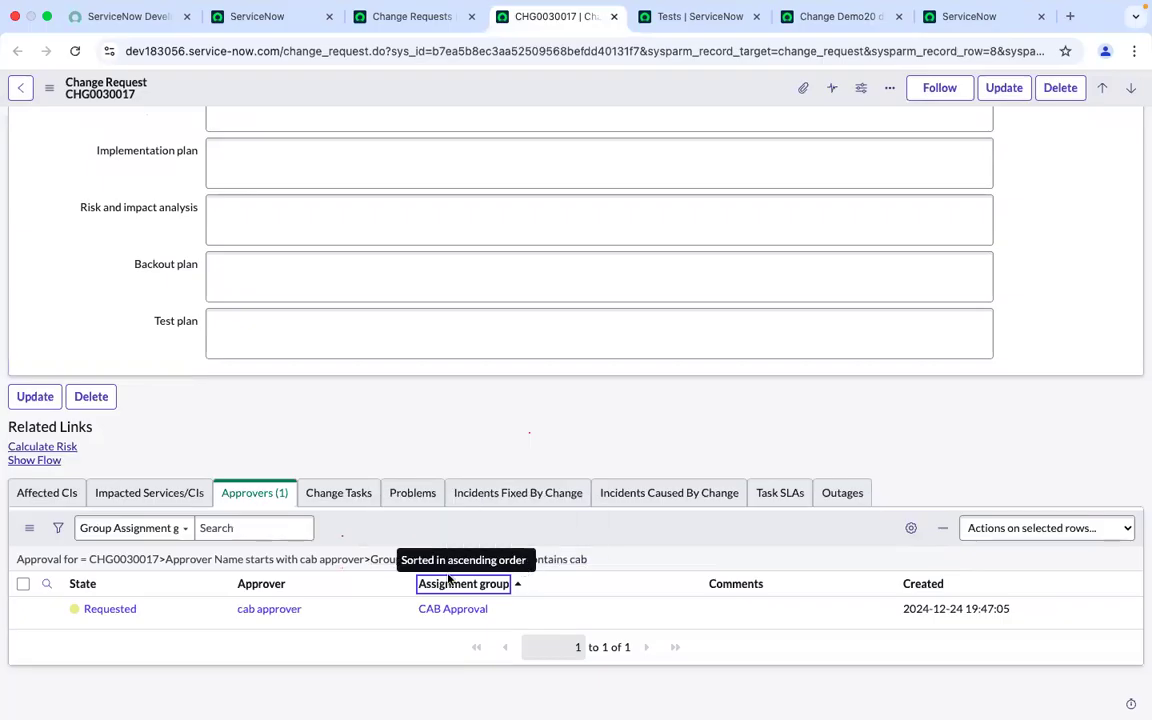
{"action": "left_click", "coordinate": [304, 653]}
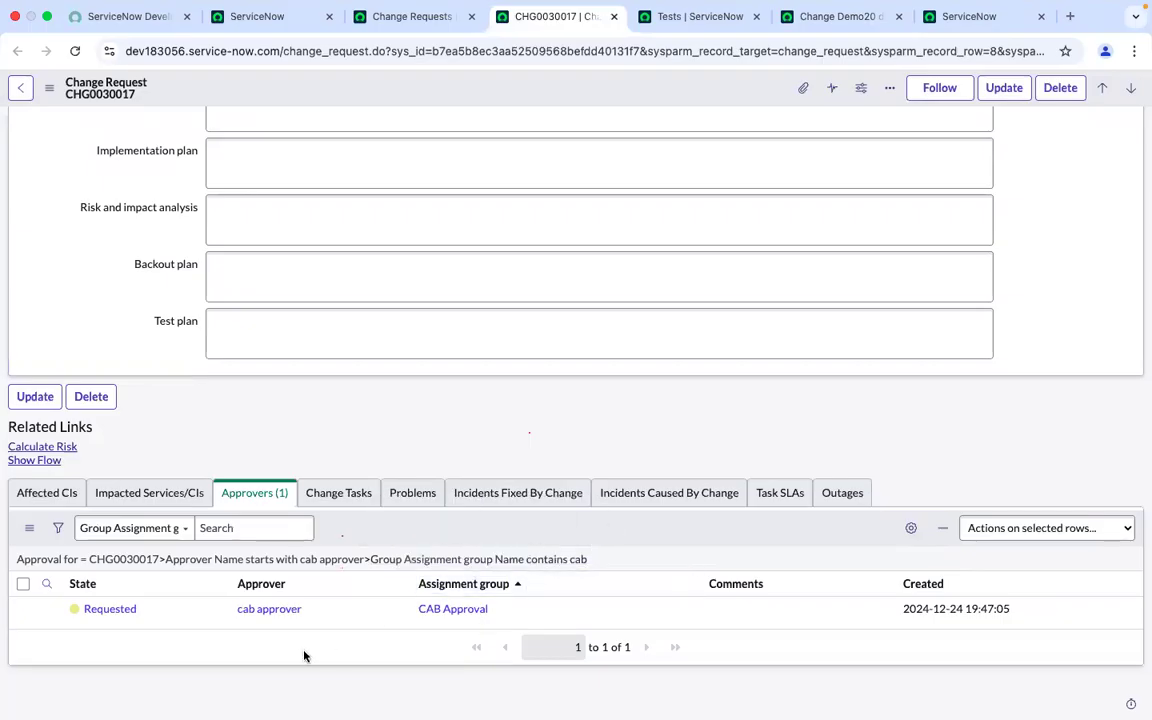
{"action": "left_click", "coordinate": [835, 16]}
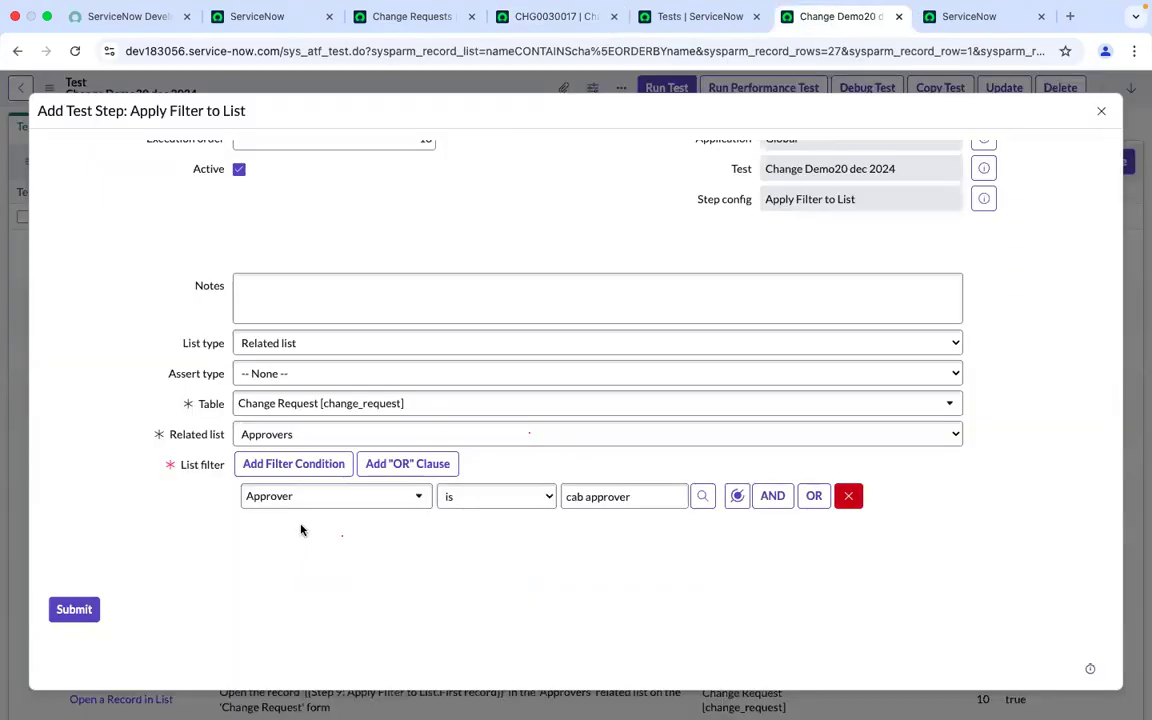
Add a second AND condition to the Approvers list filter using the Created field
{"action": "left_click", "coordinate": [772, 496]}
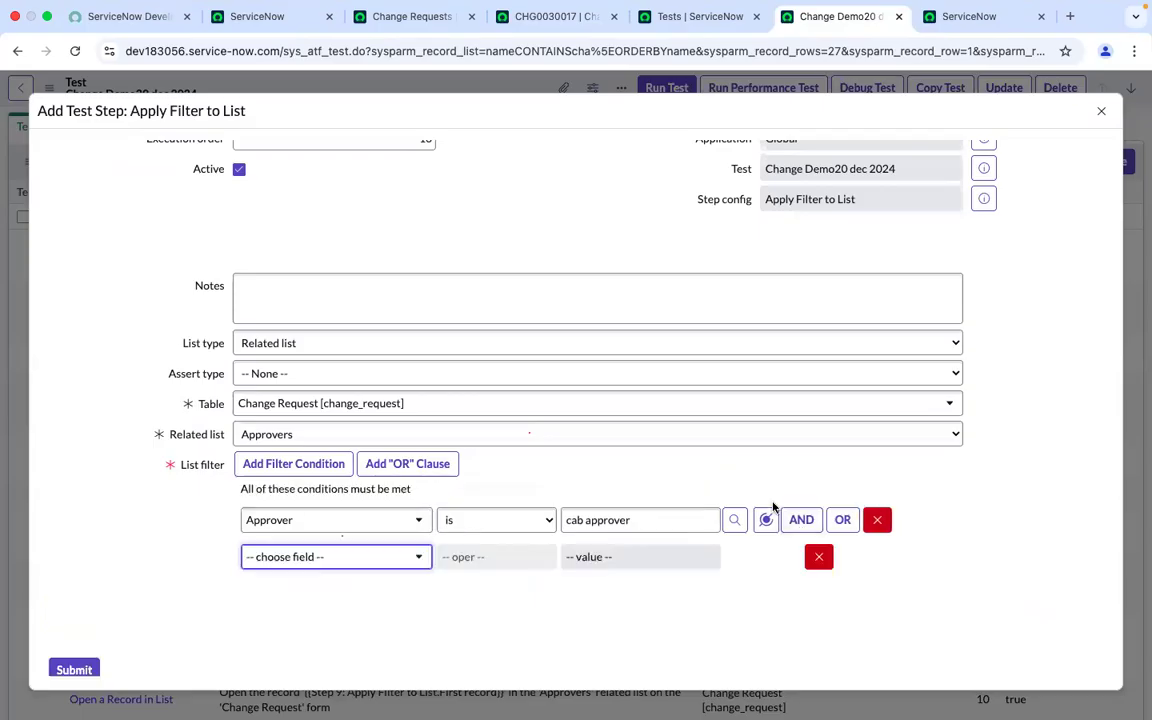
{"action": "left_click", "coordinate": [585, 12]}
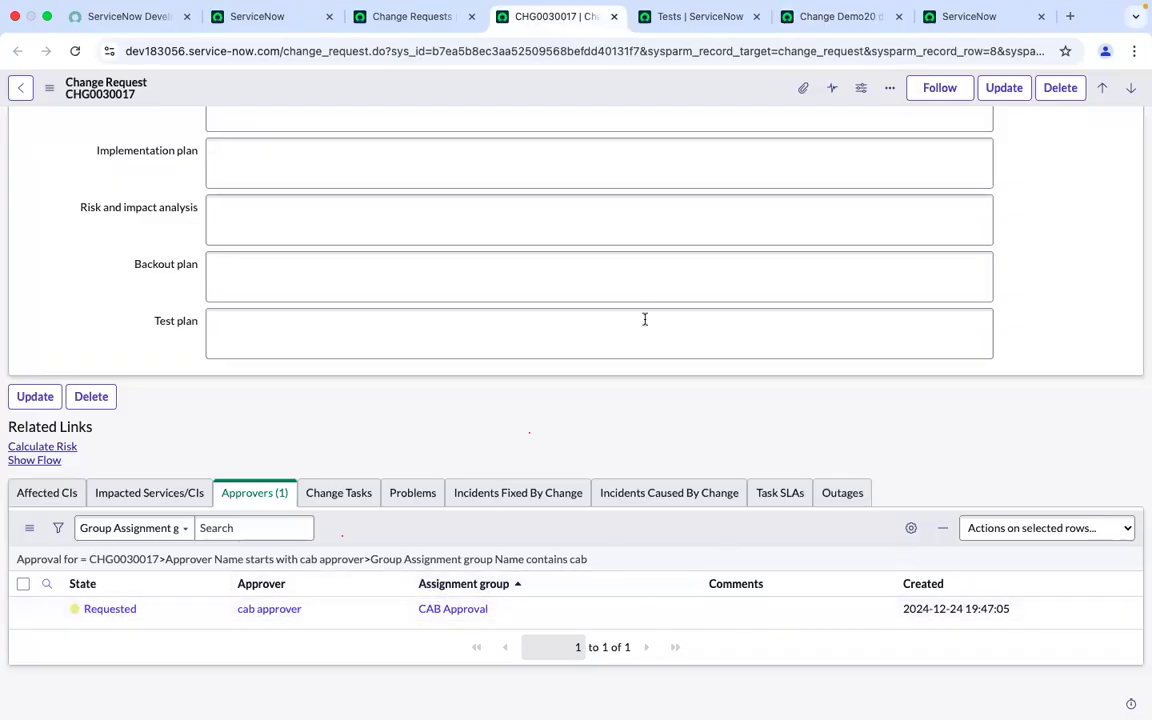
{"action": "left_click", "coordinate": [702, 18]}
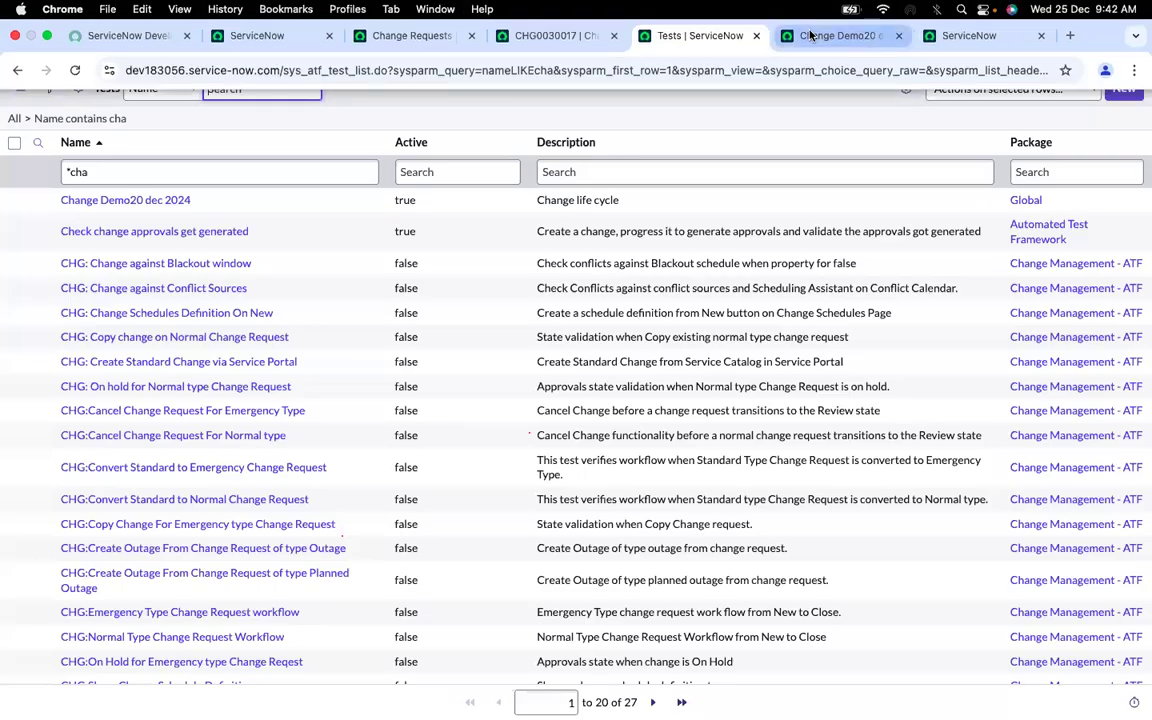
{"action": "left_click", "coordinate": [815, 31]}
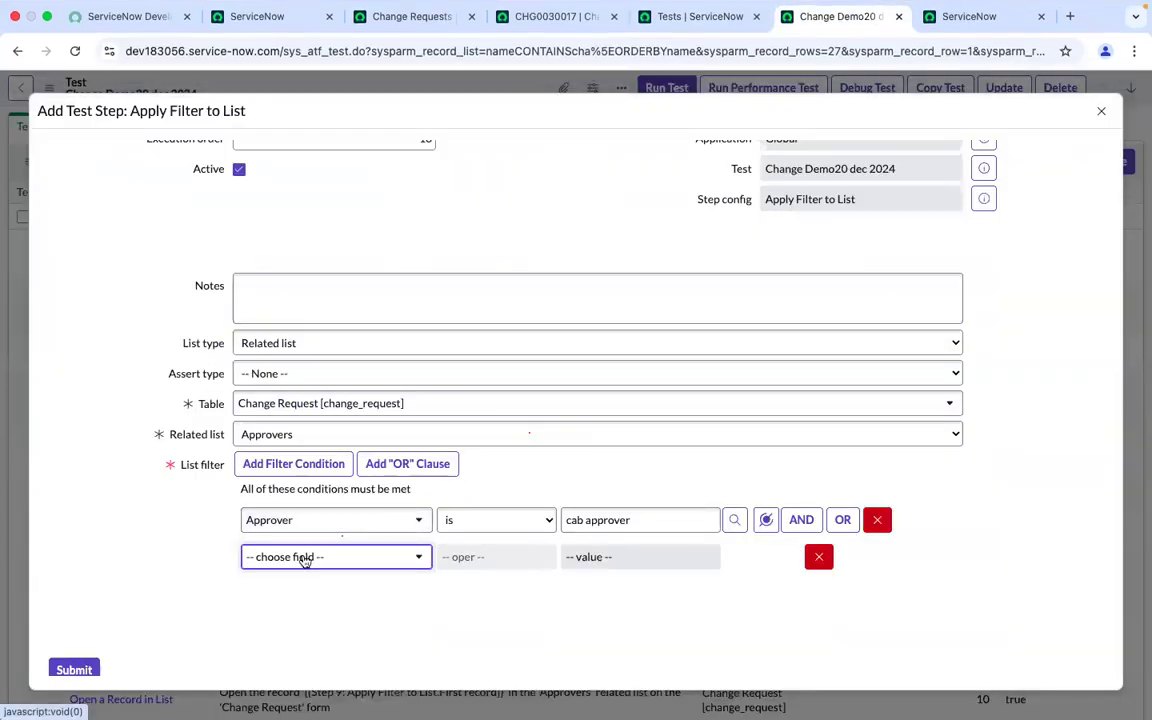
{"action": "left_click", "coordinate": [305, 558]}
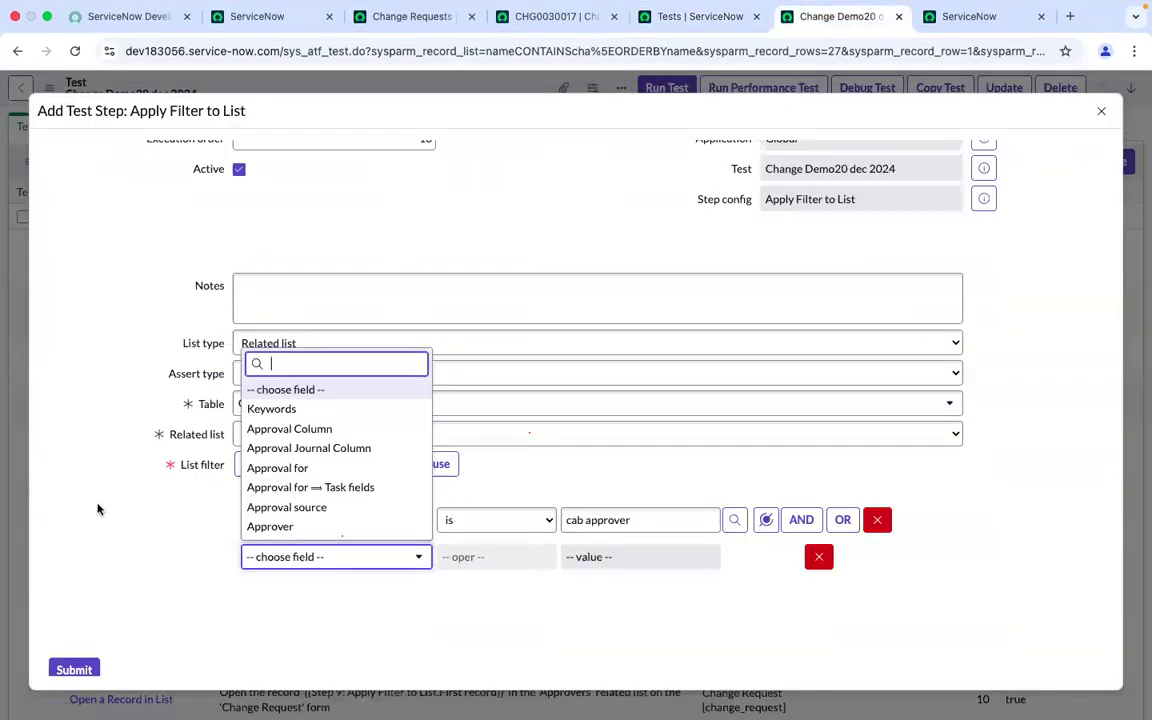
{"action": "left_click", "coordinate": [98, 510]}
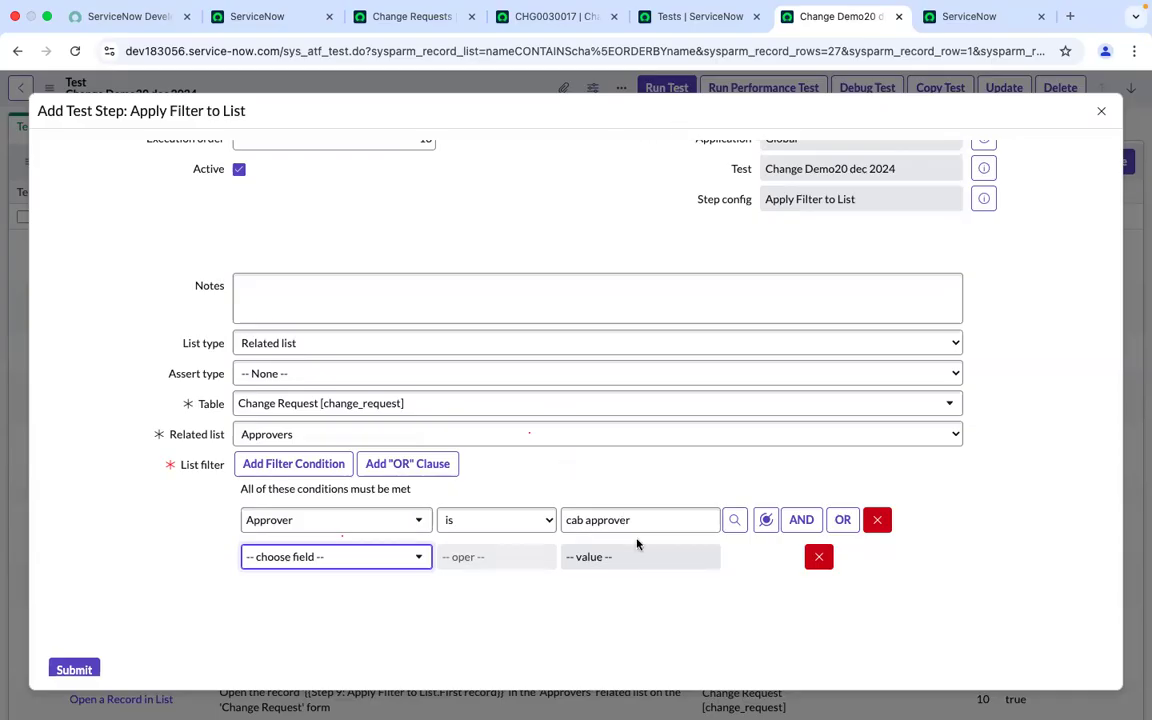
{"action": "left_click", "coordinate": [360, 556]}
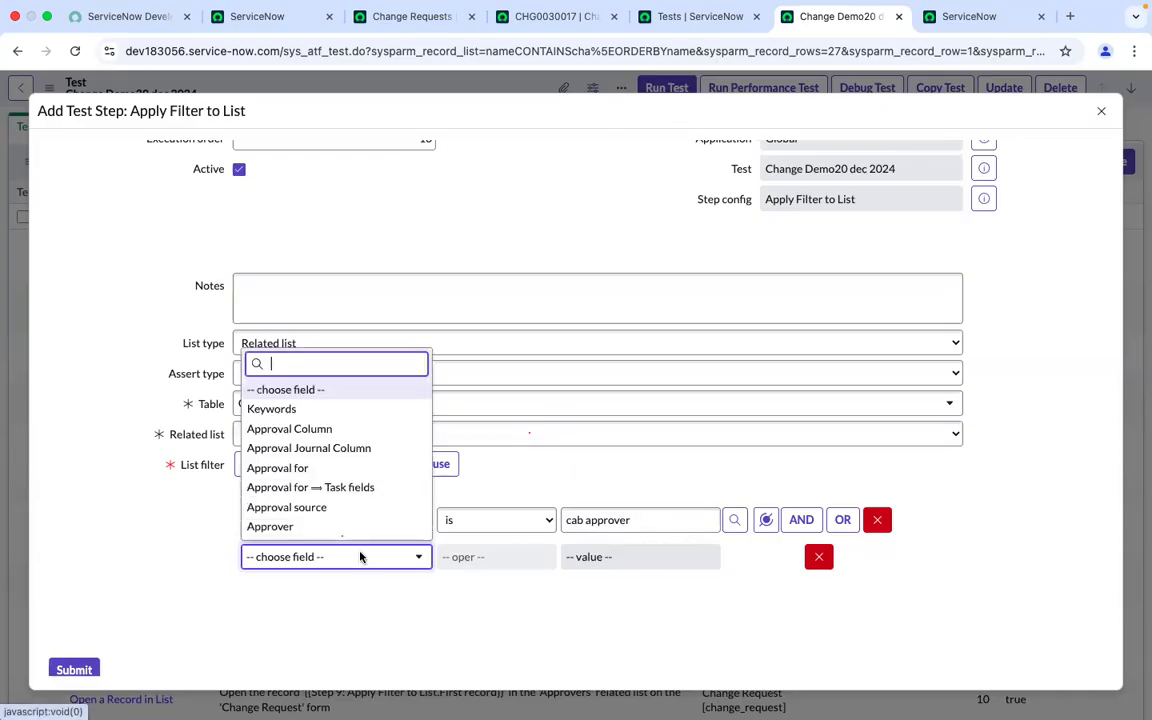
{"action": "type", "text": "created"}
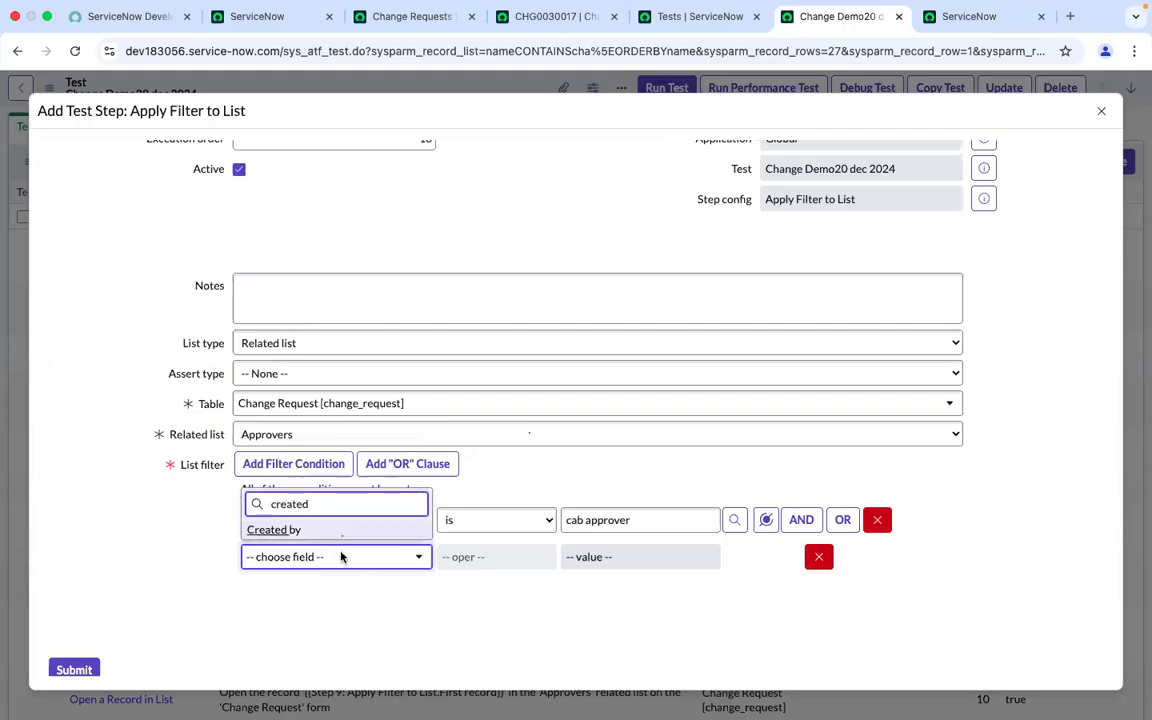
{"action": "key", "text": "BackSpace"}
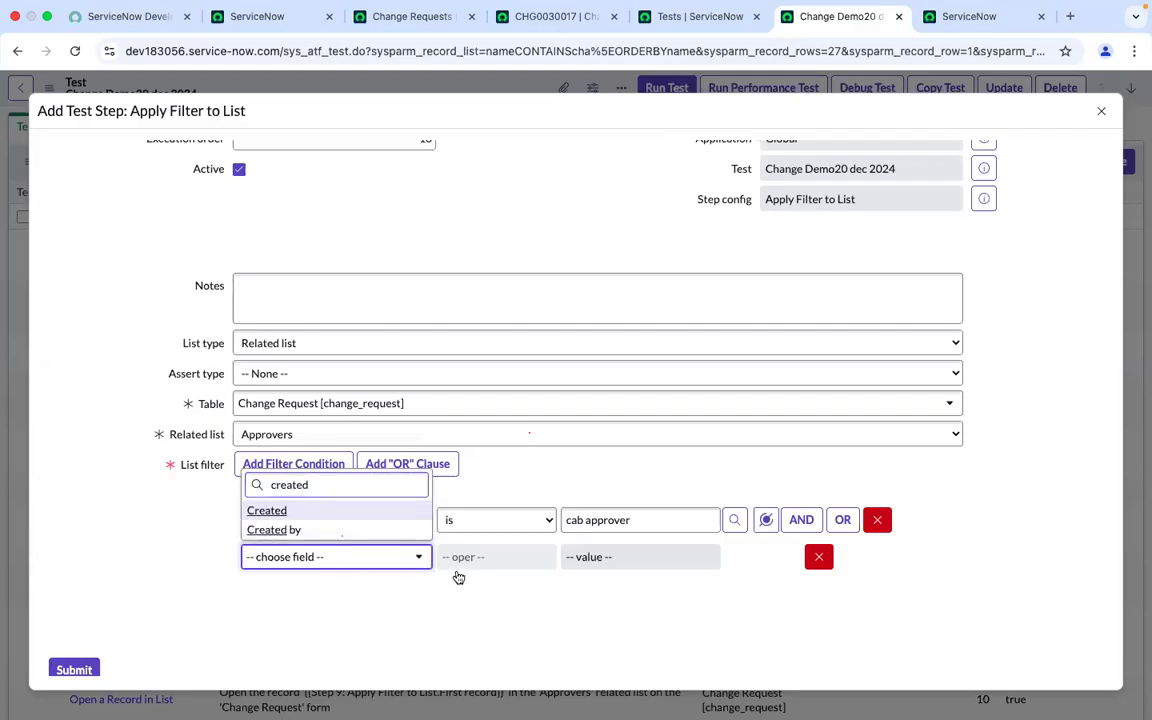
{"action": "key", "text": "Return"}
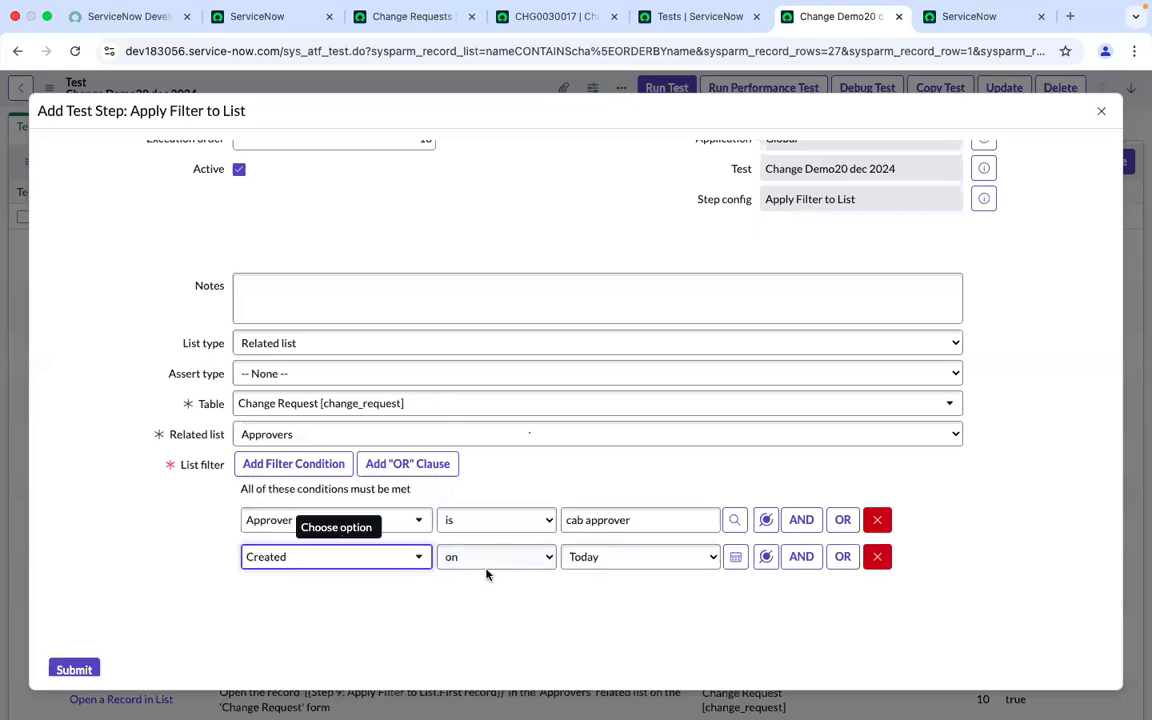
Set the Created condition to on Last minute and submit the Apply Filter to List step
{"action": "left_click", "coordinate": [604, 560]}
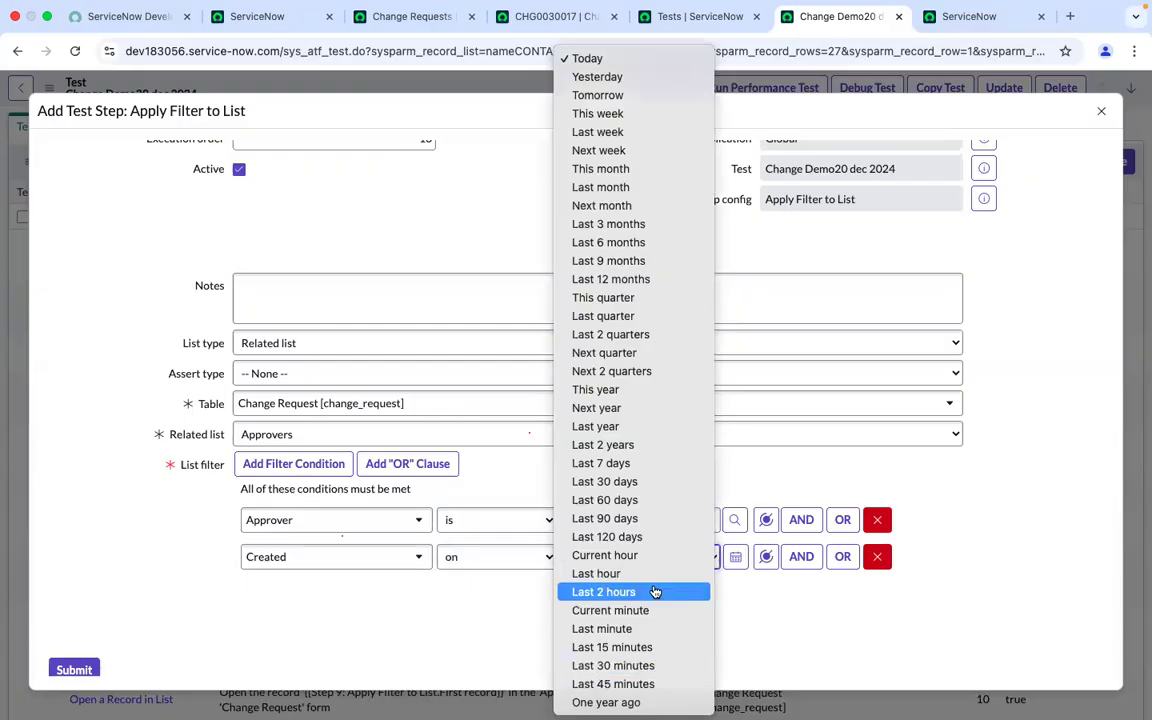
{"action": "left_click", "coordinate": [617, 630]}
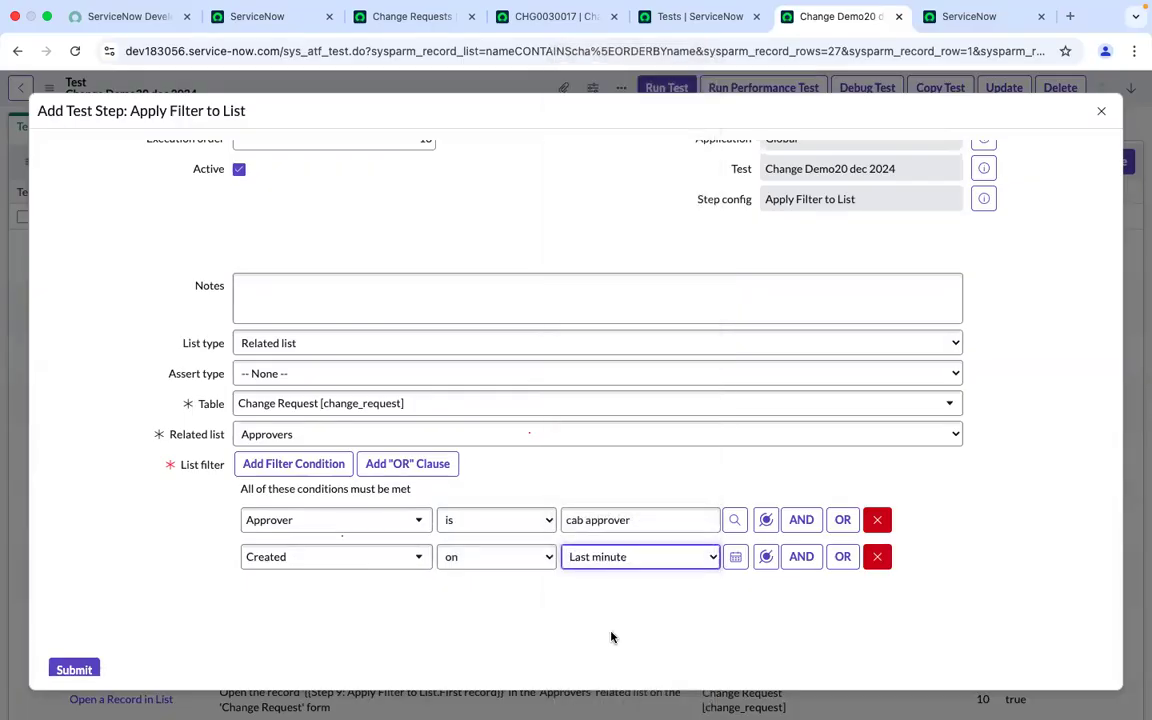
{"action": "left_click", "coordinate": [160, 636]}
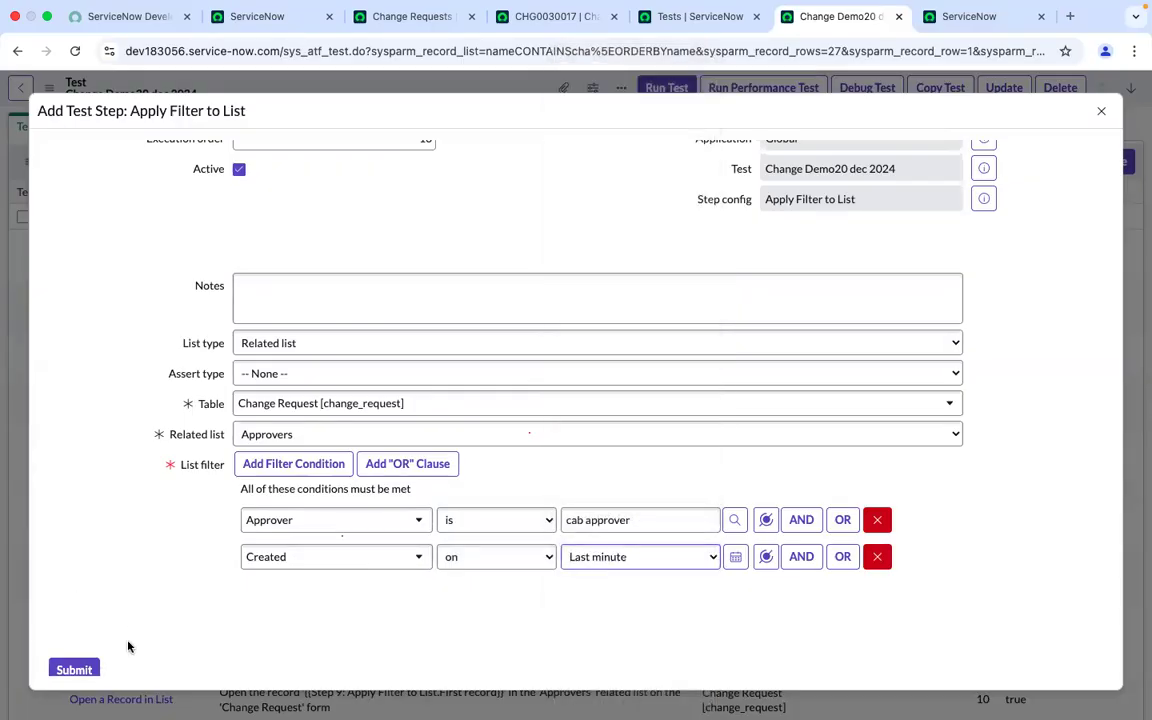
{"action": "left_click", "coordinate": [86, 671]}
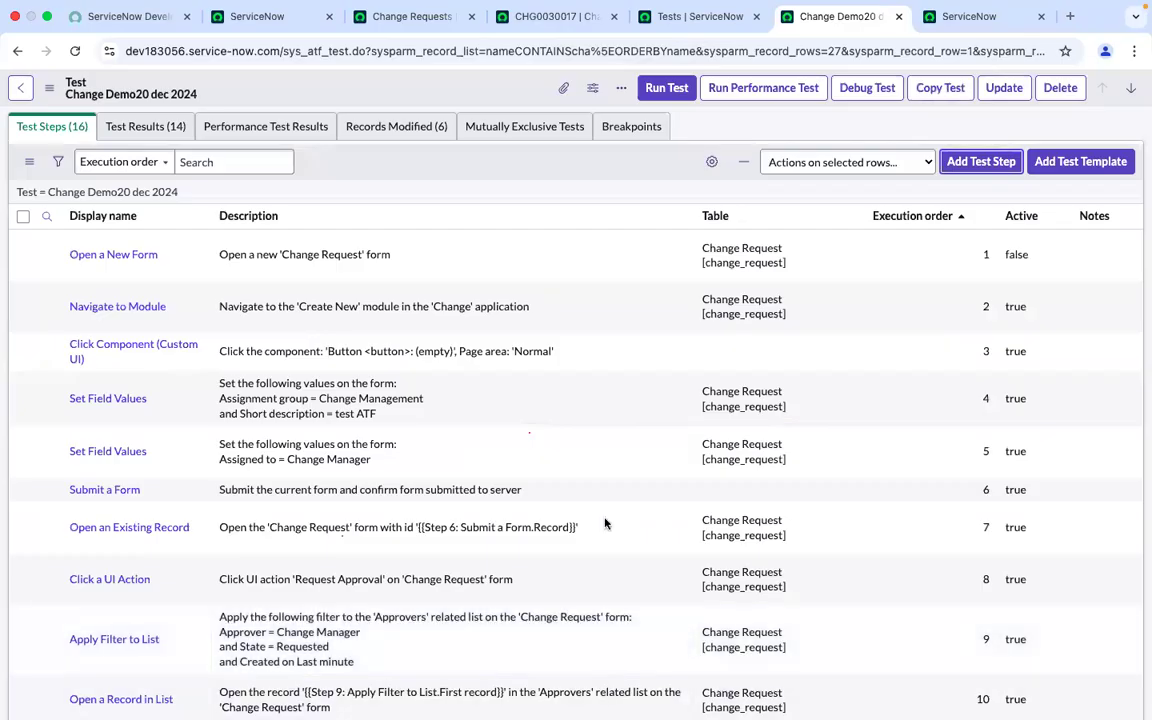
{"action": "scroll", "coordinate": [579, 524], "scroll_direction": "down", "scroll_amount": 5}
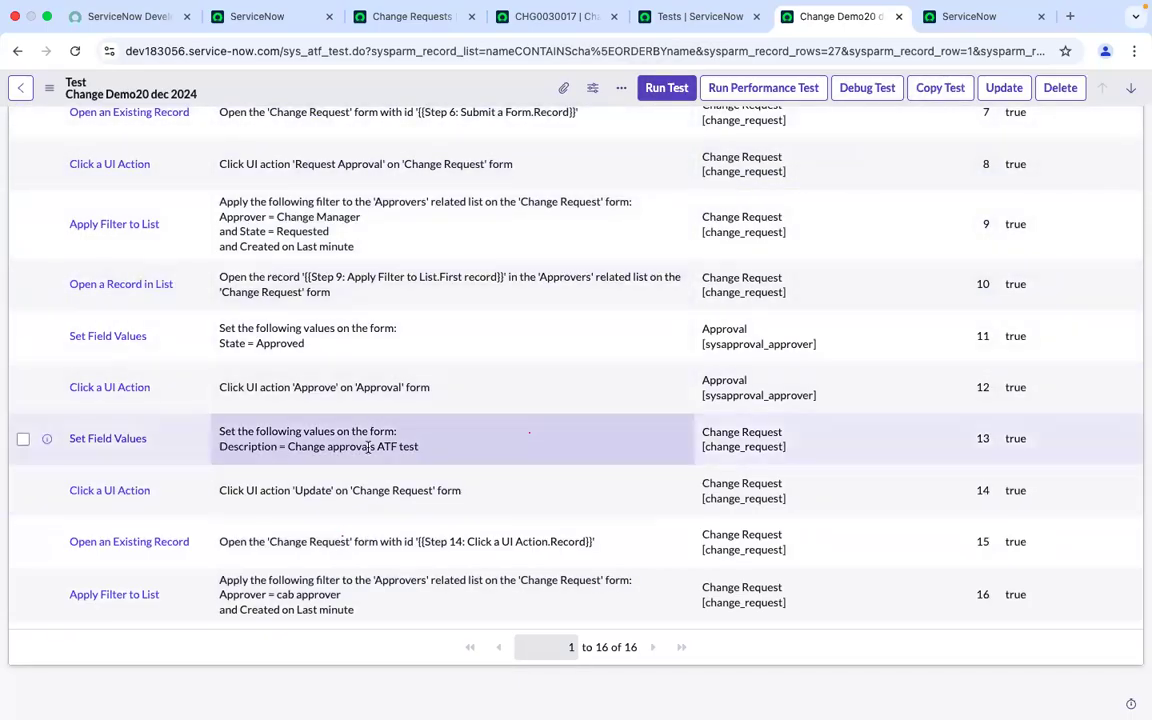
{"action": "scroll", "coordinate": [600, 420], "scroll_direction": "up", "scroll_amount": 10}
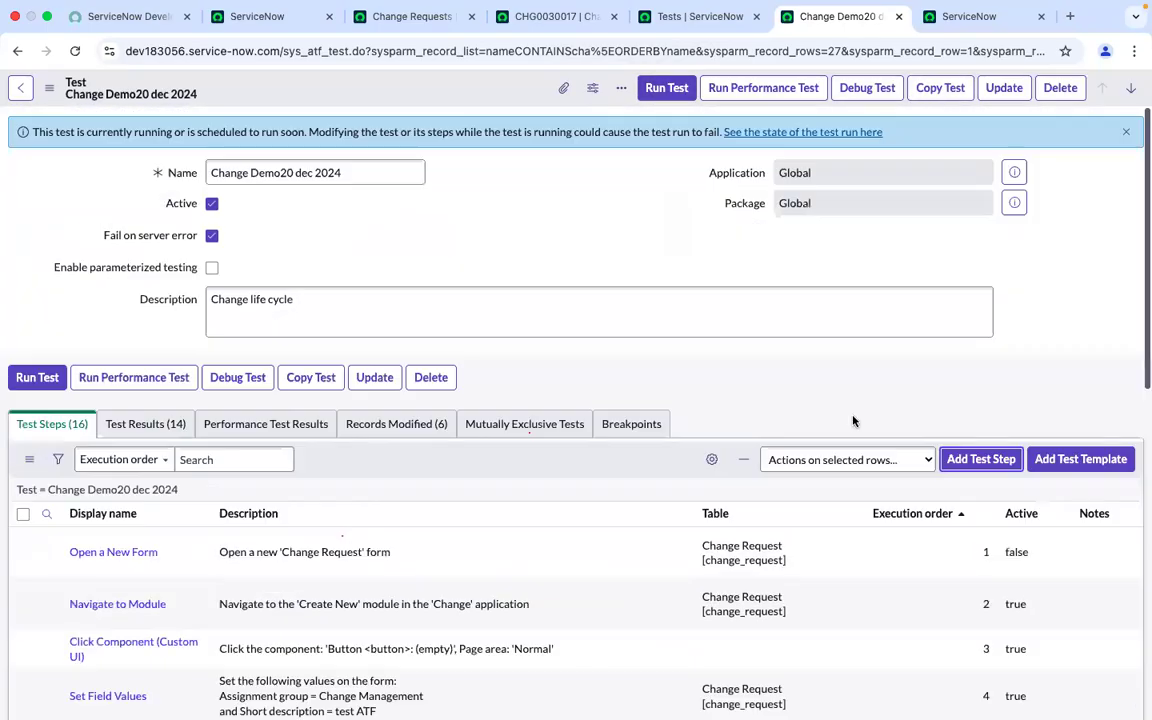
Open the add-step dialog and inspect the cab approver approval record in the change's Approvers list
{"action": "left_click", "coordinate": [979, 457]}
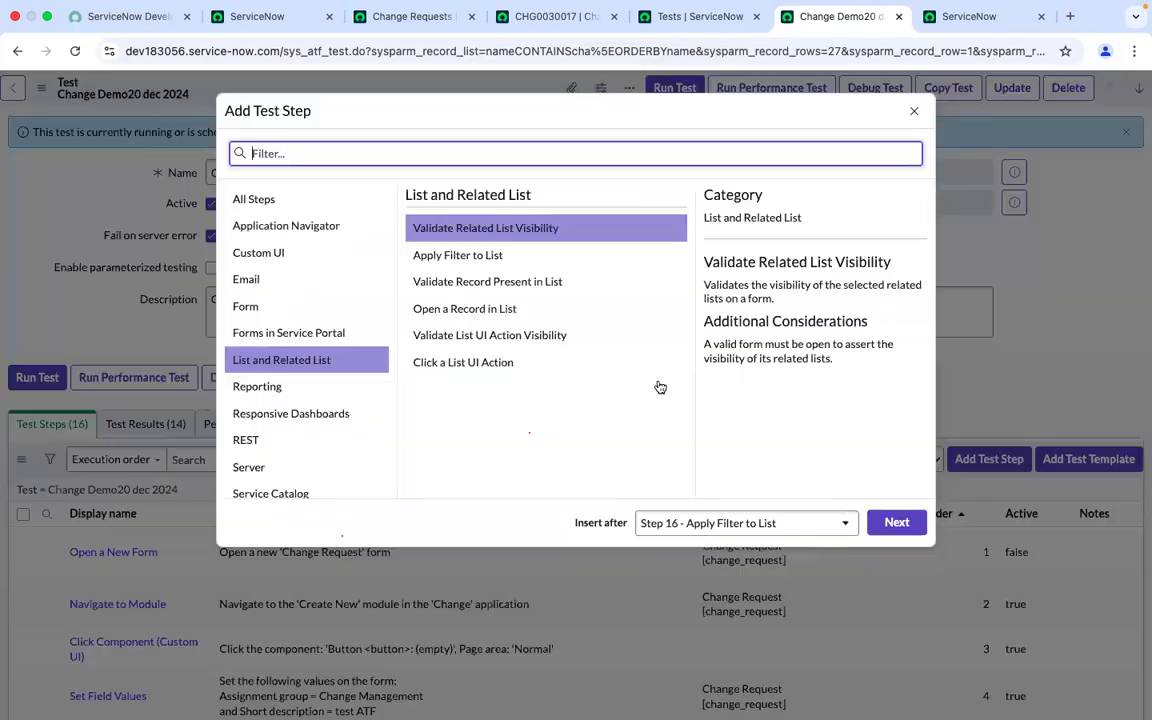
{"action": "left_click", "coordinate": [515, 20]}
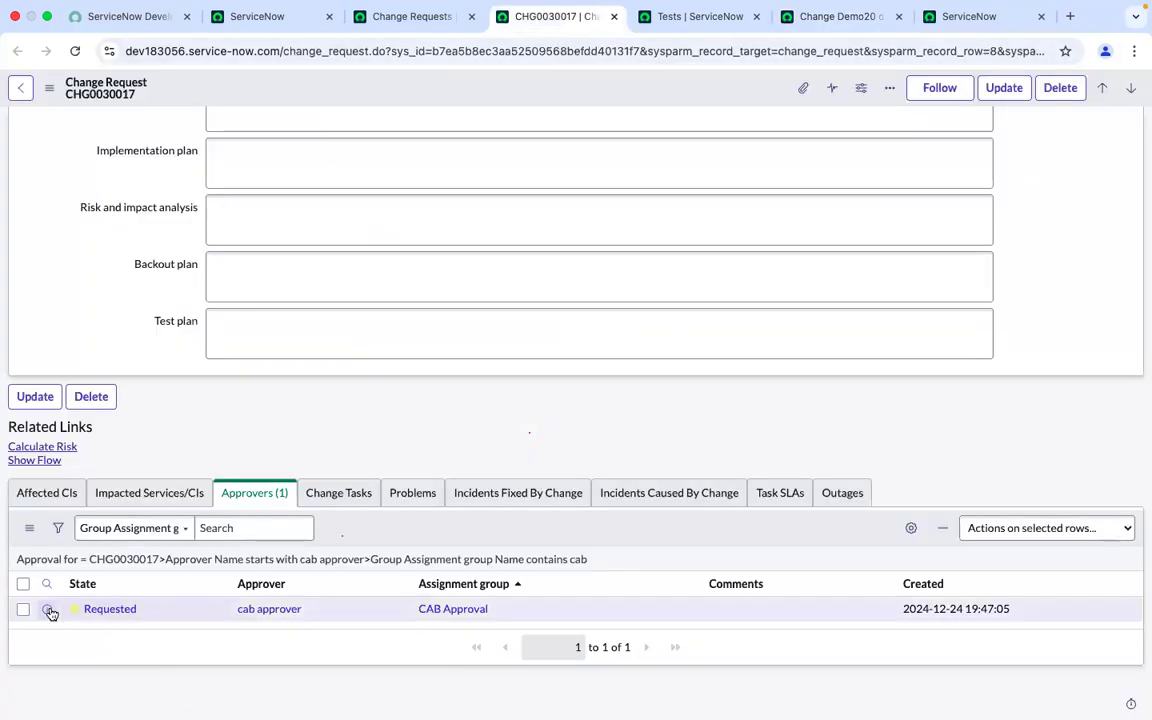
{"action": "left_click", "coordinate": [48, 609]}
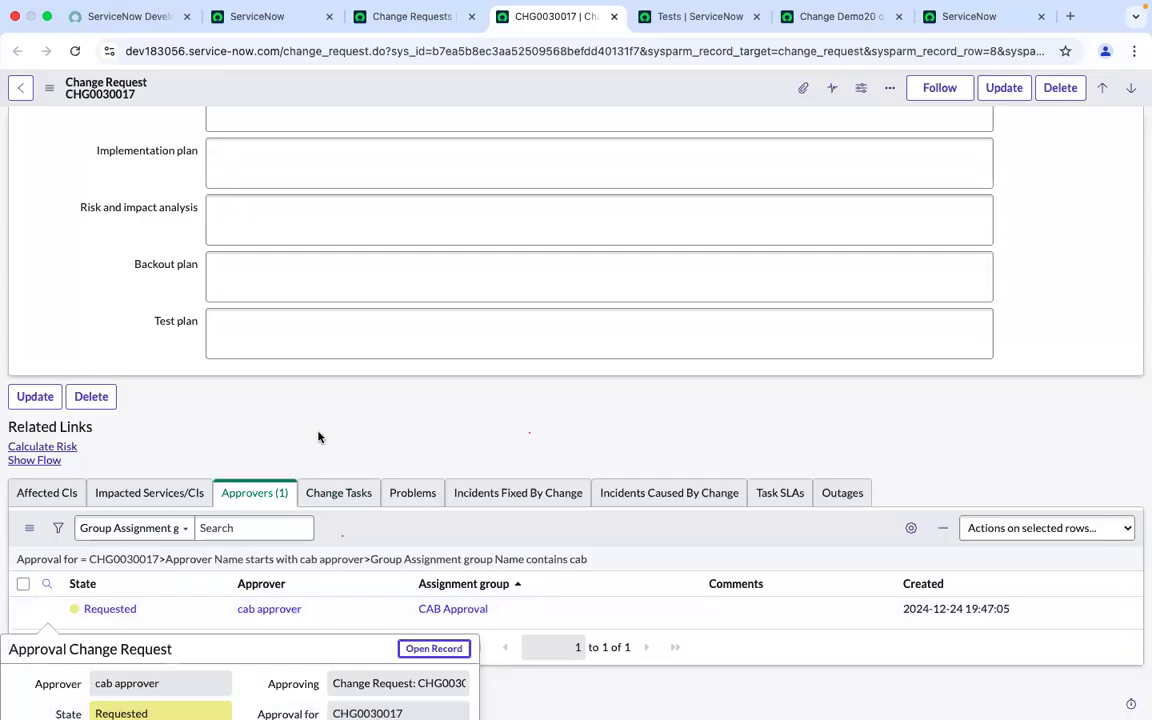
{"action": "key", "text": "Escape"}
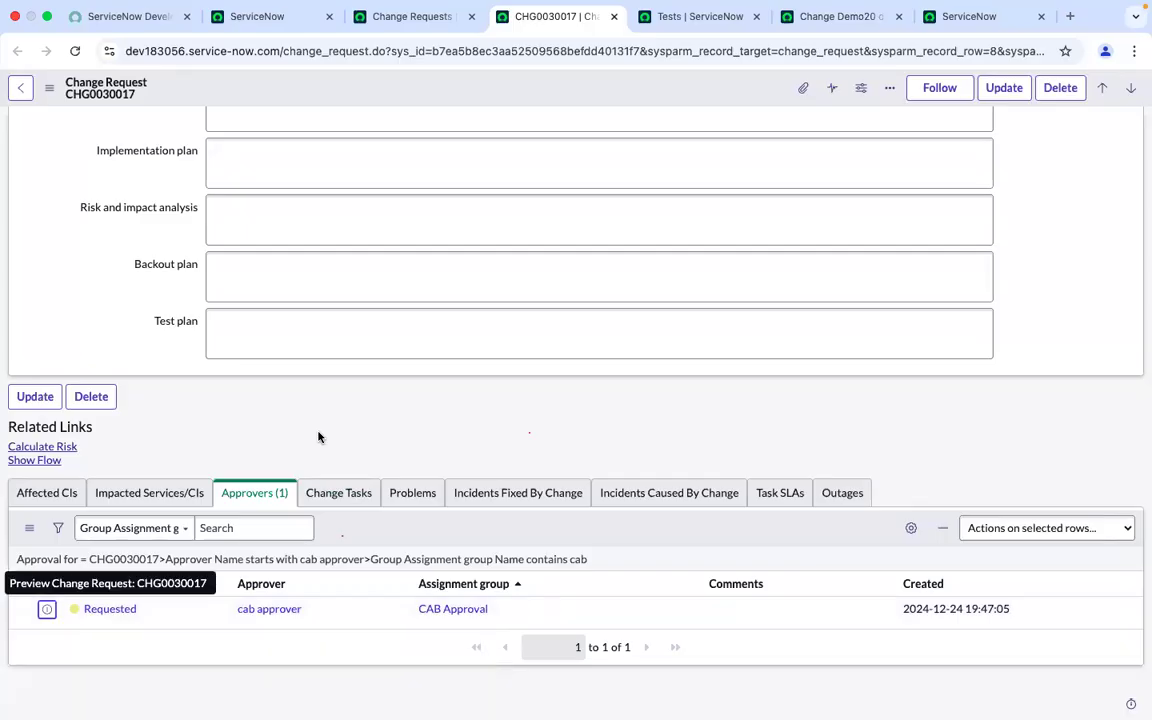
{"action": "left_click", "coordinate": [110, 609], "text": "super"}
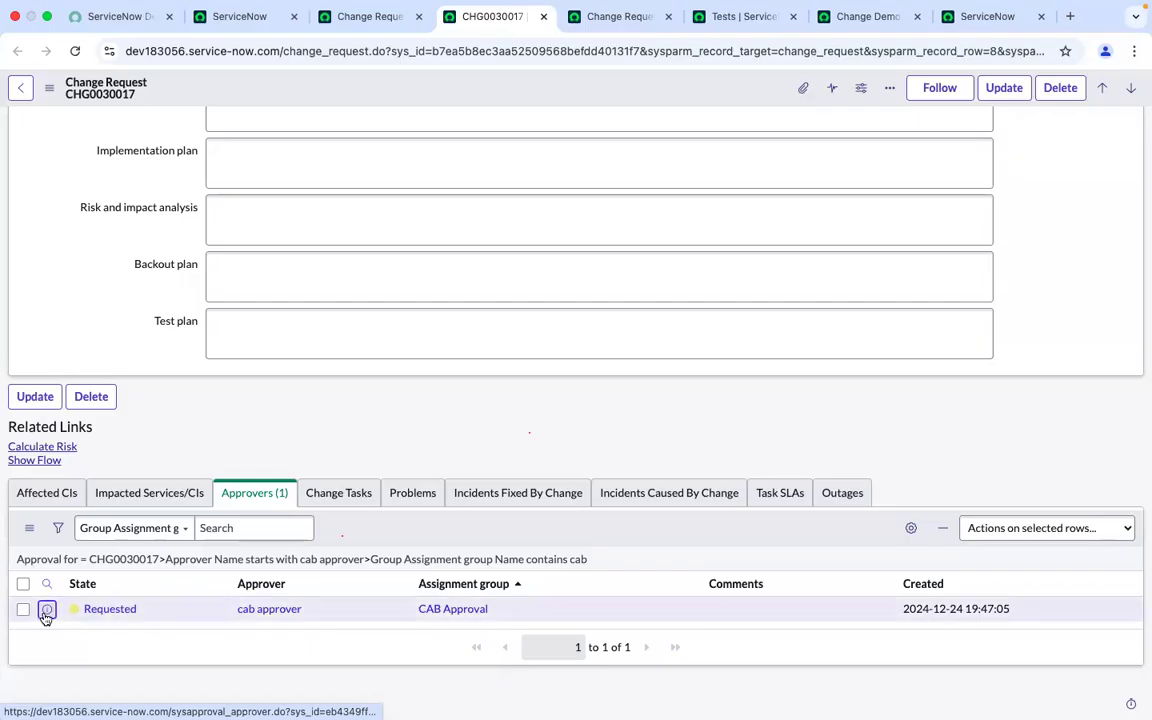
{"action": "left_click", "coordinate": [614, 18]}
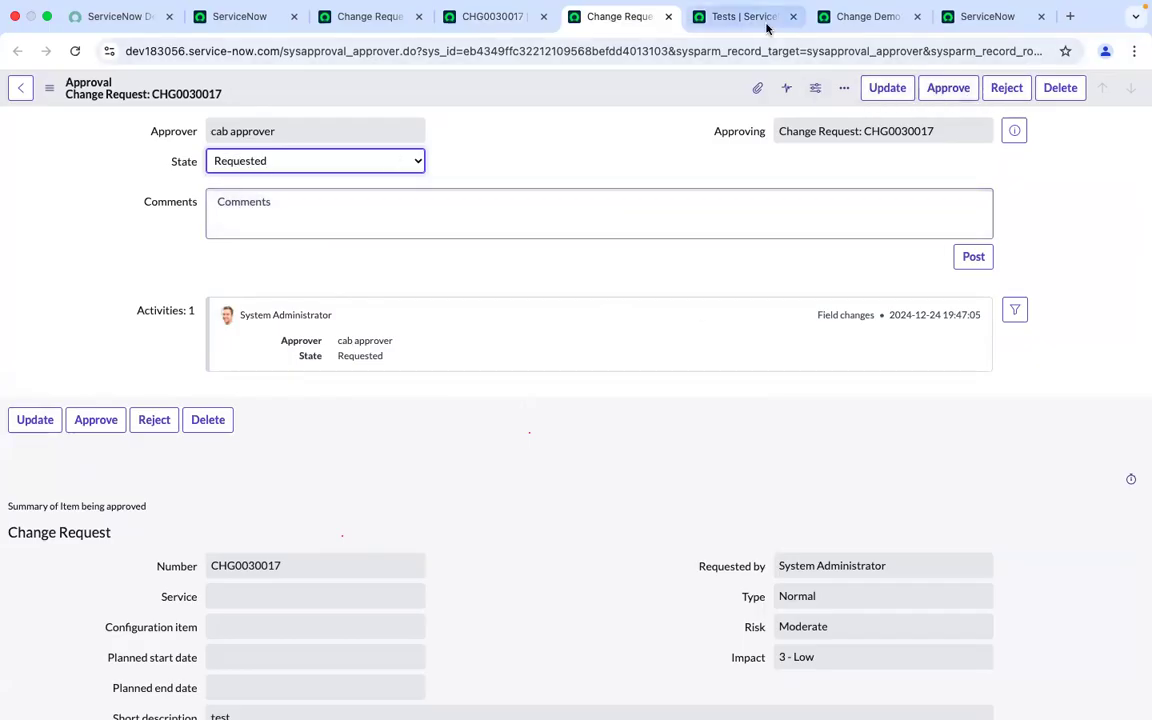
{"action": "left_click", "coordinate": [841, 17]}
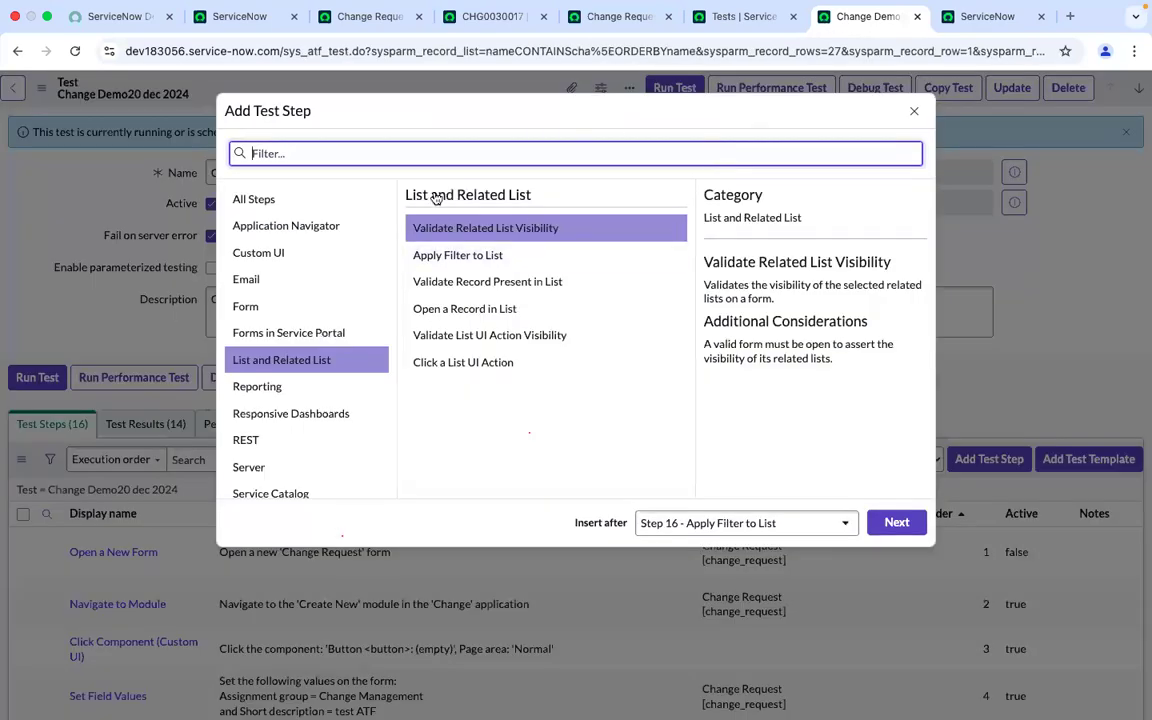
Search all step types for open and choose Open a Record in List after step 16
{"action": "left_click", "coordinate": [293, 202]}
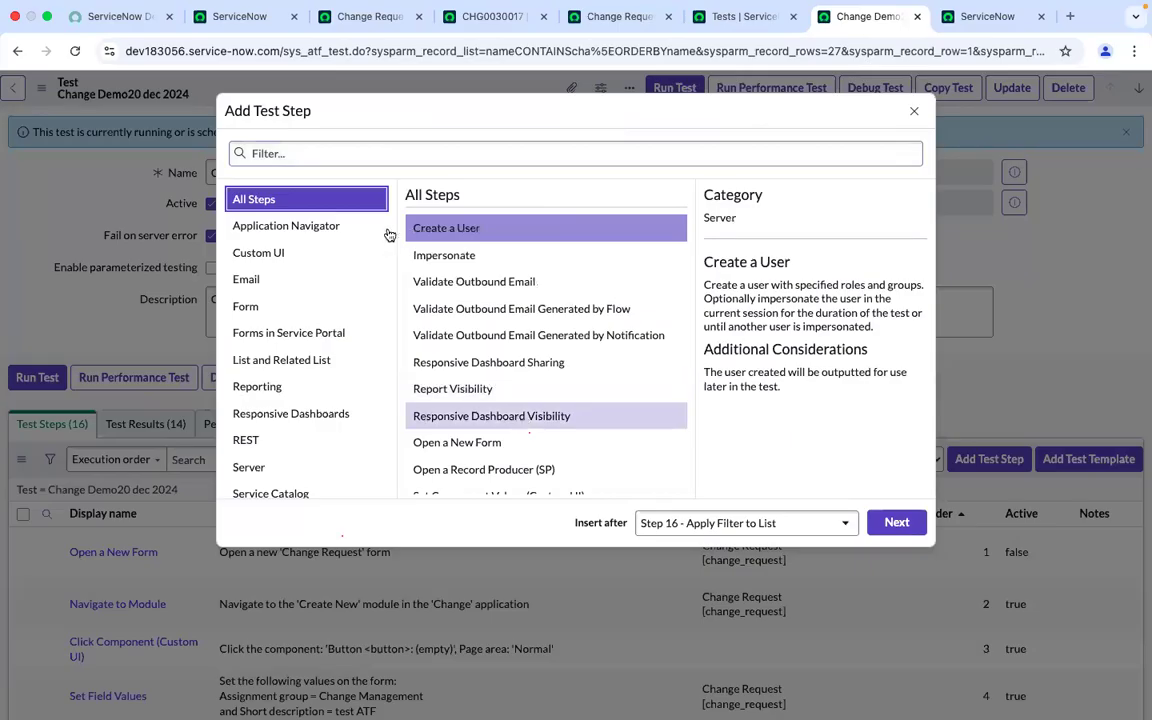
{"action": "left_click", "coordinate": [300, 153]}
{"action": "type", "text": "open"}
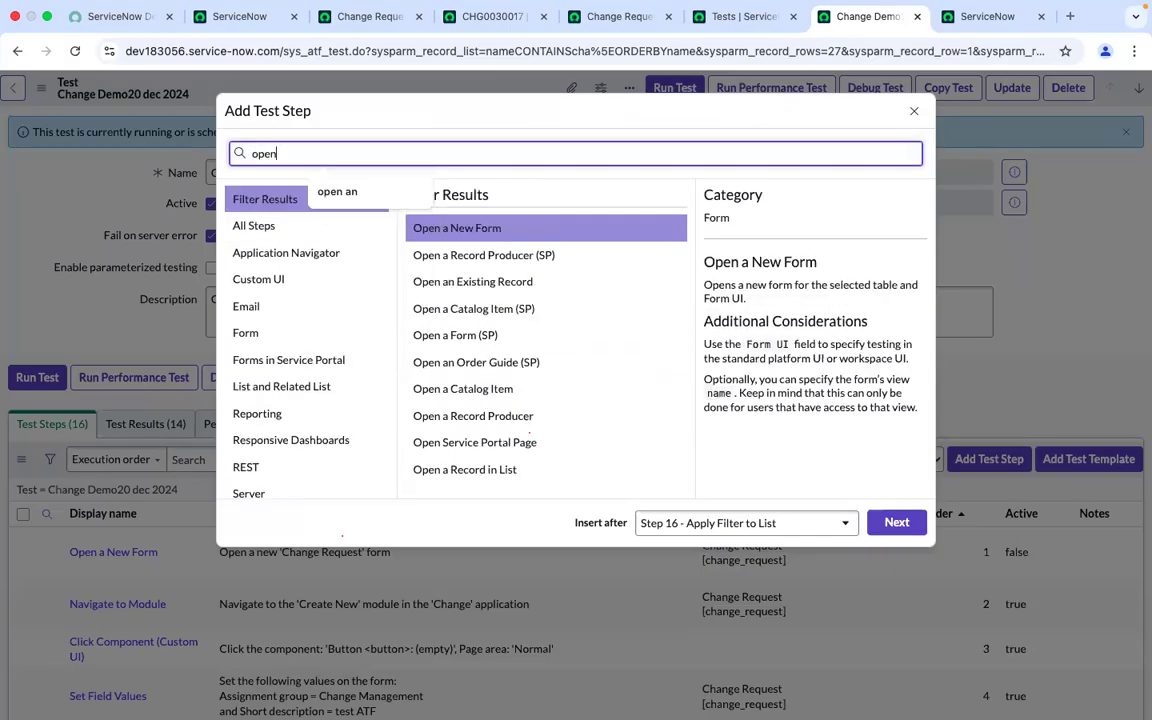
{"action": "left_click", "coordinate": [484, 476]}
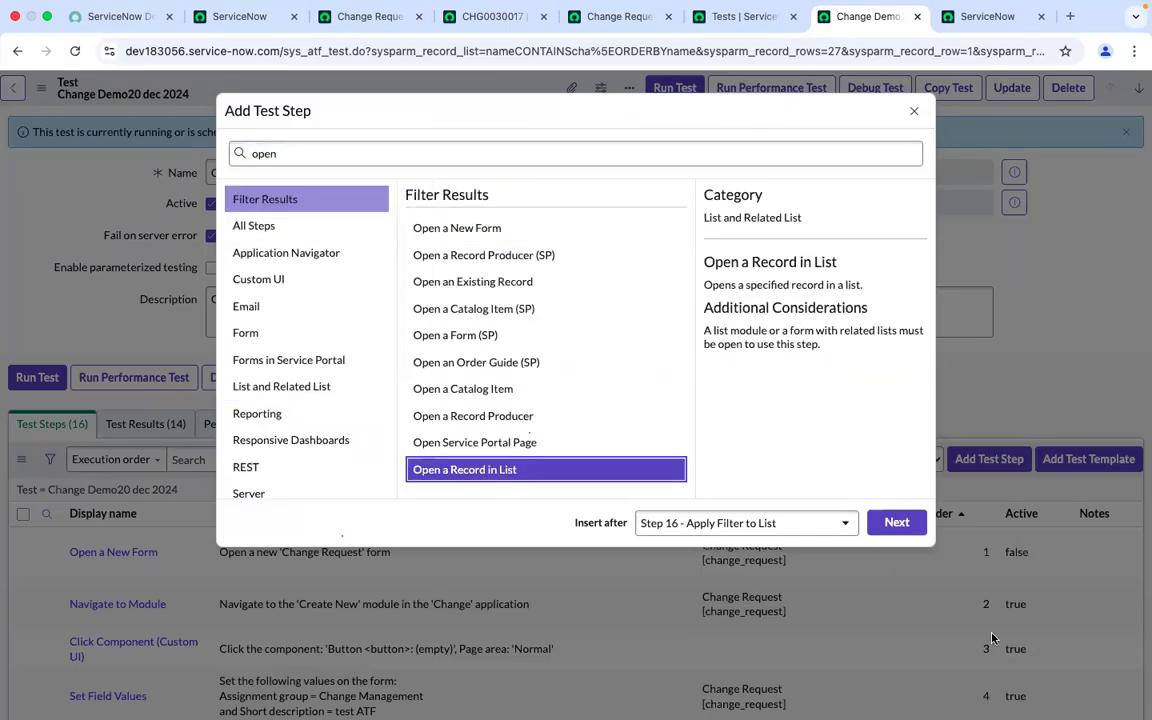
{"action": "left_click", "coordinate": [890, 524]}
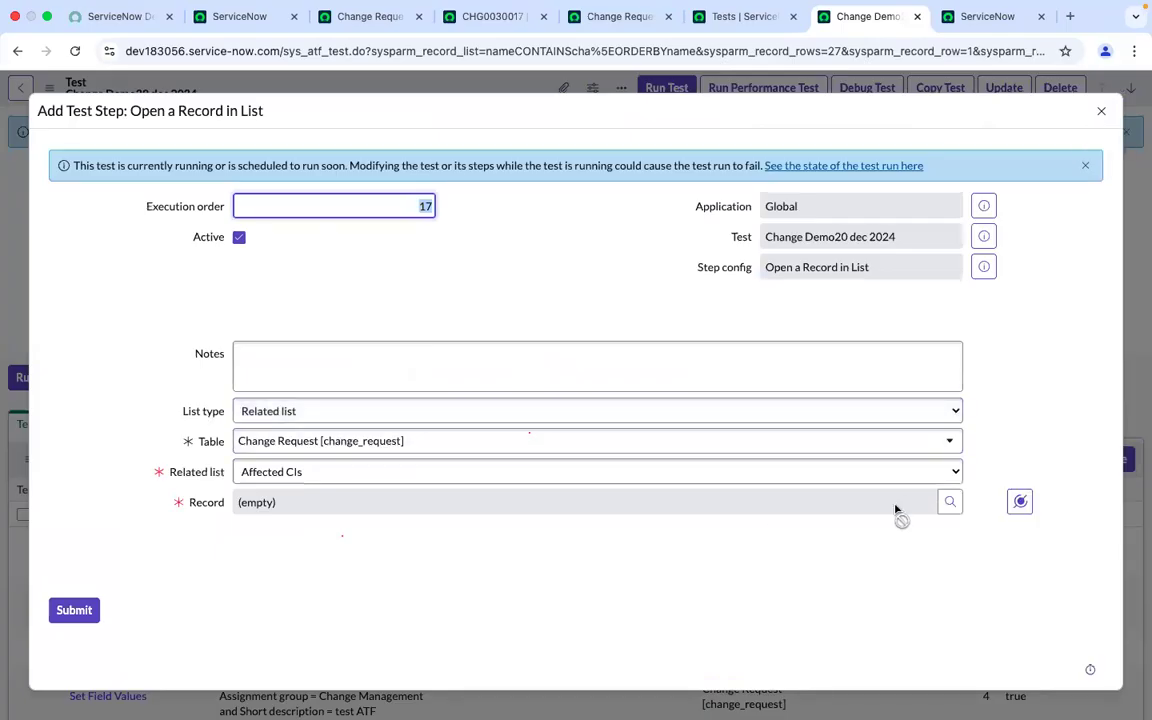
Set the step's related list to Approvers and record to Step 16's First record, then submit it
{"action": "left_click", "coordinate": [845, 473]}
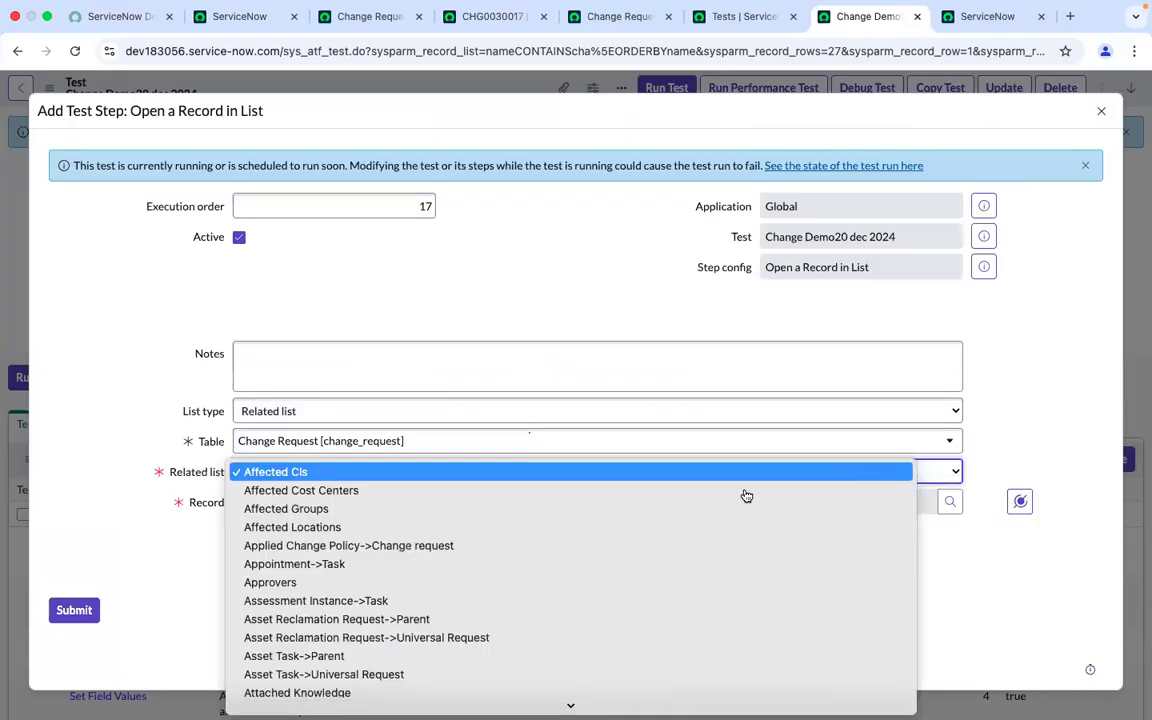
{"action": "left_click", "coordinate": [393, 582]}
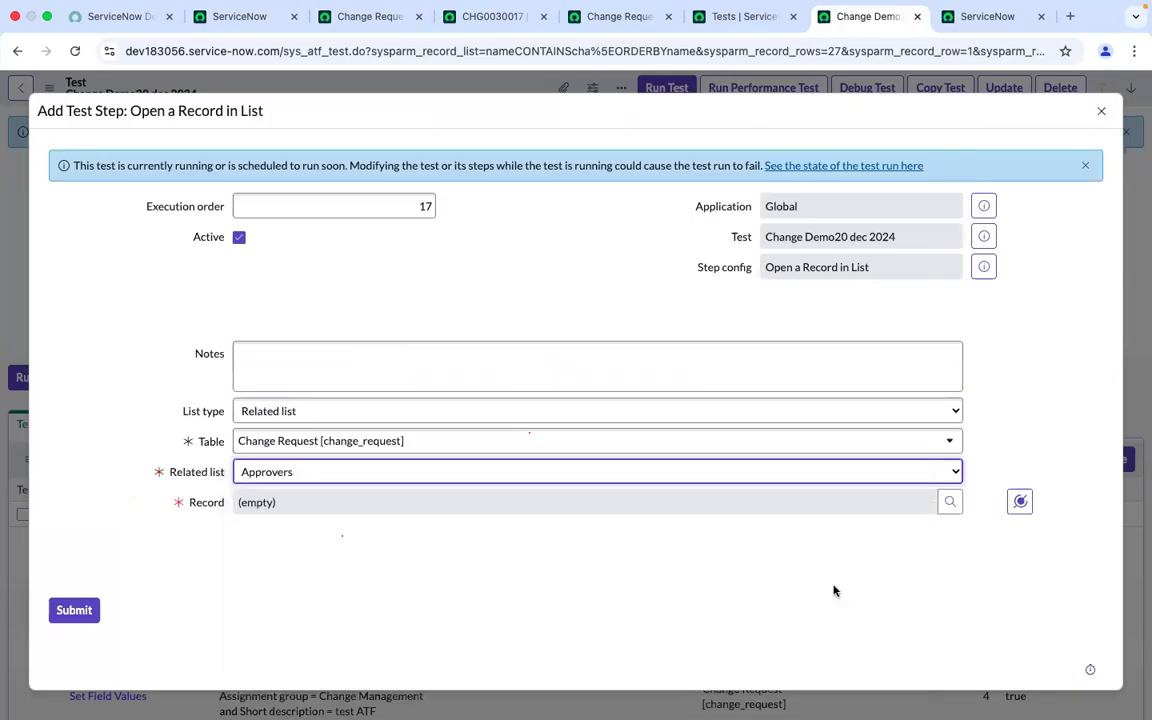
{"action": "left_click", "coordinate": [1019, 502]}
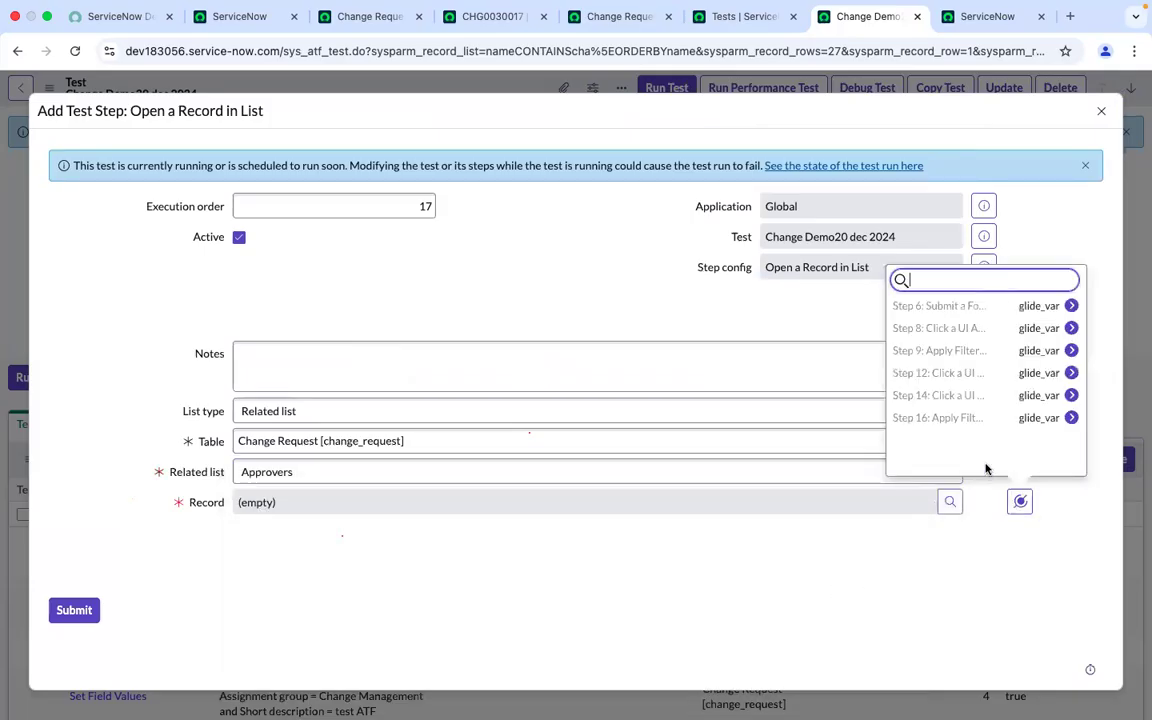
{"action": "left_click", "coordinate": [948, 420]}
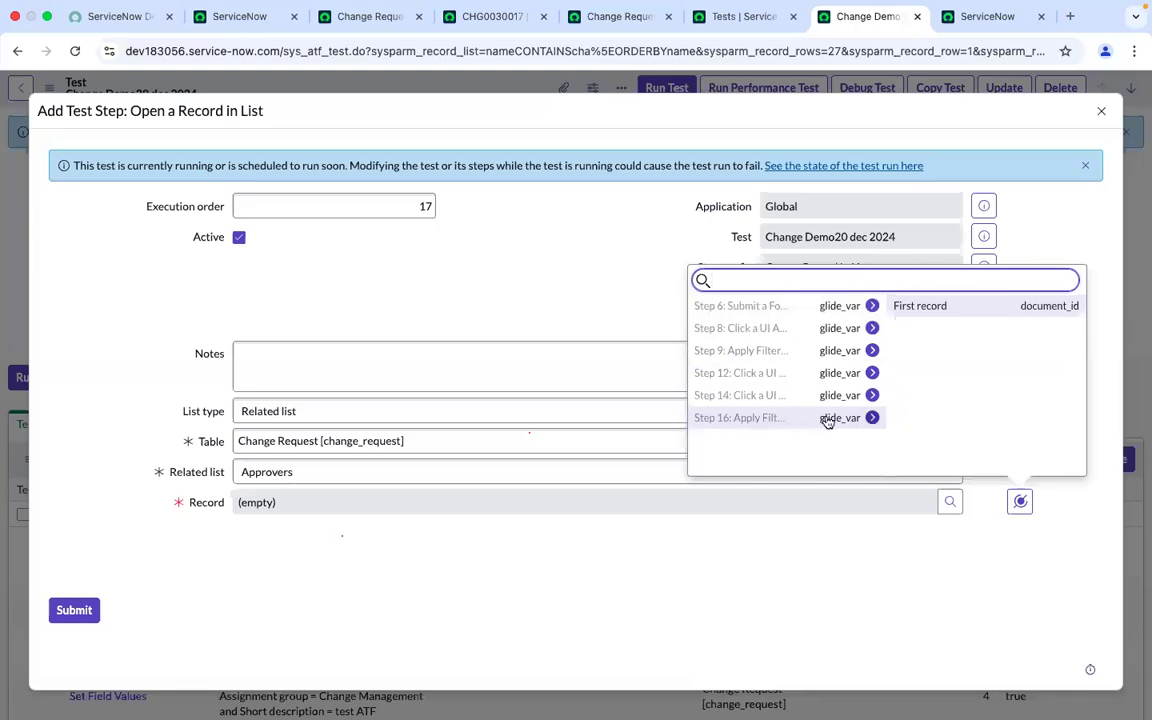
{"action": "left_click", "coordinate": [918, 307]}
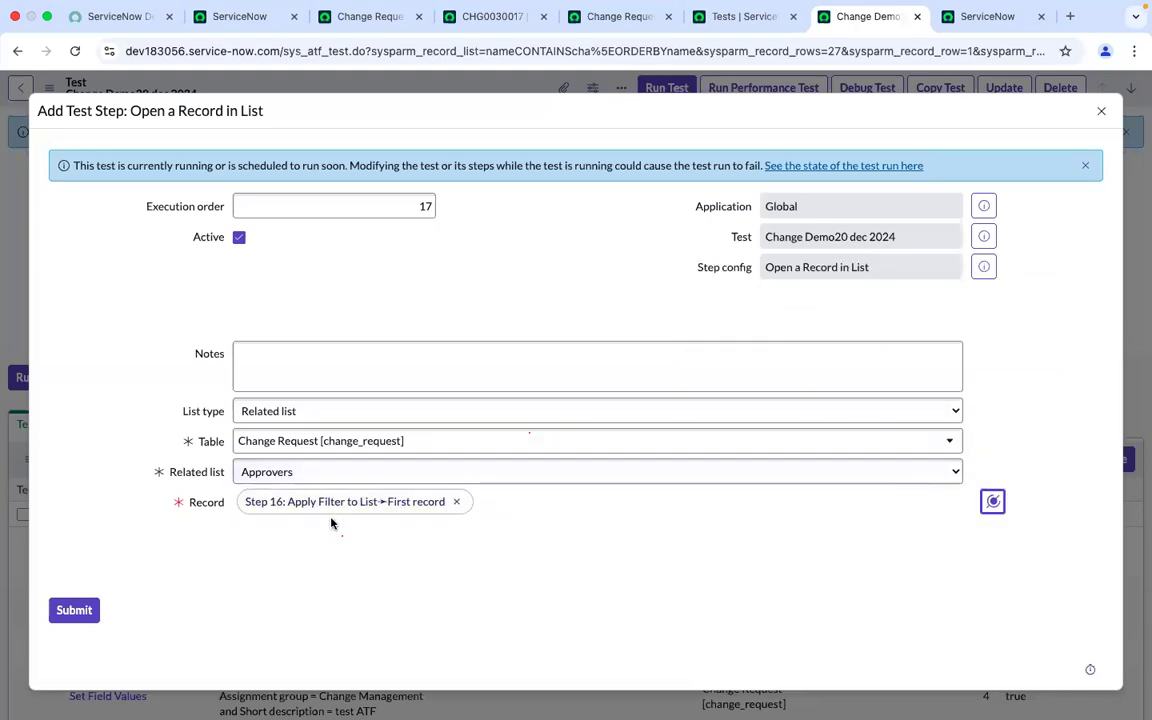
{"action": "left_click", "coordinate": [74, 610]}
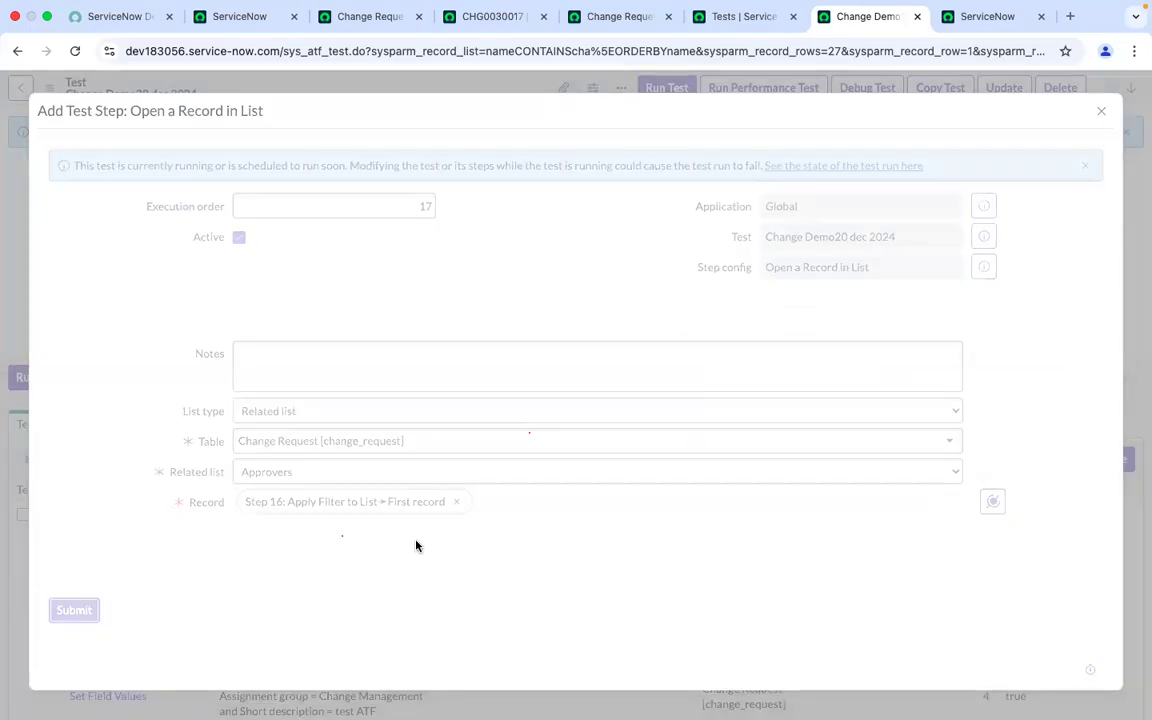
{"action": "scroll", "coordinate": [416, 545], "scroll_direction": "down", "scroll_amount": 10}
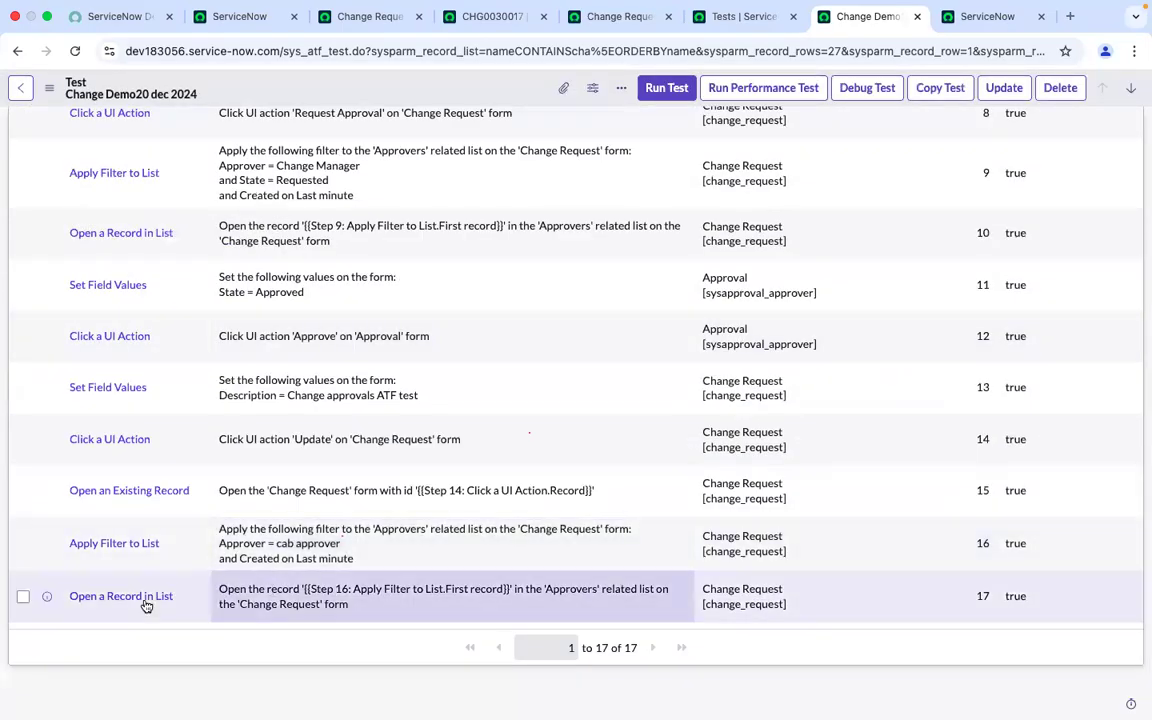
{"action": "scroll", "coordinate": [146, 606], "scroll_direction": "up", "scroll_amount": 8}
{"action": "scroll", "coordinate": [146, 606], "scroll_direction": "down", "scroll_amount": 6}
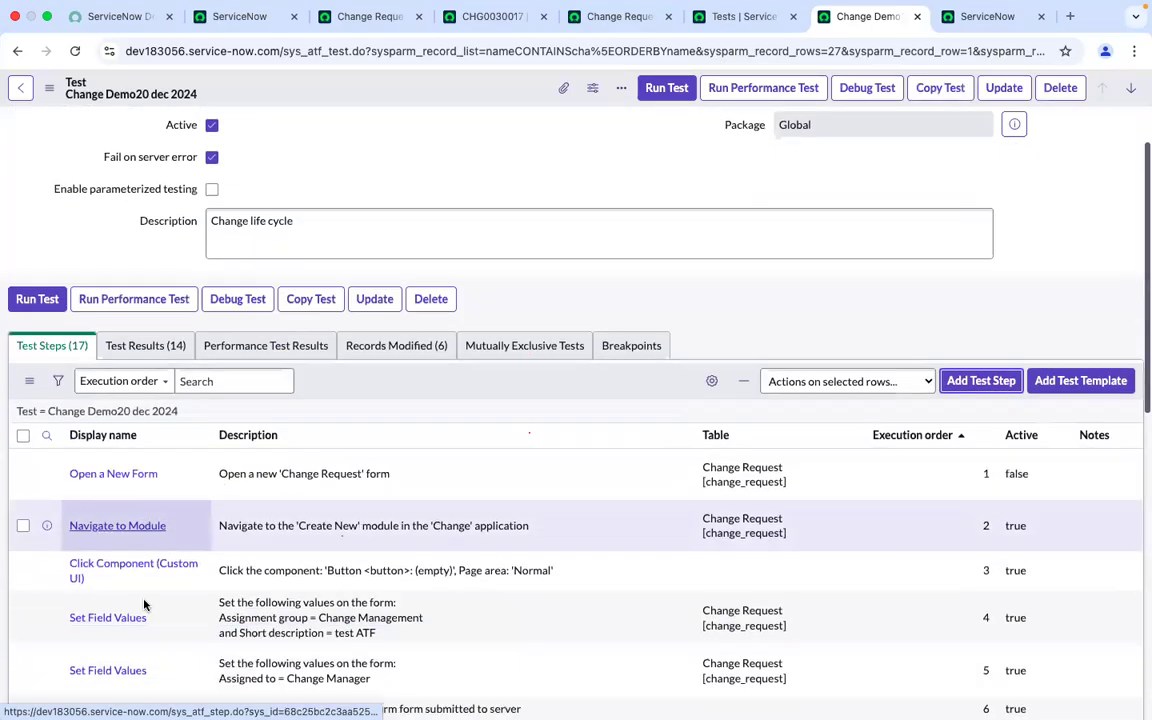
Search all step types for set field and choose a Set Field Values step inserted after step 17
{"action": "scroll", "coordinate": [146, 606], "scroll_direction": "down", "scroll_amount": 3}
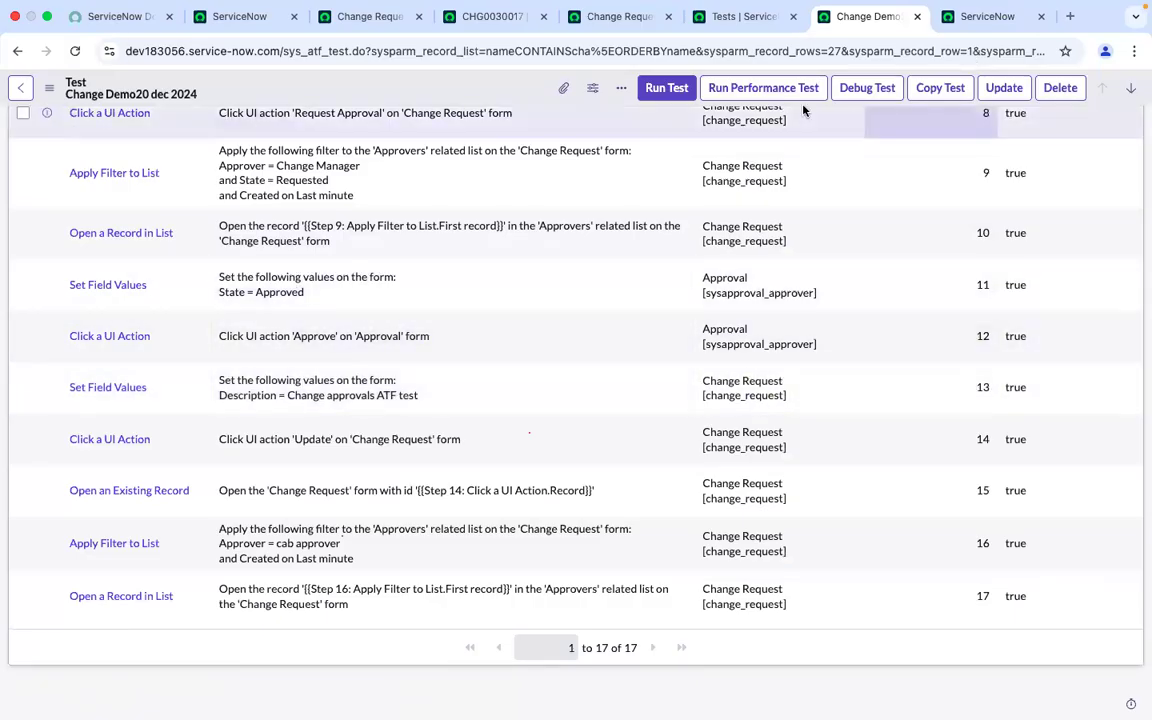
{"action": "scroll", "coordinate": [870, 300], "scroll_direction": "up", "scroll_amount": 15}
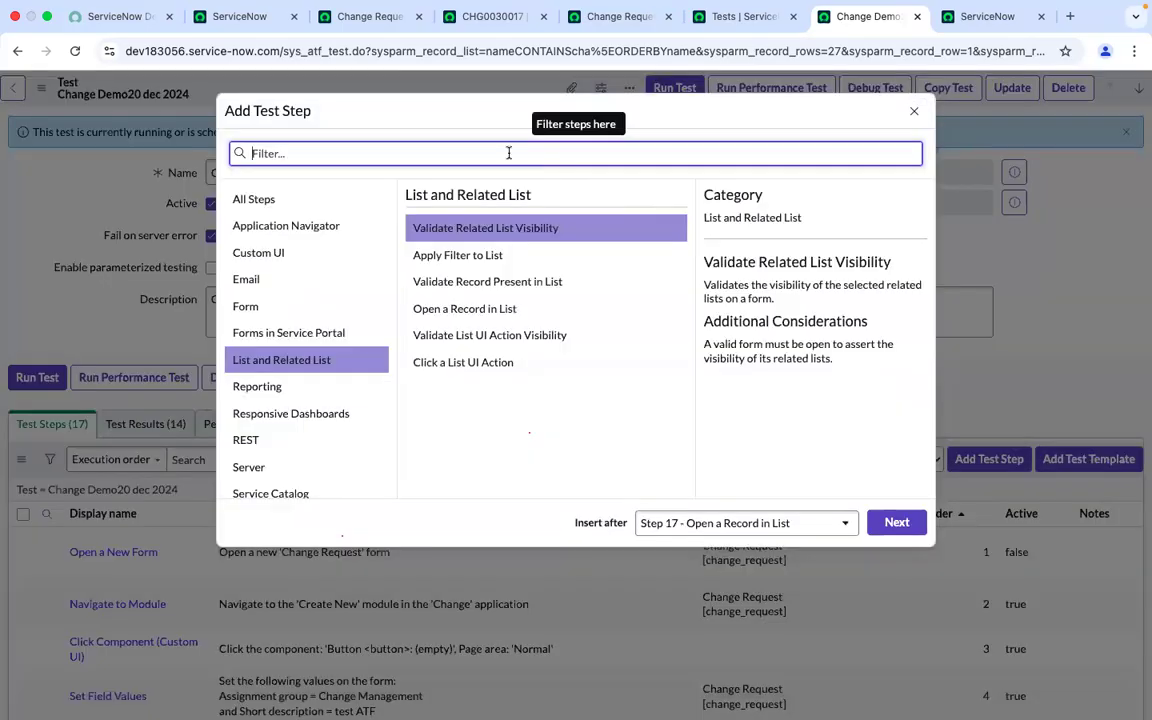
{"action": "left_click", "coordinate": [238, 205]}
{"action": "left_click", "coordinate": [520, 153]}
{"action": "type", "text": "set f"}
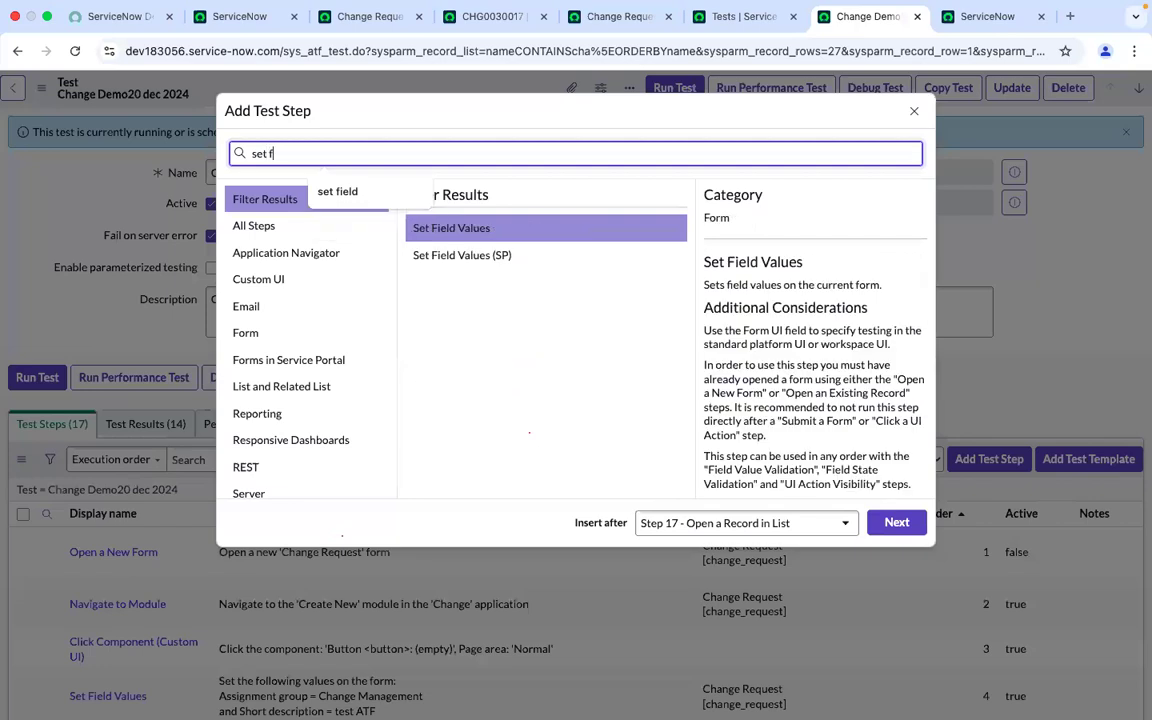
{"action": "type", "text": "ield"}
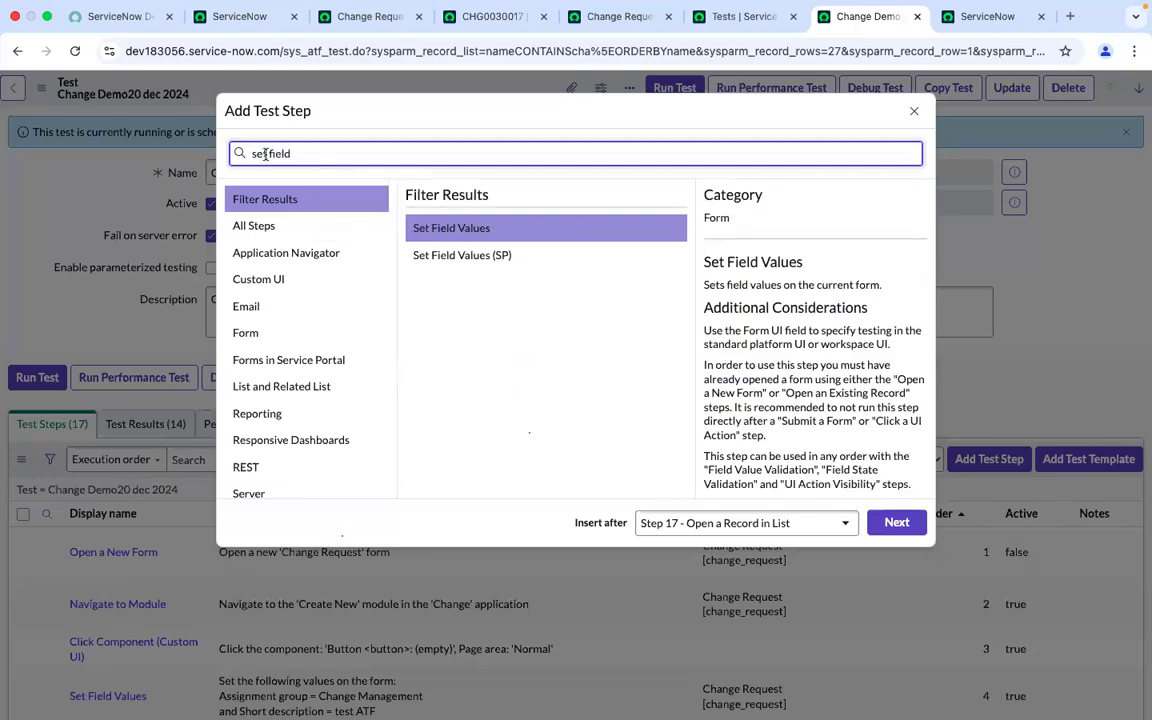
{"action": "left_click", "coordinate": [483, 231]}
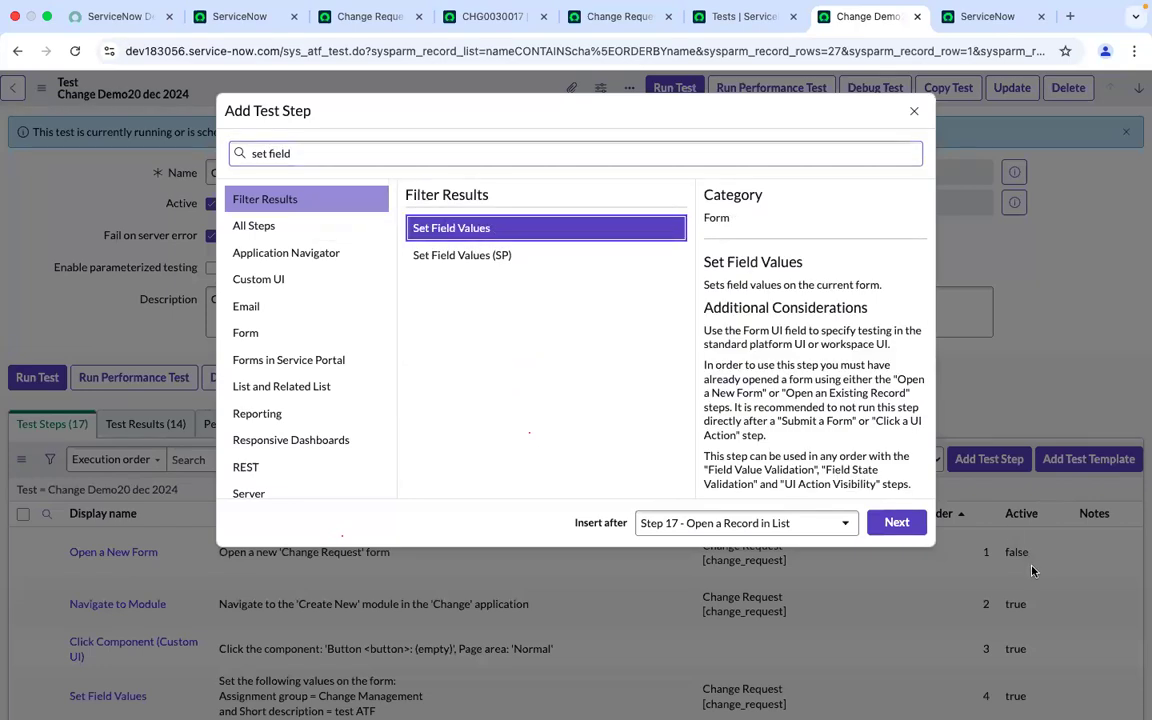
{"action": "left_click", "coordinate": [897, 524]}
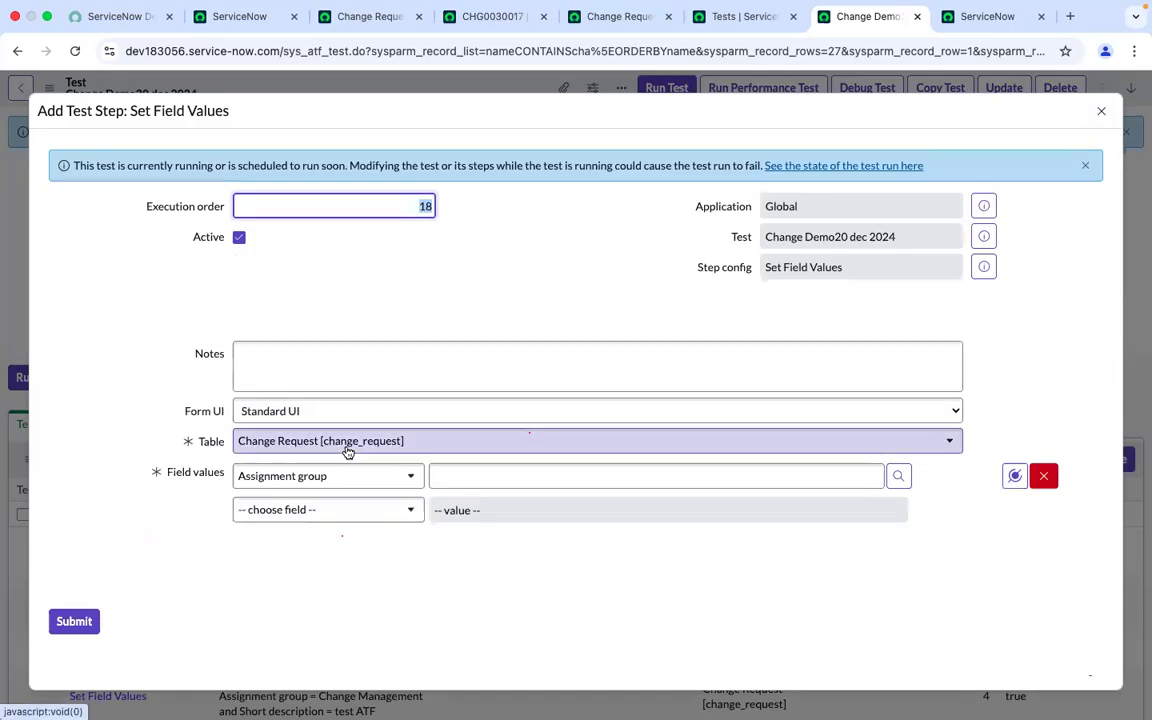
Set the step's table to Approval [sysapproval_approver] with State = Approved, then submit the step
{"action": "left_click", "coordinate": [380, 442]}
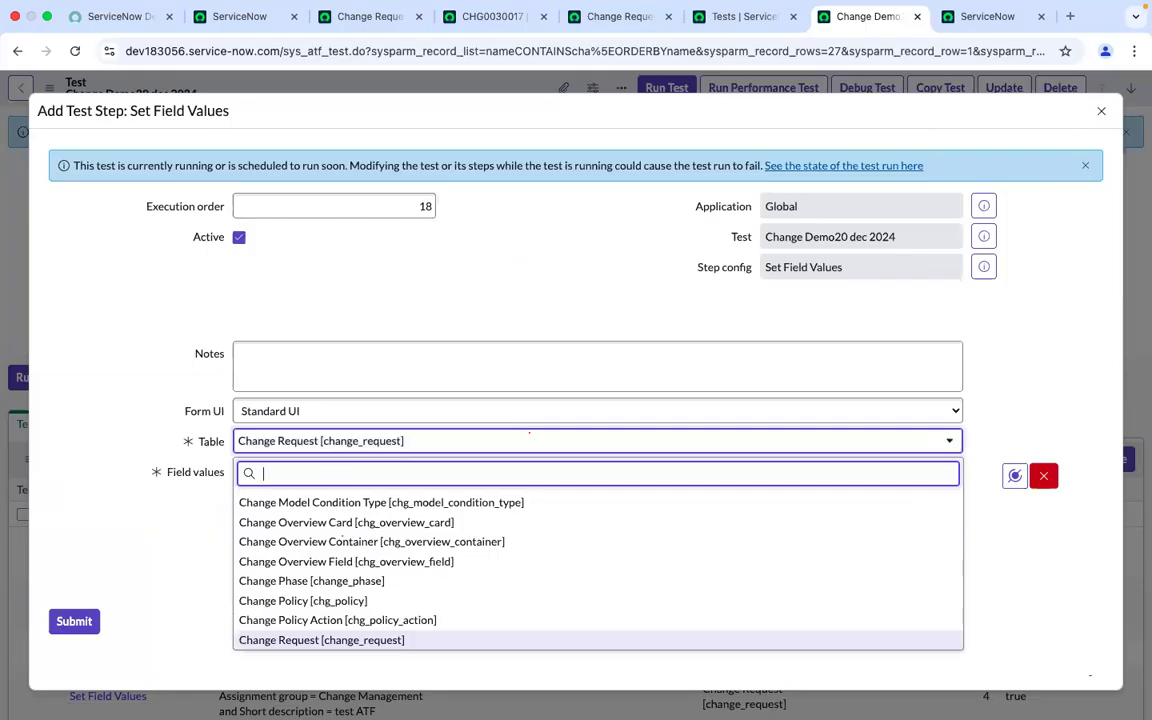
{"action": "type", "text": "sys"}
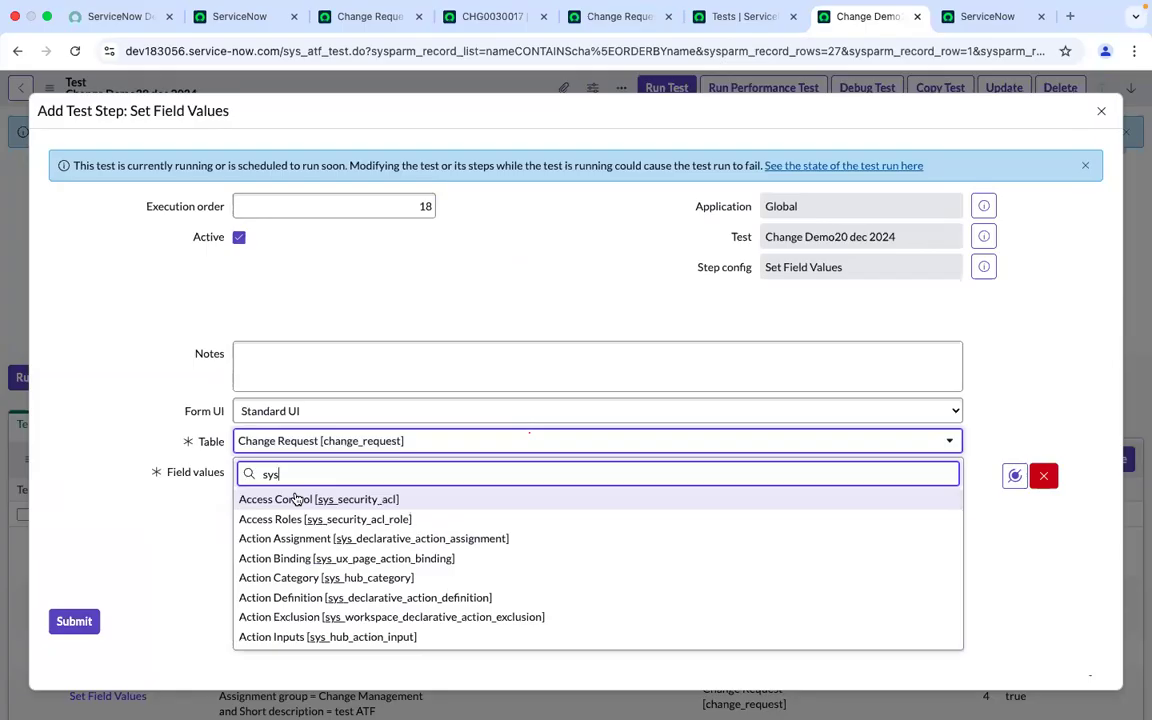
{"action": "type", "text": "app"}
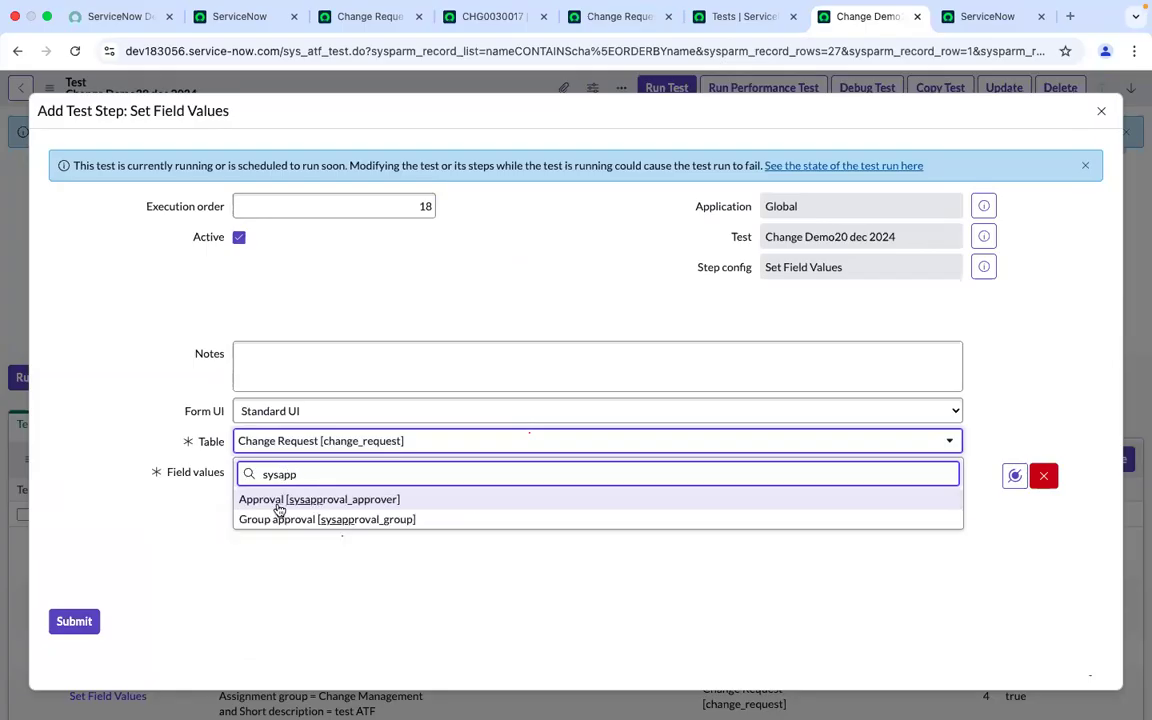
{"action": "left_click", "coordinate": [375, 499]}
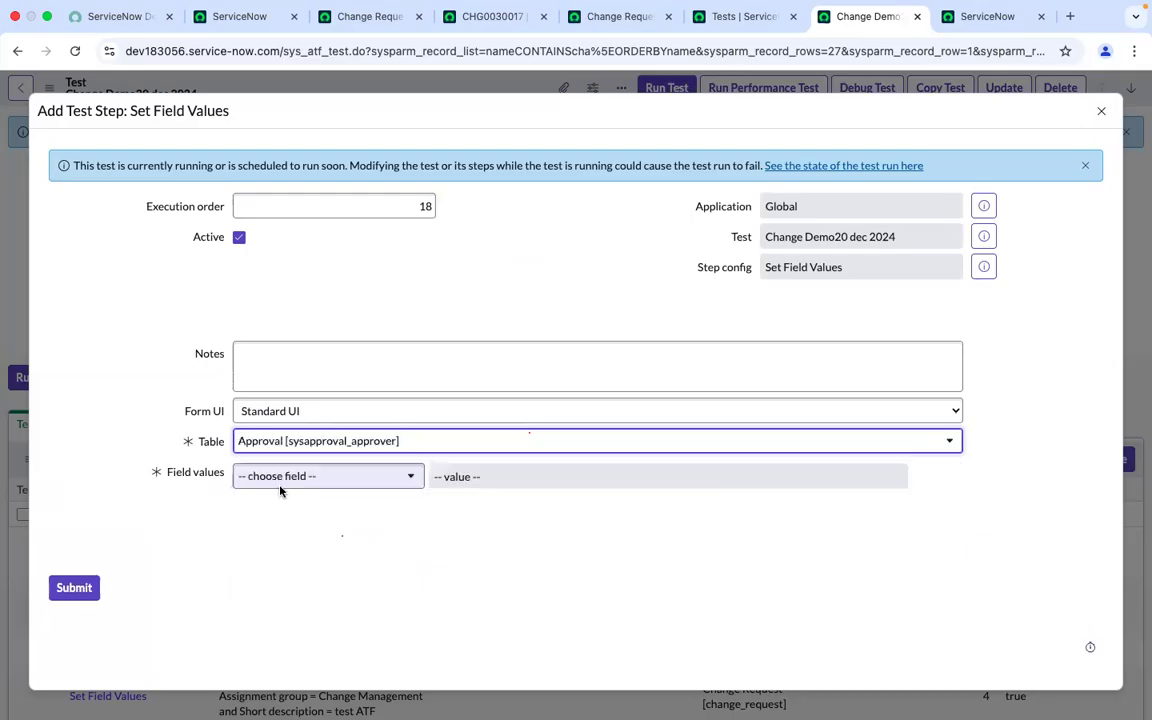
{"action": "left_click", "coordinate": [290, 477]}
{"action": "type", "text": "state"}
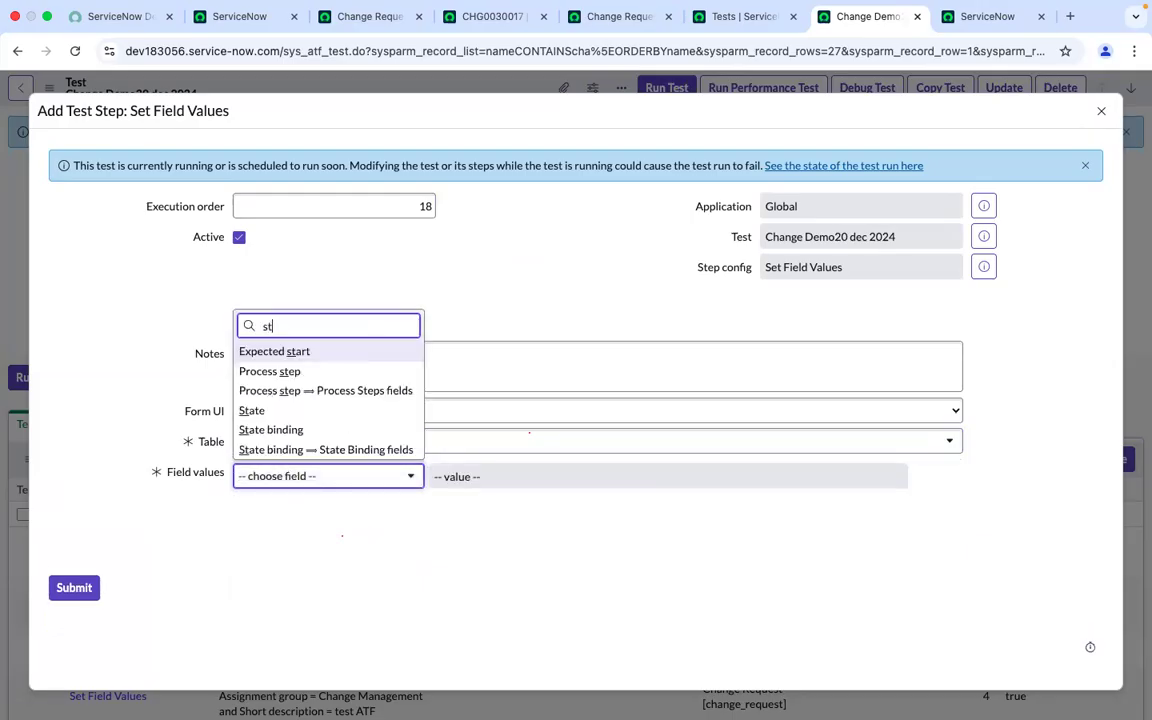
{"action": "left_click", "coordinate": [265, 409]}
{"action": "left_click", "coordinate": [481, 484]}
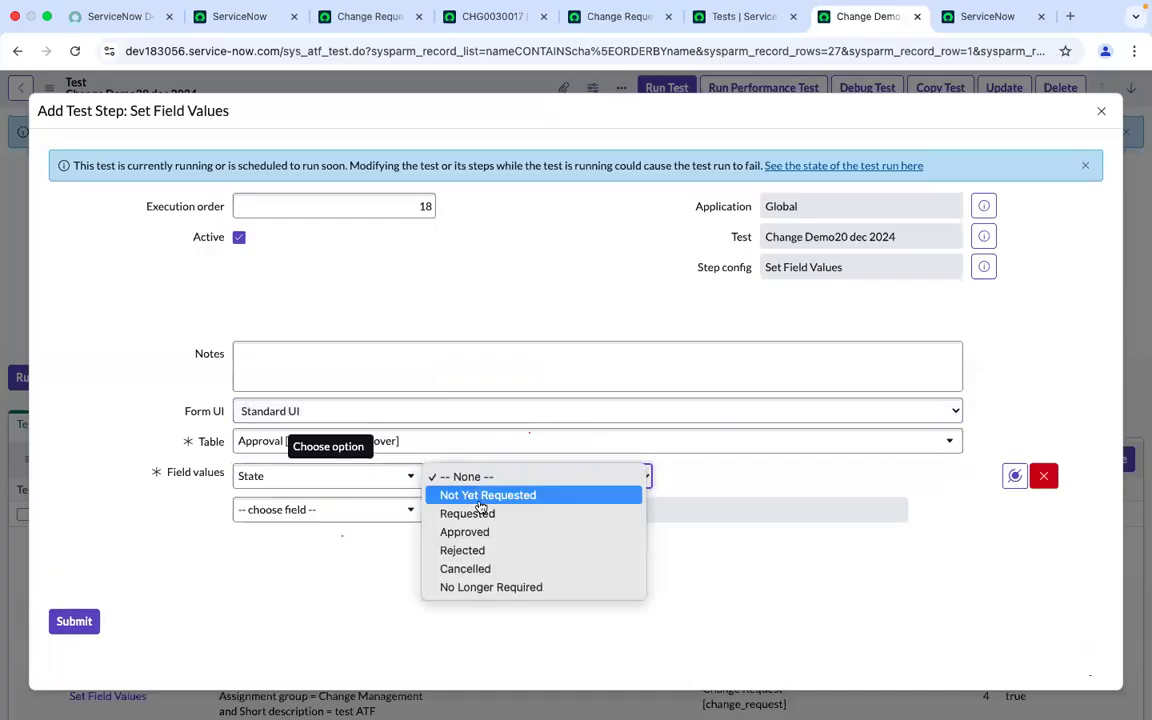
{"action": "left_click", "coordinate": [85, 621]}
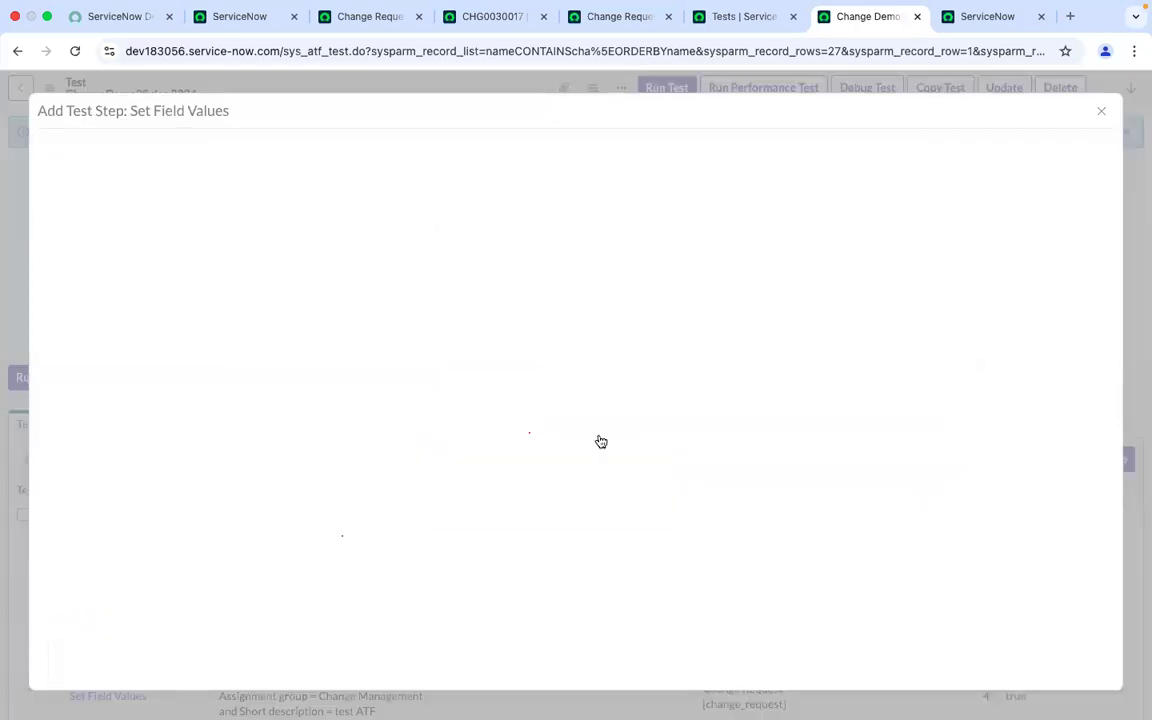
Open the add-step dialog, search all steps for click, and choose Click a UI Action after step 18
{"action": "scroll", "coordinate": [747, 553], "scroll_direction": "down", "scroll_amount": 8}
{"action": "scroll", "coordinate": [747, 552], "scroll_direction": "up", "scroll_amount": 6}
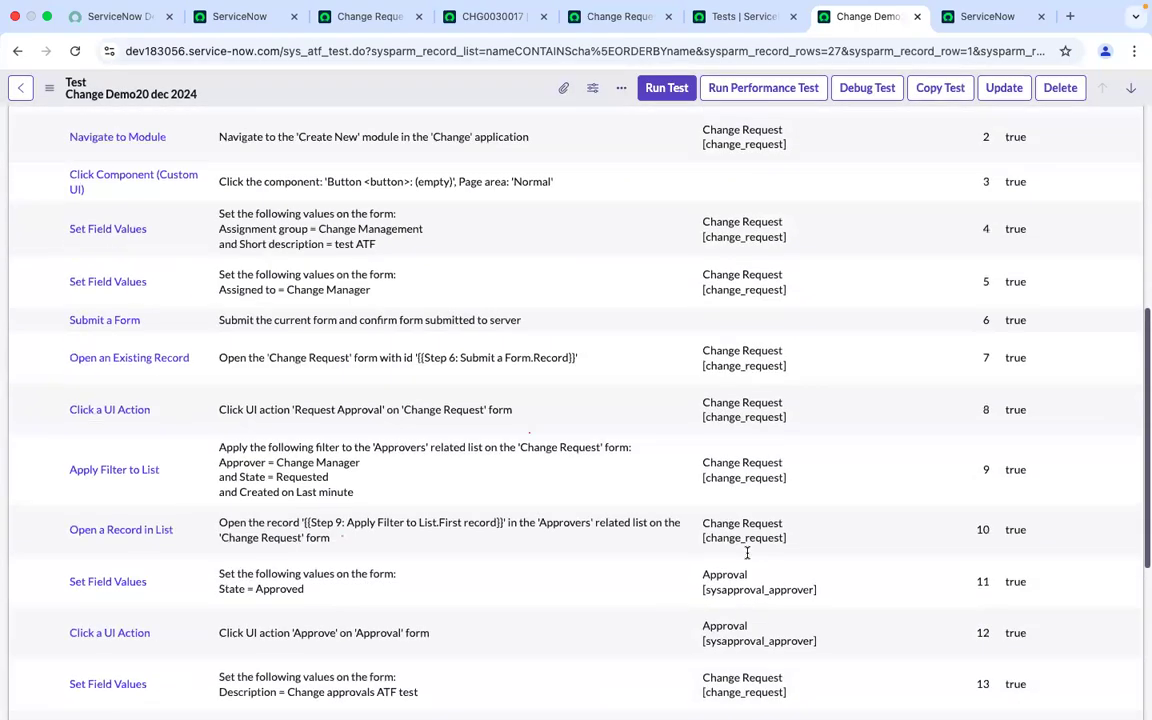
{"action": "left_click", "coordinate": [747, 551]}
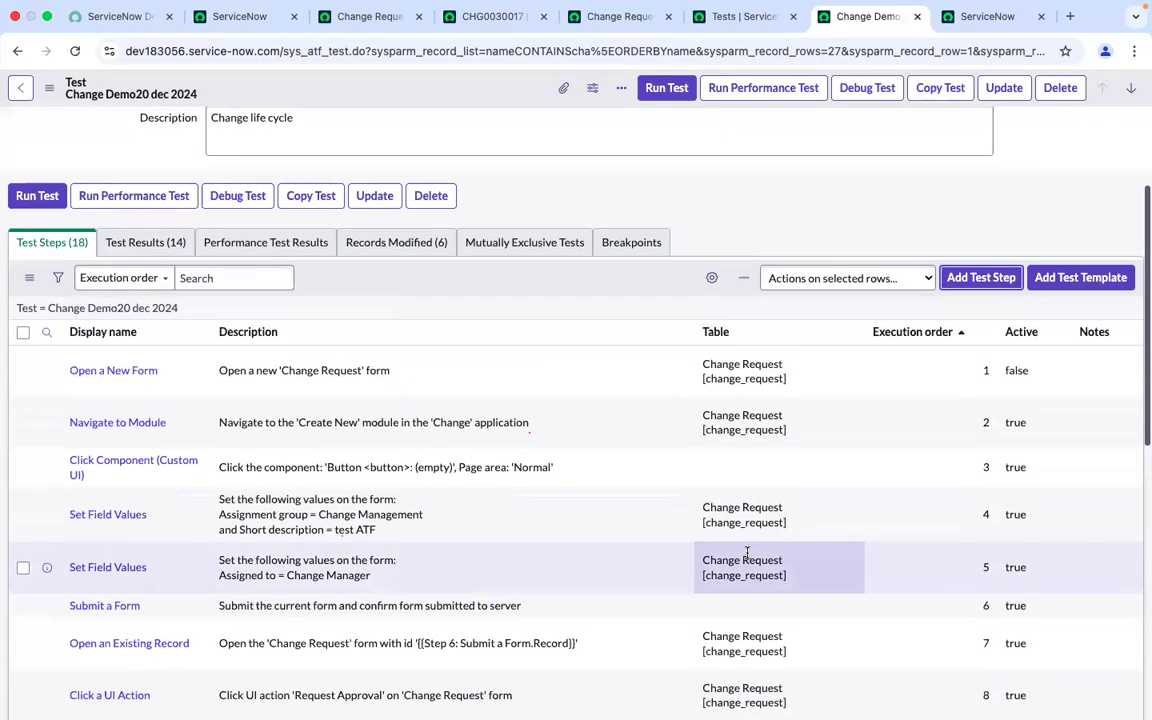
{"action": "left_click", "coordinate": [968, 278]}
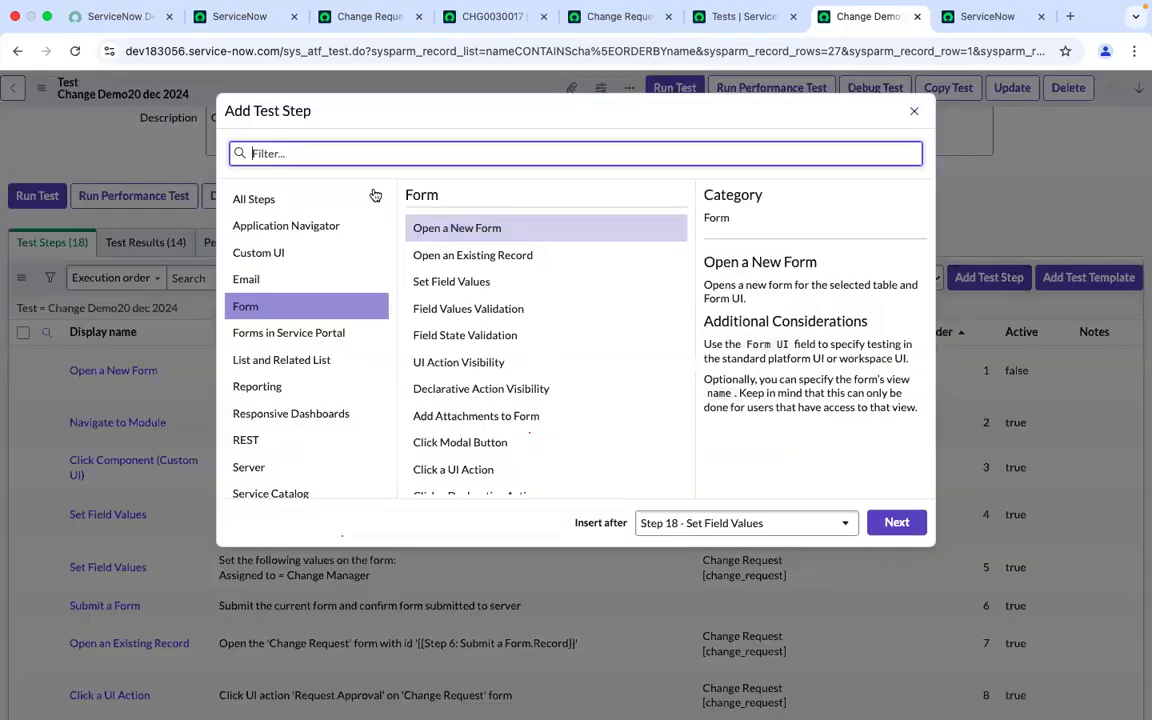
{"action": "left_click", "coordinate": [298, 199]}
{"action": "left_click", "coordinate": [291, 152]}
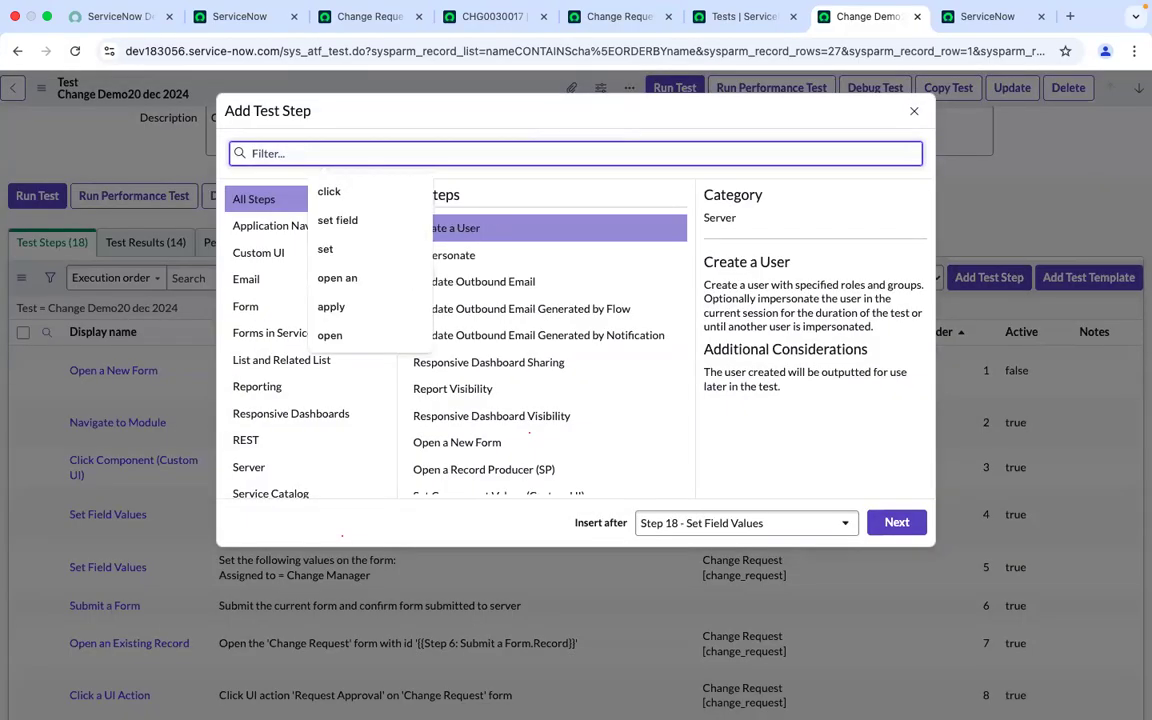
{"action": "type", "text": "click"}
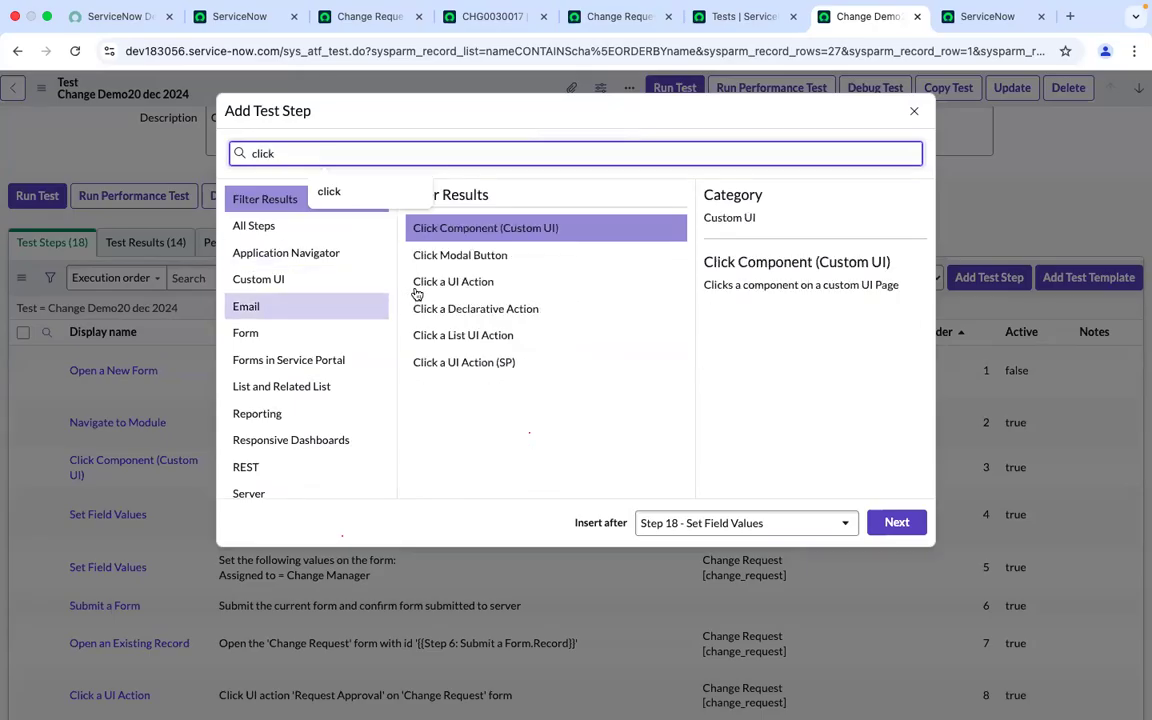
{"action": "left_click", "coordinate": [482, 290]}
{"action": "left_click", "coordinate": [898, 522]}
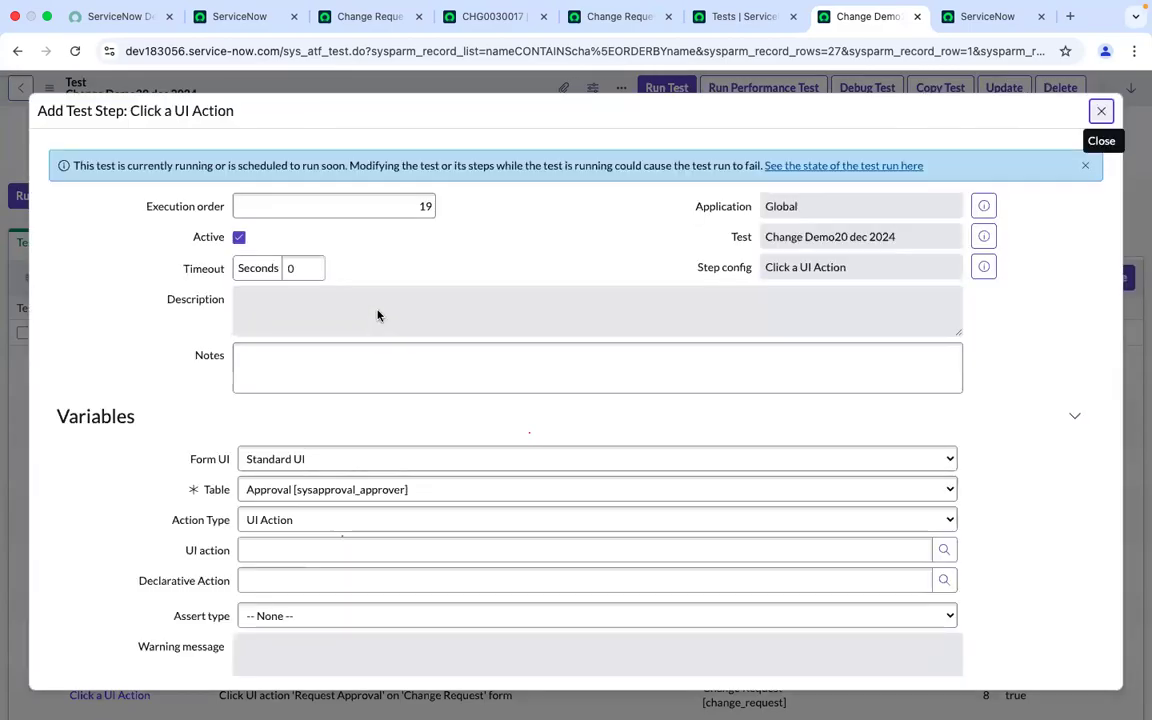
Look up UI actions matching *approve, pick Approve as the step's UI action, and submit the step
{"action": "left_click", "coordinate": [945, 520]}
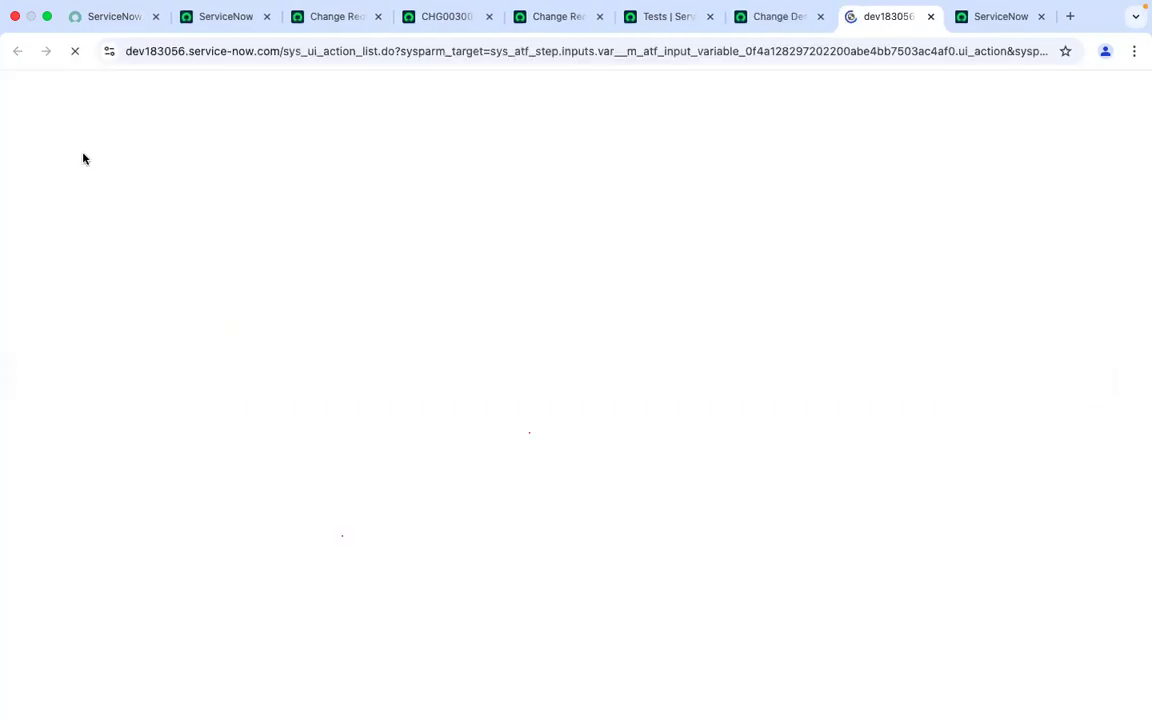
{"action": "left_click", "coordinate": [72, 170]}
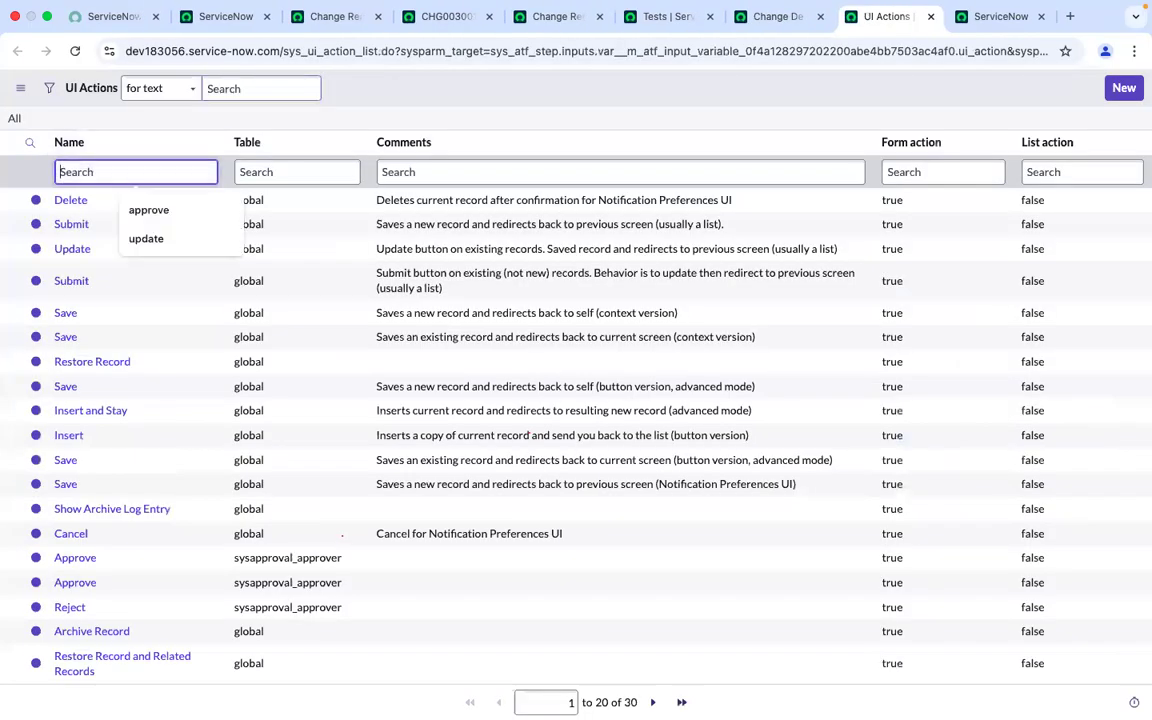
{"action": "type", "text": "*"}
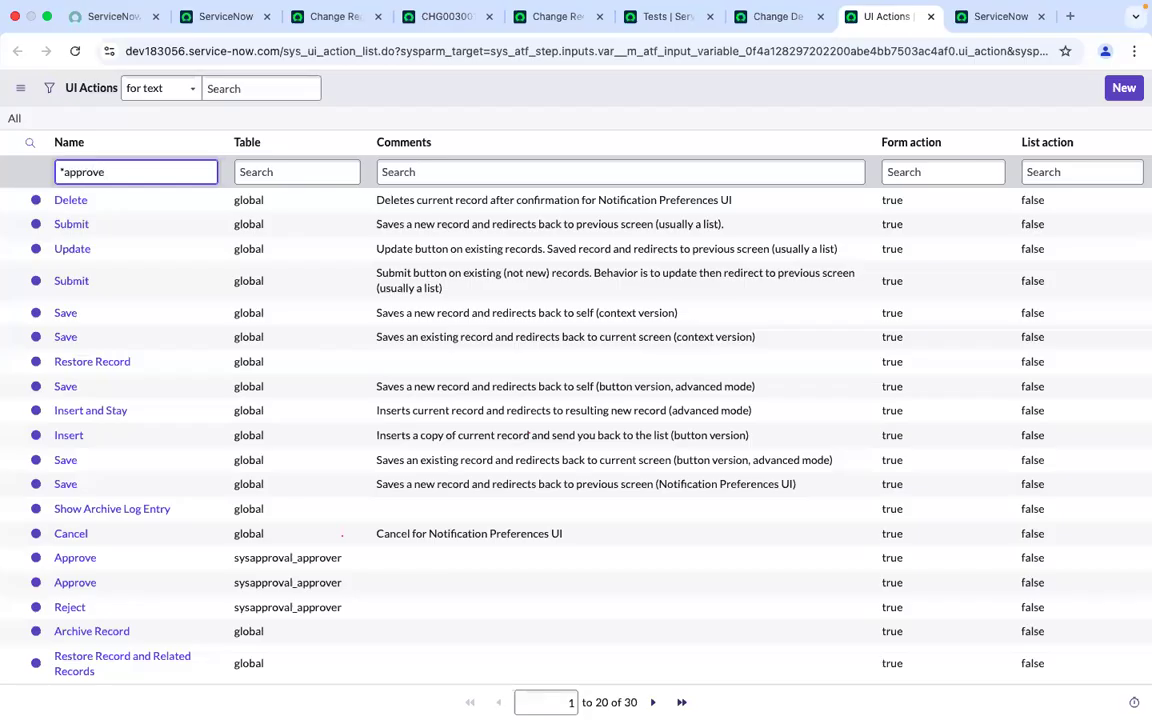
{"action": "key", "text": "Return"}
{"action": "left_click", "coordinate": [73, 201]}
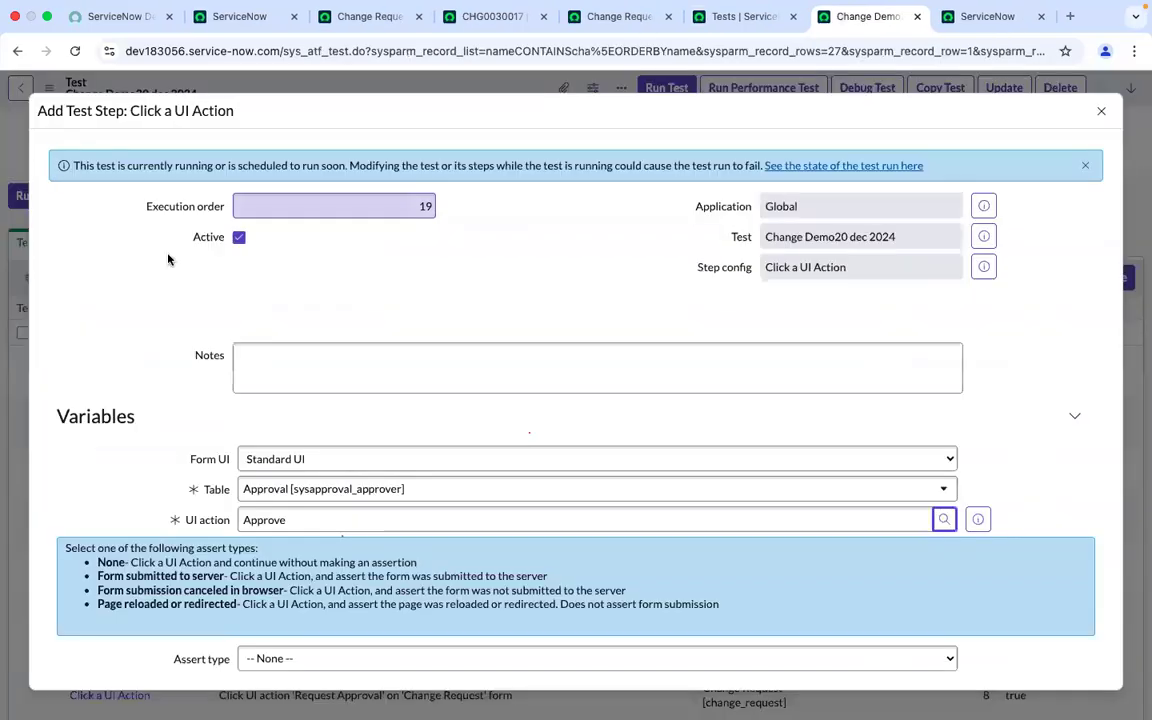
{"action": "scroll", "coordinate": [44, 390], "scroll_direction": "down", "scroll_amount": 3}
{"action": "left_click", "coordinate": [72, 603]}
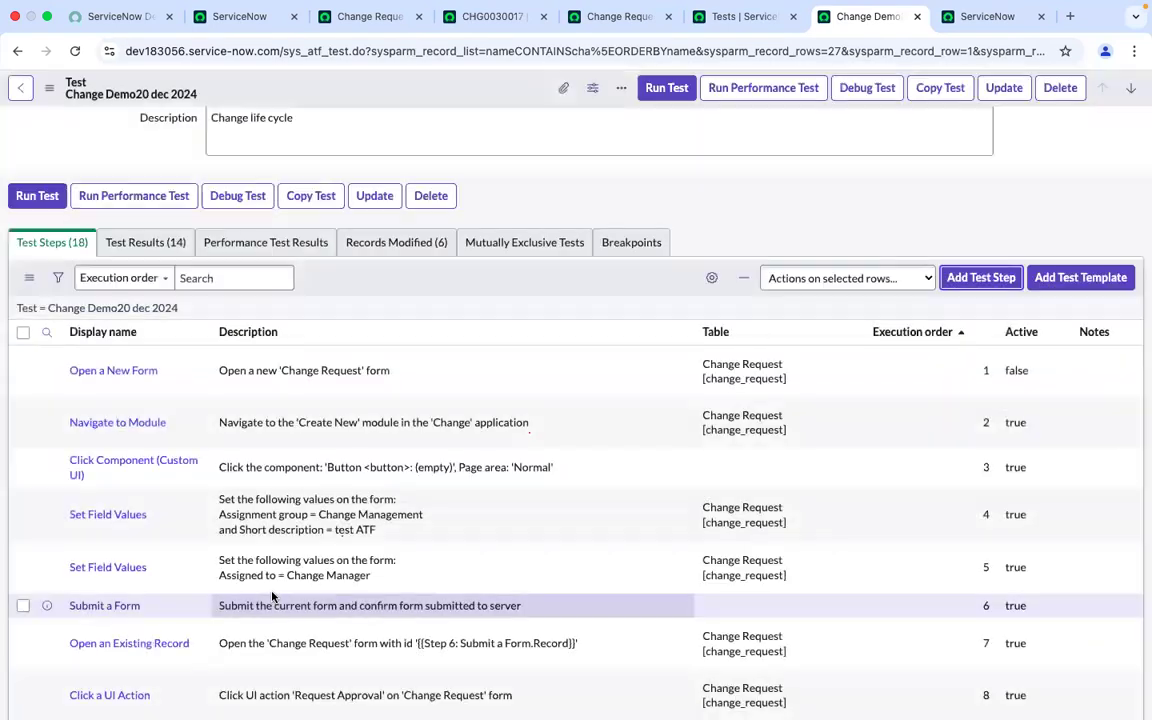
Review the test's step list and the CHG0030017 change request form
{"action": "scroll", "coordinate": [272, 597], "scroll_direction": "down", "scroll_amount": 10}
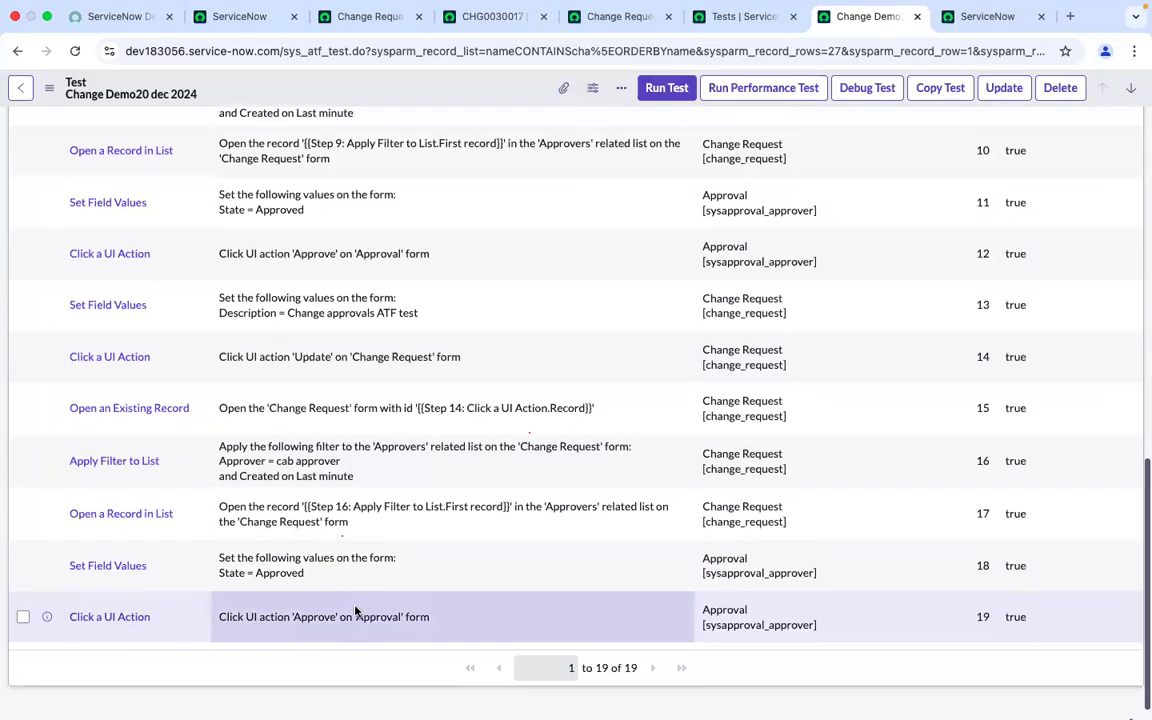
{"action": "scroll", "coordinate": [356, 611], "scroll_direction": "up", "scroll_amount": 9}
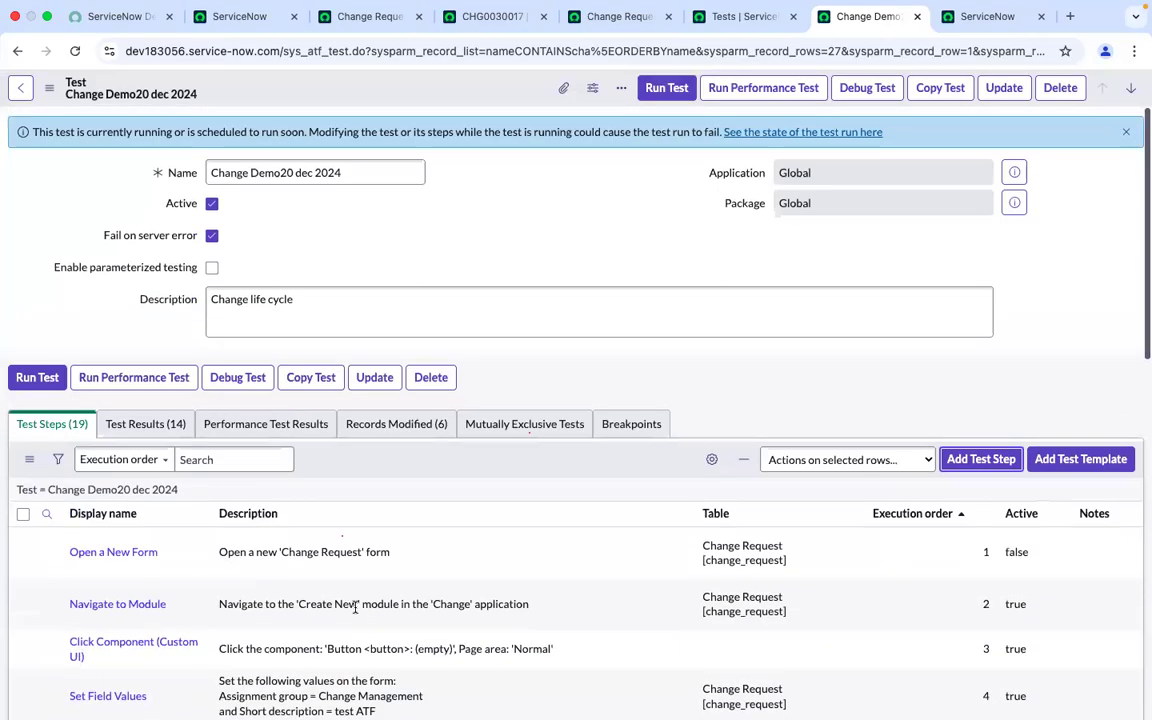
{"action": "scroll", "coordinate": [356, 610], "scroll_direction": "down", "scroll_amount": 9}
{"action": "left_click", "coordinate": [482, 9]}
{"action": "left_click", "coordinate": [478, 39]}
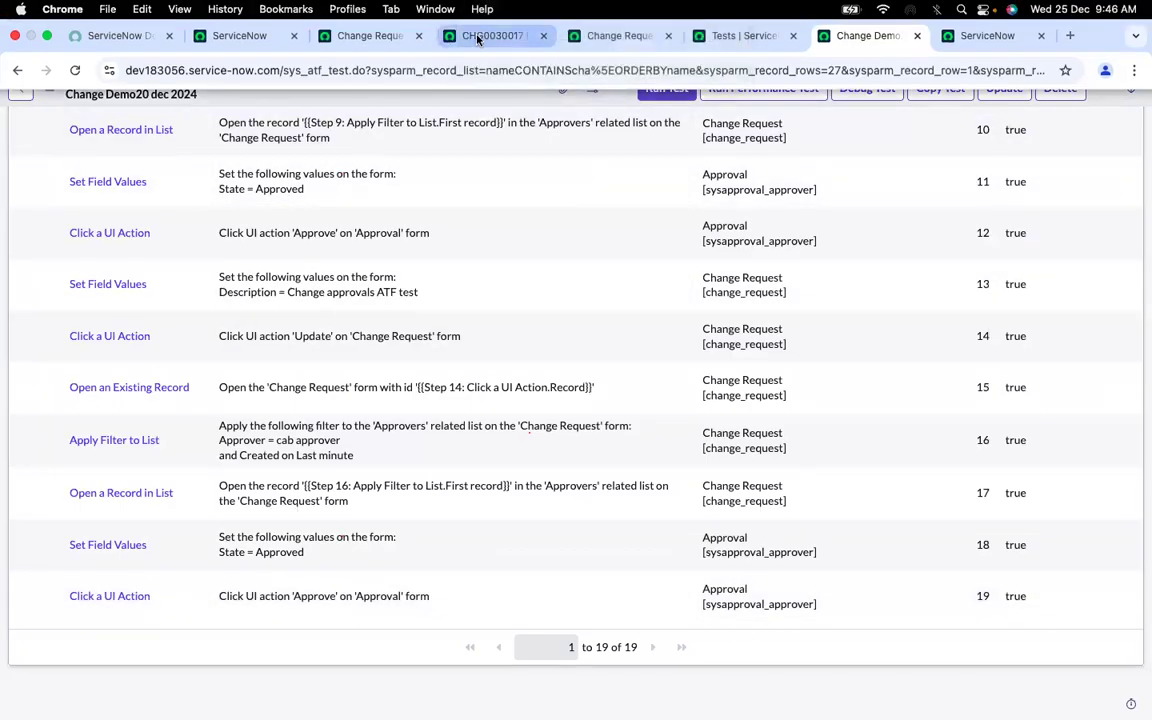
{"action": "left_click", "coordinate": [478, 36]}
{"action": "scroll", "coordinate": [563, 258], "scroll_direction": "up", "scroll_amount": 10}
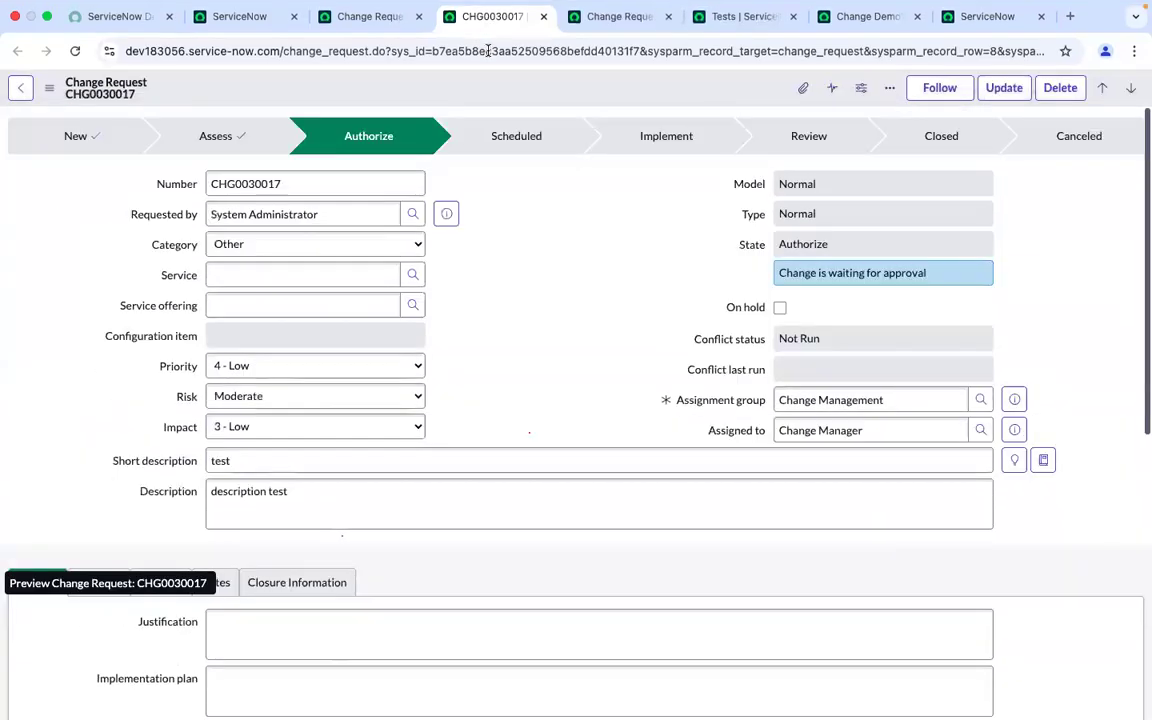
Set the cab approver approval's State to Approved and approve it for CHG0030017
{"action": "left_click", "coordinate": [615, 16]}
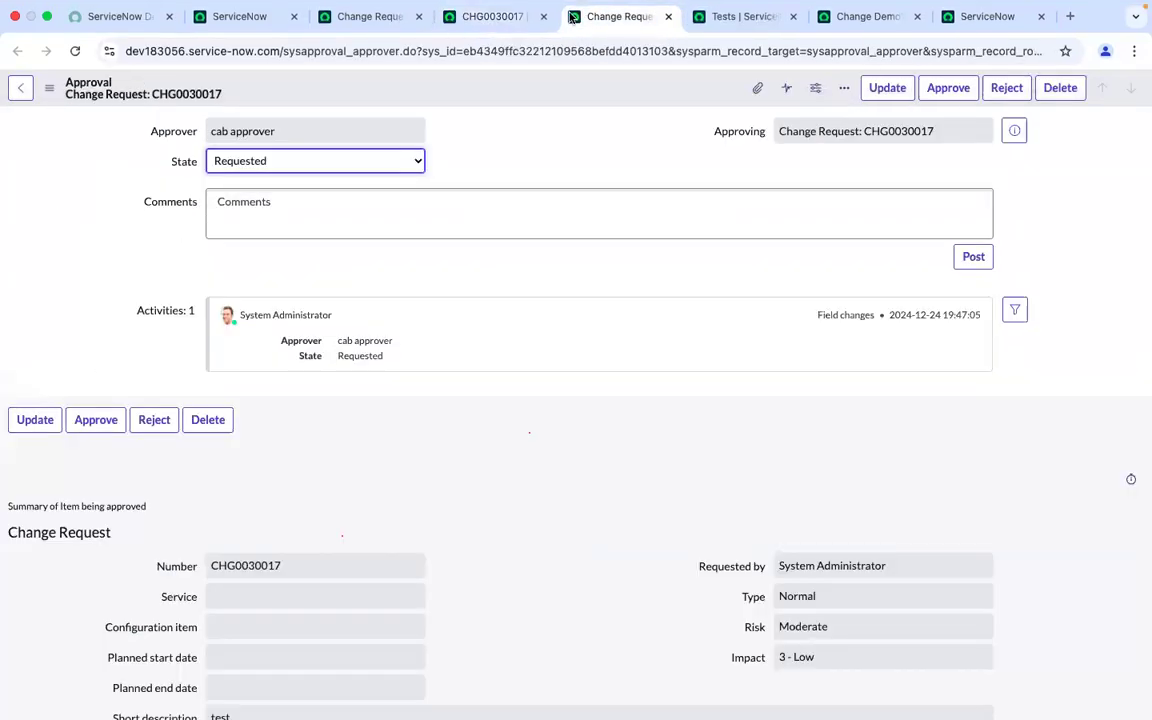
{"action": "left_click", "coordinate": [377, 160]}
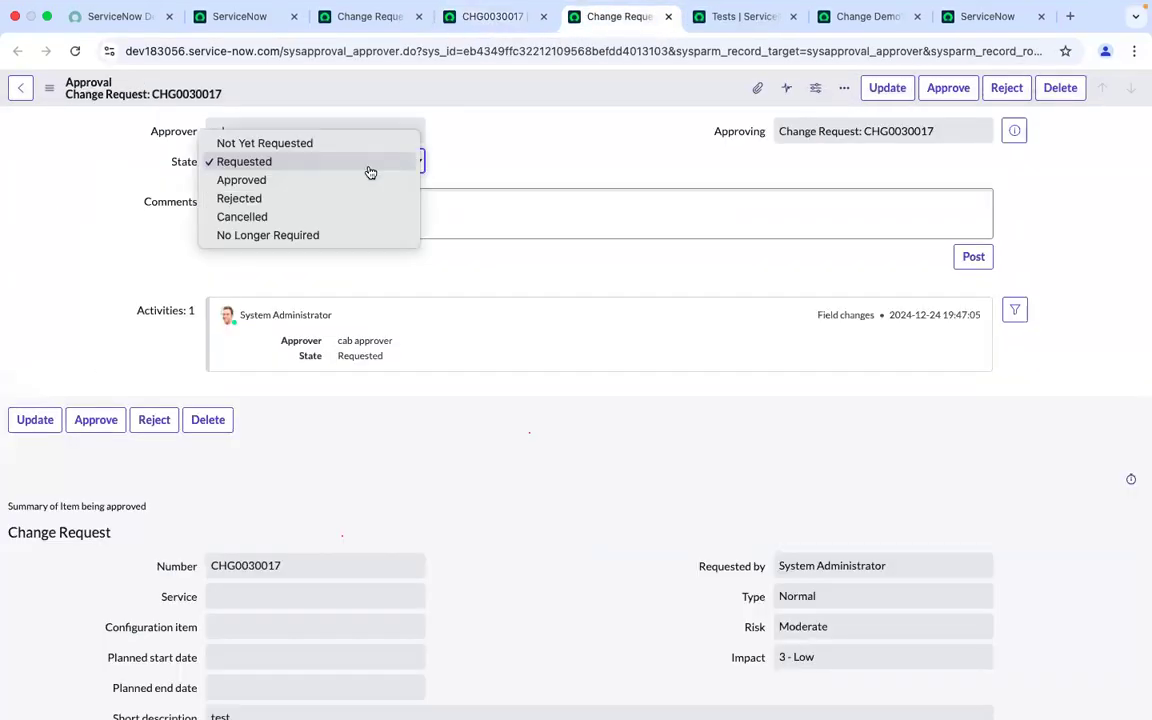
{"action": "left_click", "coordinate": [292, 183]}
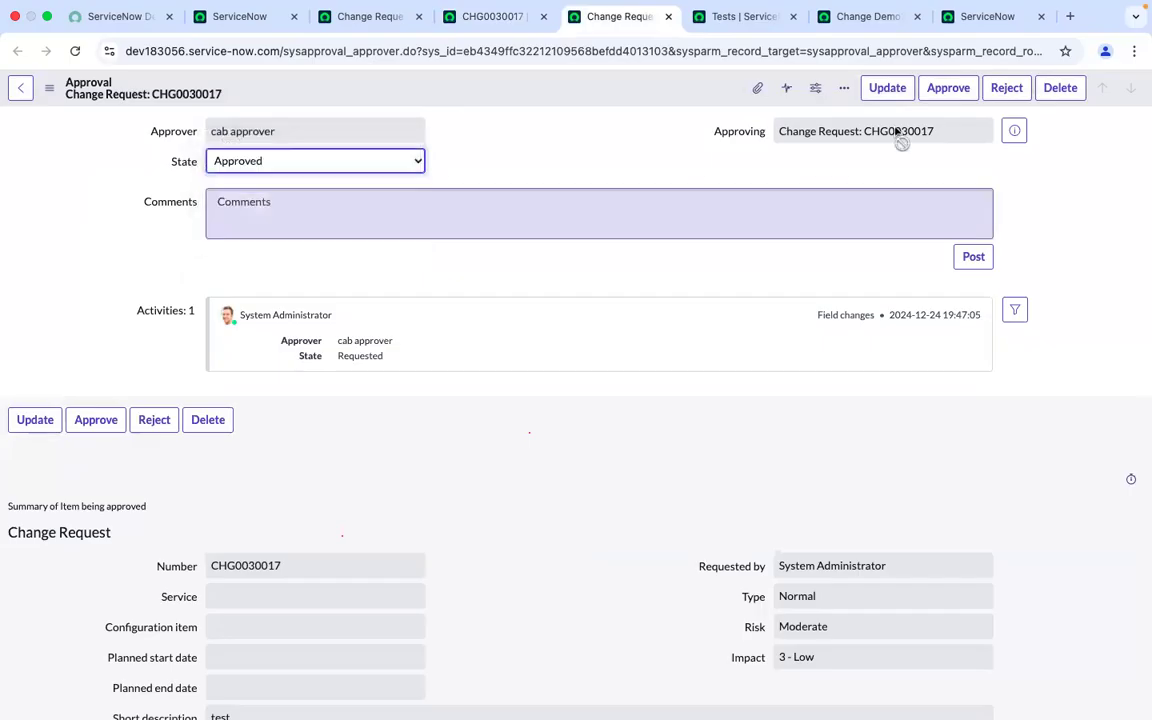
{"action": "left_click", "coordinate": [936, 96]}
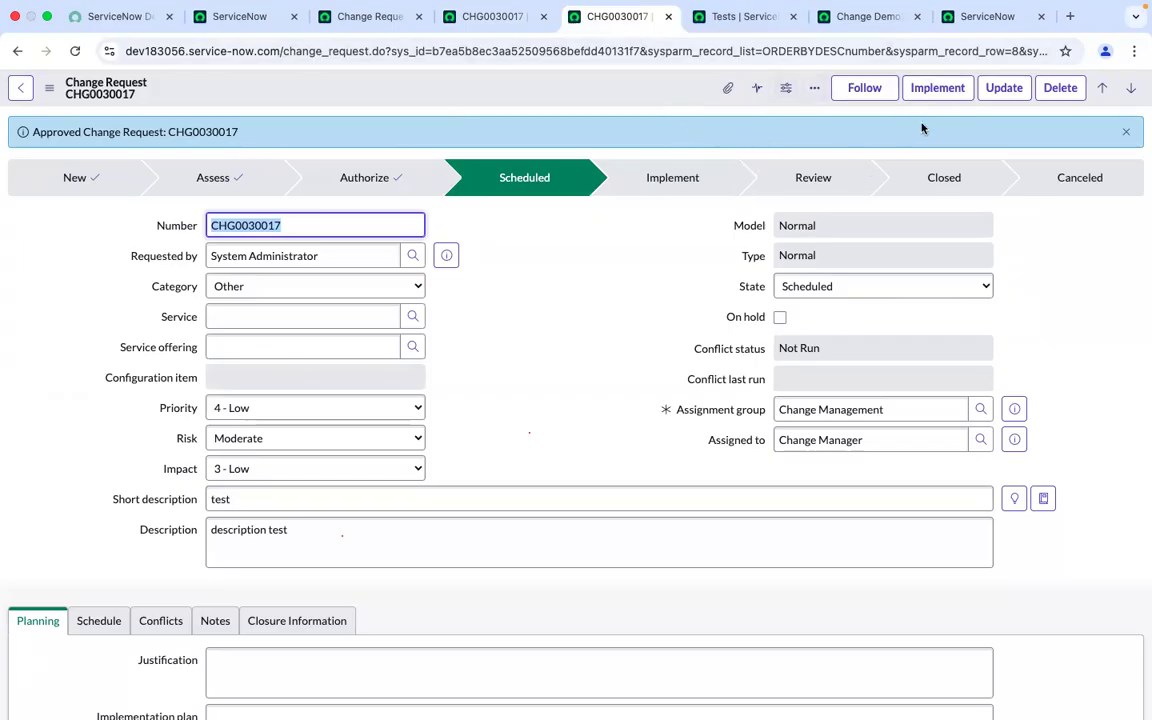
Return to the Change Demo20 dec 2024 test record
{"action": "left_click", "coordinate": [772, 12]}
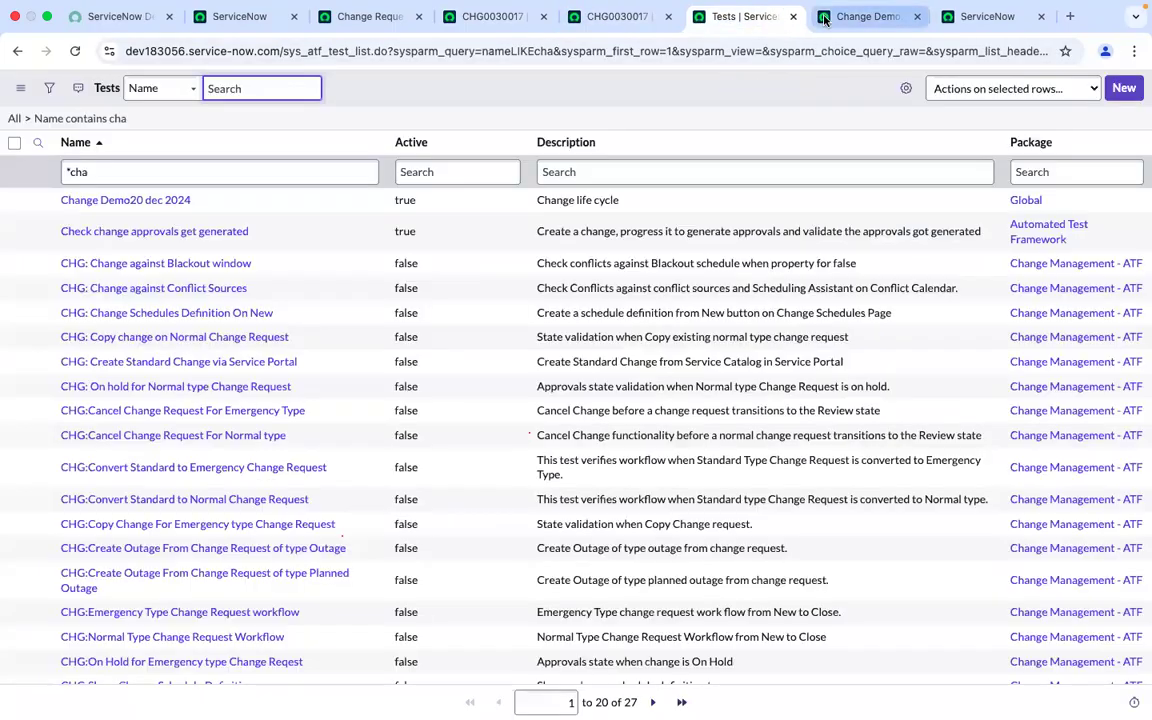
{"action": "left_click", "coordinate": [825, 18]}
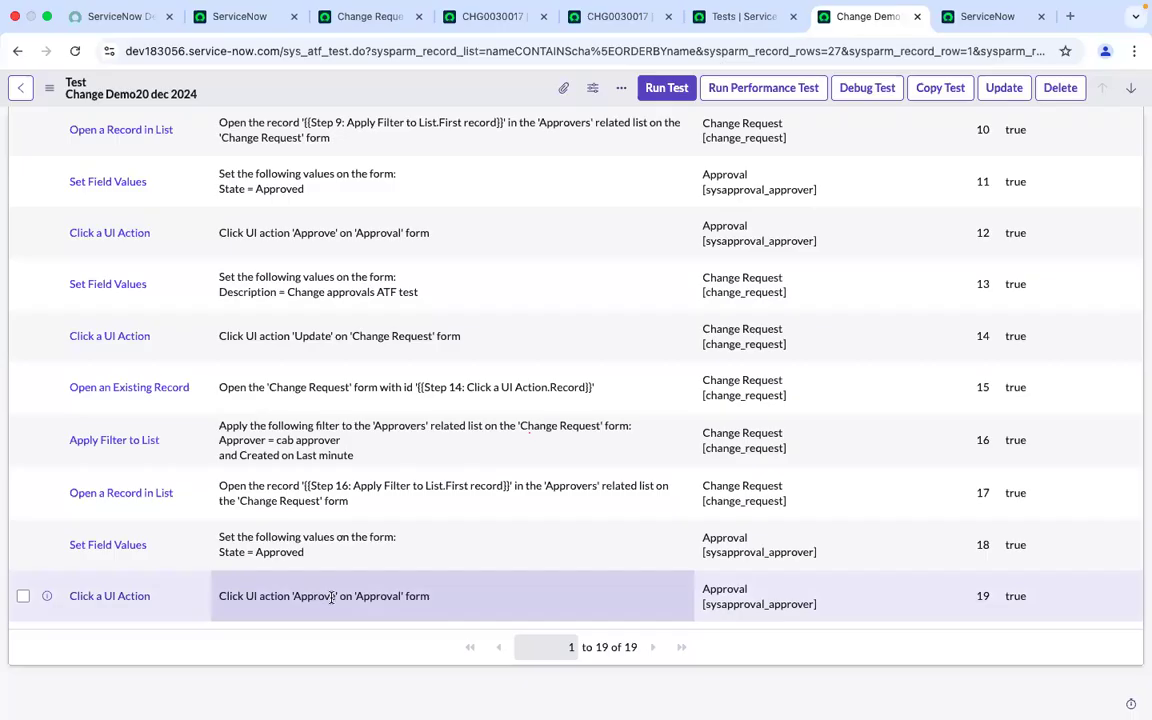
{"action": "scroll", "coordinate": [331, 597], "scroll_direction": "up", "scroll_amount": 15}
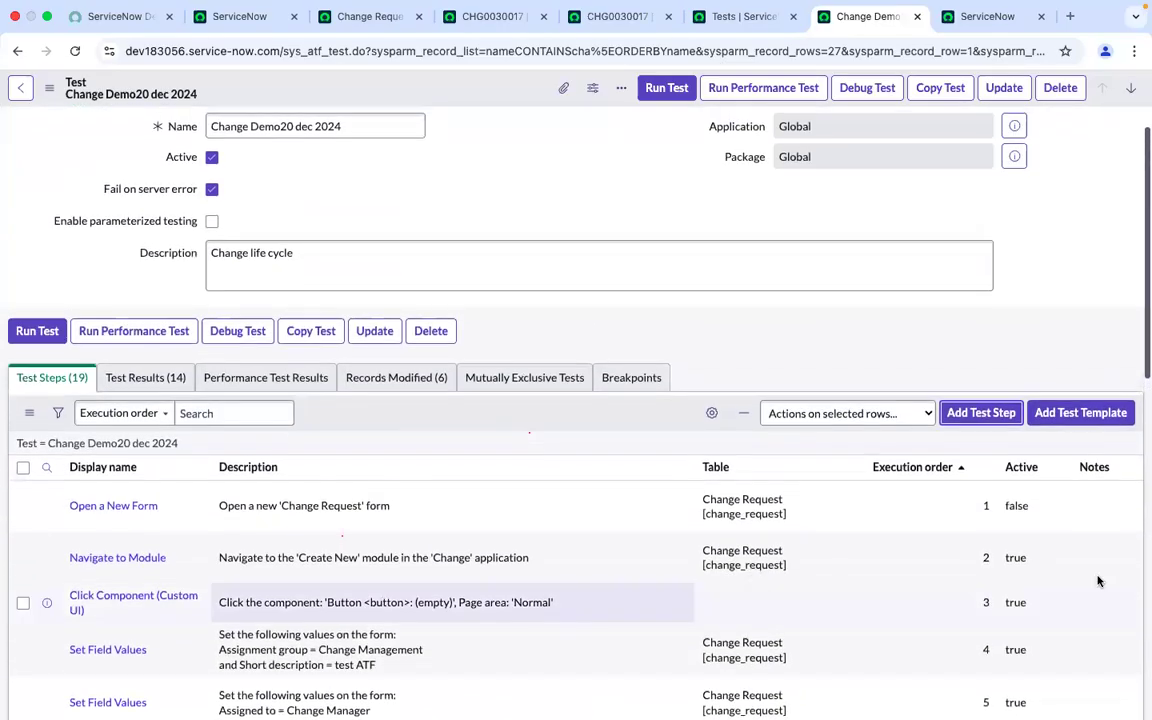
Start adding a new test step of type Click a UI Action to the test
{"action": "left_click", "coordinate": [981, 413]}
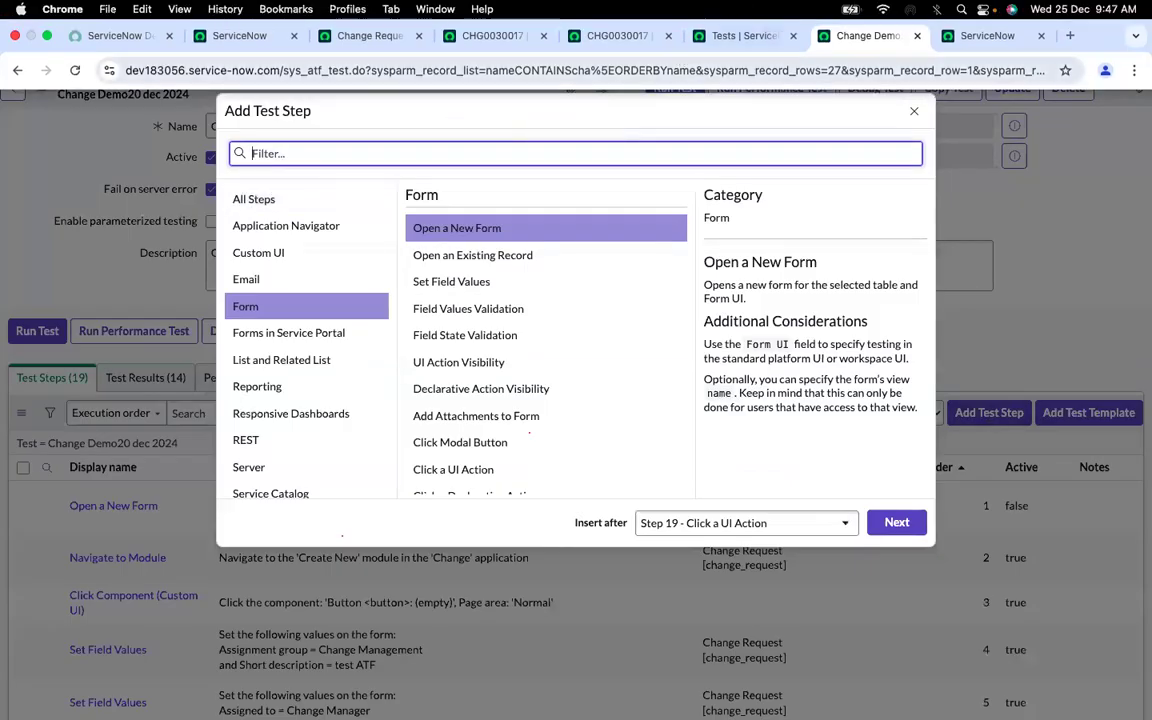
{"action": "type", "text": "click"}
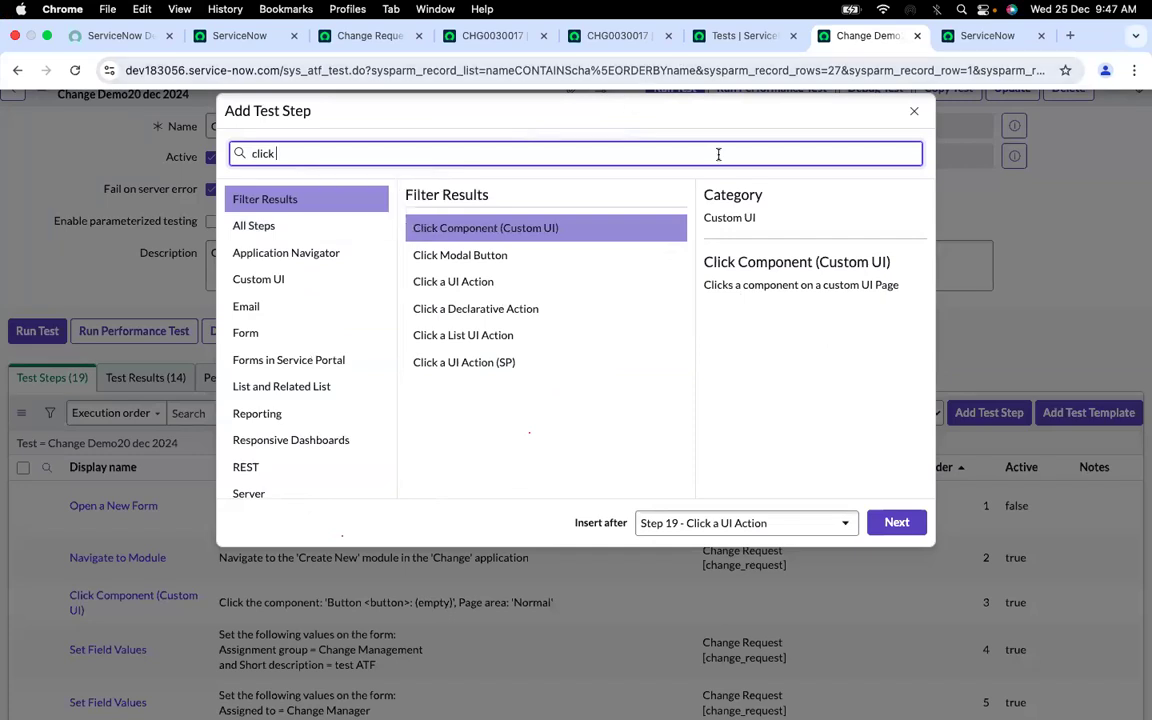
{"action": "left_click", "coordinate": [452, 283]}
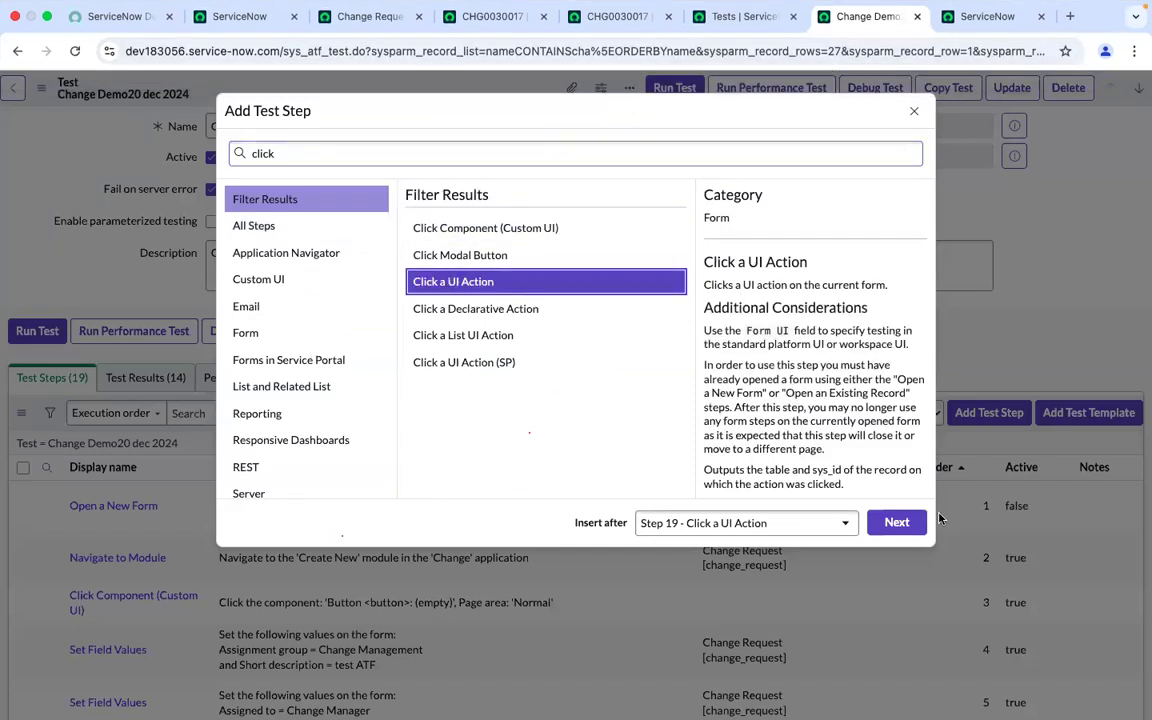
{"action": "left_click", "coordinate": [896, 522]}
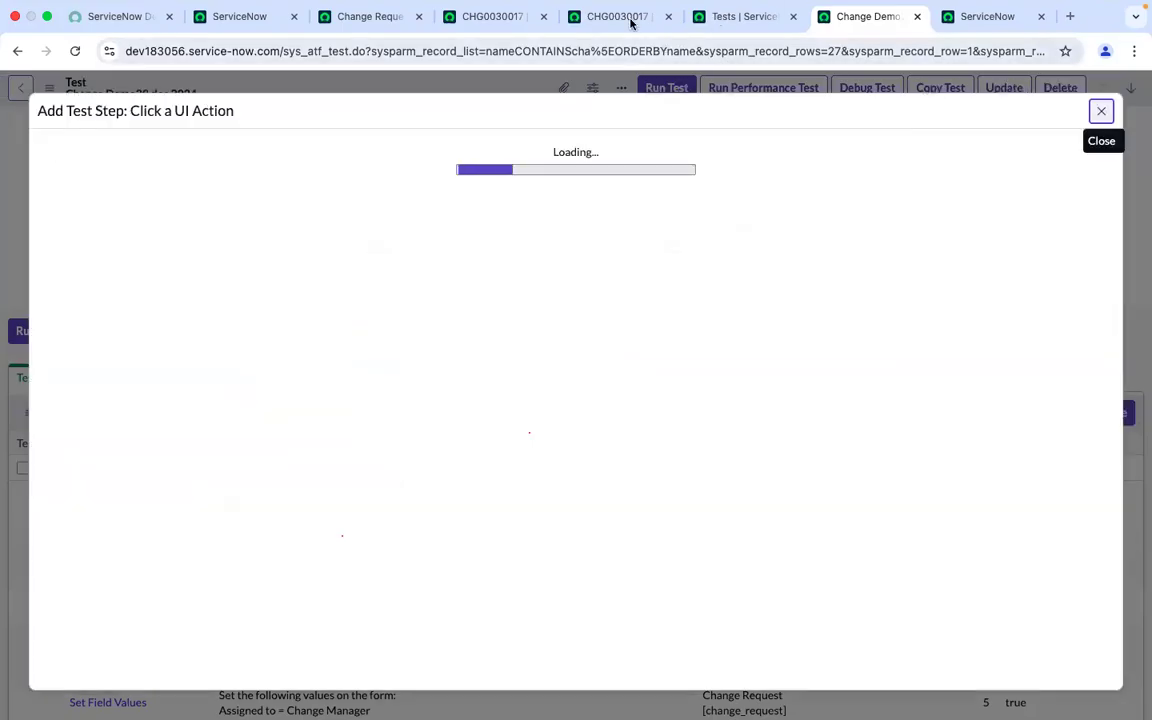
Progress change request CHG0030017 to the Implement state, then return to the test's step dialog
{"action": "left_click", "coordinate": [630, 16]}
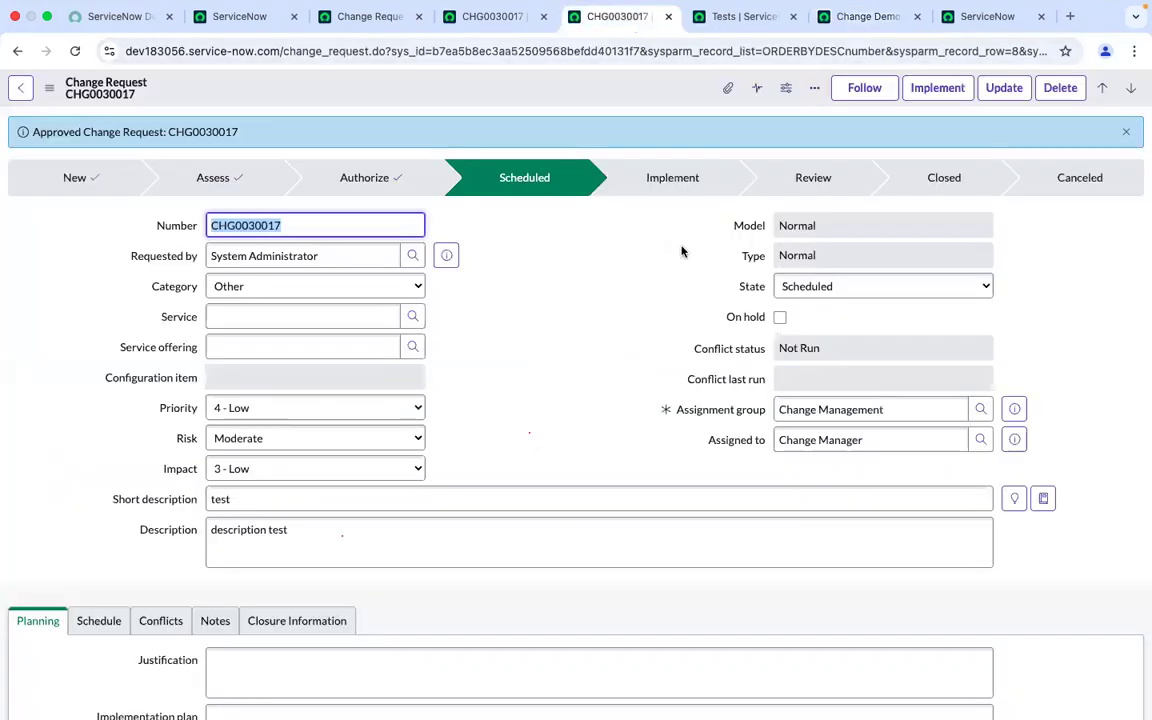
{"action": "left_click", "coordinate": [940, 98]}
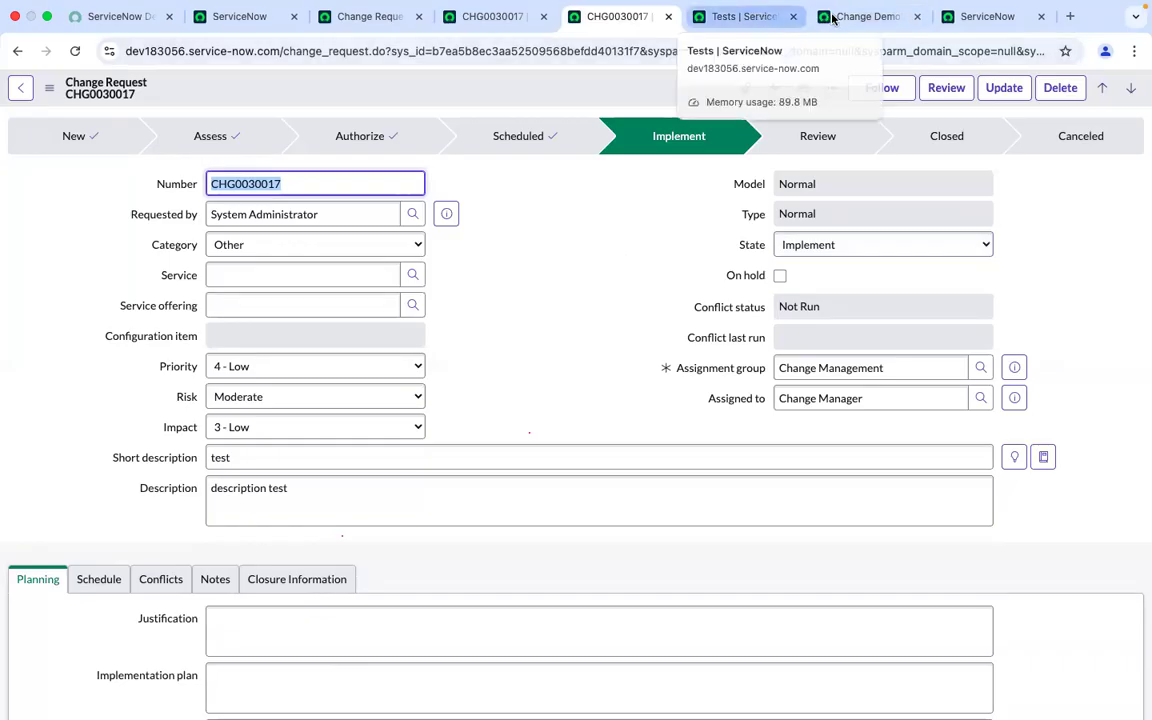
{"action": "left_click", "coordinate": [751, 17]}
{"action": "left_click", "coordinate": [834, 17]}
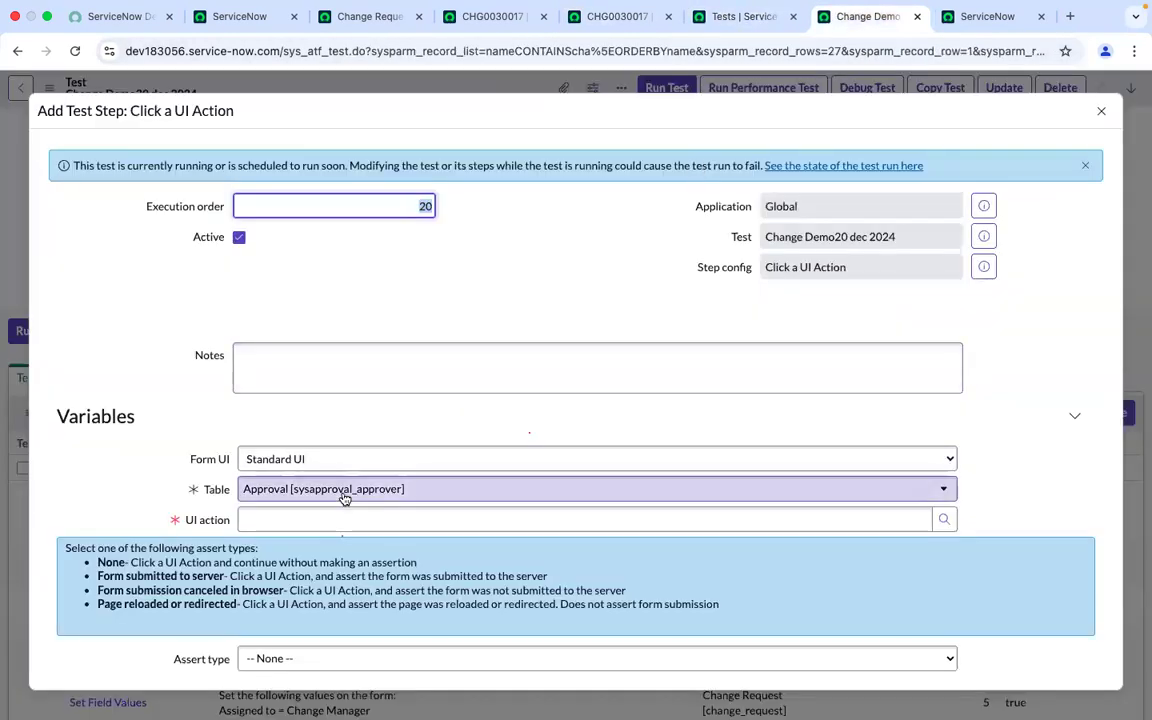
Set the step's table to Change Request [change_request]
{"action": "left_click", "coordinate": [422, 492]}
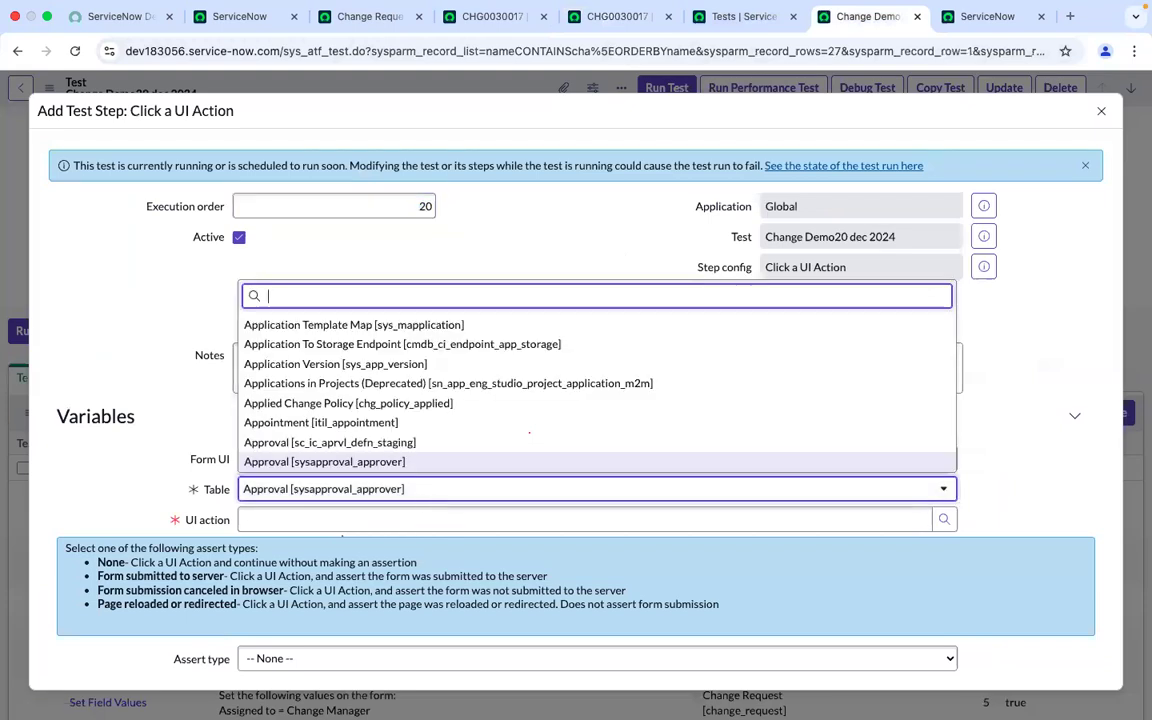
{"action": "type", "text": "change"}
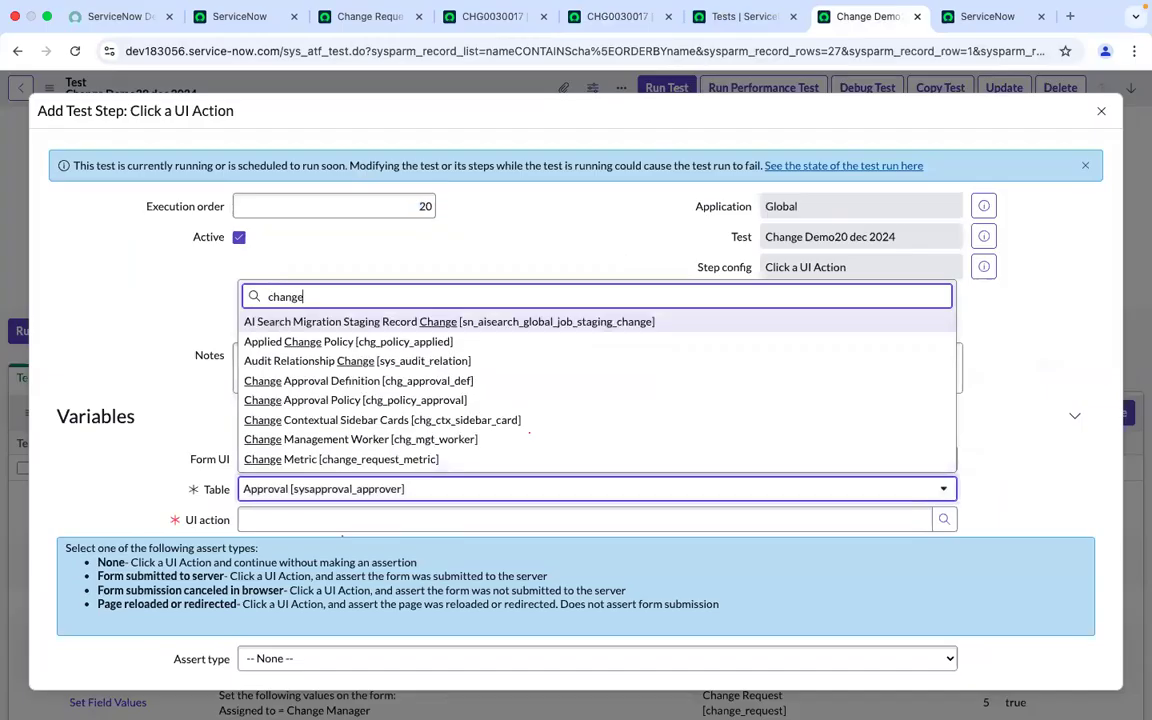
{"action": "type", "text": " re"}
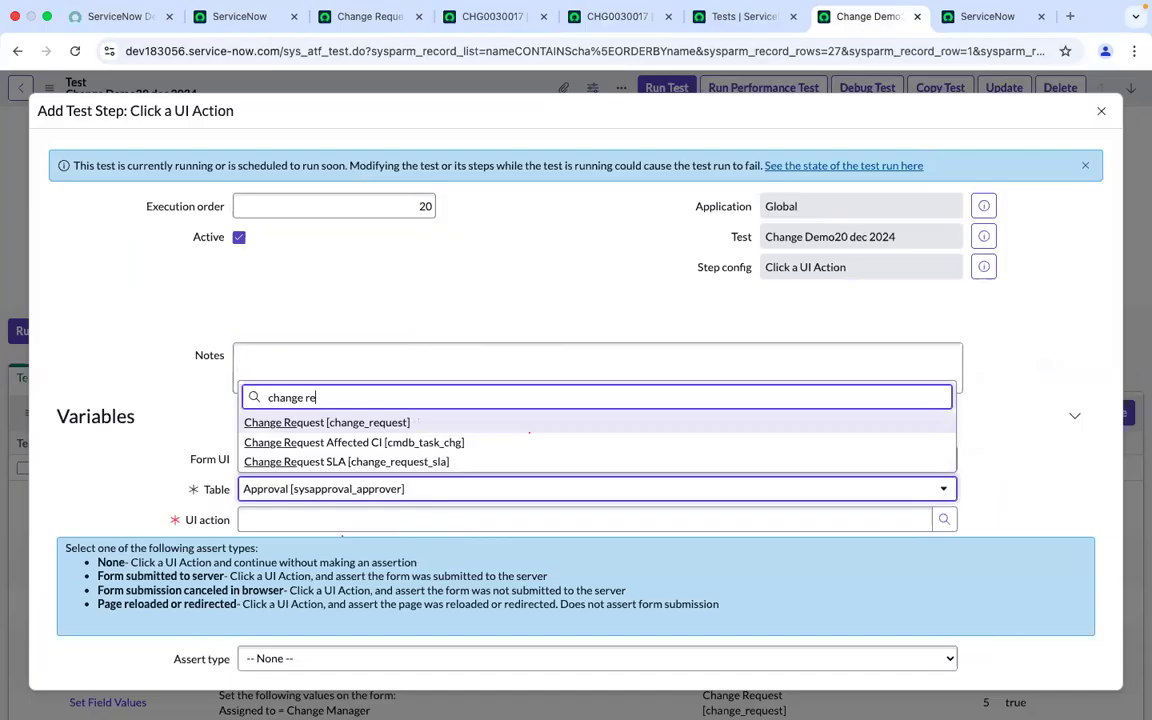
{"action": "left_click", "coordinate": [320, 421]}
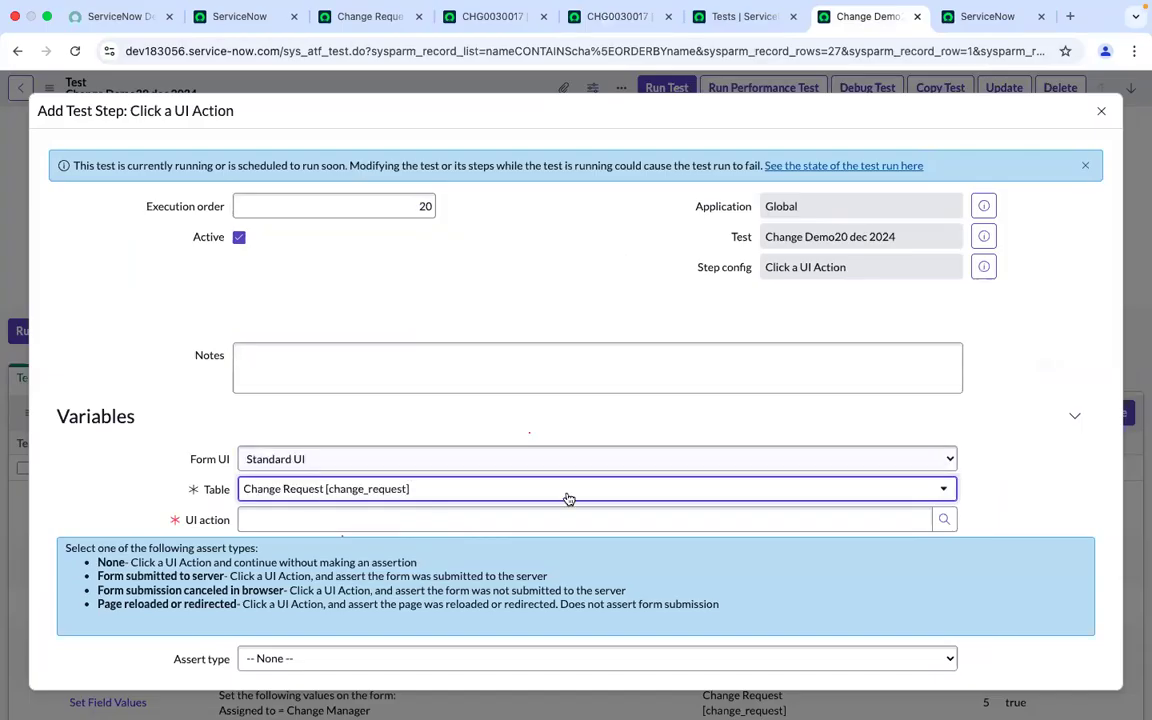
Look up UI actions matching *imple, pick Implement as the step's UI action, and submit the step
{"action": "left_click", "coordinate": [944, 519]}
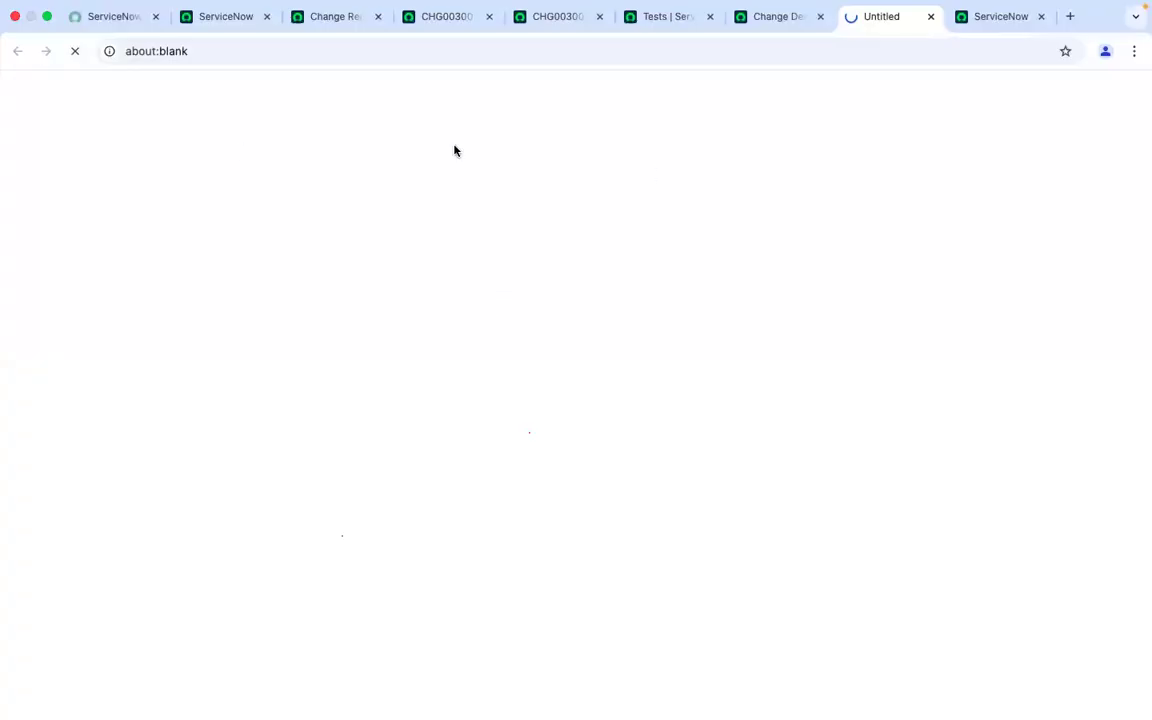
{"action": "left_click", "coordinate": [117, 168]}
{"action": "type", "text": "imple"}
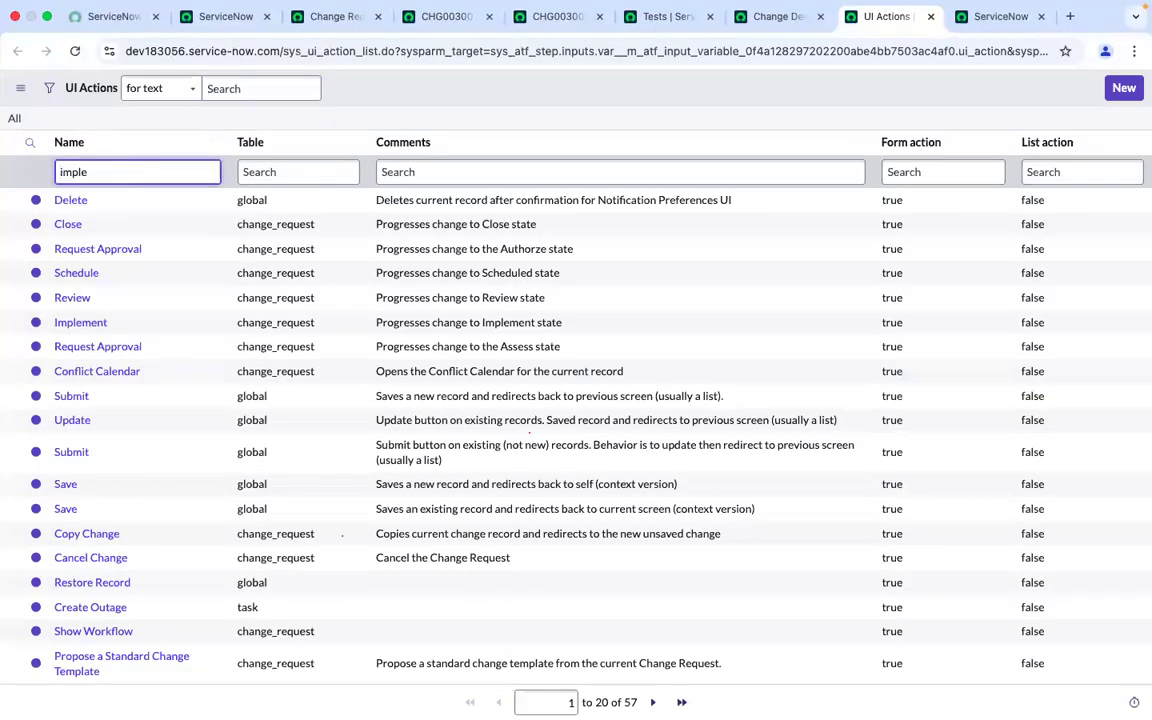
{"action": "key", "text": "Return"}
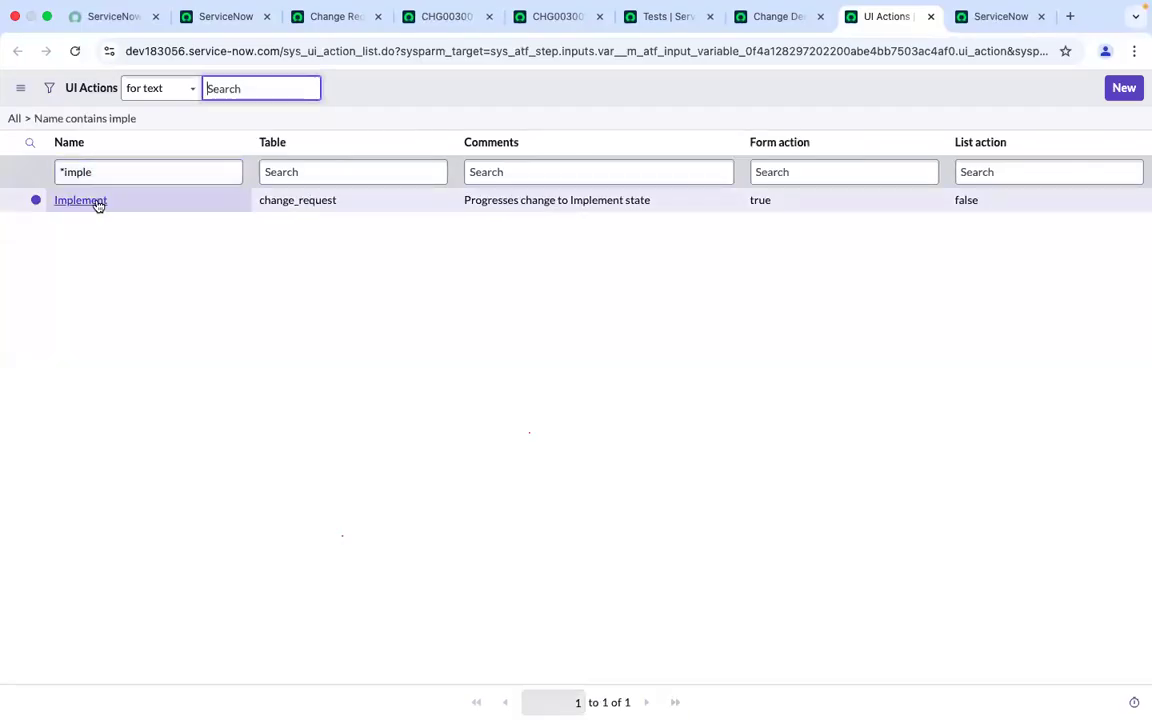
{"action": "left_click", "coordinate": [68, 201]}
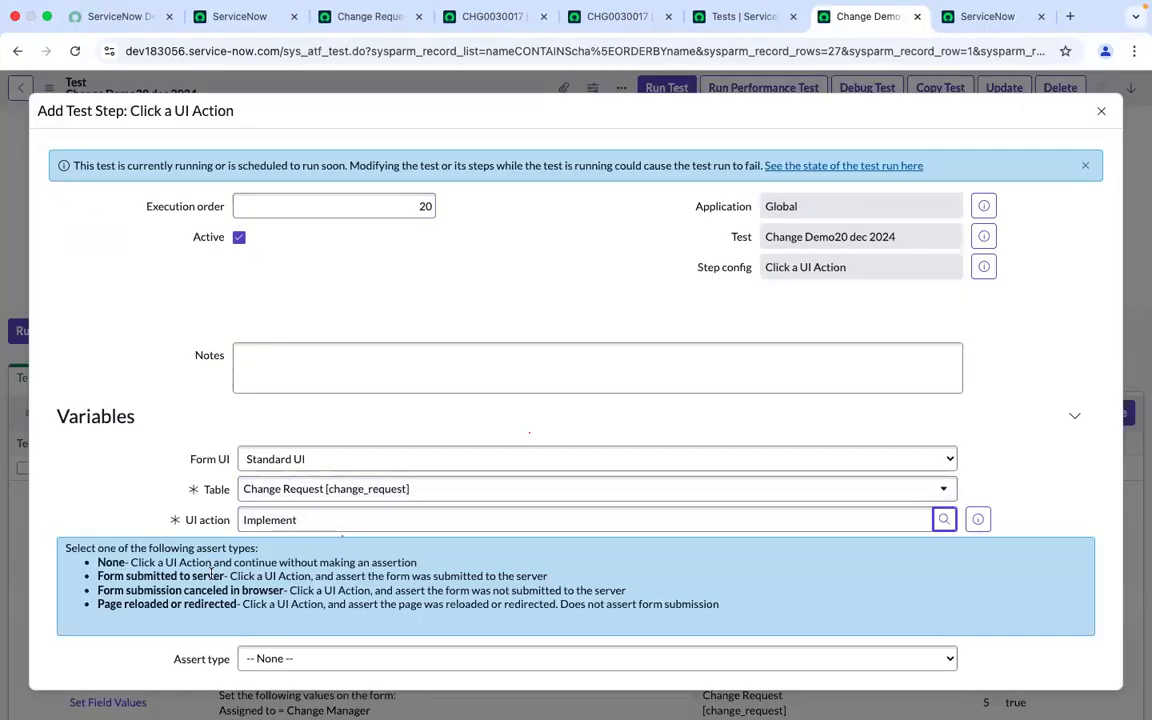
{"action": "scroll", "coordinate": [229, 566], "scroll_direction": "down", "scroll_amount": 3}
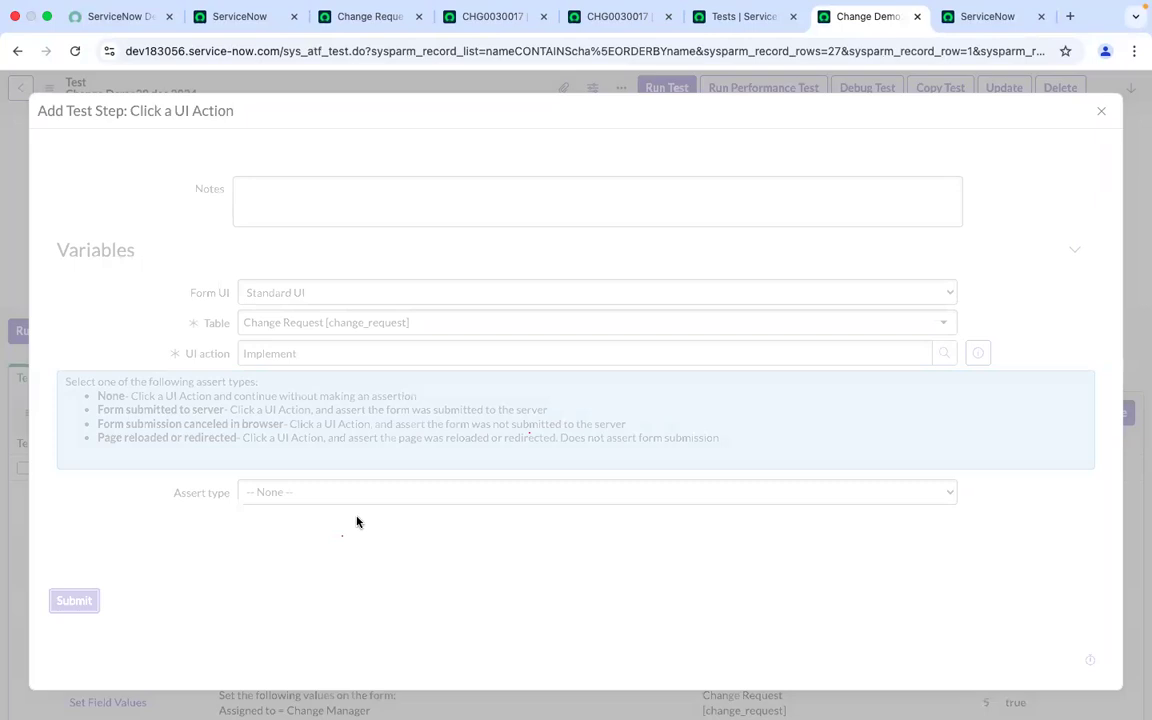
{"action": "left_click", "coordinate": [1012, 412]}
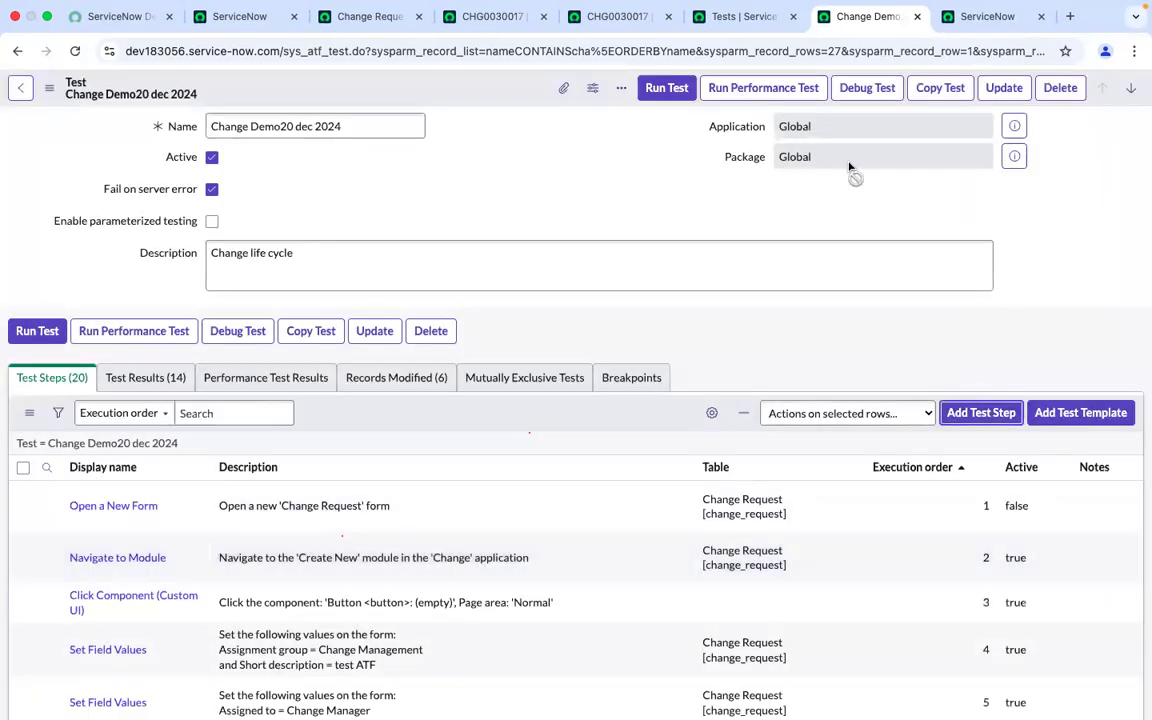
Run the test in the current Chrome session and switch to the client test runner
{"action": "left_click", "coordinate": [668, 89]}
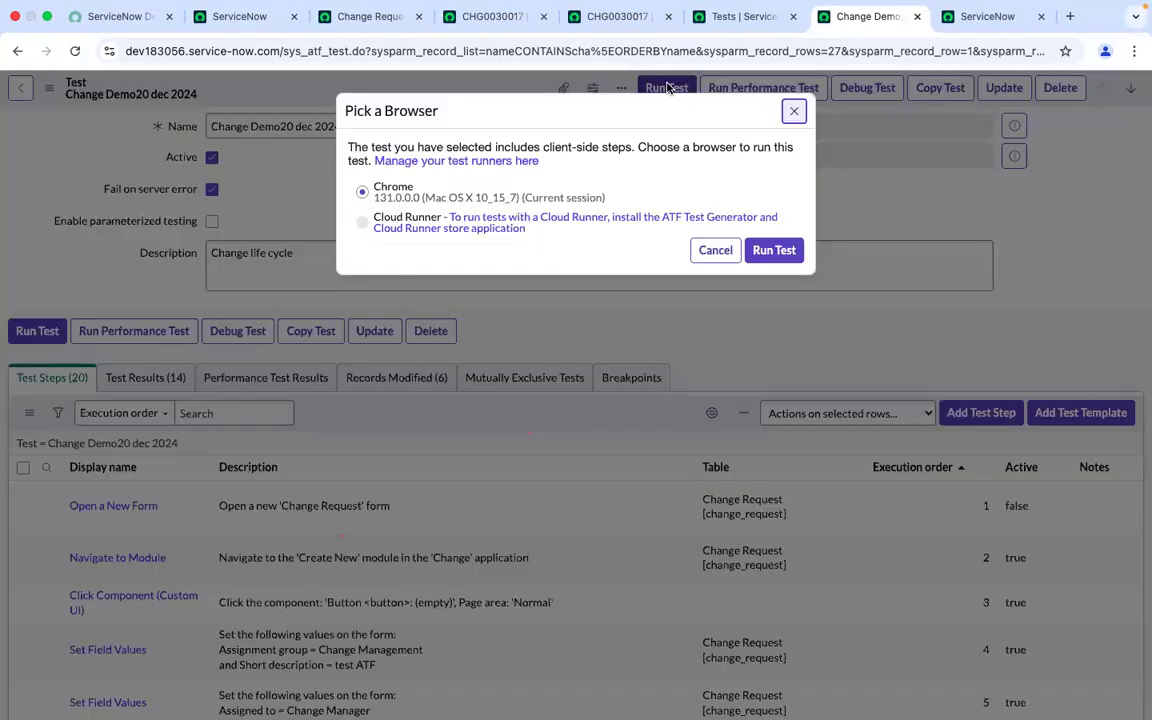
{"action": "left_click", "coordinate": [775, 251]}
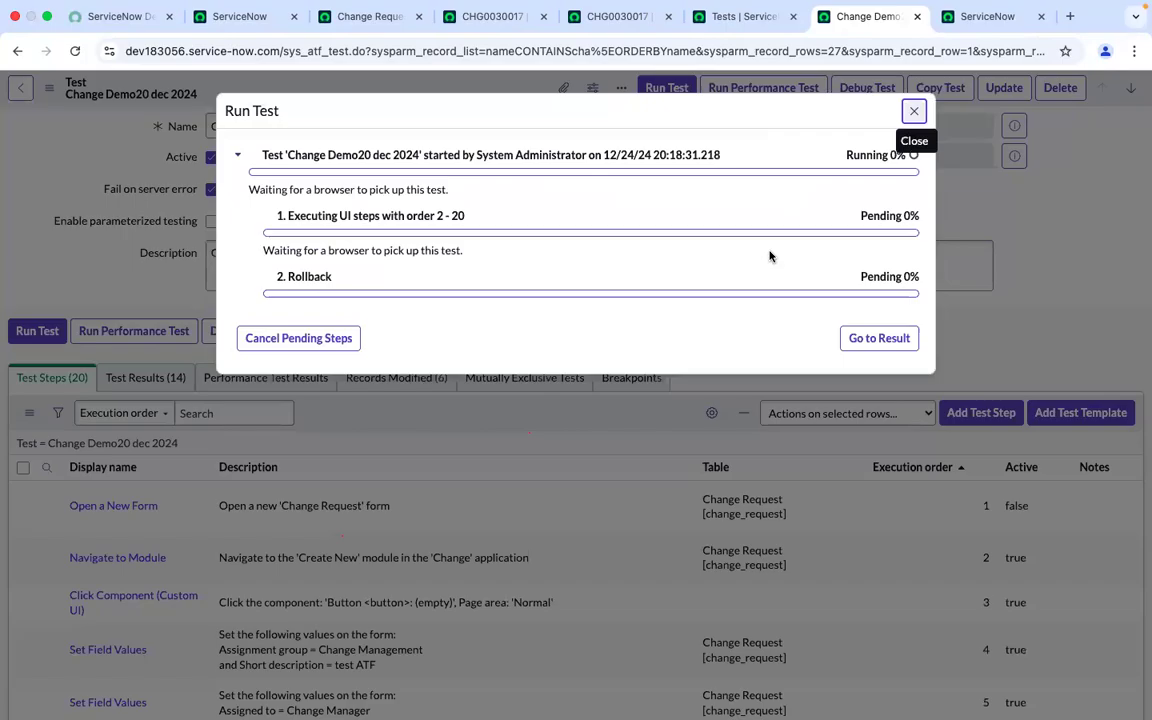
{"action": "left_click", "coordinate": [987, 17]}
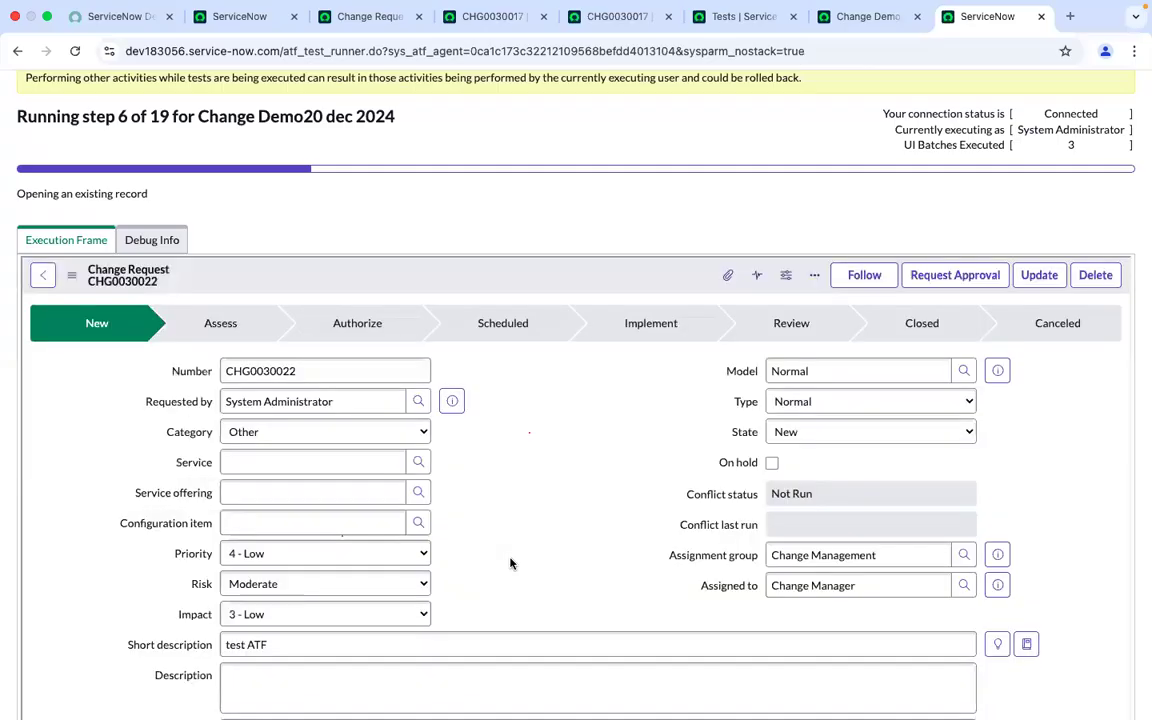
Watch the client test runner execute the test's steps on the change request form
{"action": "scroll", "coordinate": [510, 563], "scroll_direction": "up", "scroll_amount": 1}
{"action": "scroll", "coordinate": [510, 563], "scroll_direction": "up", "scroll_amount": 1}
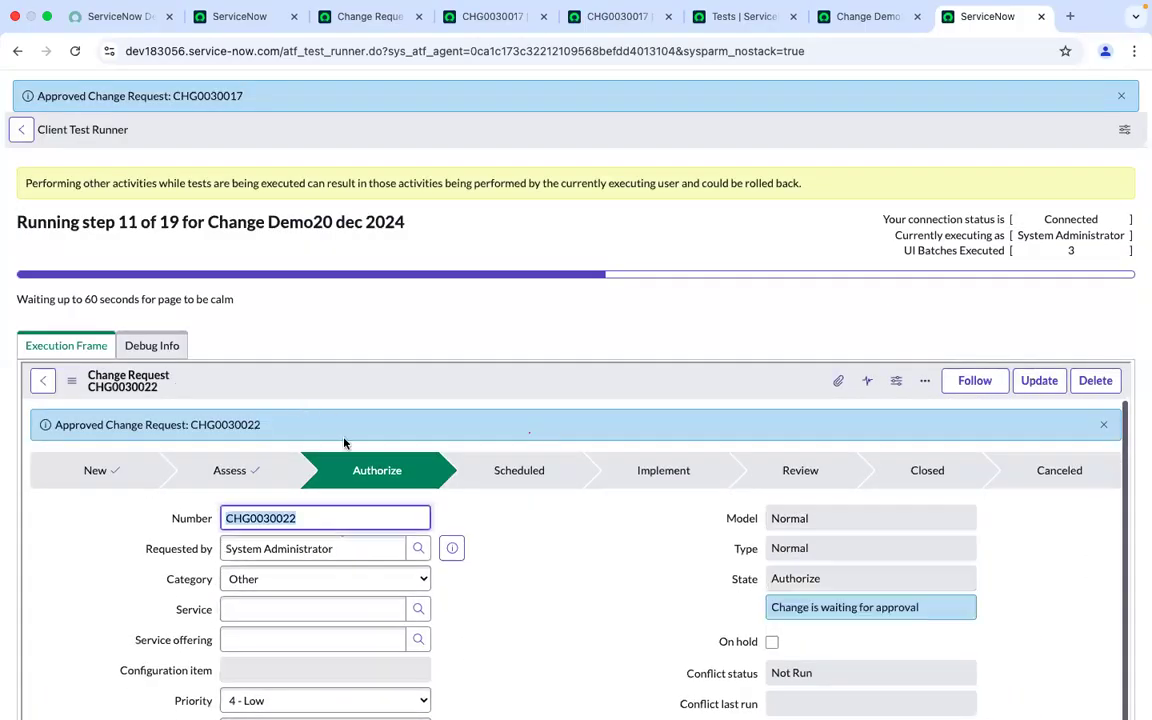
{"action": "scroll", "coordinate": [1101, 307], "scroll_direction": "down", "scroll_amount": 5}
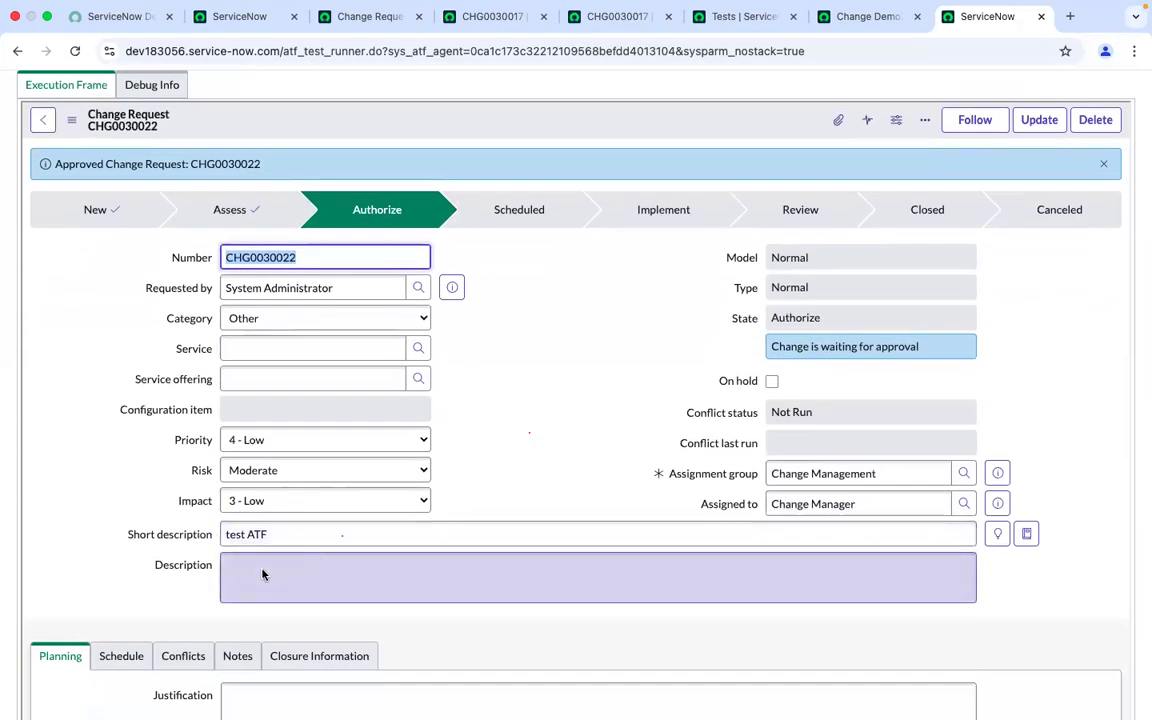
{"action": "scroll", "coordinate": [534, 408], "scroll_direction": "up", "scroll_amount": 1}
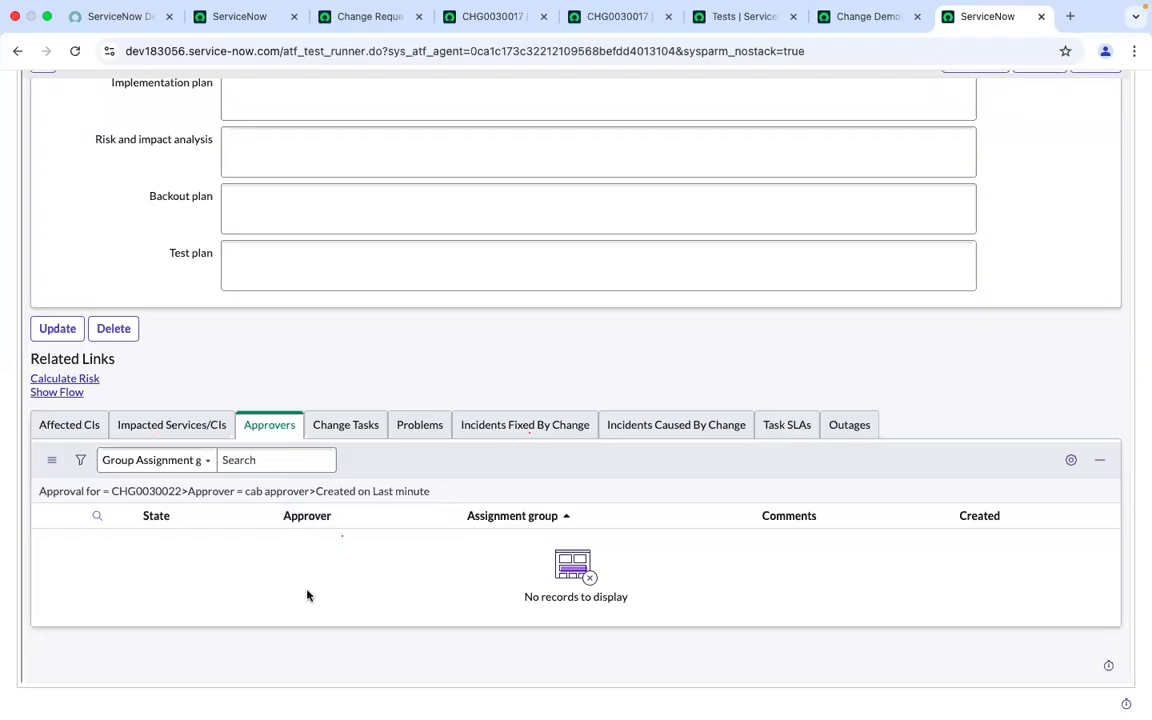
{"action": "scroll", "coordinate": [347, 571], "scroll_direction": "up", "scroll_amount": 4}
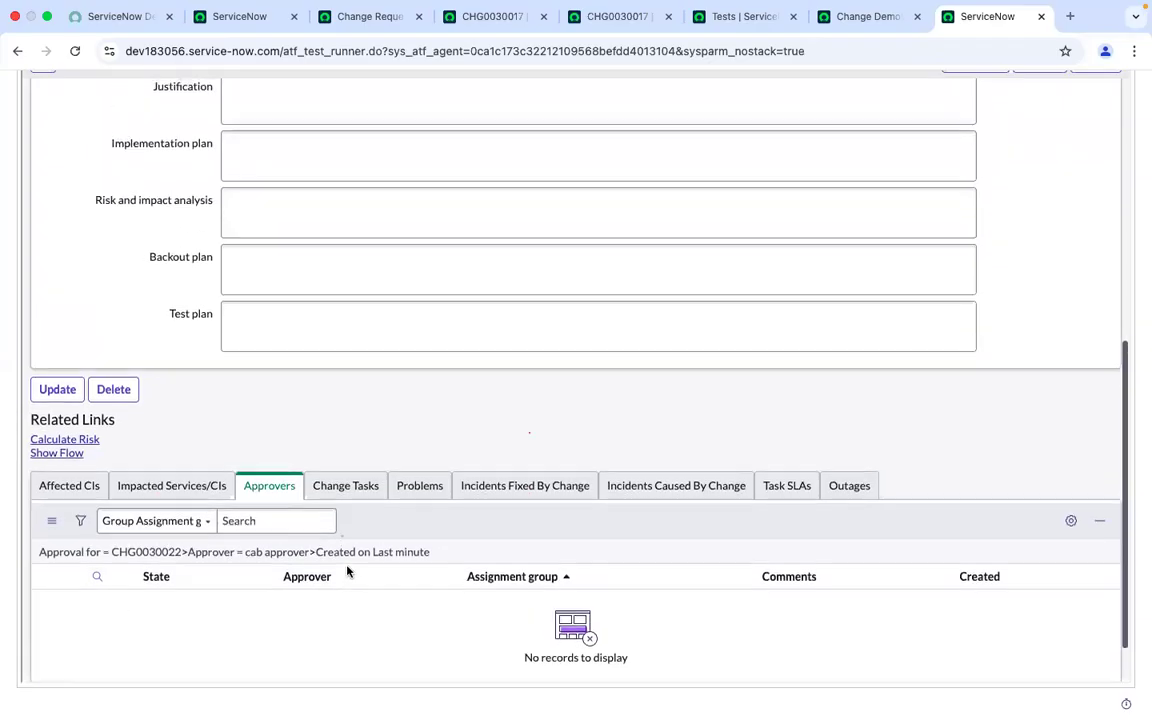
{"action": "scroll", "coordinate": [347, 571], "scroll_direction": "down", "scroll_amount": 4}
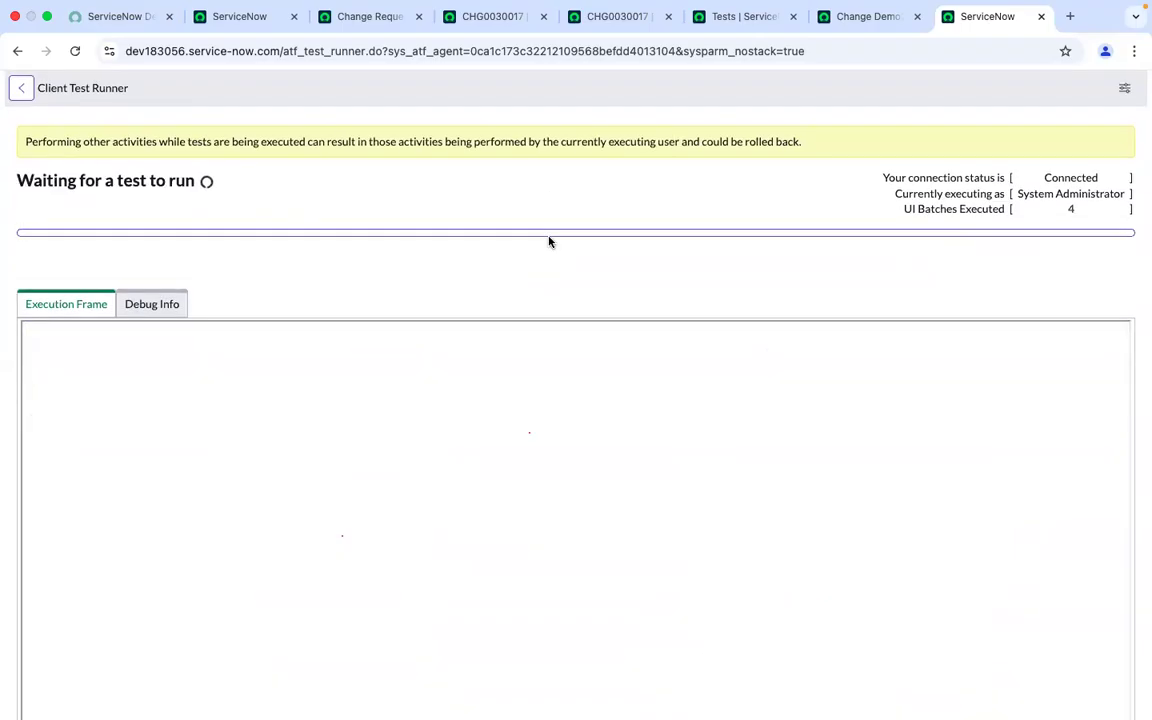
Open the test run's result and examine the failing step's summary in the step results
{"action": "left_click", "coordinate": [860, 18]}
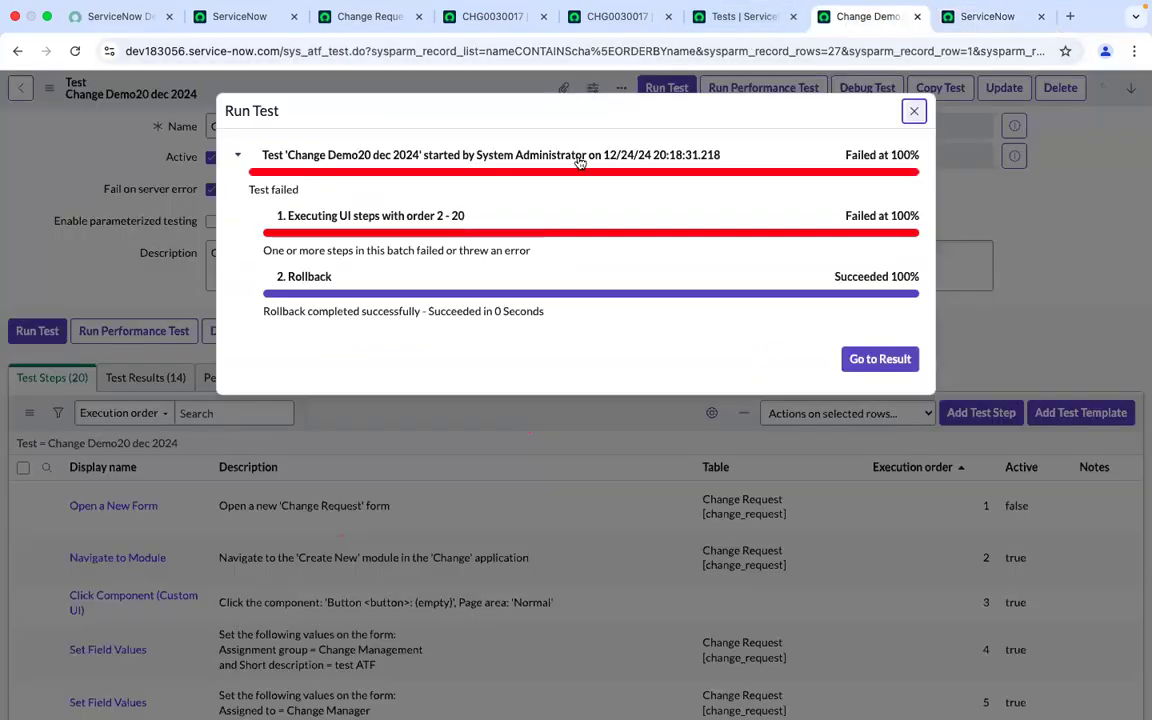
{"action": "left_click", "coordinate": [862, 366]}
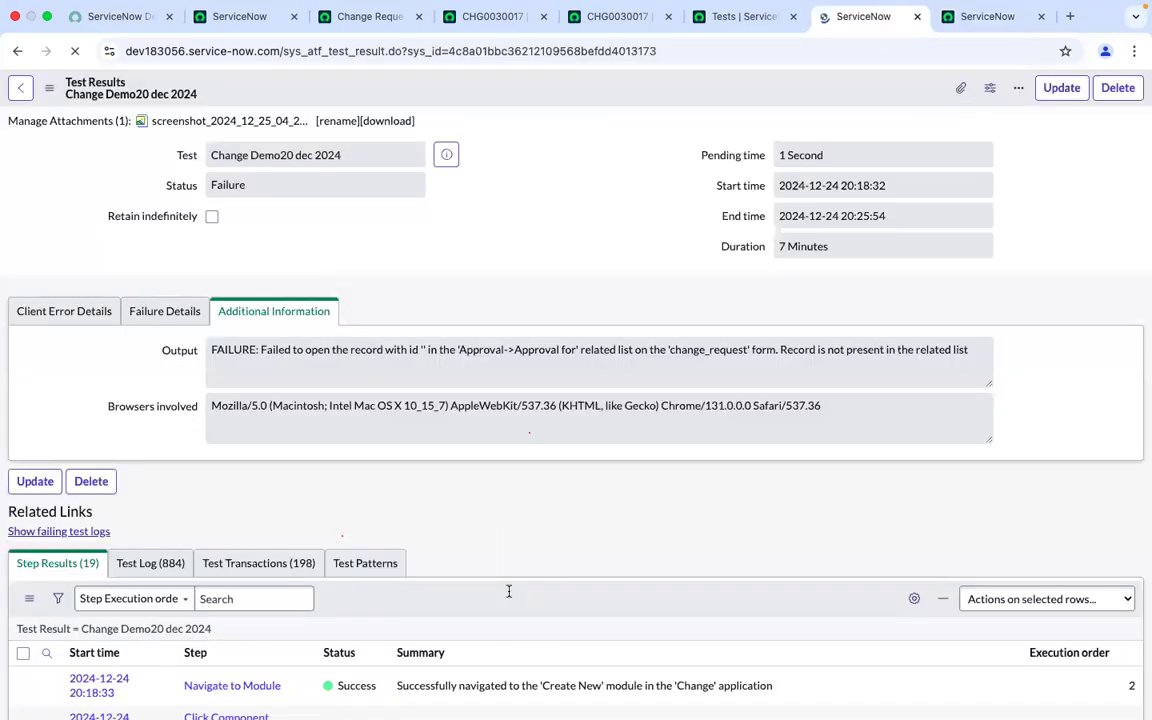
{"action": "scroll", "coordinate": [508, 595], "scroll_direction": "down", "scroll_amount": 10}
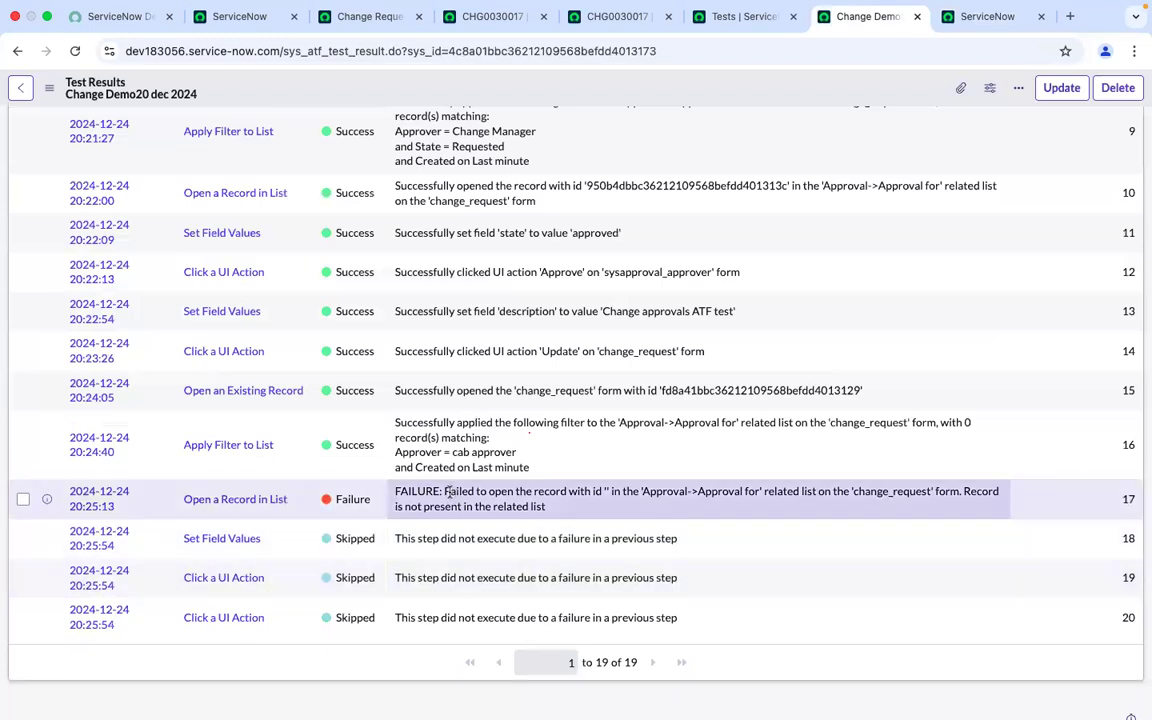
{"action": "left_click_drag", "start_coordinate": [445, 491], "coordinate": [547, 507]}
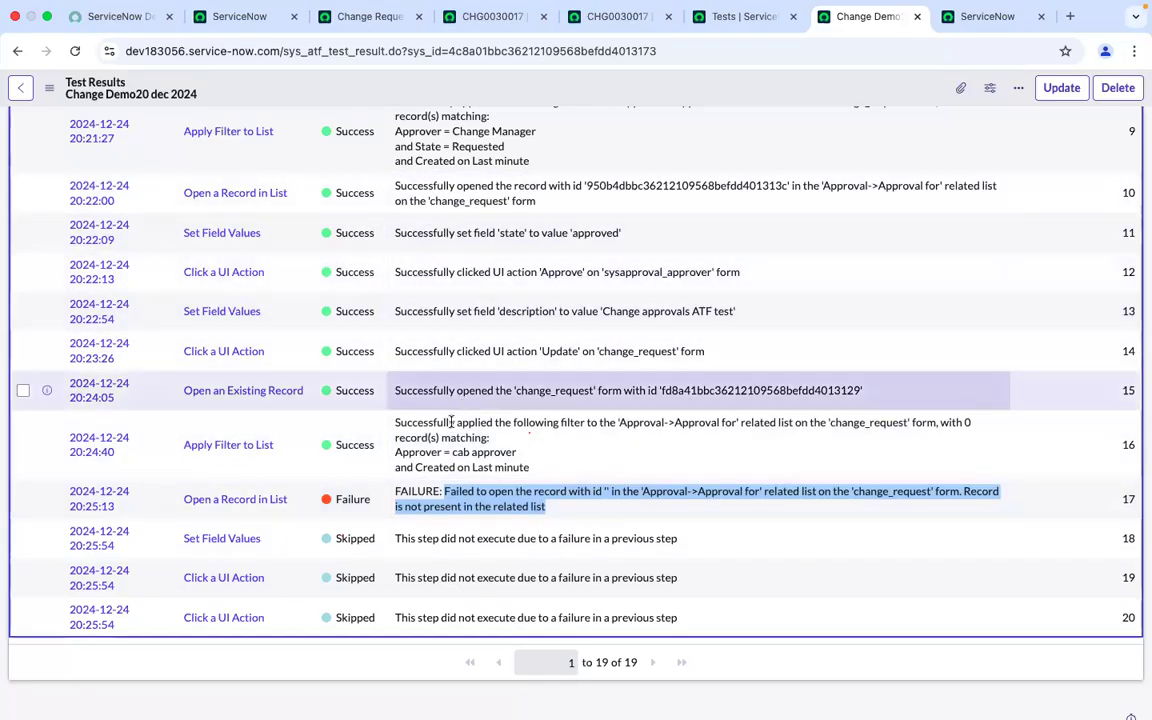
{"action": "scroll", "coordinate": [446, 334], "scroll_direction": "up", "scroll_amount": 2}
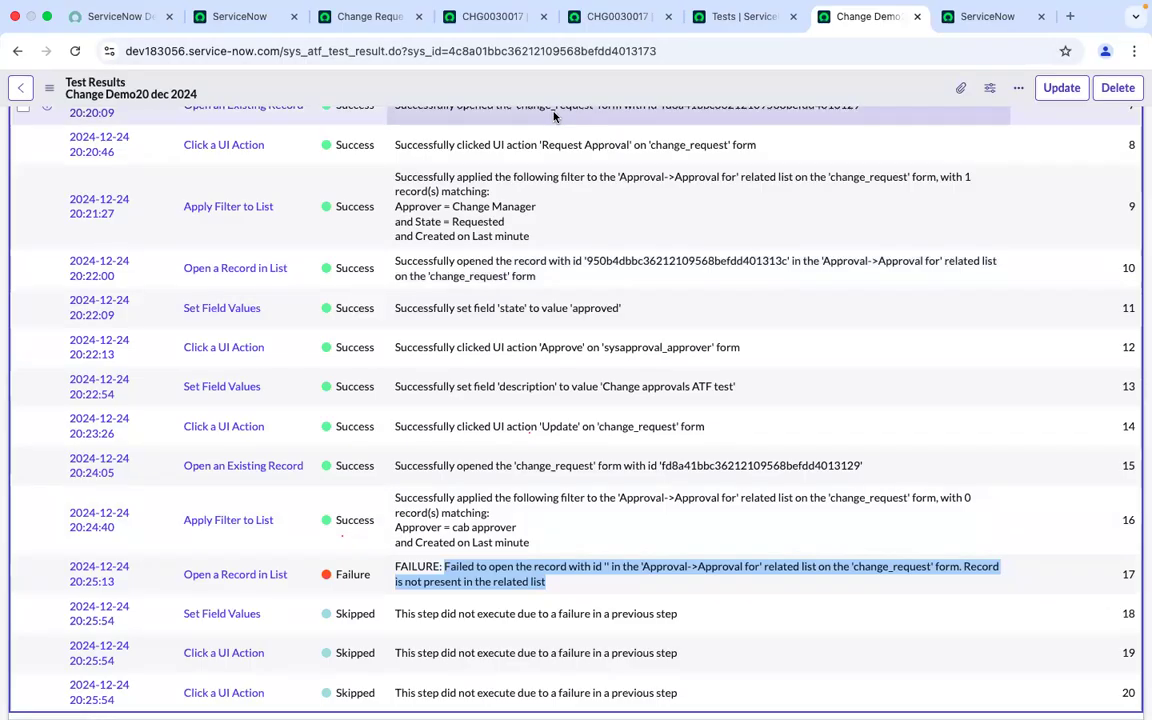
Review the test result's failure details and preview the linked Change Demo20 dec 2024 test
{"action": "left_click", "coordinate": [730, 13]}
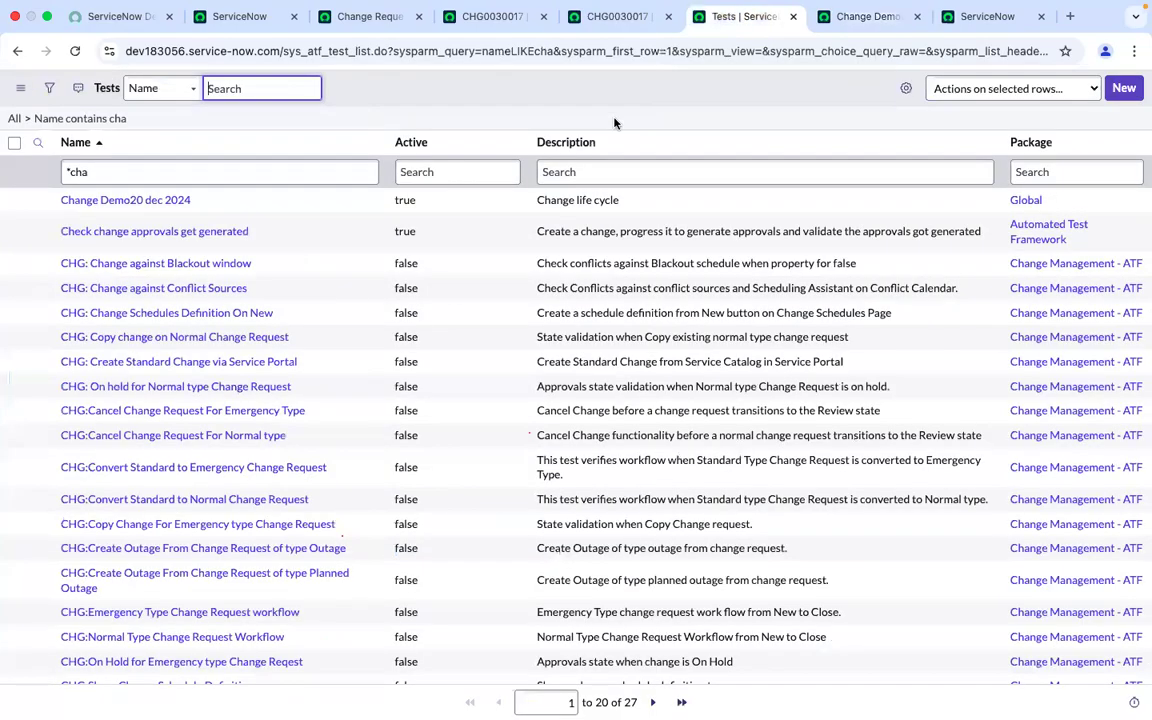
{"action": "left_click", "coordinate": [855, 15]}
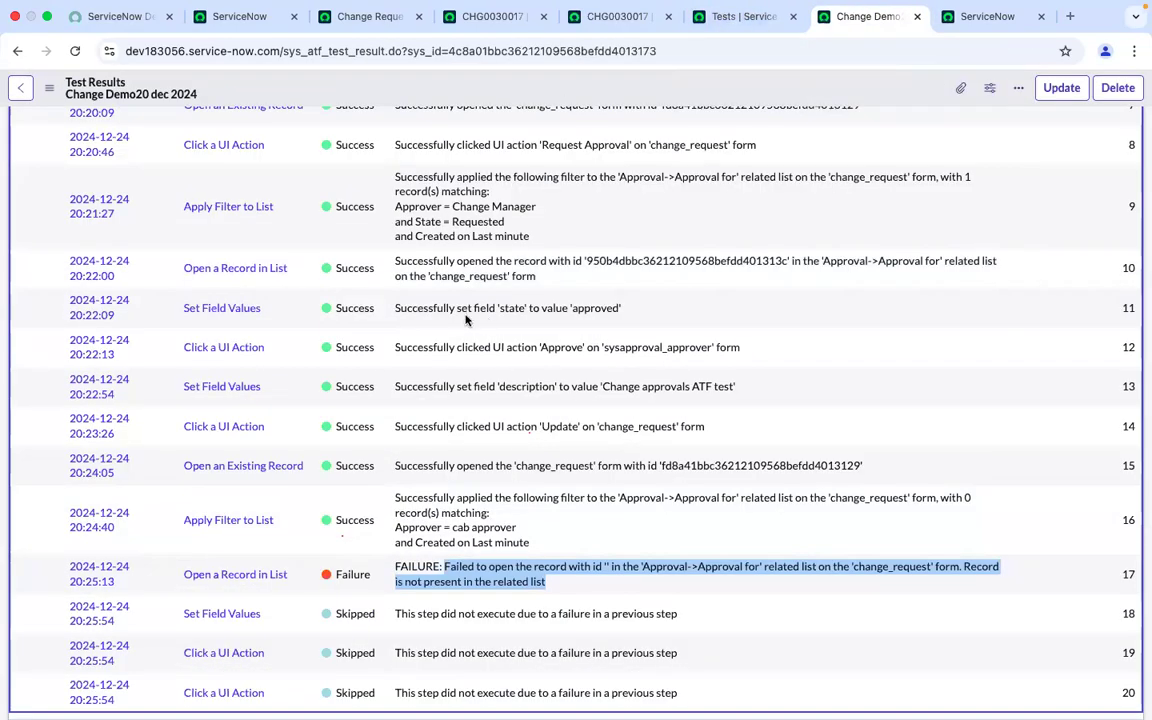
{"action": "scroll", "coordinate": [466, 320], "scroll_direction": "up", "scroll_amount": 5}
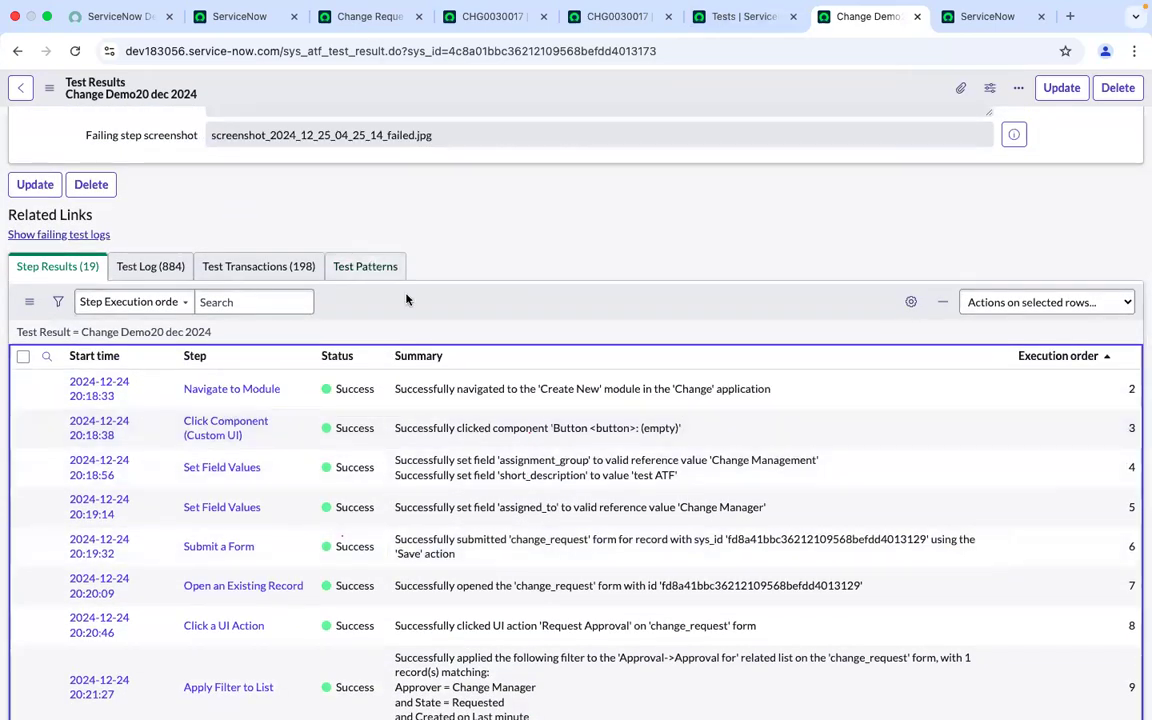
{"action": "scroll", "coordinate": [406, 299], "scroll_direction": "up", "scroll_amount": 3}
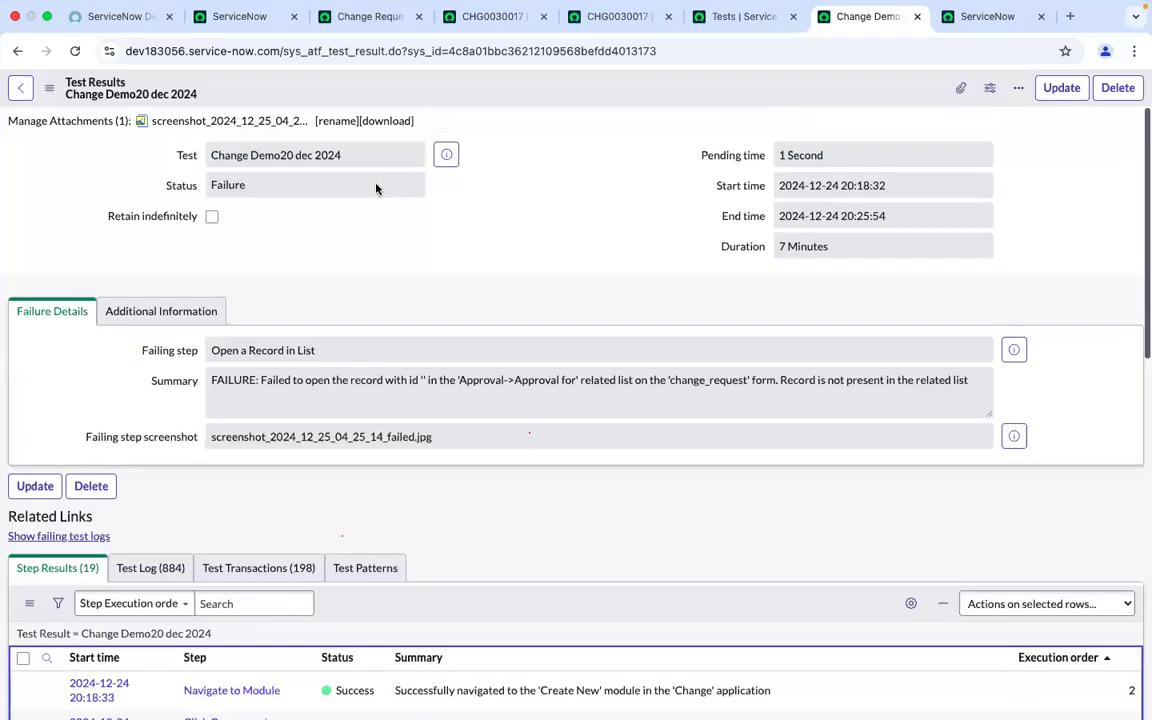
{"action": "left_click", "coordinate": [447, 157]}
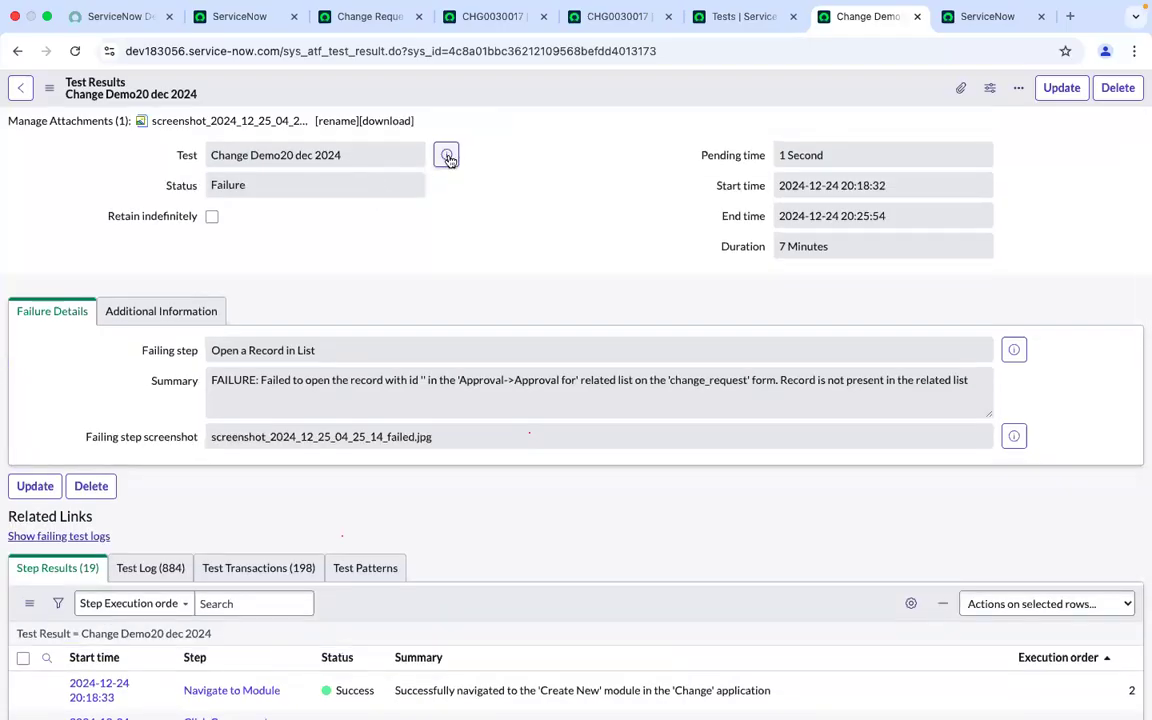
Open the Change Demo20 dec 2024 test record from the result and scroll through its test steps
{"action": "left_click", "coordinate": [1104, 194]}
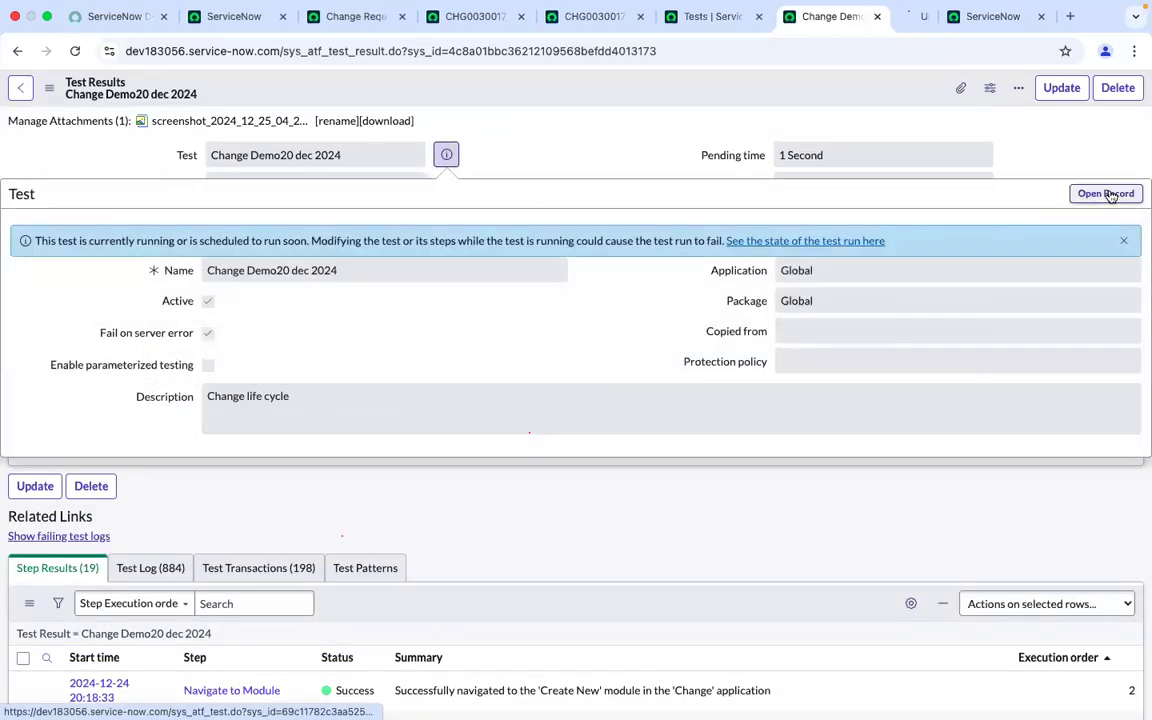
{"action": "left_click", "coordinate": [885, 17]}
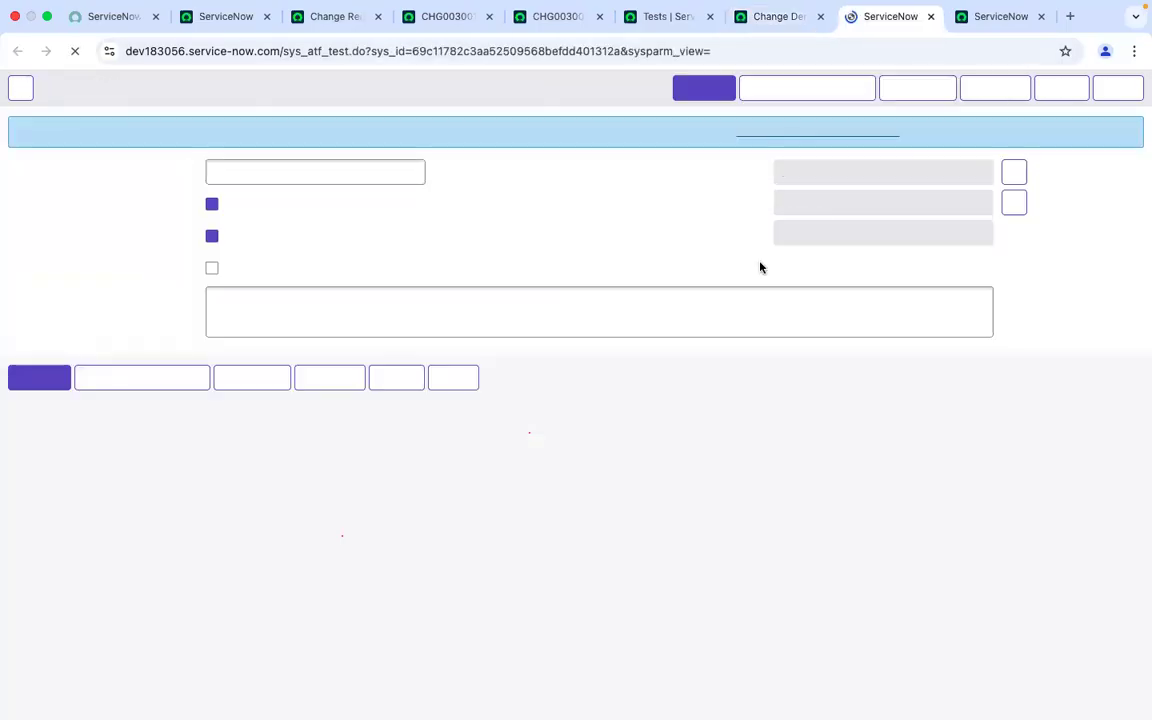
{"action": "scroll", "coordinate": [597, 349], "scroll_direction": "down", "scroll_amount": 15}
{"action": "scroll", "coordinate": [597, 349], "scroll_direction": "up", "scroll_amount": 5}
{"action": "scroll", "coordinate": [597, 349], "scroll_direction": "down", "scroll_amount": 3}
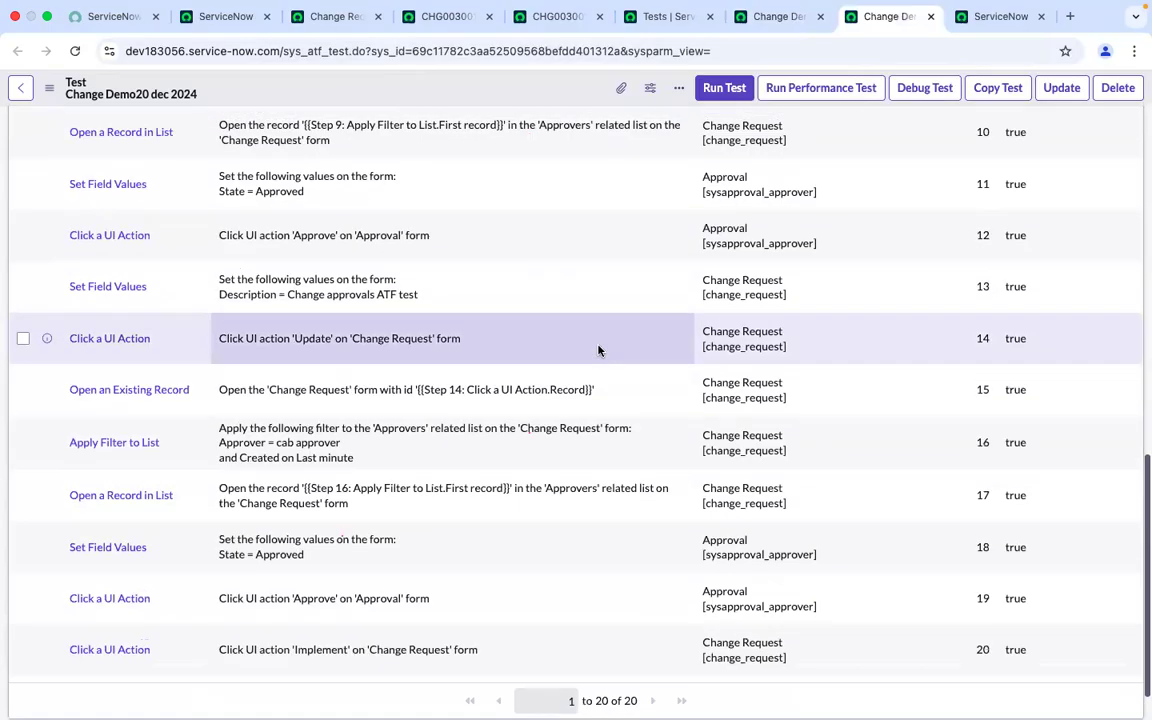
{"action": "scroll", "coordinate": [599, 357], "scroll_direction": "up", "scroll_amount": 1}
{"action": "scroll", "coordinate": [599, 364], "scroll_direction": "up", "scroll_amount": 1}
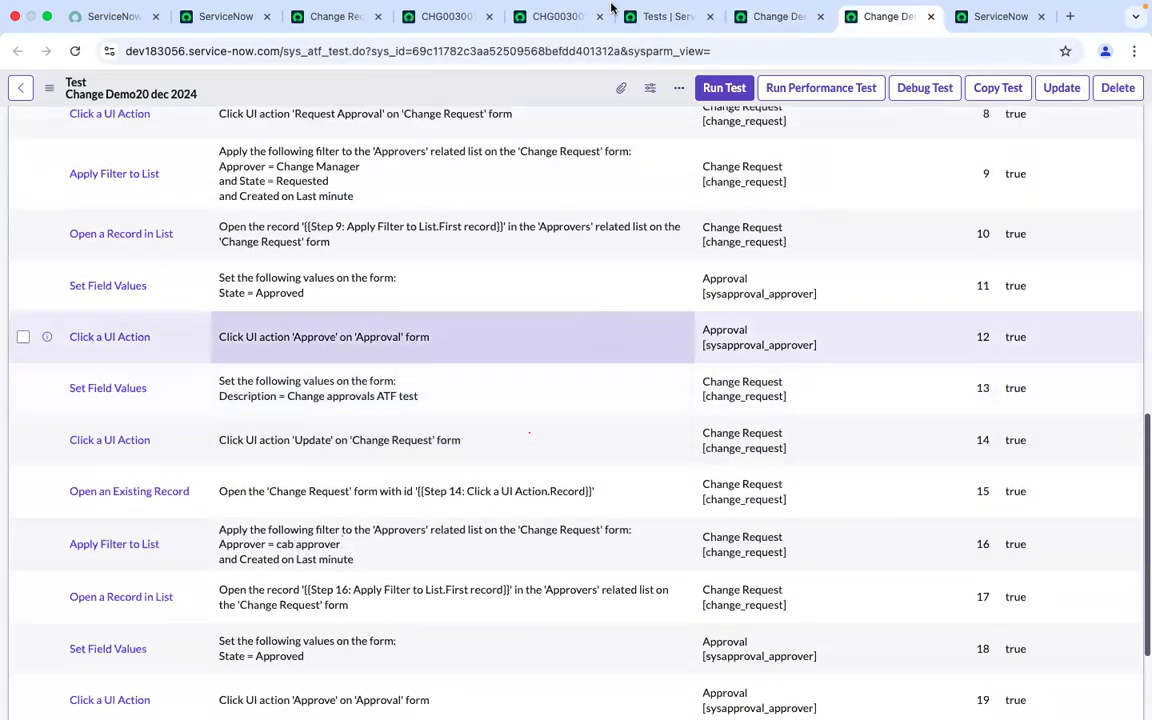
Open change request CHG0030011 and filter its Approvers list to approvers starting with "cab ap"
{"action": "left_click", "coordinate": [335, 35]}
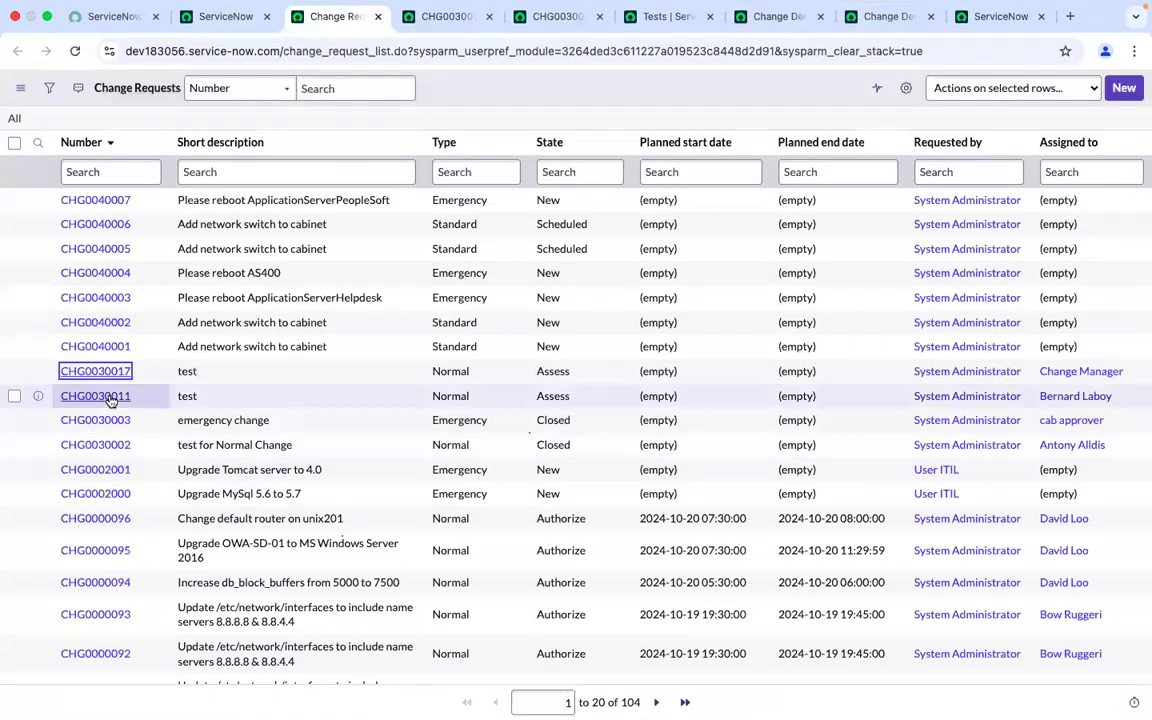
{"action": "left_click", "coordinate": [108, 396], "text": "super"}
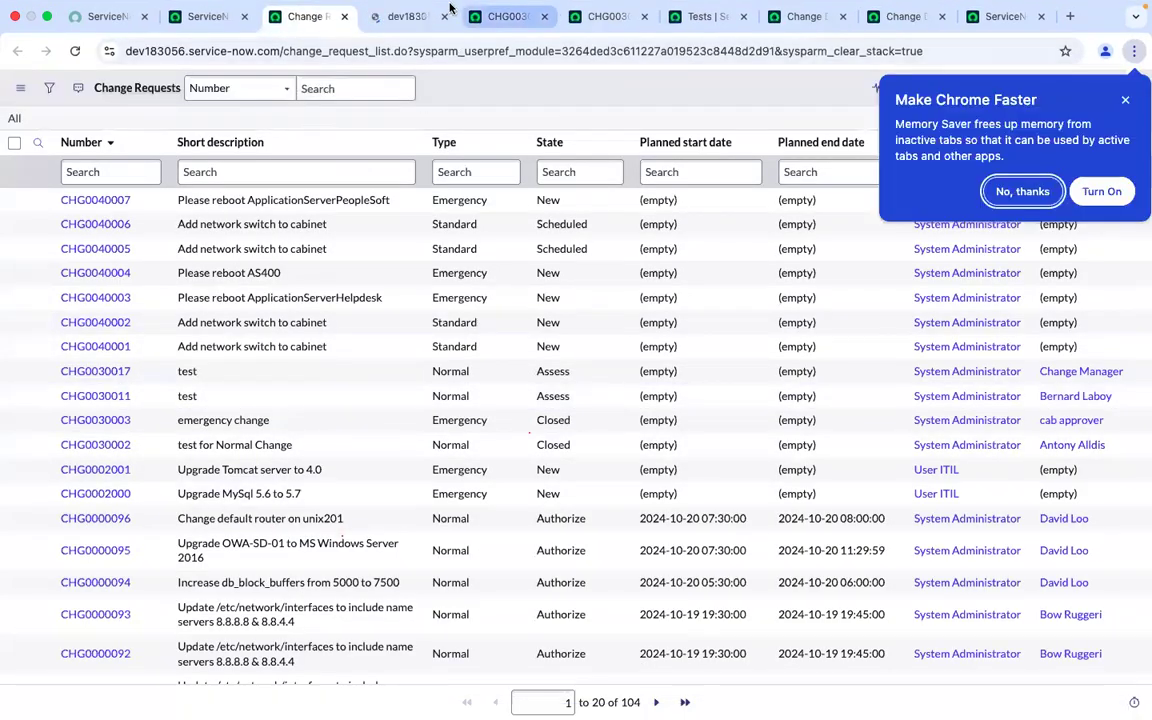
{"action": "left_click", "coordinate": [410, 30]}
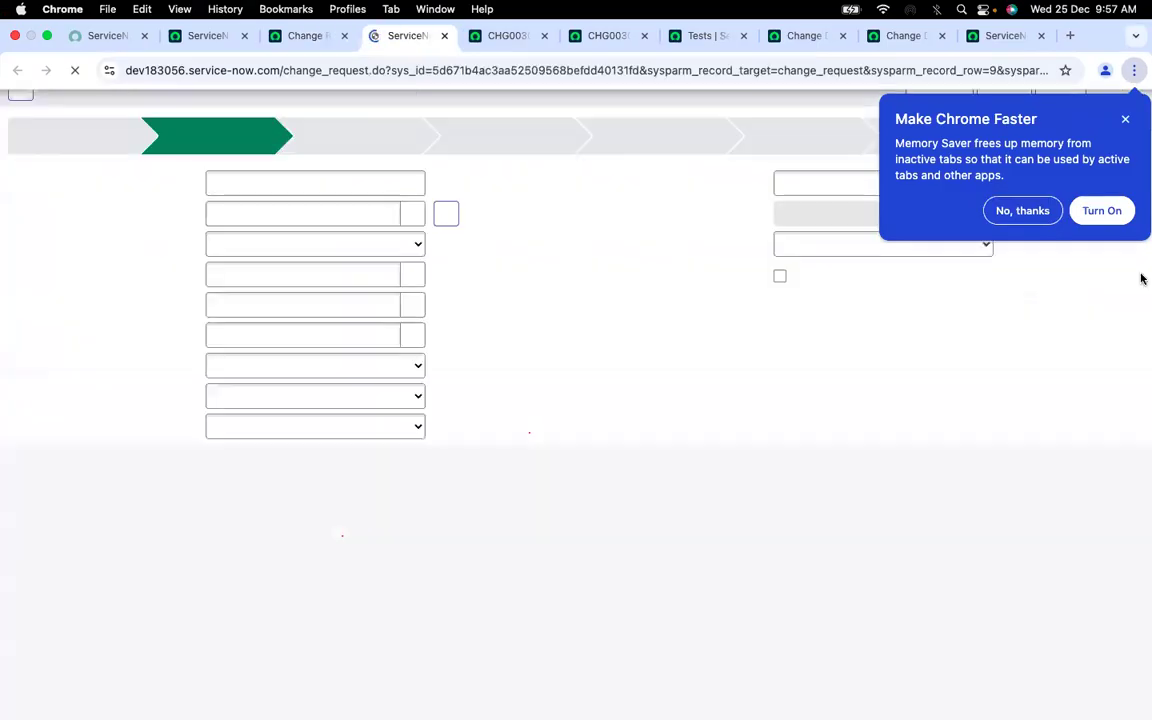
{"action": "left_click", "coordinate": [1124, 101]}
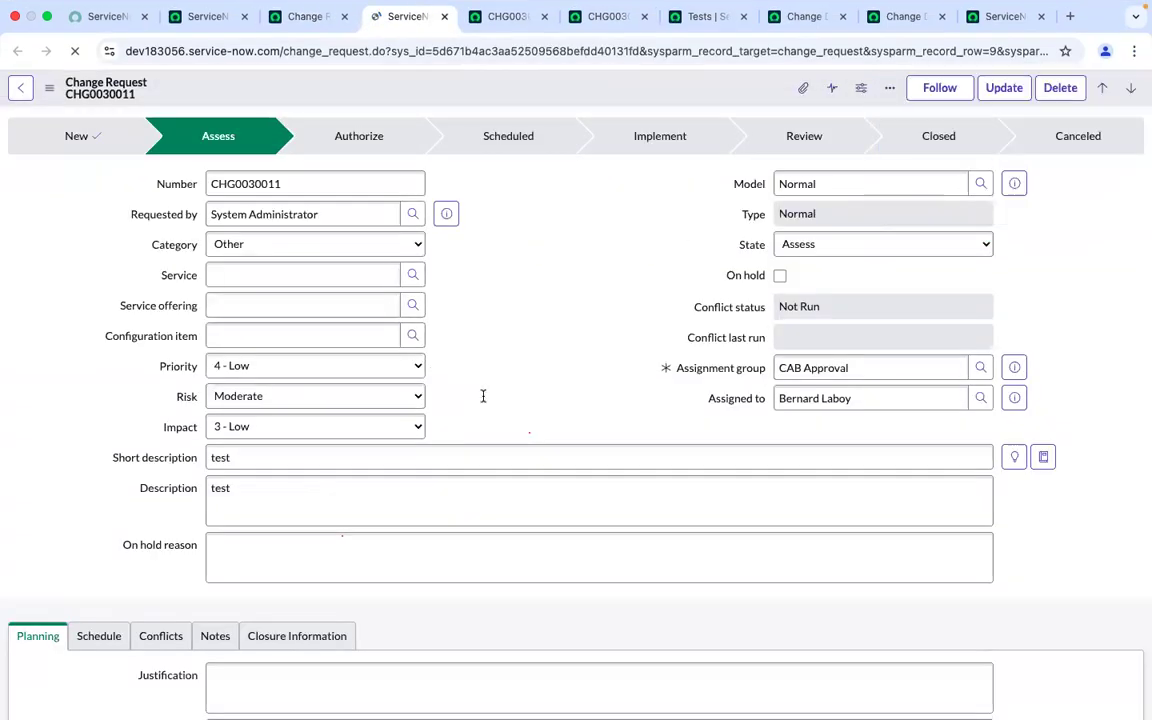
{"action": "scroll", "coordinate": [490, 393], "scroll_direction": "down", "scroll_amount": 15}
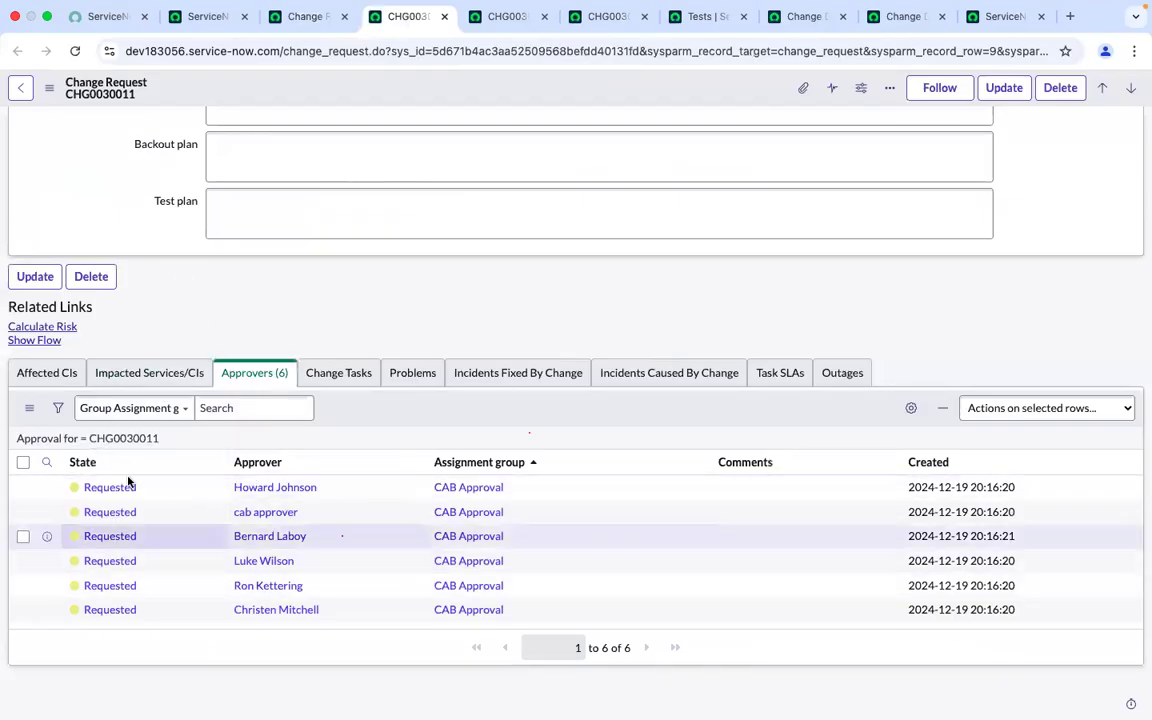
{"action": "left_click", "coordinate": [46, 461]}
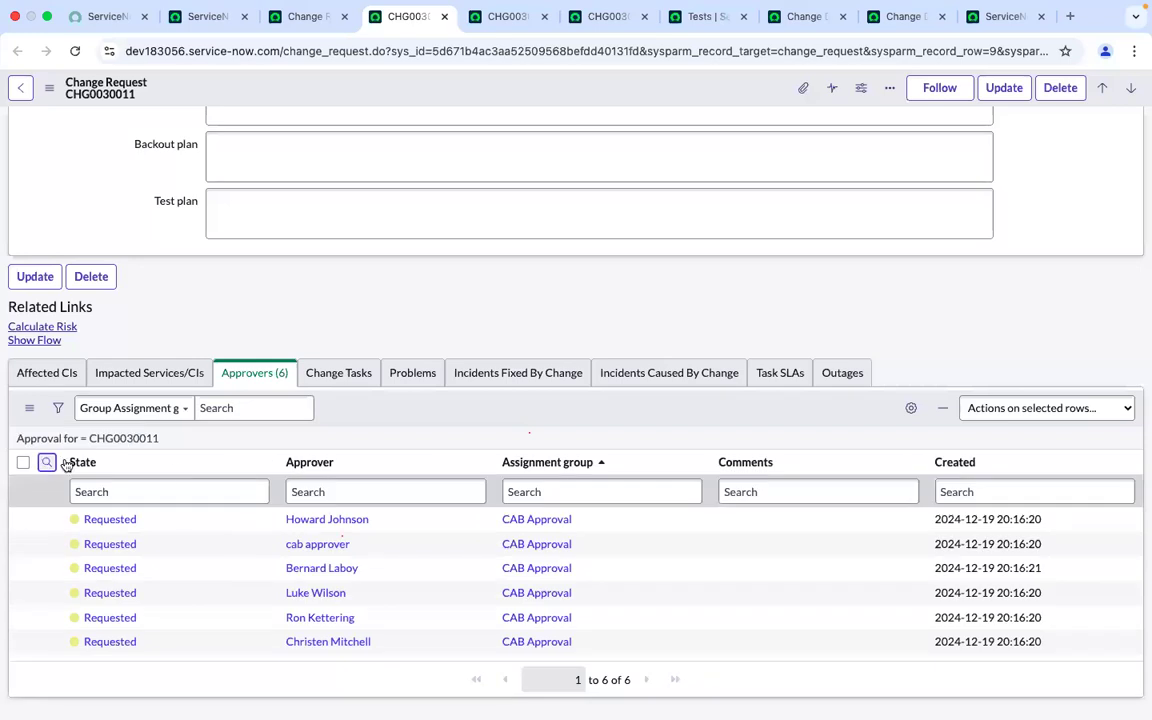
{"action": "left_click", "coordinate": [315, 490]}
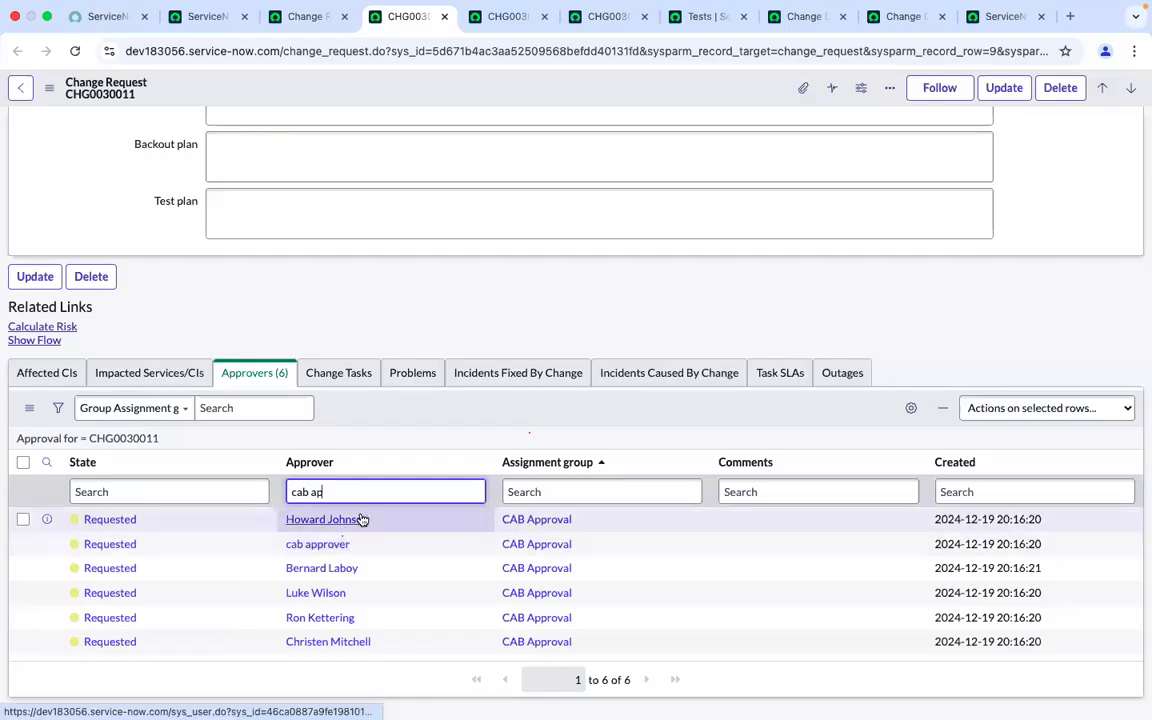
{"action": "key", "text": "Return"}
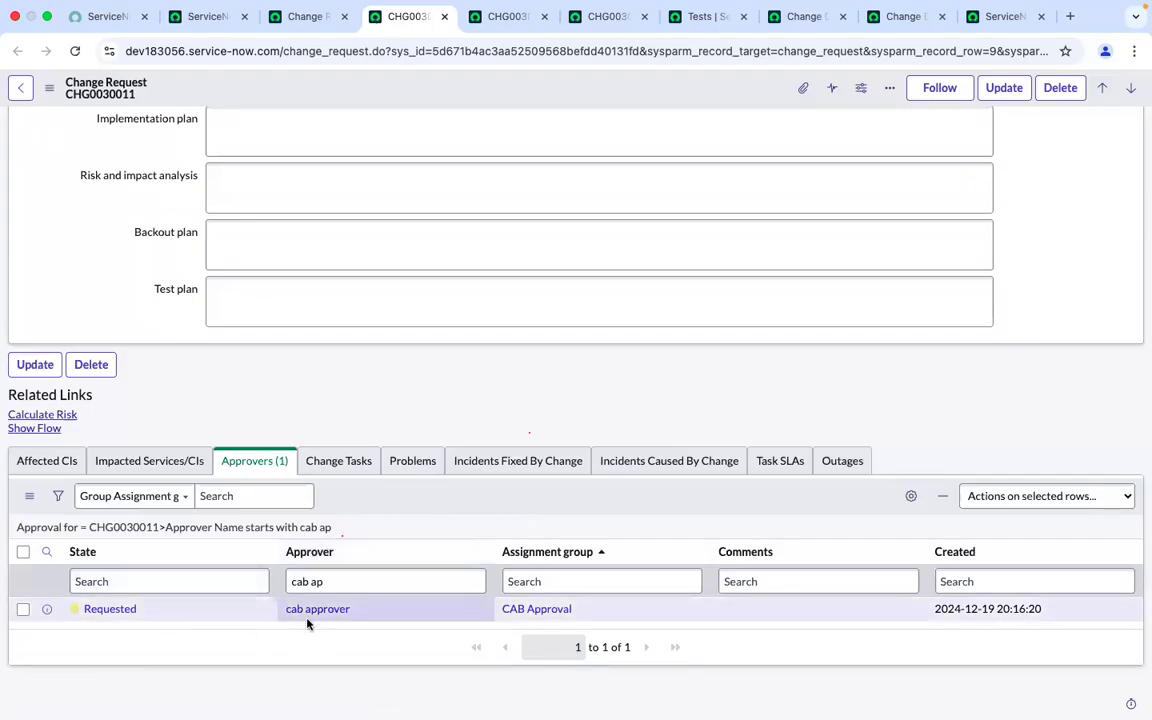
Open the cab approver's approval record for CHG0030011, set its State to Approved and approve it
{"action": "scroll", "coordinate": [308, 622], "scroll_direction": "up", "scroll_amount": 1}
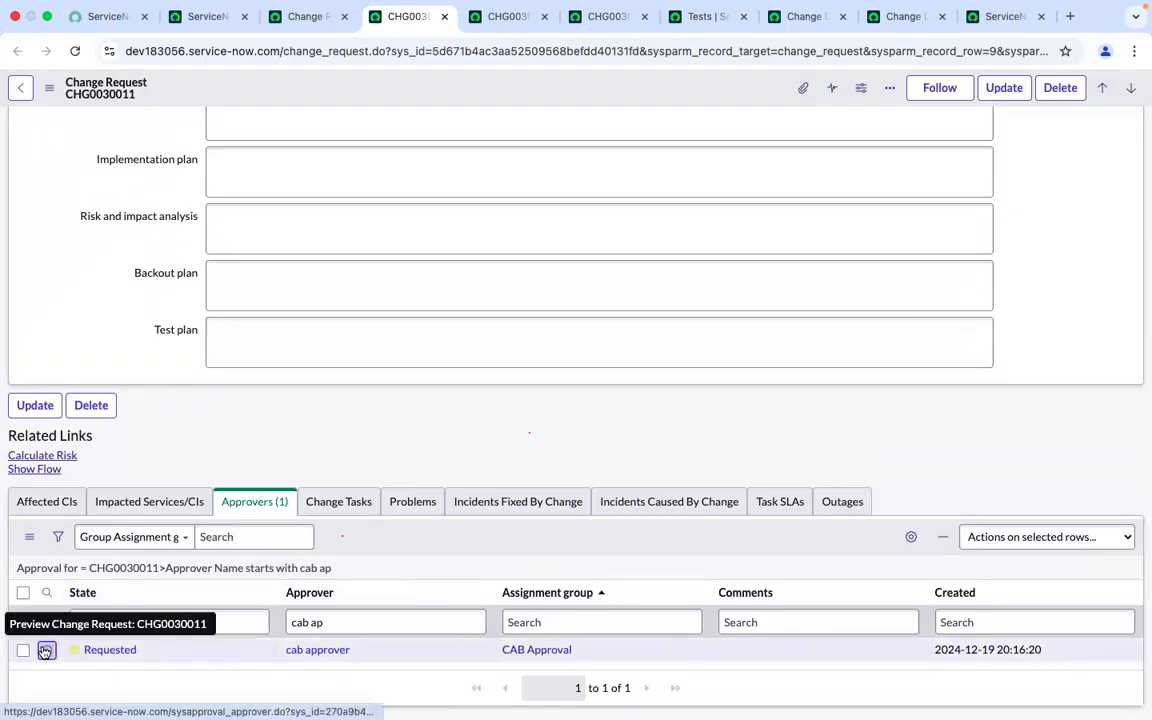
{"action": "left_click", "coordinate": [46, 650]}
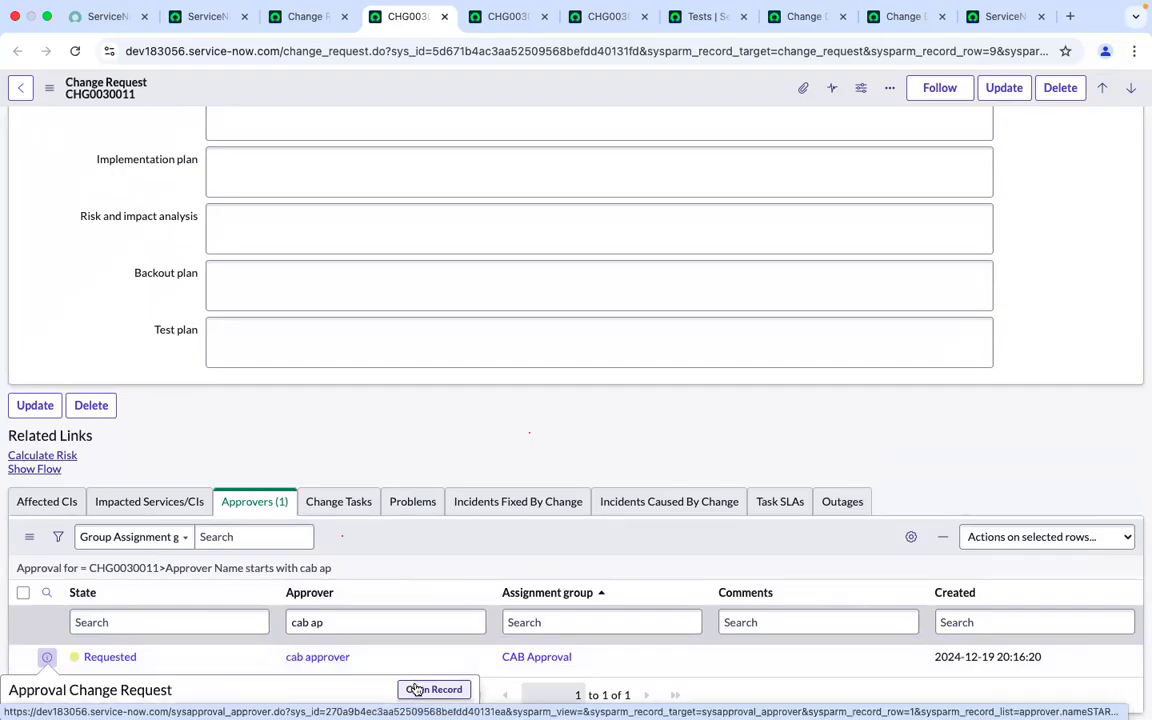
{"action": "left_click", "coordinate": [434, 690], "text": "super"}
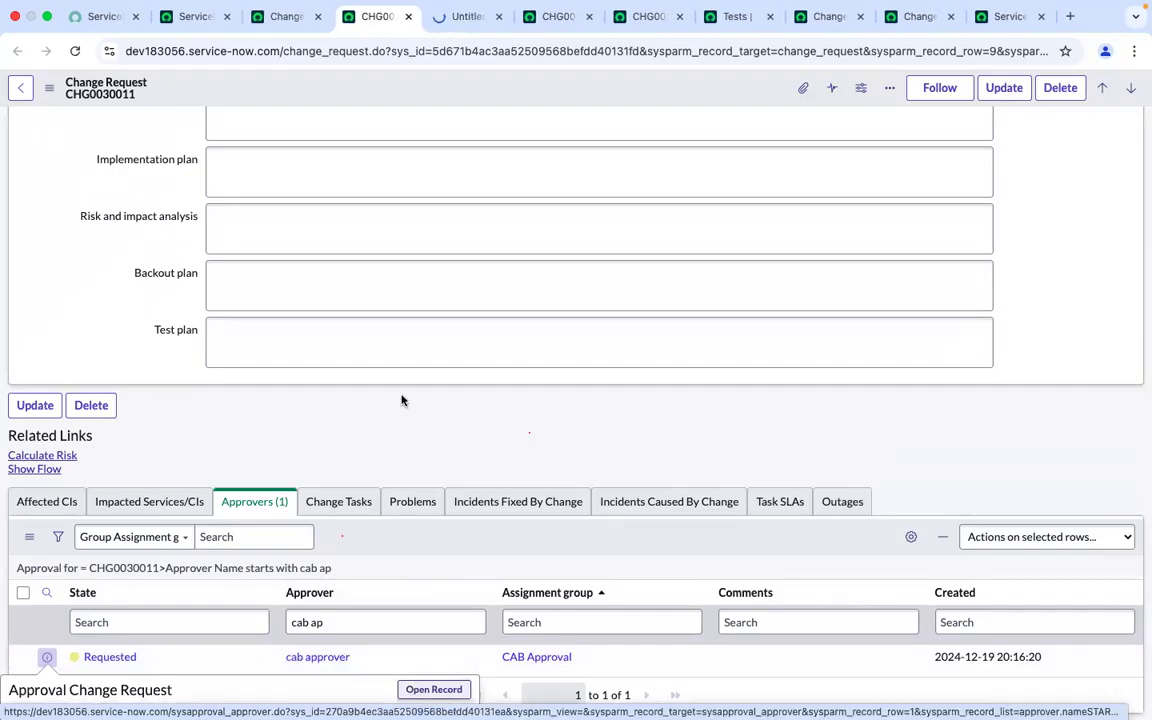
{"action": "left_click", "coordinate": [459, 17]}
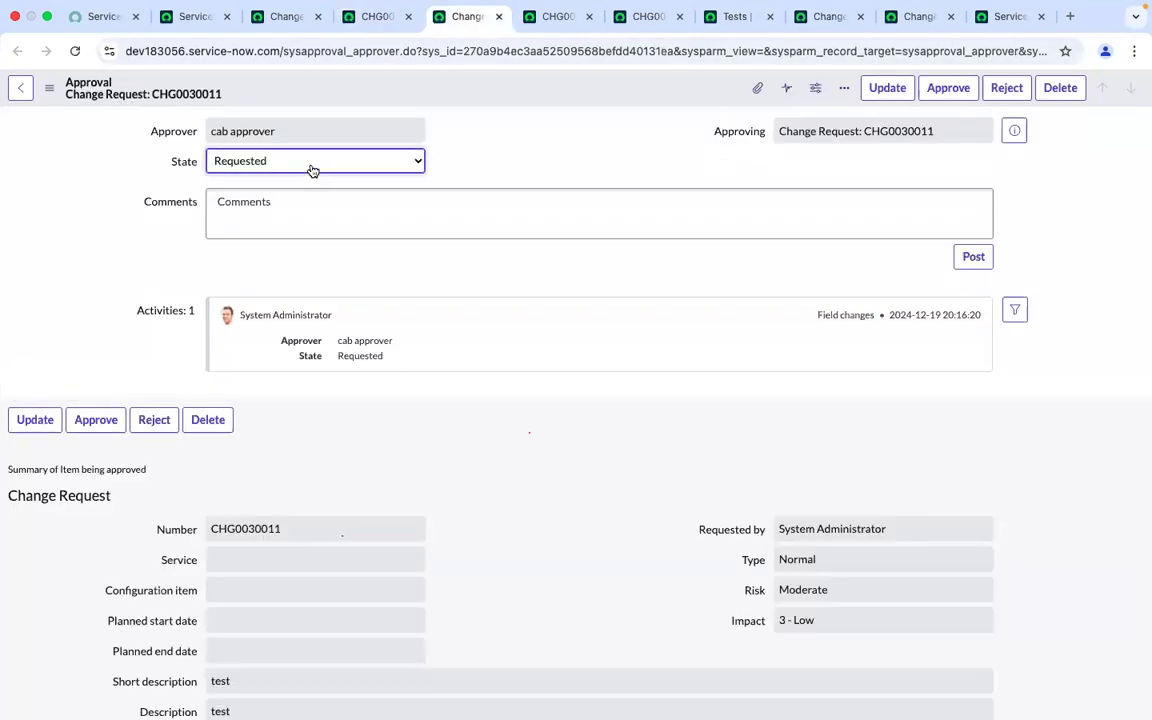
{"action": "left_click", "coordinate": [308, 166]}
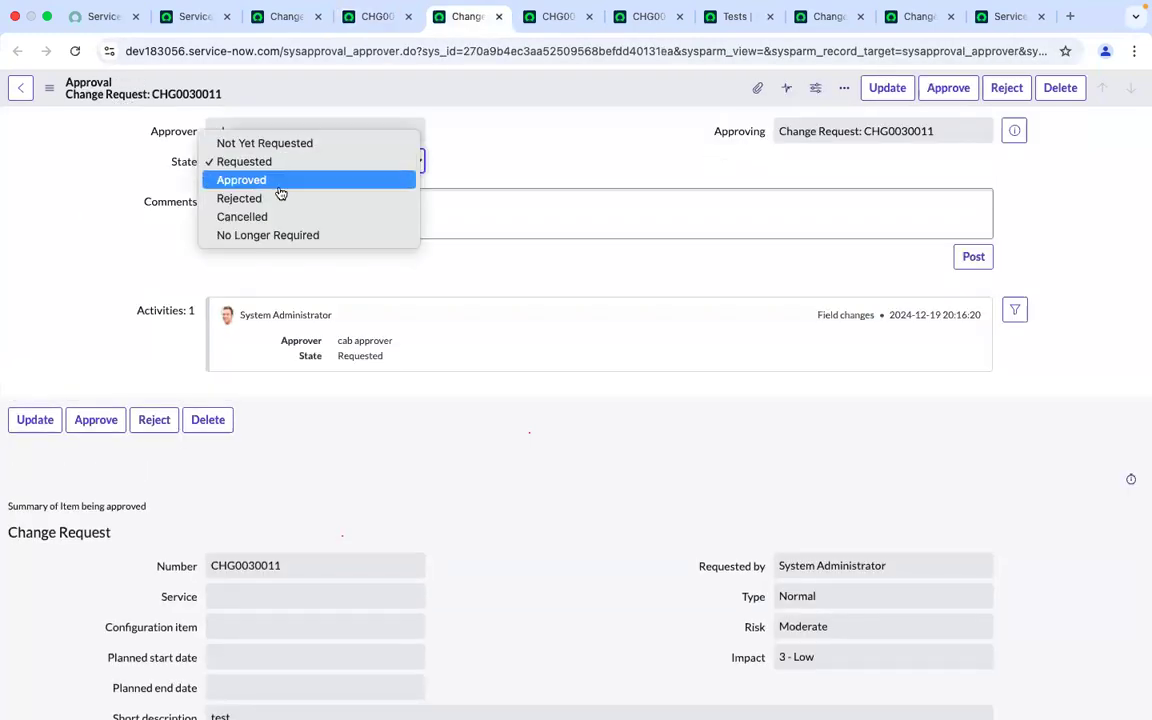
{"action": "left_click", "coordinate": [281, 182]}
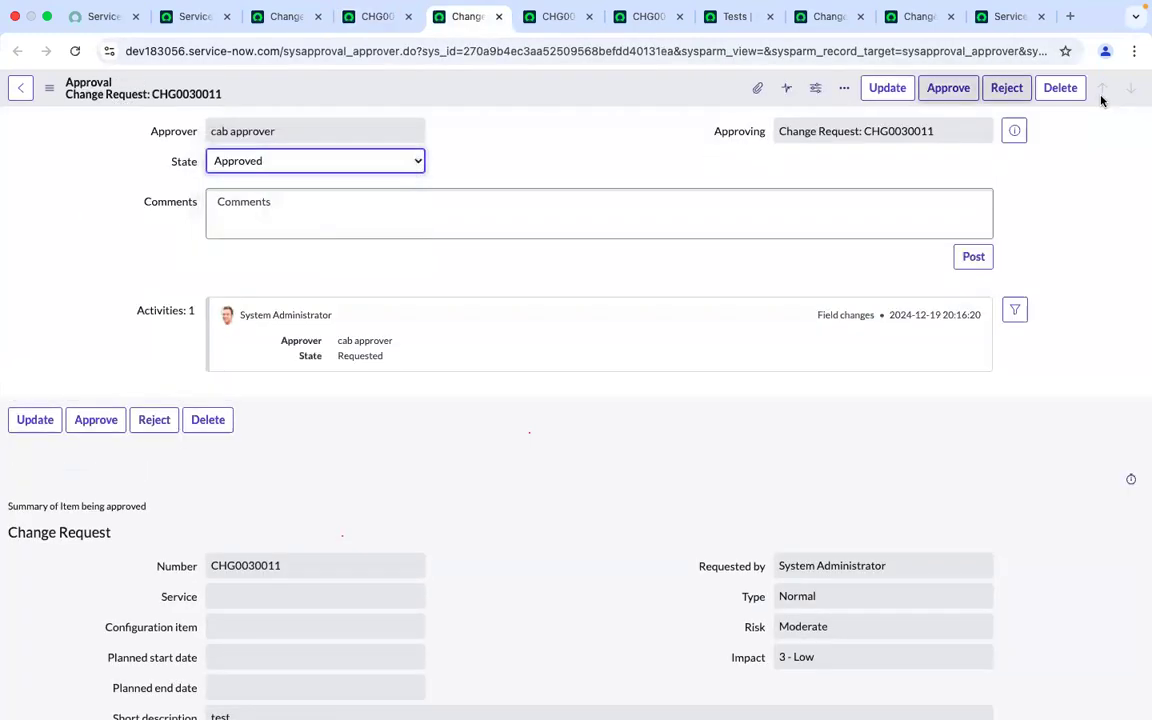
{"action": "left_click", "coordinate": [959, 92]}
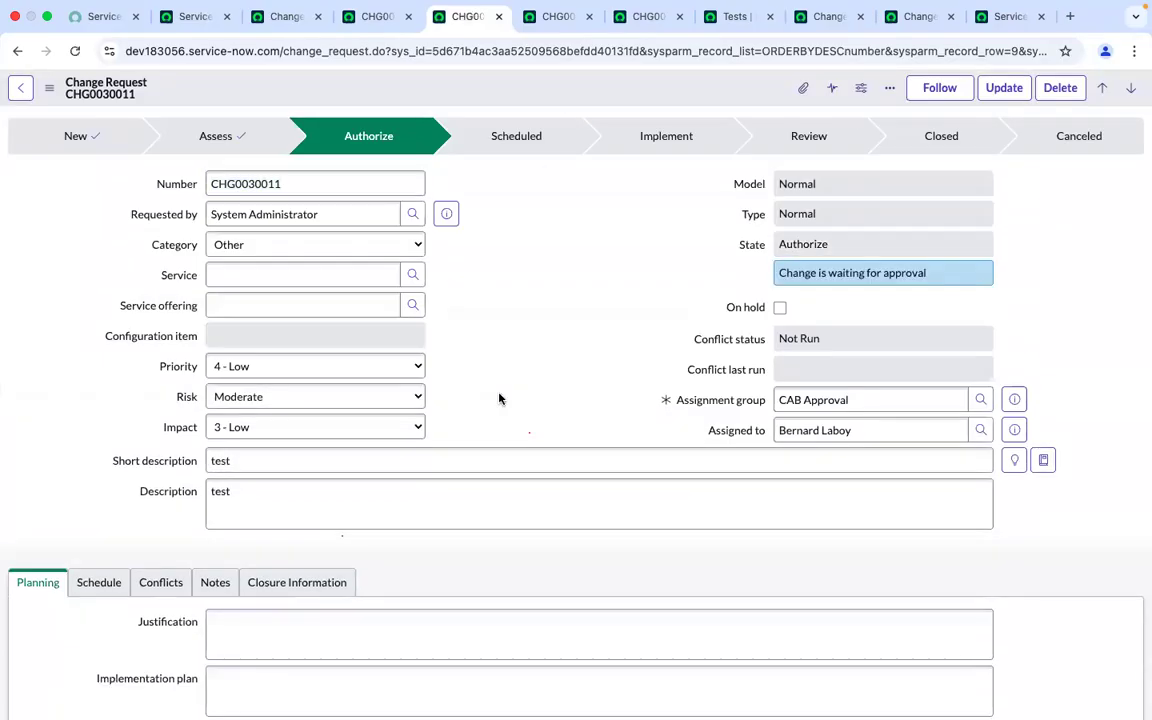
Examine the change request's state and the cab approver entries in its Approvers list
{"action": "scroll", "coordinate": [499, 398], "scroll_direction": "down", "scroll_amount": 5}
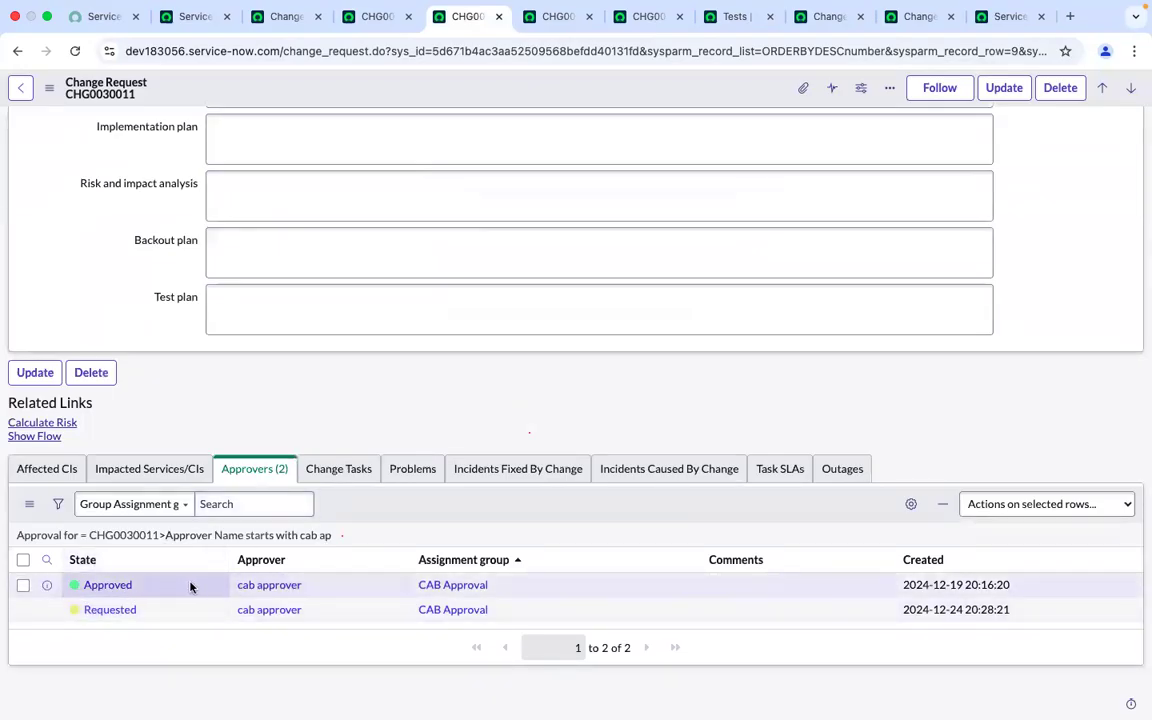
{"action": "scroll", "coordinate": [283, 569], "scroll_direction": "up", "scroll_amount": 5}
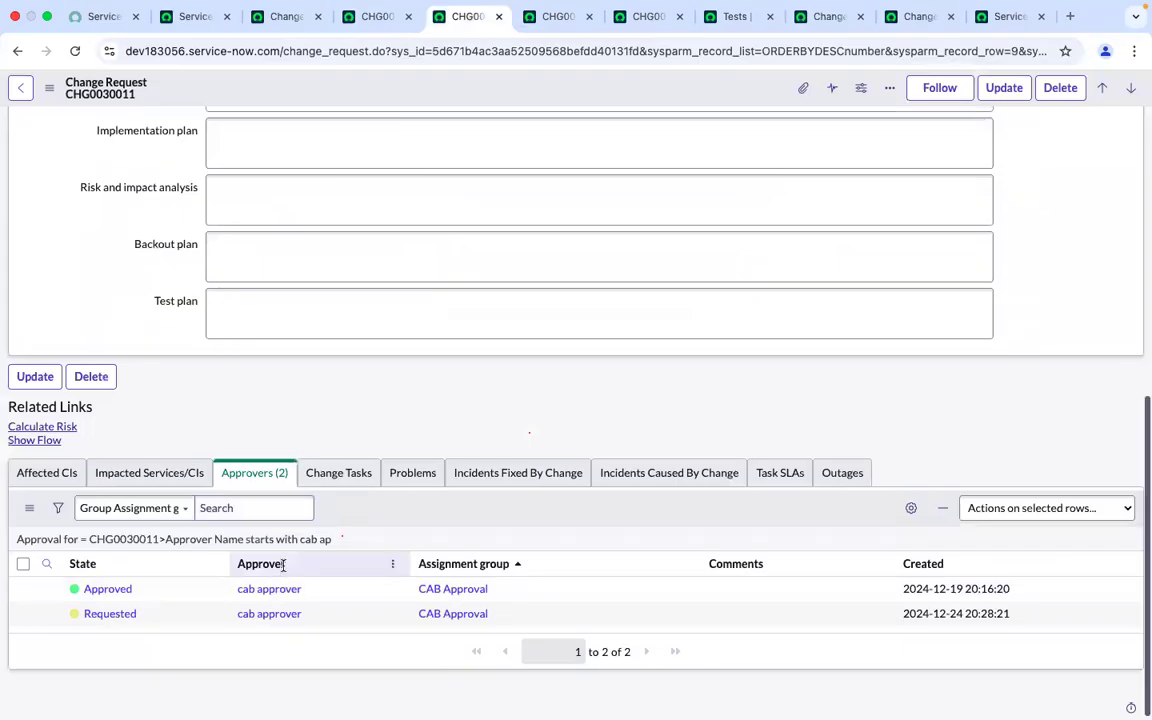
{"action": "scroll", "coordinate": [283, 571], "scroll_direction": "down", "scroll_amount": 3}
{"action": "scroll", "coordinate": [283, 571], "scroll_direction": "down", "scroll_amount": 3}
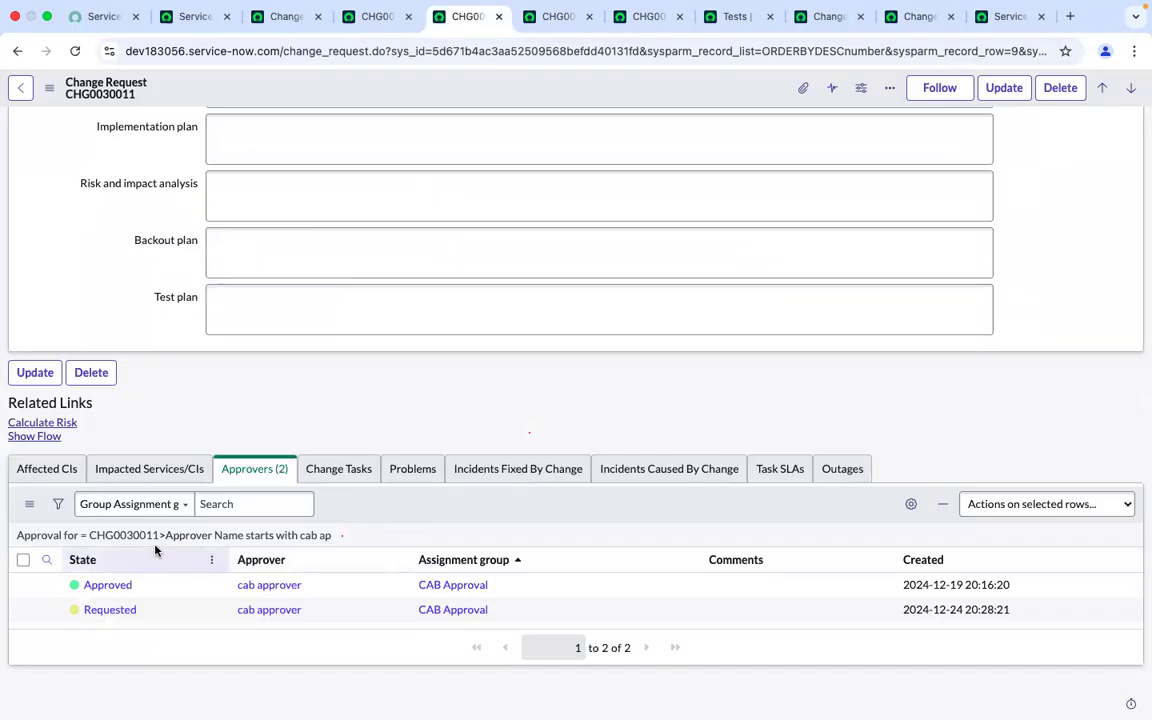
{"action": "scroll", "coordinate": [155, 549], "scroll_direction": "up", "scroll_amount": 2}
{"action": "scroll", "coordinate": [155, 549], "scroll_direction": "down", "scroll_amount": 2}
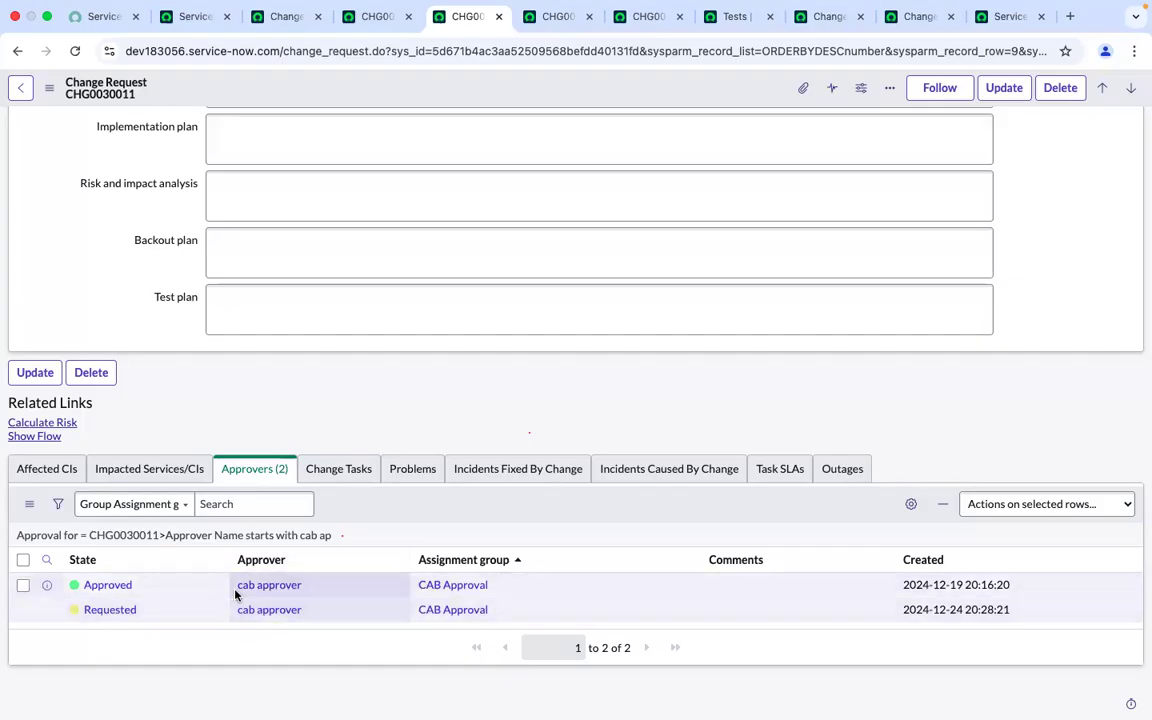
{"action": "scroll", "coordinate": [236, 595], "scroll_direction": "up", "scroll_amount": 6}
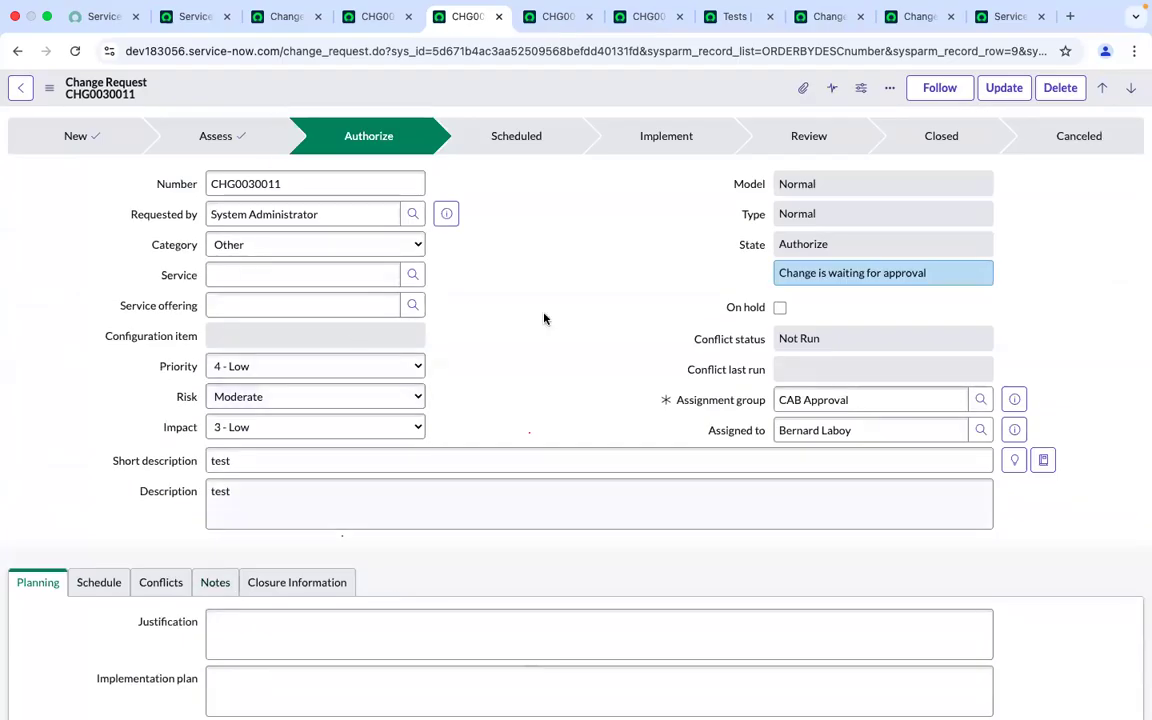
{"action": "scroll", "coordinate": [527, 393], "scroll_direction": "down", "scroll_amount": 5}
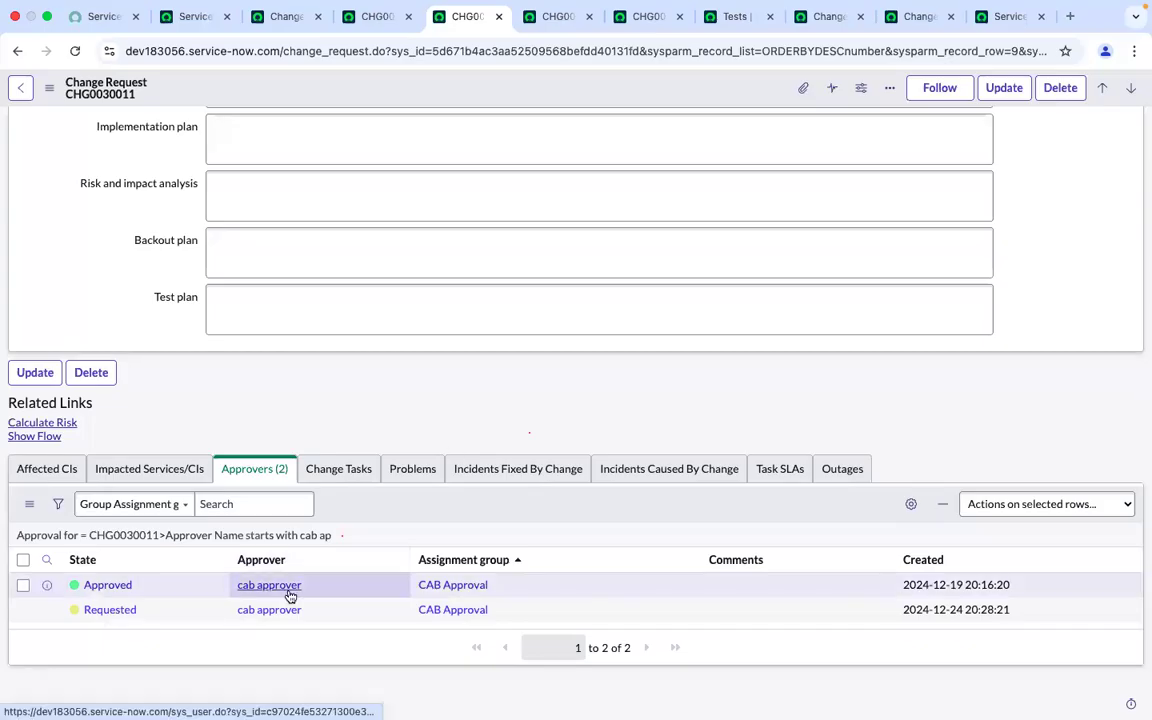
{"action": "scroll", "coordinate": [290, 596], "scroll_direction": "up", "scroll_amount": 3}
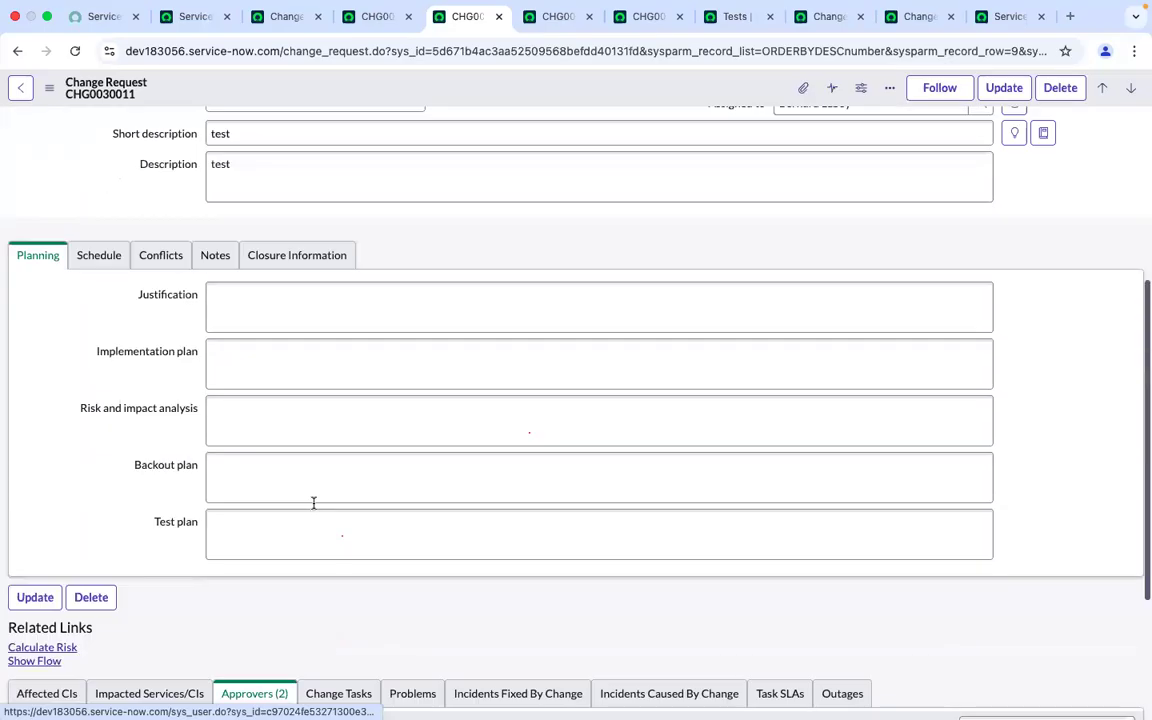
Return to the test record and re-examine its approval steps from step 6 through step 20
{"action": "left_click", "coordinate": [818, 13]}
{"action": "left_click", "coordinate": [918, 15]}
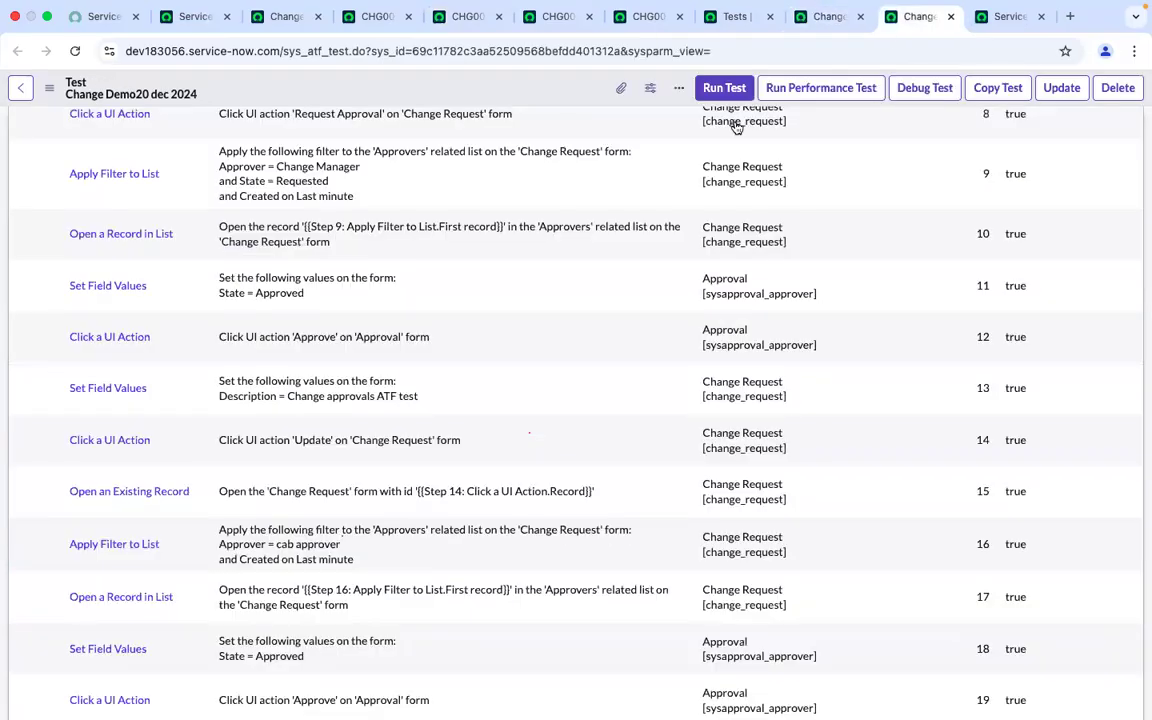
{"action": "scroll", "coordinate": [318, 491], "scroll_direction": "down", "scroll_amount": 3}
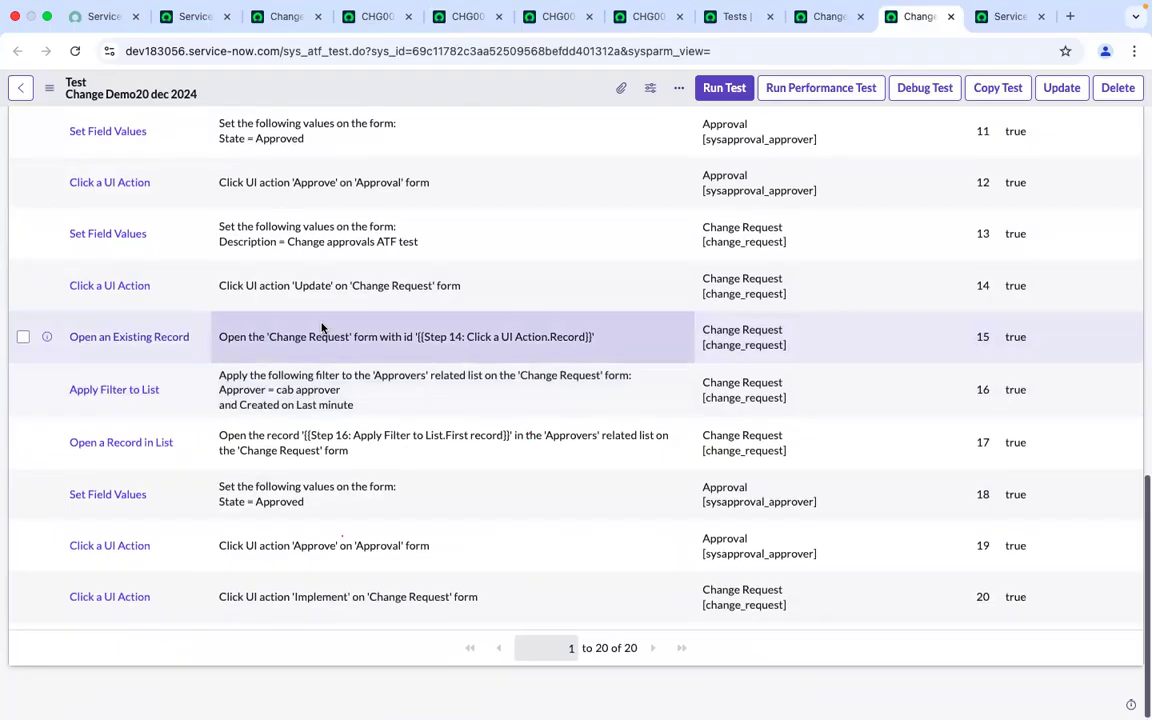
{"action": "scroll", "coordinate": [321, 330], "scroll_direction": "up", "scroll_amount": 1}
{"action": "scroll", "coordinate": [321, 323], "scroll_direction": "up", "scroll_amount": 3}
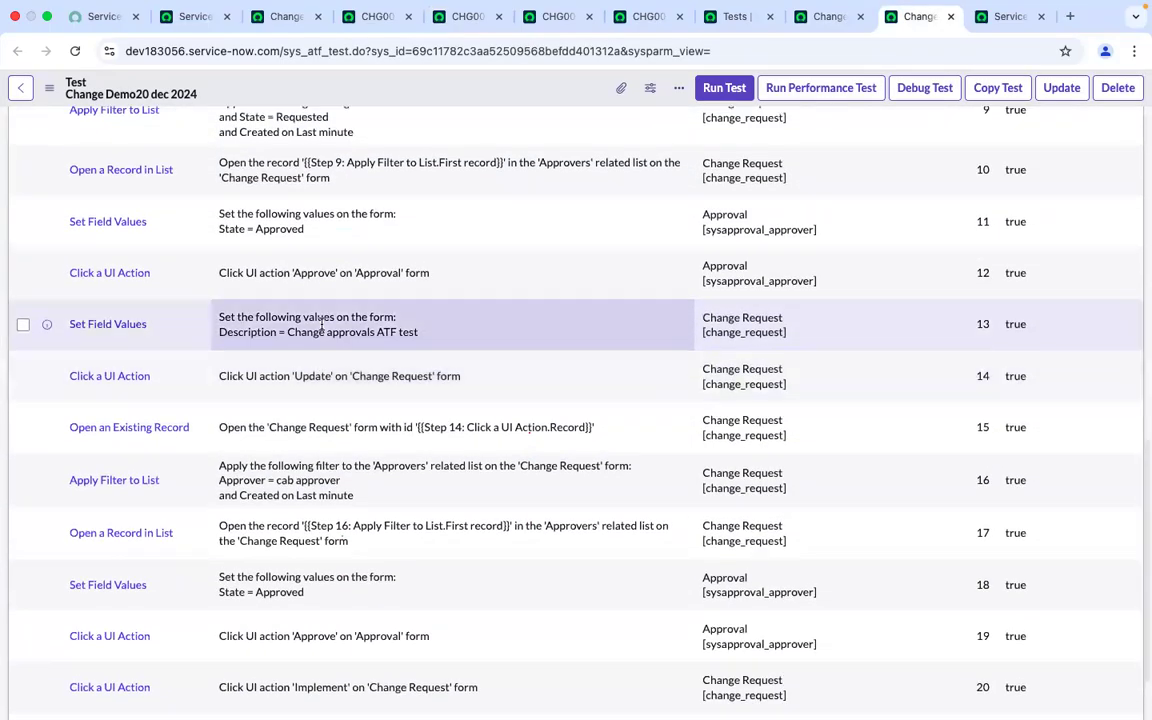
{"action": "scroll", "coordinate": [321, 323], "scroll_direction": "up", "scroll_amount": 1}
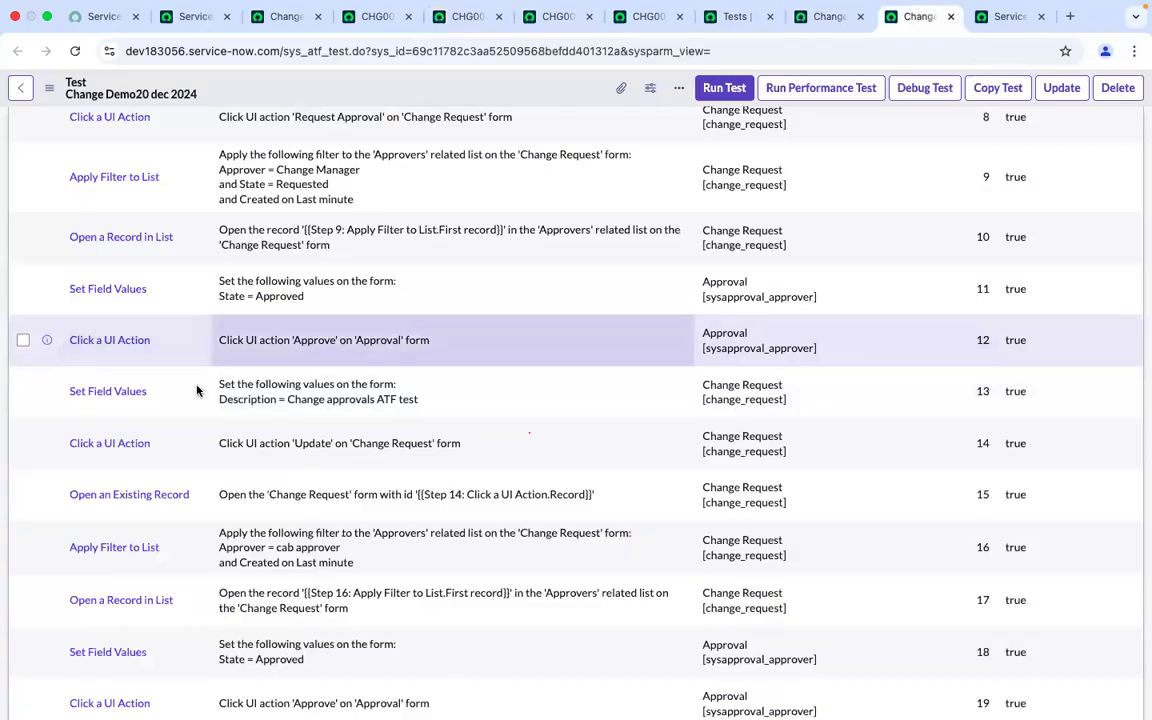
{"action": "scroll", "coordinate": [315, 391], "scroll_direction": "up", "scroll_amount": 1}
{"action": "scroll", "coordinate": [315, 391], "scroll_direction": "down", "scroll_amount": 5}
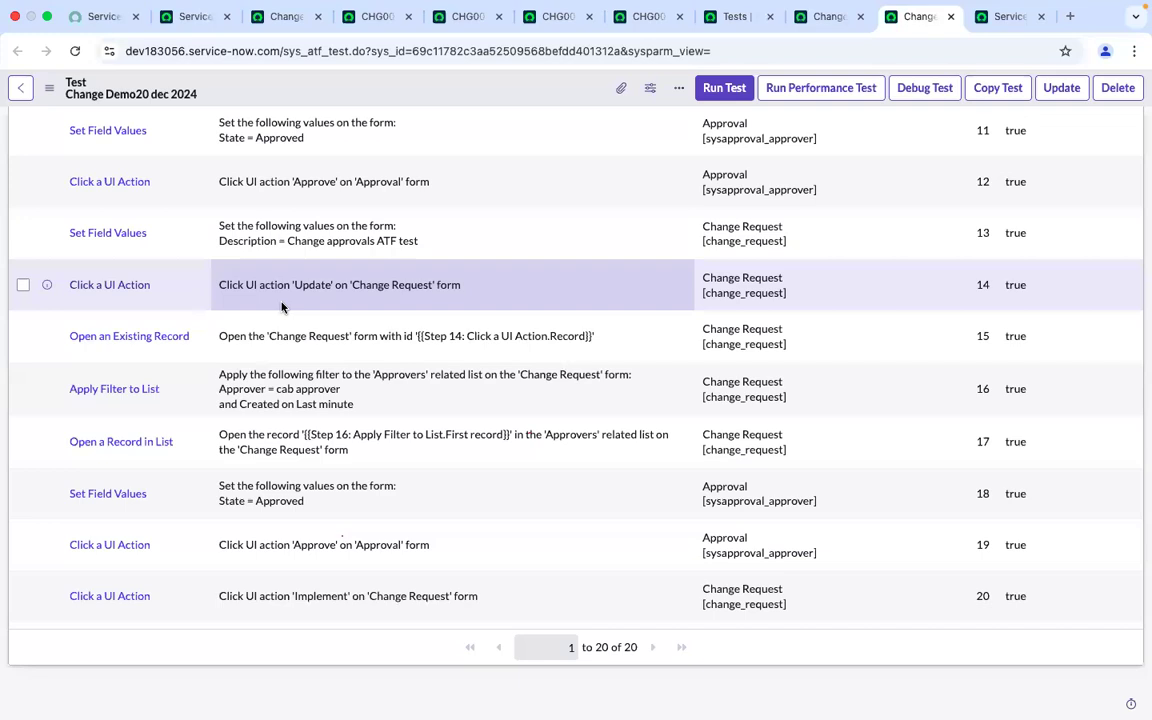
{"action": "scroll", "coordinate": [337, 246], "scroll_direction": "up", "scroll_amount": 5}
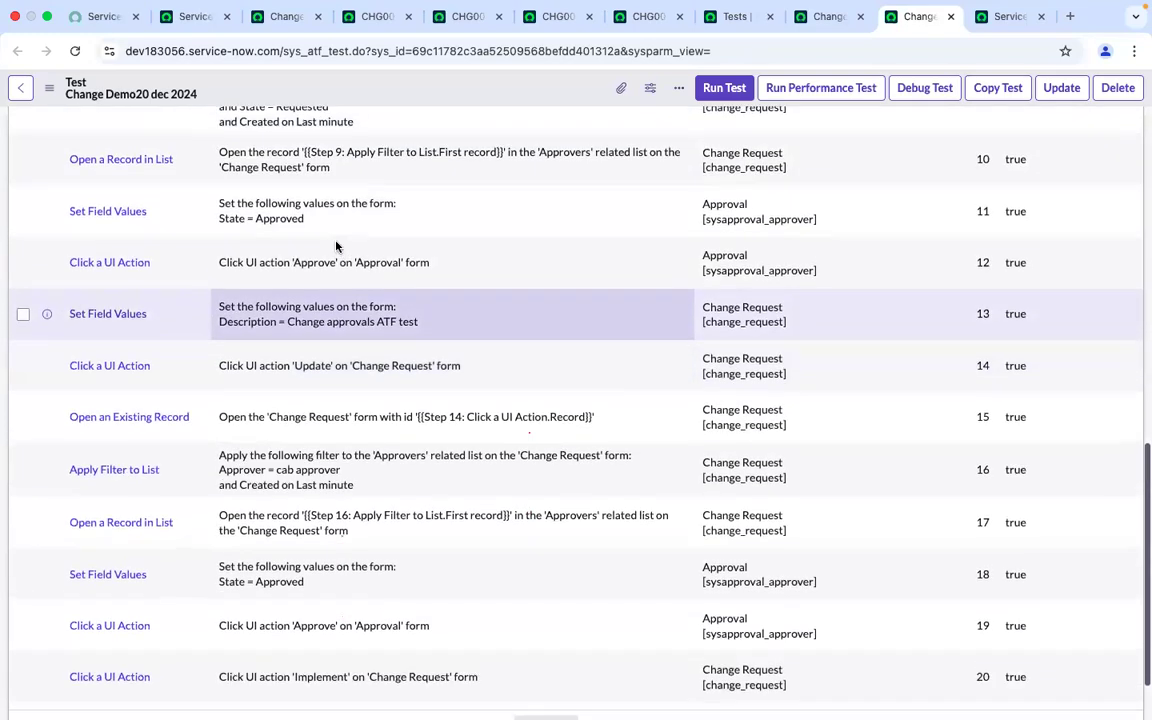
{"action": "scroll", "coordinate": [337, 246], "scroll_direction": "up", "scroll_amount": 6}
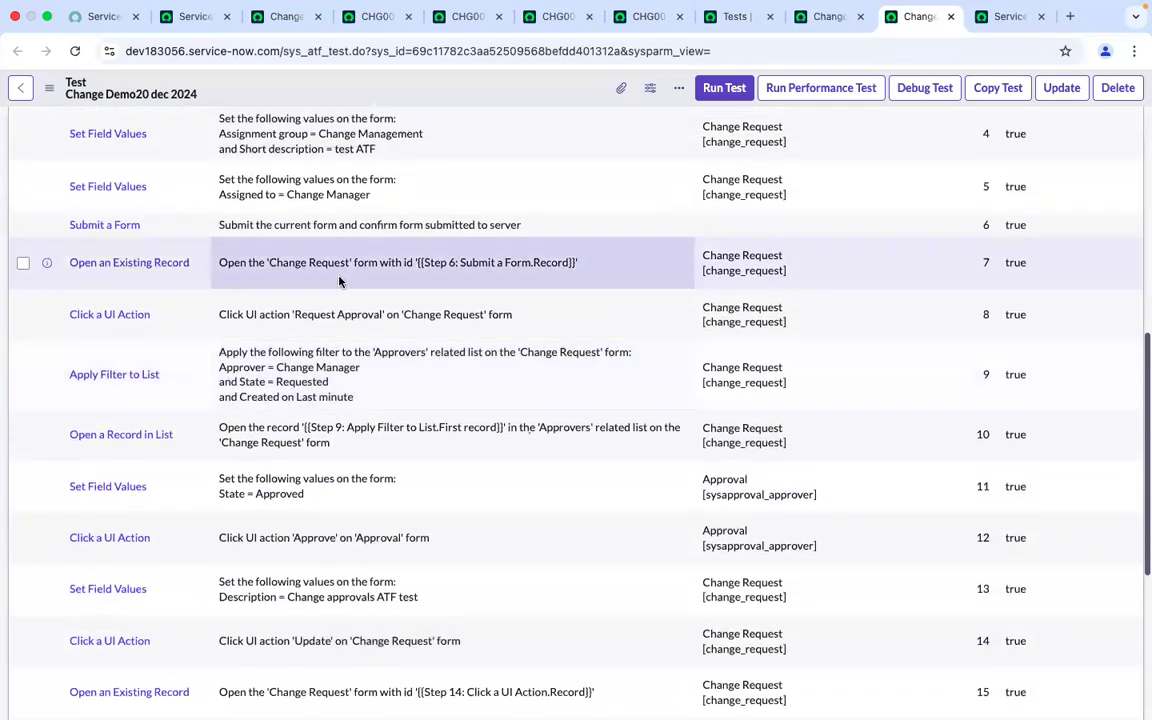
{"action": "scroll", "coordinate": [339, 249], "scroll_direction": "down", "scroll_amount": 5}
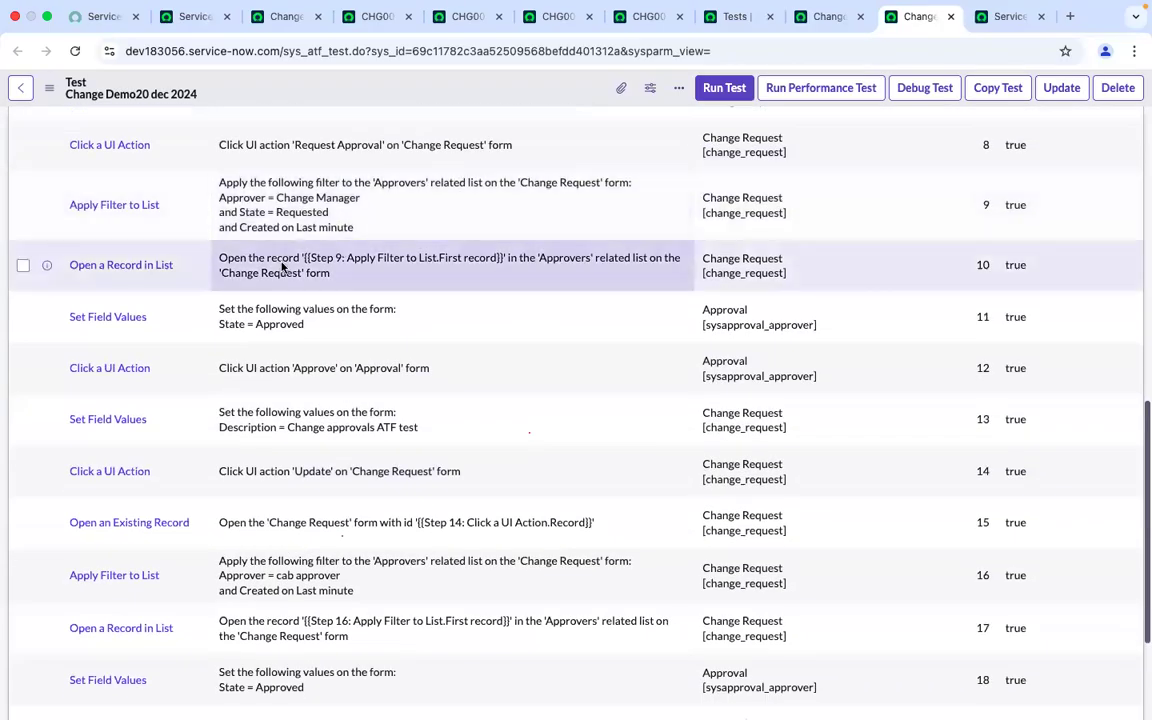
{"action": "scroll", "coordinate": [396, 227], "scroll_direction": "up", "scroll_amount": 3}
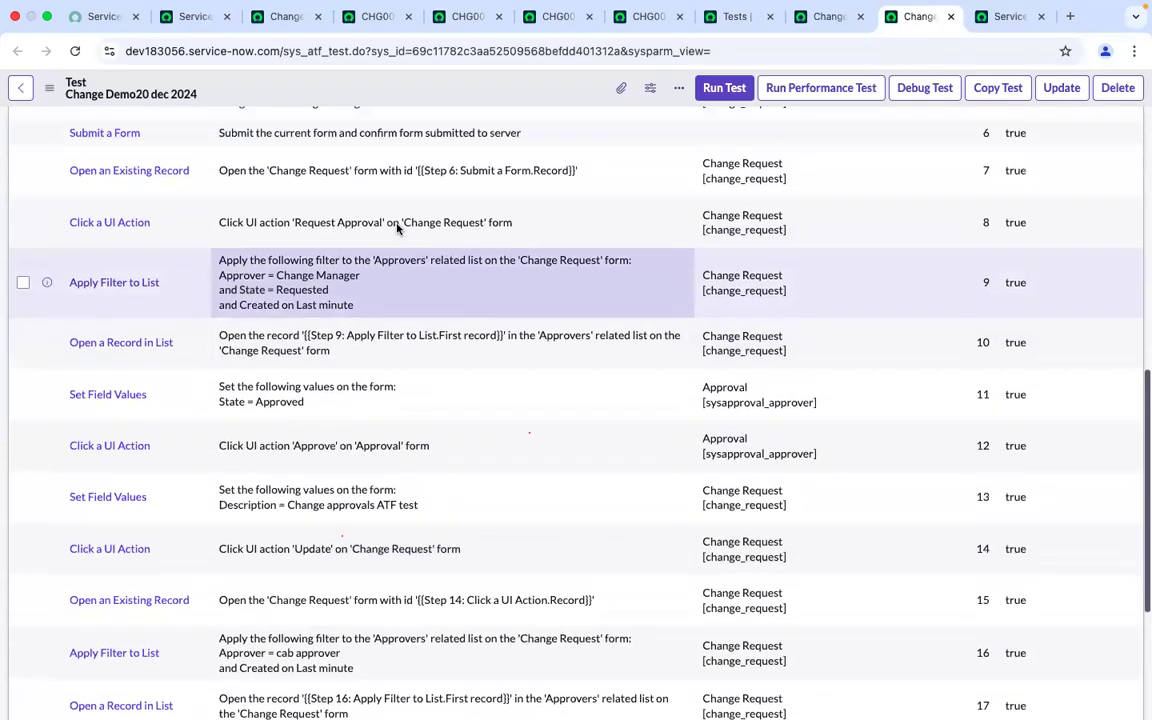
Deactivate test steps 16 and 17 by setting their Active value to false
{"action": "scroll", "coordinate": [396, 229], "scroll_direction": "up", "scroll_amount": 3}
{"action": "scroll", "coordinate": [396, 229], "scroll_direction": "down", "scroll_amount": 10}
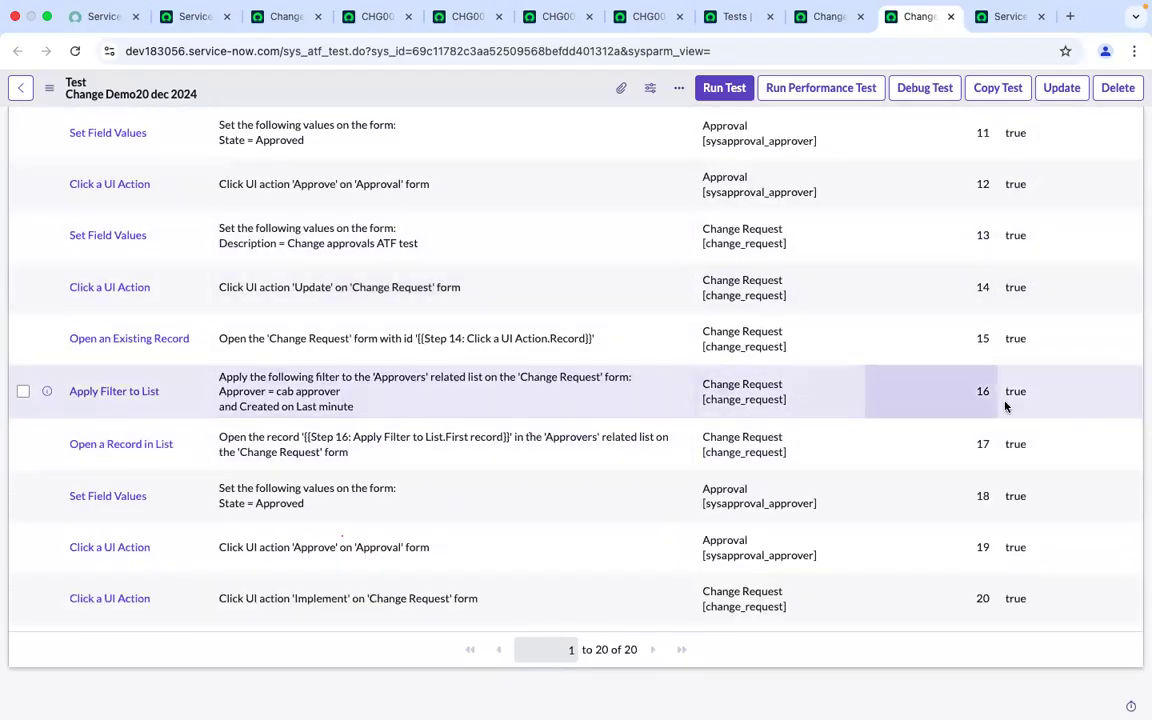
{"action": "left_click", "coordinate": [1031, 398]}
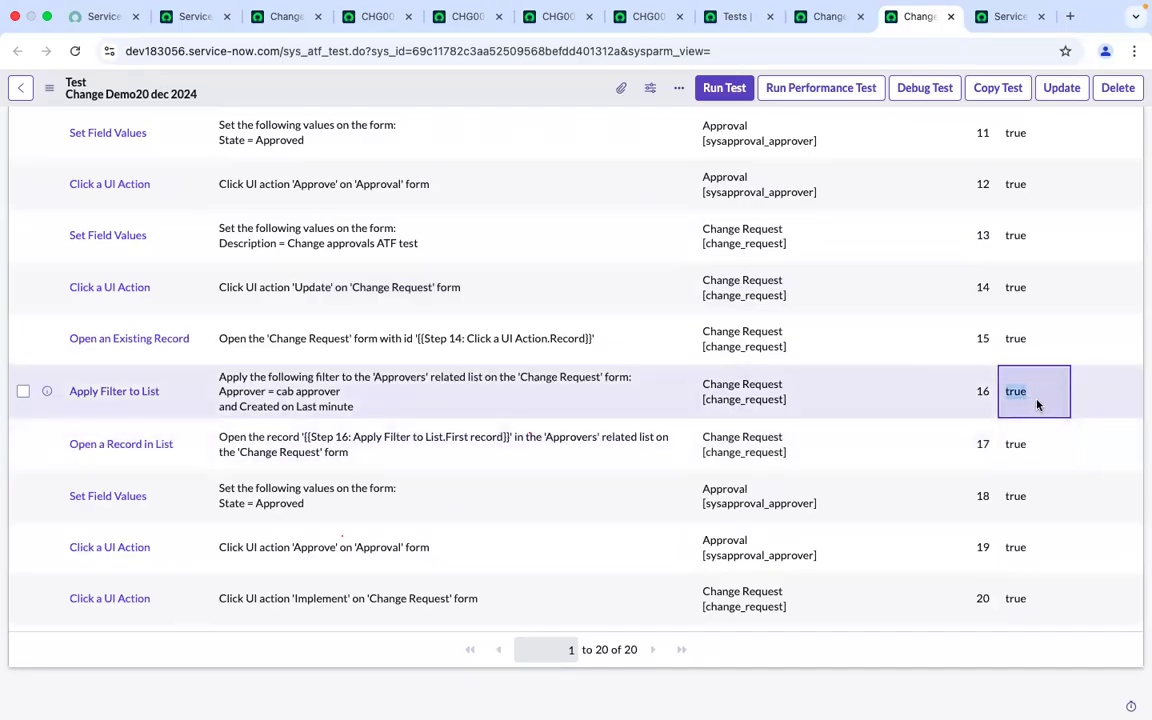
{"action": "left_click", "coordinate": [1037, 402]}
{"action": "left_click", "coordinate": [1033, 389]}
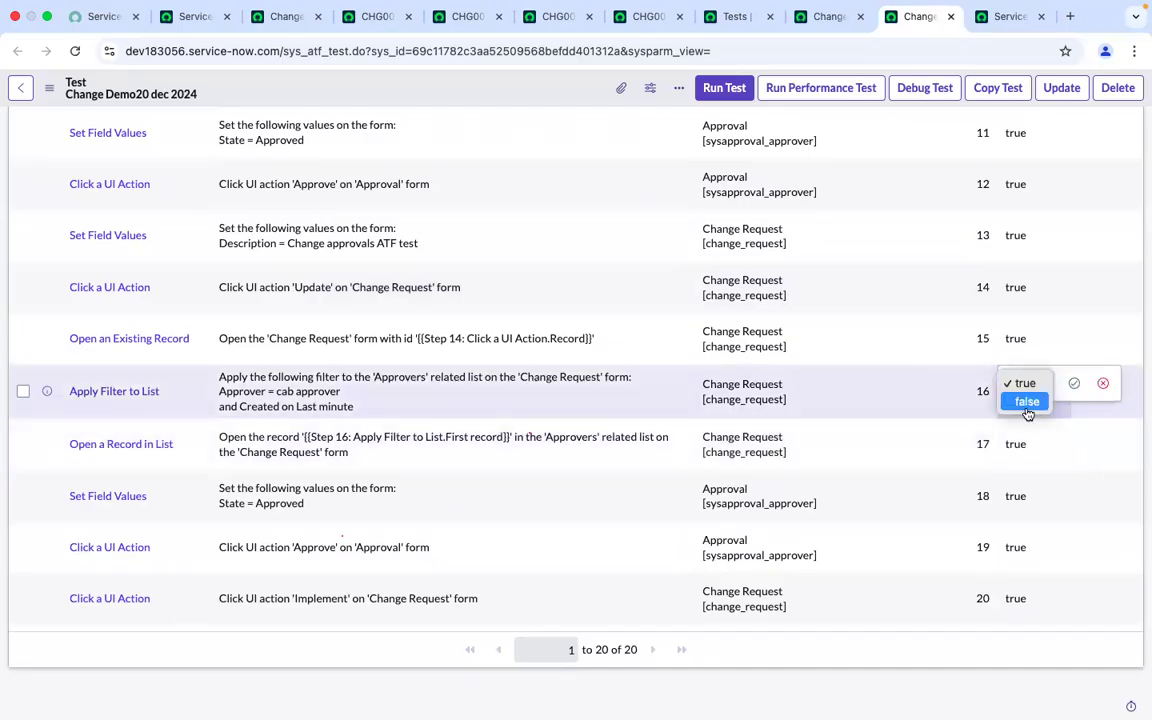
{"action": "left_click", "coordinate": [1028, 408]}
{"action": "left_click", "coordinate": [1073, 388]}
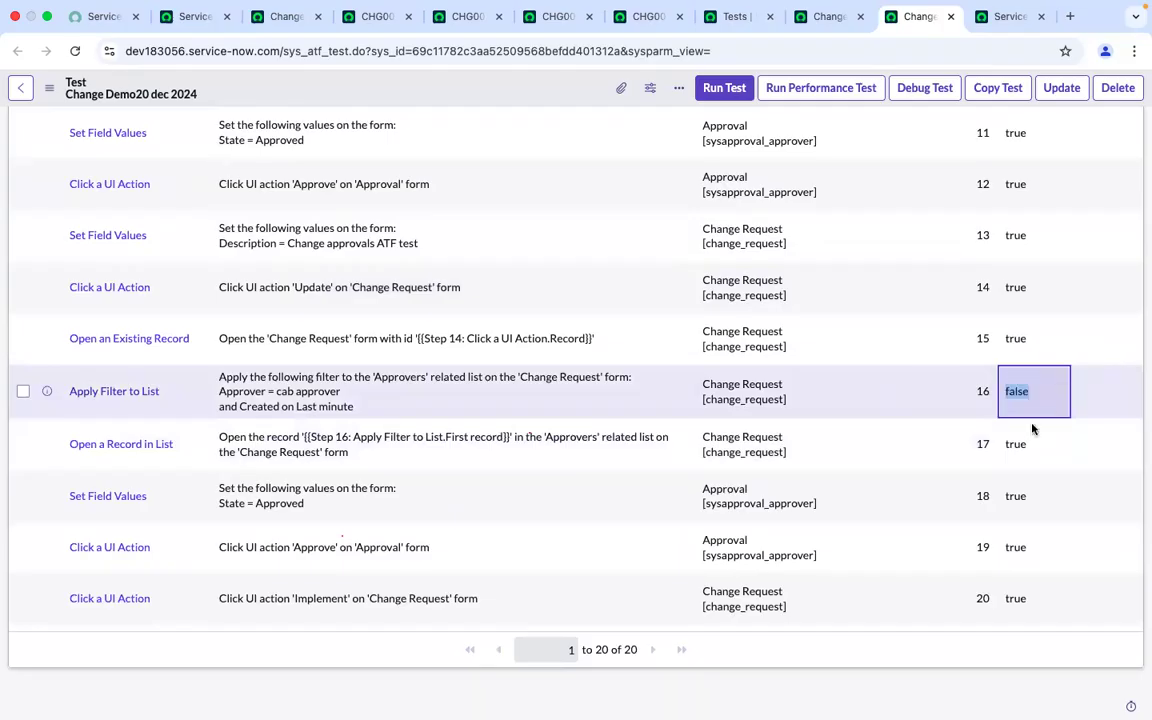
{"action": "left_click", "coordinate": [1034, 455]}
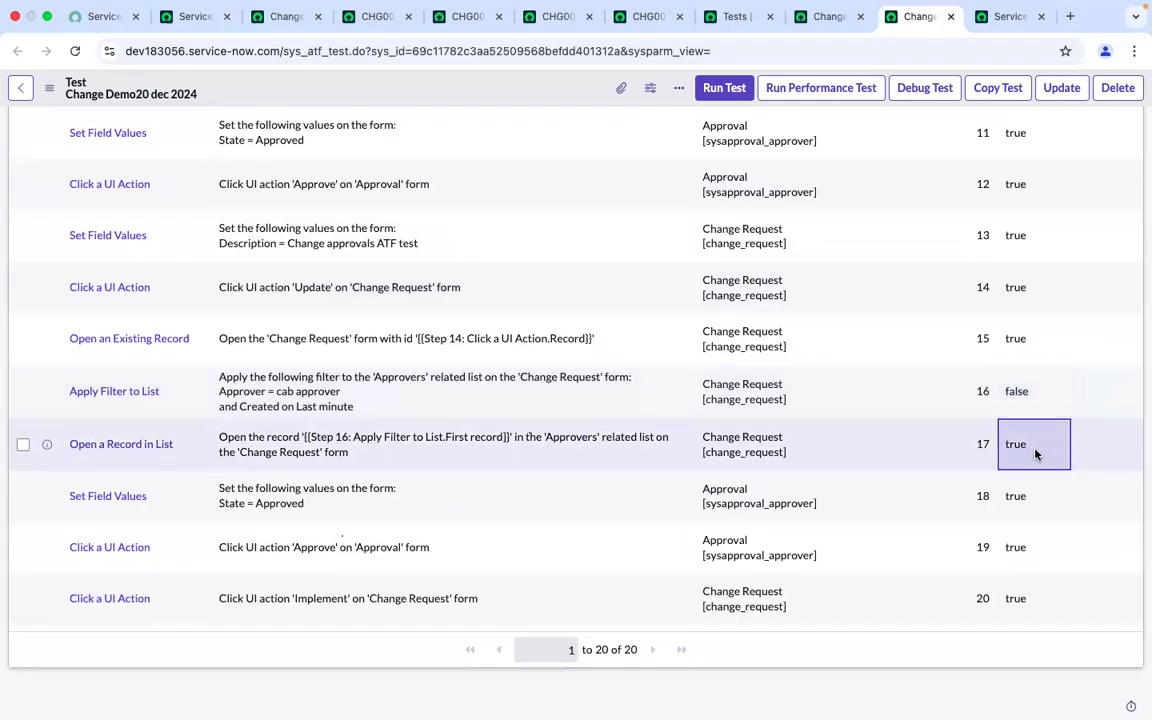
{"action": "double_click", "coordinate": [1037, 452]}
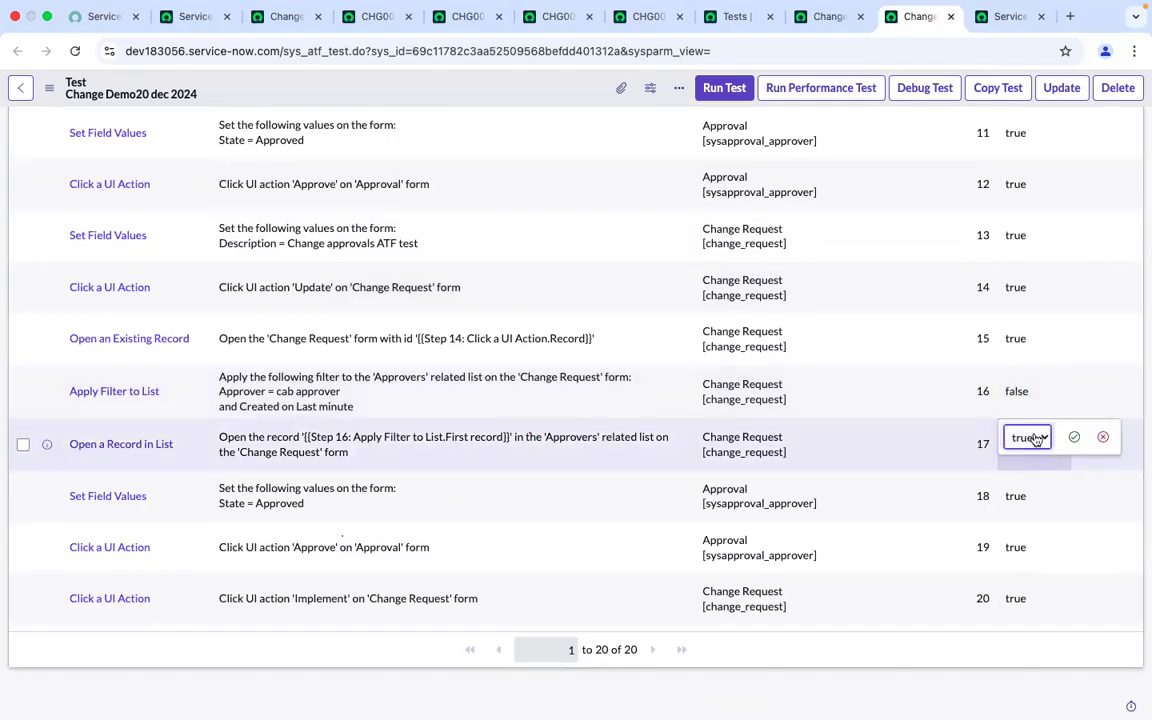
{"action": "left_click", "coordinate": [1036, 439]}
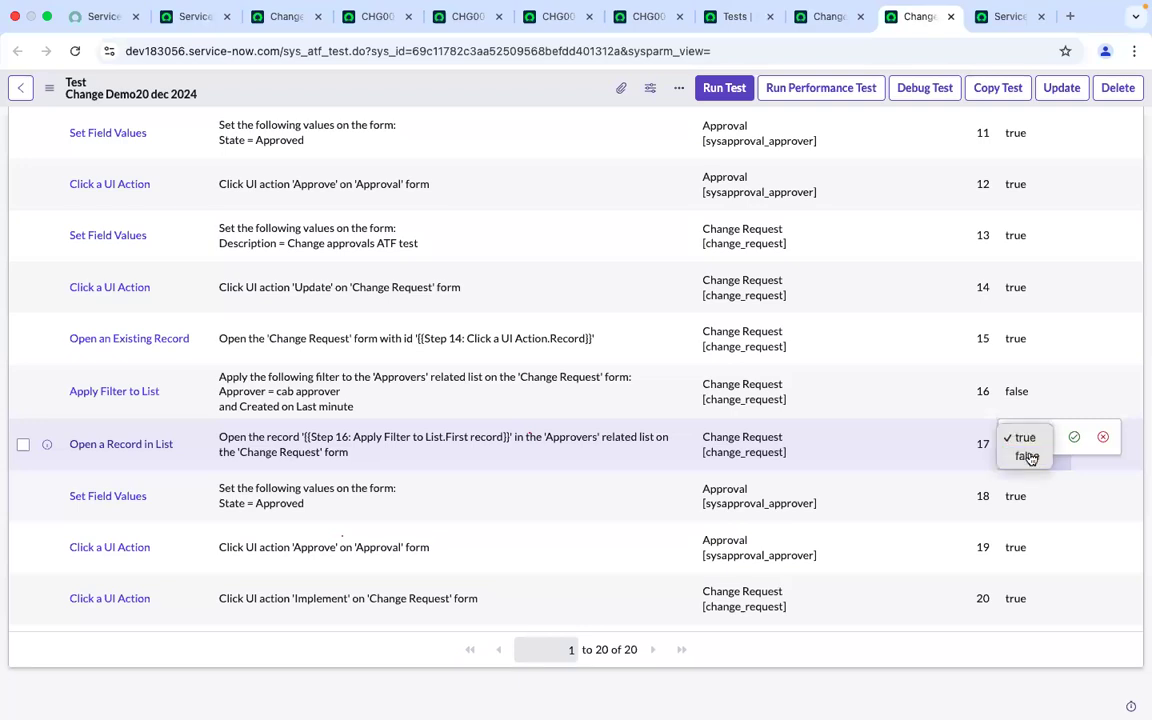
{"action": "left_click", "coordinate": [1028, 456]}
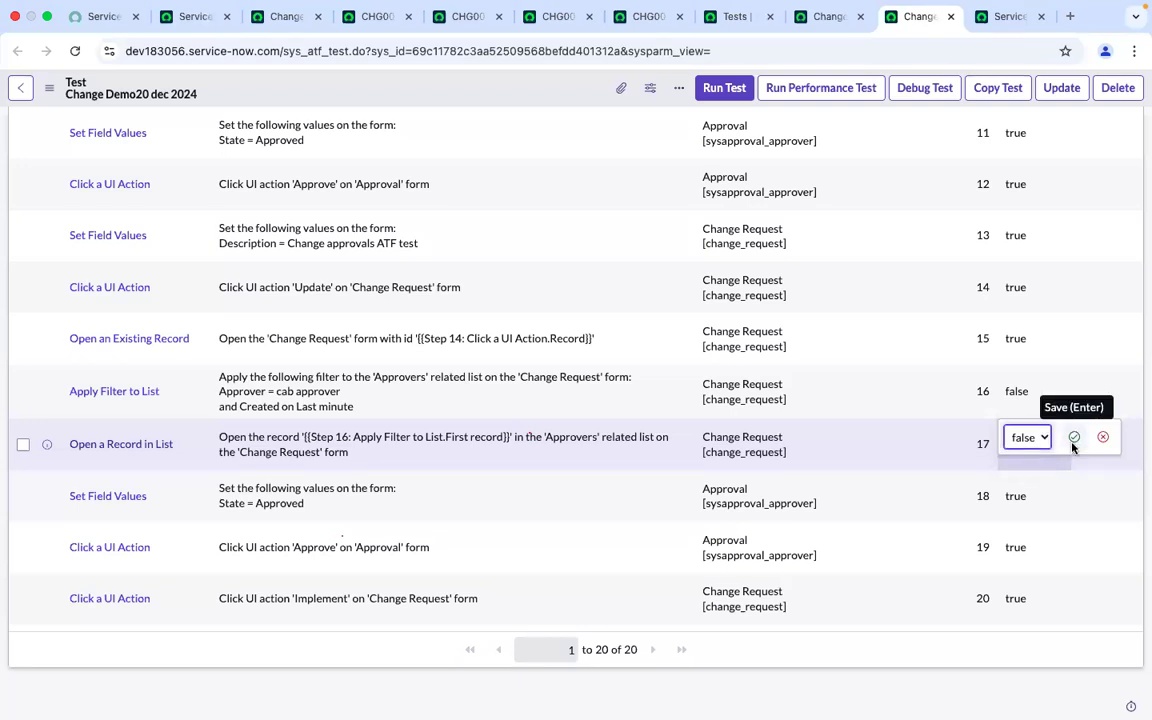
{"action": "left_click", "coordinate": [1074, 438]}
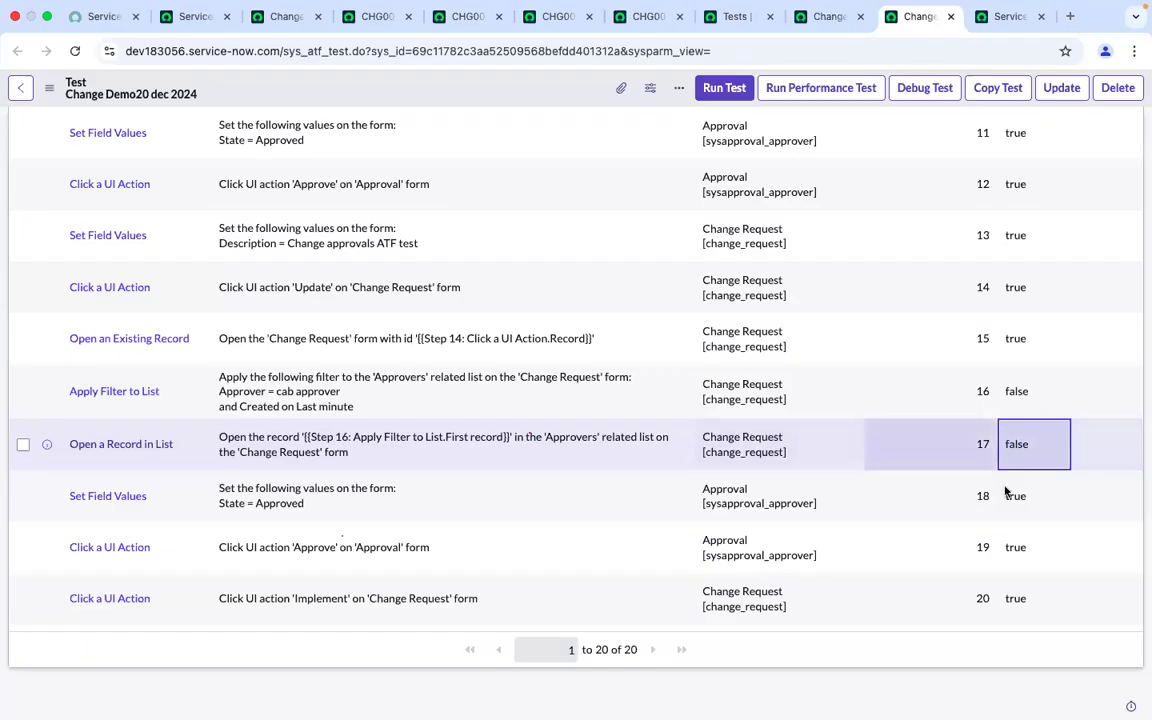
Deactivate test step 19 by setting its Active value to false
{"action": "left_click", "coordinate": [1052, 506]}
{"action": "double_click", "coordinate": [1052, 506]}
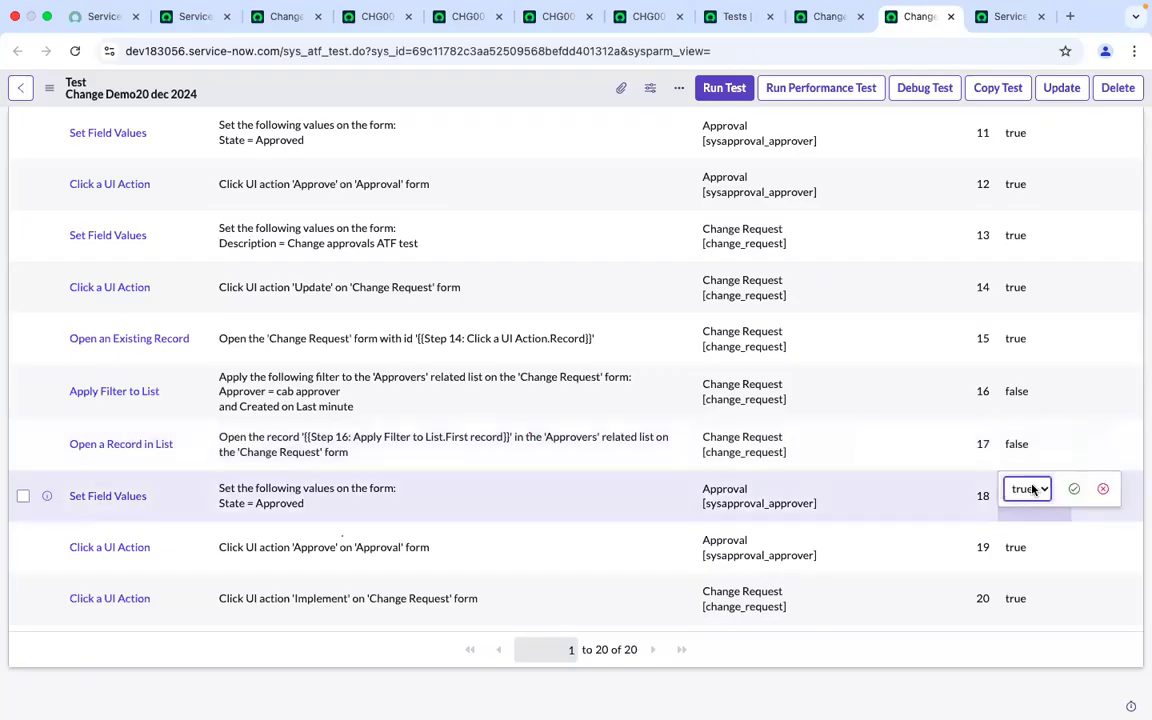
{"action": "left_click", "coordinate": [1030, 488]}
{"action": "left_click", "coordinate": [1027, 510]}
{"action": "left_click", "coordinate": [1033, 555]}
{"action": "double_click", "coordinate": [1033, 556]}
{"action": "left_click", "coordinate": [1031, 543]}
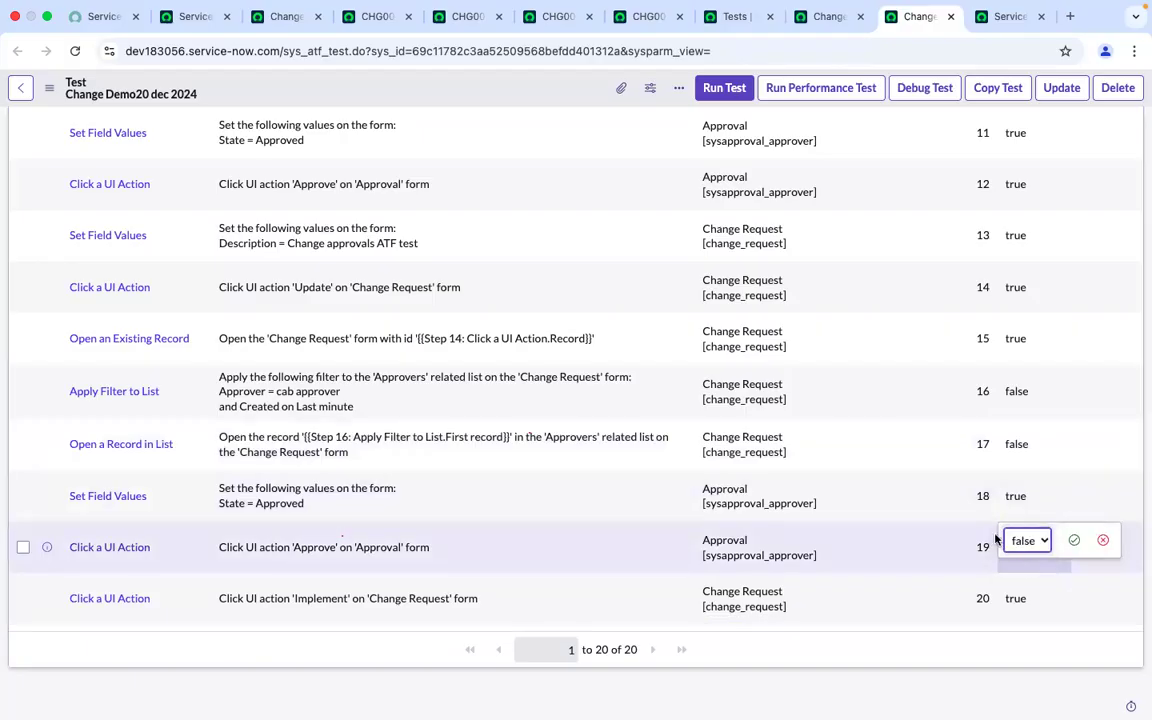
{"action": "left_click", "coordinate": [1072, 542]}
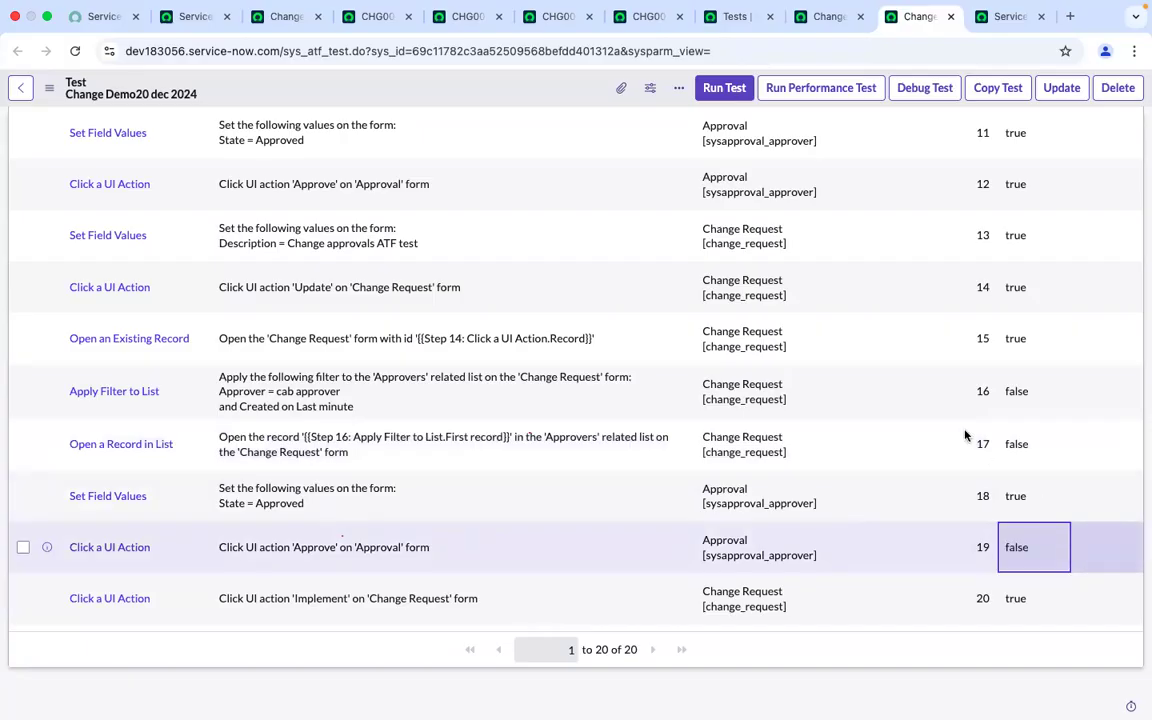
Filter the application navigator for approvals
{"action": "scroll", "coordinate": [873, 411], "scroll_direction": "up", "scroll_amount": 5}
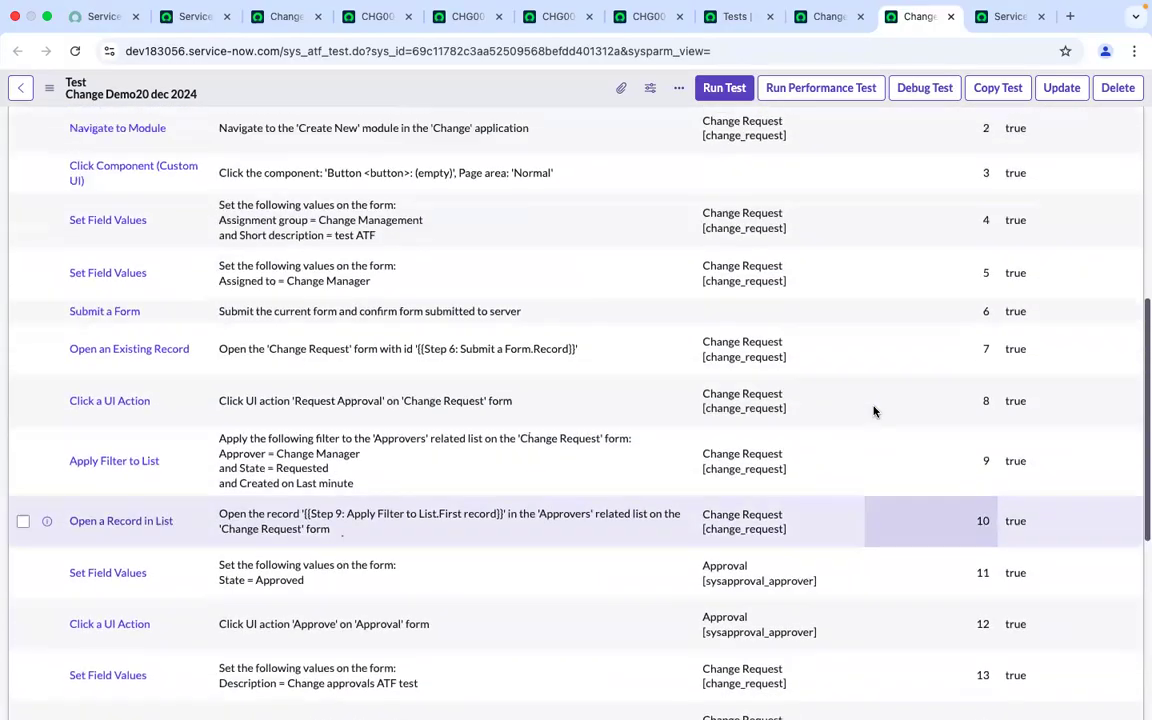
{"action": "scroll", "coordinate": [873, 411], "scroll_direction": "up", "scroll_amount": 6}
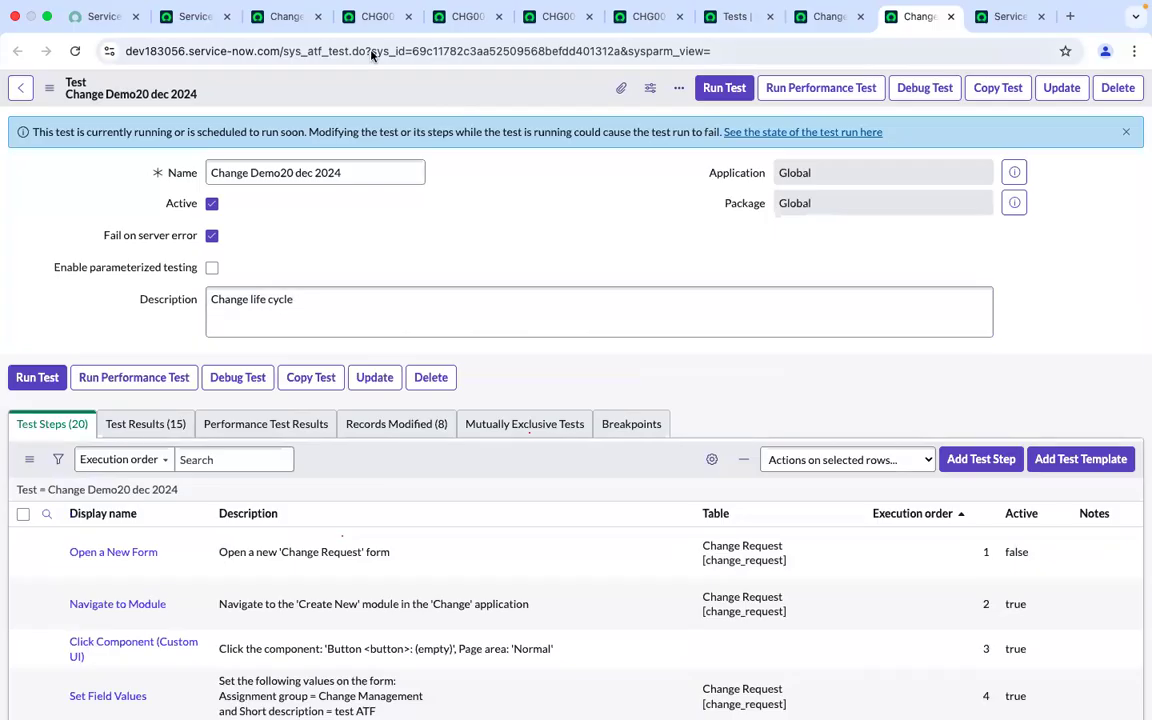
{"action": "left_click", "coordinate": [283, 35]}
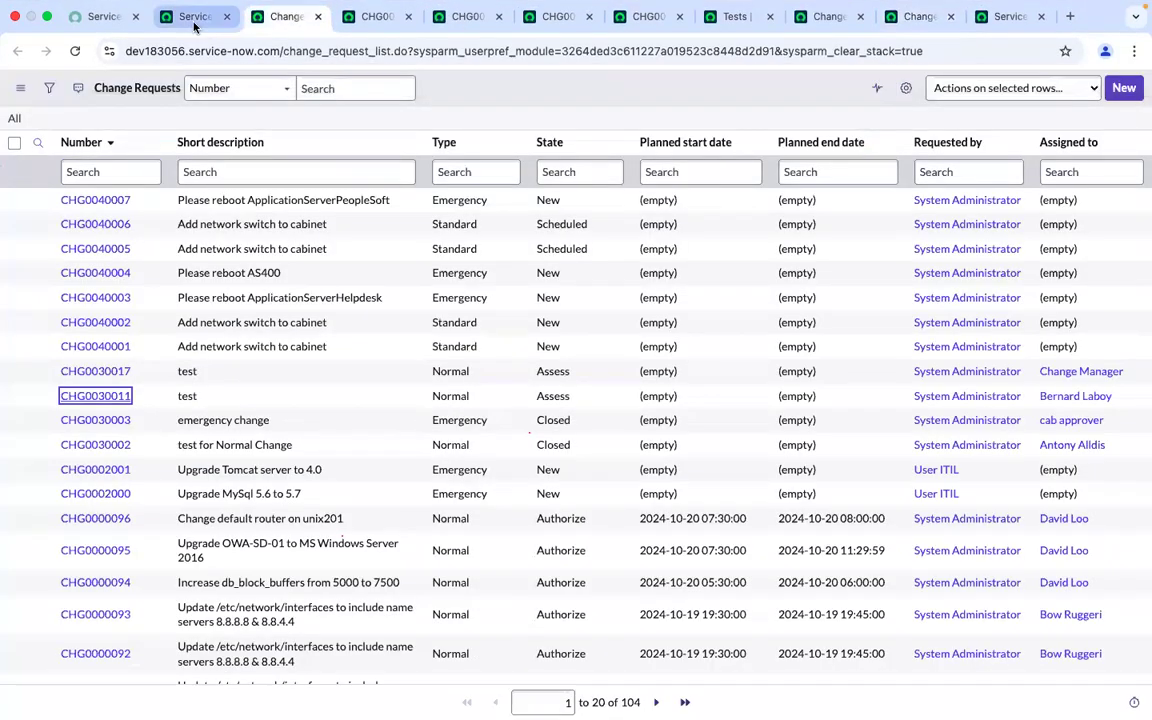
{"action": "left_click", "coordinate": [195, 22]}
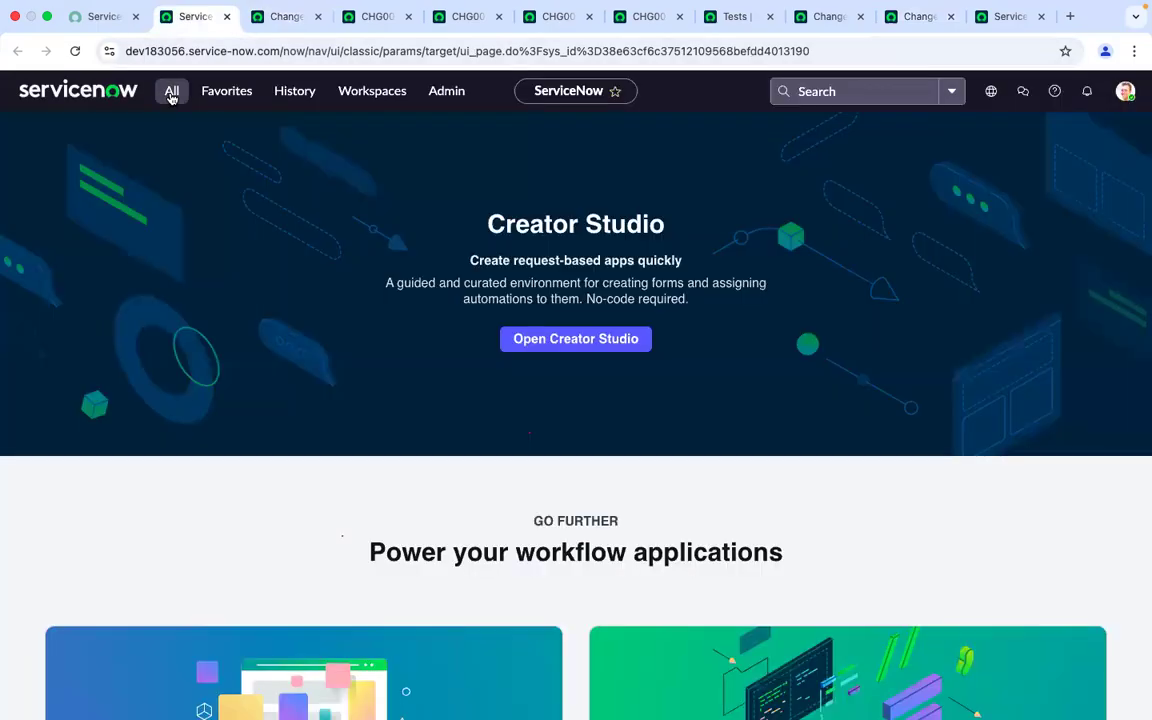
{"action": "left_click", "coordinate": [171, 92]}
{"action": "key", "text": "BackSpace"}
{"action": "key", "text": "BackSpace"}
{"action": "key", "text": "BackSpace"}
{"action": "key", "text": "BackSpace"}
{"action": "key", "text": "BackSpace"}
{"action": "type", "text": "sy"}
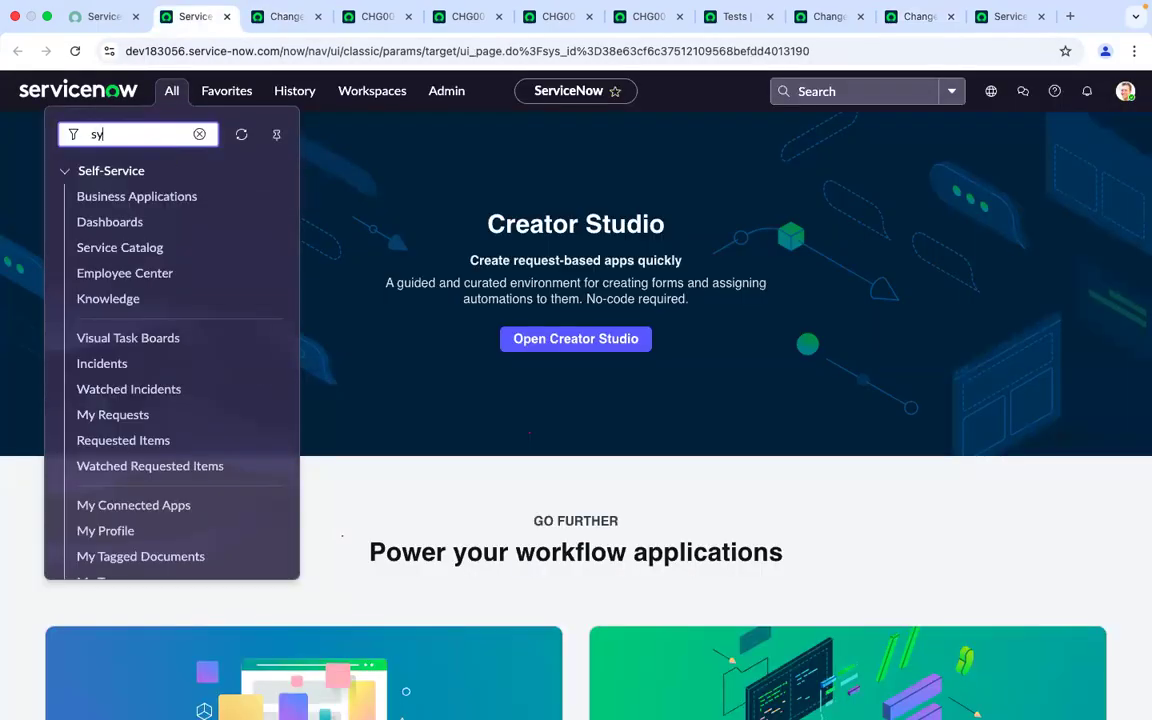
{"action": "type", "text": "st"}
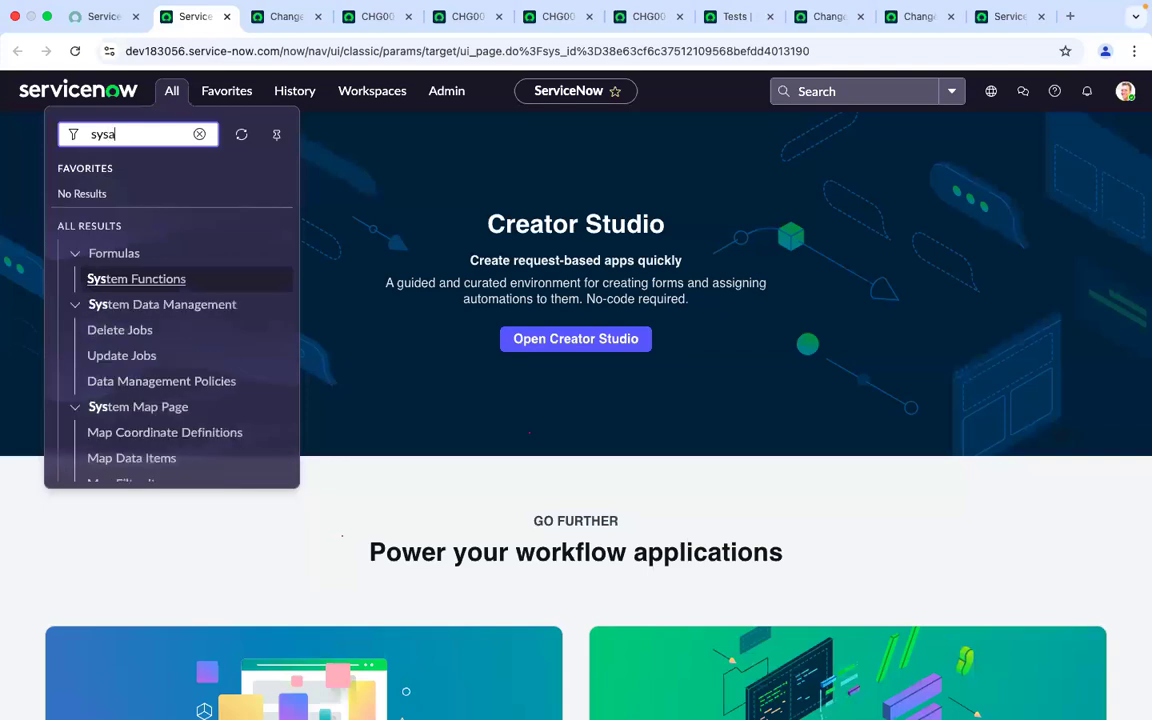
{"action": "key", "text": "BackSpace"}
{"action": "key", "text": "BackSpace"}
{"action": "key", "text": "BackSpace"}
{"action": "key", "text": "BackSpace"}
{"action": "type", "text": "appro"}
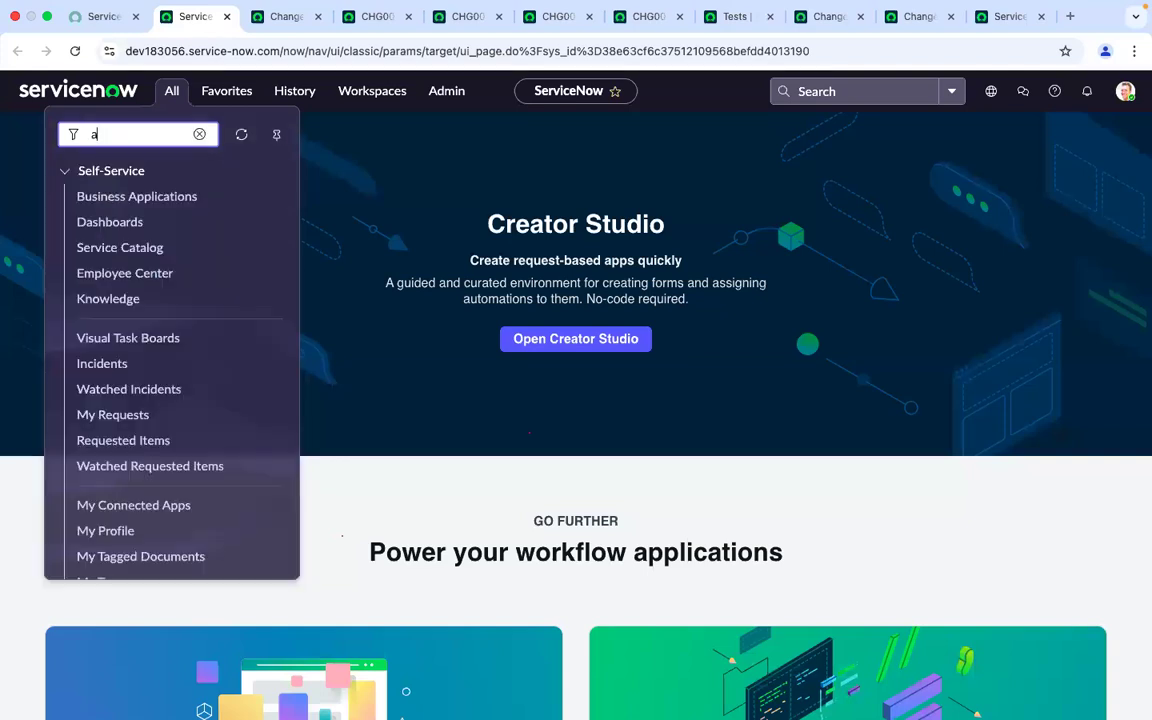
{"action": "type", "text": "va"}
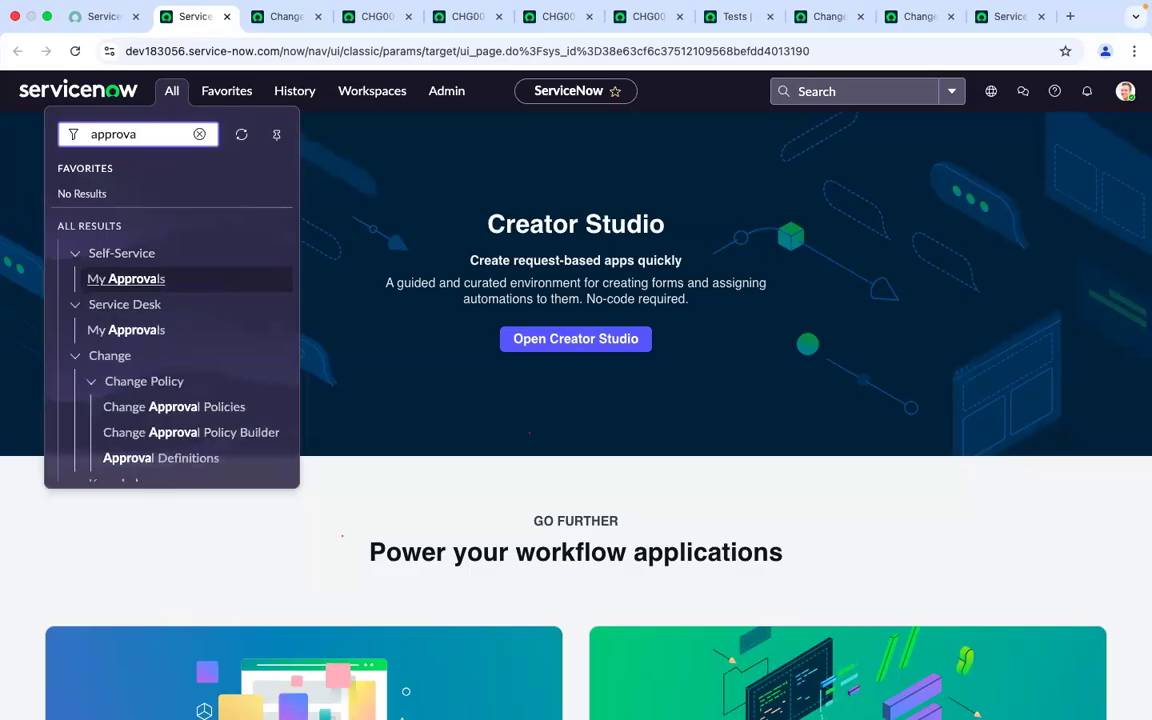
{"action": "type", "text": "l"}
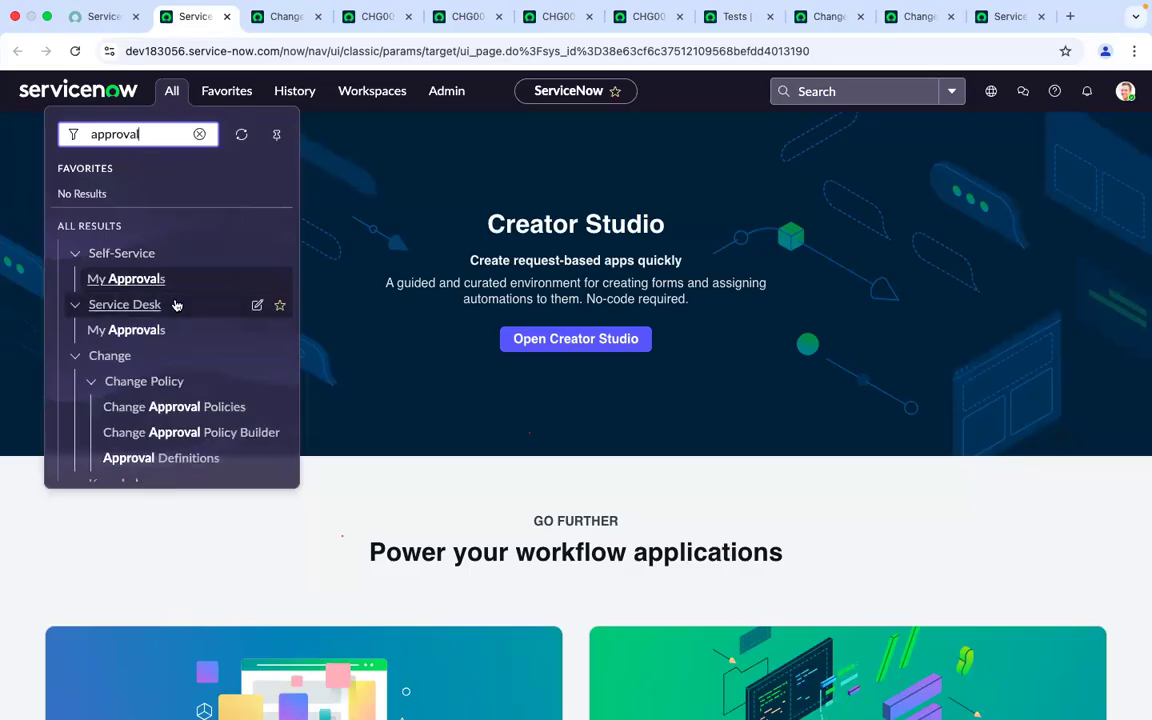
{"action": "type", "text": "s"}
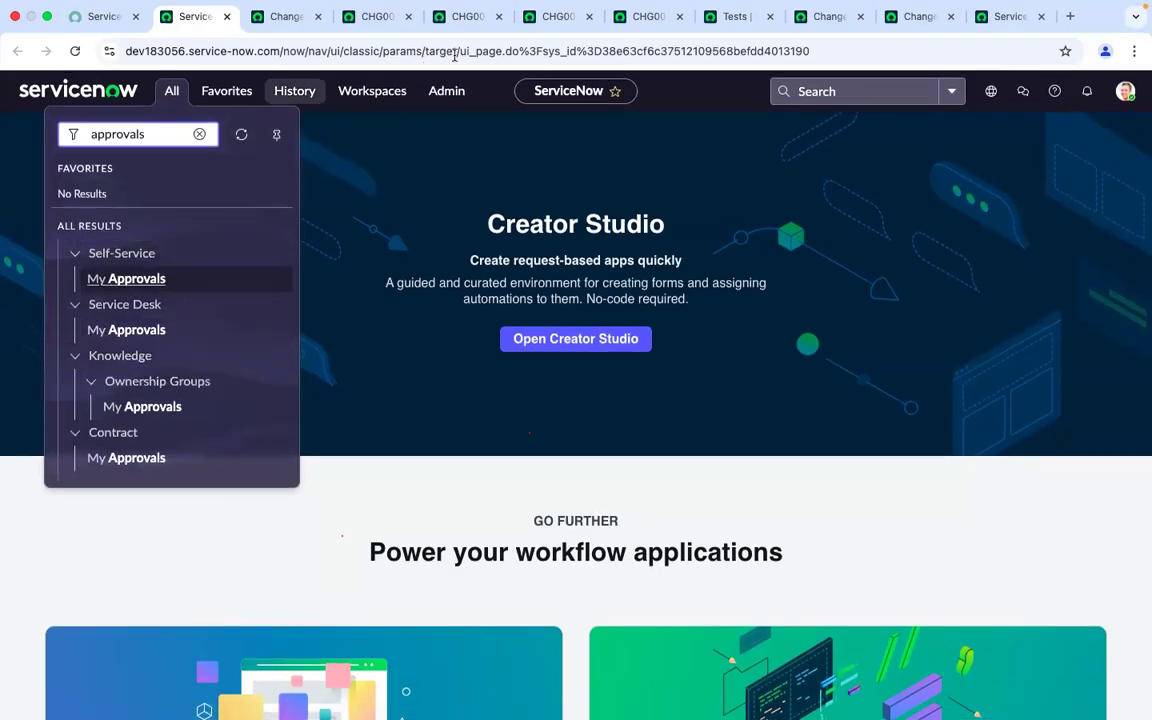
Open the cab approver's approval record from CHG0030017's Approvers list and select its table name in the address
{"action": "left_click", "coordinate": [553, 16]}
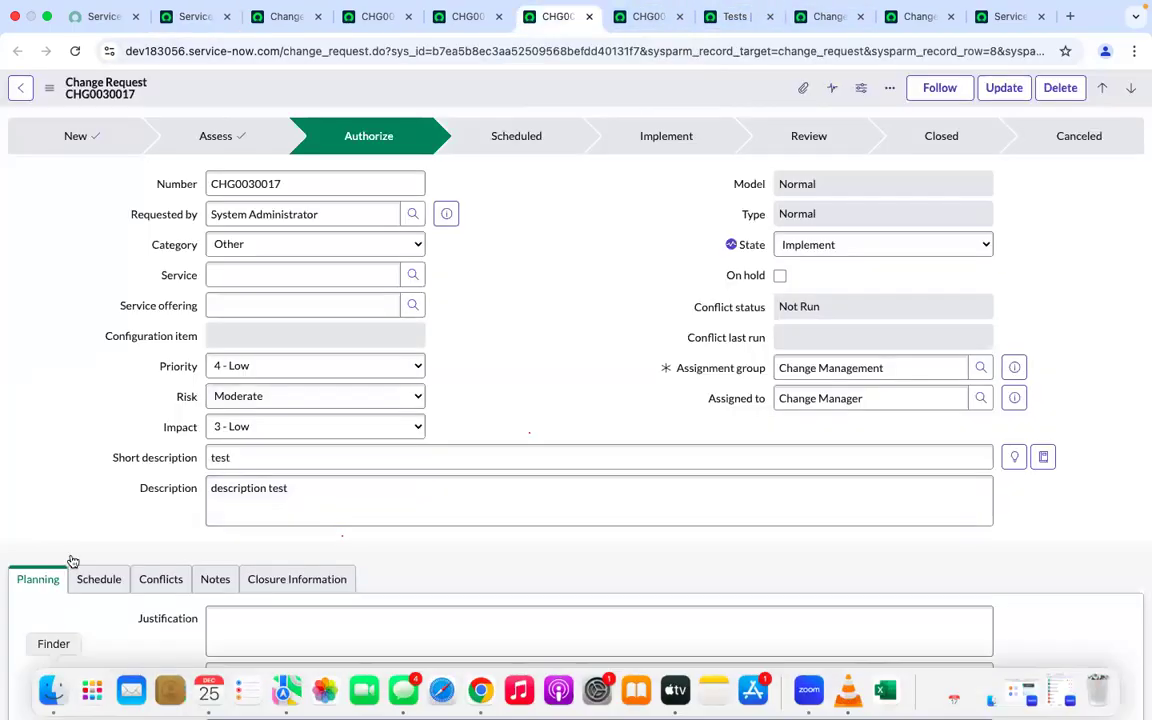
{"action": "scroll", "coordinate": [86, 497], "scroll_direction": "down", "scroll_amount": 5}
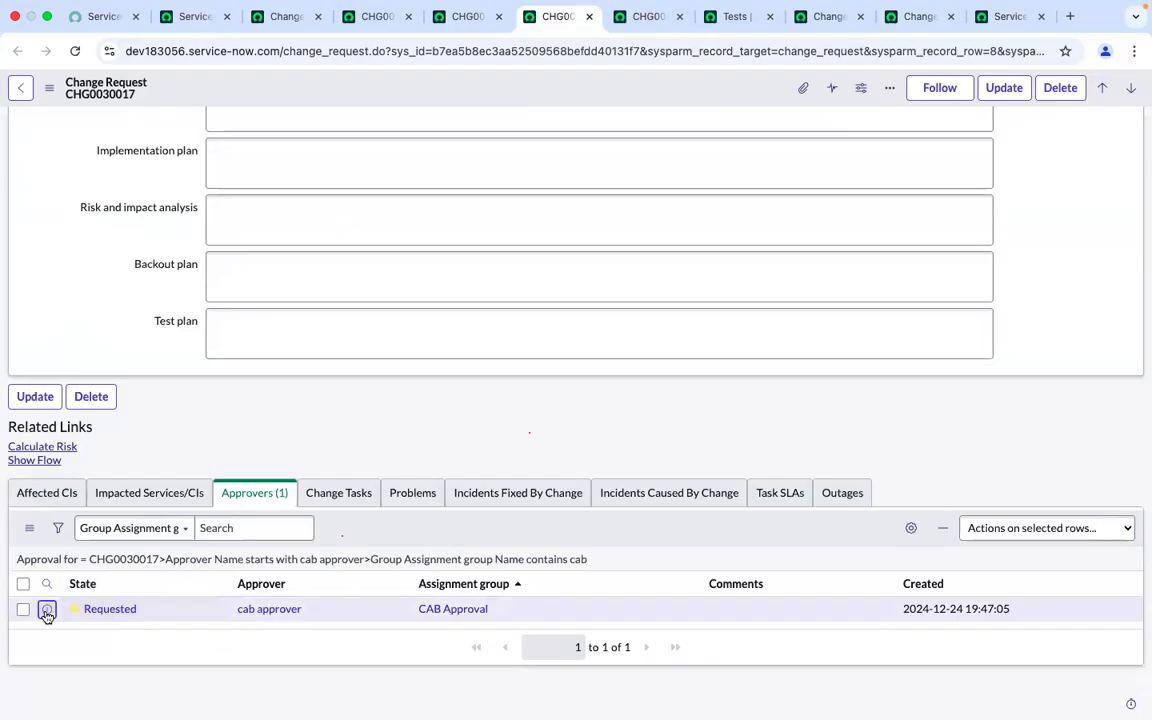
{"action": "left_click", "coordinate": [93, 612], "text": "super"}
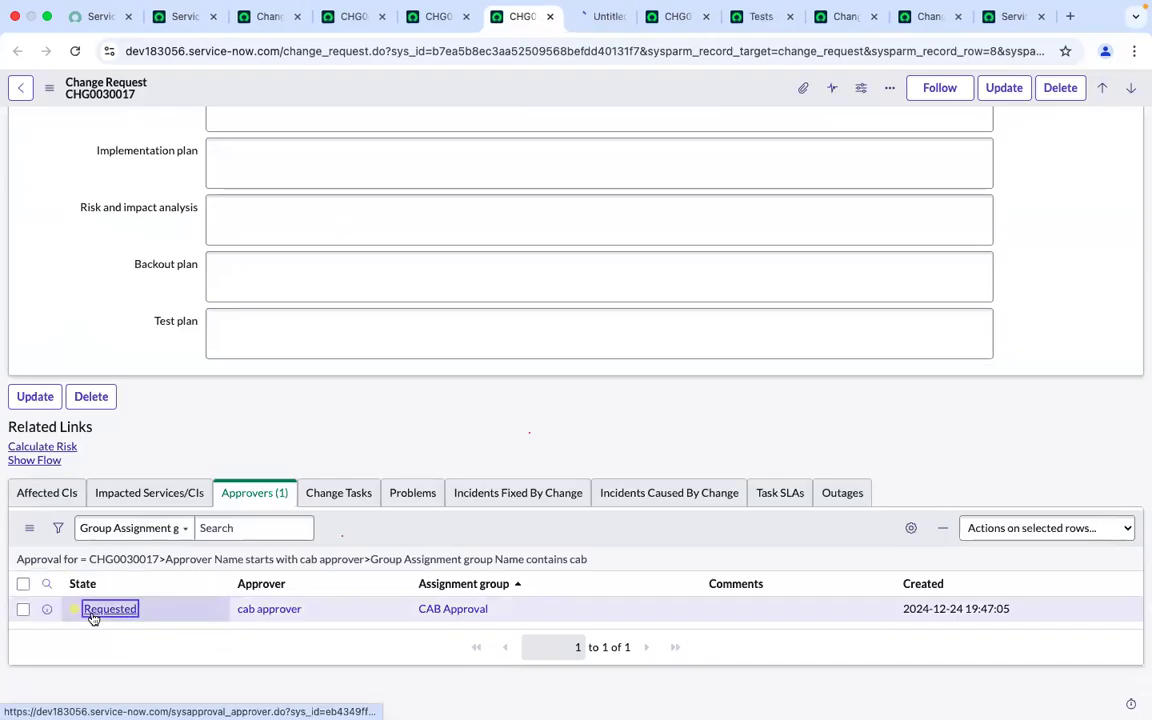
{"action": "left_click", "coordinate": [597, 17]}
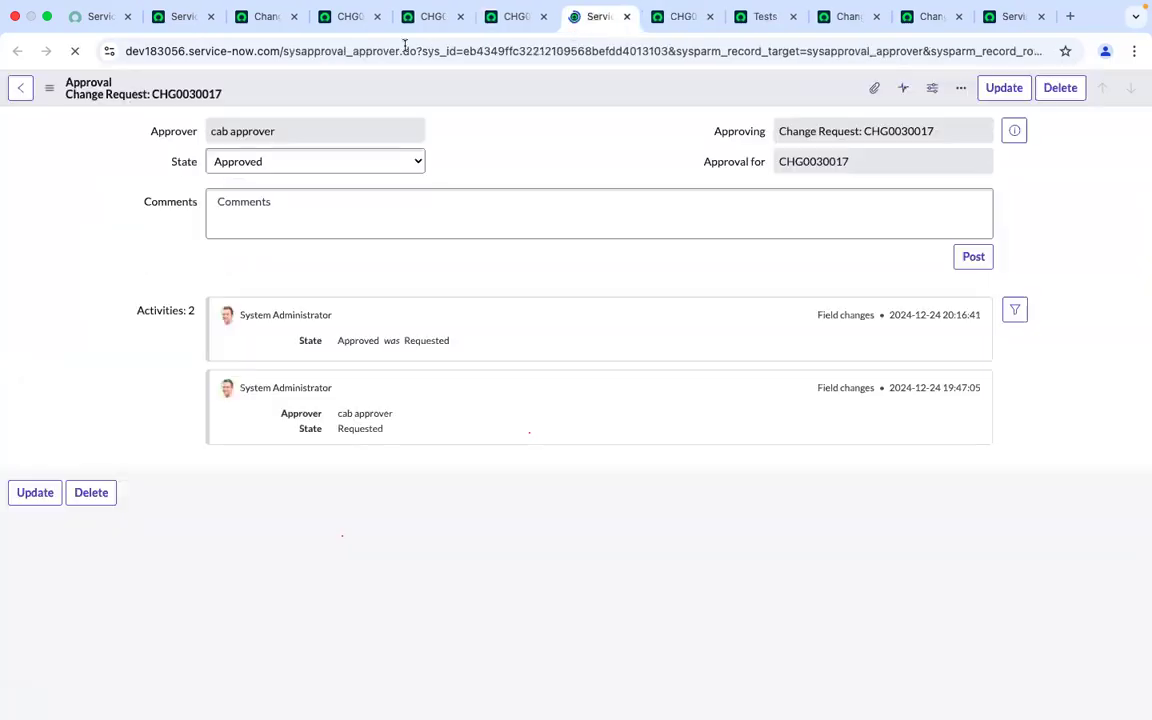
{"action": "double_click", "coordinate": [362, 58]}
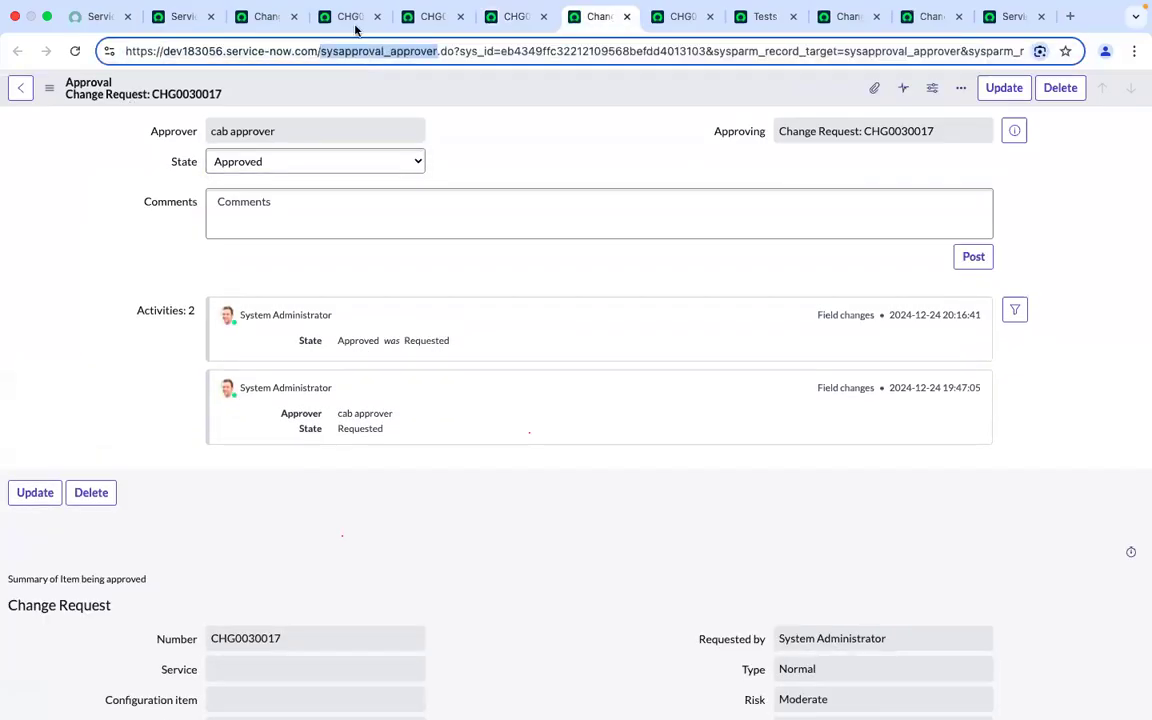
Open the approvals table list by entering sysapproval_approver.LIST in the navigator filter
{"action": "left_click", "coordinate": [180, 16]}
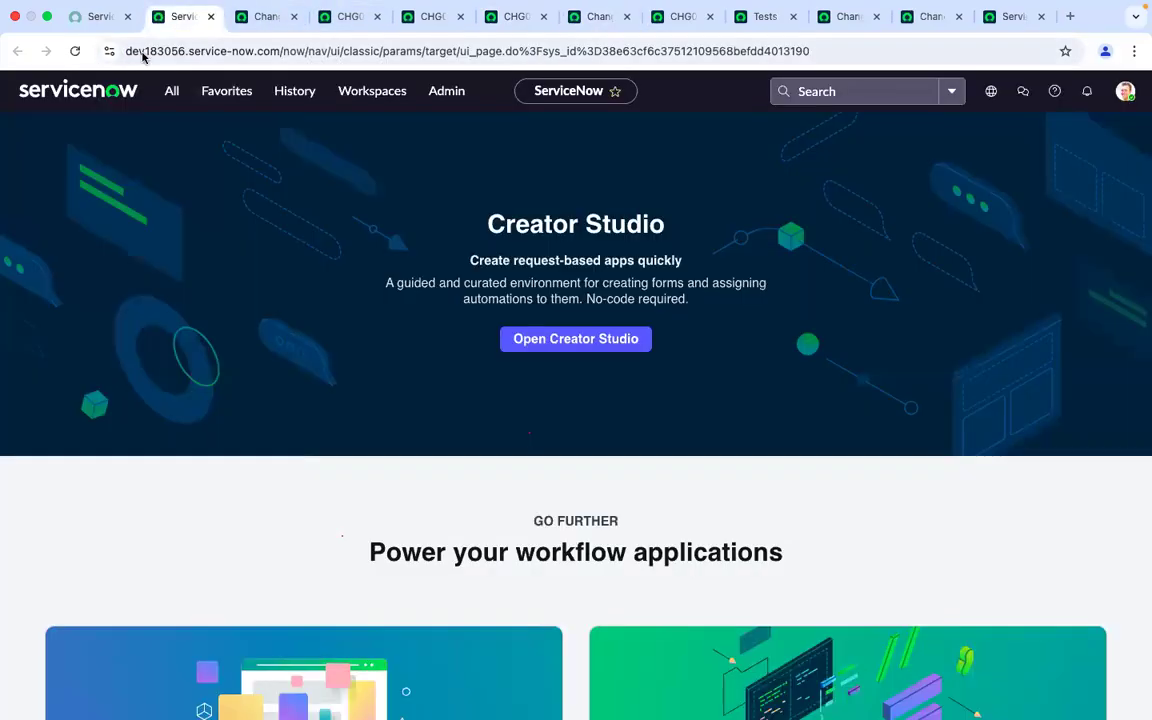
{"action": "left_click", "coordinate": [173, 91]}
{"action": "key", "text": "BackSpace"}
{"action": "key", "text": "BackSpace"}
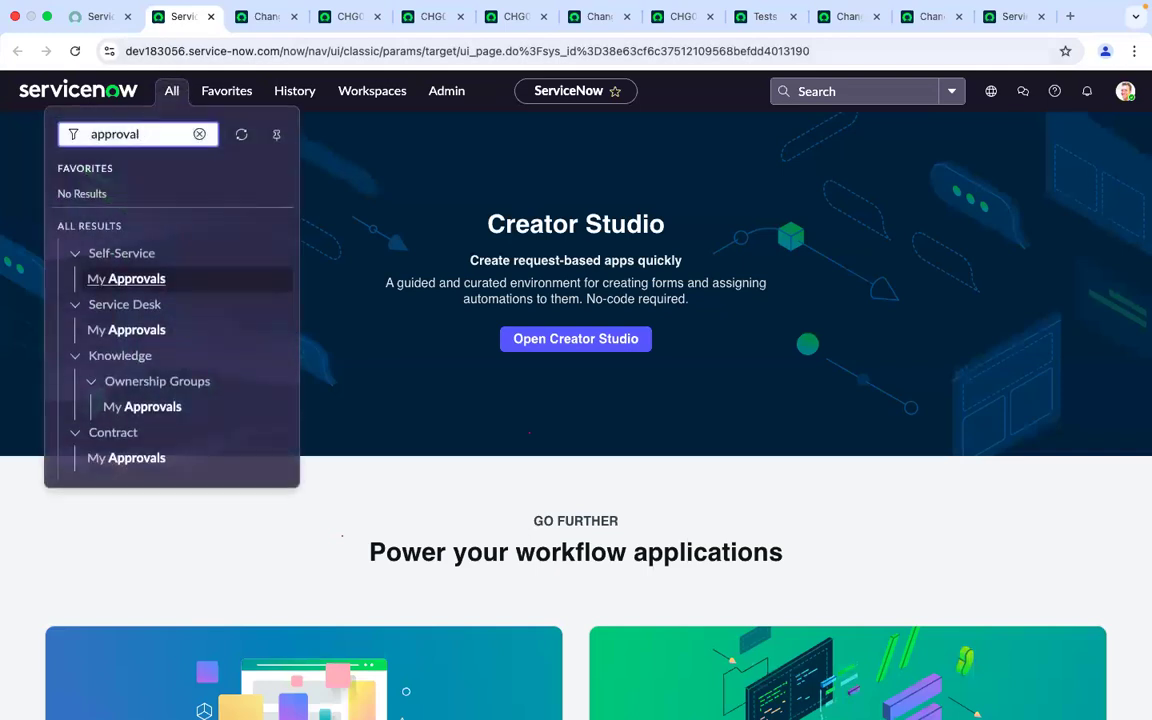
{"action": "key", "text": "BackSpace"}
{"action": "key", "text": "BackSpace"}
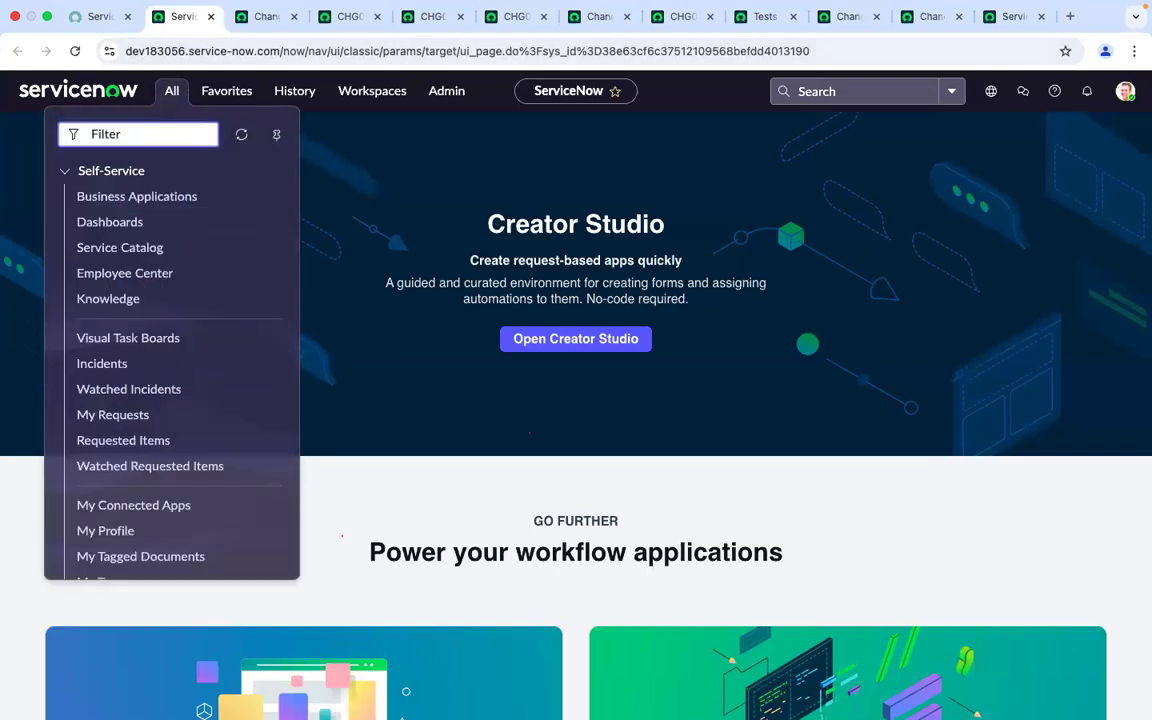
{"action": "type", "text": "sysapproval_approver"}
{"action": "type", "text": ".LIST"}
{"action": "key", "text": "Return"}
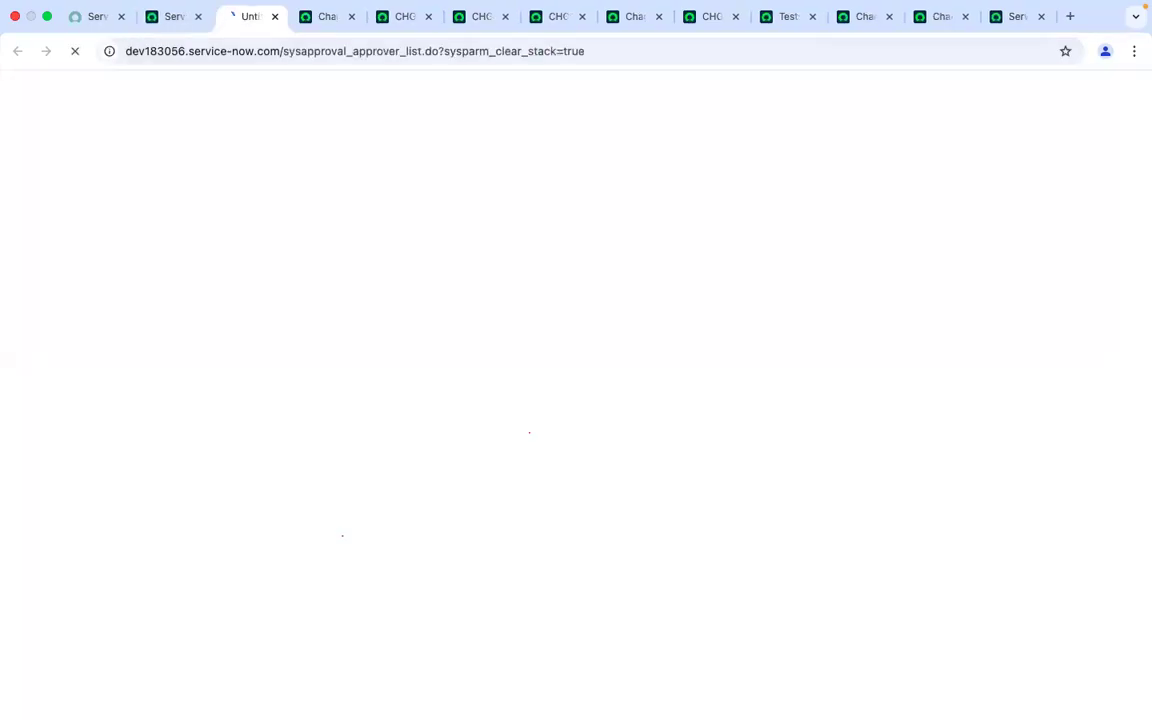
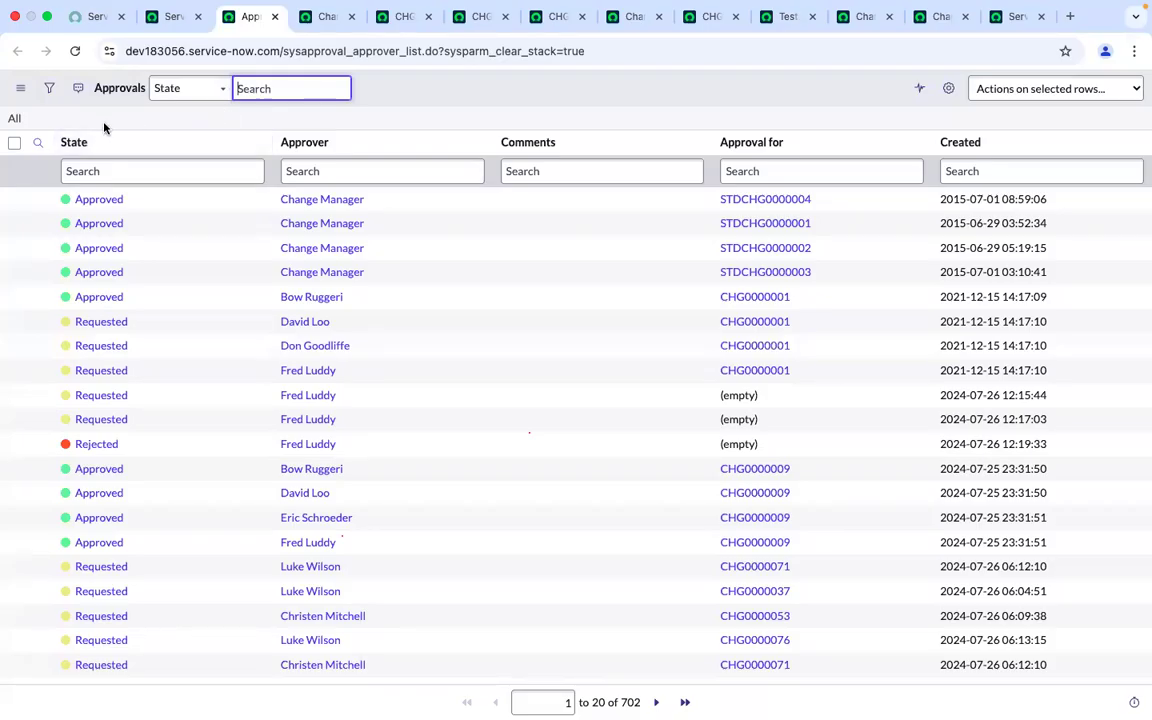
Switch to the Change Demo20 dec 2024 test record and review its list of test steps
{"action": "left_click", "coordinate": [865, 16]}
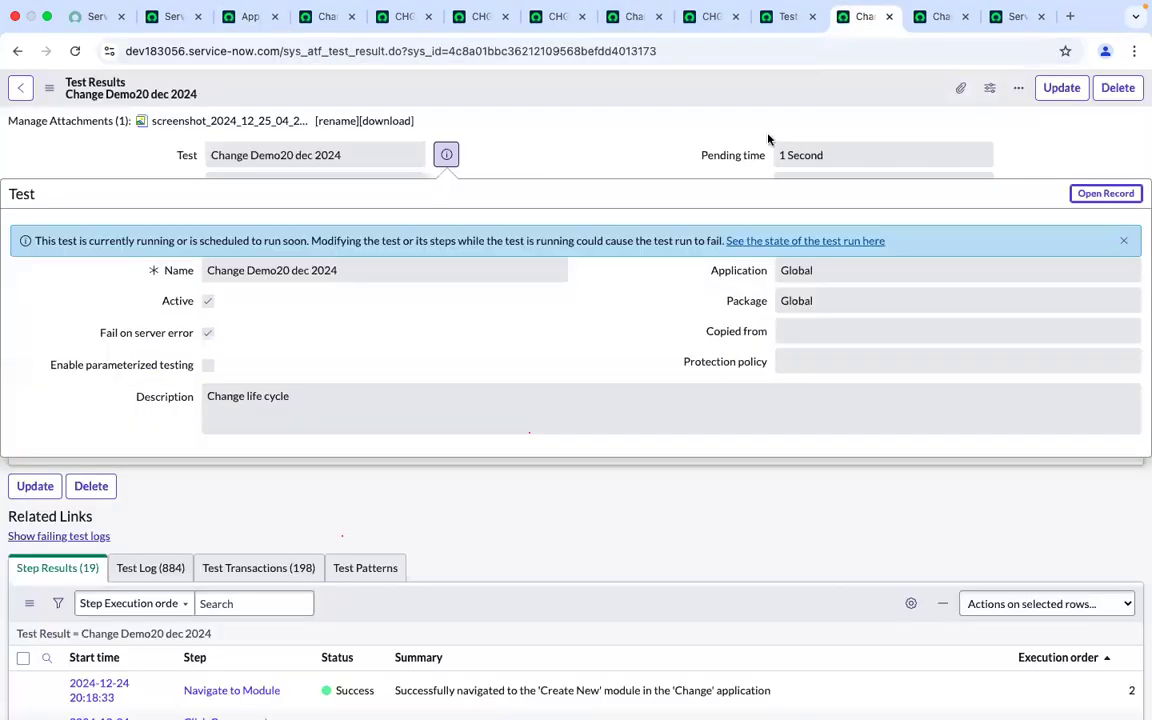
{"action": "left_click", "coordinate": [935, 24]}
{"action": "scroll", "coordinate": [636, 424], "scroll_direction": "down", "scroll_amount": 2}
{"action": "scroll", "coordinate": [636, 424], "scroll_direction": "down", "scroll_amount": 10}
{"action": "scroll", "coordinate": [636, 424], "scroll_direction": "up", "scroll_amount": 12}
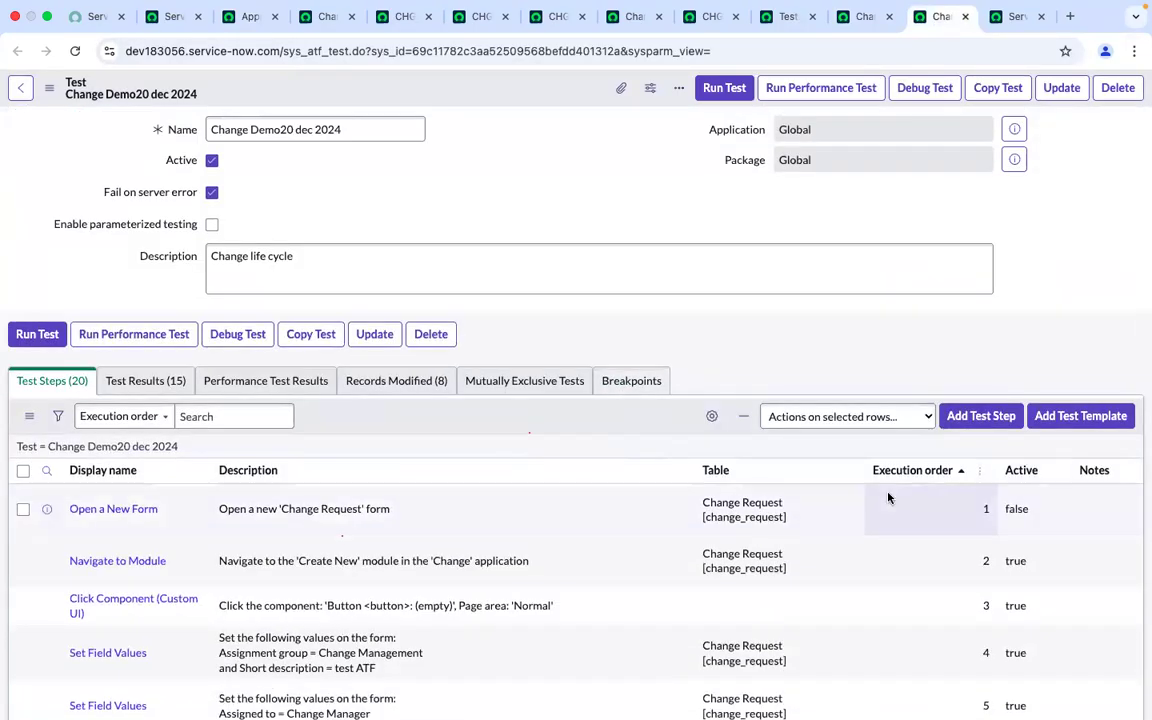
{"action": "scroll", "coordinate": [888, 497], "scroll_direction": "down", "scroll_amount": 7}
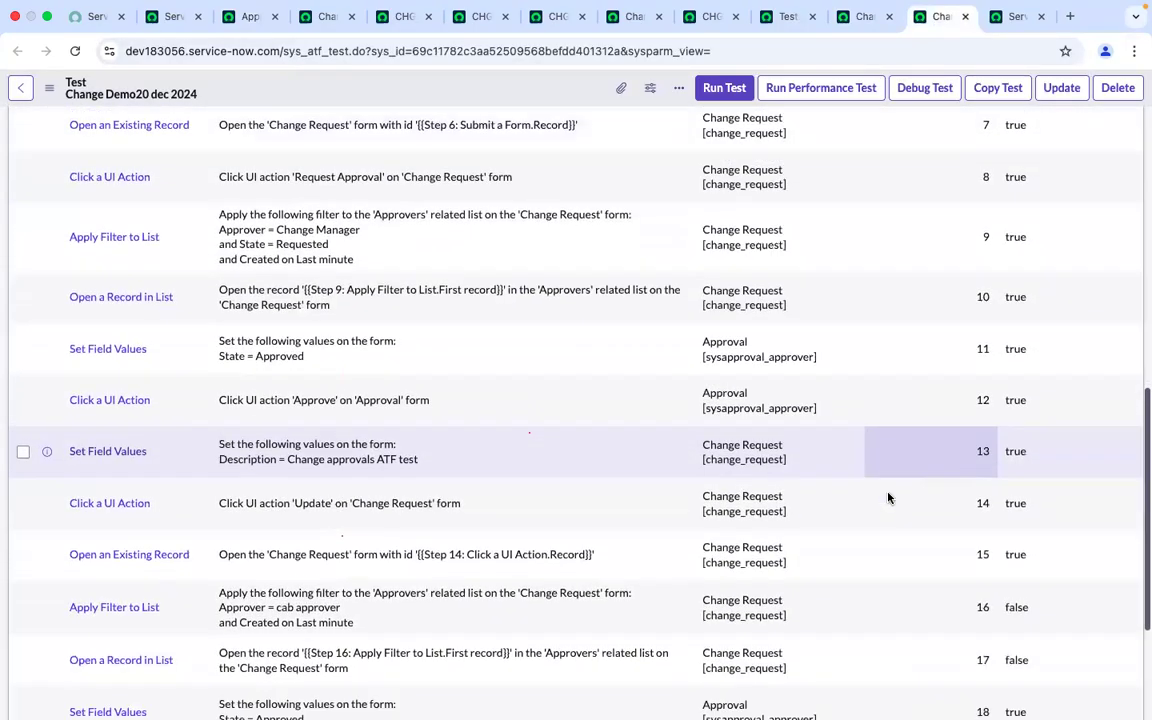
{"action": "scroll", "coordinate": [888, 497], "scroll_direction": "down", "scroll_amount": 1}
{"action": "scroll", "coordinate": [888, 497], "scroll_direction": "up", "scroll_amount": 1}
{"action": "scroll", "coordinate": [888, 497], "scroll_direction": "down", "scroll_amount": 2}
{"action": "scroll", "coordinate": [888, 497], "scroll_direction": "up", "scroll_amount": 15}
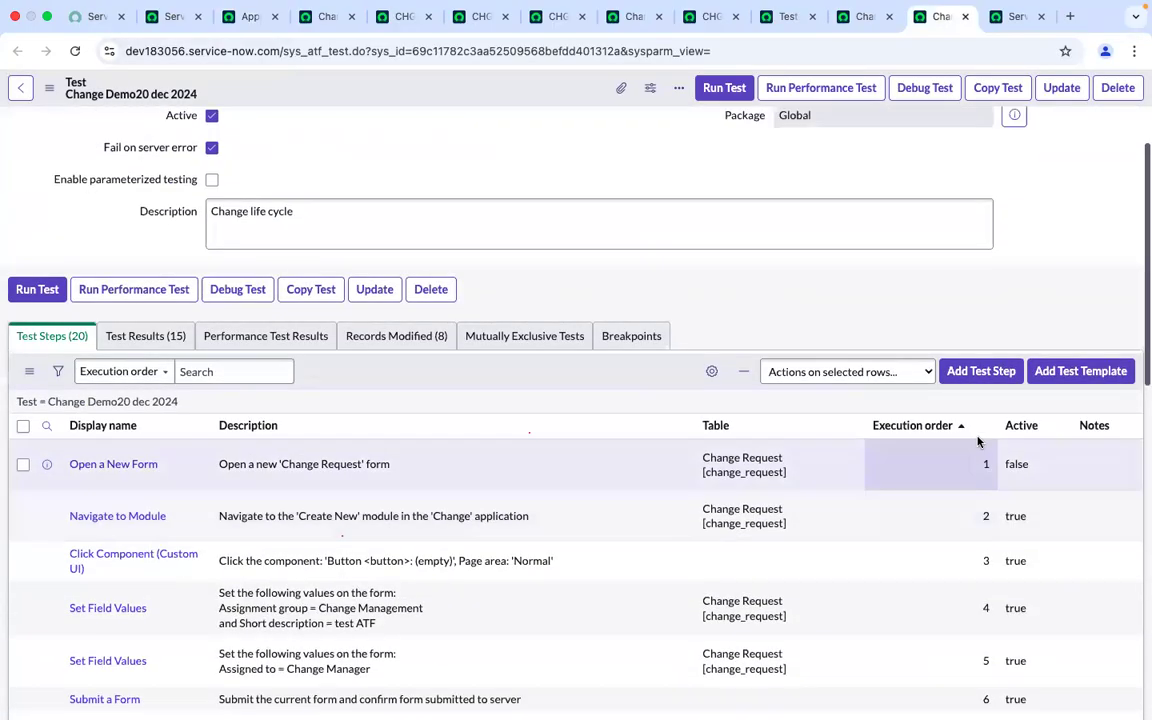
{"action": "left_click", "coordinate": [979, 371]}
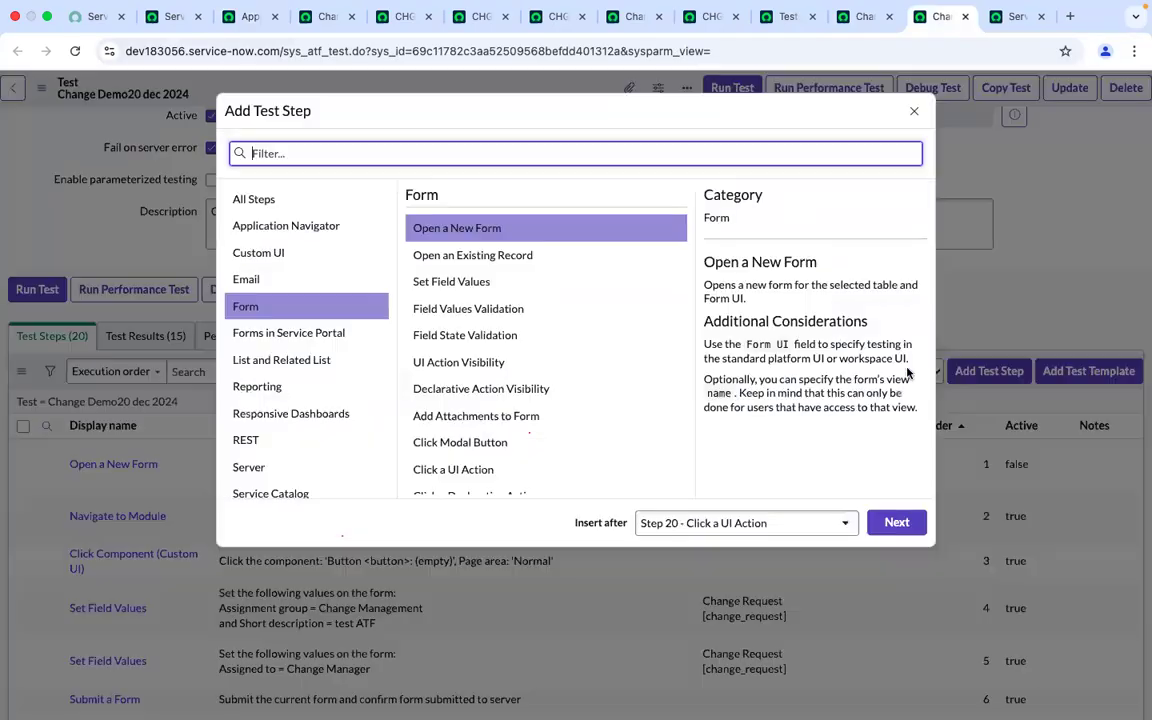
{"action": "left_click", "coordinate": [697, 524]}
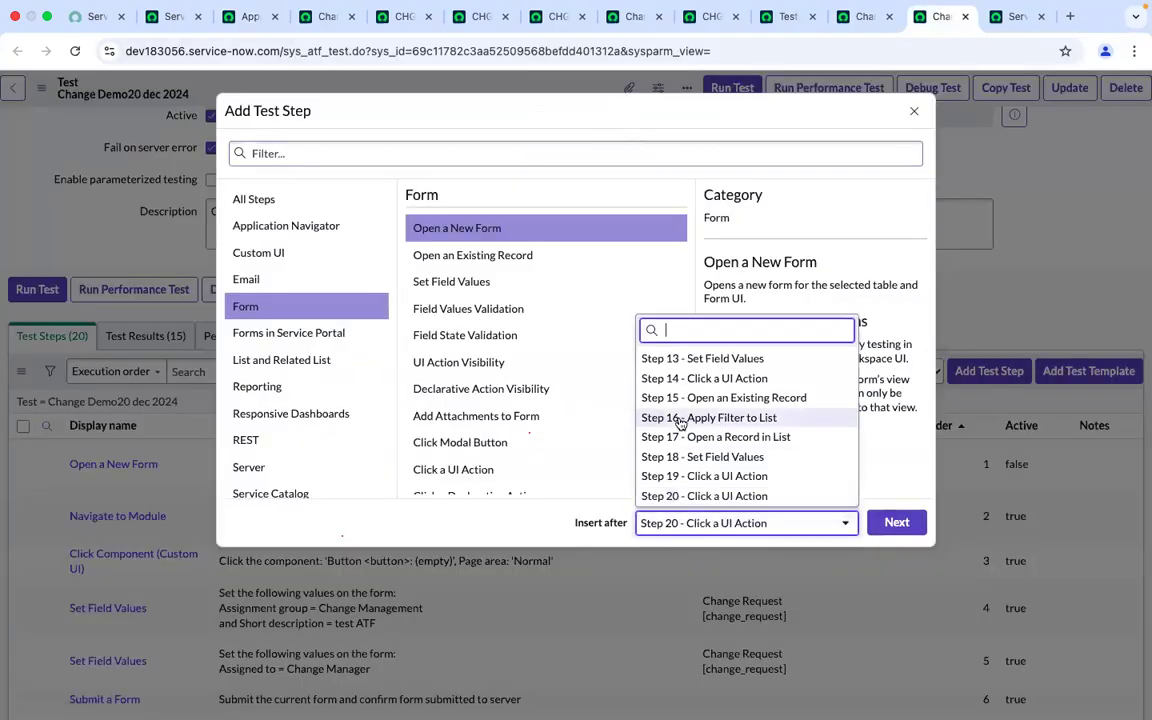
{"action": "left_click", "coordinate": [726, 398]}
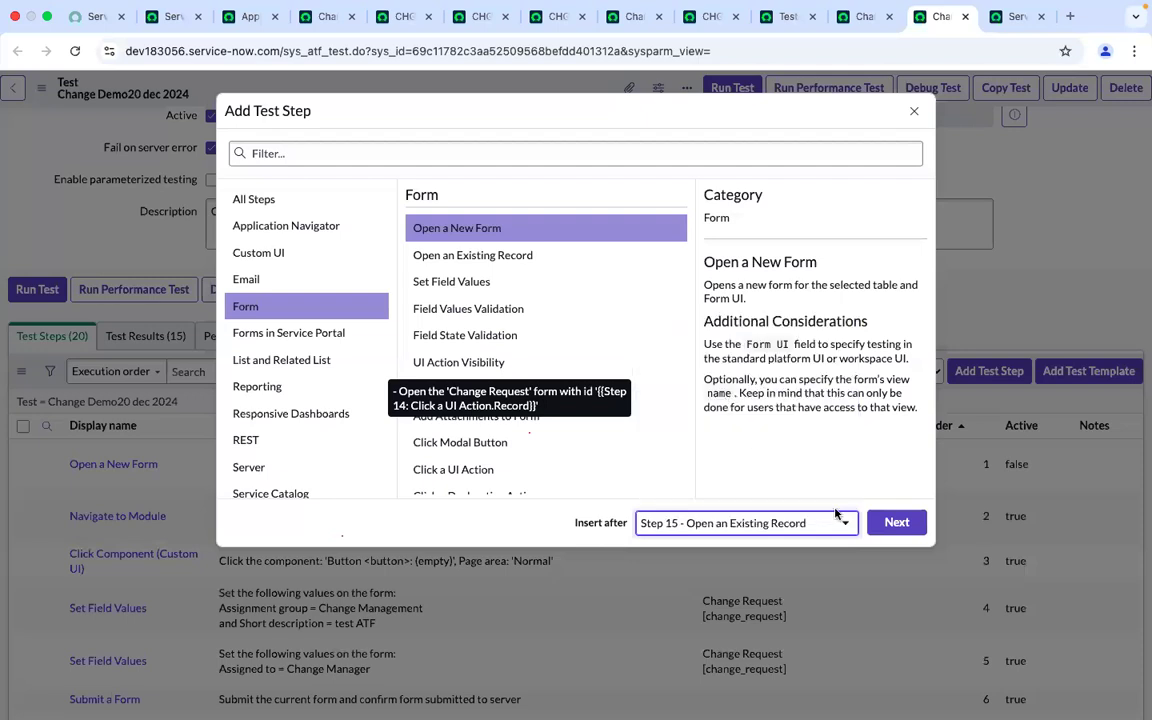
{"action": "left_click", "coordinate": [894, 522]}
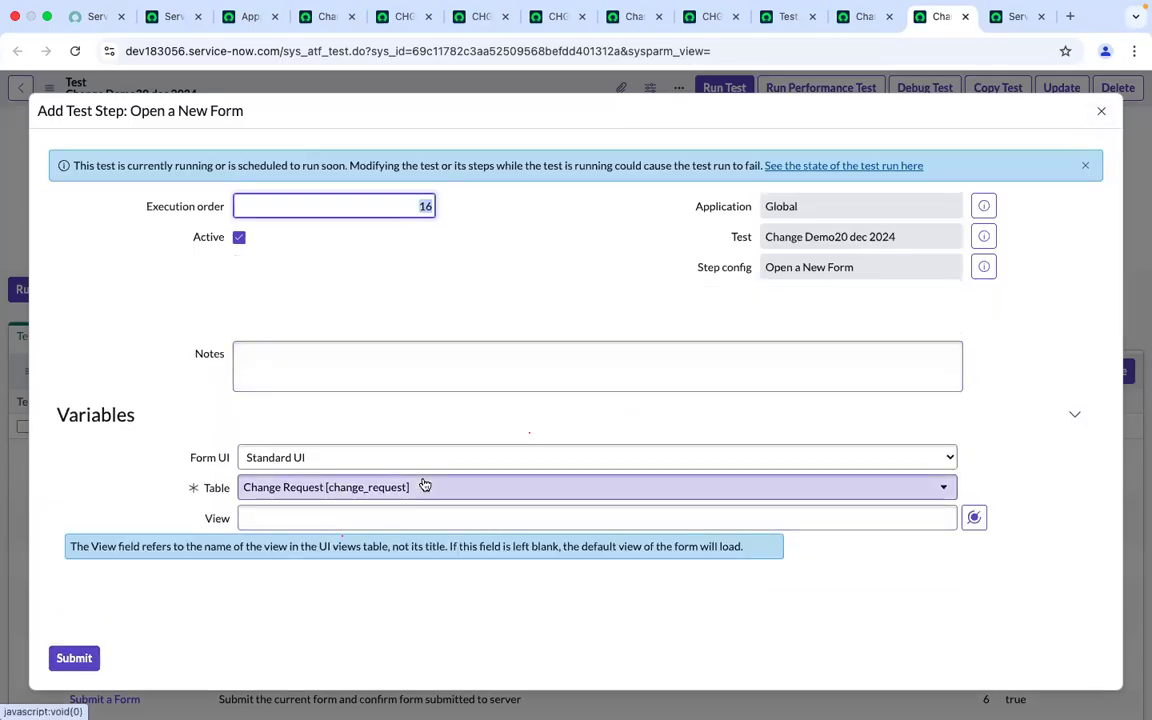
{"action": "left_click", "coordinate": [1102, 114]}
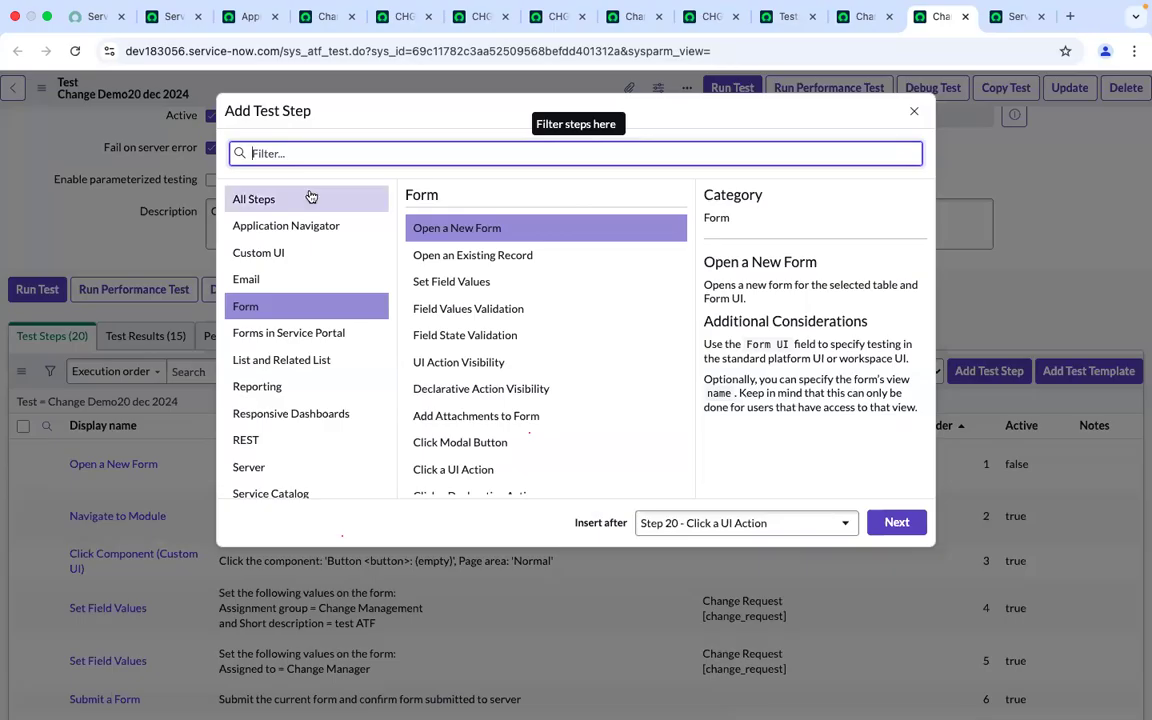
Add a Record Query test step after step 20, using the Approval [sysapproval_approver] table
{"action": "left_click", "coordinate": [308, 198]}
{"action": "left_click", "coordinate": [289, 154]}
{"action": "left_click", "coordinate": [289, 154]}
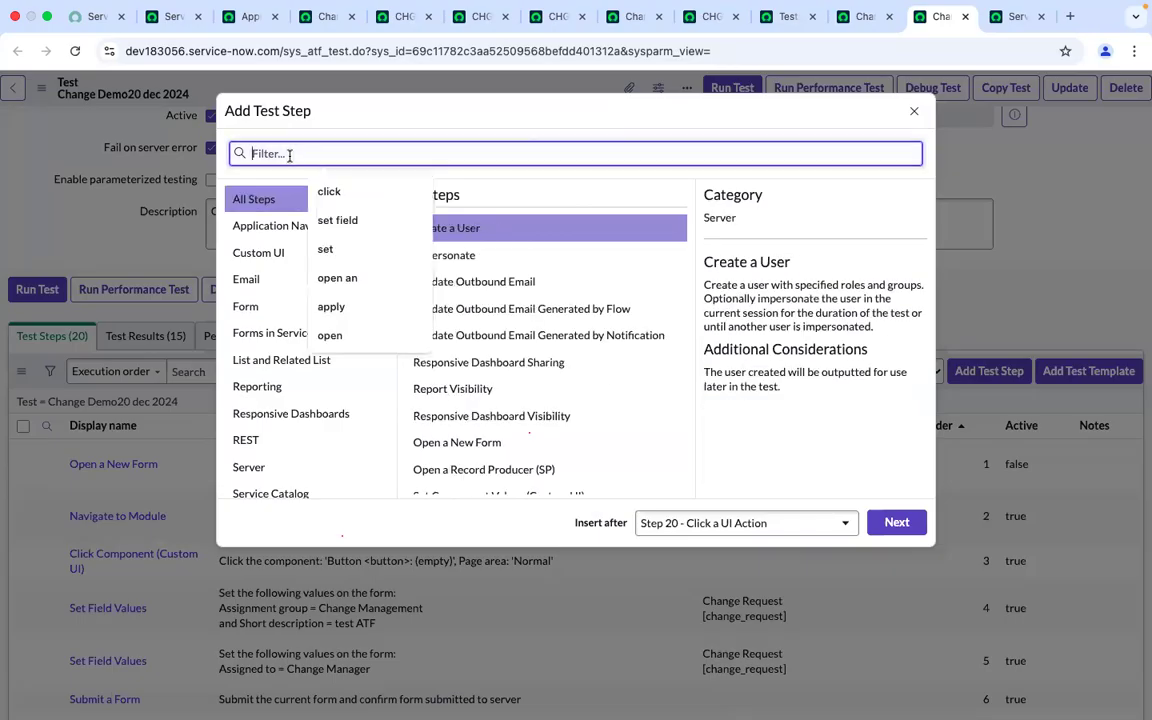
{"action": "type", "text": "record"}
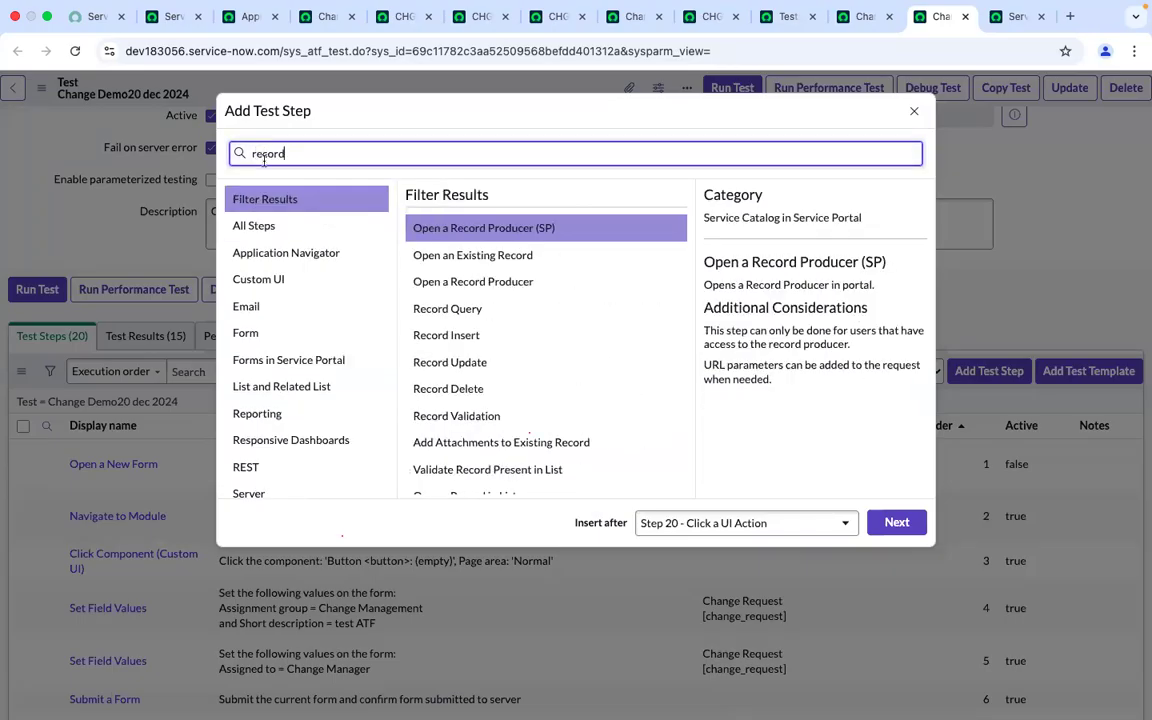
{"action": "left_click", "coordinate": [459, 314]}
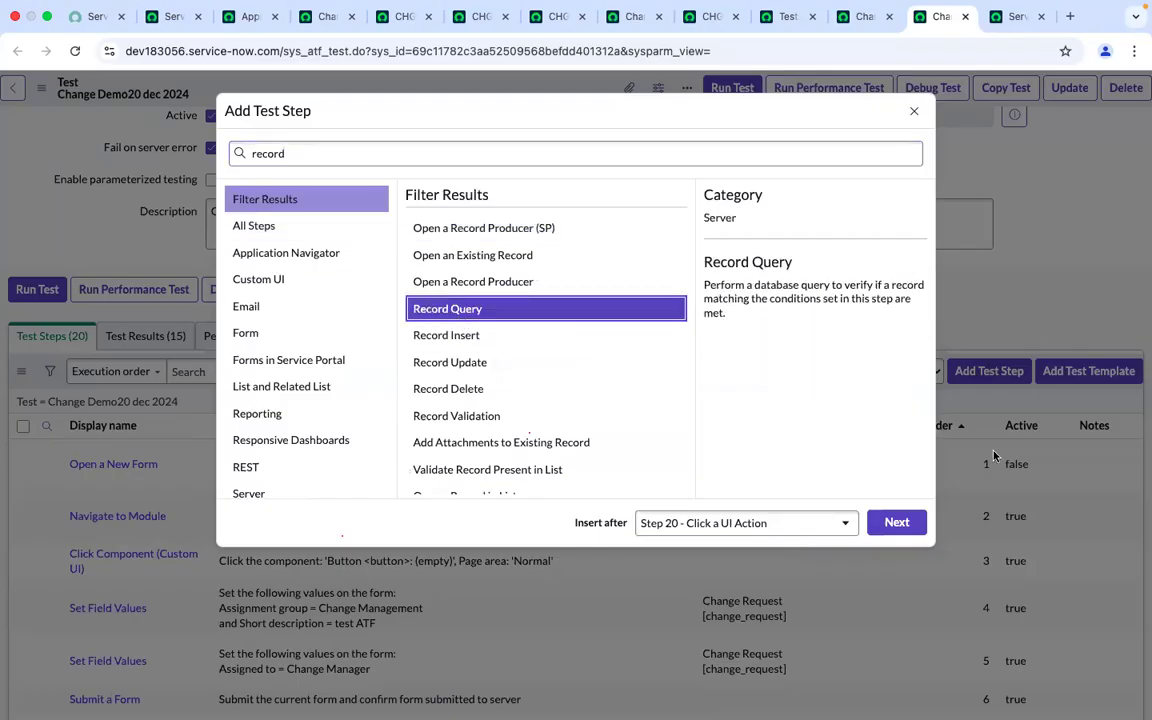
{"action": "left_click", "coordinate": [897, 522]}
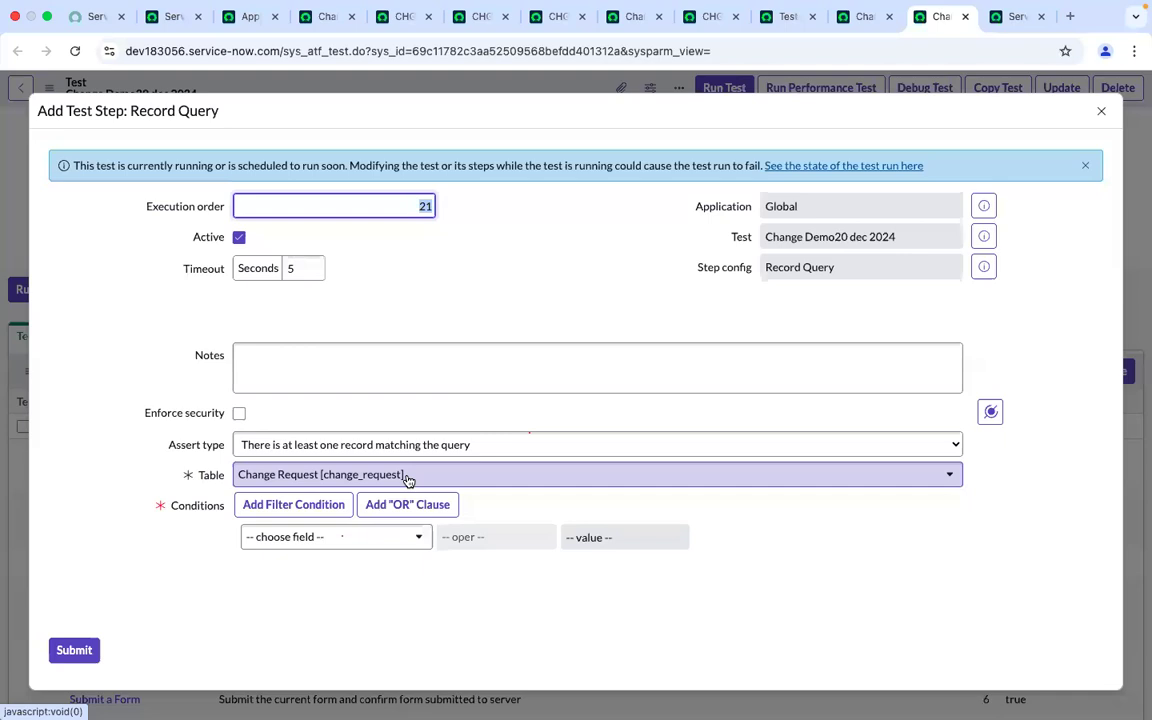
{"action": "left_click", "coordinate": [408, 477]}
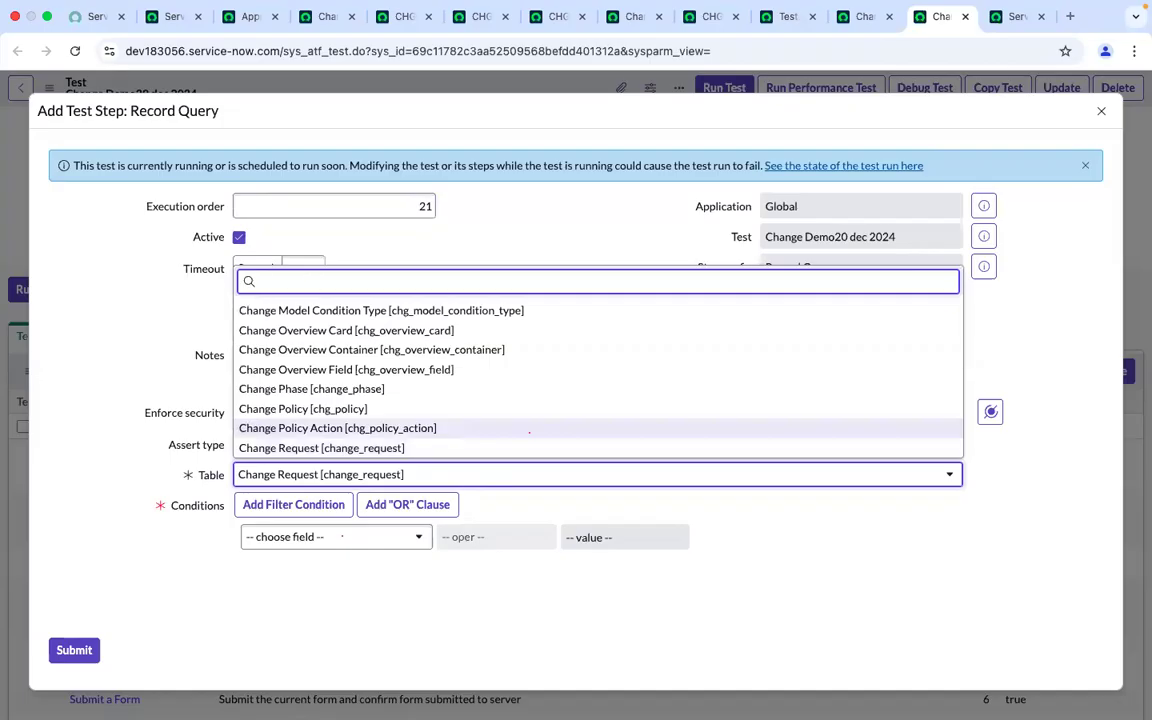
{"action": "type", "text": "sysapp"}
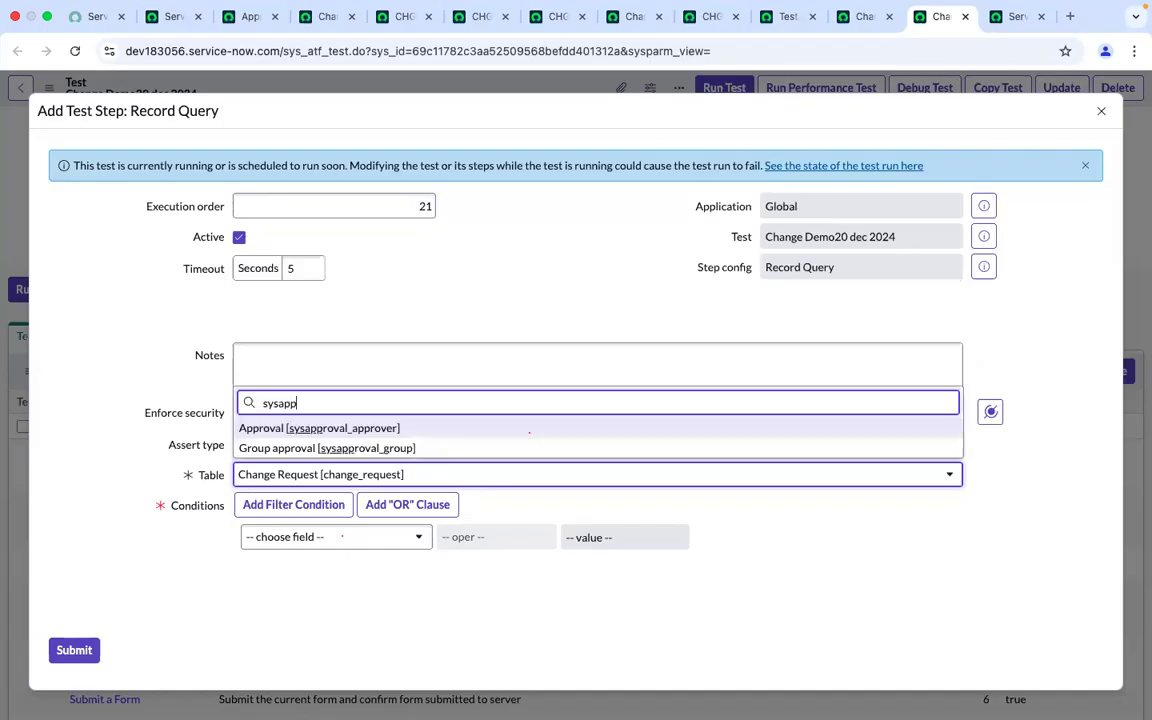
{"action": "left_click", "coordinate": [333, 429]}
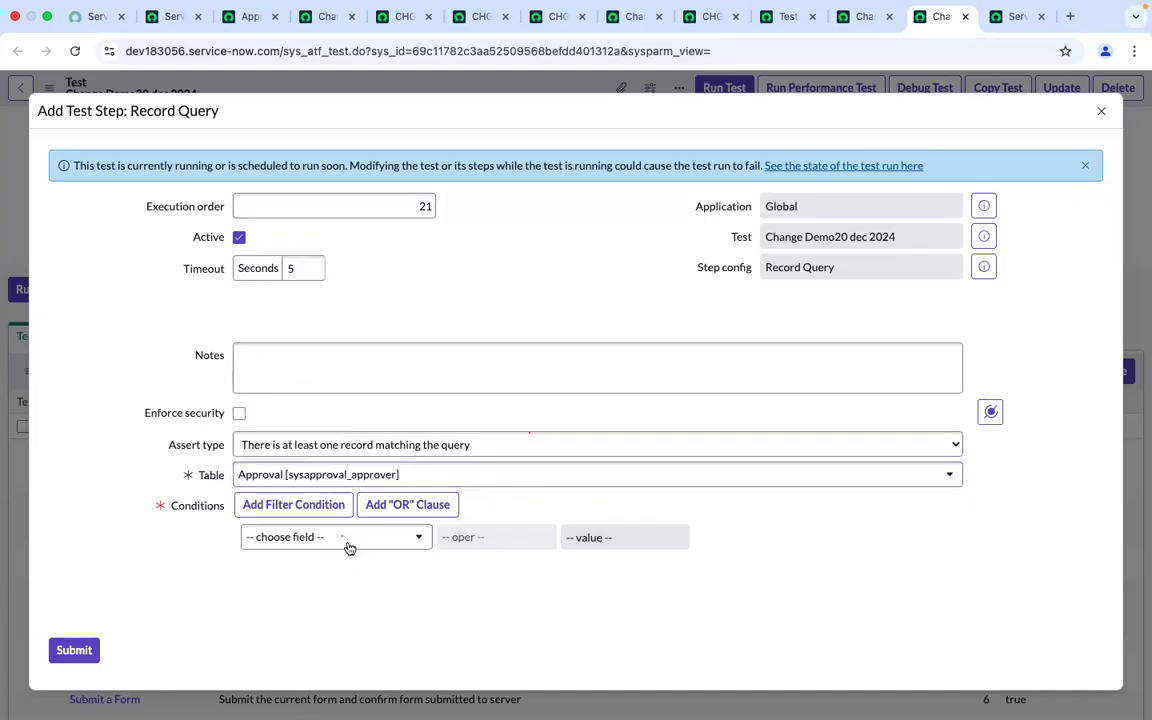
Add a query condition Approver is cab approver, picking the user from the lookup list
{"action": "left_click", "coordinate": [347, 544]}
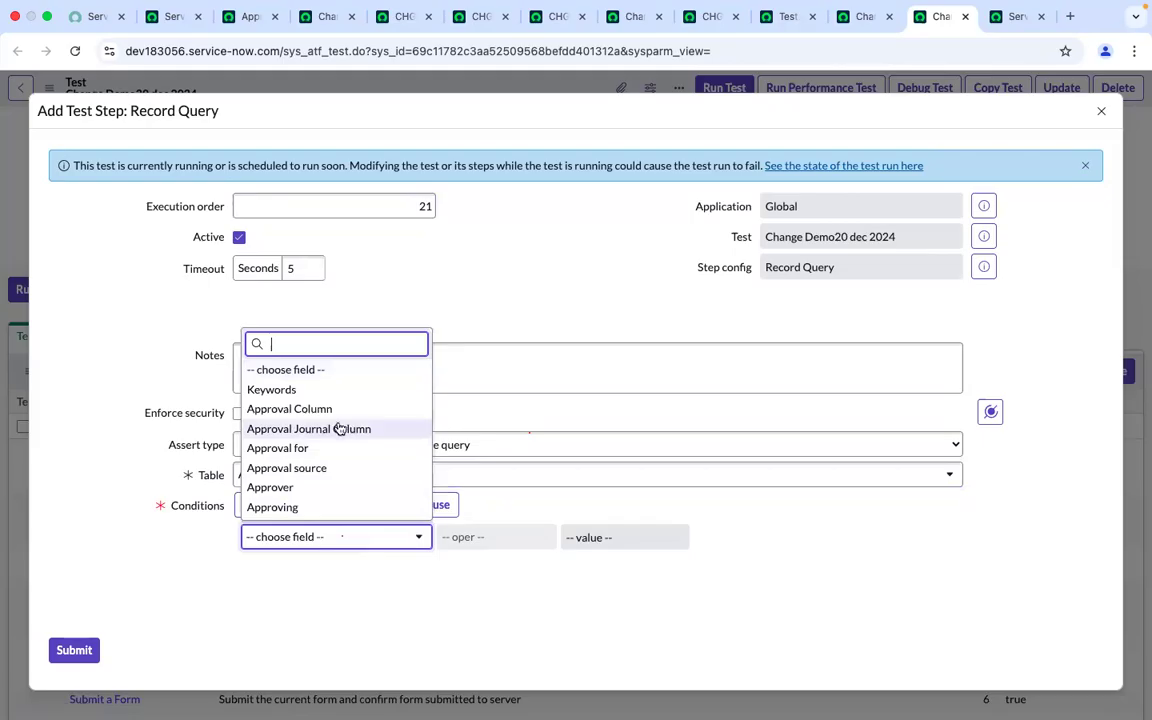
{"action": "left_click", "coordinate": [296, 488]}
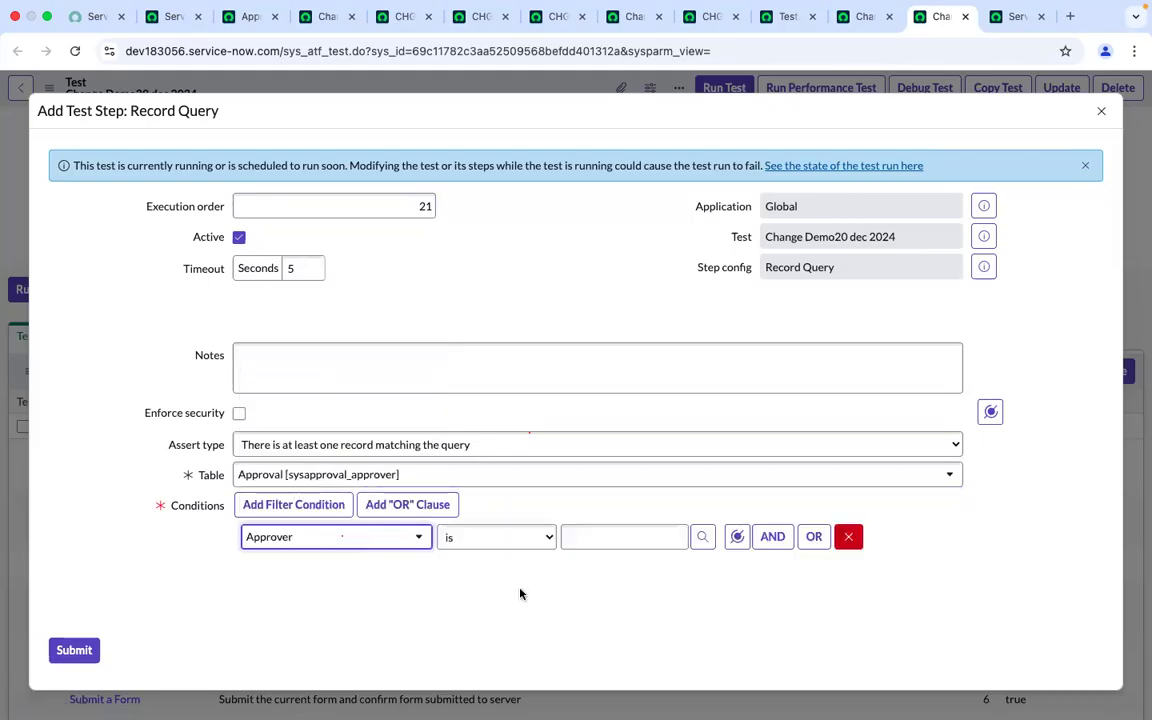
{"action": "left_click", "coordinate": [703, 540]}
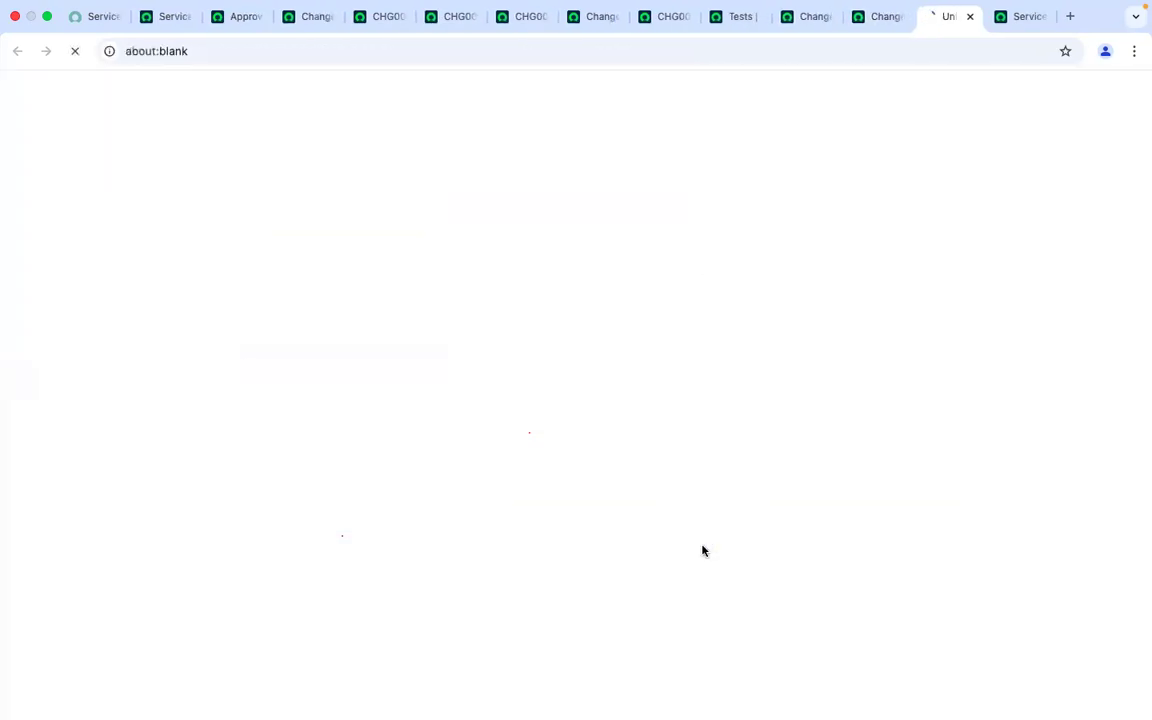
{"action": "left_click", "coordinate": [157, 172]}
{"action": "type", "text": "cab"}
{"action": "key", "text": "Return"}
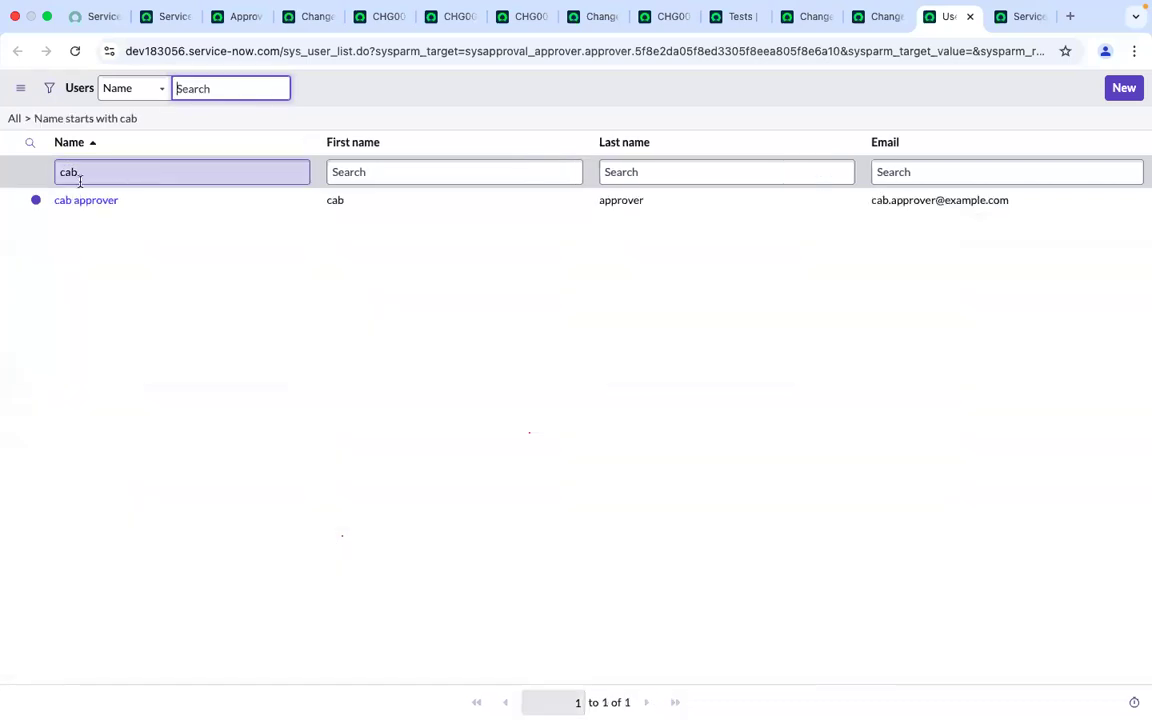
{"action": "left_click", "coordinate": [76, 202]}
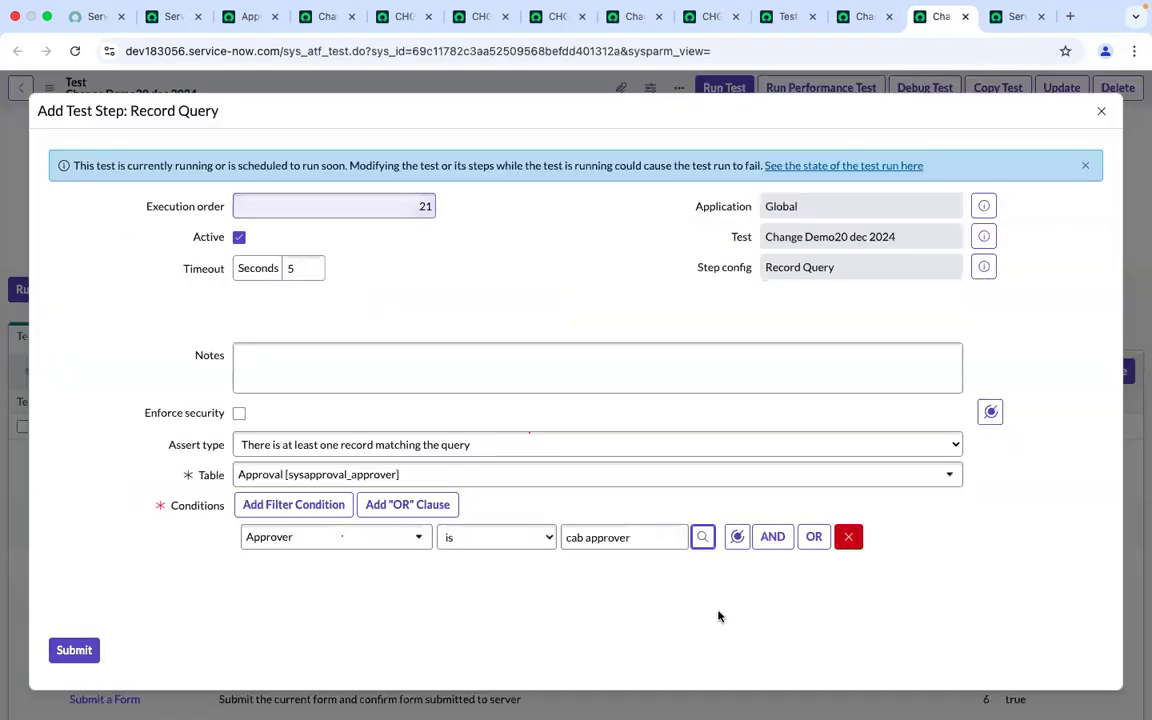
Add a second AND condition Created on Last minute and submit the Record Query step
{"action": "left_click", "coordinate": [773, 542]}
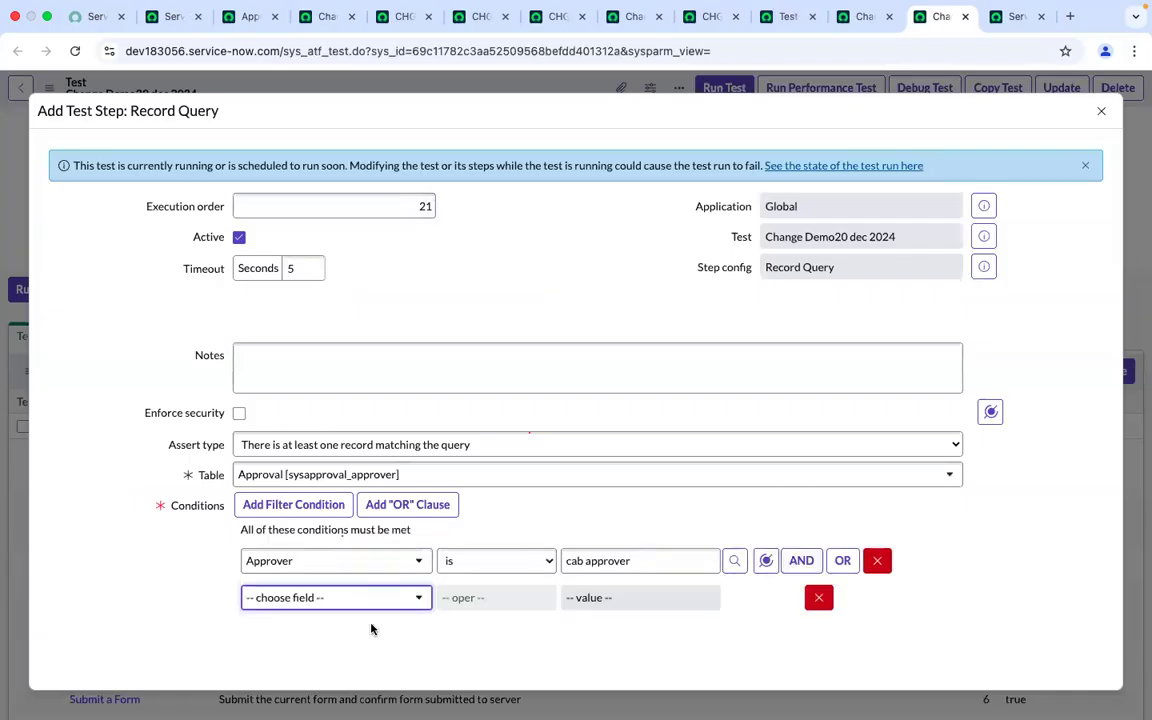
{"action": "left_click", "coordinate": [342, 603]}
{"action": "type", "text": "created"}
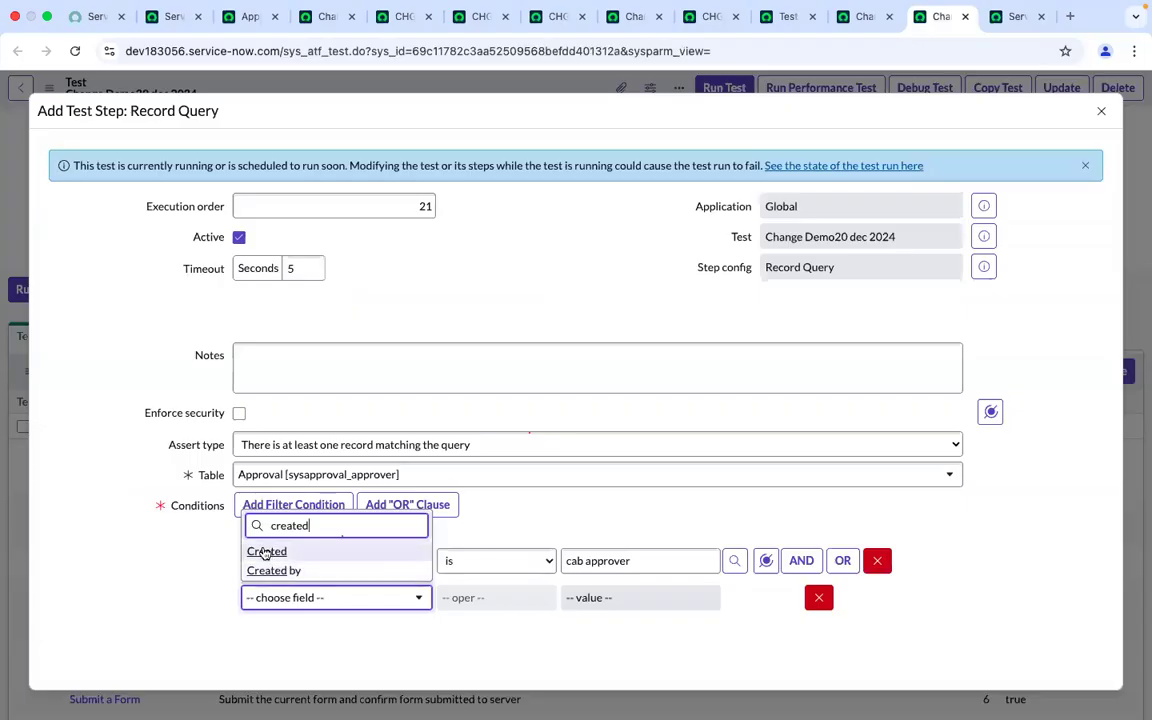
{"action": "left_click", "coordinate": [318, 553]}
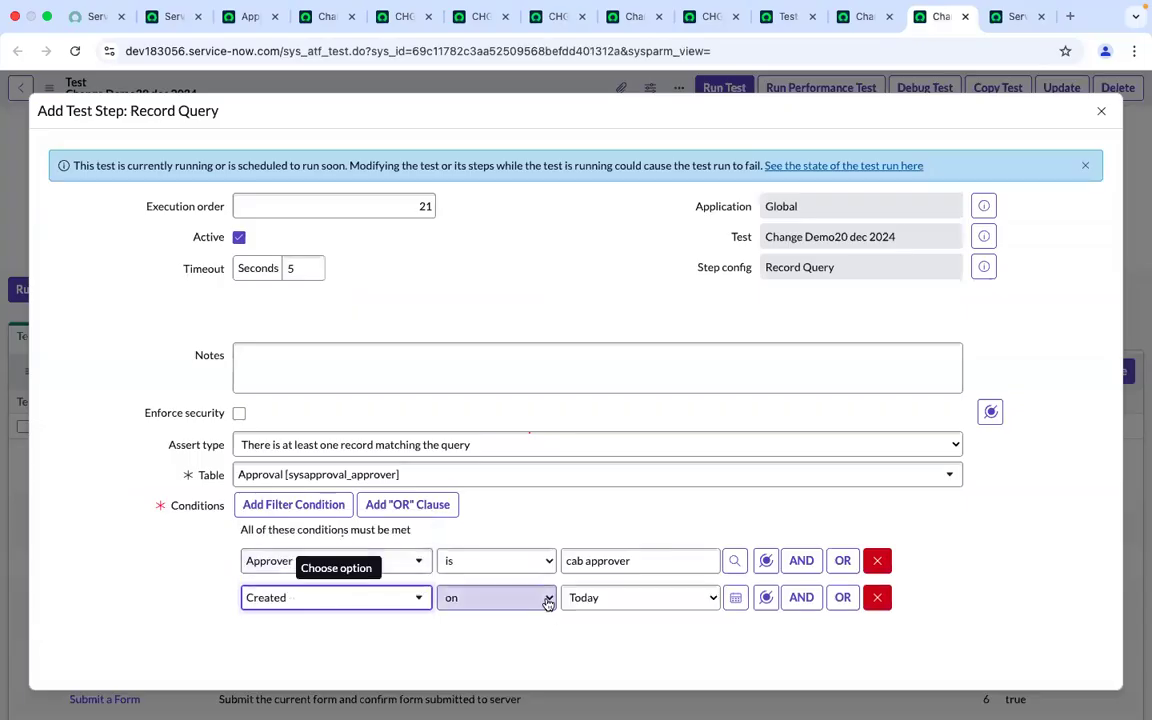
{"action": "left_click", "coordinate": [657, 597]}
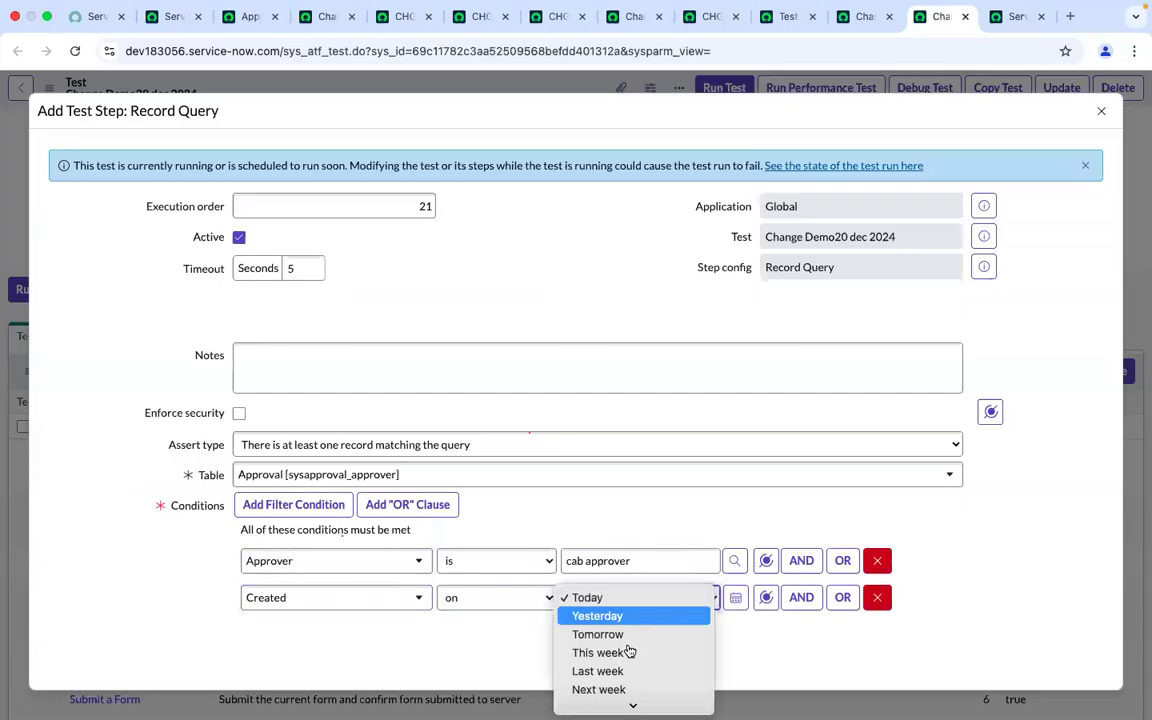
{"action": "scroll", "coordinate": [629, 652], "scroll_direction": "down", "scroll_amount": 5}
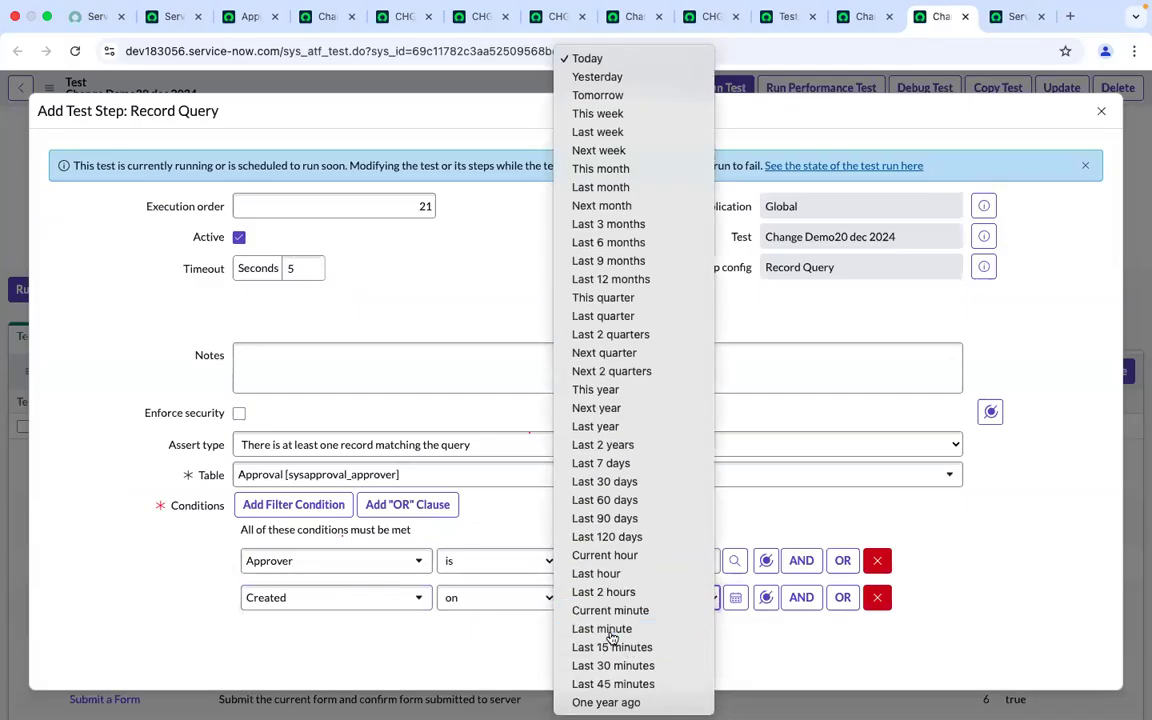
{"action": "left_click", "coordinate": [611, 630]}
{"action": "scroll", "coordinate": [437, 630], "scroll_direction": "down", "scroll_amount": 2}
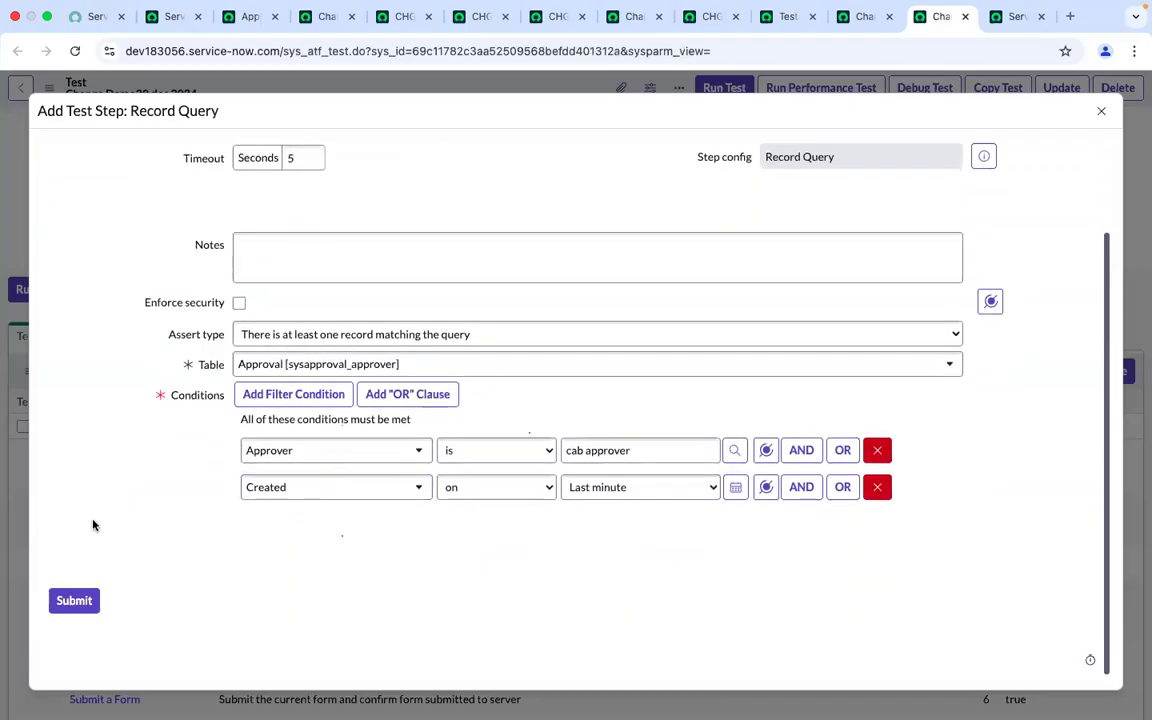
{"action": "left_click", "coordinate": [74, 602]}
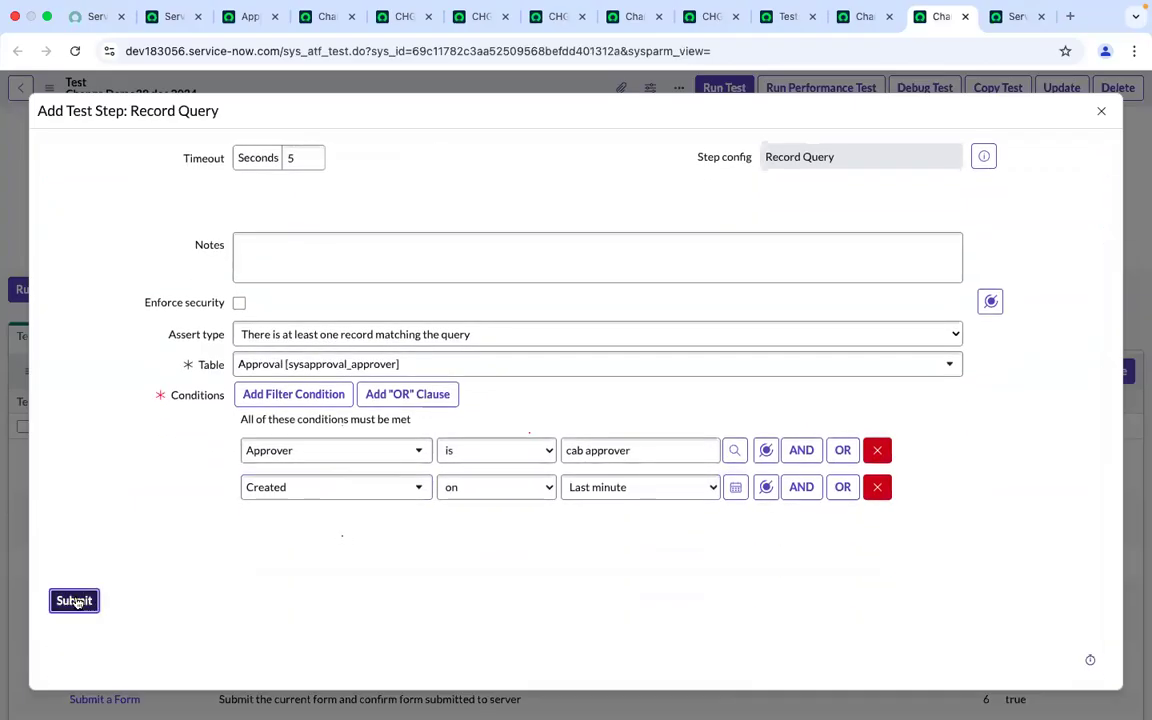
{"action": "scroll", "coordinate": [579, 598], "scroll_direction": "down", "scroll_amount": 10}
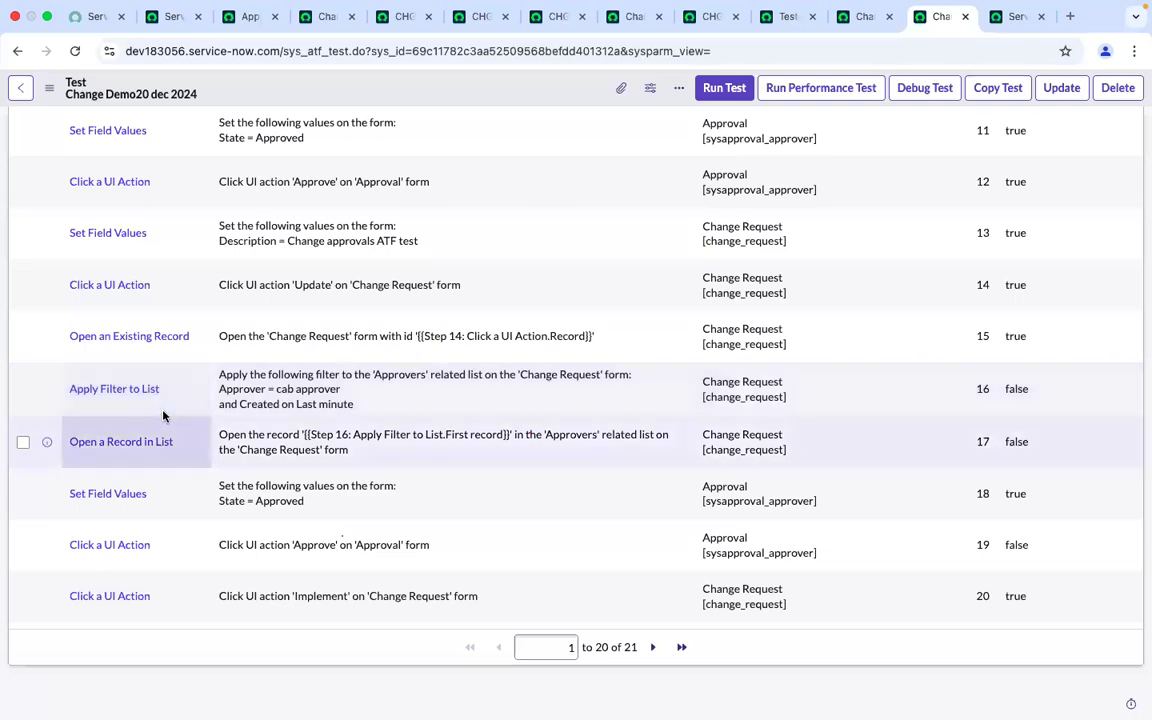
Filter the test steps list to display names starting with record
{"action": "scroll", "coordinate": [172, 414], "scroll_direction": "up", "scroll_amount": 1}
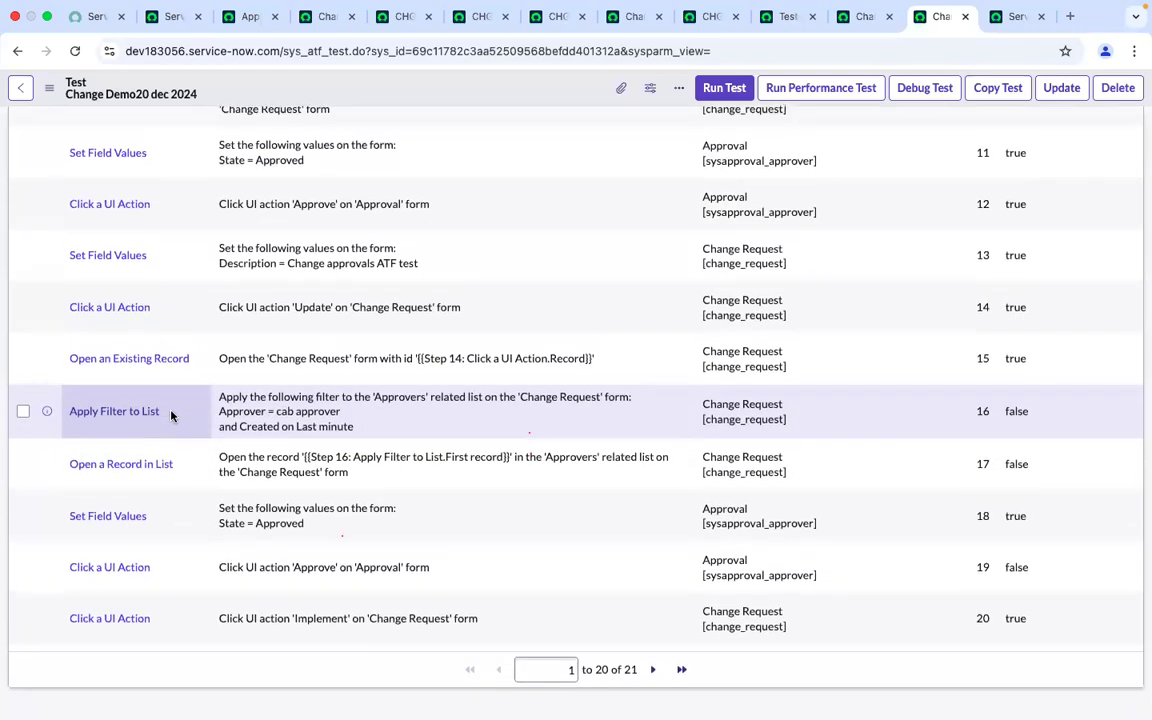
{"action": "scroll", "coordinate": [172, 414], "scroll_direction": "up", "scroll_amount": 2}
{"action": "left_click", "coordinate": [75, 51]}
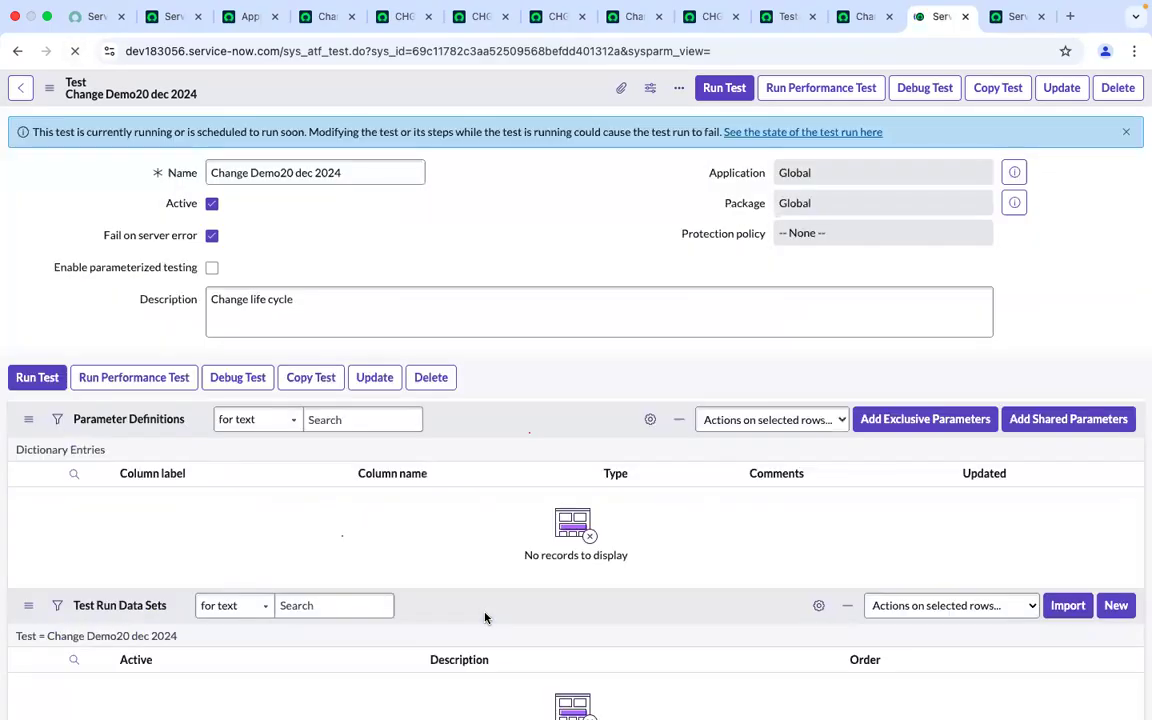
{"action": "scroll", "coordinate": [485, 617], "scroll_direction": "down", "scroll_amount": 5}
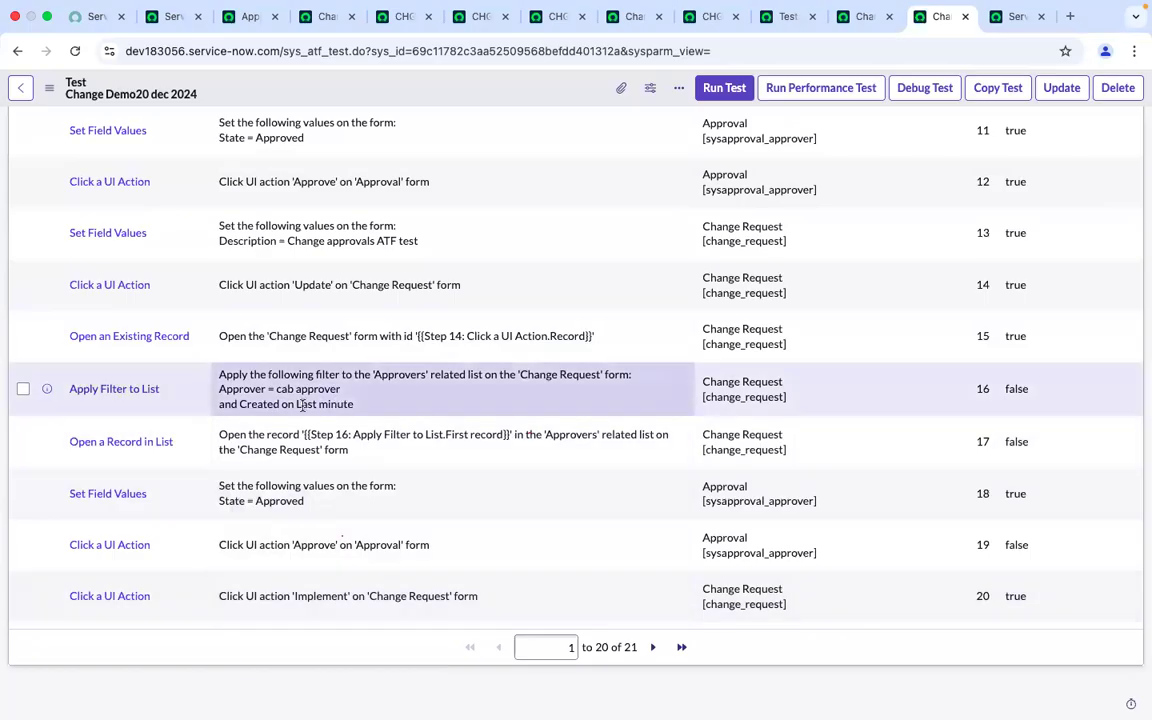
{"action": "scroll", "coordinate": [303, 405], "scroll_direction": "up", "scroll_amount": 3}
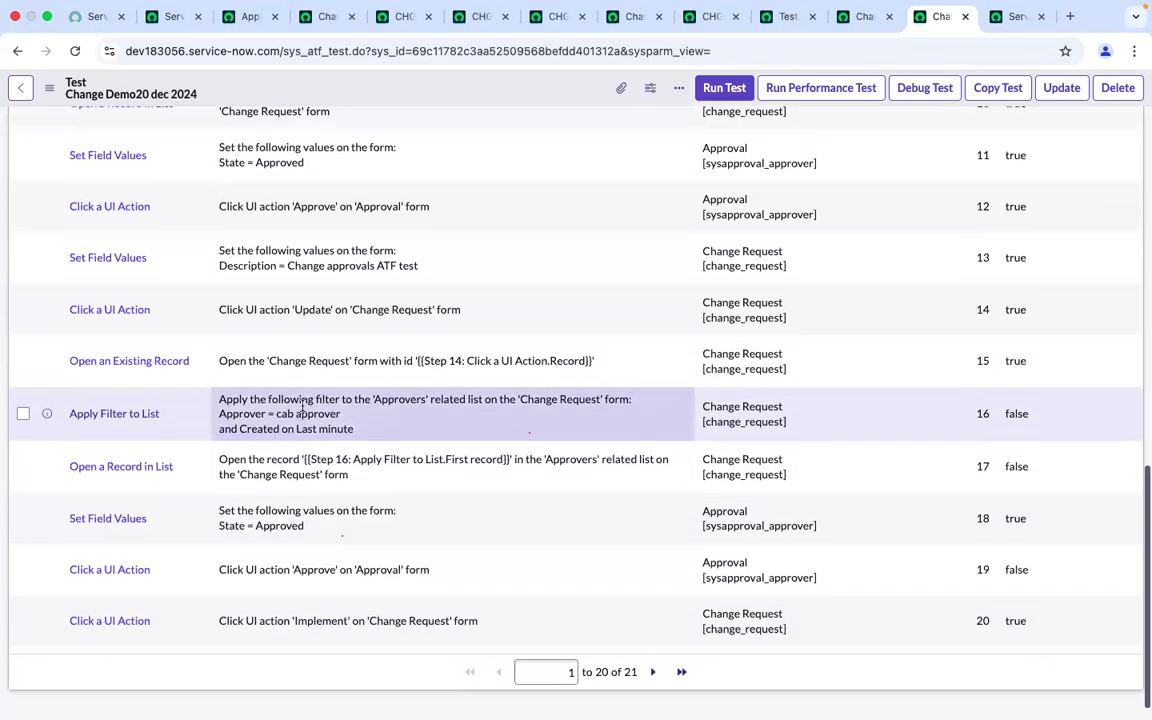
{"action": "scroll", "coordinate": [303, 410], "scroll_direction": "up", "scroll_amount": 10}
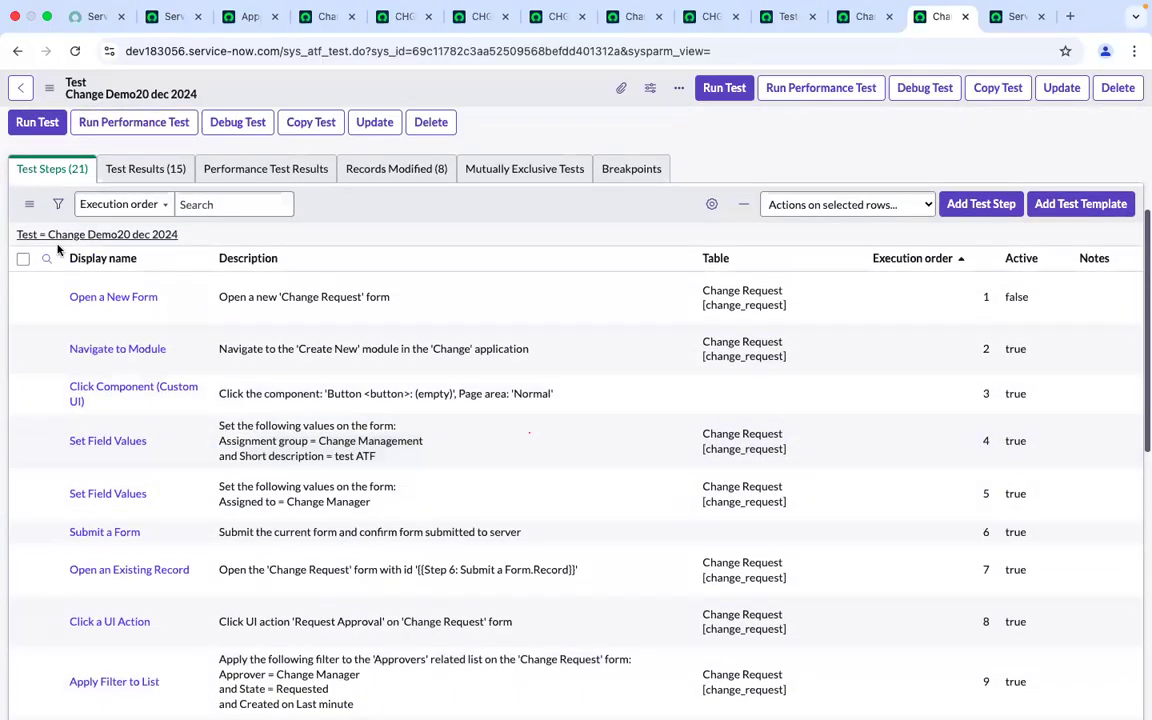
{"action": "left_click", "coordinate": [47, 258]}
{"action": "left_click", "coordinate": [94, 287]}
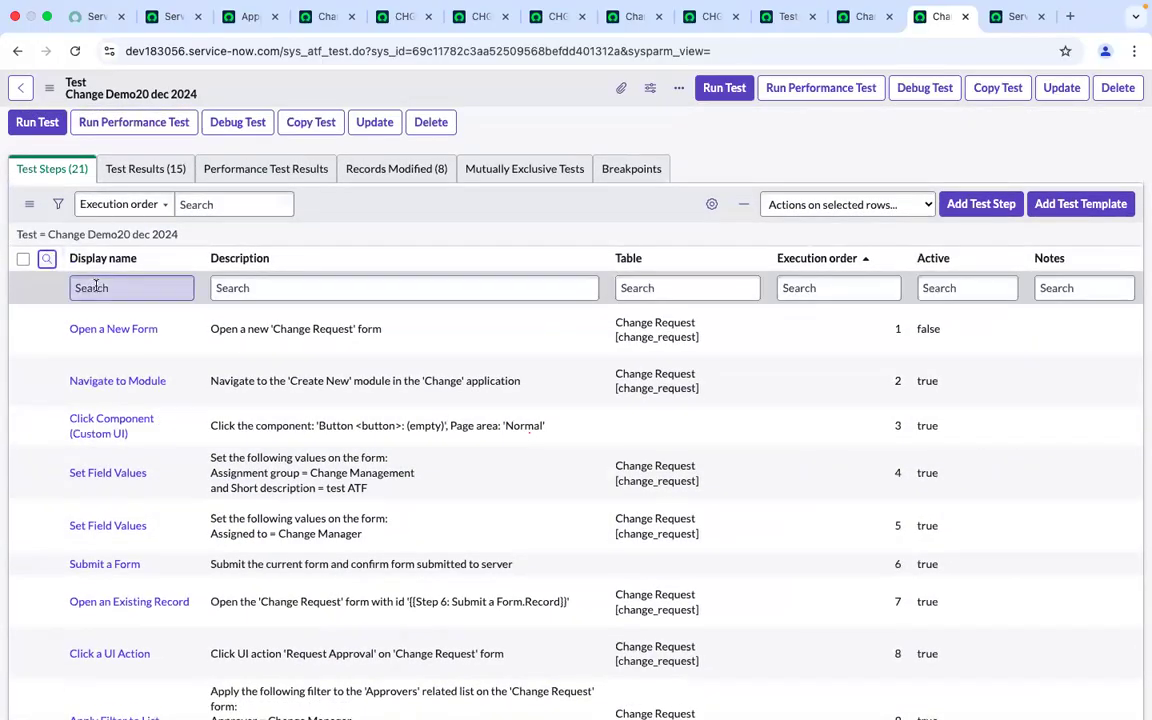
{"action": "type", "text": "rec"}
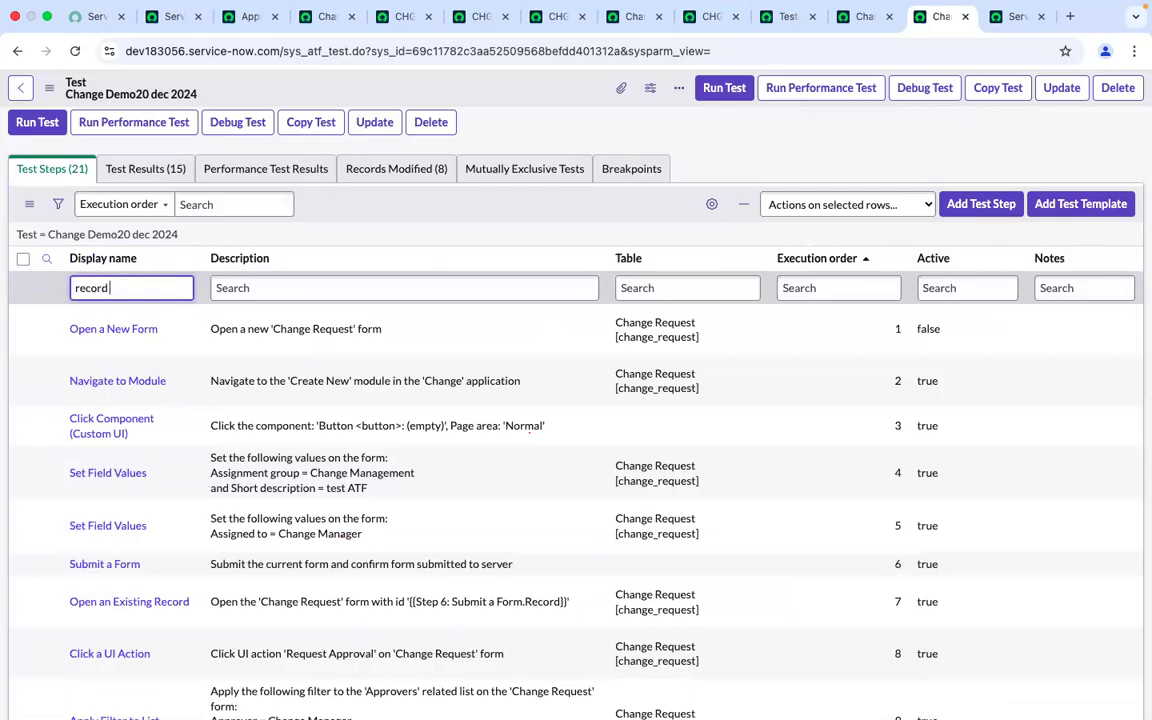
{"action": "type", "text": "ord"}
{"action": "key", "text": "Return"}
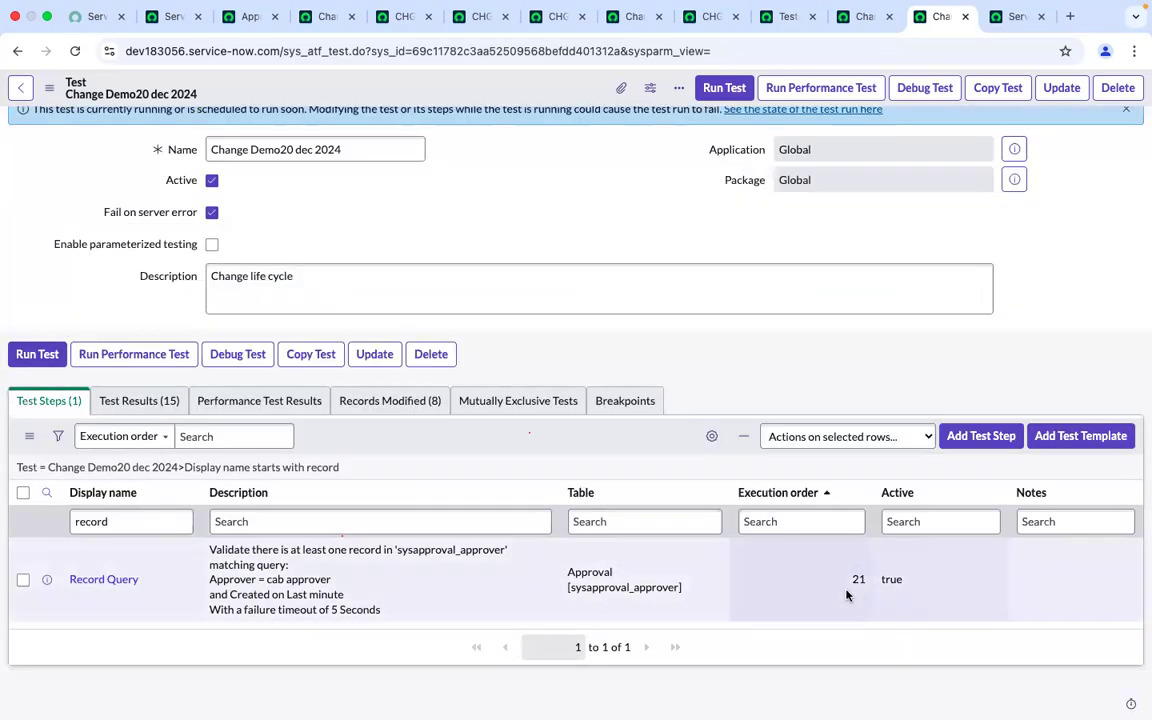
Set the Record Query step's execution order to 16, then clear the display name filter
{"action": "left_click", "coordinate": [845, 590]}
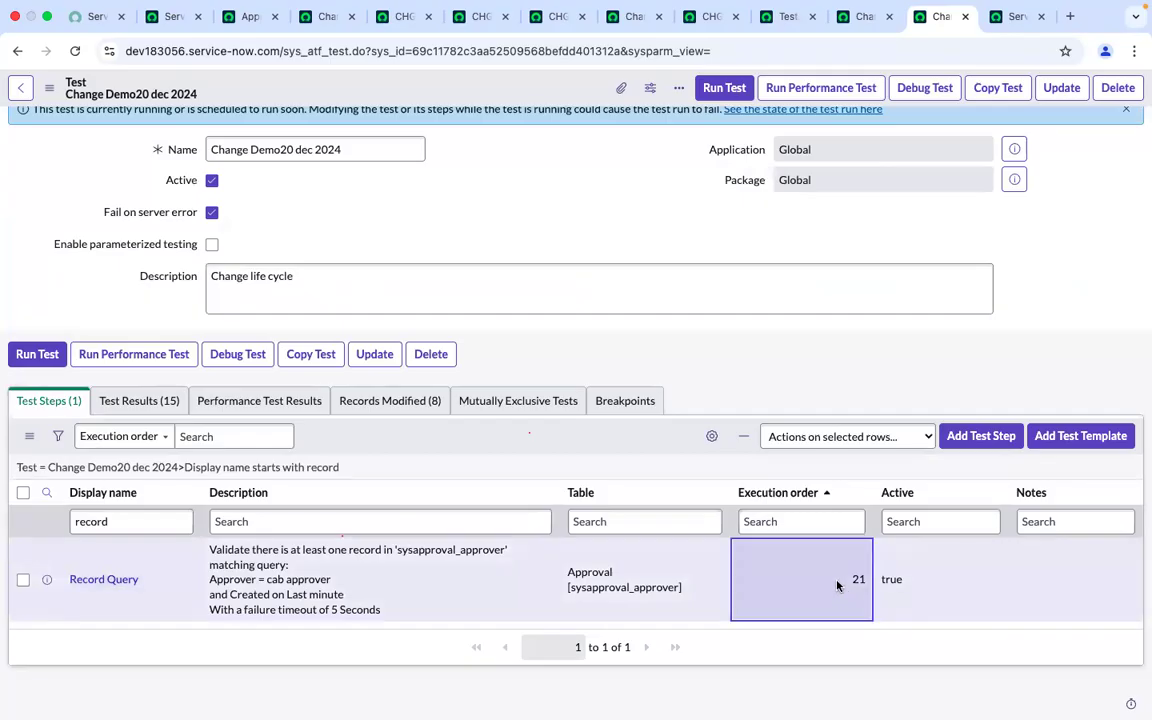
{"action": "double_click", "coordinate": [832, 587]}
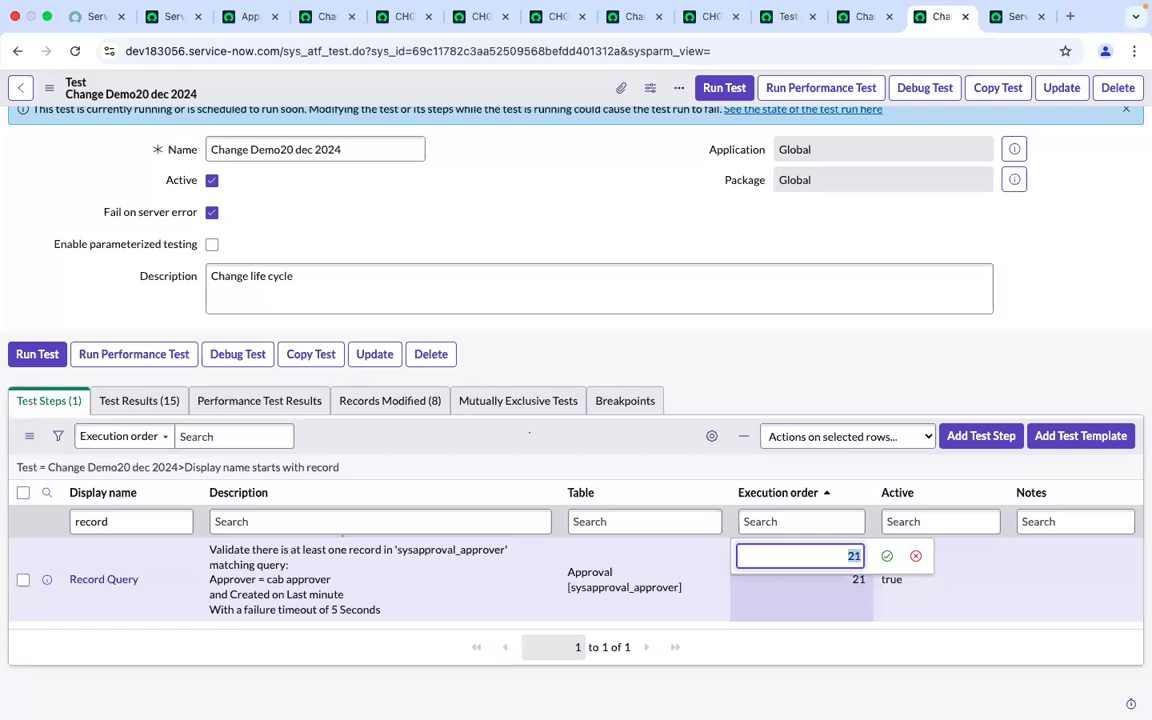
{"action": "type", "text": "16"}
{"action": "key", "text": "Return"}
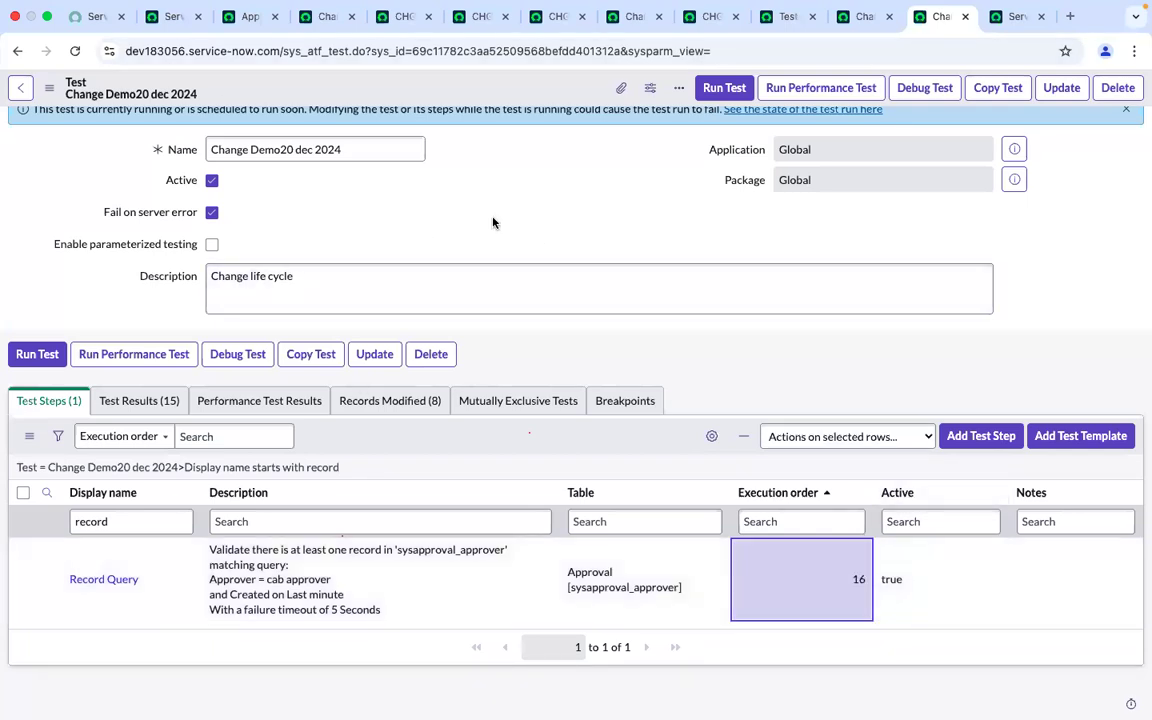
{"action": "left_click", "coordinate": [75, 52]}
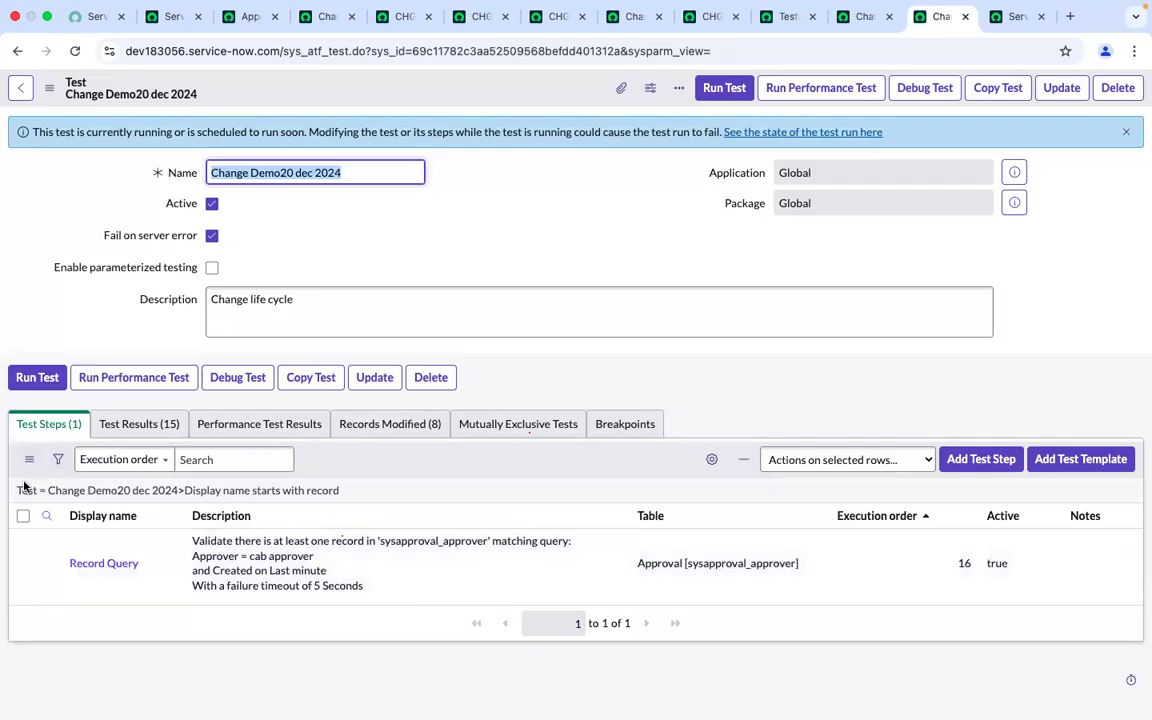
{"action": "left_click", "coordinate": [25, 492]}
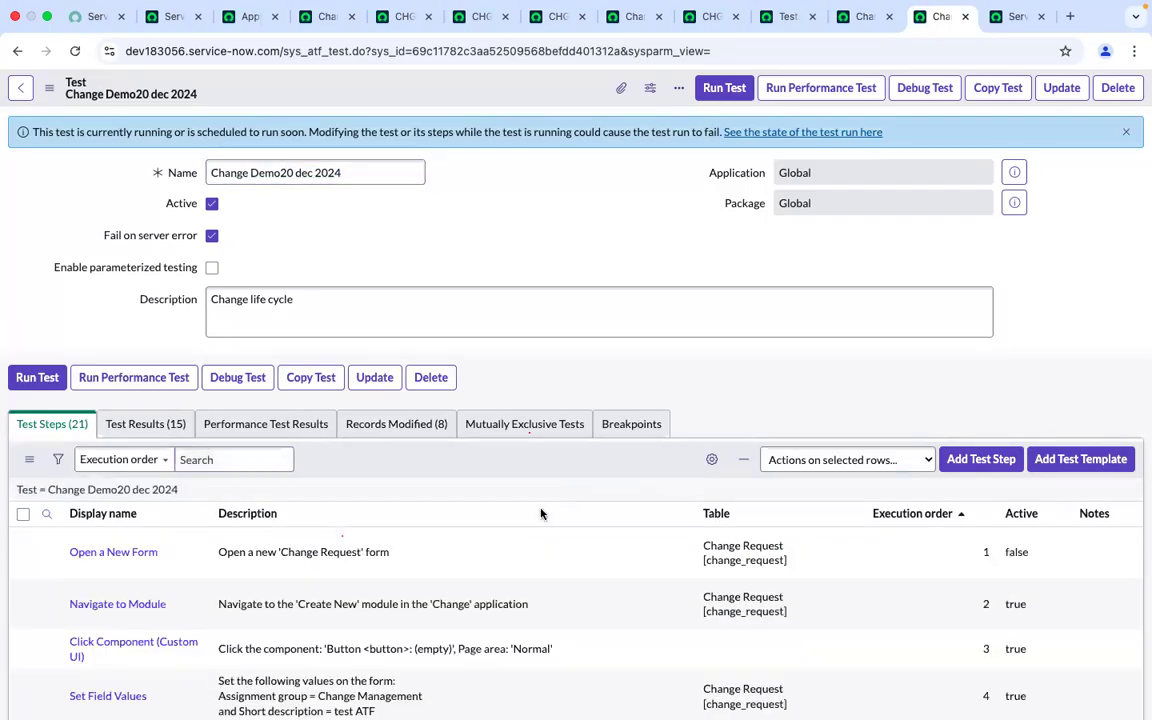
Set the Set Field Values step at order 19 to inactive
{"action": "scroll", "coordinate": [541, 514], "scroll_direction": "down", "scroll_amount": 10}
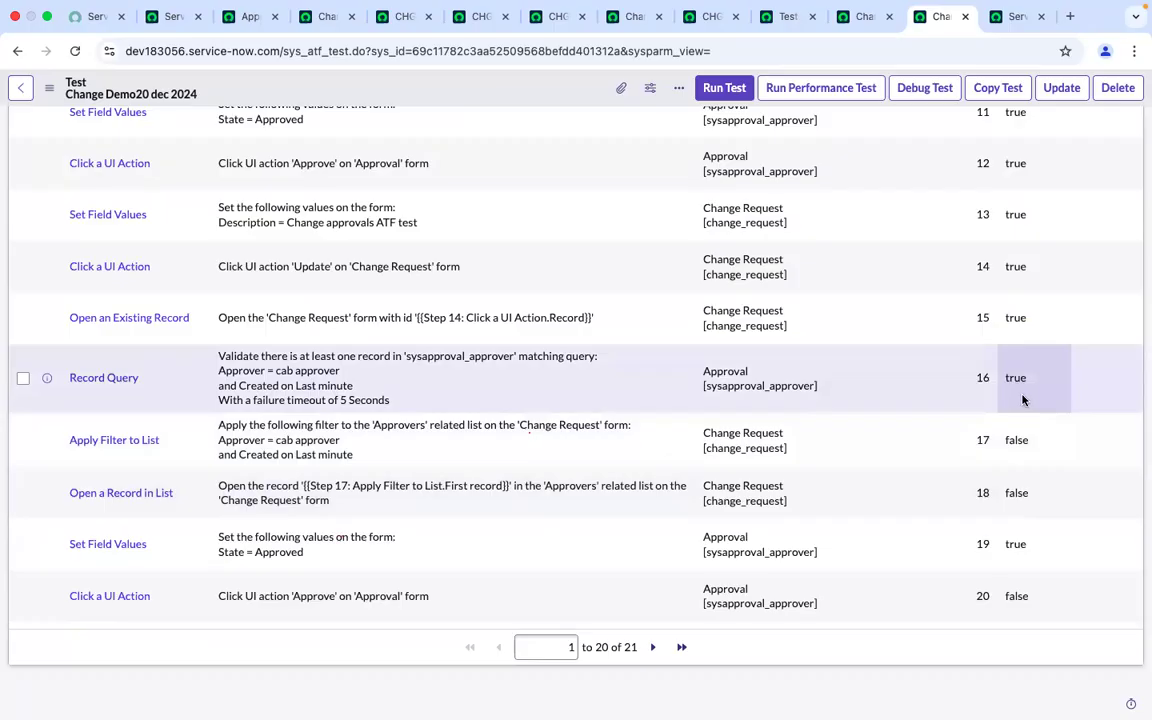
{"action": "left_click", "coordinate": [1030, 557]}
{"action": "left_click", "coordinate": [1030, 555]}
{"action": "left_click", "coordinate": [1027, 542]}
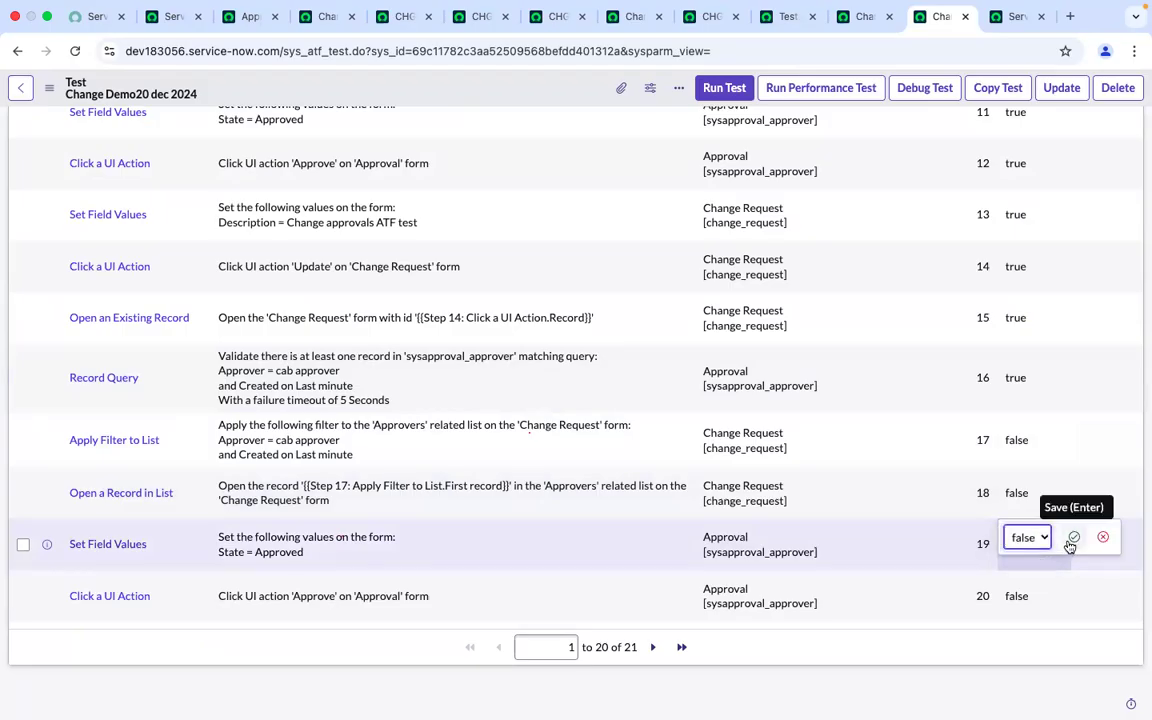
{"action": "left_click", "coordinate": [1071, 541]}
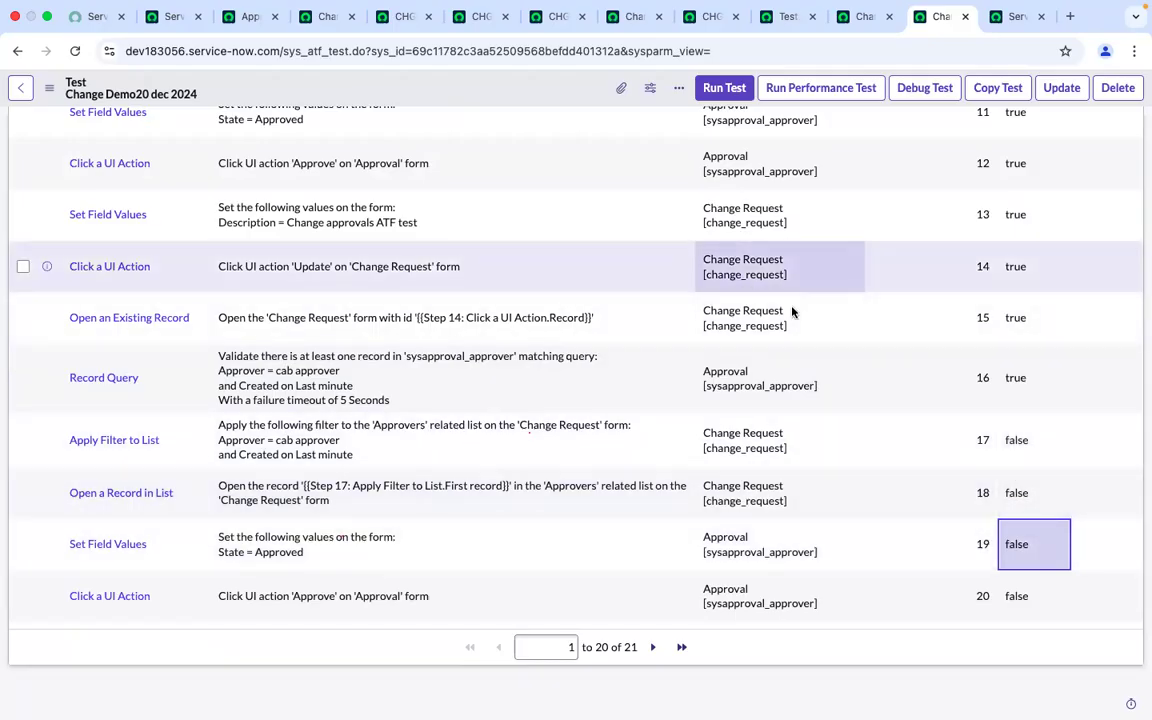
Add an Open an Existing Record test step inserted after Step 16 - Record Query
{"action": "scroll", "coordinate": [792, 313], "scroll_direction": "up", "scroll_amount": 10}
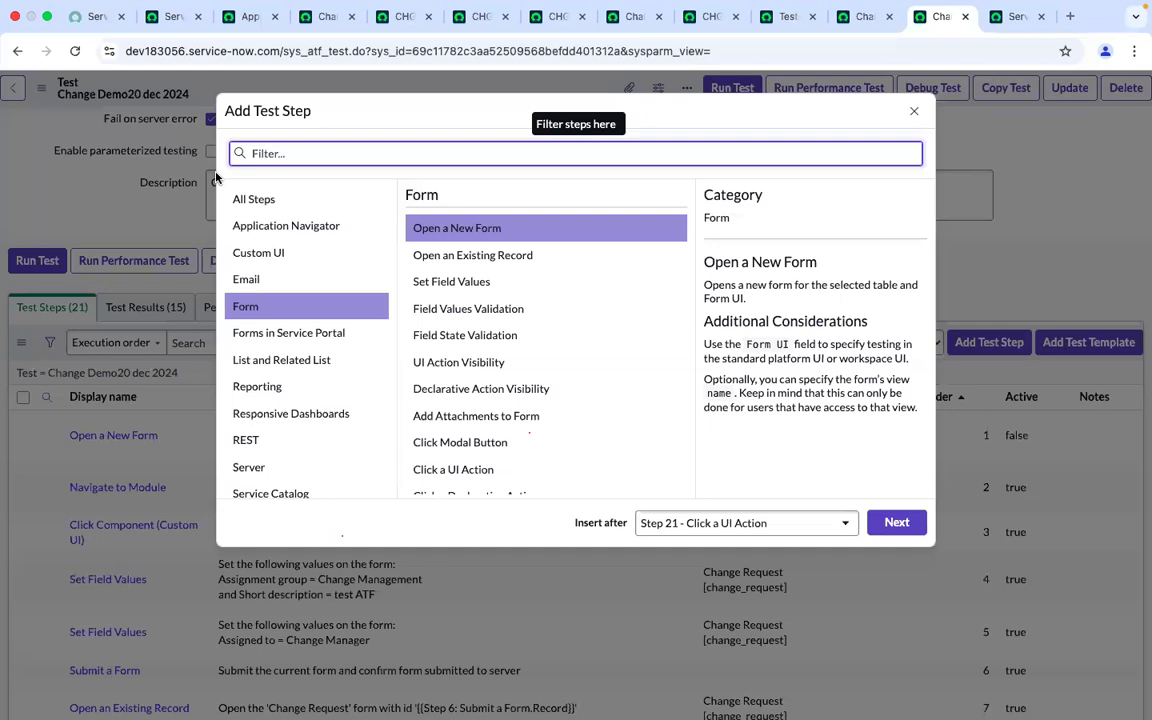
{"action": "left_click", "coordinate": [254, 201]}
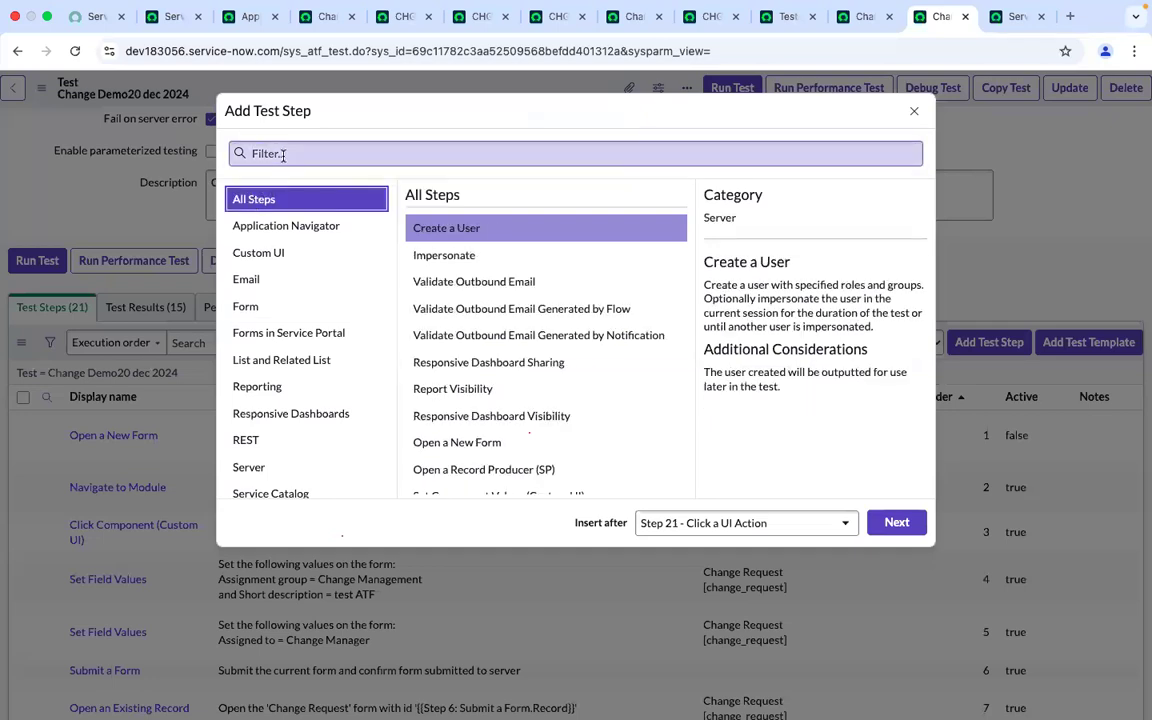
{"action": "left_click", "coordinate": [285, 154]}
{"action": "type", "text": "open"}
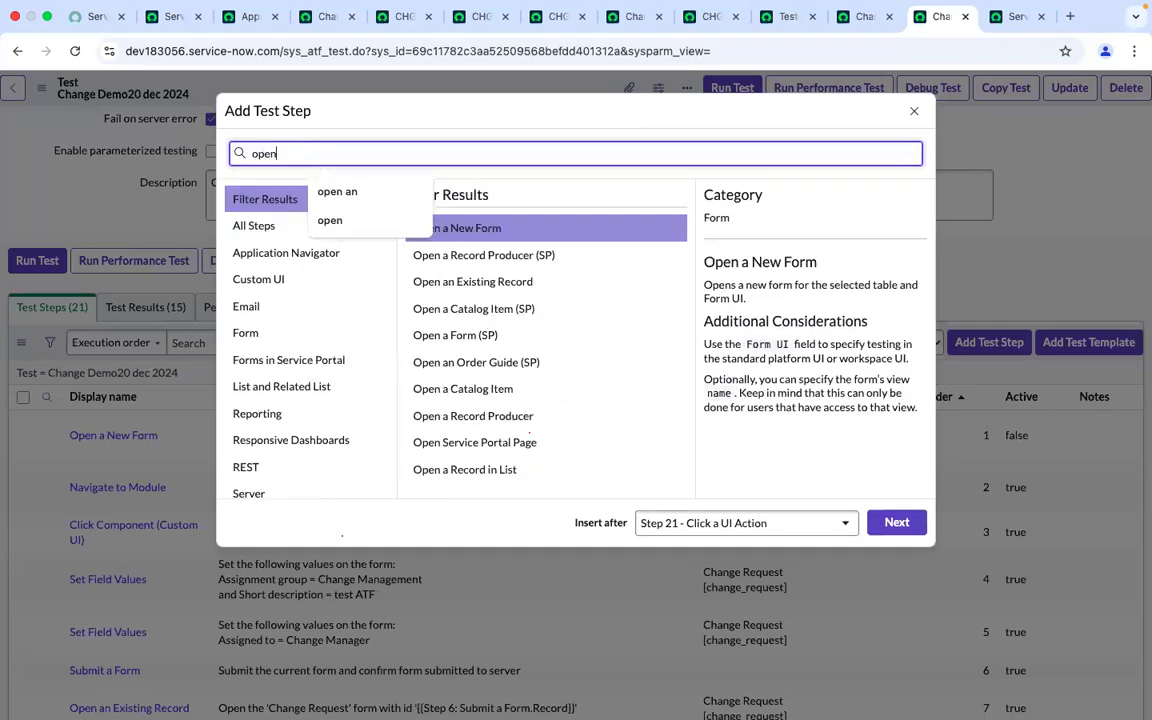
{"action": "type", "text": " existing"}
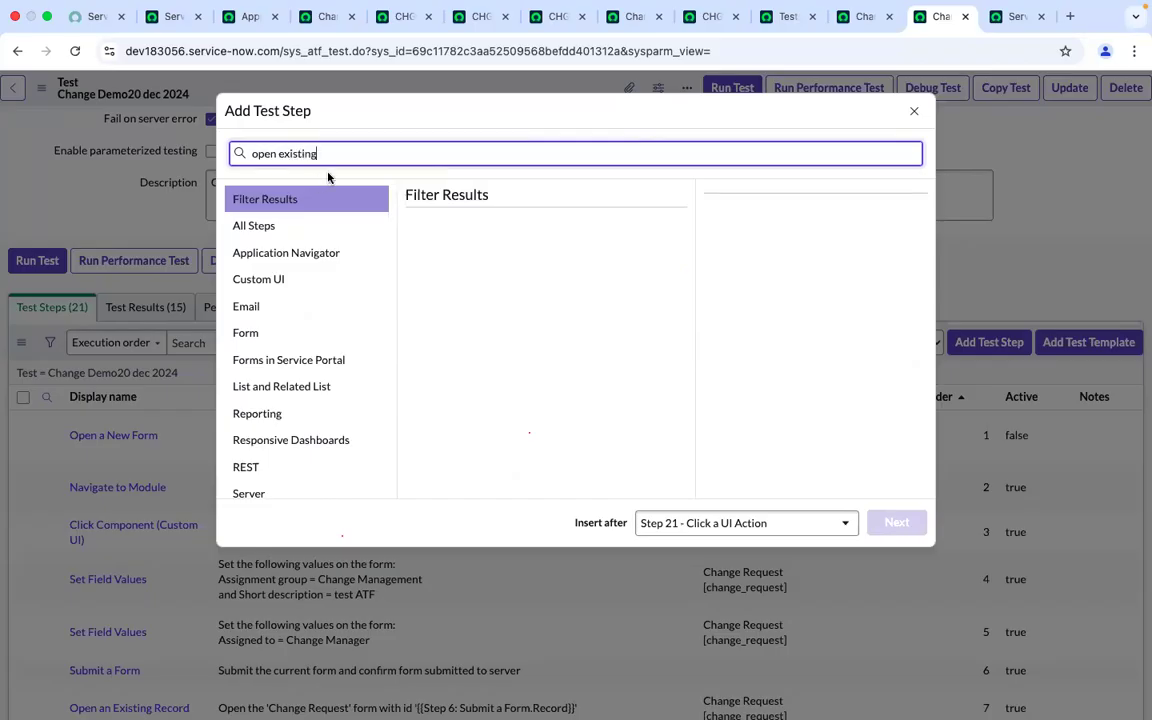
{"action": "key", "text": "BackSpace"}
{"action": "key", "text": "BackSpace"}
{"action": "key", "text": "BackSpace"}
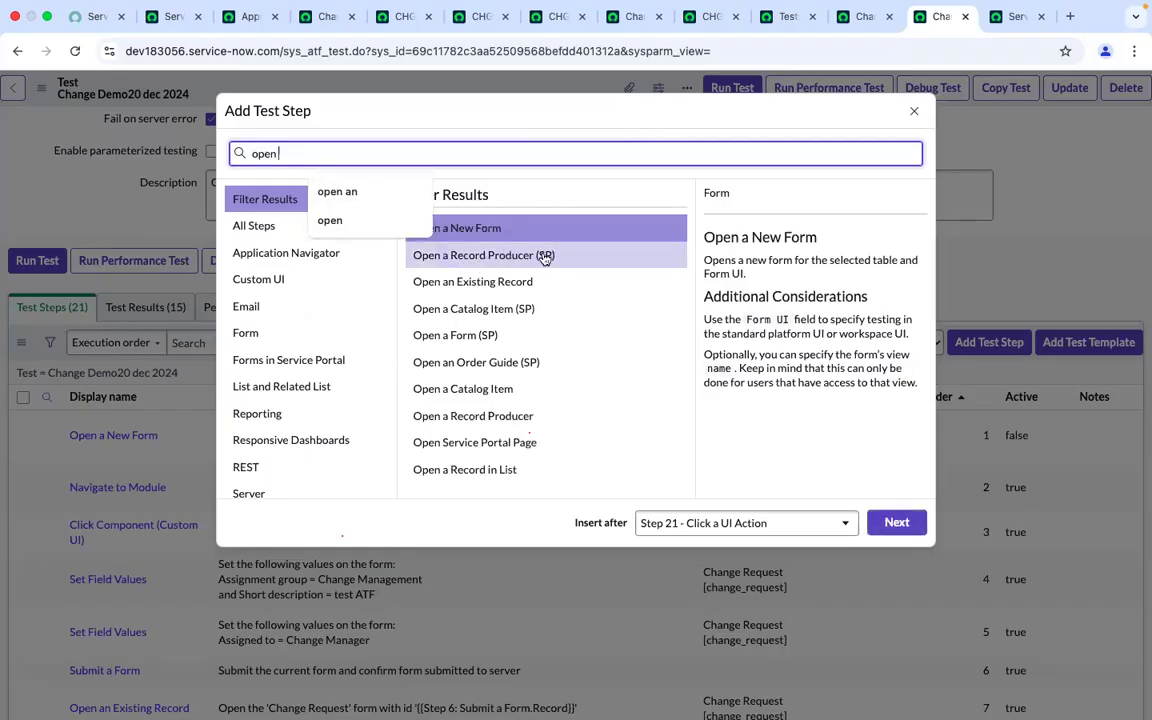
{"action": "left_click", "coordinate": [486, 287]}
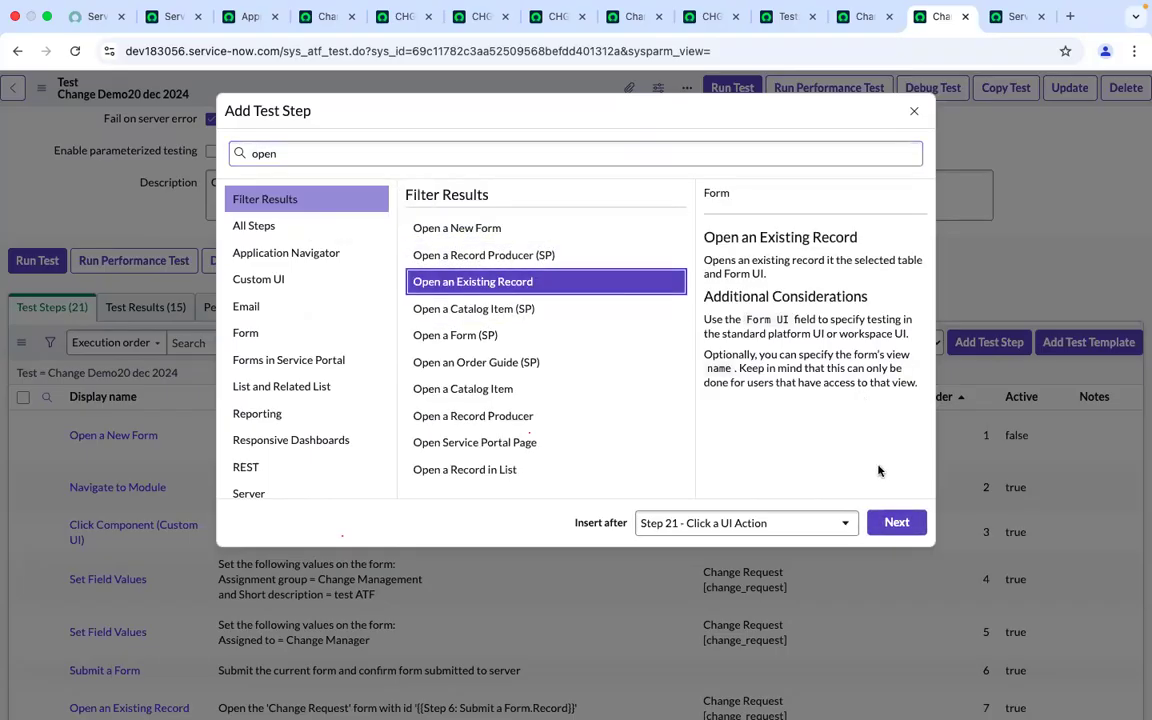
{"action": "left_click", "coordinate": [838, 522]}
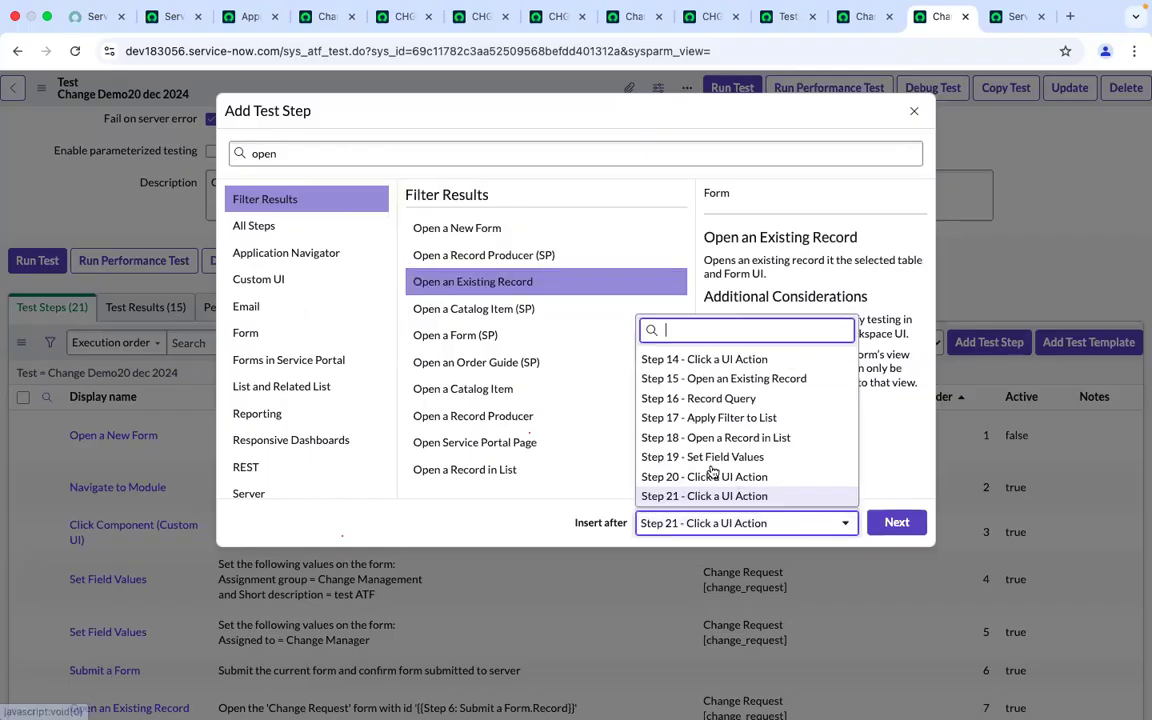
{"action": "left_click", "coordinate": [733, 399]}
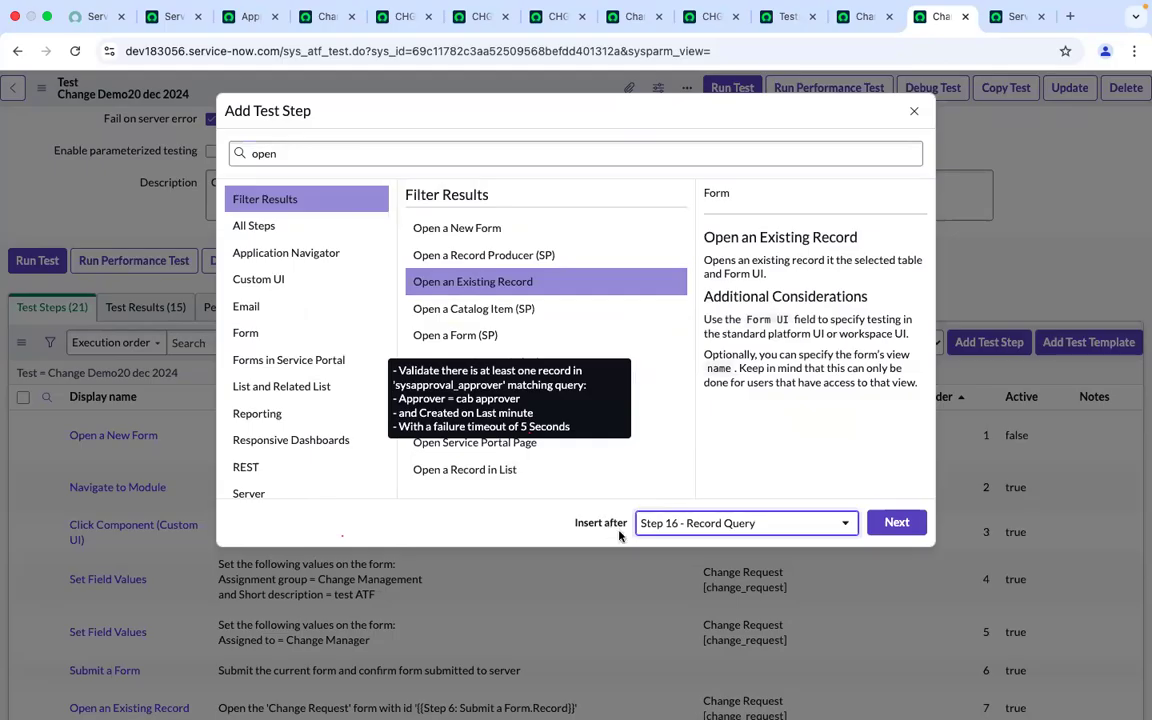
{"action": "left_click", "coordinate": [897, 523]}
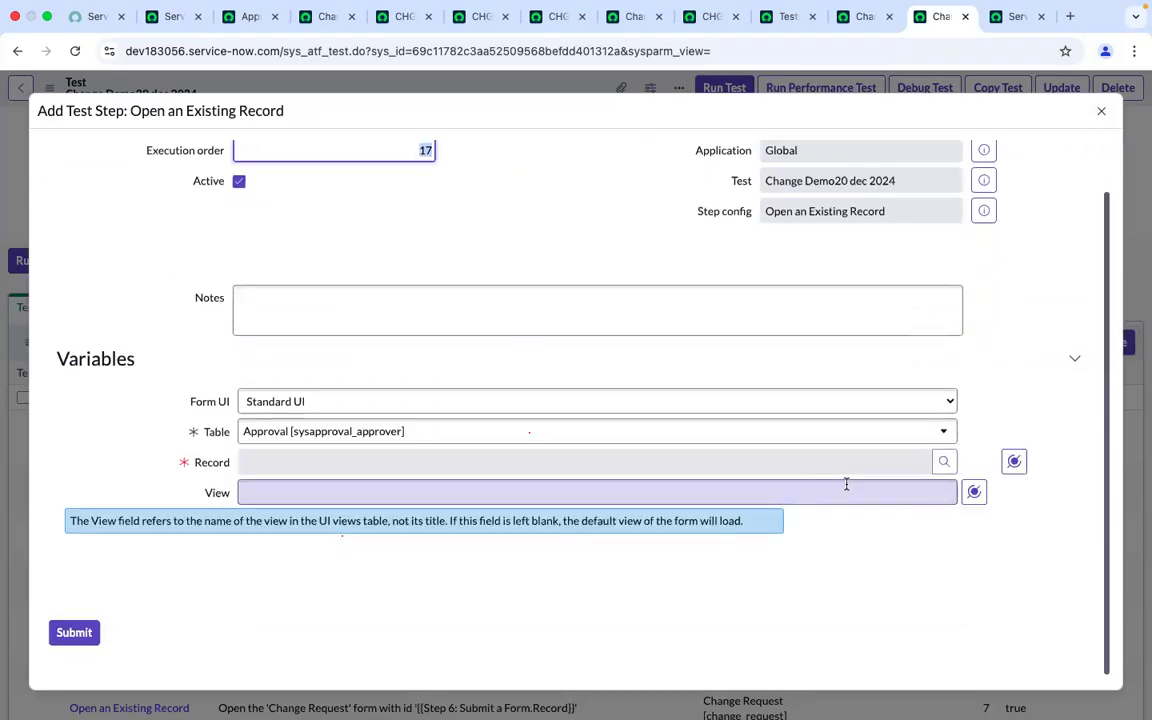
Set the step's Record to the First record output of Step 16 Record Query and submit it
{"action": "left_click", "coordinate": [1015, 461]}
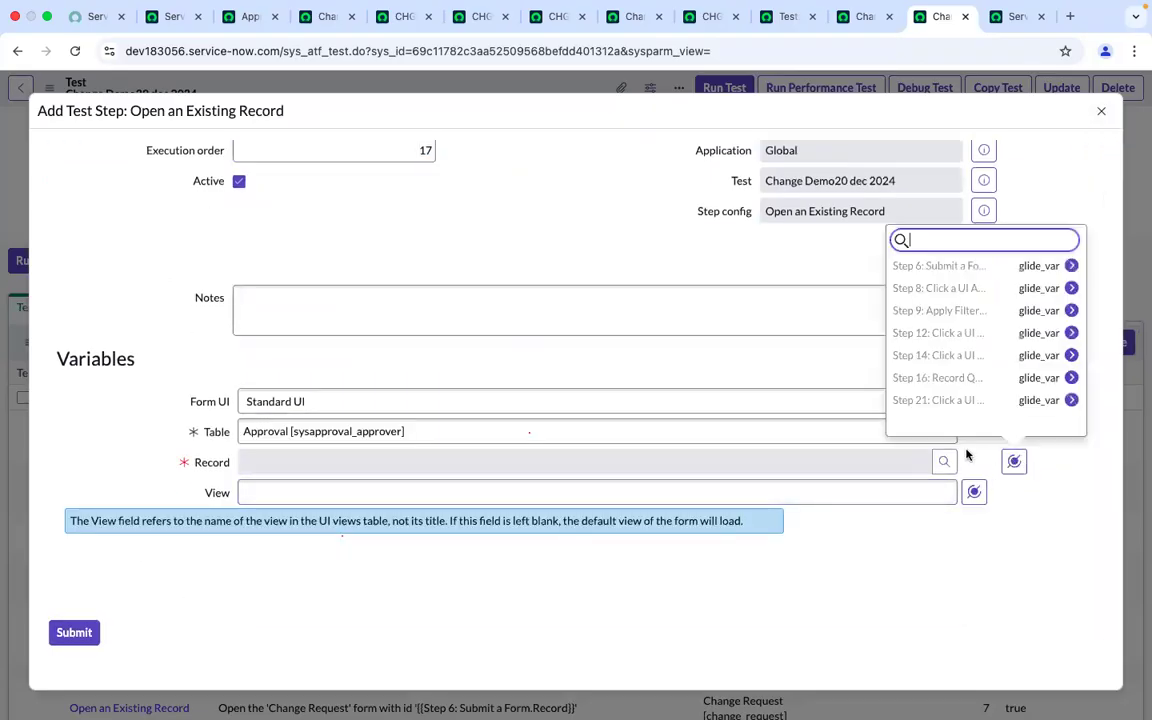
{"action": "left_click", "coordinate": [955, 380]}
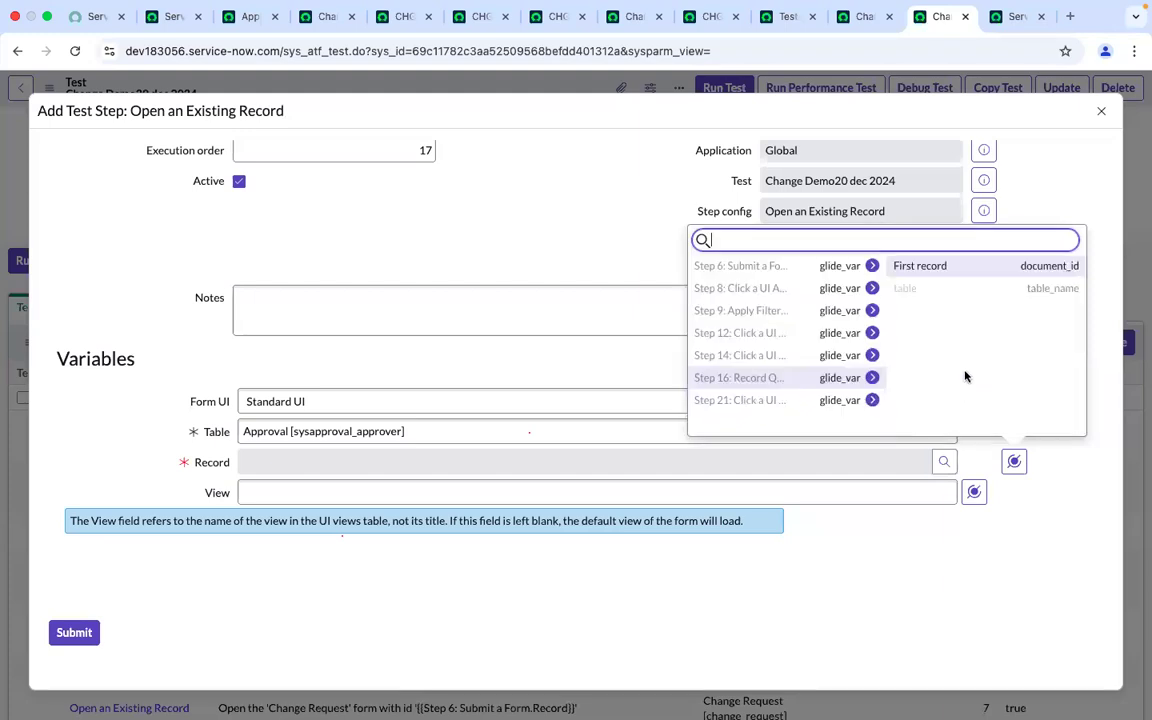
{"action": "left_click", "coordinate": [942, 268]}
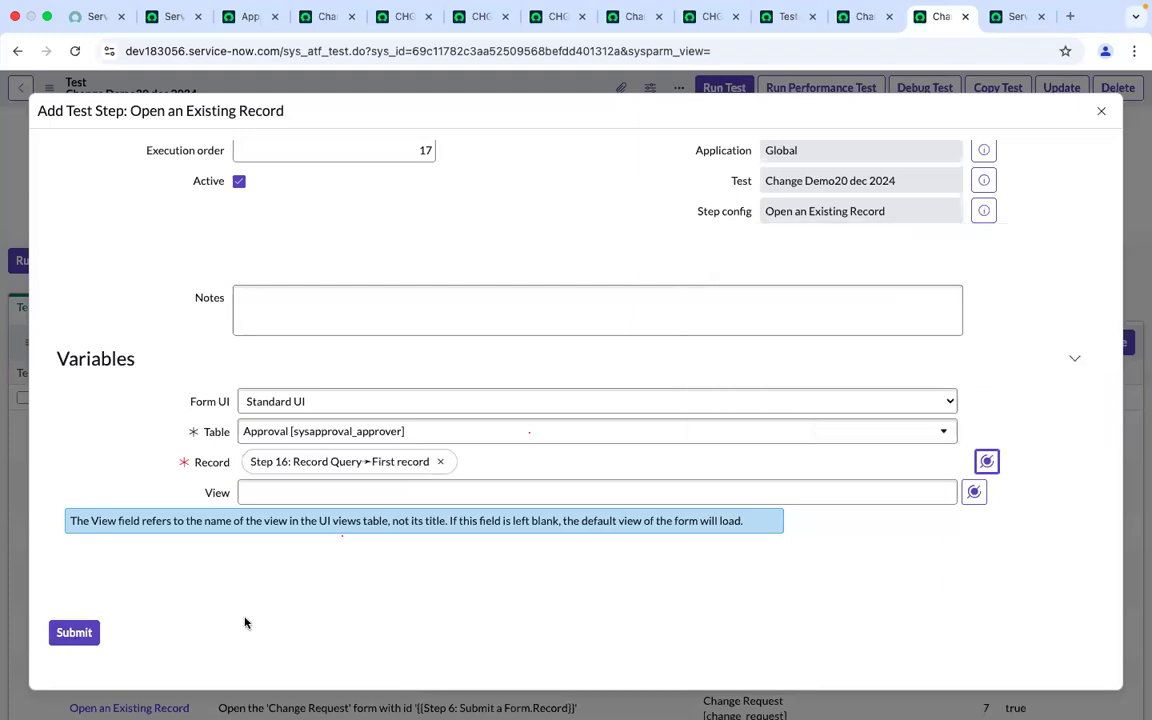
{"action": "left_click", "coordinate": [65, 634]}
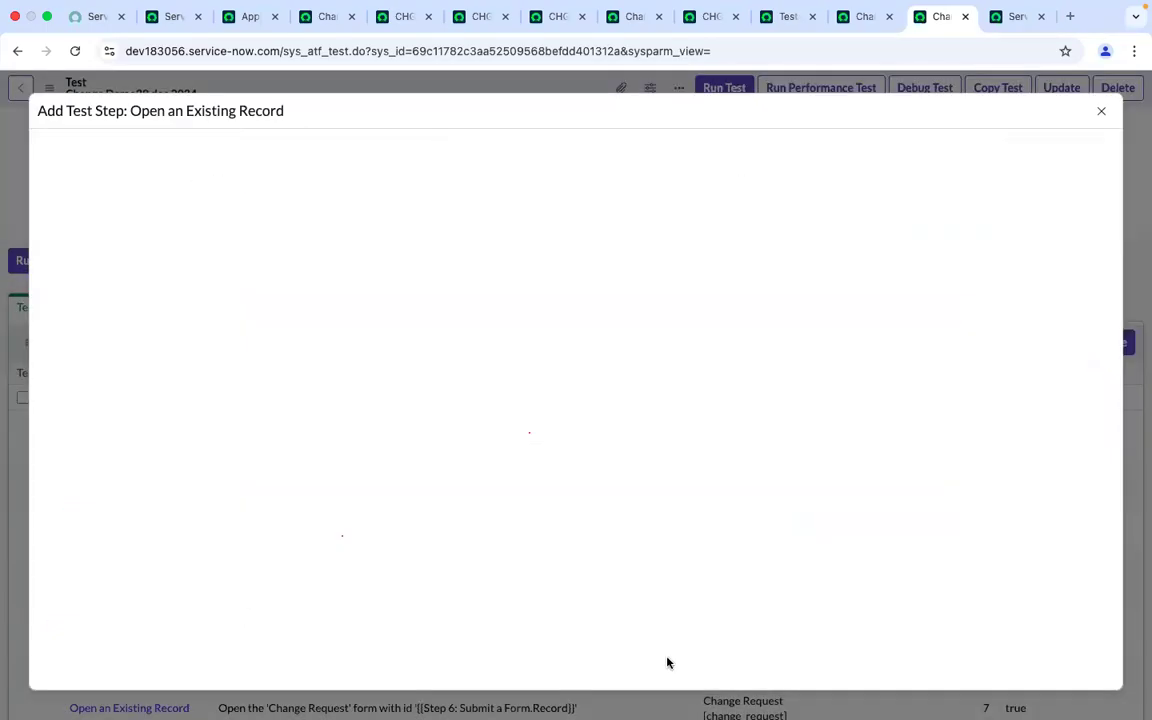
{"action": "scroll", "coordinate": [752, 608], "scroll_direction": "down", "scroll_amount": 8}
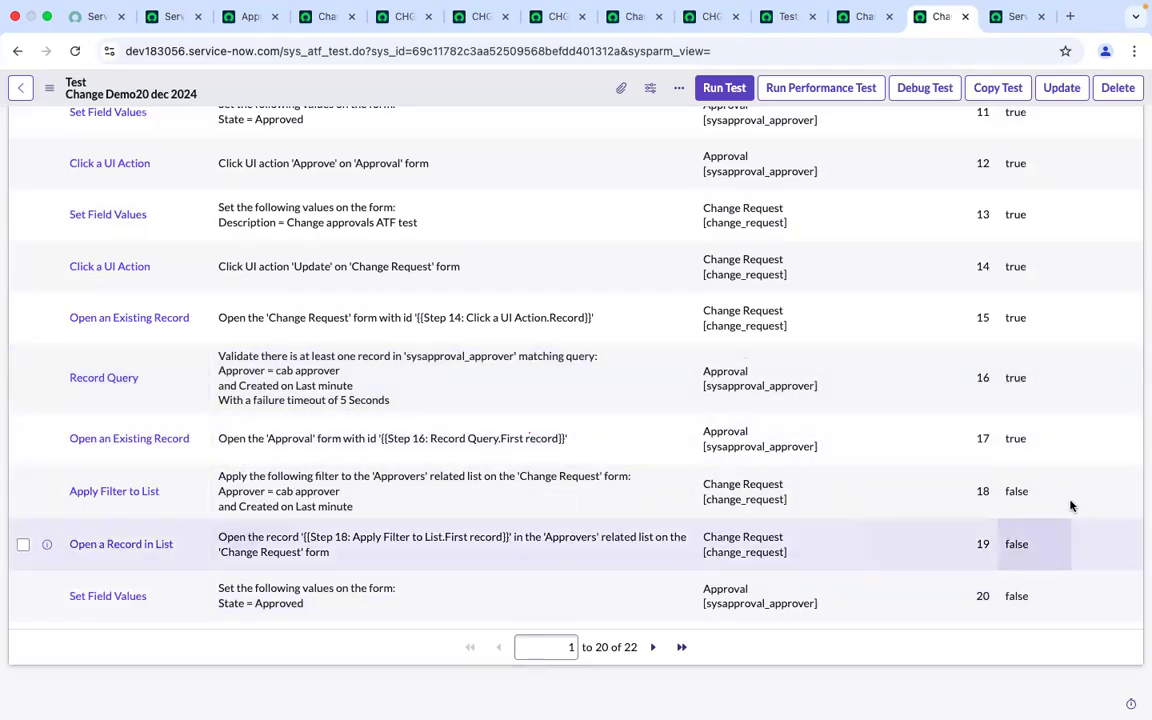
{"action": "double_click", "coordinate": [1058, 504]}
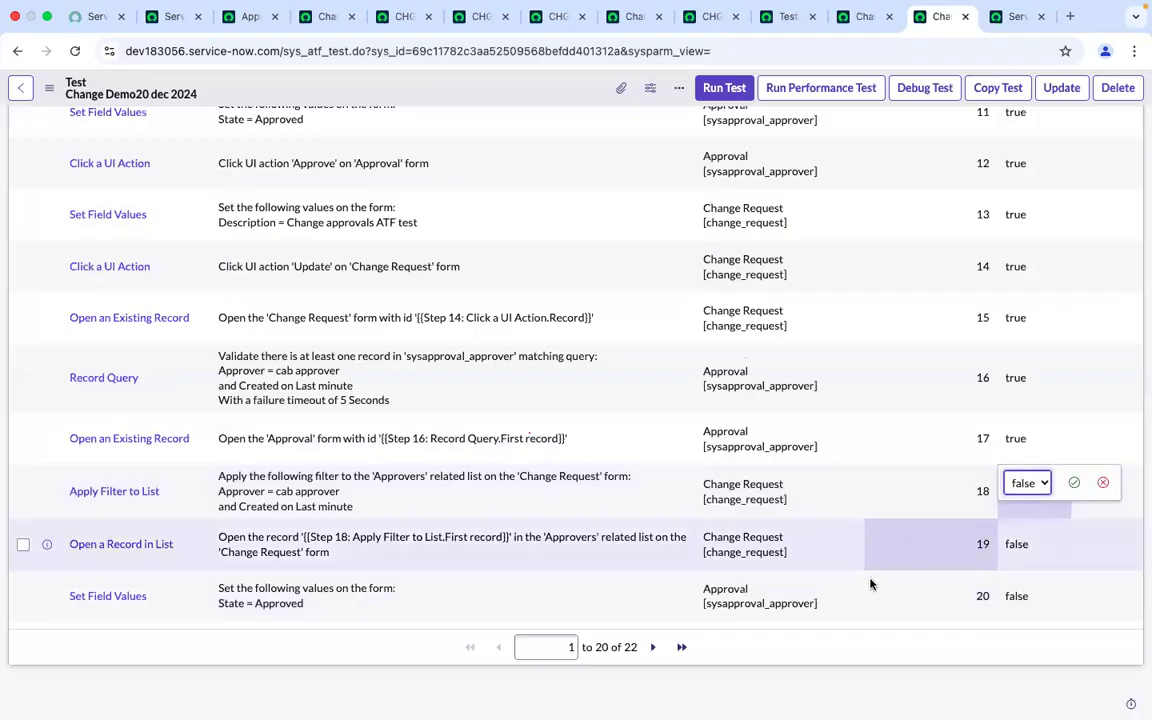
{"action": "left_click", "coordinate": [1102, 486]}
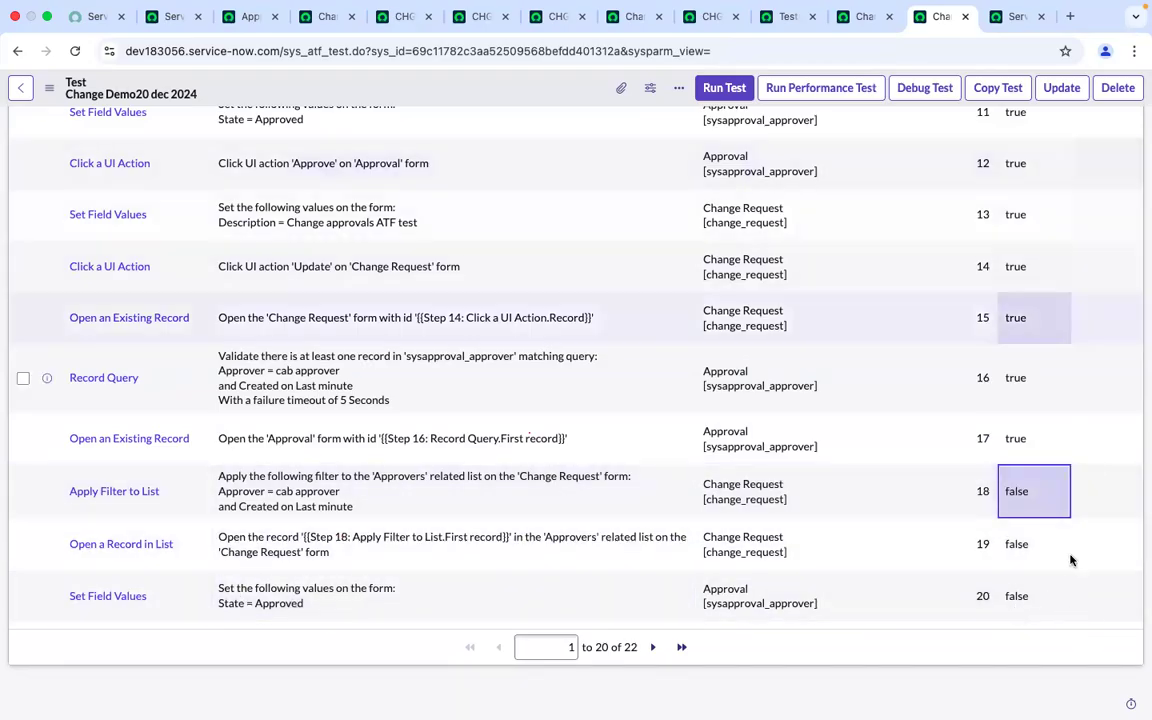
Set the Set Field Values step at order 20 to active
{"action": "left_click", "coordinate": [1040, 605]}
{"action": "left_click", "coordinate": [1046, 607]}
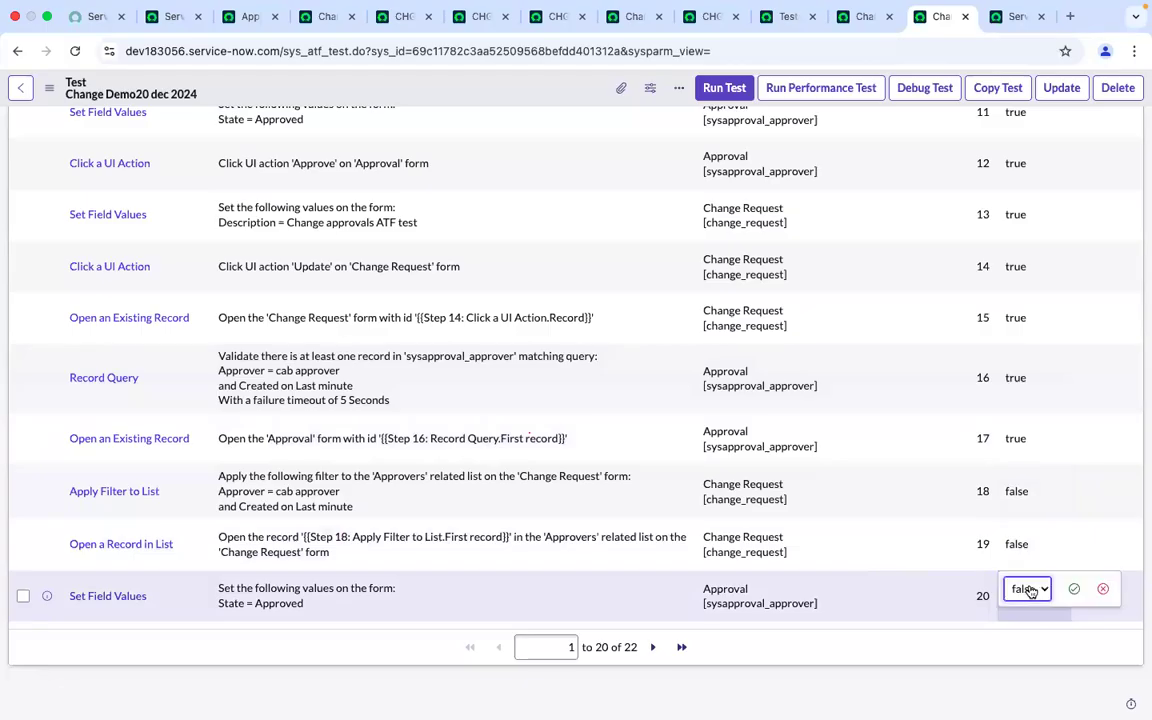
{"action": "left_click", "coordinate": [1031, 592]}
{"action": "left_click", "coordinate": [1025, 572]}
{"action": "left_click", "coordinate": [1070, 591]}
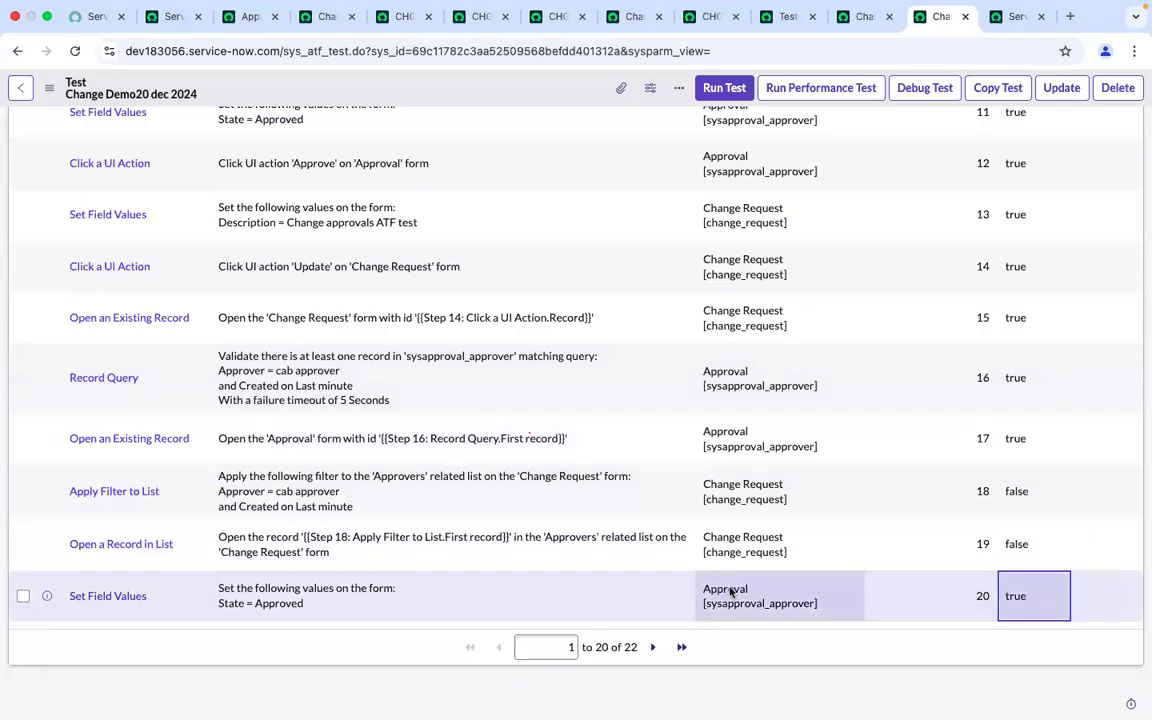
Set the Click a UI Action step at execution order 21 to active
{"action": "left_click", "coordinate": [653, 647]}
{"action": "double_click", "coordinate": [995, 546]}
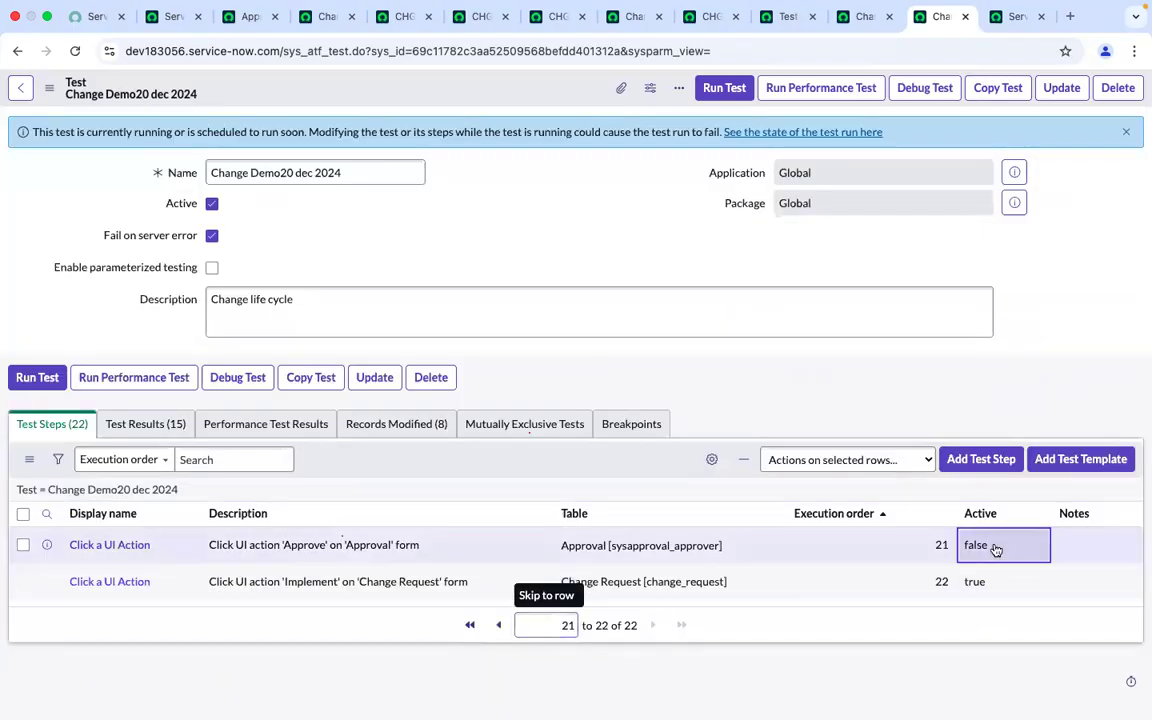
{"action": "left_click", "coordinate": [1001, 549]}
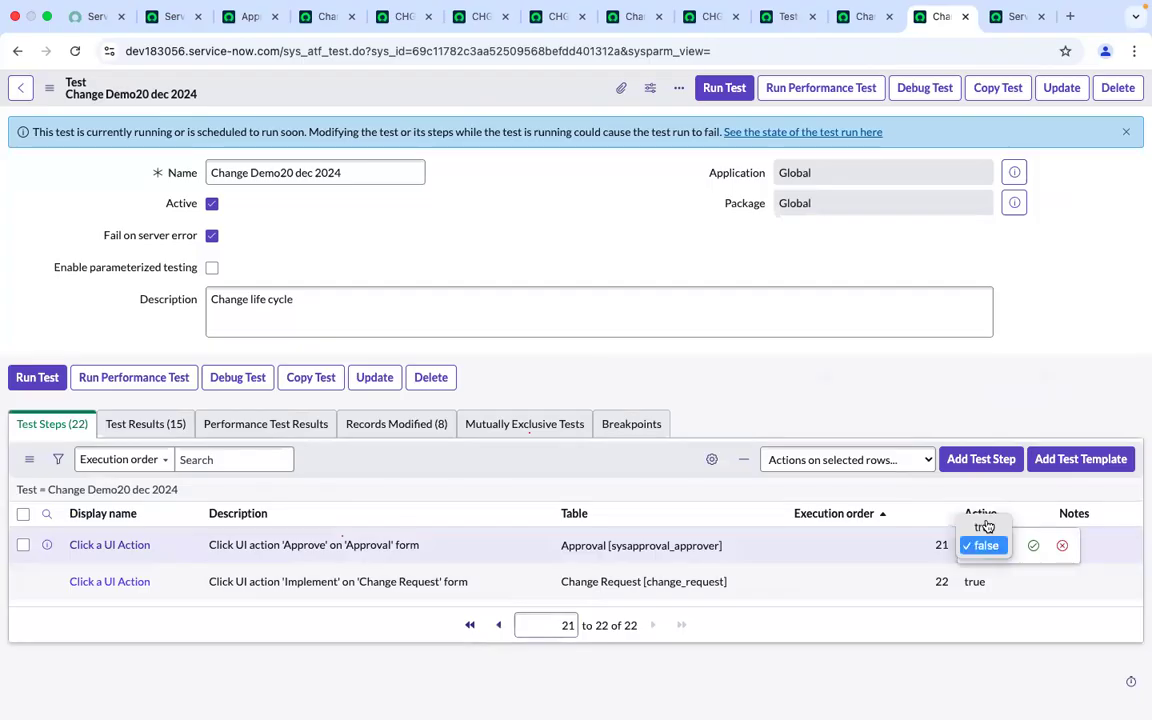
{"action": "left_click", "coordinate": [987, 528]}
{"action": "left_click", "coordinate": [1033, 545]}
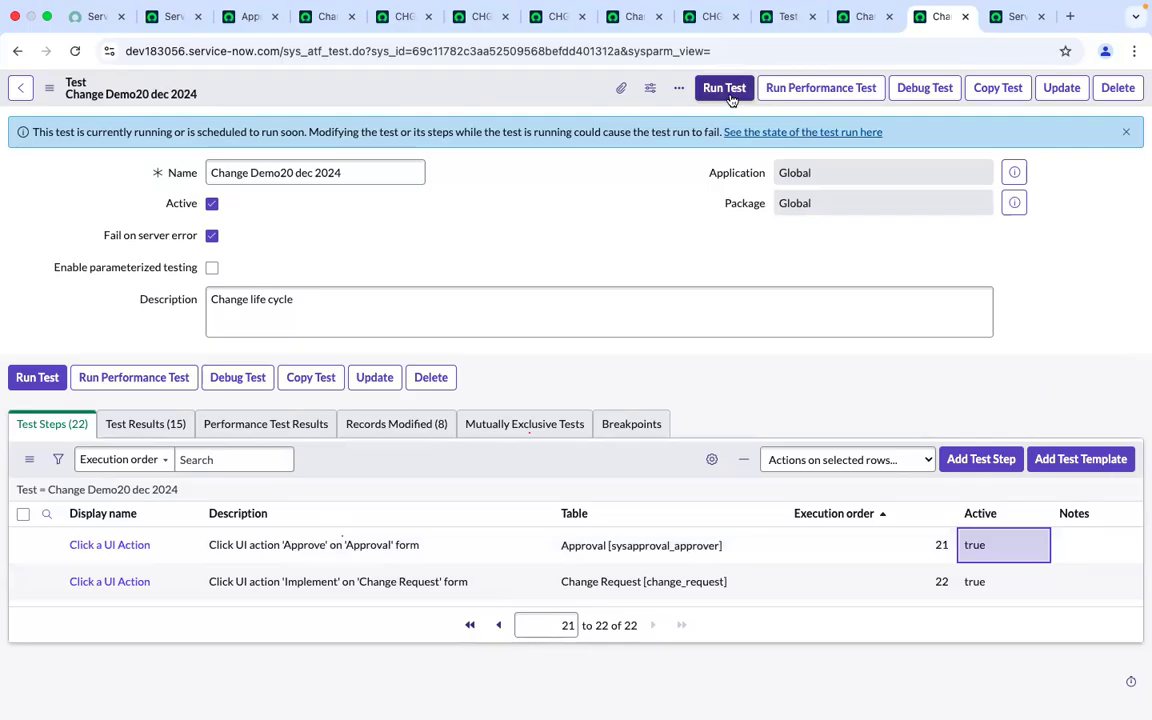
{"action": "left_click", "coordinate": [729, 95]}
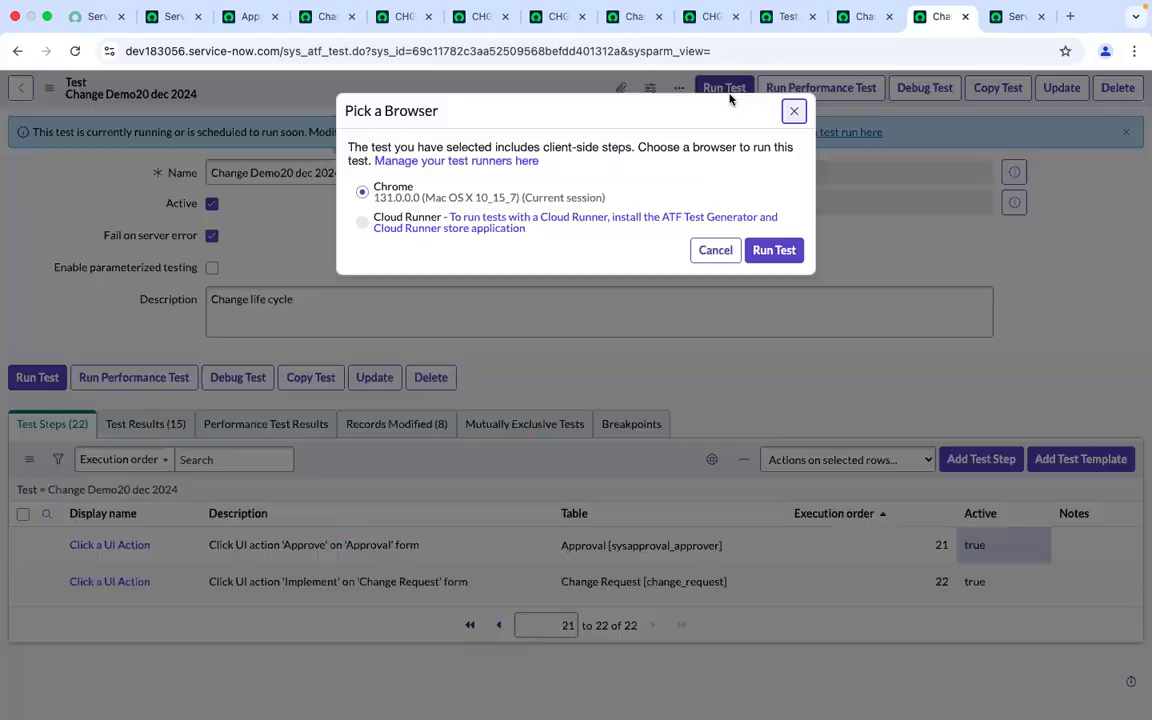
{"action": "left_click", "coordinate": [792, 112]}
{"action": "left_click", "coordinate": [75, 51]}
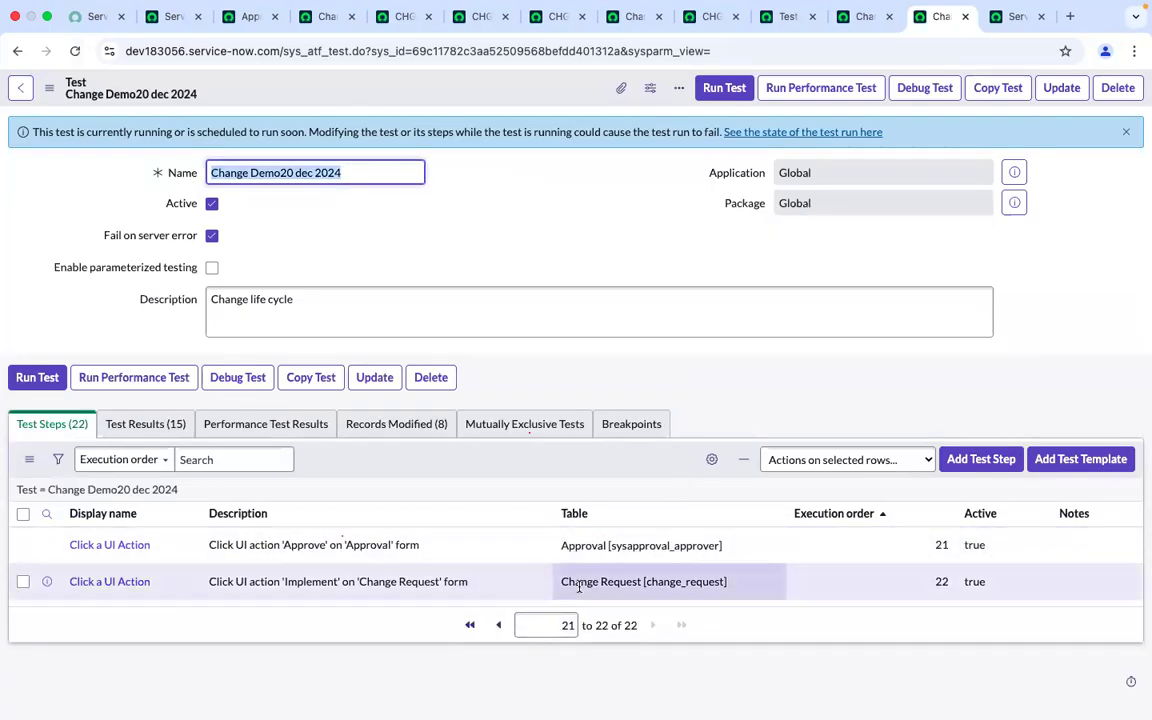
Run the test in the current Chrome browser session
{"action": "left_click", "coordinate": [498, 625]}
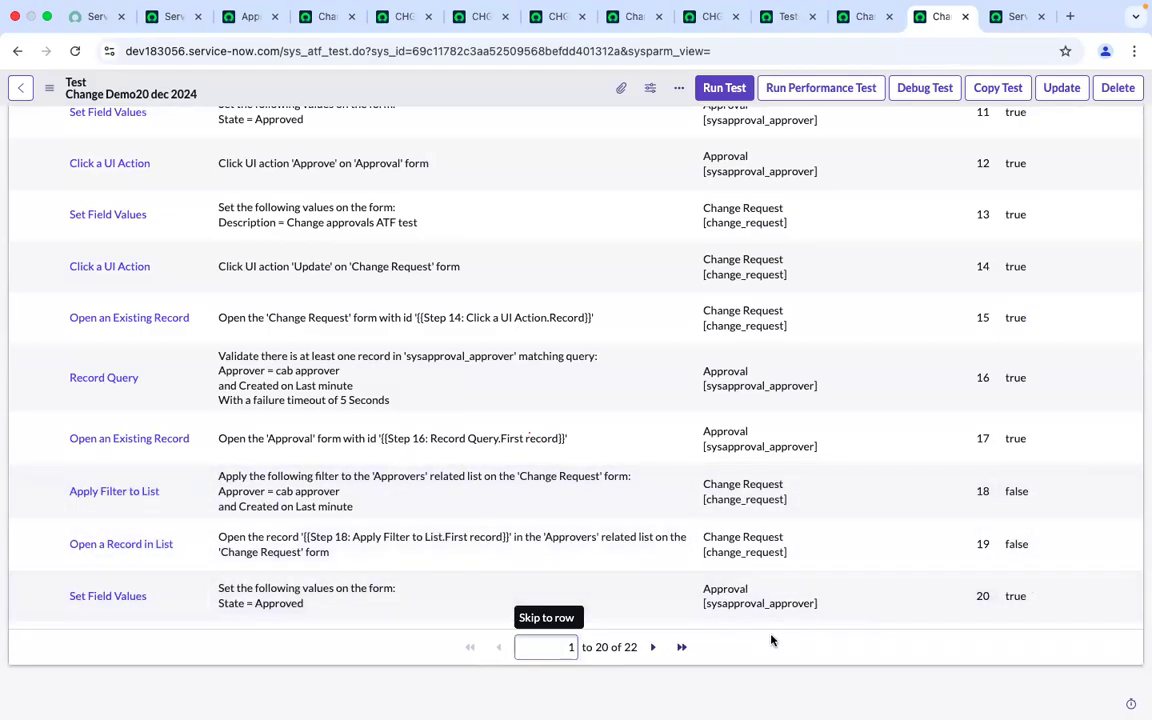
{"action": "scroll", "coordinate": [770, 639], "scroll_direction": "up", "scroll_amount": 10}
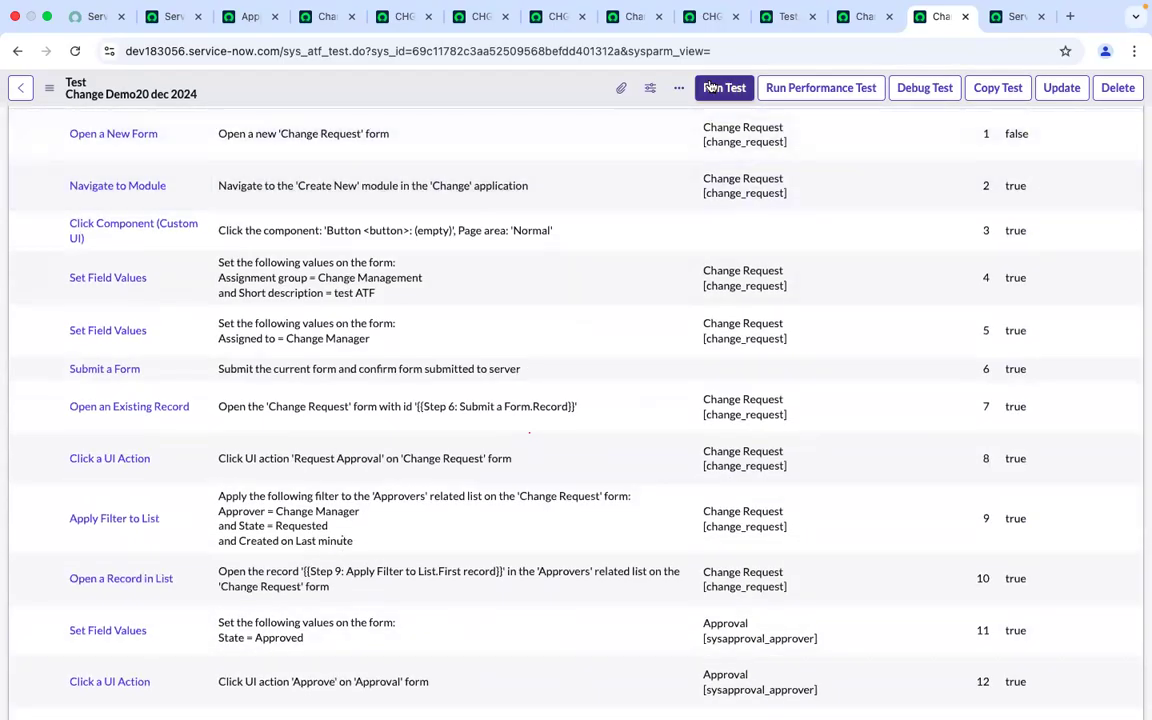
{"action": "left_click", "coordinate": [715, 88]}
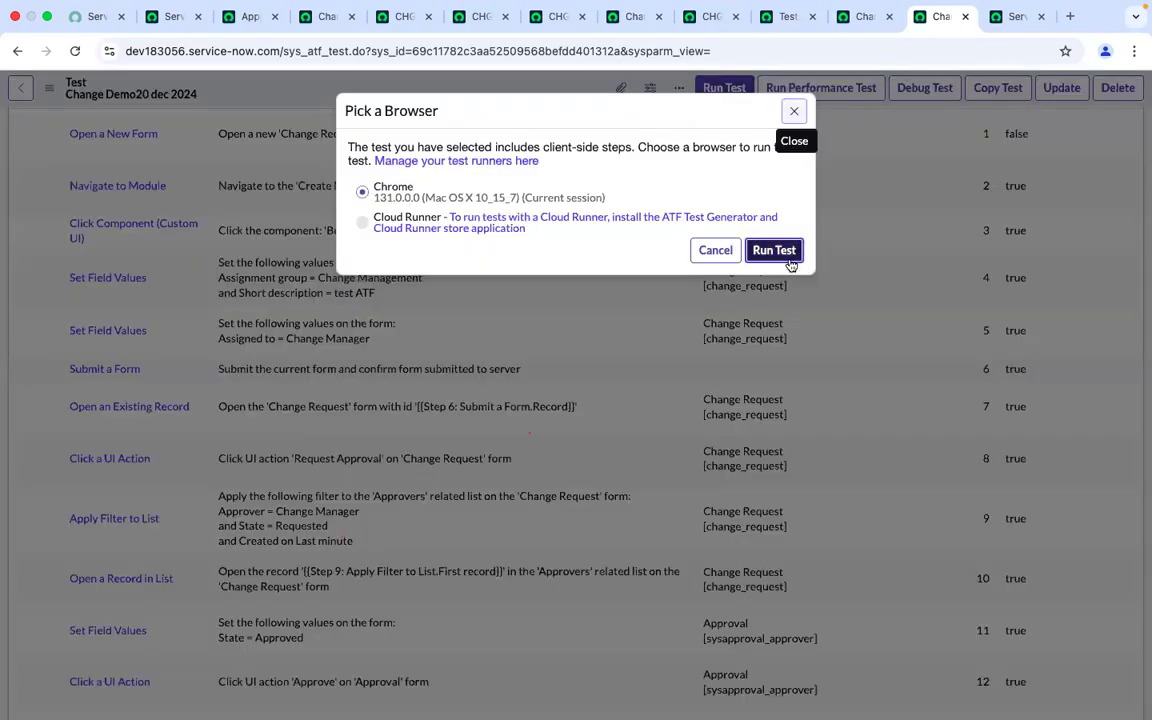
{"action": "left_click", "coordinate": [789, 259]}
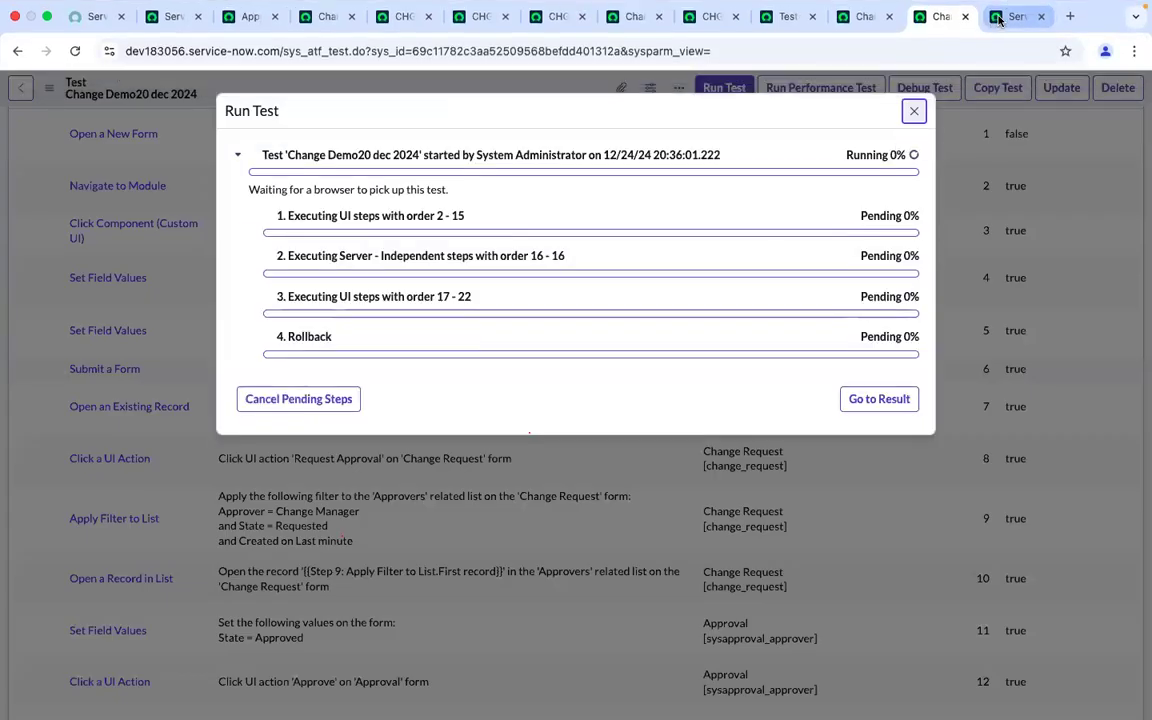
Watch the test's progress and the change request's approvers in the client test runner tab
{"action": "left_click", "coordinate": [999, 18]}
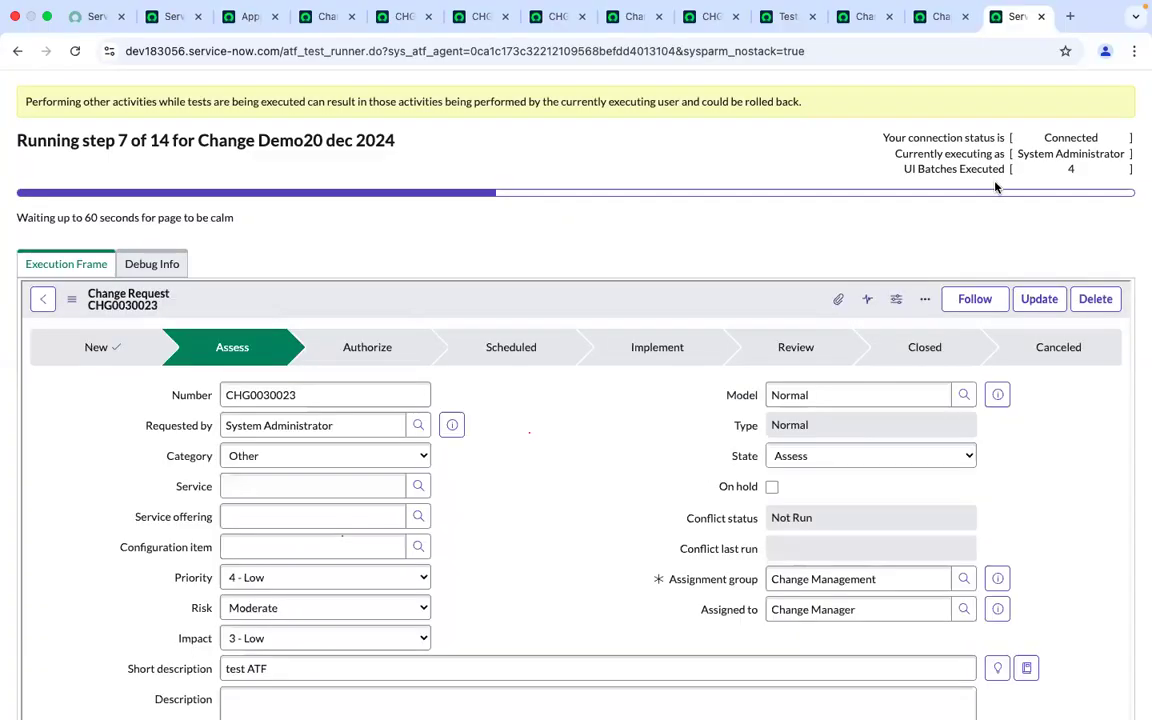
{"action": "scroll", "coordinate": [527, 491], "scroll_direction": "down", "scroll_amount": 15}
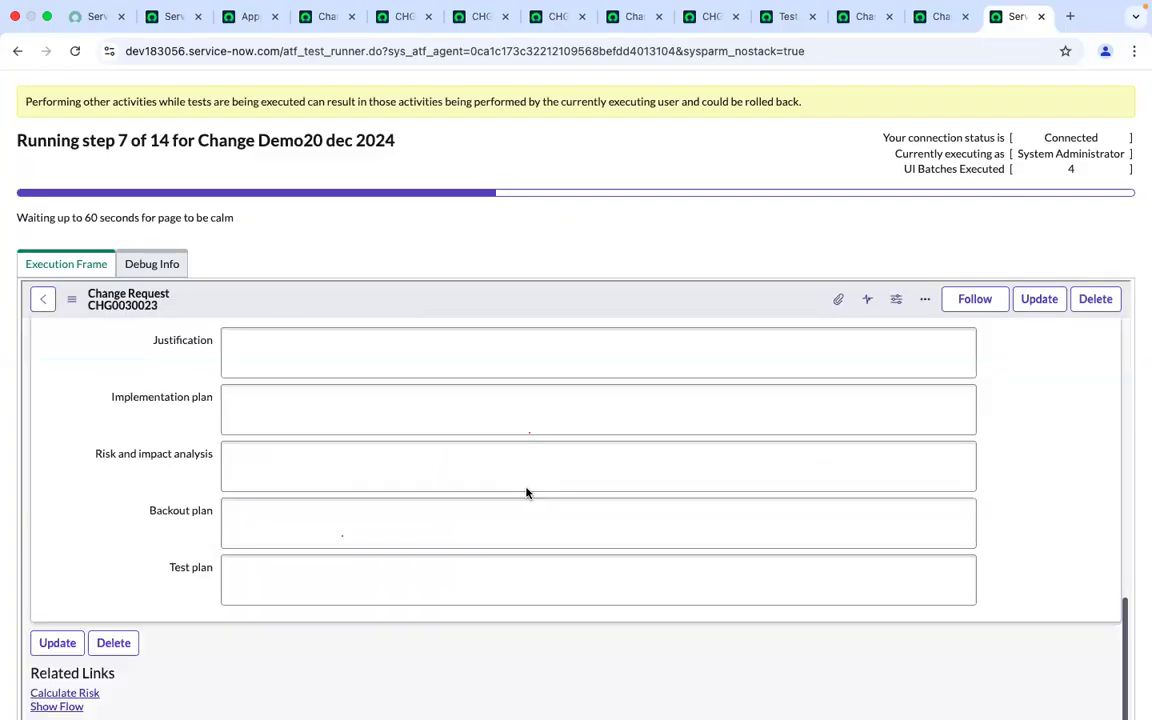
{"action": "scroll", "coordinate": [525, 494], "scroll_direction": "down", "scroll_amount": 2}
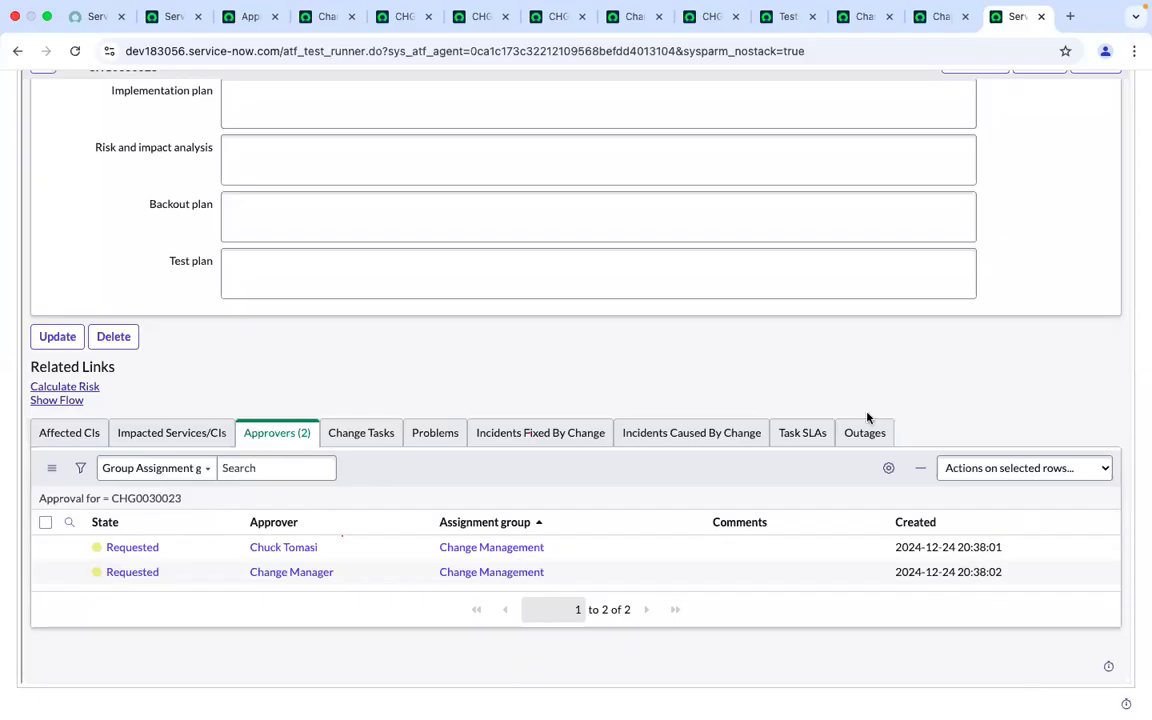
{"action": "scroll", "coordinate": [943, 318], "scroll_direction": "up", "scroll_amount": 1}
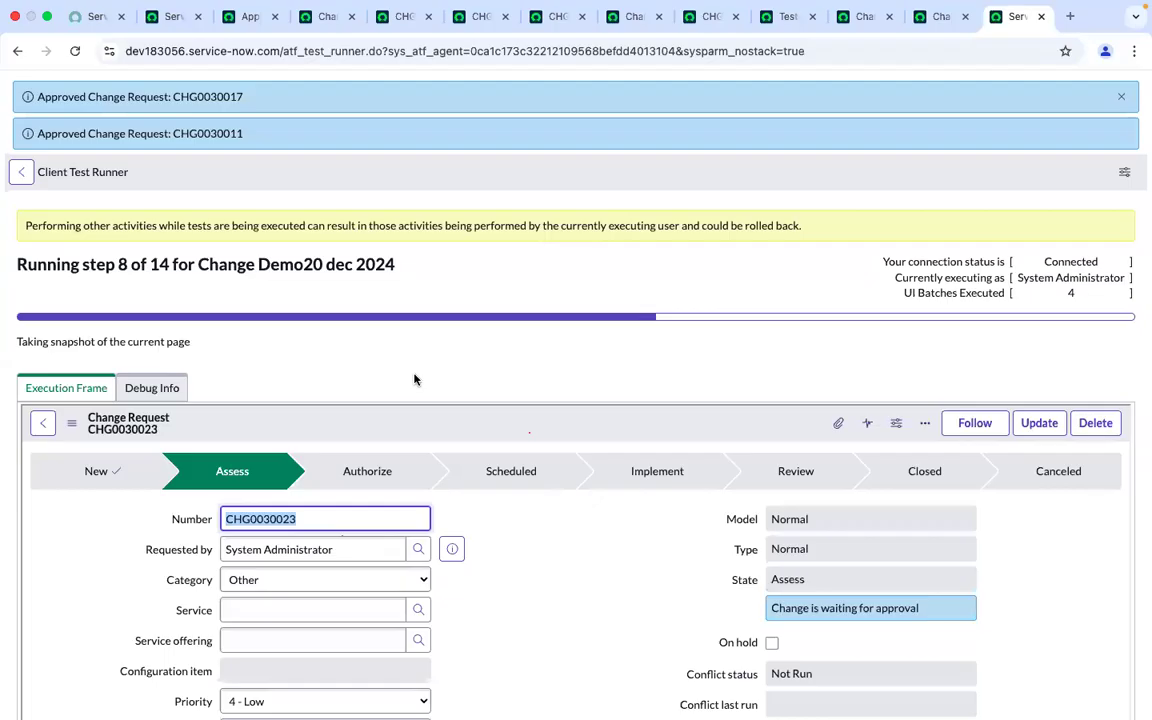
{"action": "scroll", "coordinate": [415, 379], "scroll_direction": "down", "scroll_amount": 10}
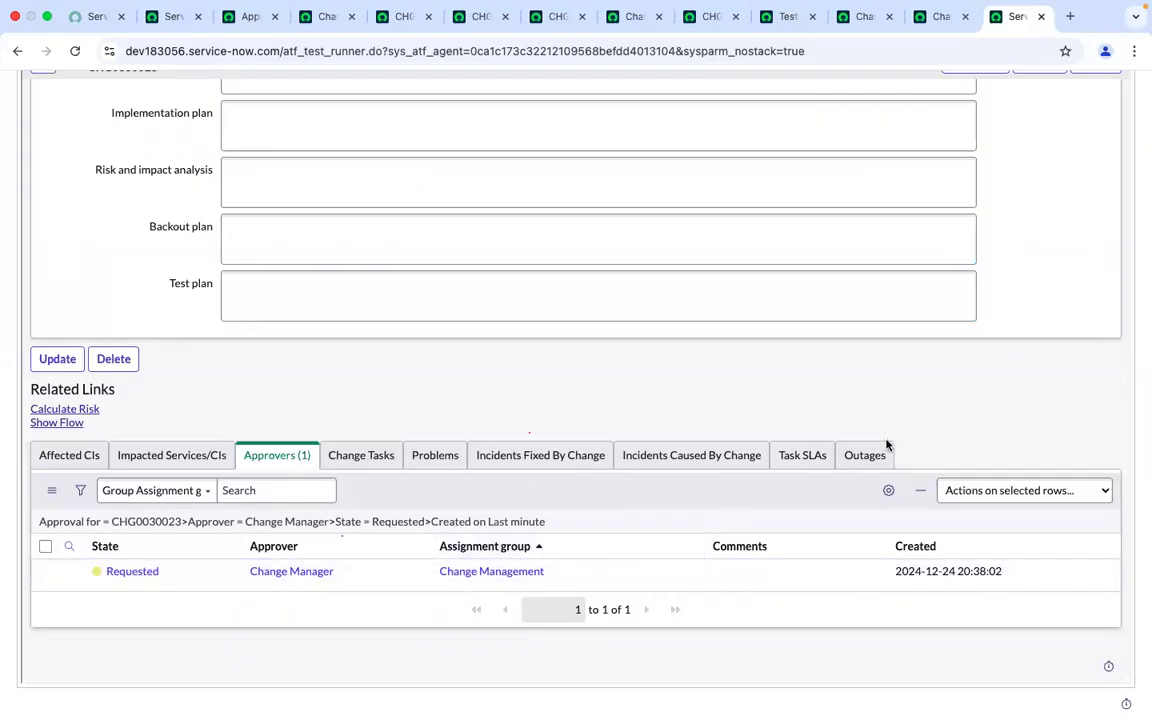
{"action": "scroll", "coordinate": [864, 401], "scroll_direction": "up", "scroll_amount": 3}
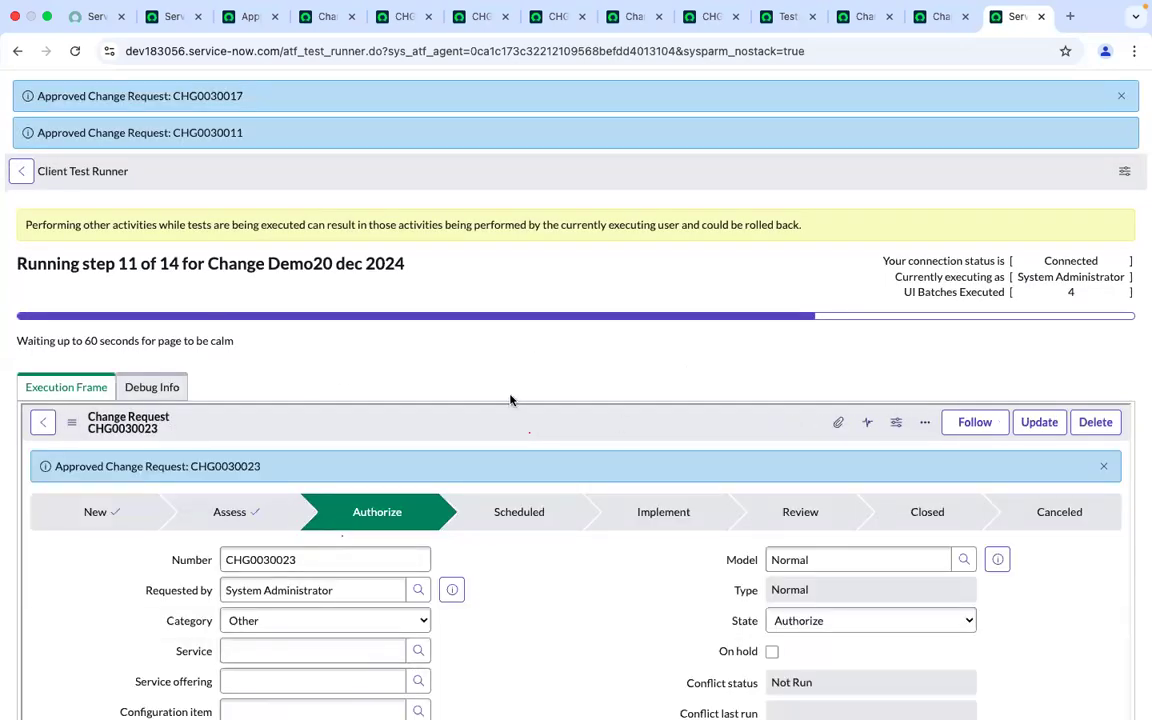
{"action": "scroll", "coordinate": [509, 398], "scroll_direction": "down", "scroll_amount": 4}
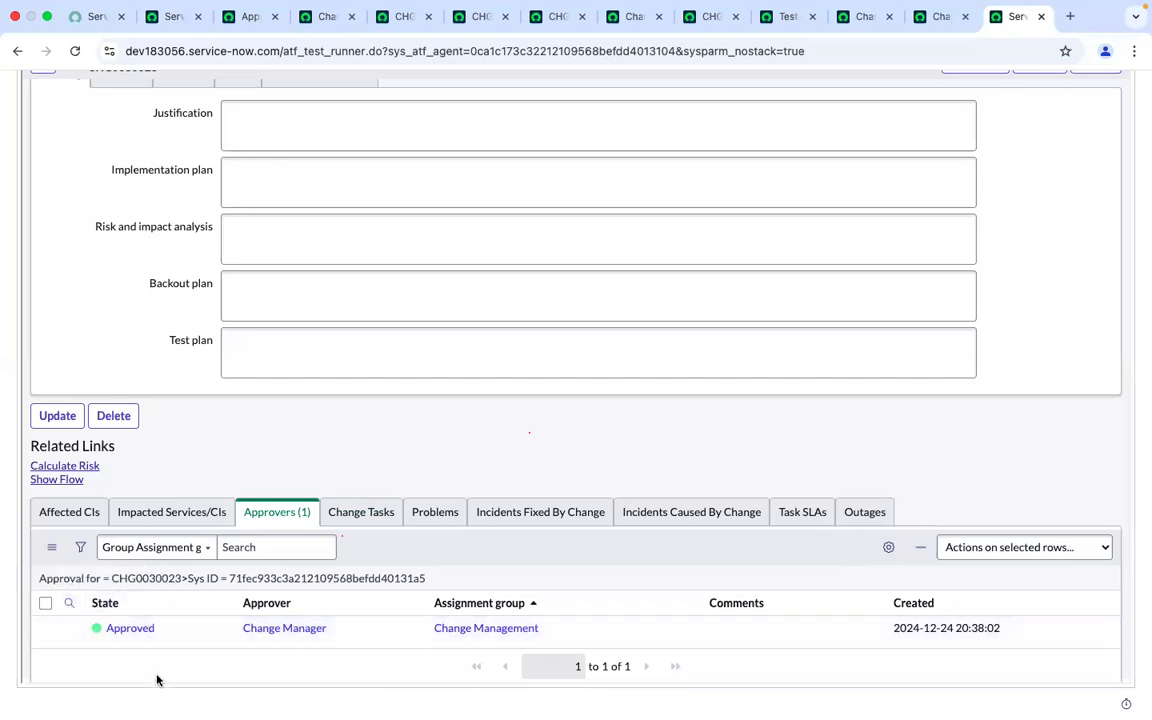
{"action": "scroll", "coordinate": [157, 680], "scroll_direction": "down", "scroll_amount": 1}
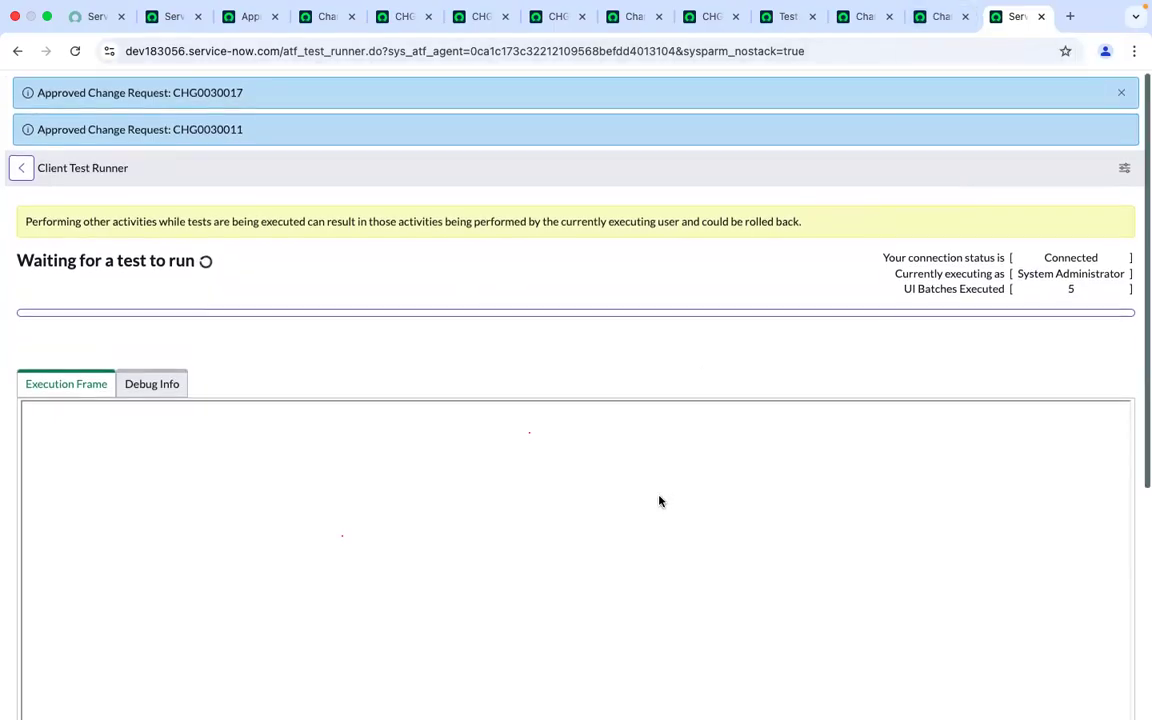
{"action": "scroll", "coordinate": [659, 501], "scroll_direction": "down", "scroll_amount": 1}
{"action": "scroll", "coordinate": [659, 501], "scroll_direction": "down", "scroll_amount": 5}
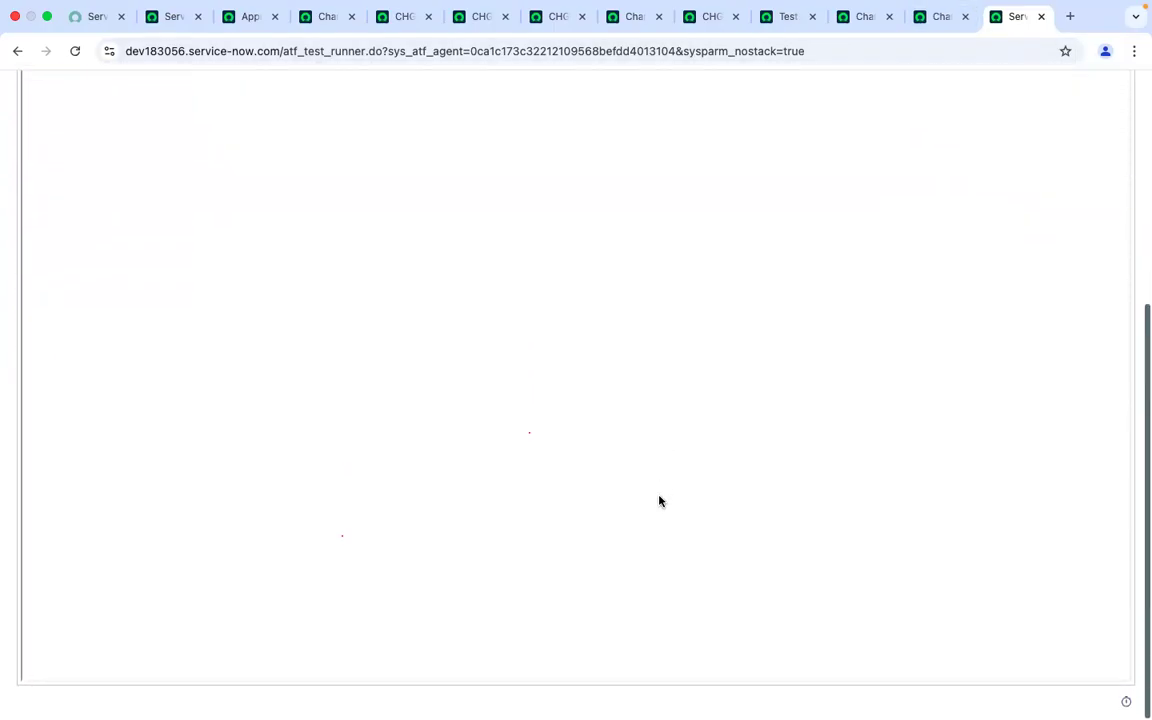
{"action": "scroll", "coordinate": [659, 501], "scroll_direction": "up", "scroll_amount": 2}
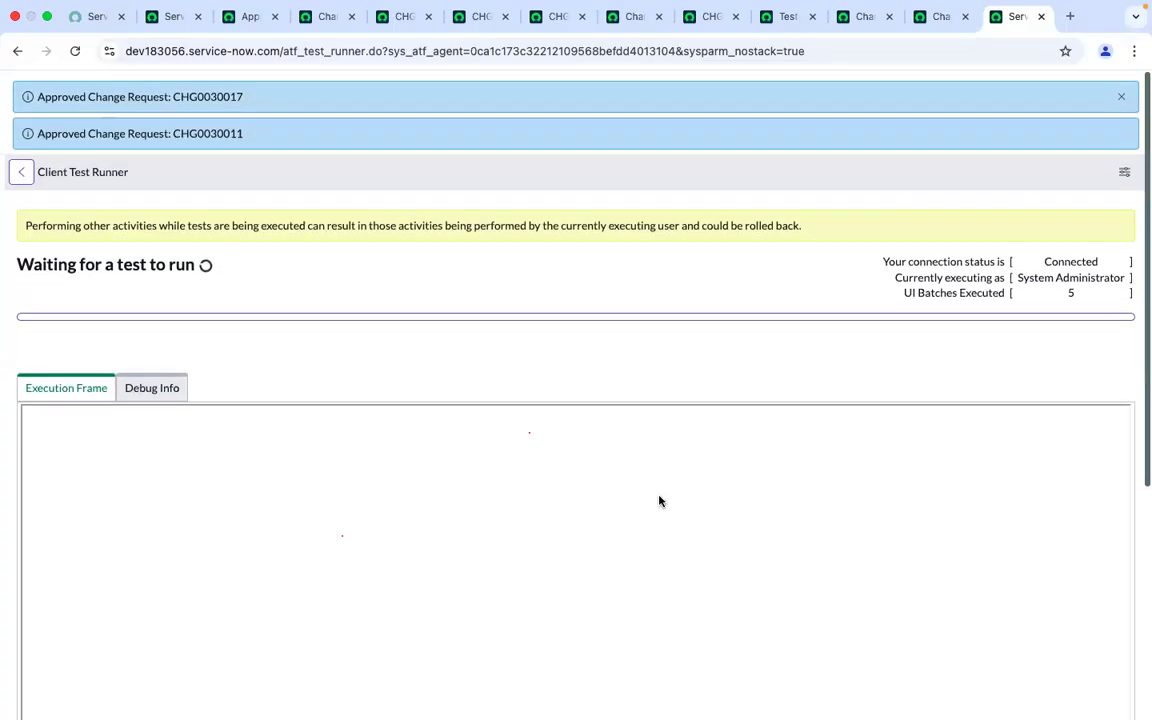
Open the finished test run's results and review the step results
{"action": "left_click", "coordinate": [926, 20]}
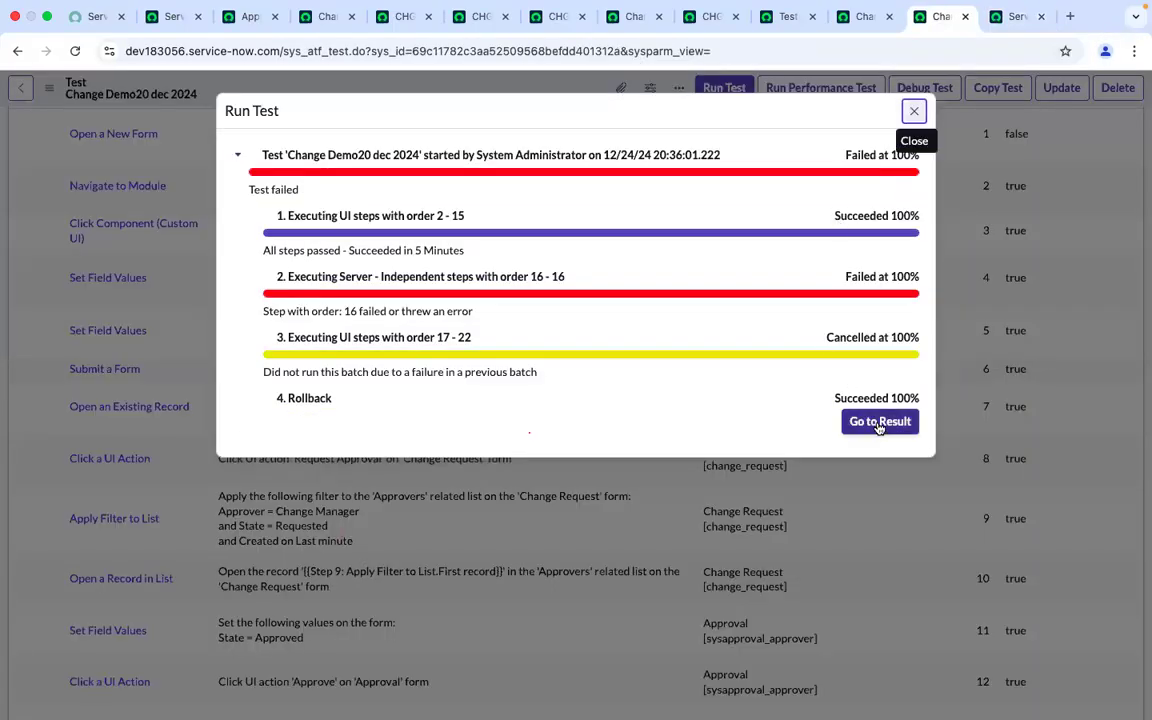
{"action": "left_click", "coordinate": [879, 422]}
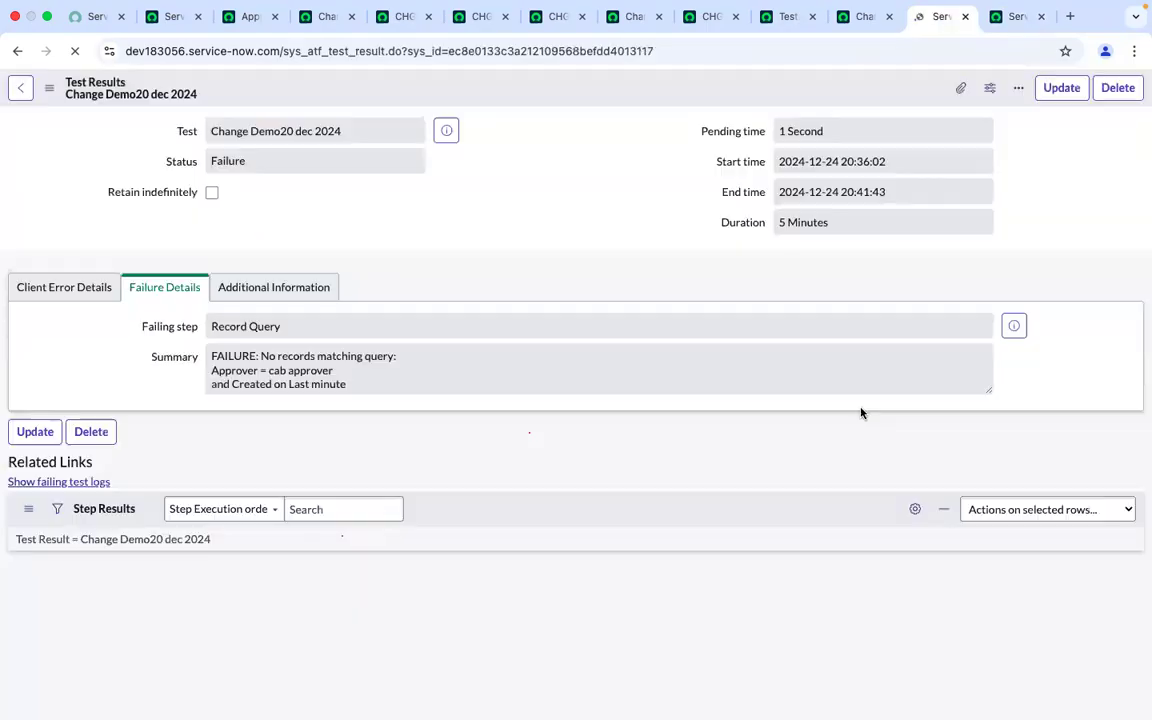
{"action": "scroll", "coordinate": [582, 560], "scroll_direction": "down", "scroll_amount": 7}
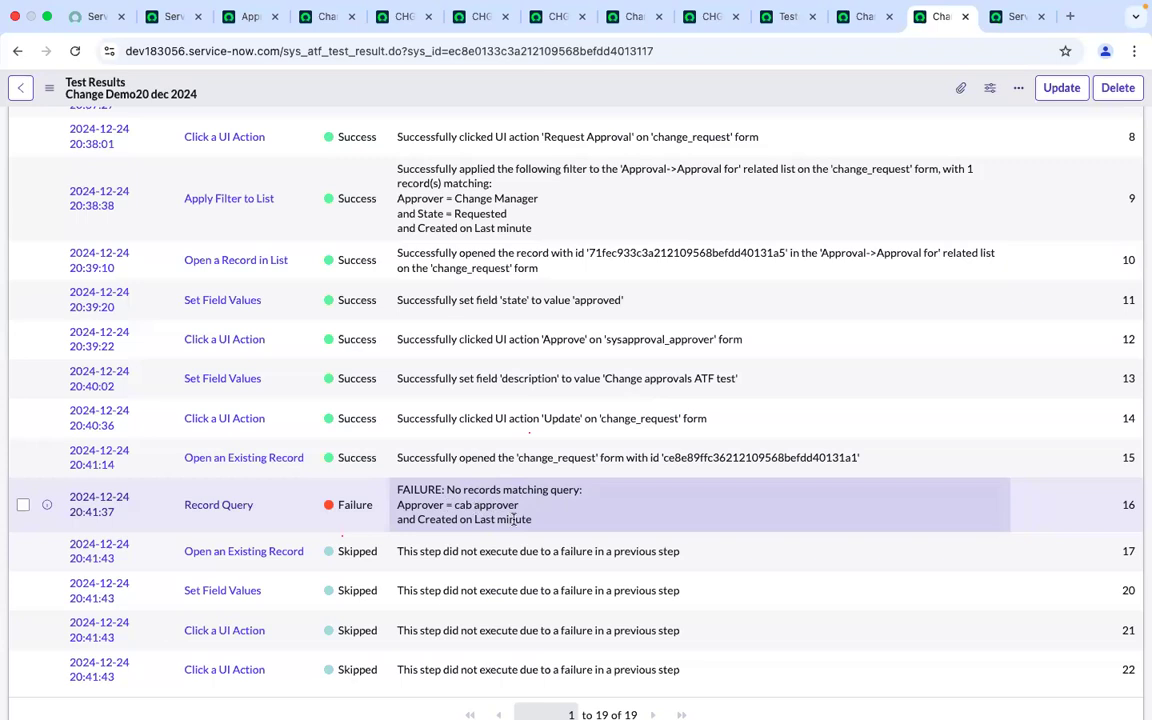
Open the failing Record Query step, set its Created condition to Current minute, and save it
{"action": "left_click", "coordinate": [205, 508], "text": "super"}
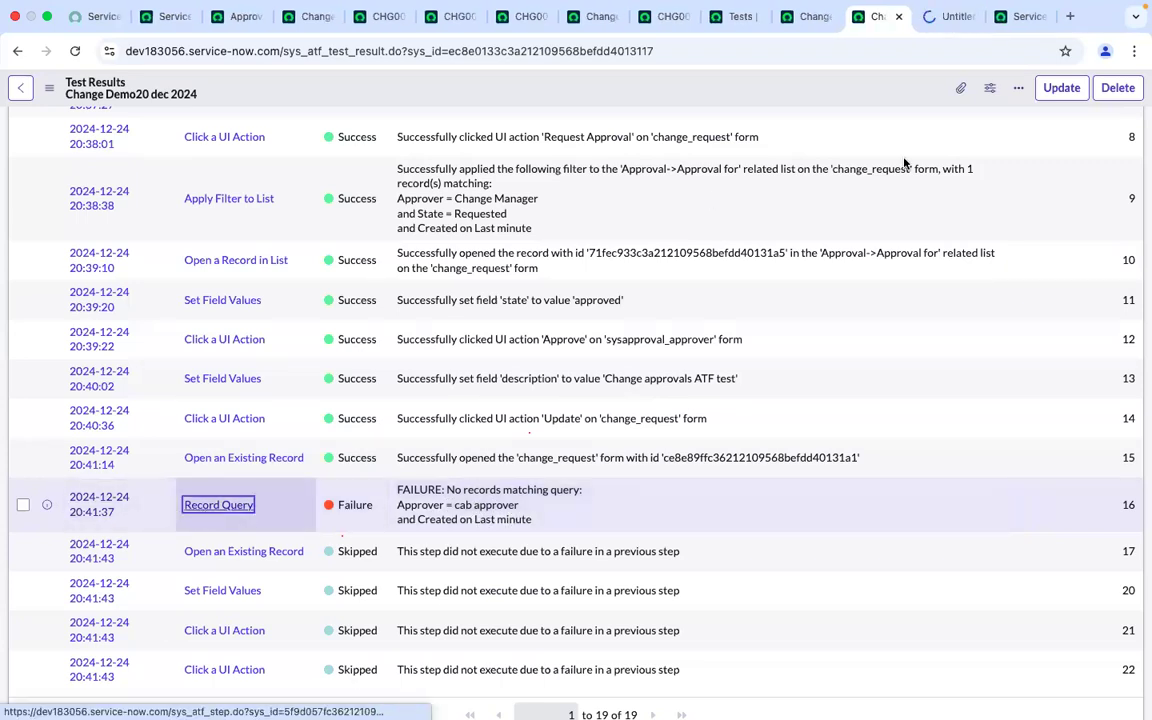
{"action": "left_click", "coordinate": [948, 16]}
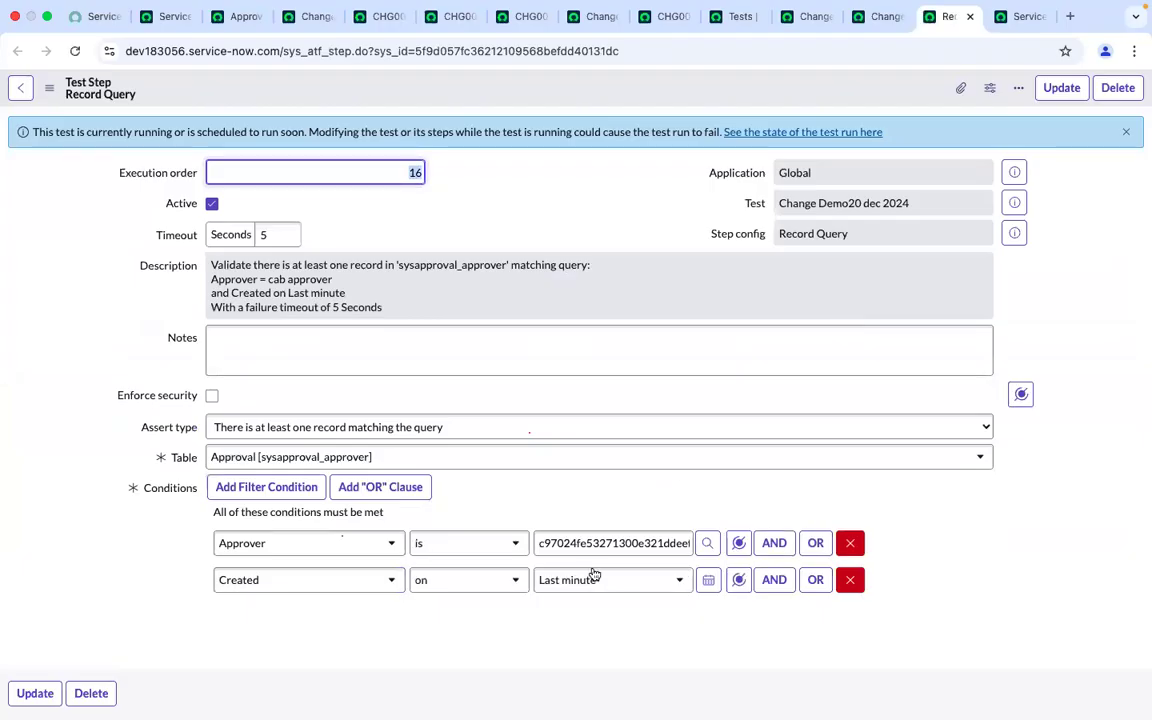
{"action": "left_click", "coordinate": [592, 582]}
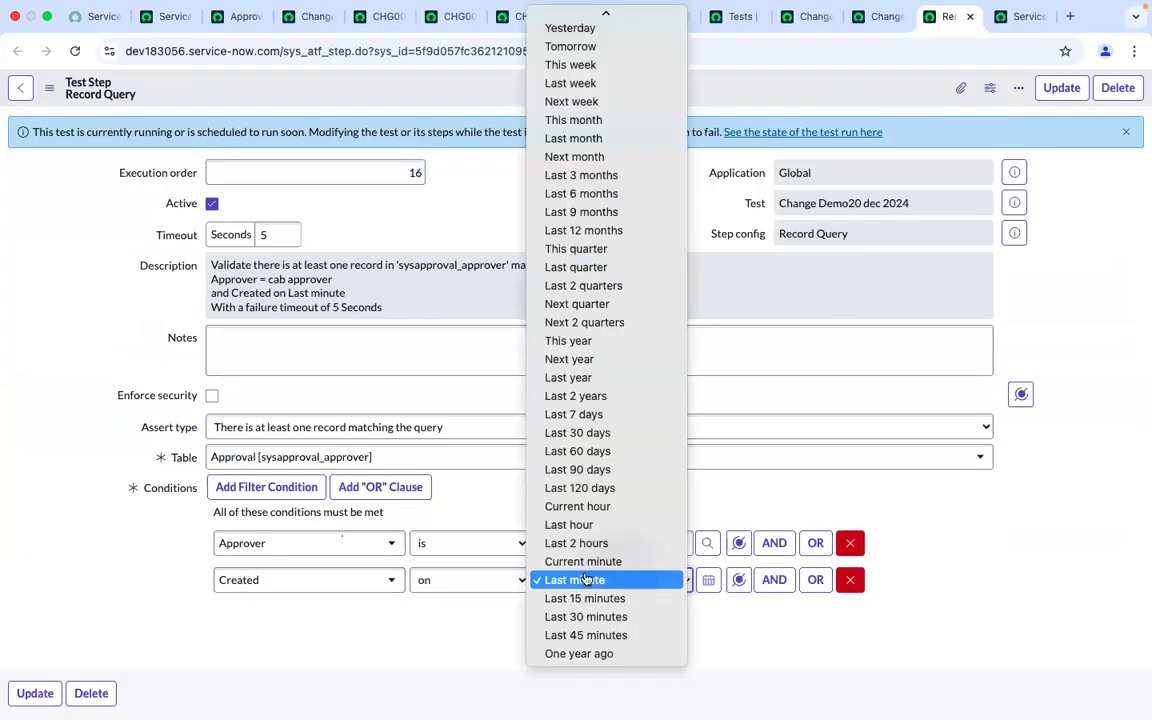
{"action": "left_click", "coordinate": [579, 564]}
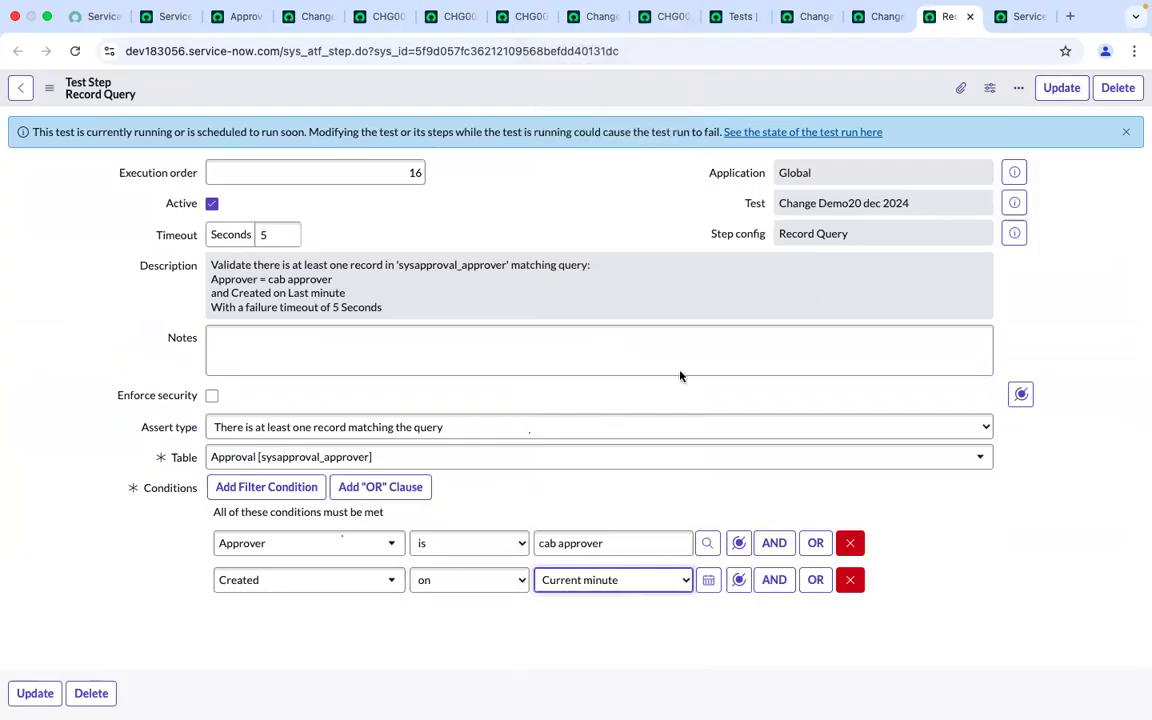
{"action": "left_click", "coordinate": [1063, 87]}
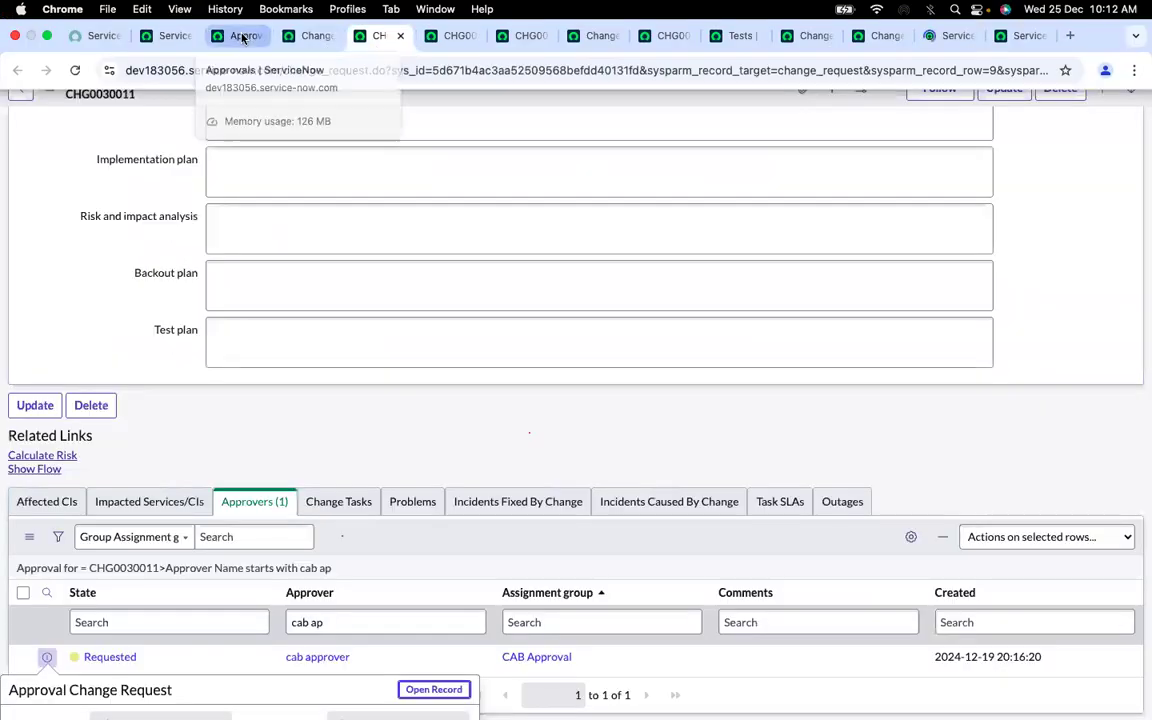
Search the approvals list for records whose approver contains cab
{"action": "left_click", "coordinate": [239, 36]}
{"action": "left_click", "coordinate": [349, 174]}
{"action": "type", "text": "ca"}
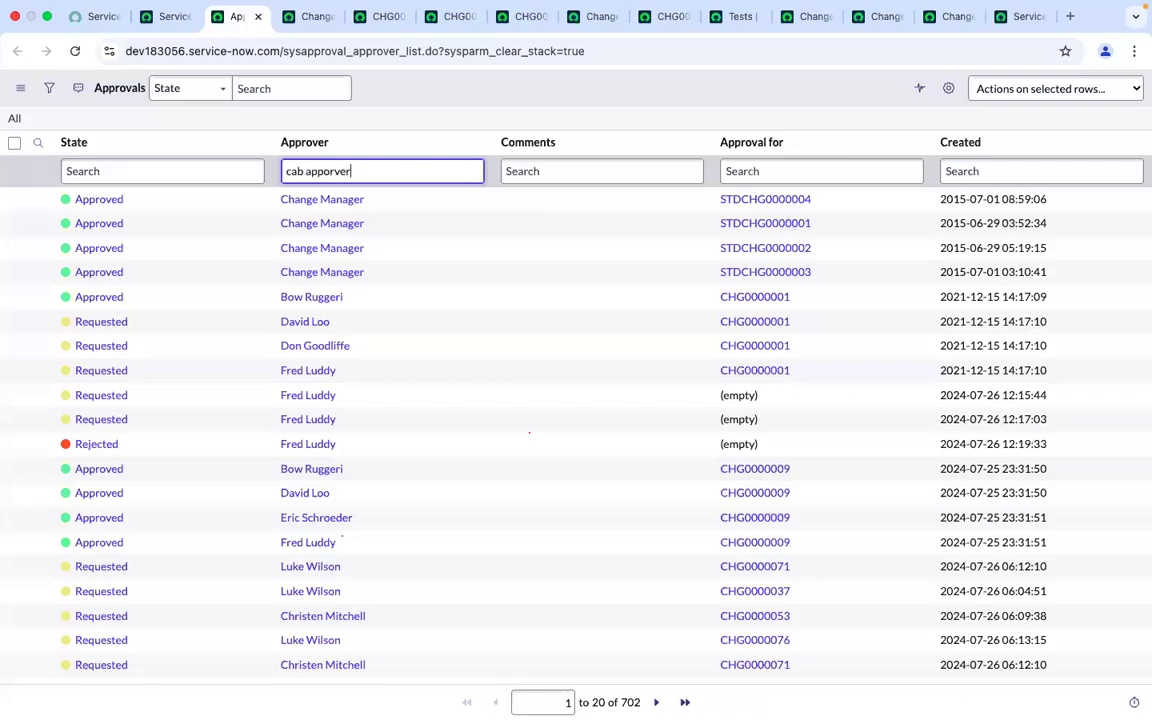
{"action": "type", "text": "b apporver"}
{"action": "key", "text": "Return"}
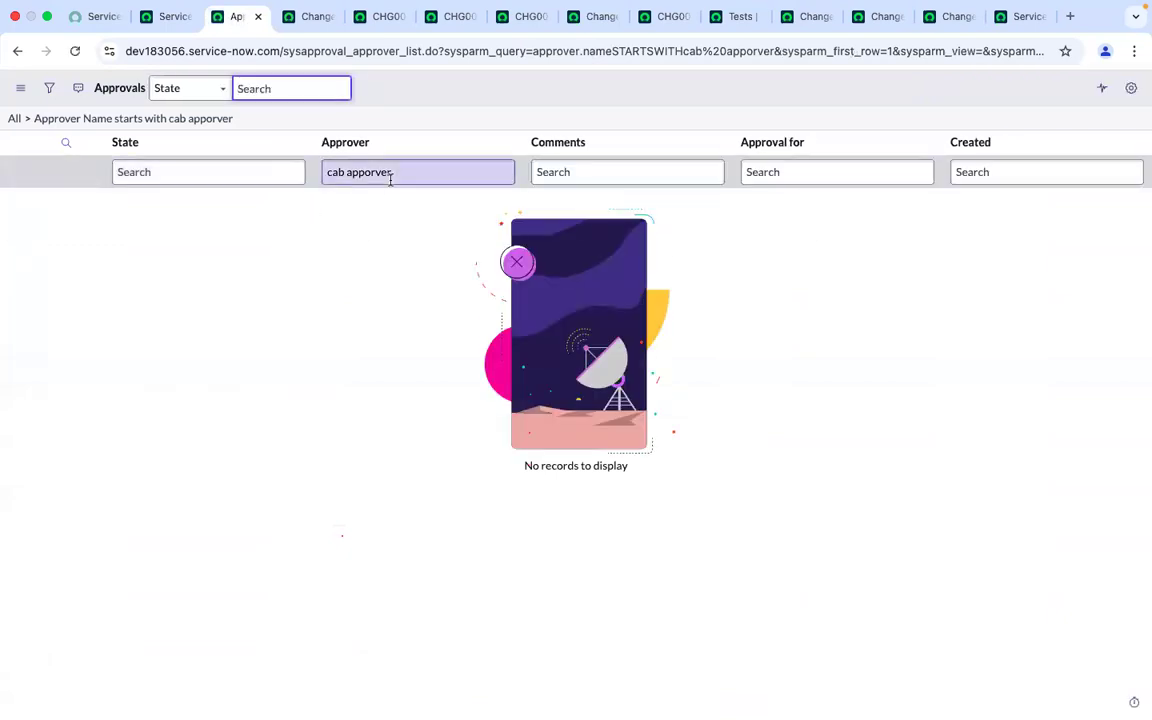
{"action": "left_click", "coordinate": [391, 178]}
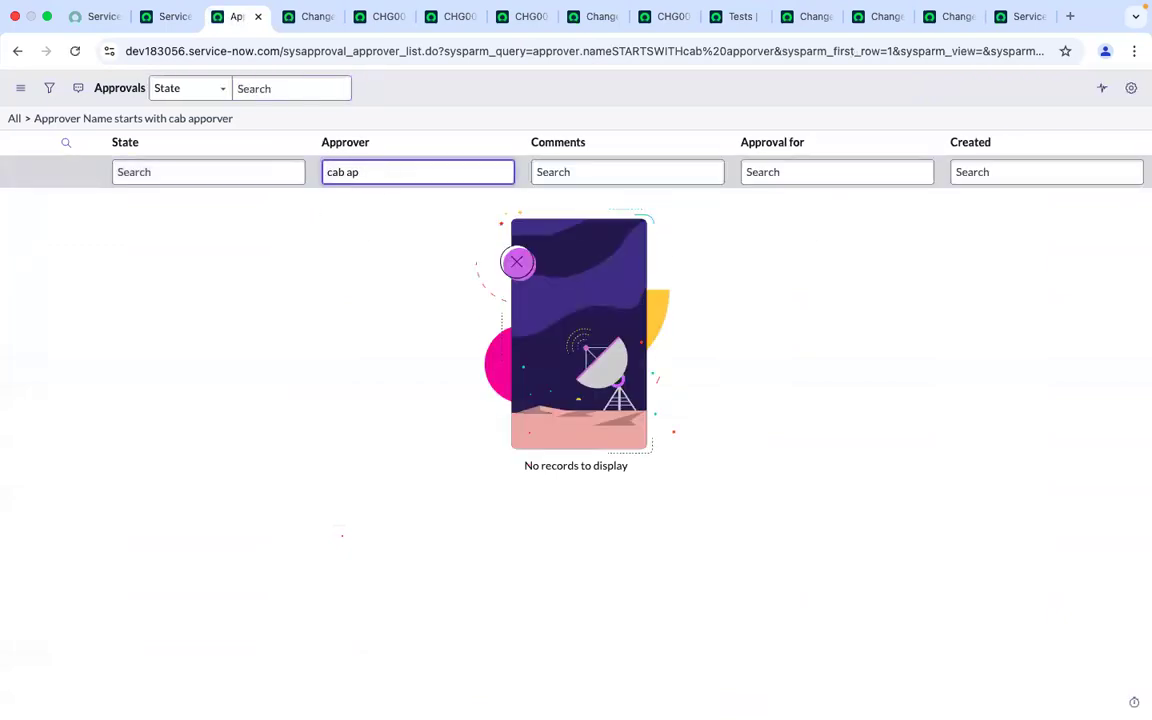
{"action": "key", "text": "BackSpace"}
{"action": "key", "text": "BackSpace"}
{"action": "type", "text": "*cab"}
{"action": "key", "text": "Return"}
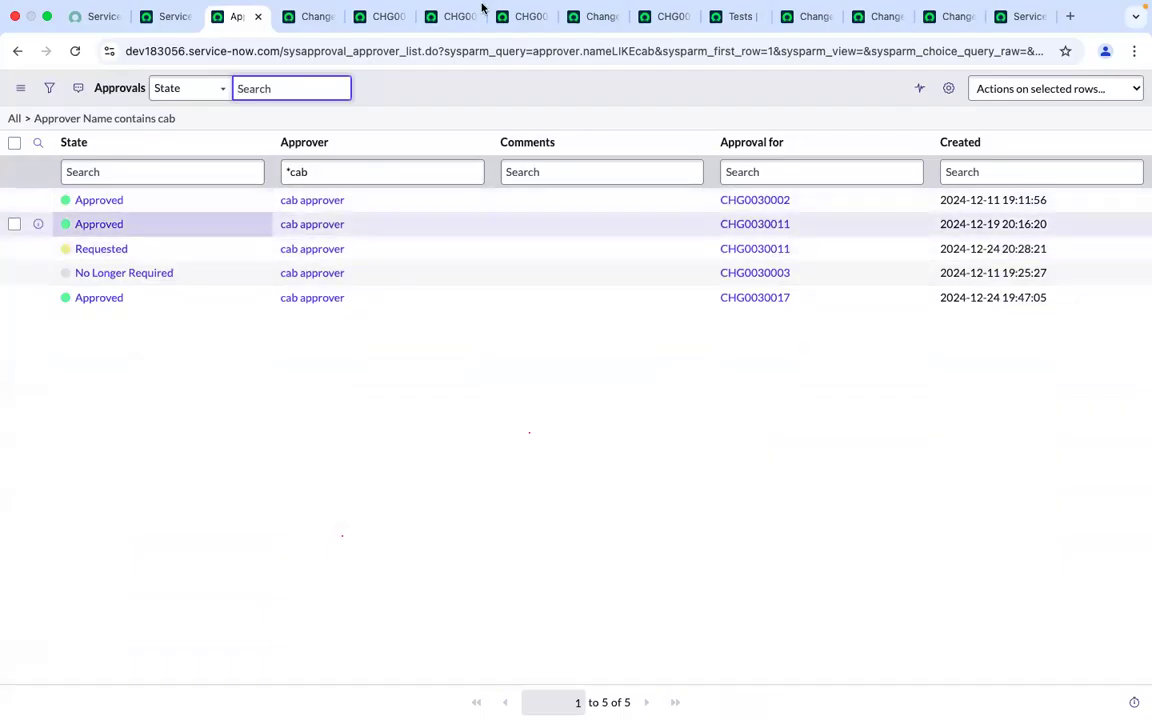
Open the failing Record Query step from the test run's step results
{"action": "left_click", "coordinate": [948, 36]}
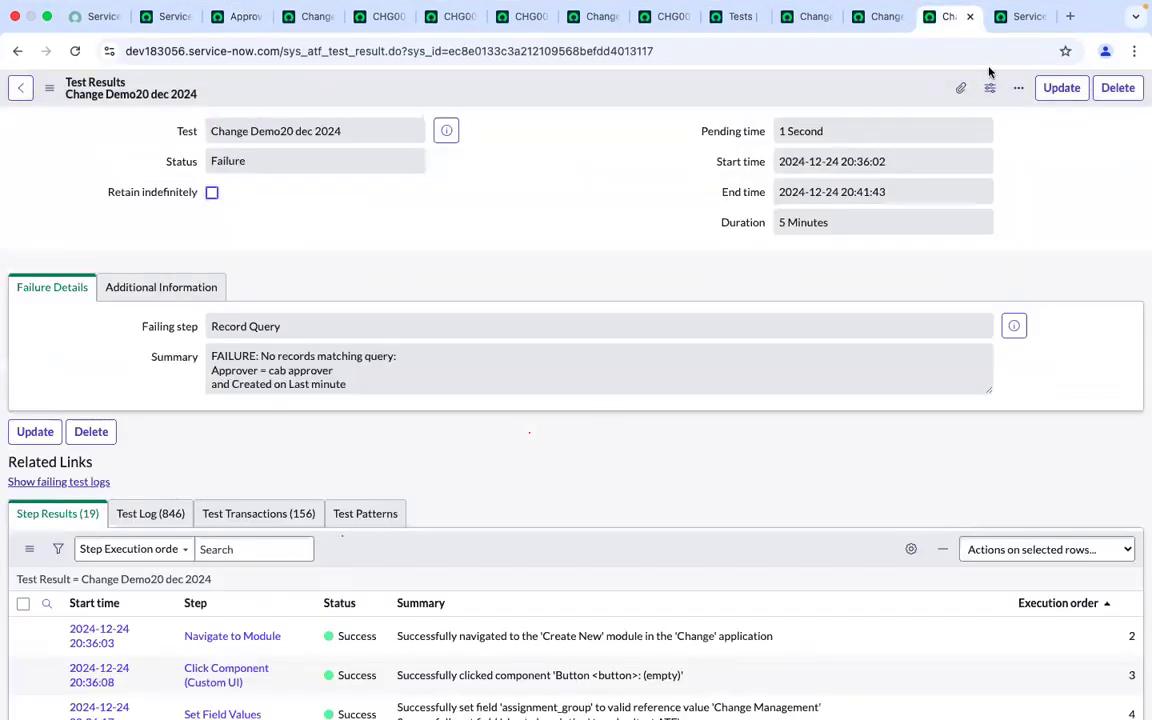
{"action": "left_click", "coordinate": [862, 14]}
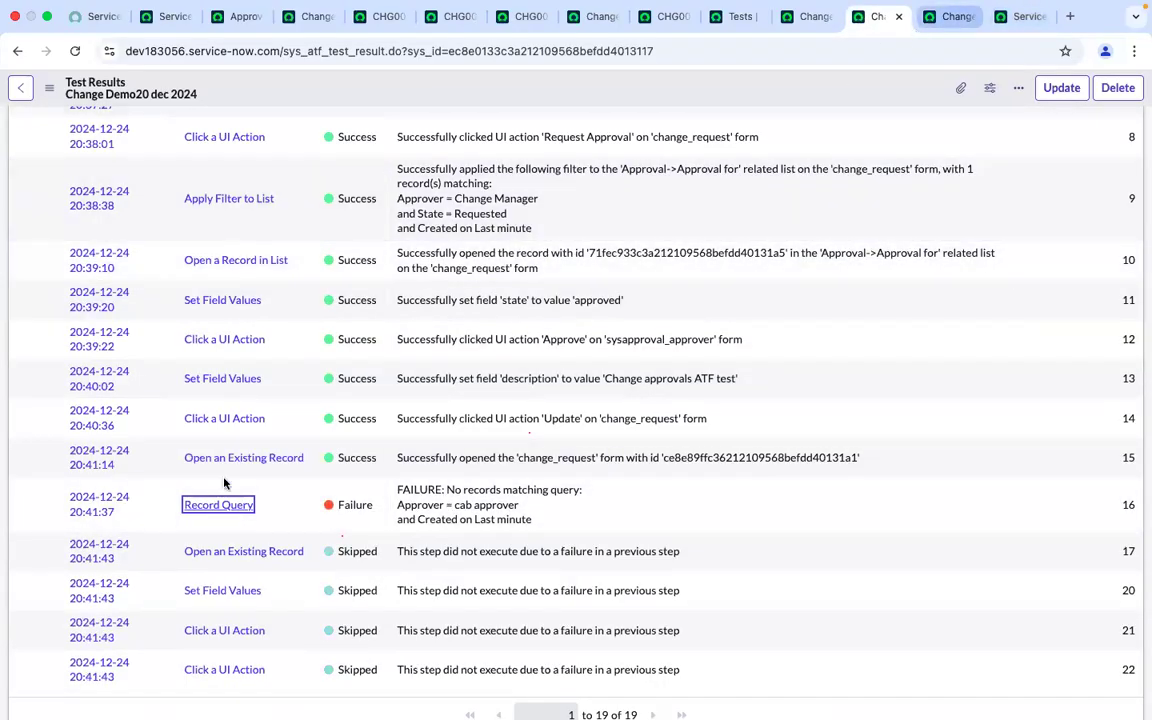
{"action": "left_click", "coordinate": [216, 507]}
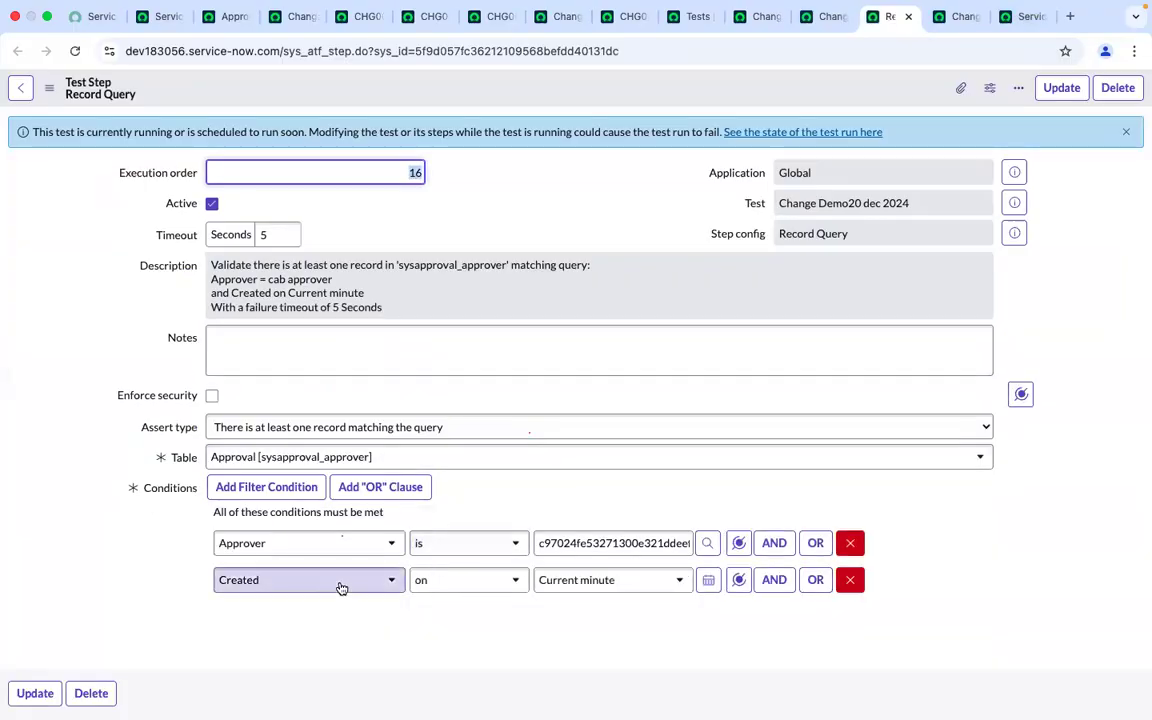
Add a Record Query condition requiring State is Requested
{"action": "left_click", "coordinate": [775, 580]}
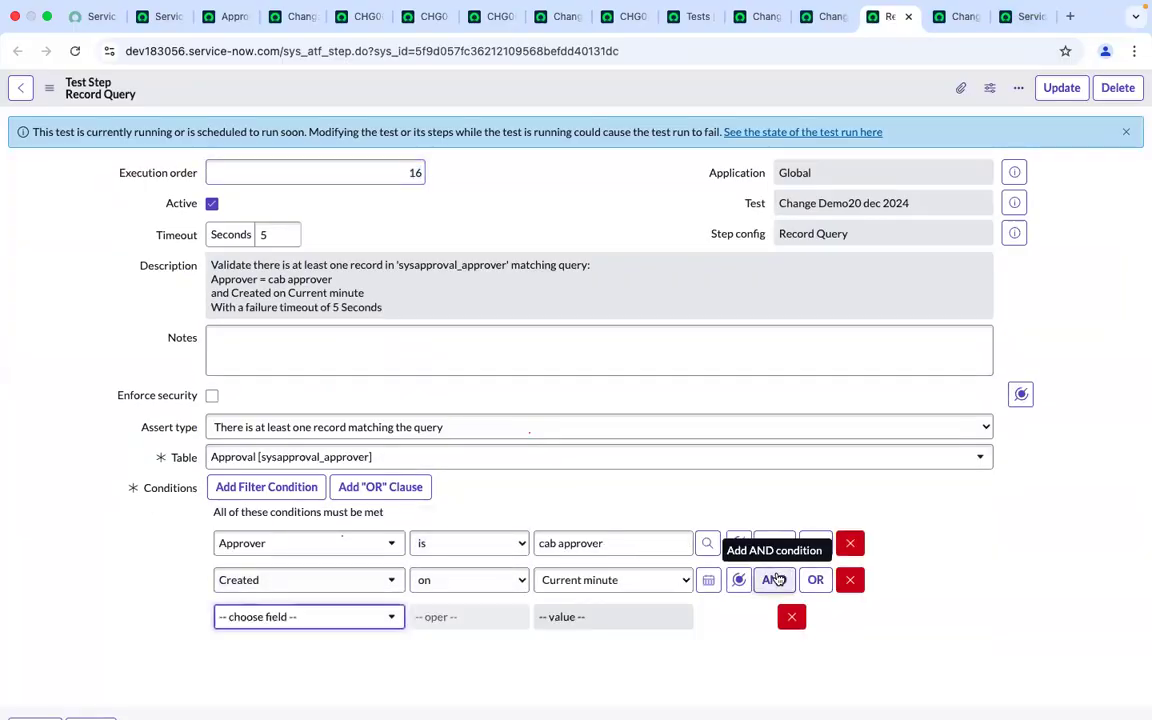
{"action": "left_click", "coordinate": [301, 616]}
{"action": "type", "text": "state re"}
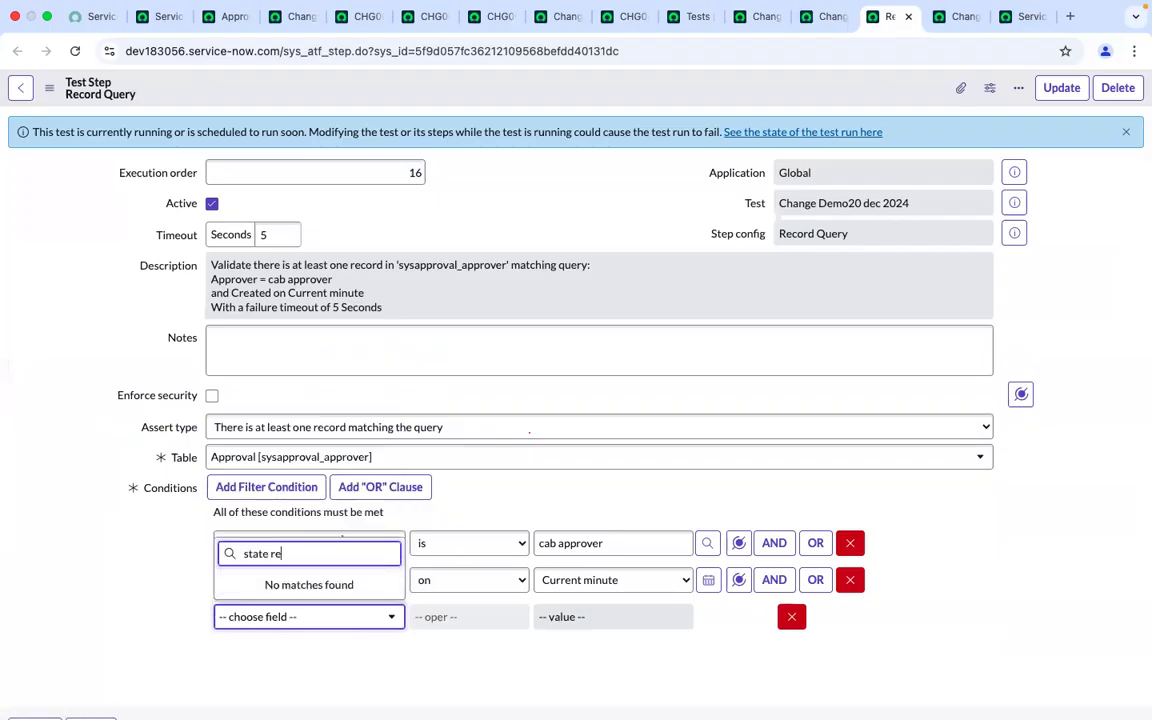
{"action": "key", "text": "BackSpace"}
{"action": "key", "text": "BackSpace"}
{"action": "key", "text": "BackSpace"}
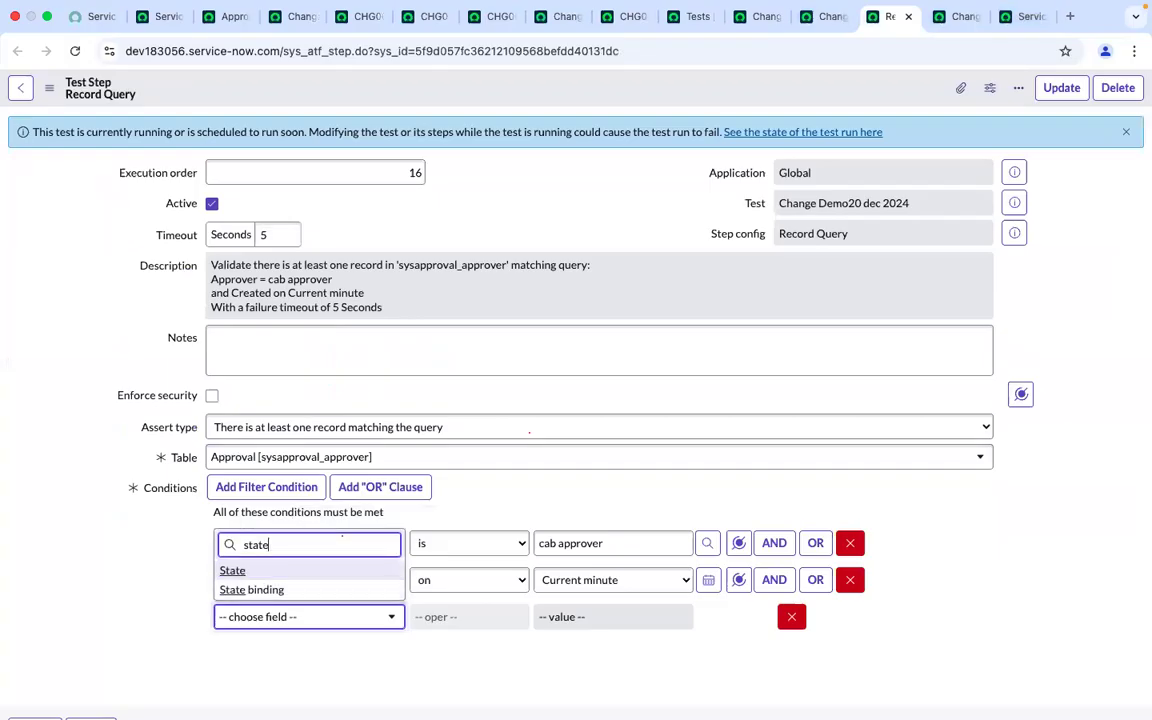
{"action": "left_click", "coordinate": [242, 580]}
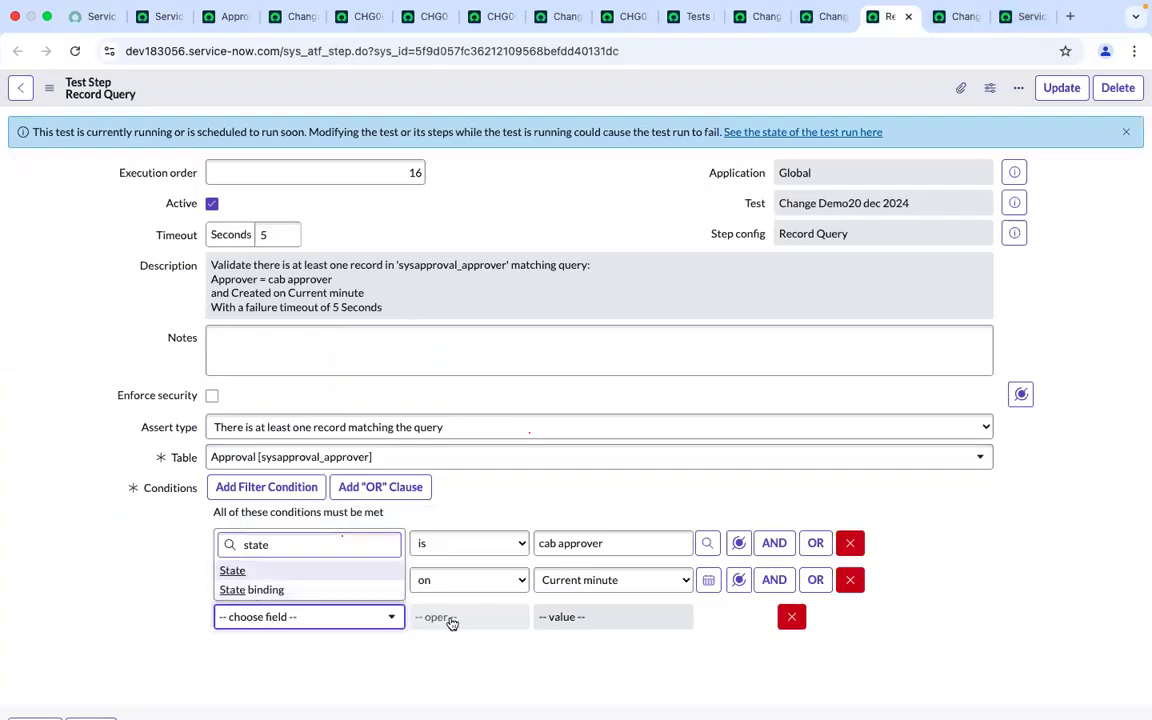
{"action": "left_click", "coordinate": [599, 620]}
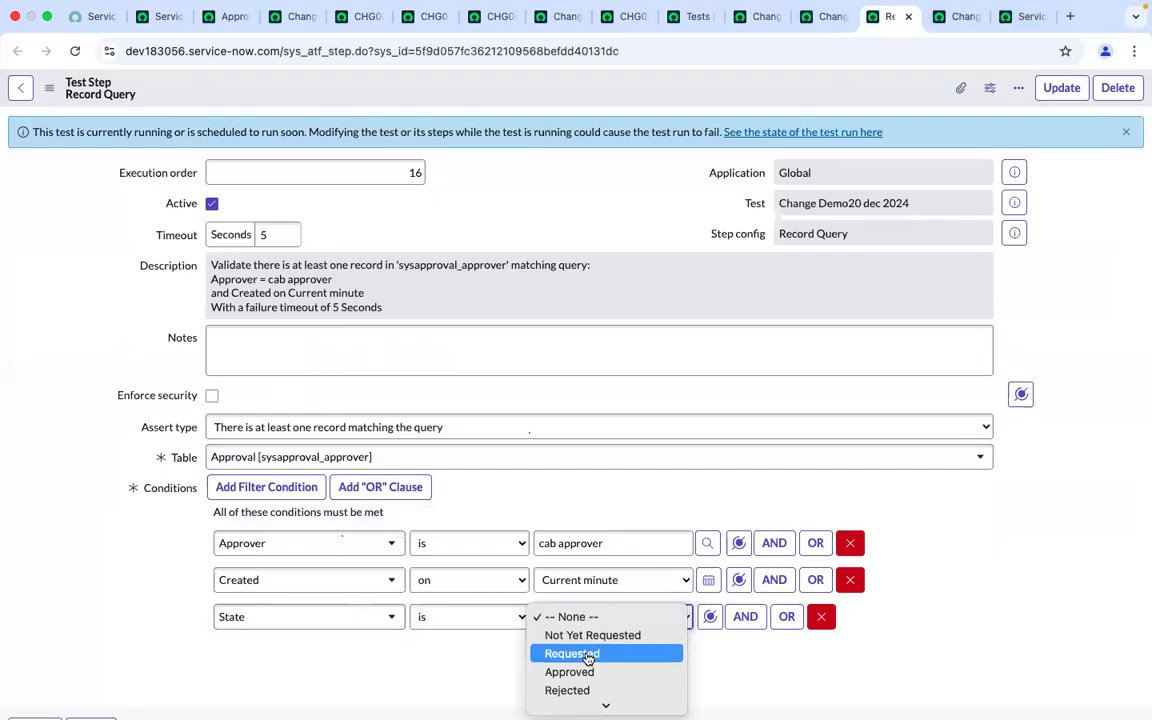
{"action": "left_click", "coordinate": [588, 655]}
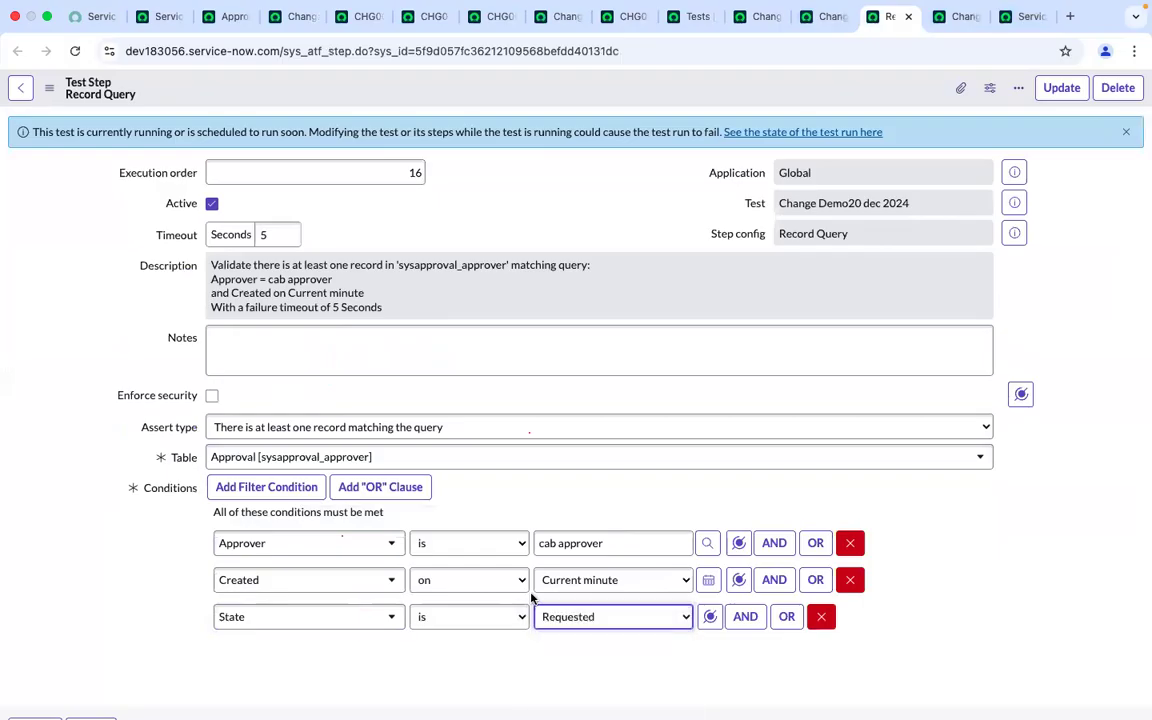
Change the Approver condition to contains, picking the cab.approver user from the user lookup
{"action": "left_click", "coordinate": [476, 547]}
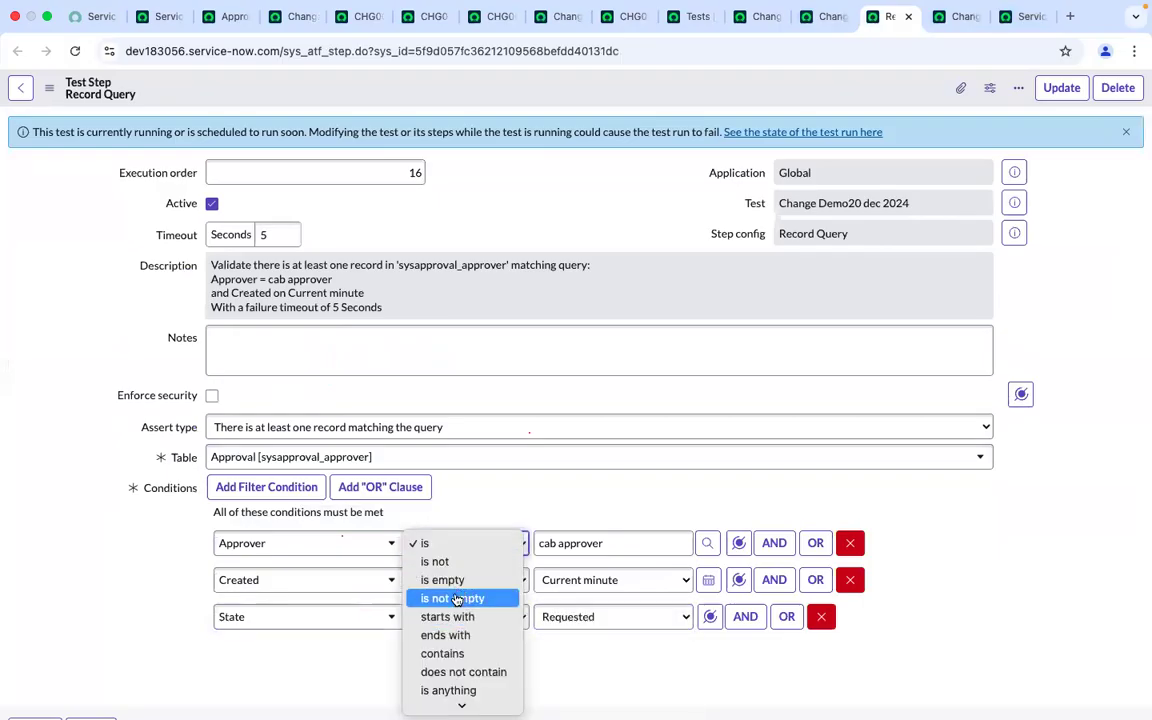
{"action": "left_click", "coordinate": [453, 656]}
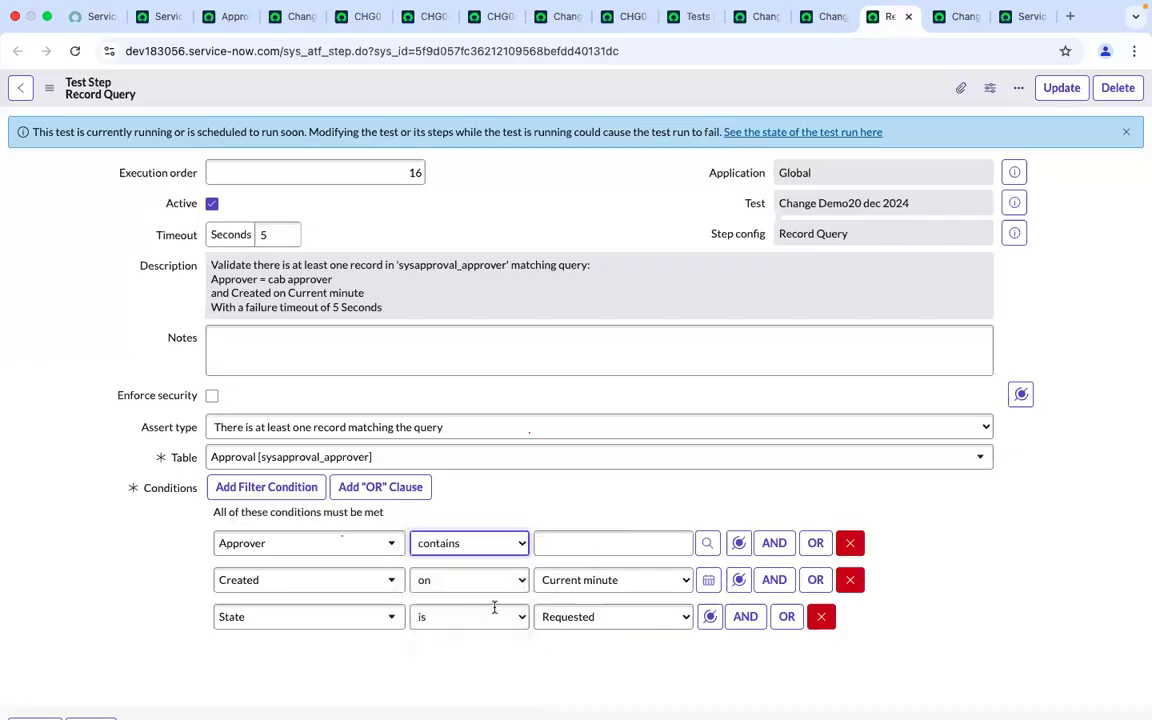
{"action": "left_click", "coordinate": [707, 543]}
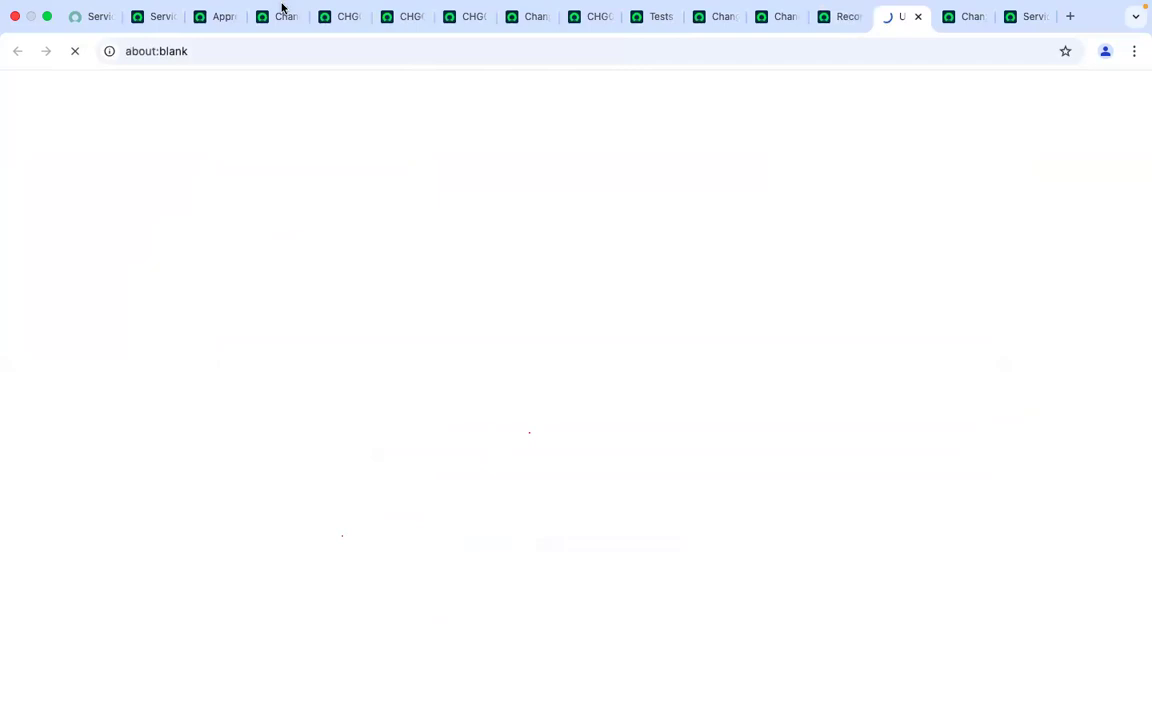
{"action": "left_click", "coordinate": [203, 168]}
{"action": "type", "text": "cs"}
{"action": "key", "text": "BackSpace"}
{"action": "key", "text": "BackSpace"}
{"action": "key", "text": "BackSpace"}
{"action": "type", "text": "ab"}
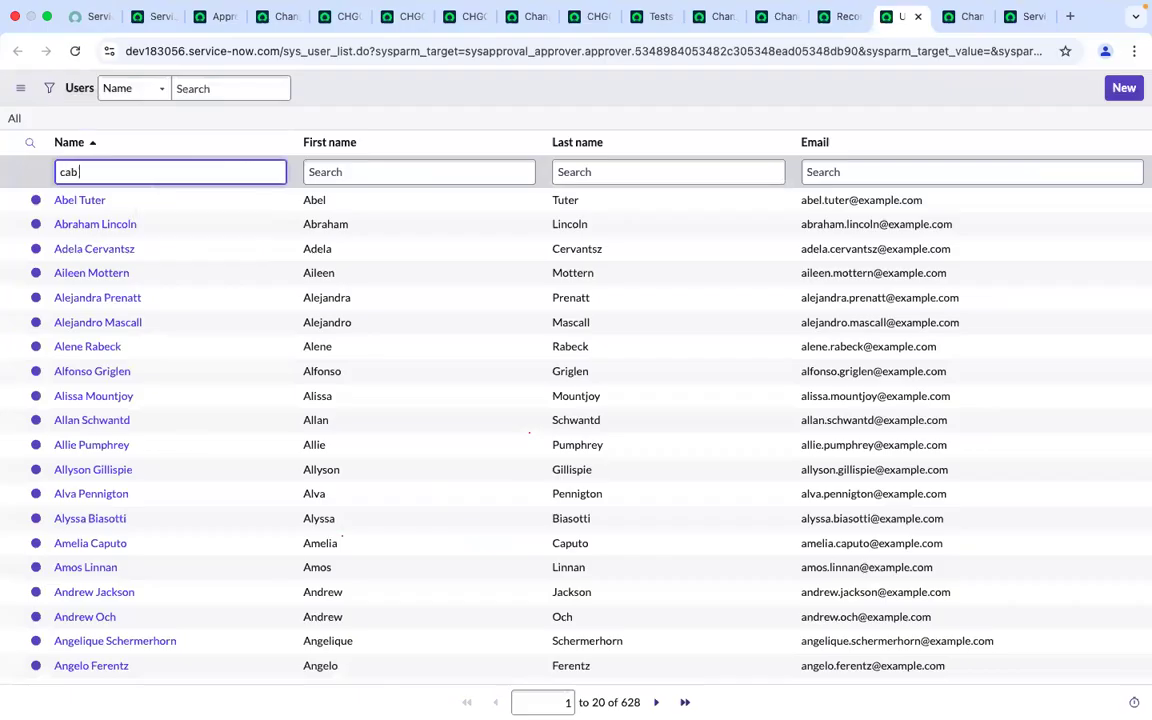
{"action": "key", "text": "Return"}
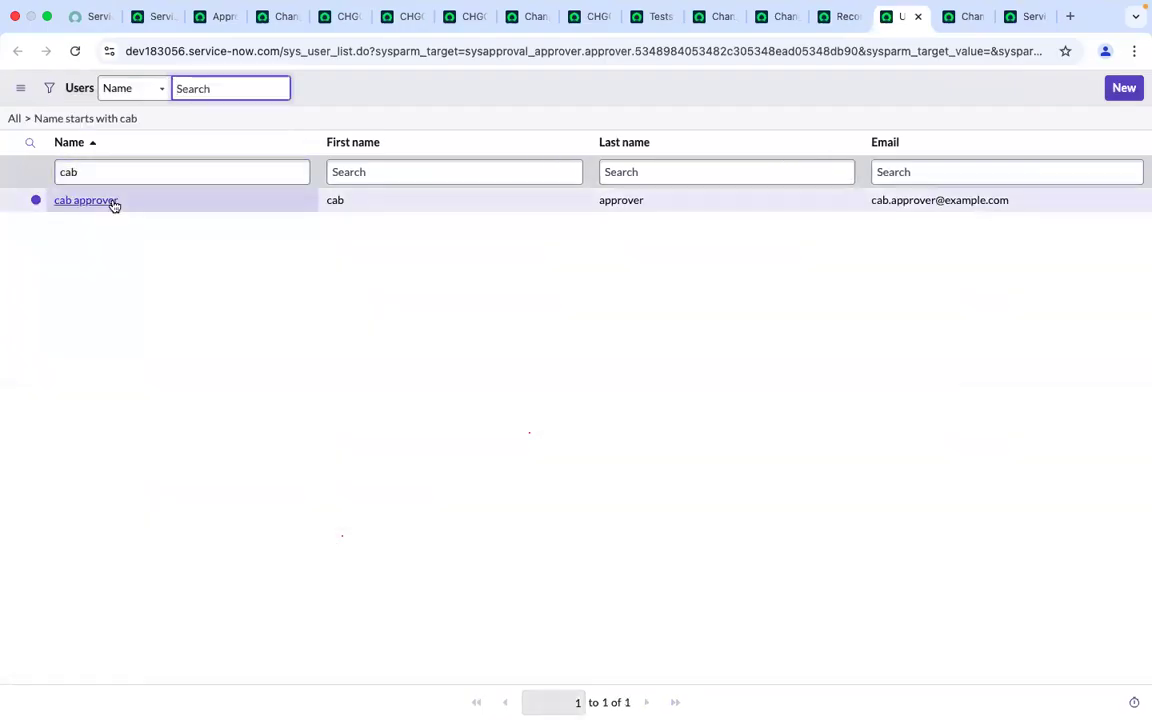
{"action": "left_click", "coordinate": [114, 202]}
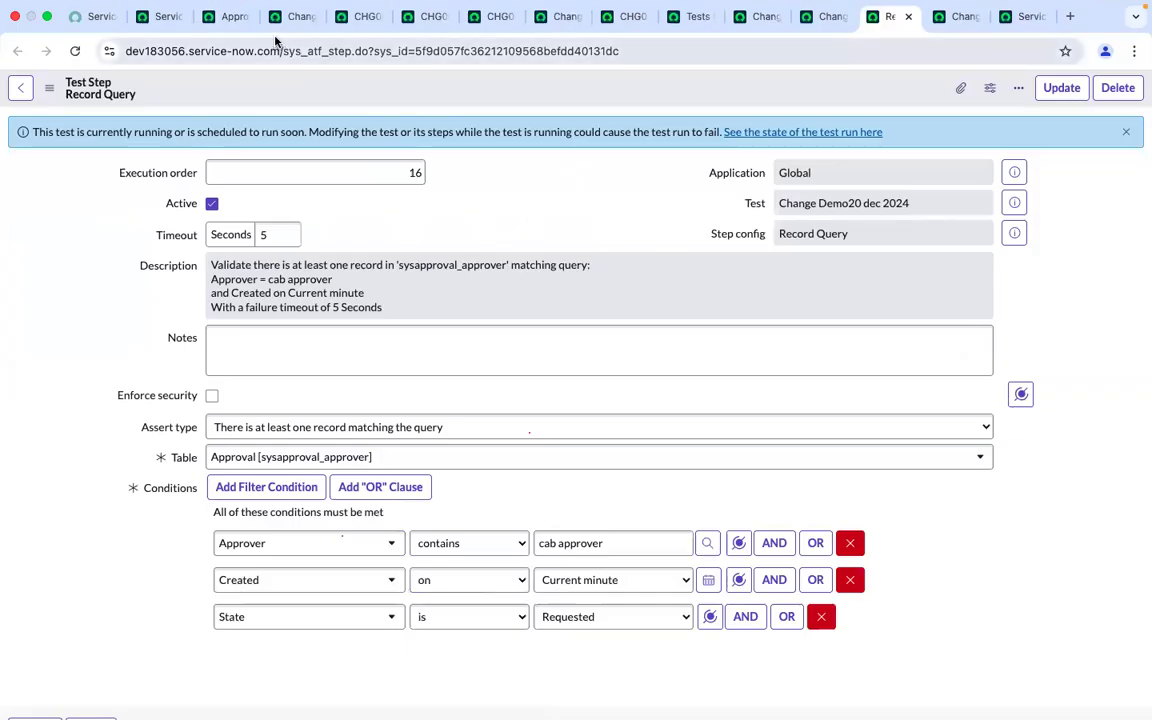
Save the Record Query step with its updated conditions
{"action": "left_click", "coordinate": [222, 16]}
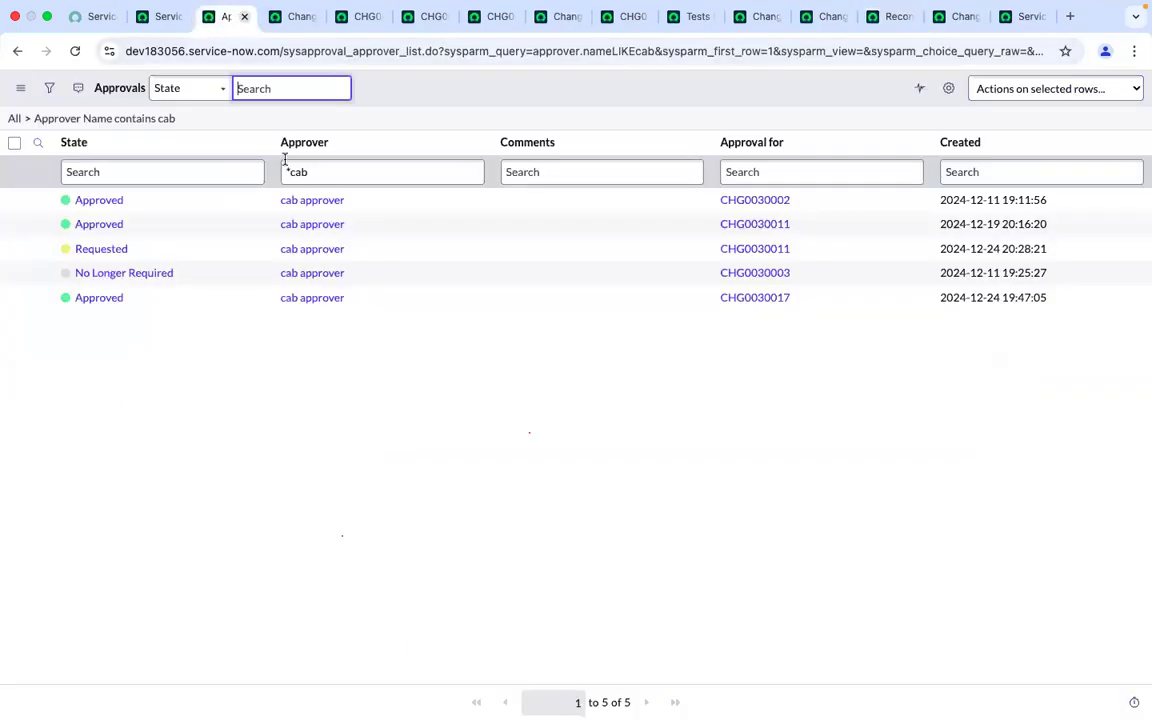
{"action": "left_click", "coordinate": [75, 51]}
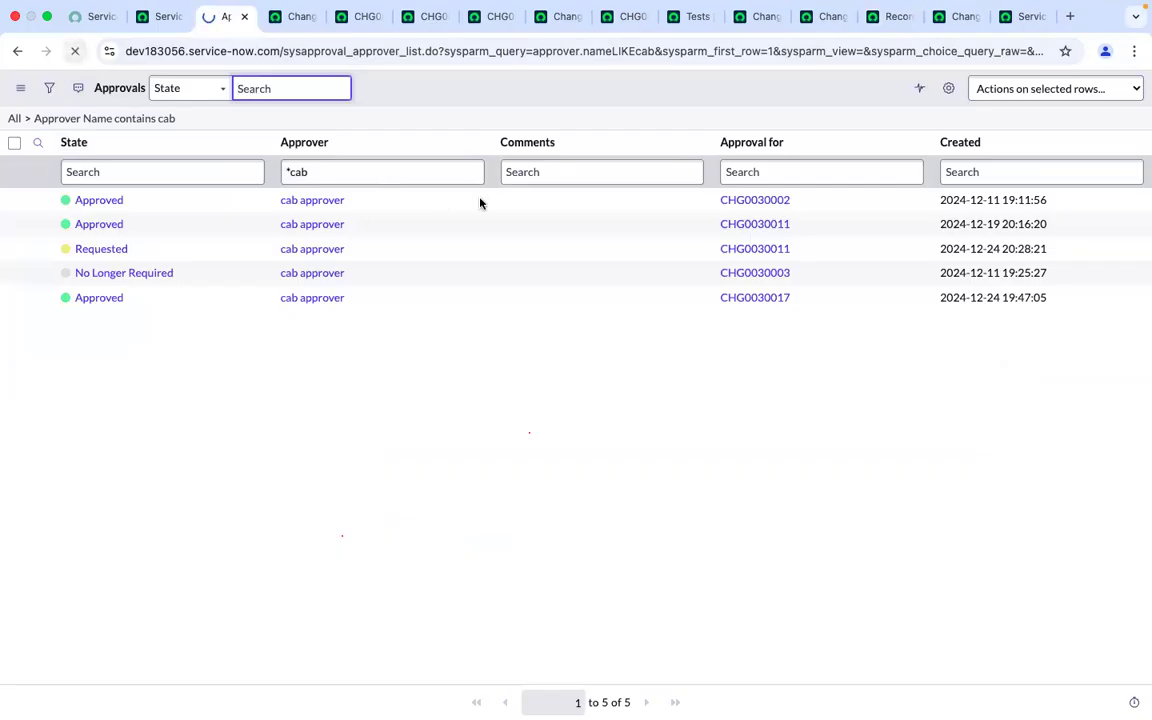
{"action": "left_click", "coordinate": [962, 15]}
{"action": "left_click", "coordinate": [998, 17]}
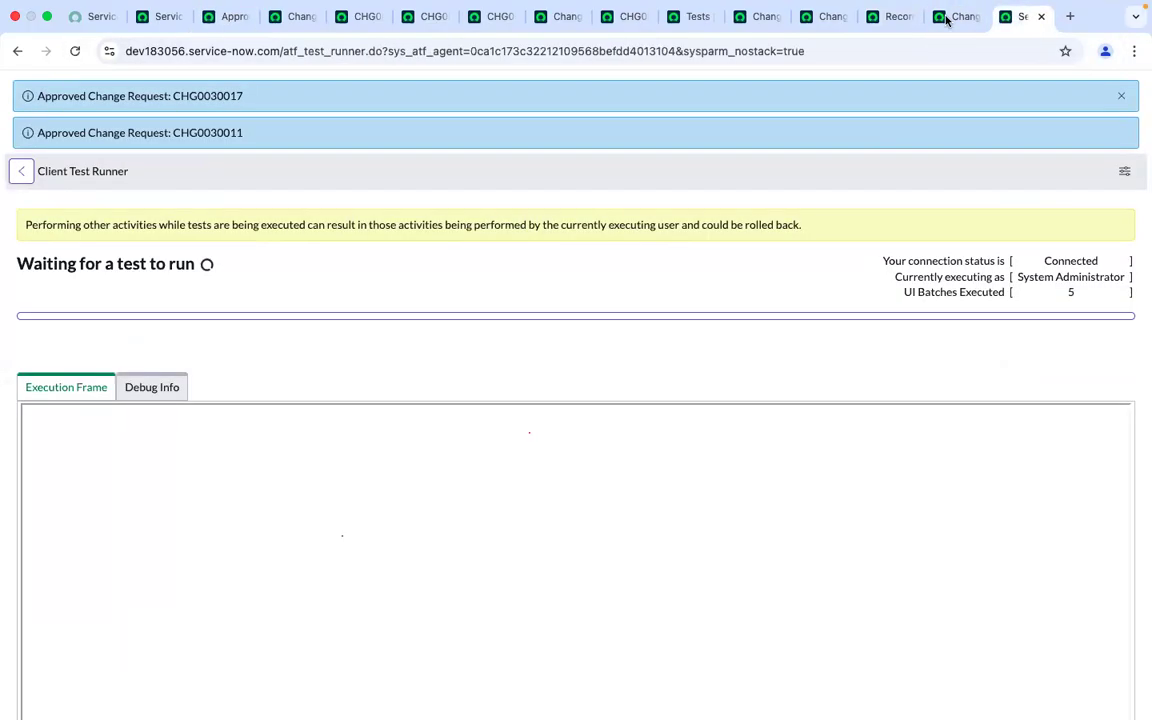
{"action": "left_click", "coordinate": [886, 14]}
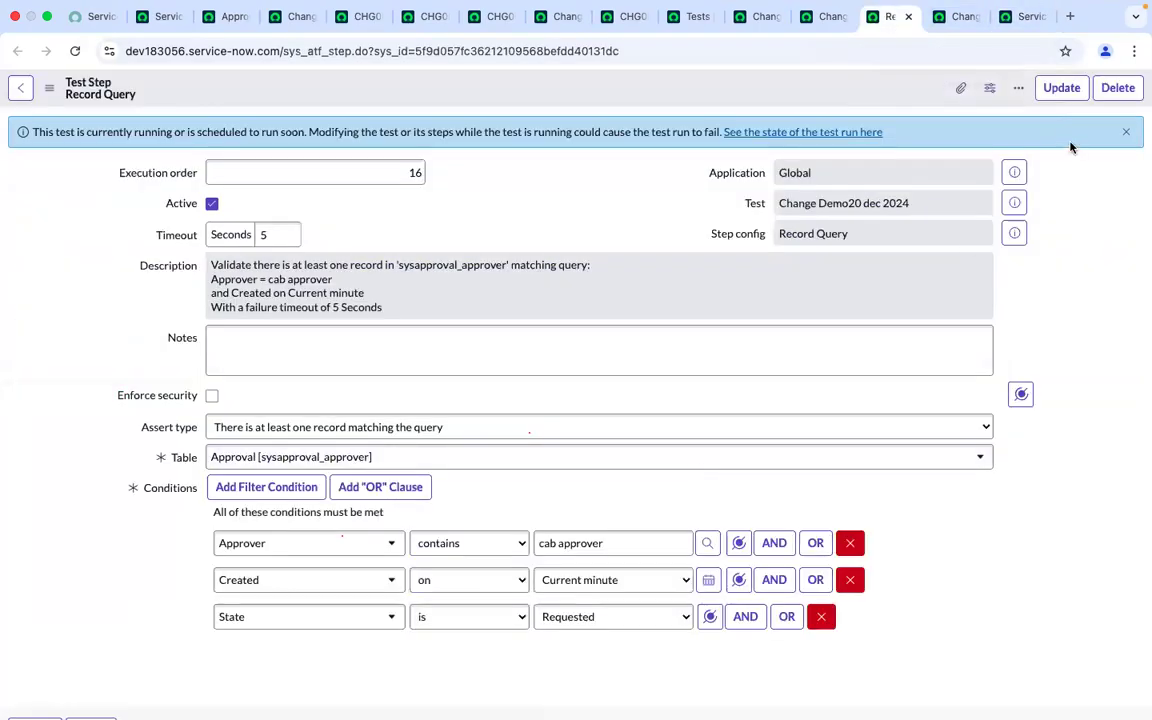
{"action": "left_click", "coordinate": [1060, 89]}
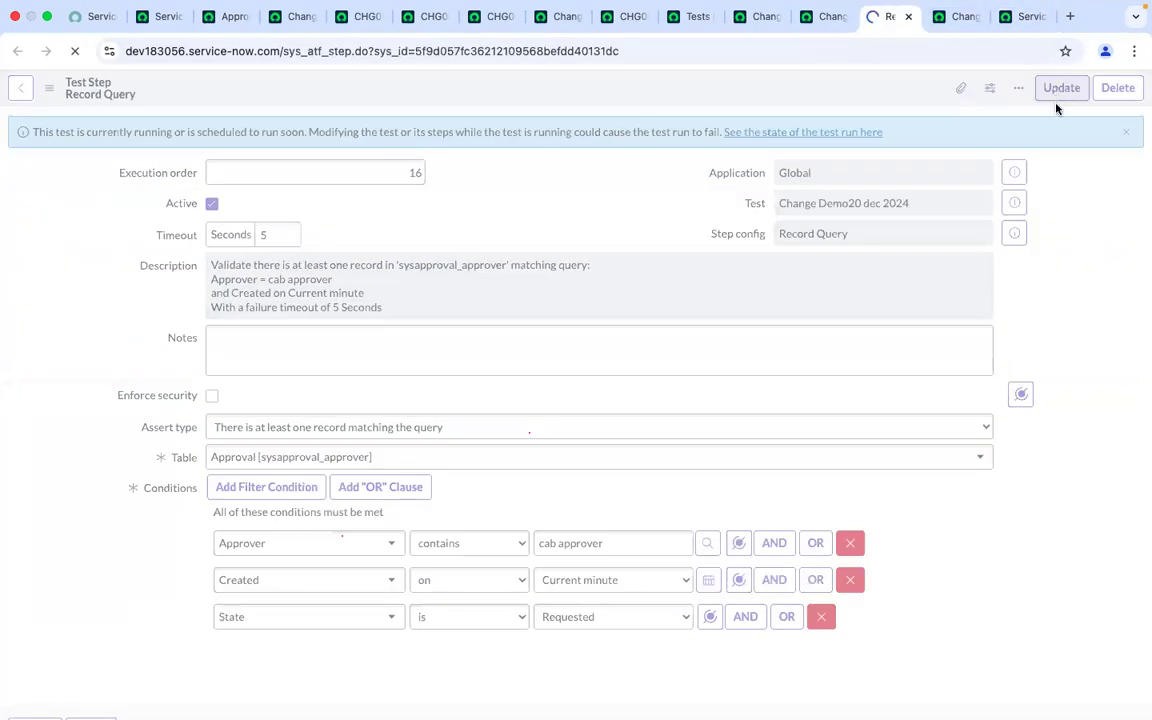
{"action": "left_click", "coordinate": [907, 18]}
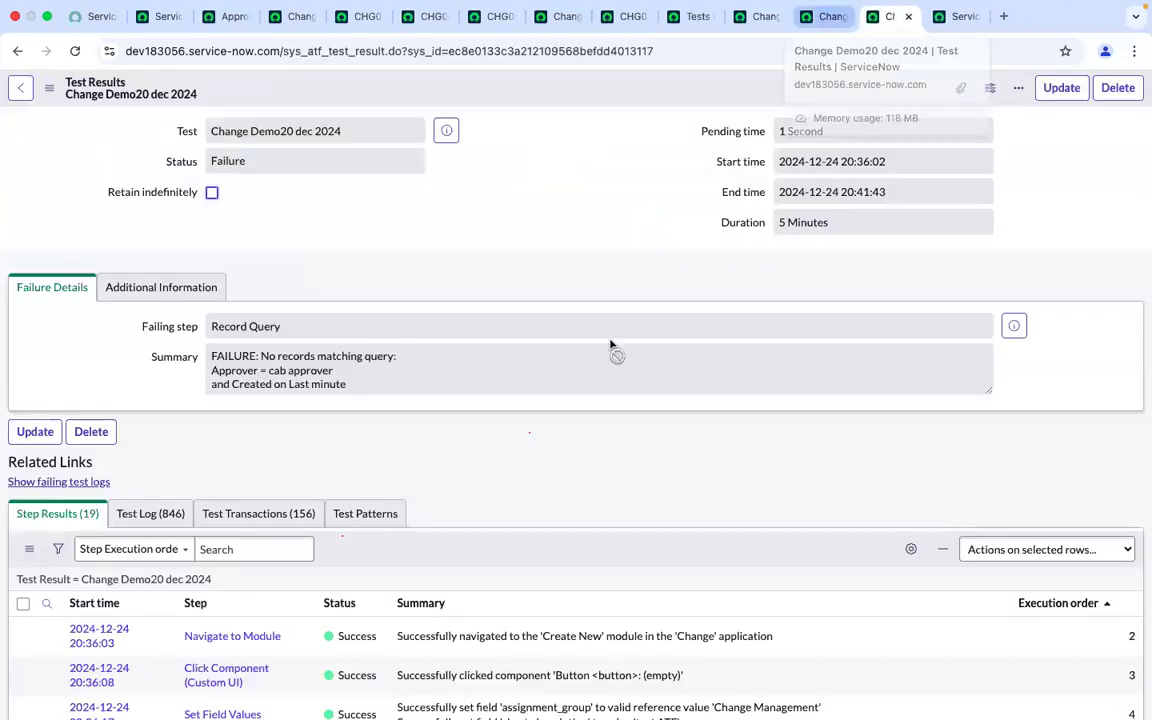
Reopen the Record Query step from the test results to review its updated description and conditions
{"action": "scroll", "coordinate": [612, 347], "scroll_direction": "down", "scroll_amount": 15}
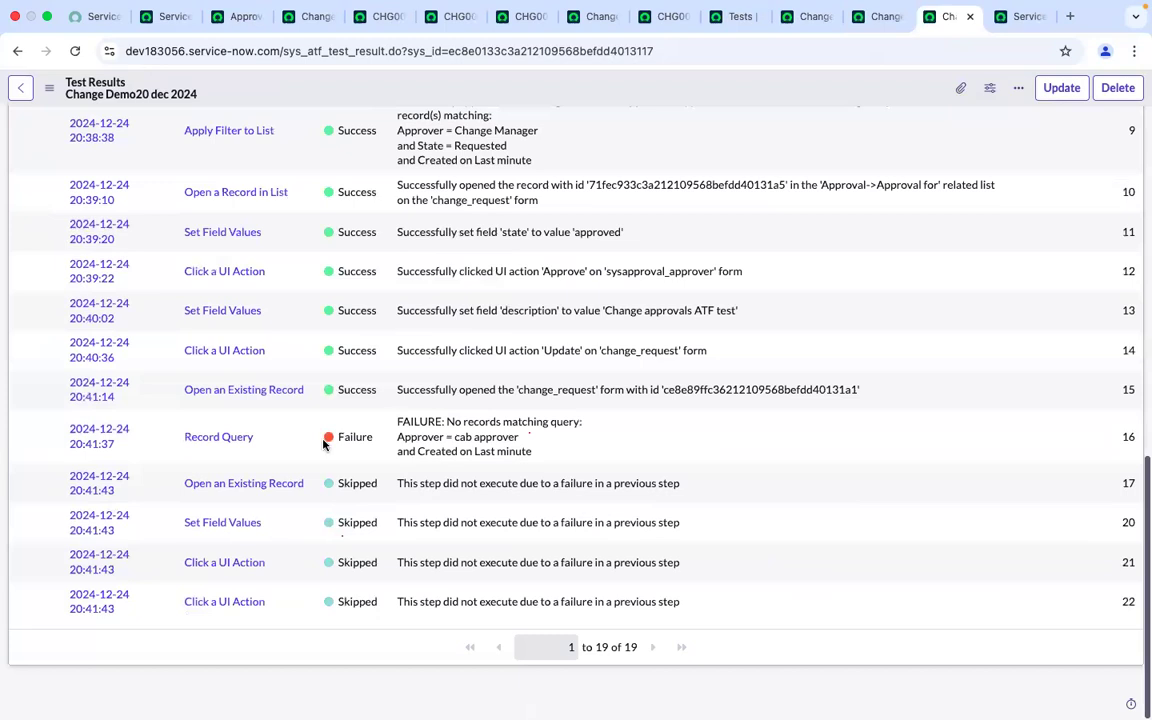
{"action": "left_click", "coordinate": [240, 444], "text": "super"}
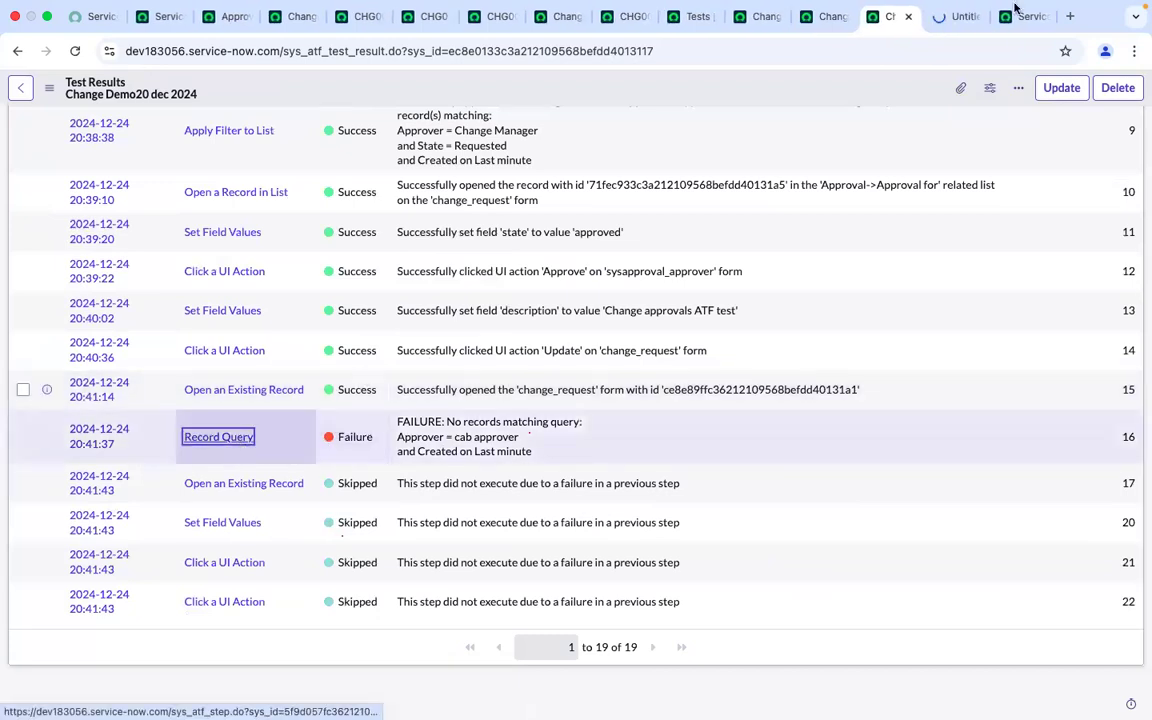
{"action": "left_click", "coordinate": [953, 14]}
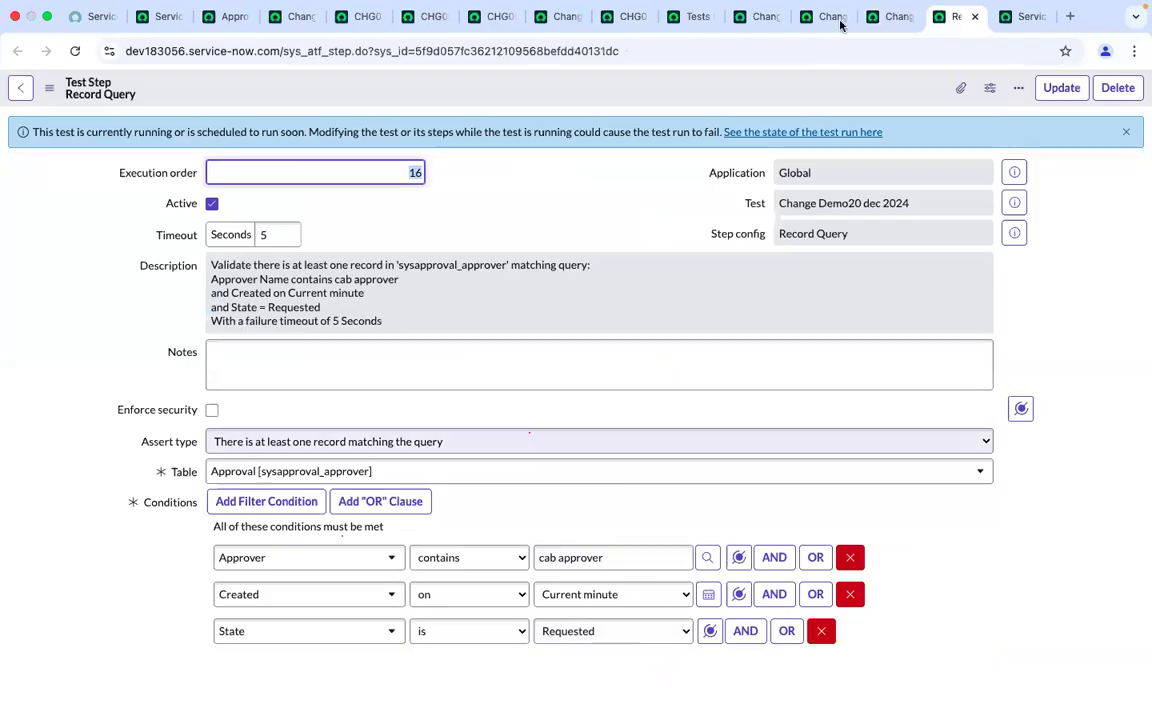
{"action": "left_click", "coordinate": [884, 17]}
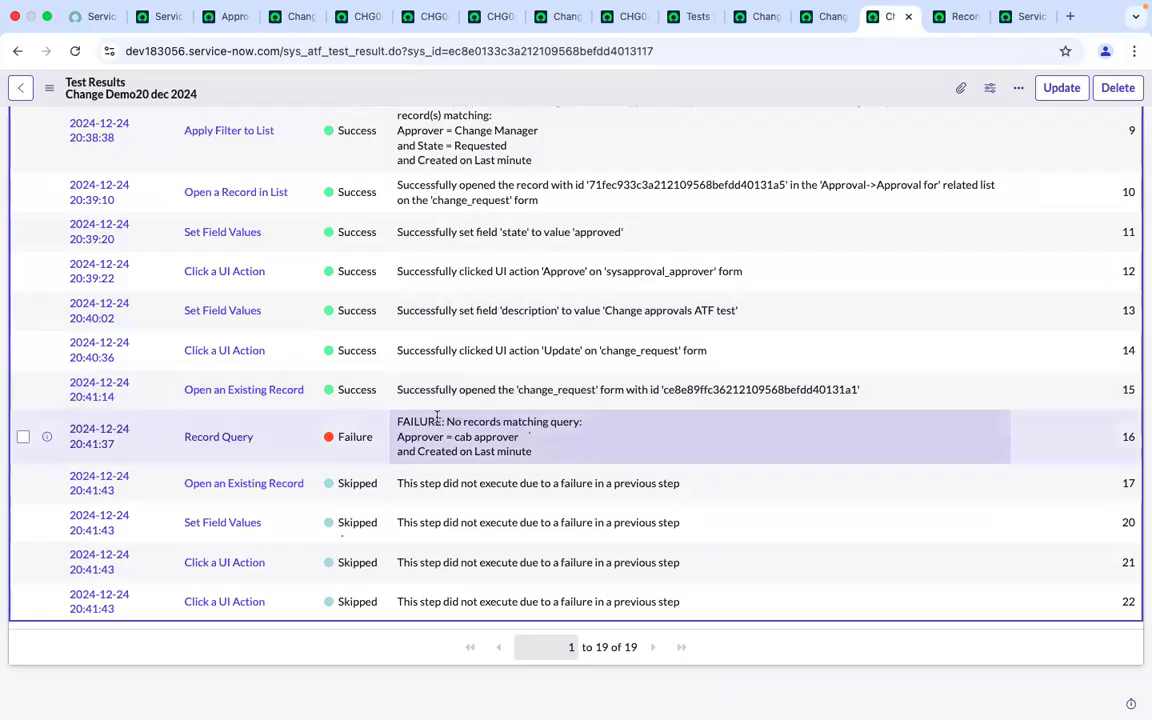
{"action": "left_click", "coordinate": [958, 17]}
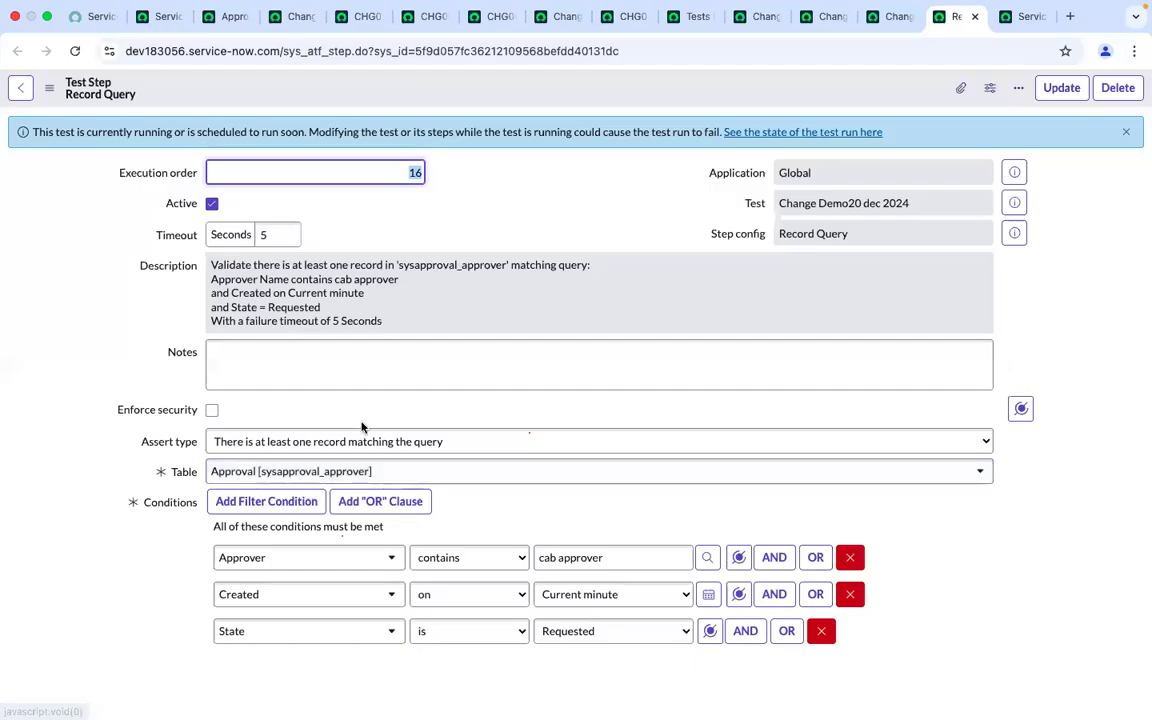
{"action": "left_click", "coordinate": [225, 16]}
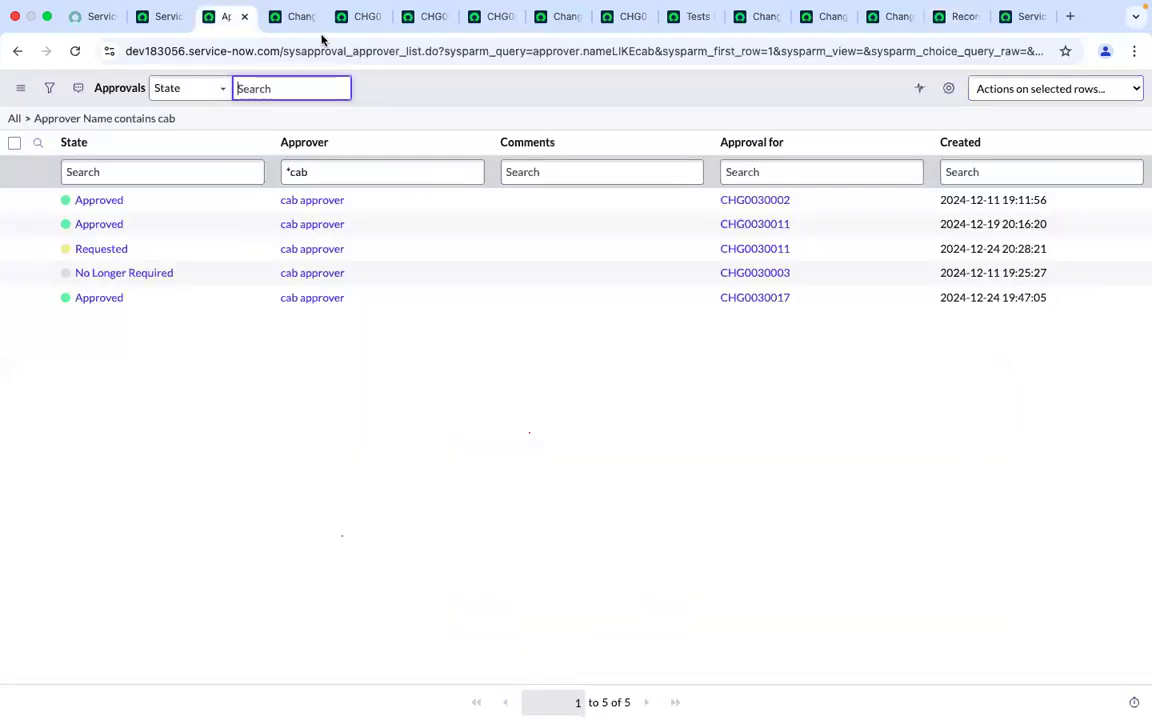
{"action": "double_click", "coordinate": [330, 51]}
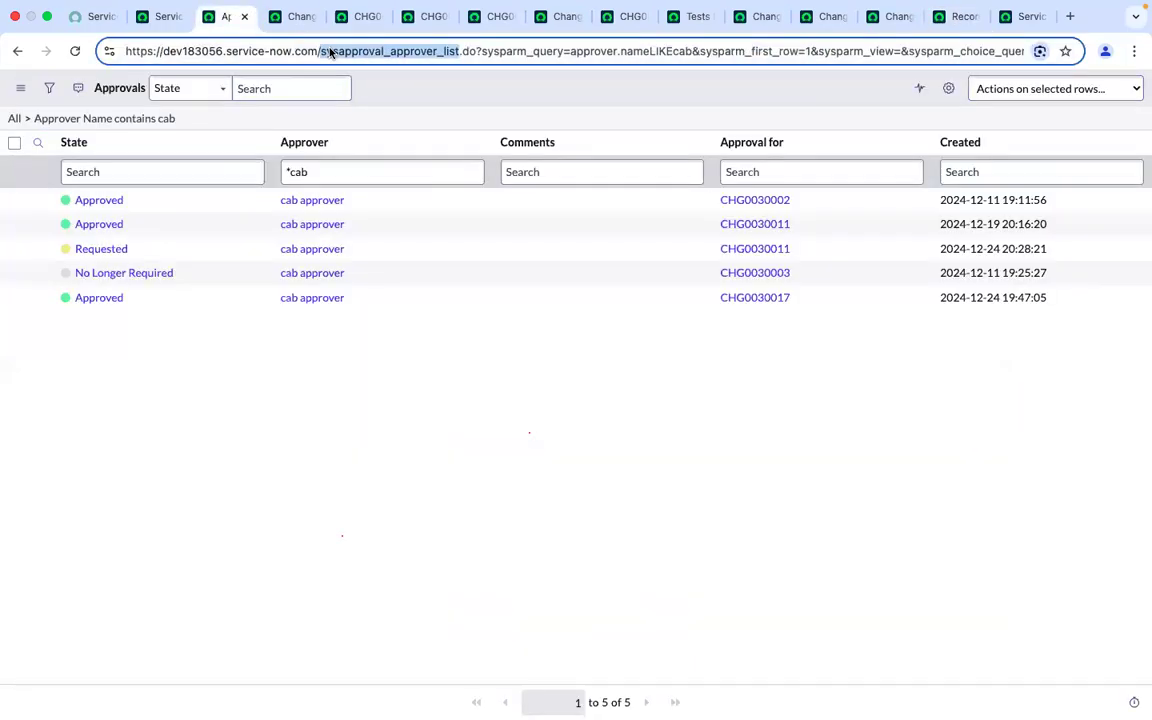
{"action": "left_click", "coordinate": [330, 51]}
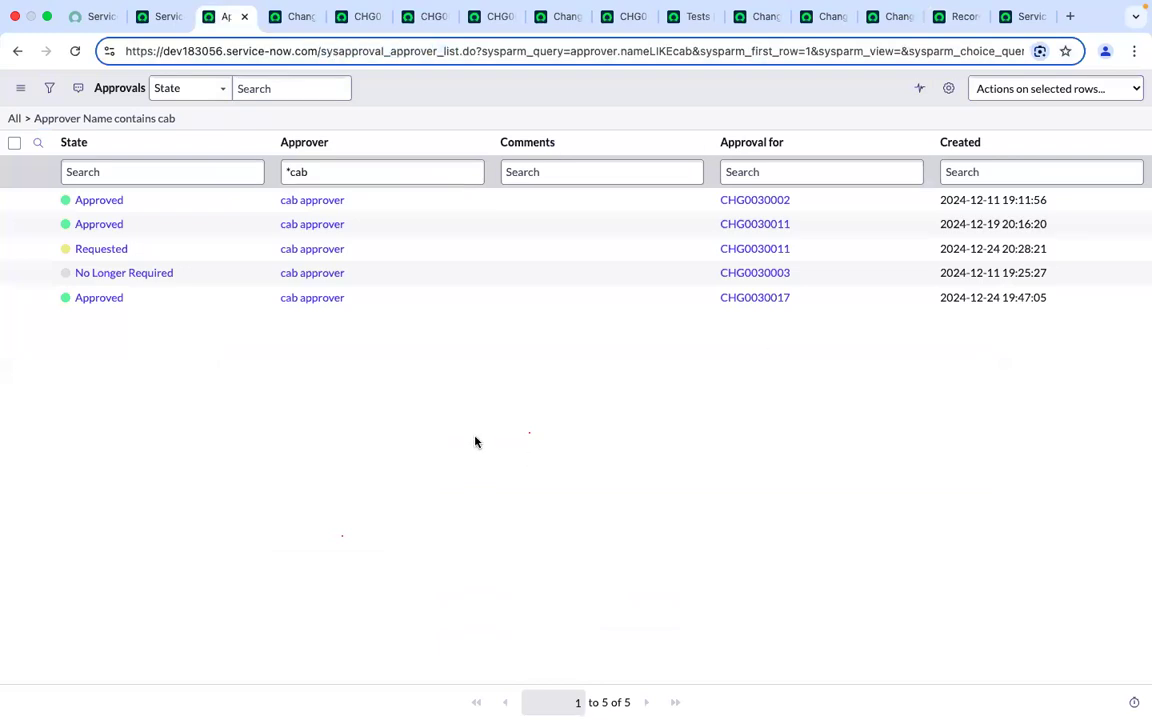
{"action": "left_click", "coordinate": [476, 442]}
{"action": "left_click", "coordinate": [1022, 14]}
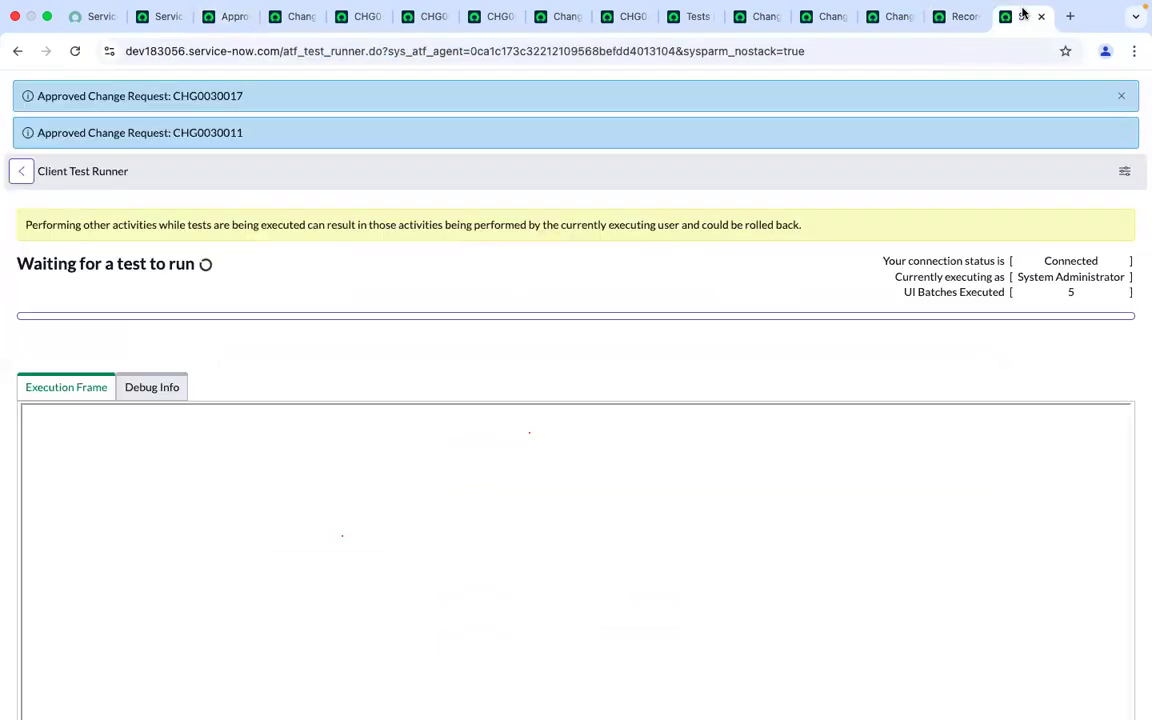
{"action": "left_click", "coordinate": [943, 20]}
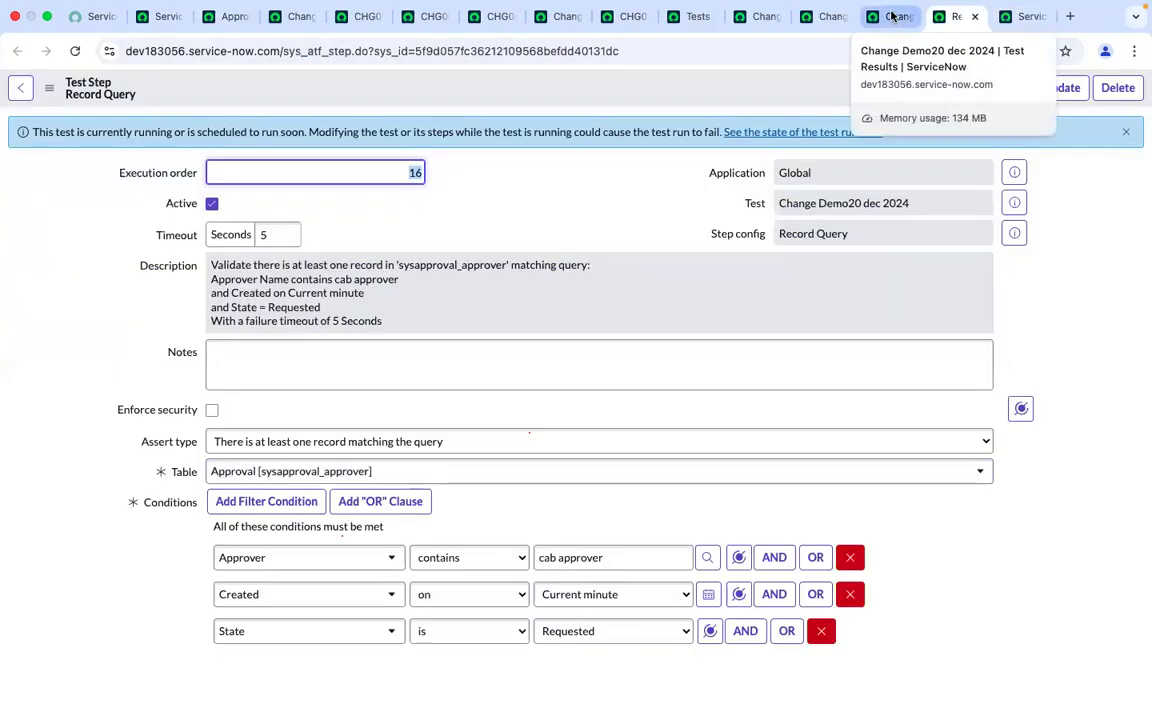
Open the Change Demo20 dec 2024 test from its results and run it again in the current Chrome session
{"action": "left_click", "coordinate": [890, 17]}
{"action": "scroll", "coordinate": [437, 267], "scroll_direction": "up", "scroll_amount": 15}
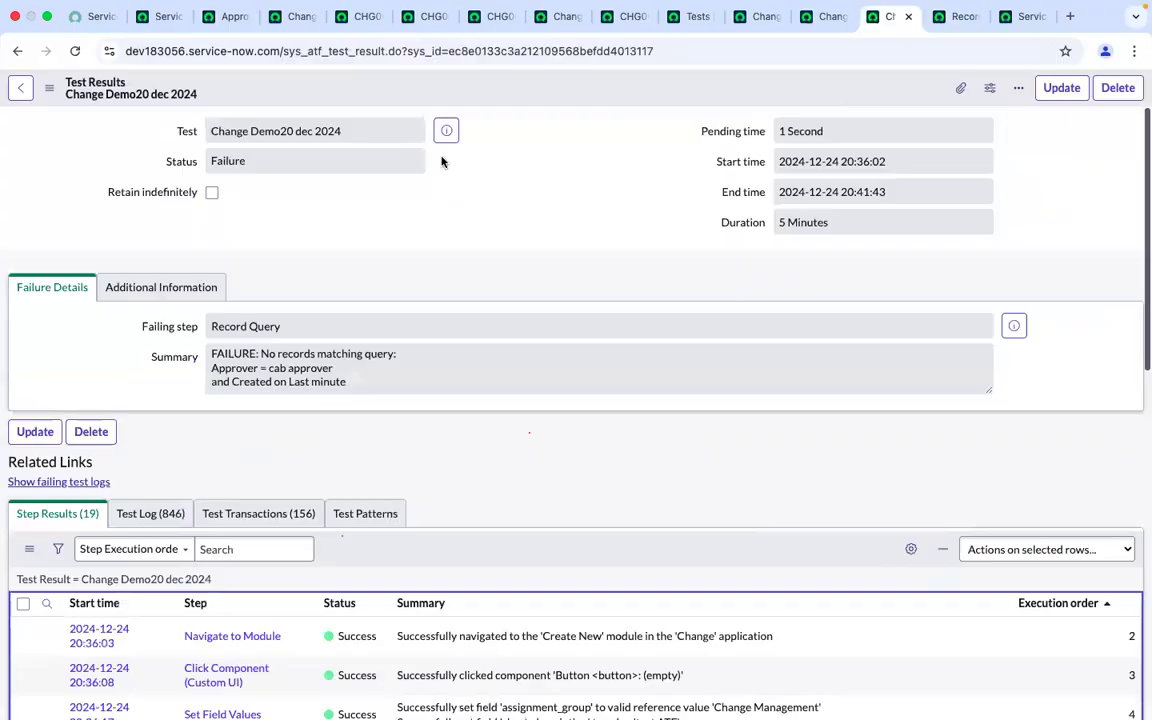
{"action": "left_click", "coordinate": [445, 132]}
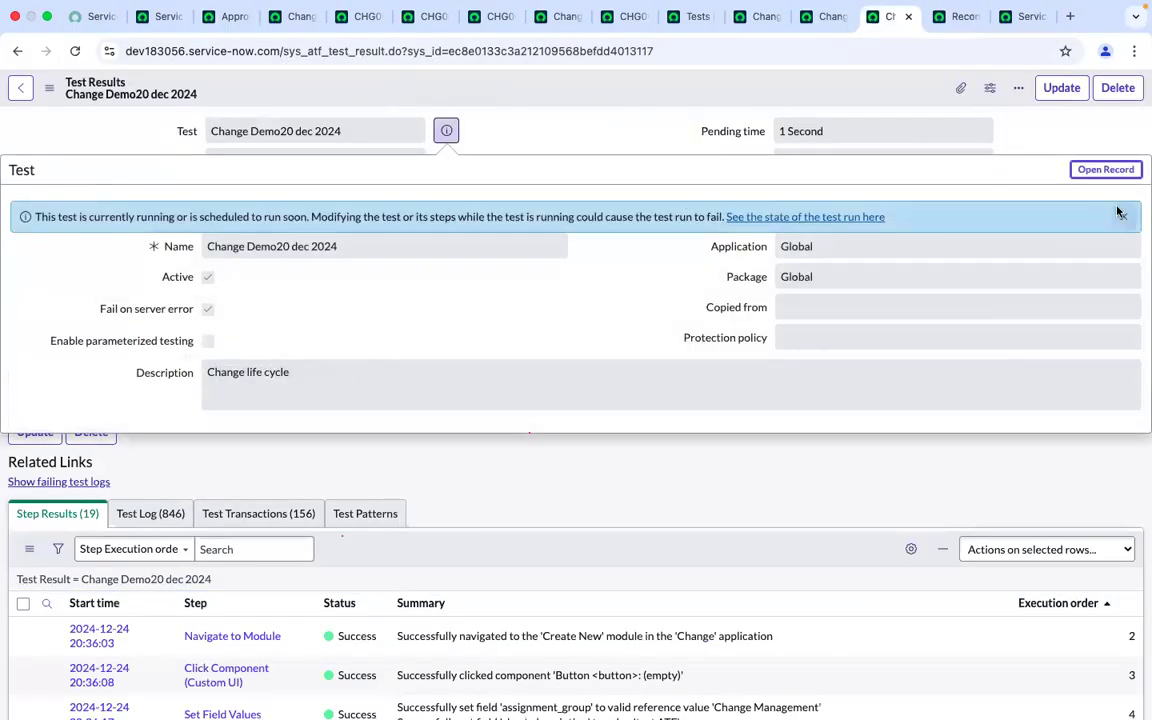
{"action": "left_click", "coordinate": [1088, 170]}
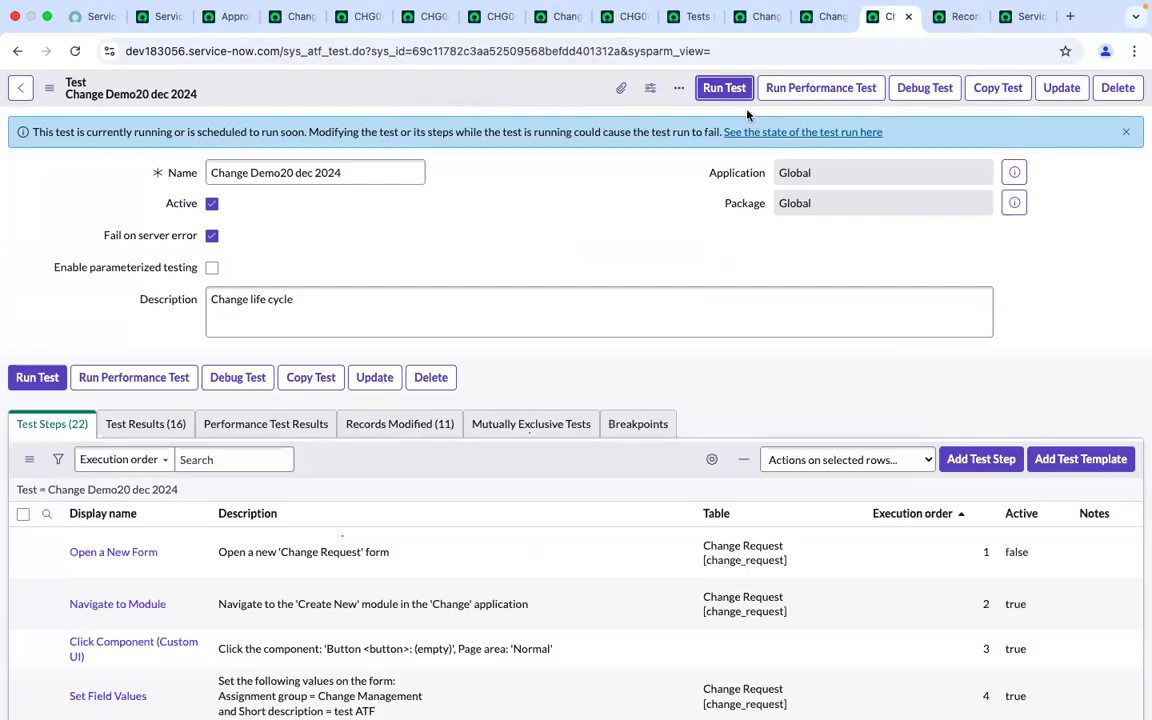
{"action": "left_click", "coordinate": [725, 90]}
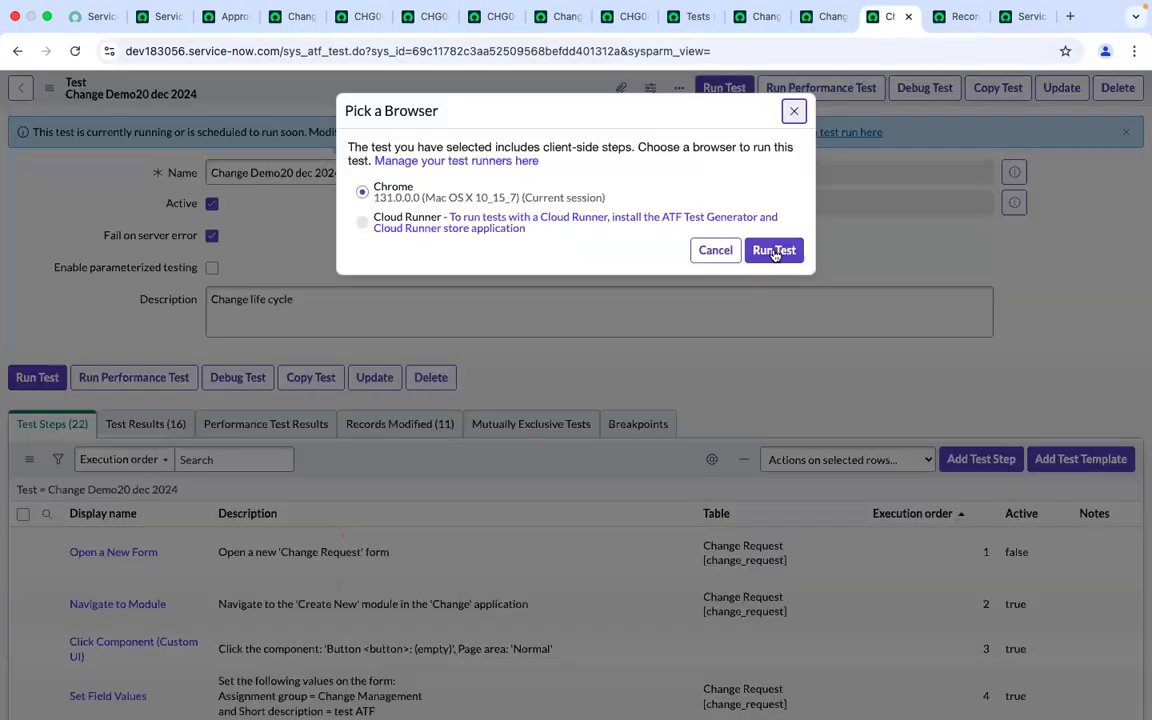
{"action": "left_click", "coordinate": [795, 111]}
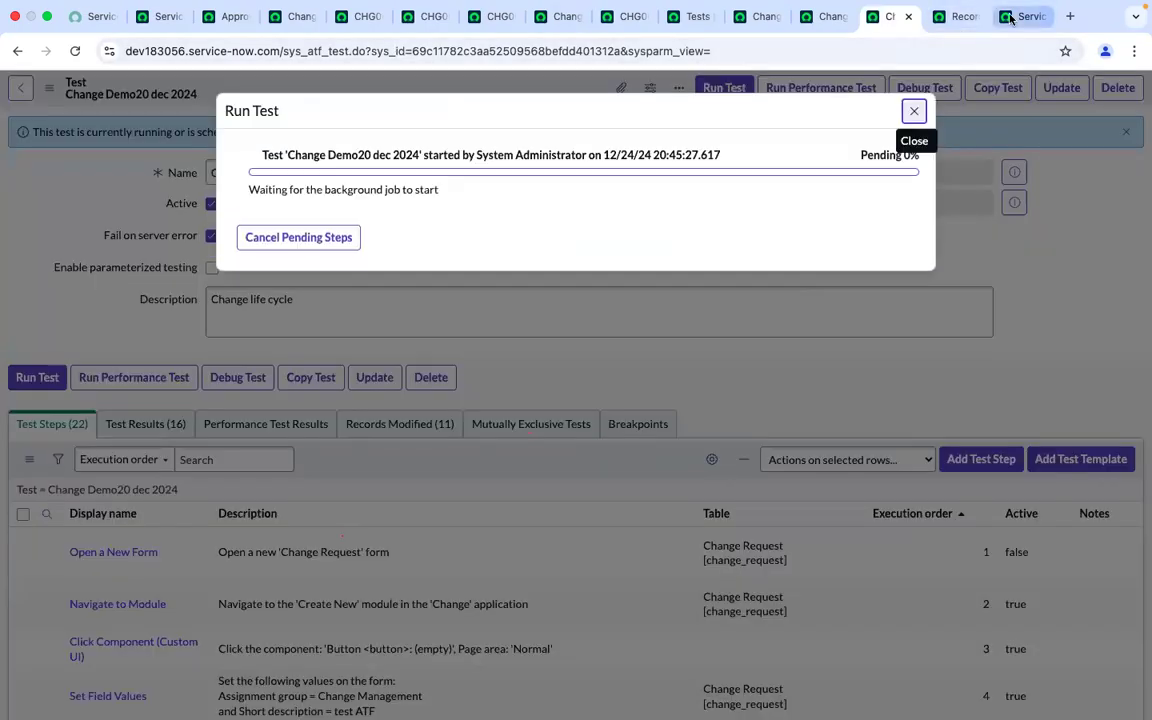
Follow the client test runner as it executes the test steps on the new change request and its approvers
{"action": "left_click", "coordinate": [1010, 16]}
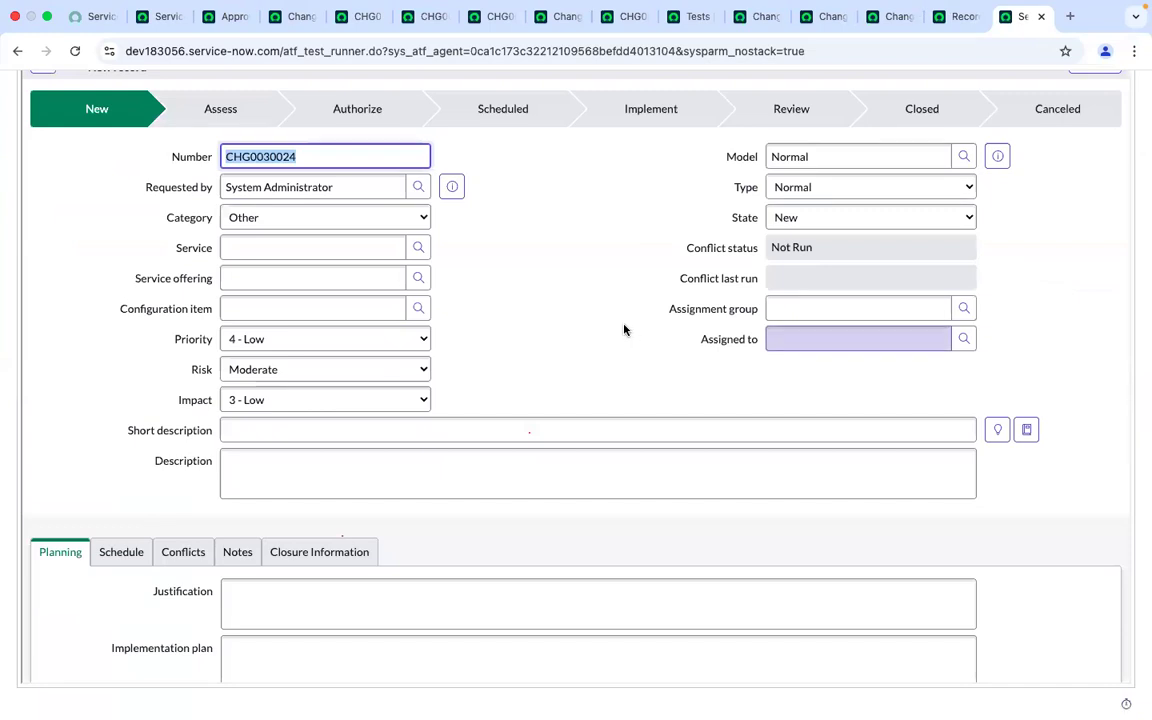
{"action": "scroll", "coordinate": [624, 330], "scroll_direction": "up", "scroll_amount": 5}
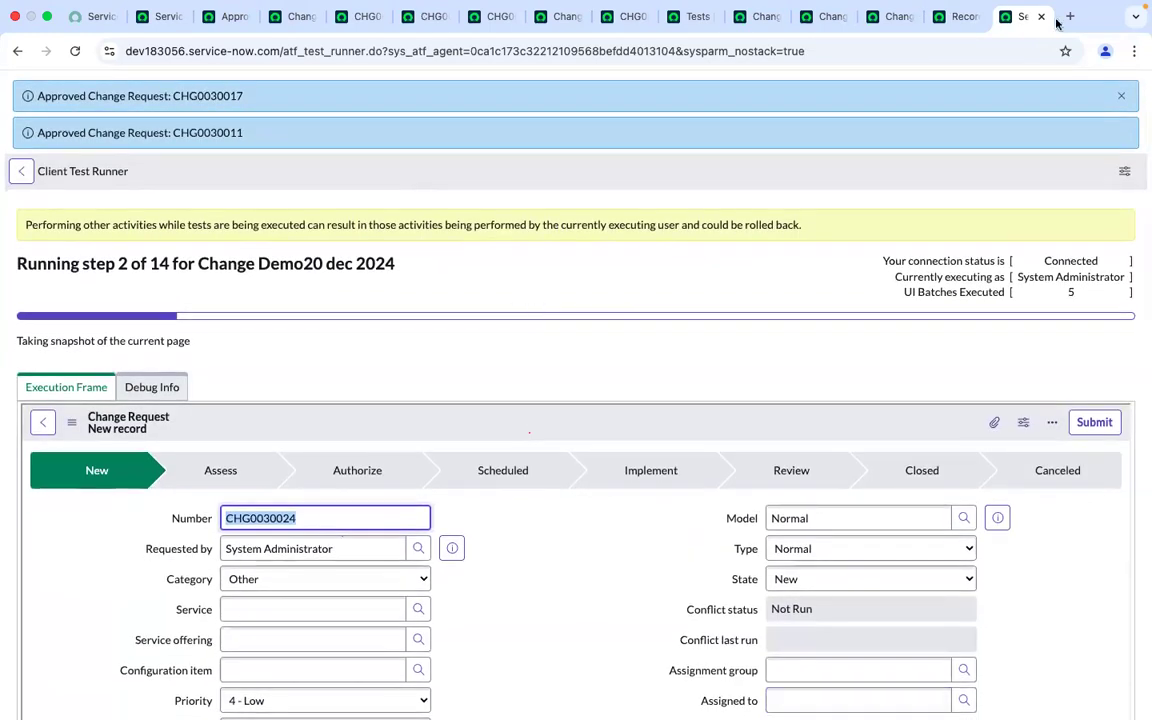
{"action": "left_click", "coordinate": [1121, 100]}
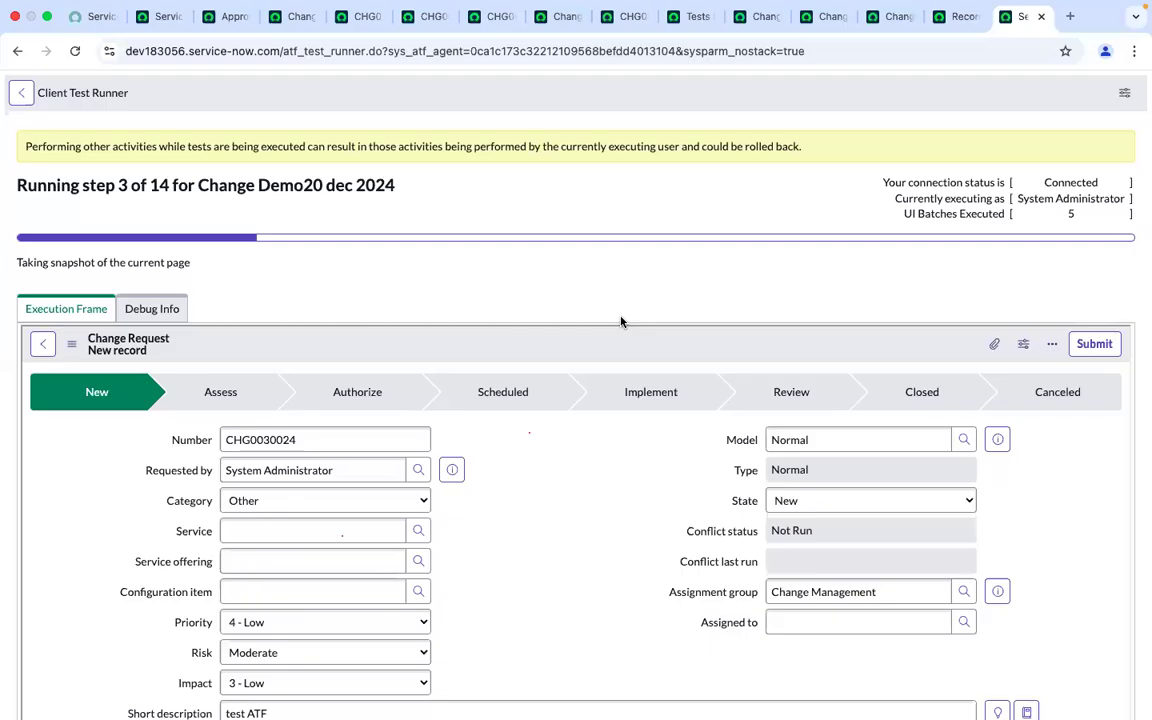
{"action": "mouse_move", "coordinate": [441, 690]}
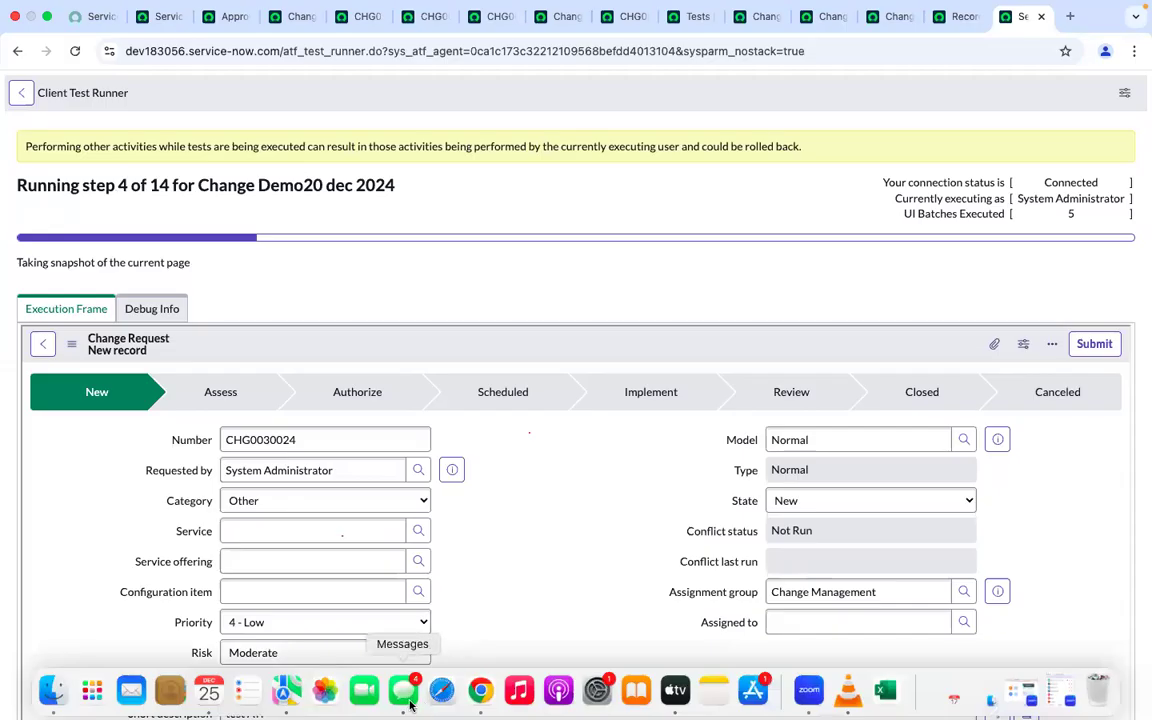
{"action": "mouse_move", "coordinate": [425, 8]}
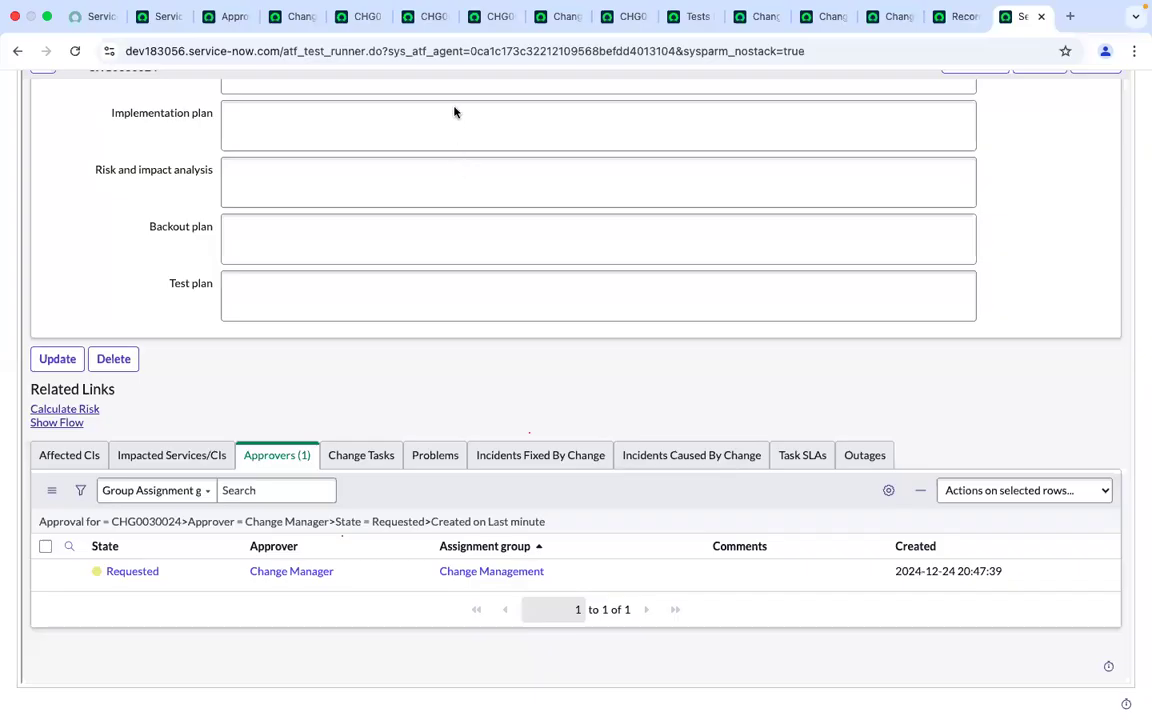
{"action": "scroll", "coordinate": [510, 318], "scroll_direction": "up", "scroll_amount": 1}
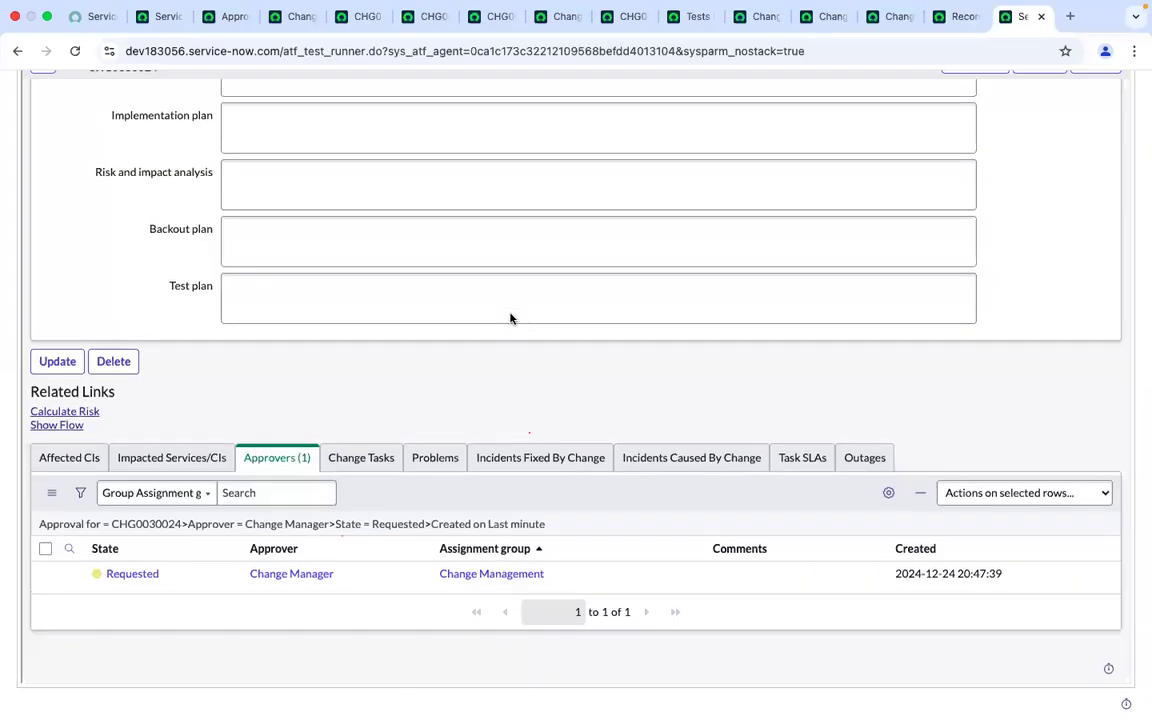
{"action": "scroll", "coordinate": [510, 318], "scroll_direction": "up", "scroll_amount": 5}
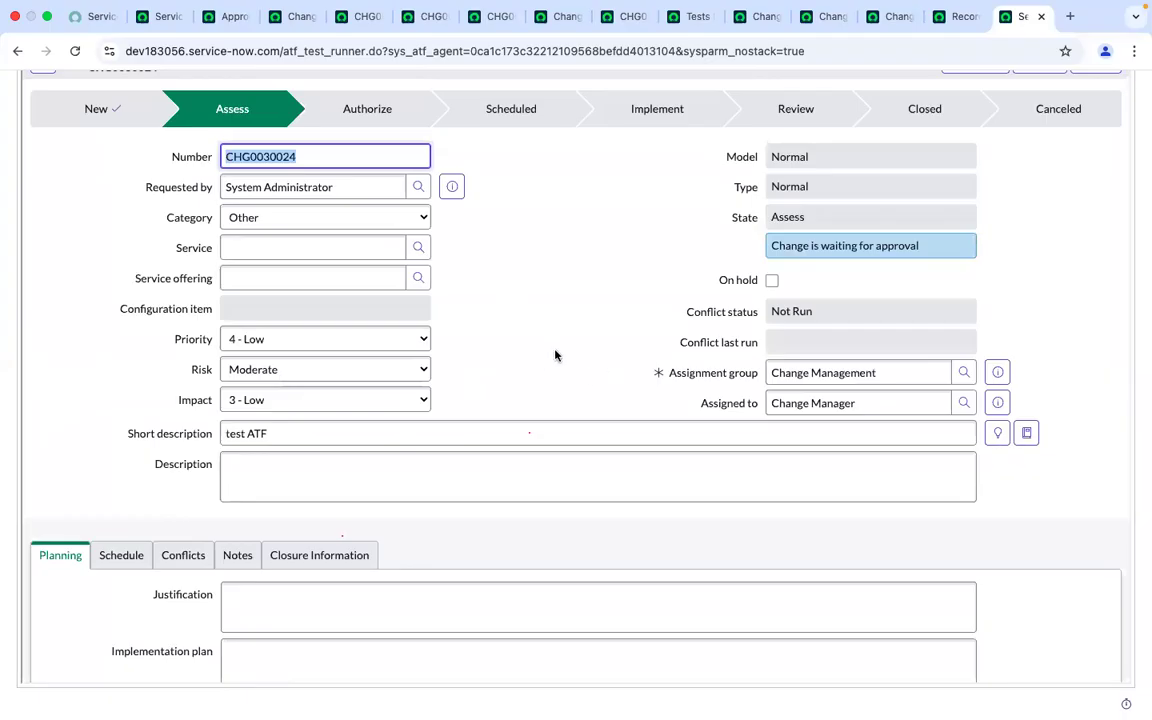
{"action": "scroll", "coordinate": [555, 355], "scroll_direction": "up", "scroll_amount": 4}
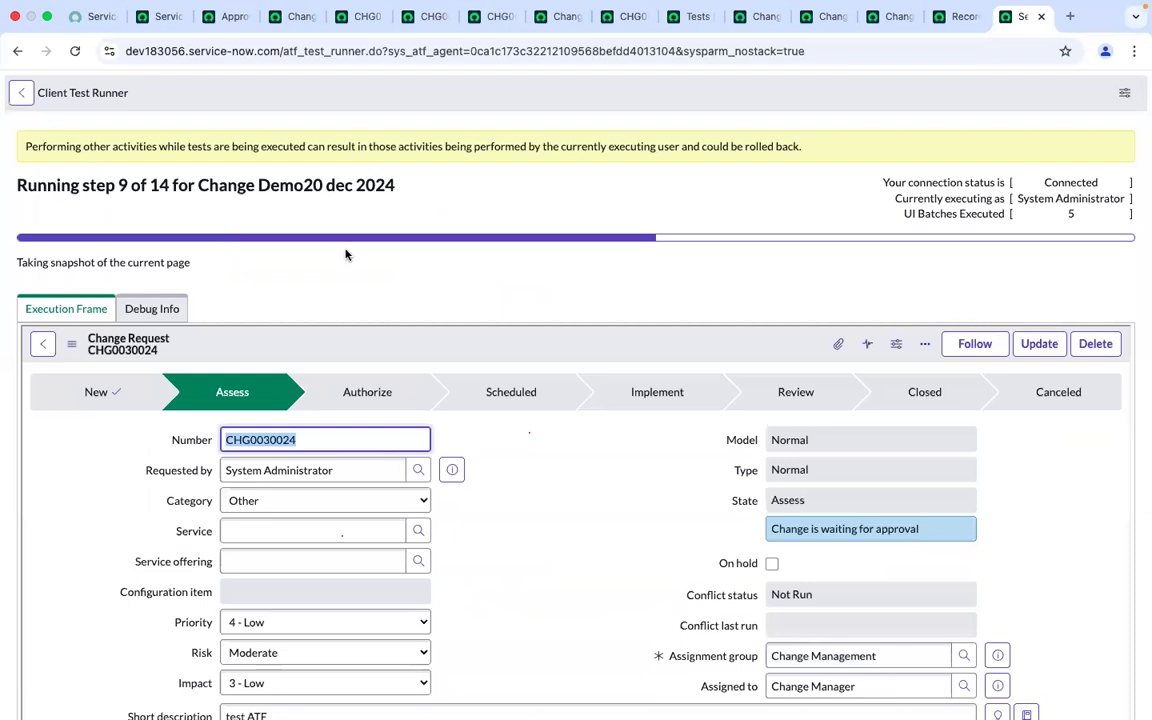
{"action": "scroll", "coordinate": [346, 255], "scroll_direction": "down", "scroll_amount": 8}
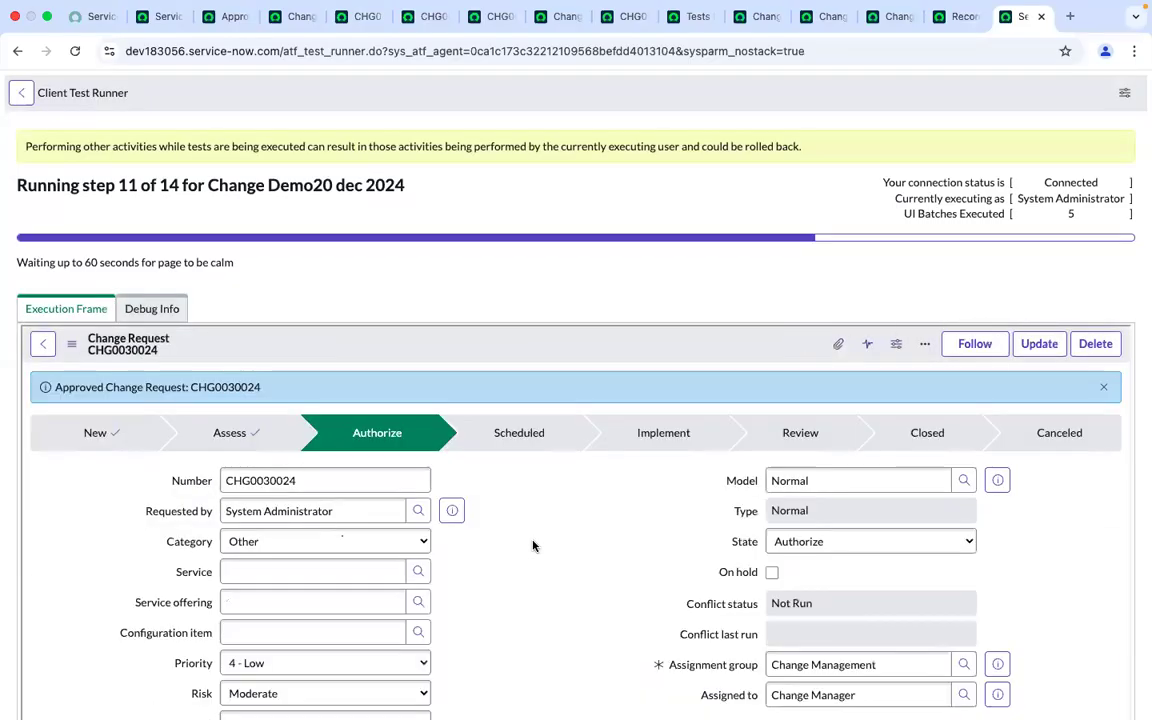
{"action": "scroll", "coordinate": [576, 398], "scroll_direction": "down", "scroll_amount": 10}
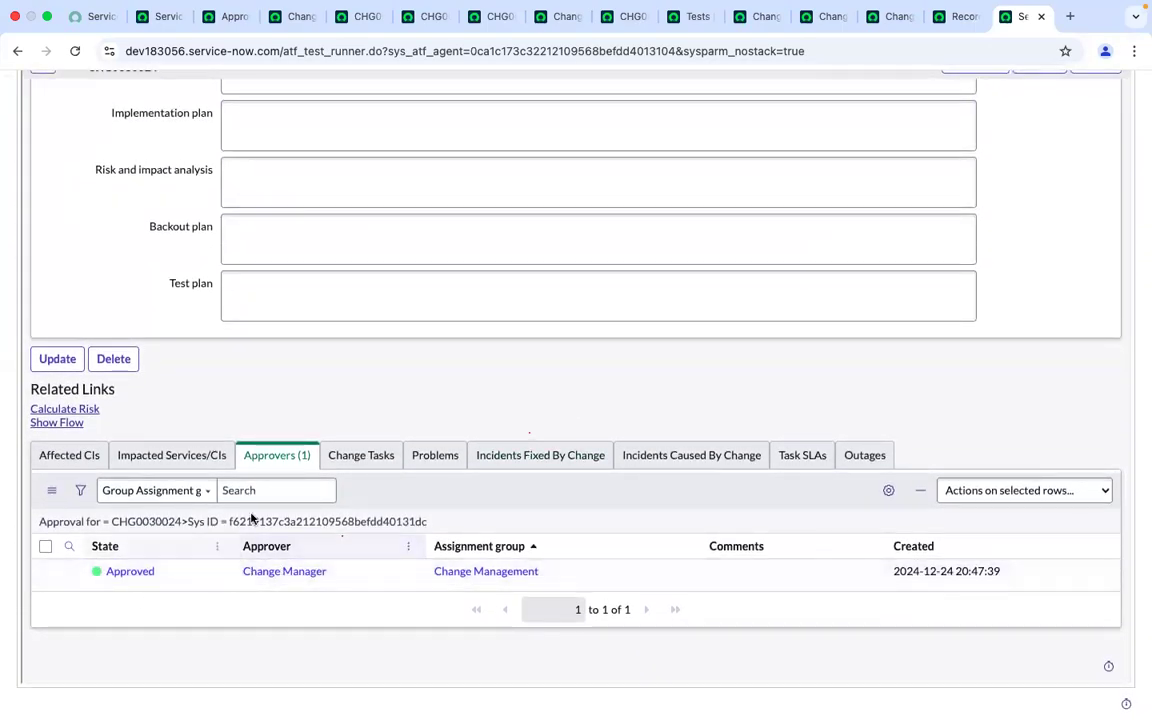
{"action": "scroll", "coordinate": [421, 414], "scroll_direction": "up", "scroll_amount": 5}
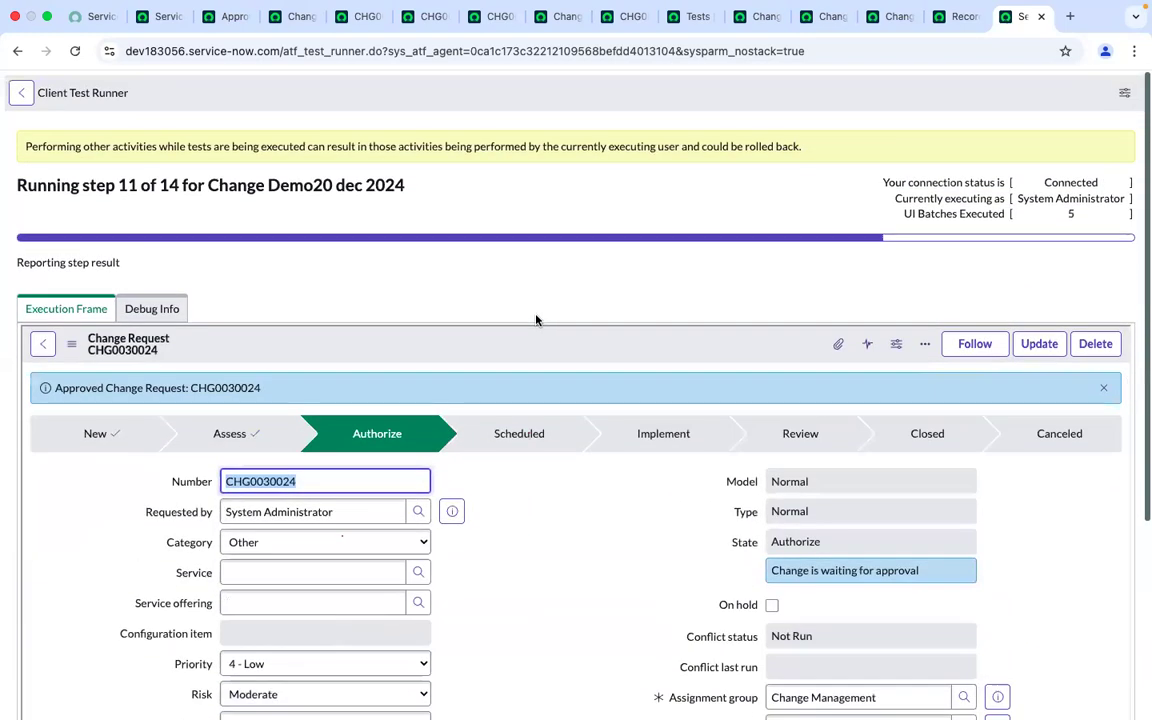
{"action": "scroll", "coordinate": [536, 320], "scroll_direction": "down", "scroll_amount": 3}
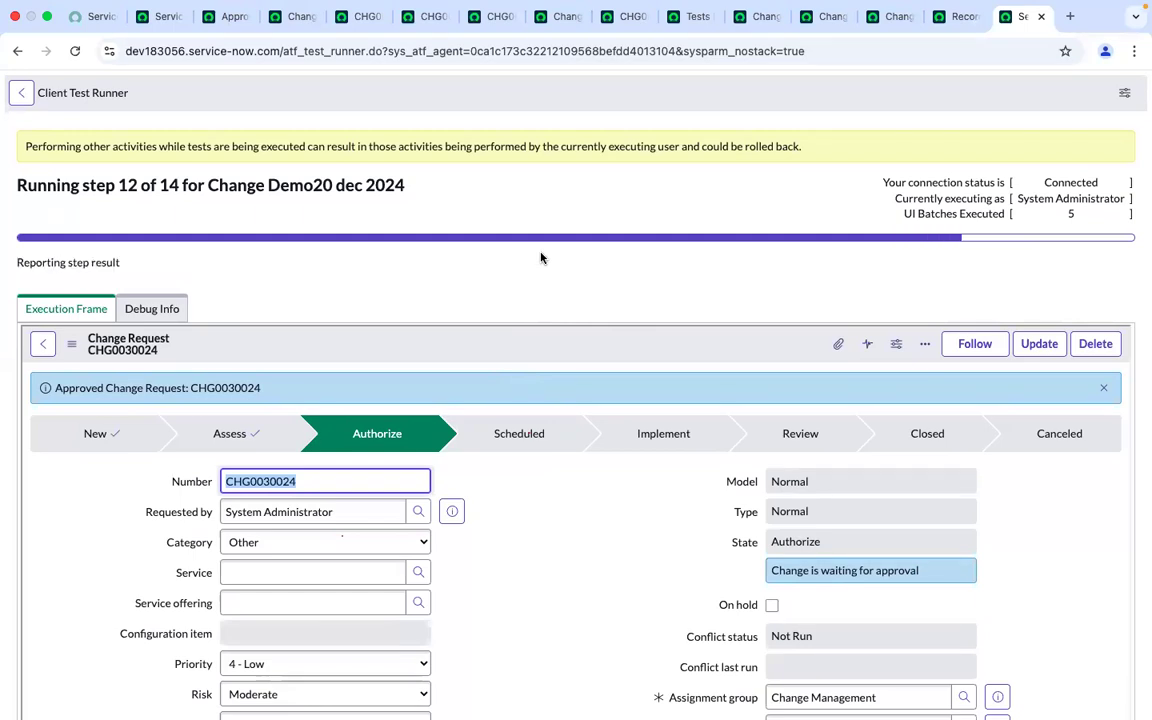
{"action": "scroll", "coordinate": [541, 258], "scroll_direction": "down", "scroll_amount": 1}
{"action": "scroll", "coordinate": [541, 258], "scroll_direction": "down", "scroll_amount": 1}
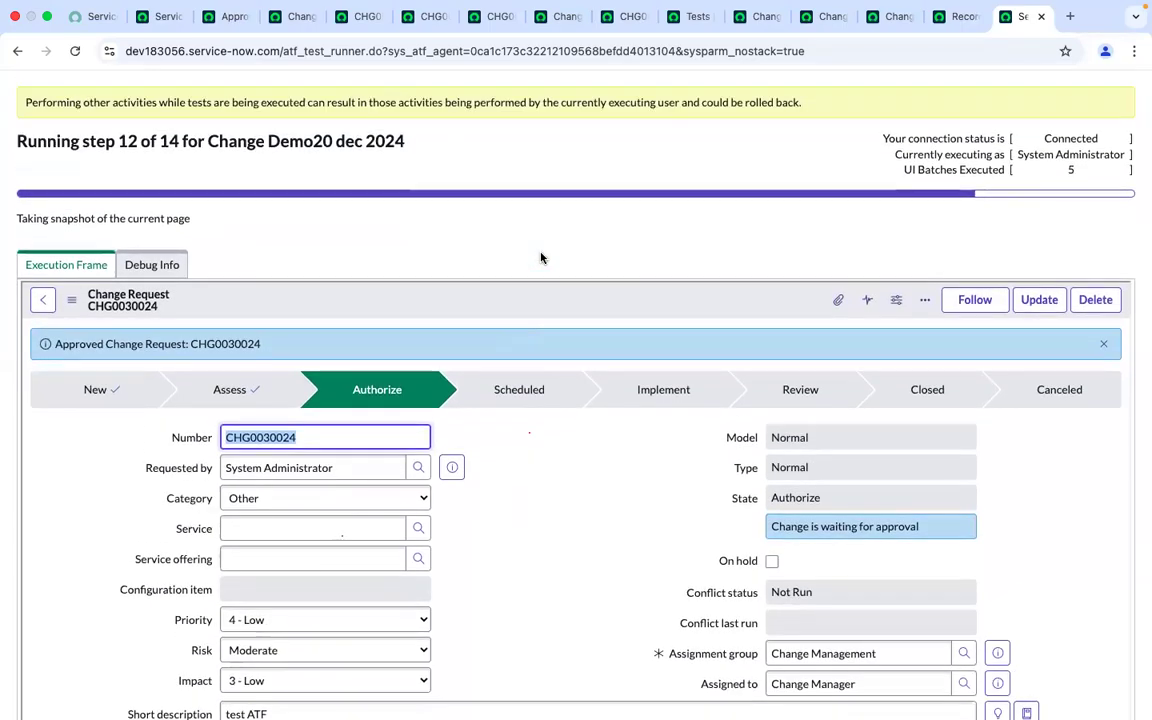
{"action": "scroll", "coordinate": [541, 258], "scroll_direction": "down", "scroll_amount": 10}
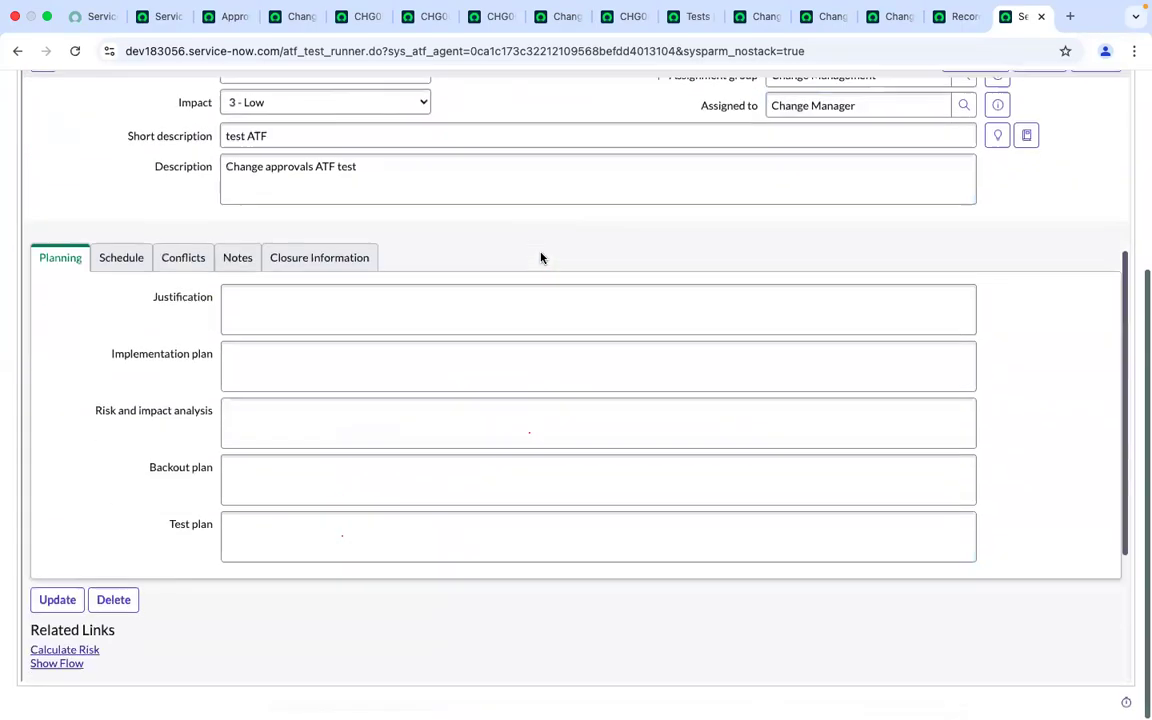
{"action": "scroll", "coordinate": [541, 258], "scroll_direction": "up", "scroll_amount": 10}
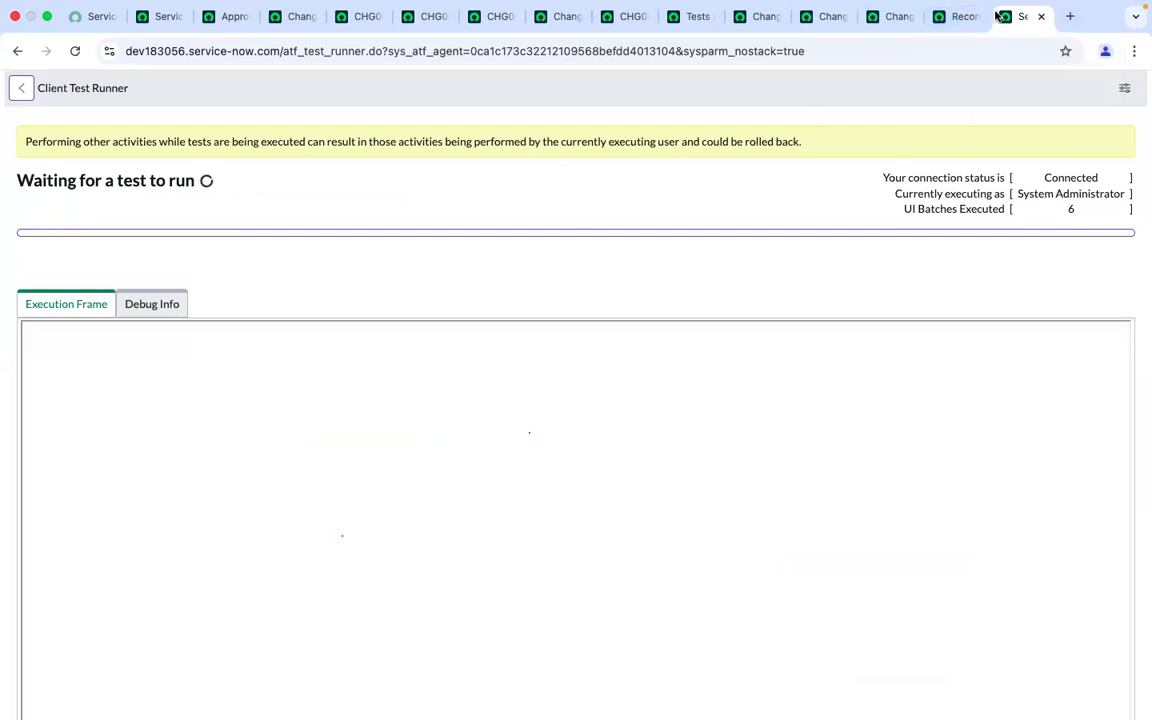
Open the latest test result and review the failing Record Query step in the step results
{"action": "left_click", "coordinate": [958, 16]}
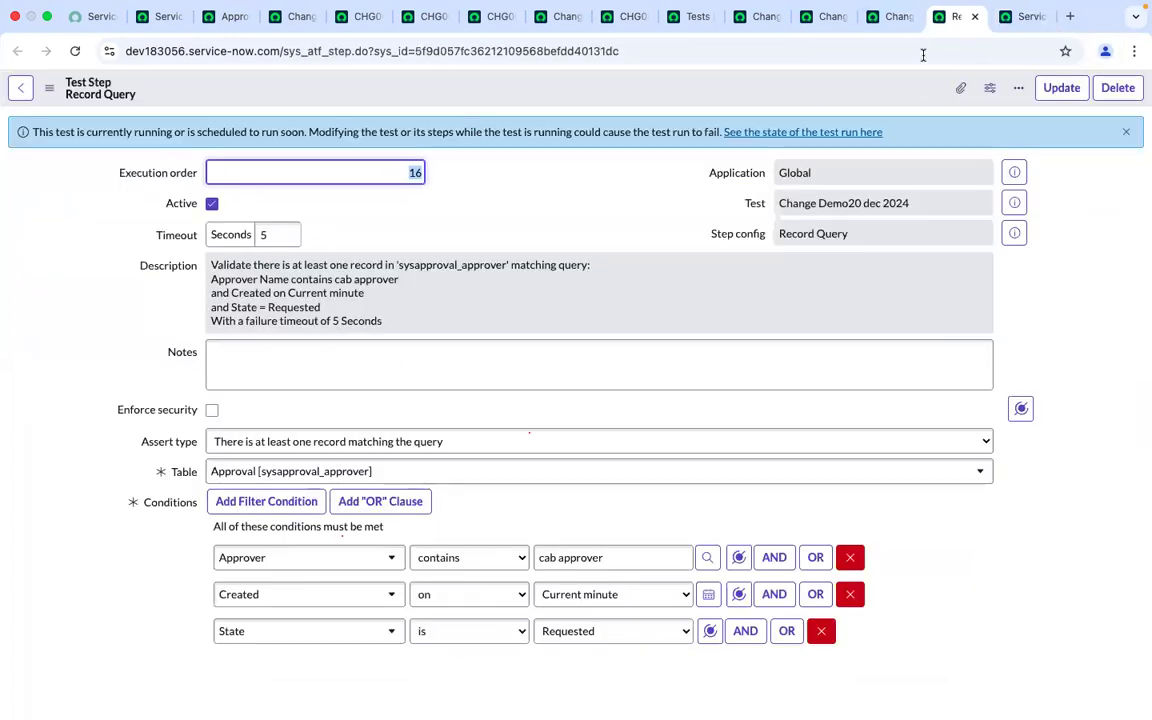
{"action": "left_click", "coordinate": [891, 16]}
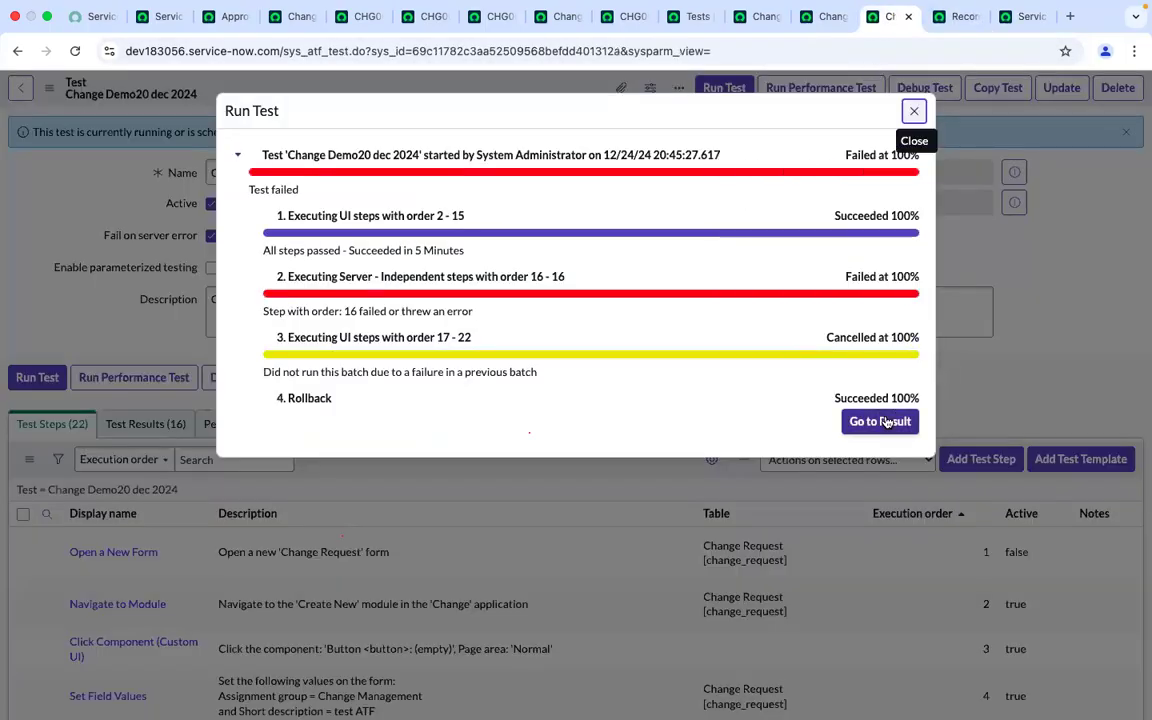
{"action": "left_click", "coordinate": [883, 421]}
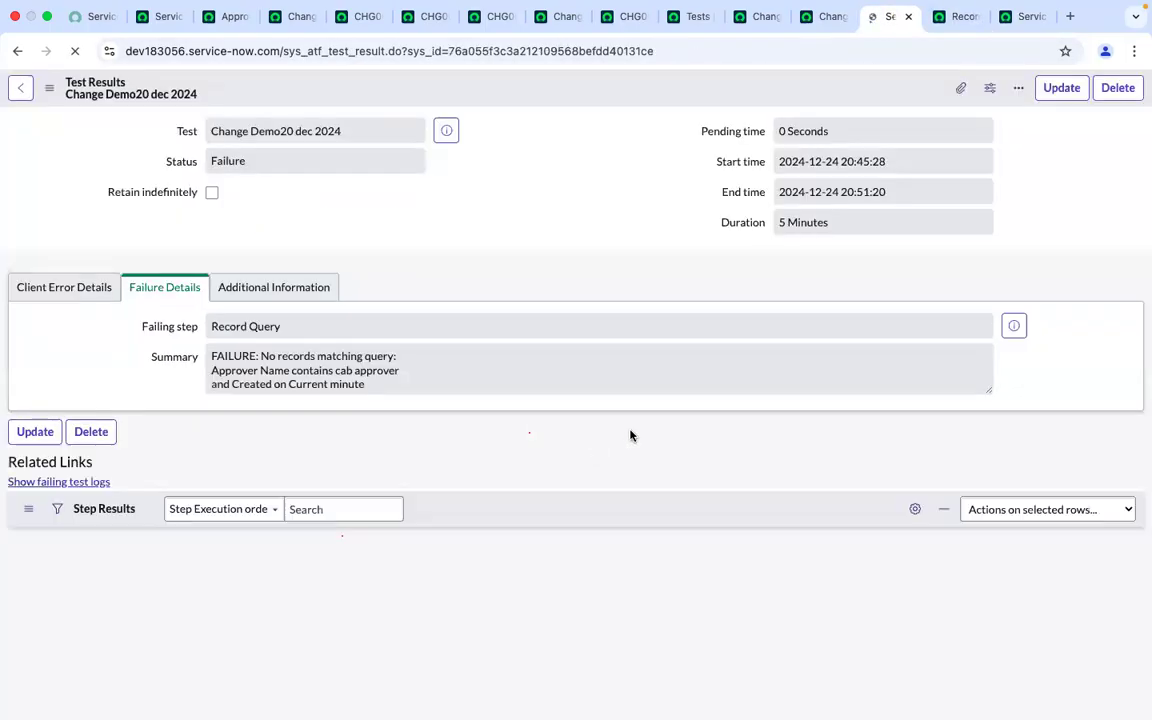
{"action": "scroll", "coordinate": [615, 508], "scroll_direction": "down", "scroll_amount": 10}
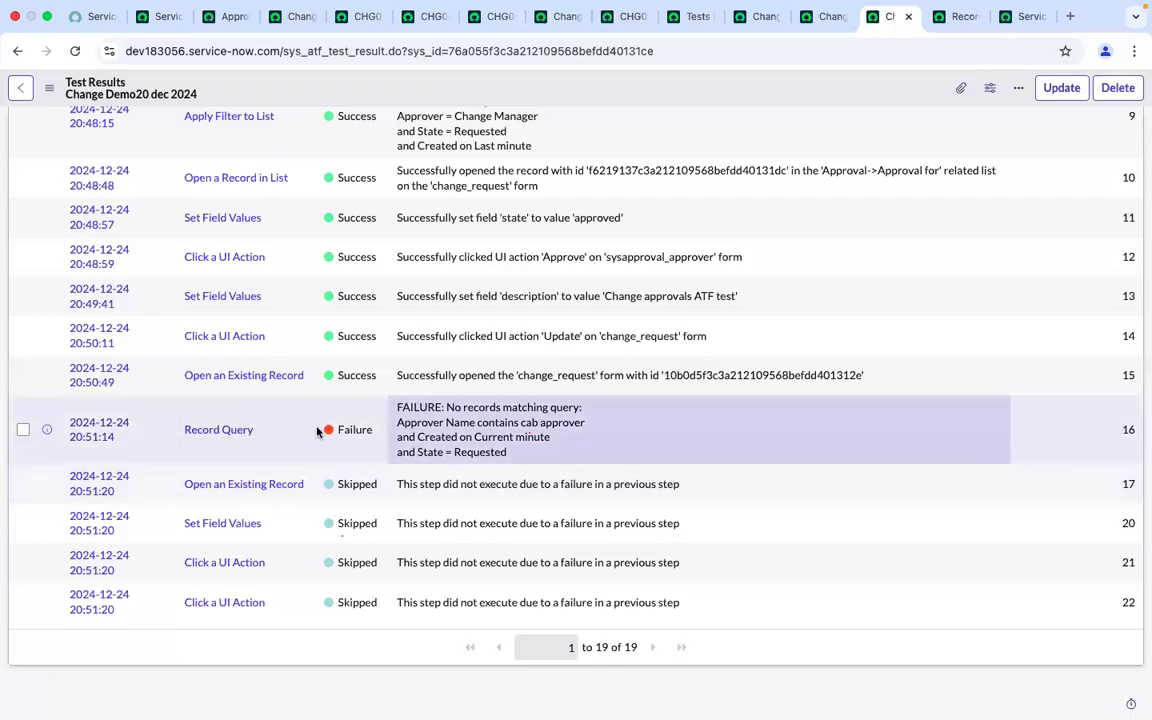
{"action": "left_click", "coordinate": [206, 432], "text": "super"}
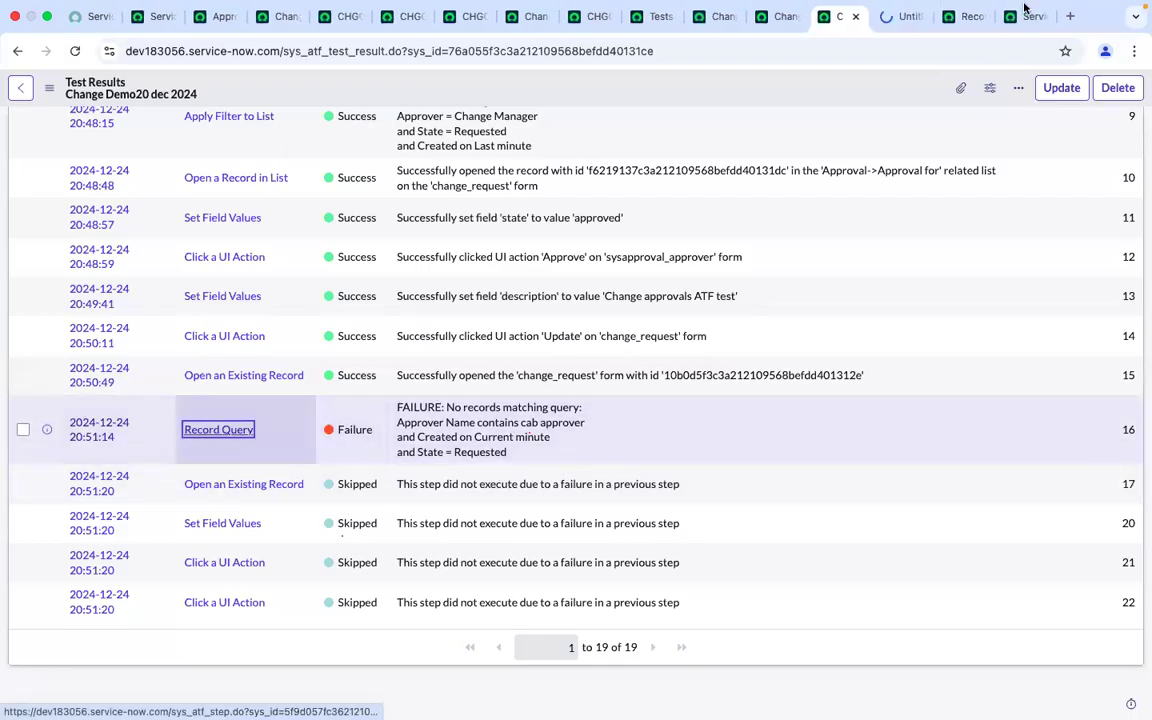
Remove the Created on Current minute condition from the Record Query step's conditions
{"action": "left_click", "coordinate": [896, 24]}
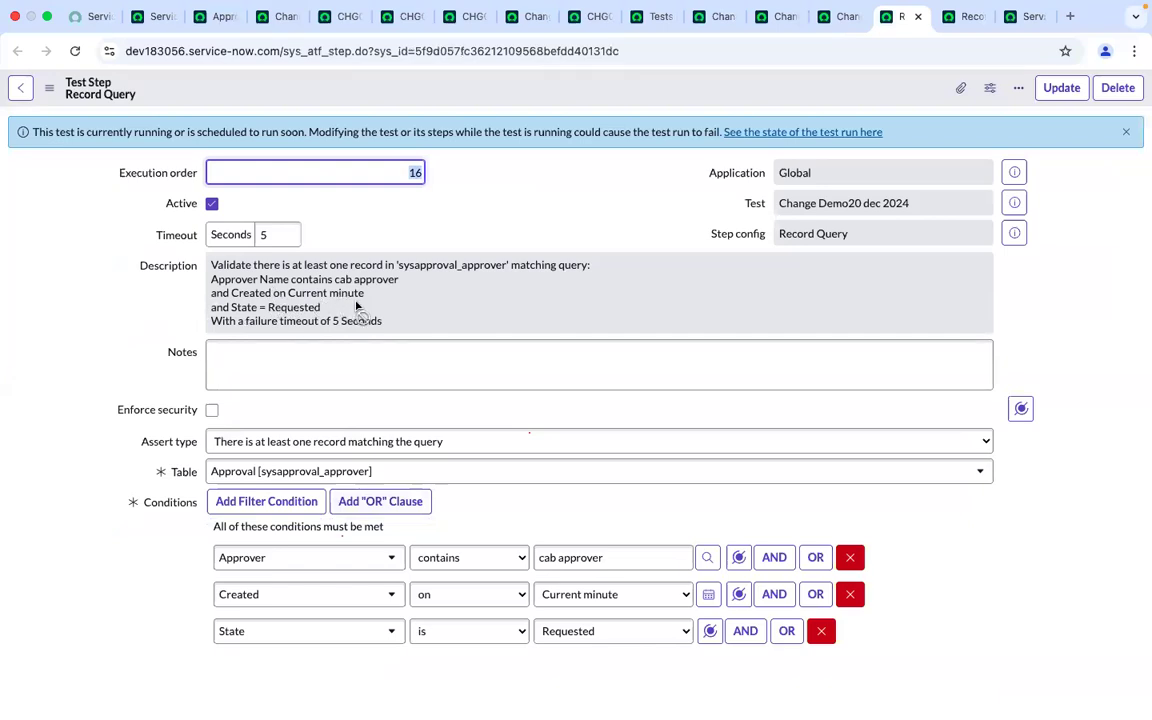
{"action": "left_click", "coordinate": [849, 596]}
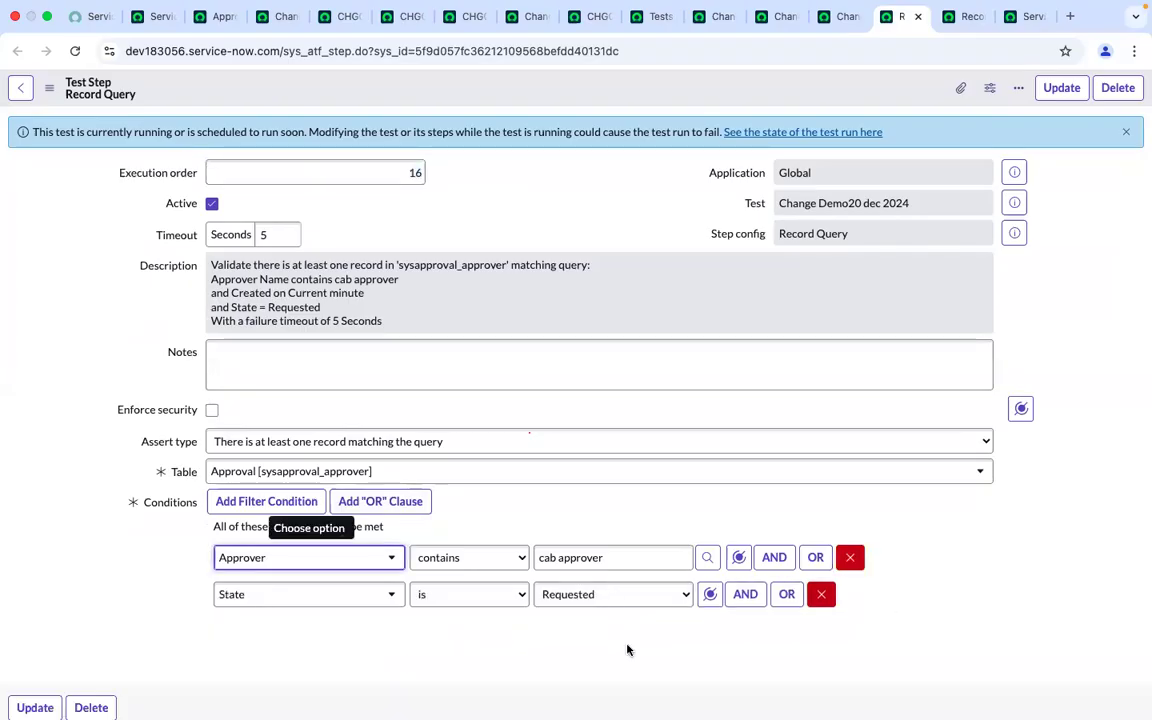
{"action": "left_click", "coordinate": [951, 557]}
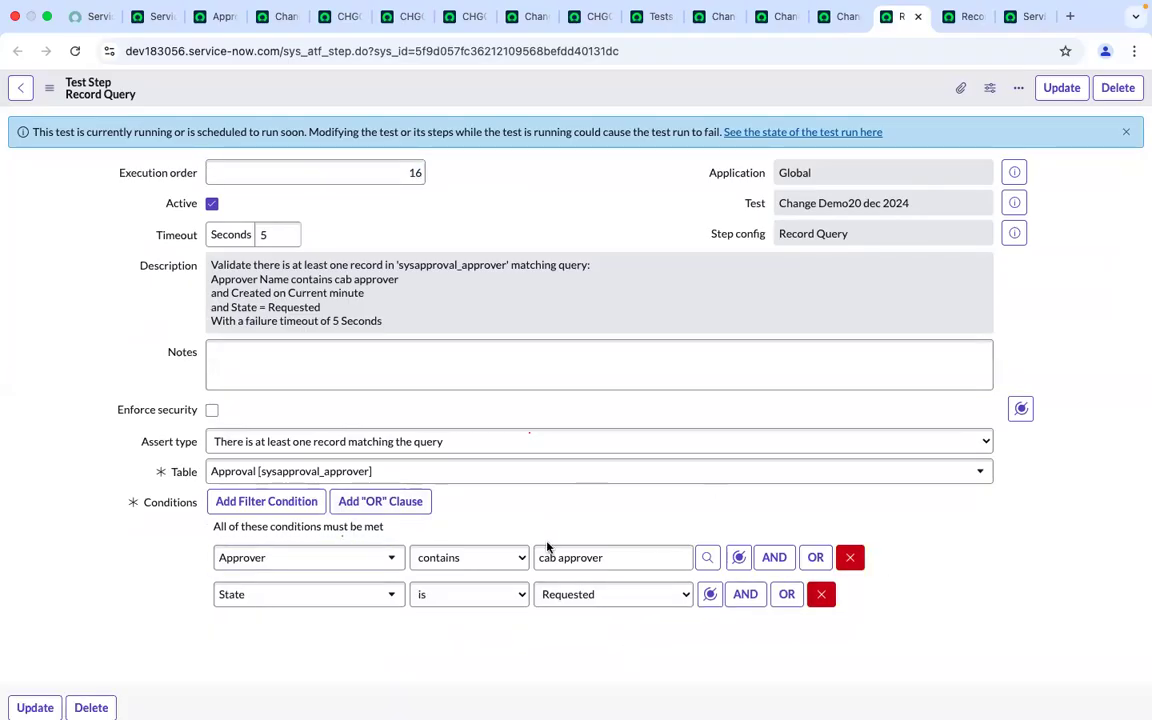
Examine the approvers list of change CHG0030011, clearing the approver name filter to see all approval records
{"action": "left_click", "coordinate": [405, 16]}
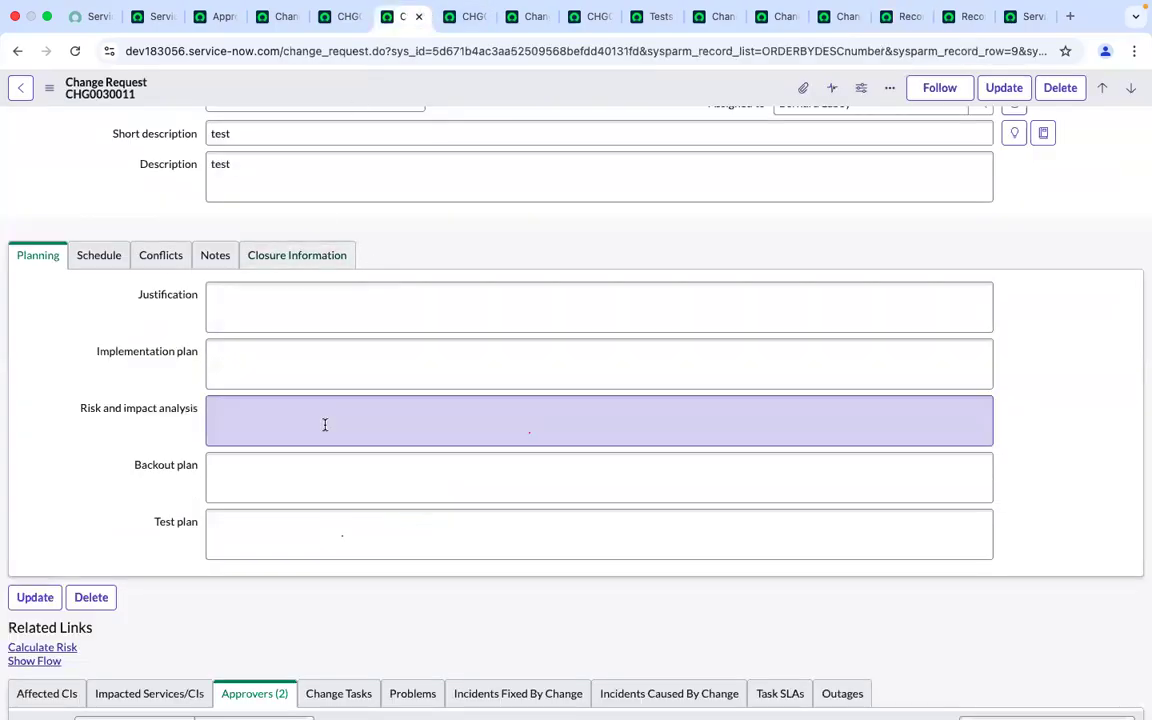
{"action": "scroll", "coordinate": [325, 425], "scroll_direction": "down", "scroll_amount": 3}
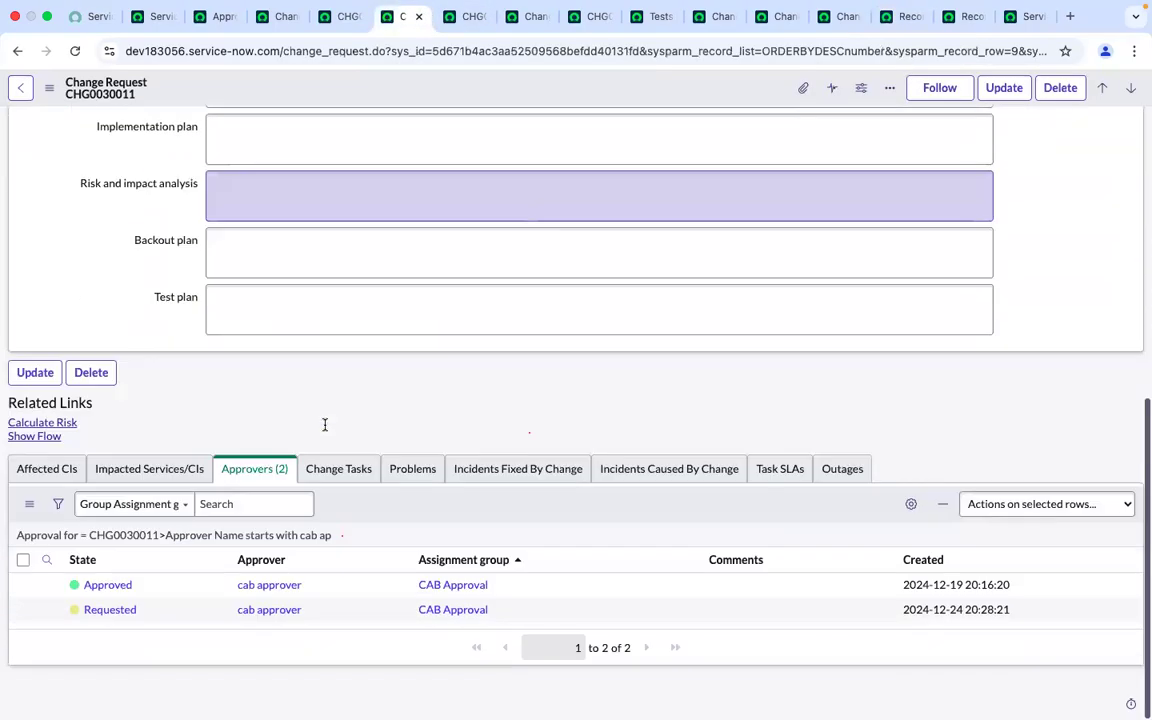
{"action": "left_click", "coordinate": [40, 540]}
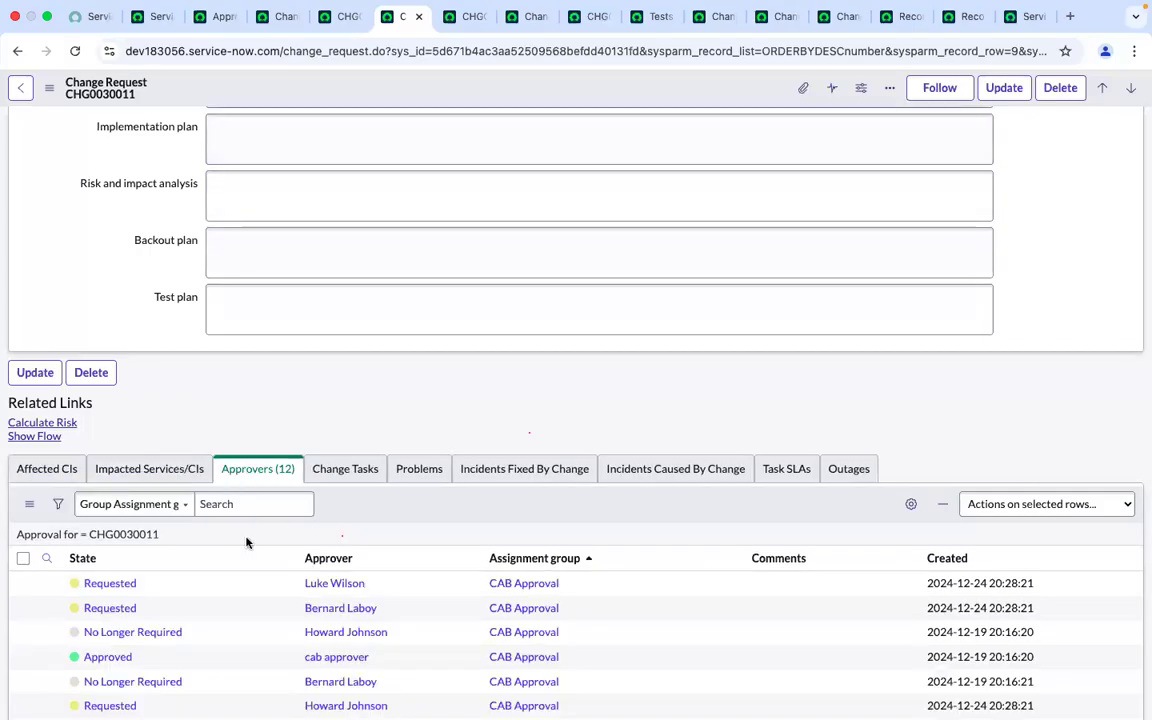
{"action": "scroll", "coordinate": [254, 566], "scroll_direction": "down", "scroll_amount": 4}
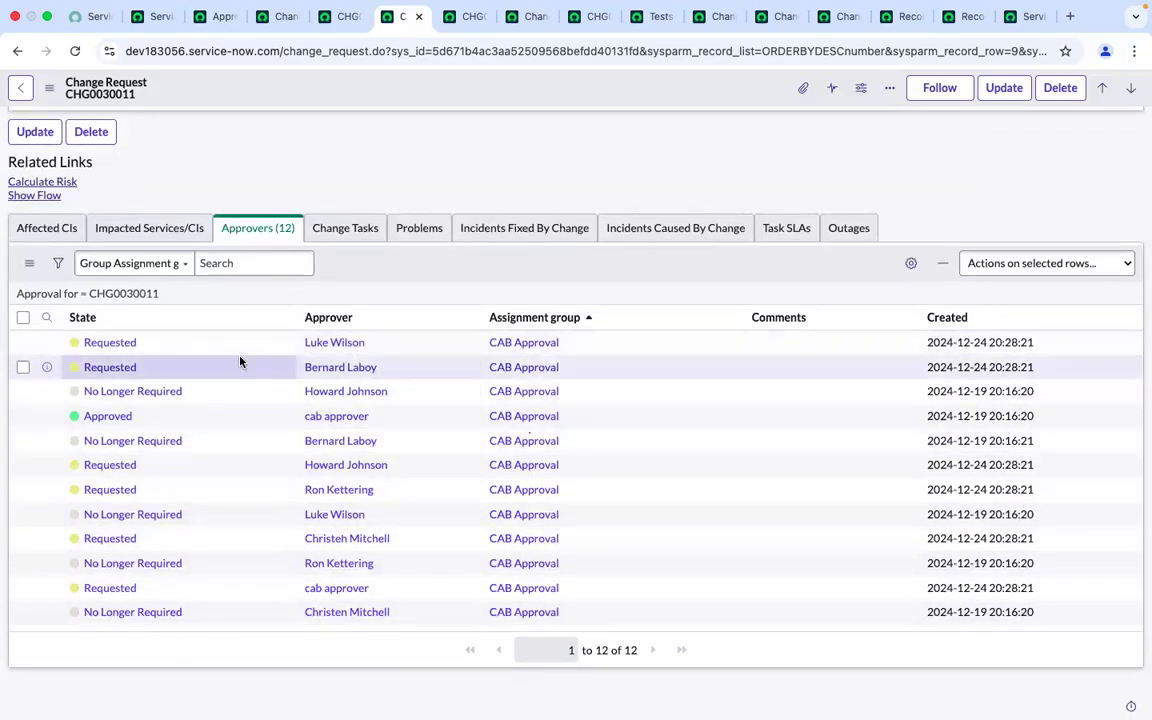
{"action": "left_click", "coordinate": [338, 16]}
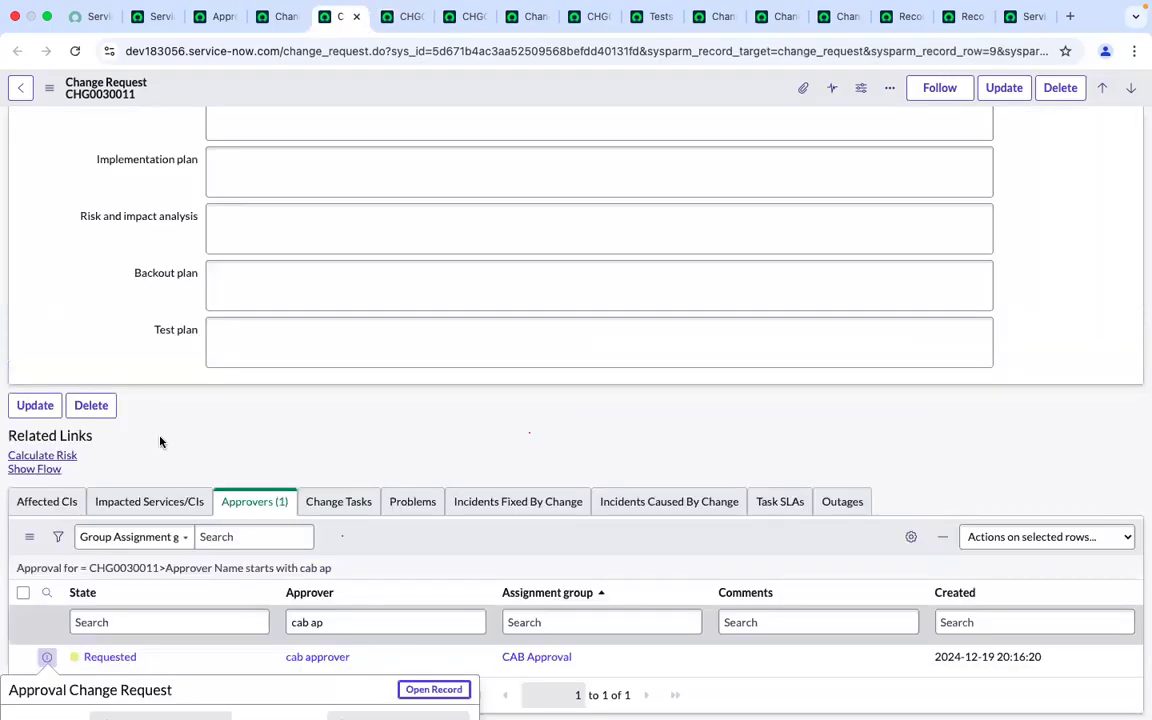
{"action": "scroll", "coordinate": [191, 598], "scroll_direction": "down", "scroll_amount": 3}
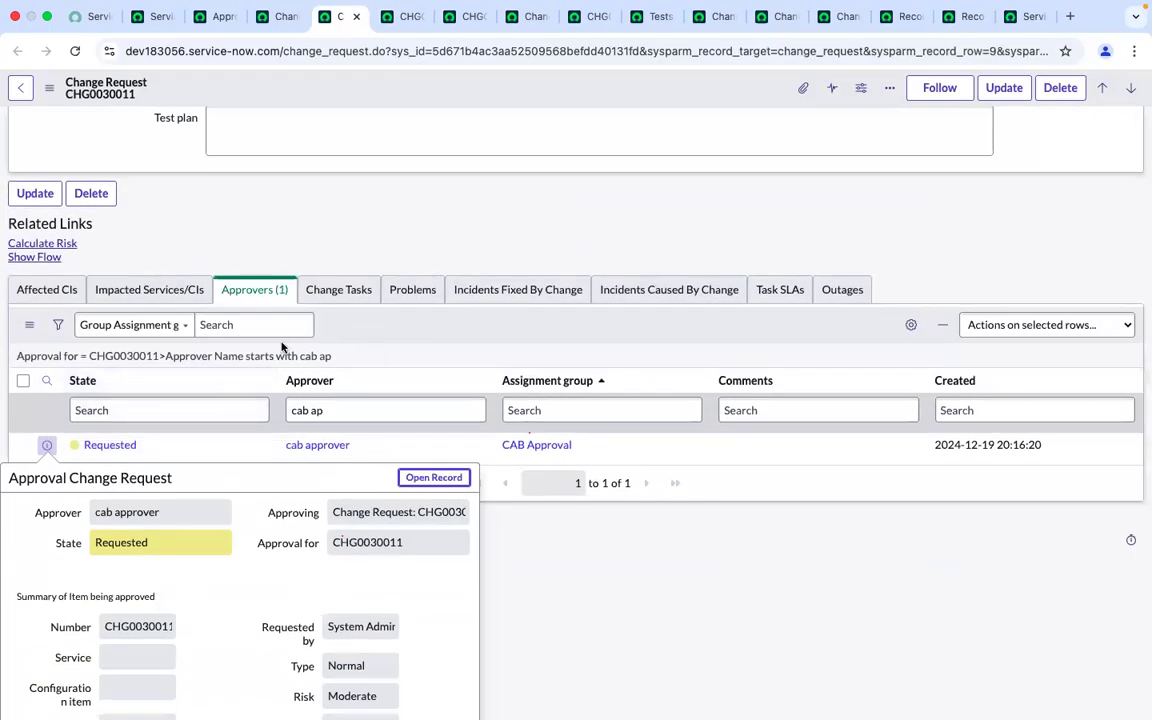
{"action": "left_click", "coordinate": [42, 356]}
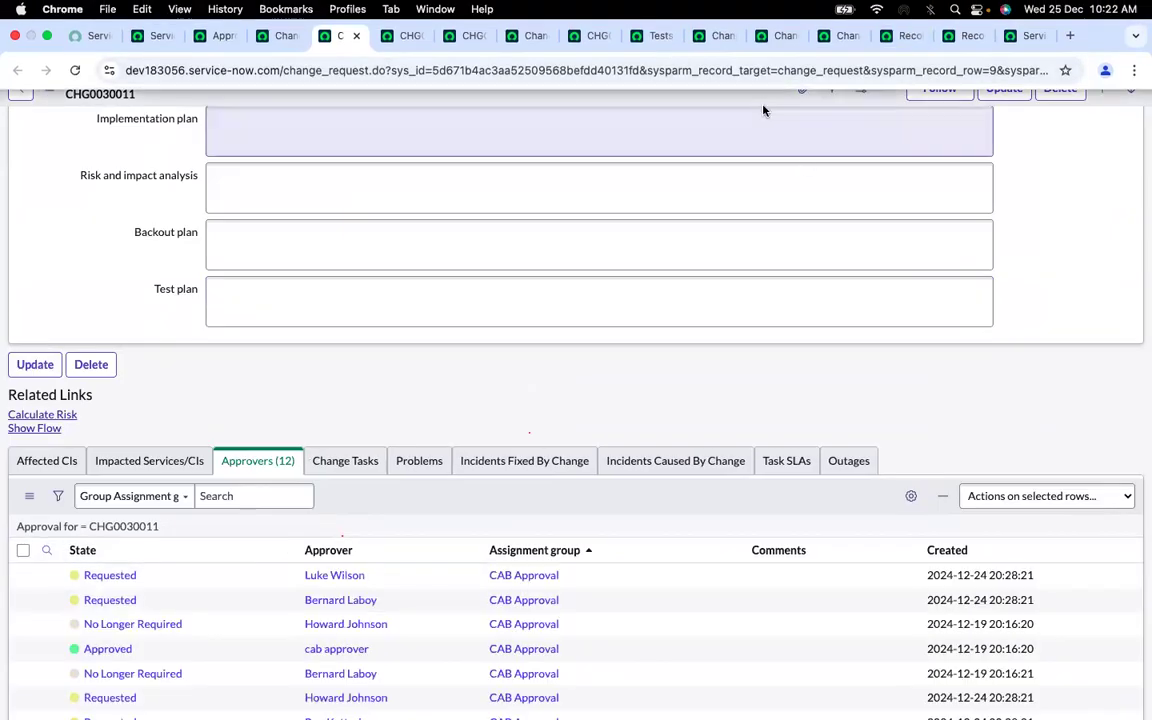
Compare the open Record Query step tabs and review the failing step in the latest test result
{"action": "left_click", "coordinate": [957, 17]}
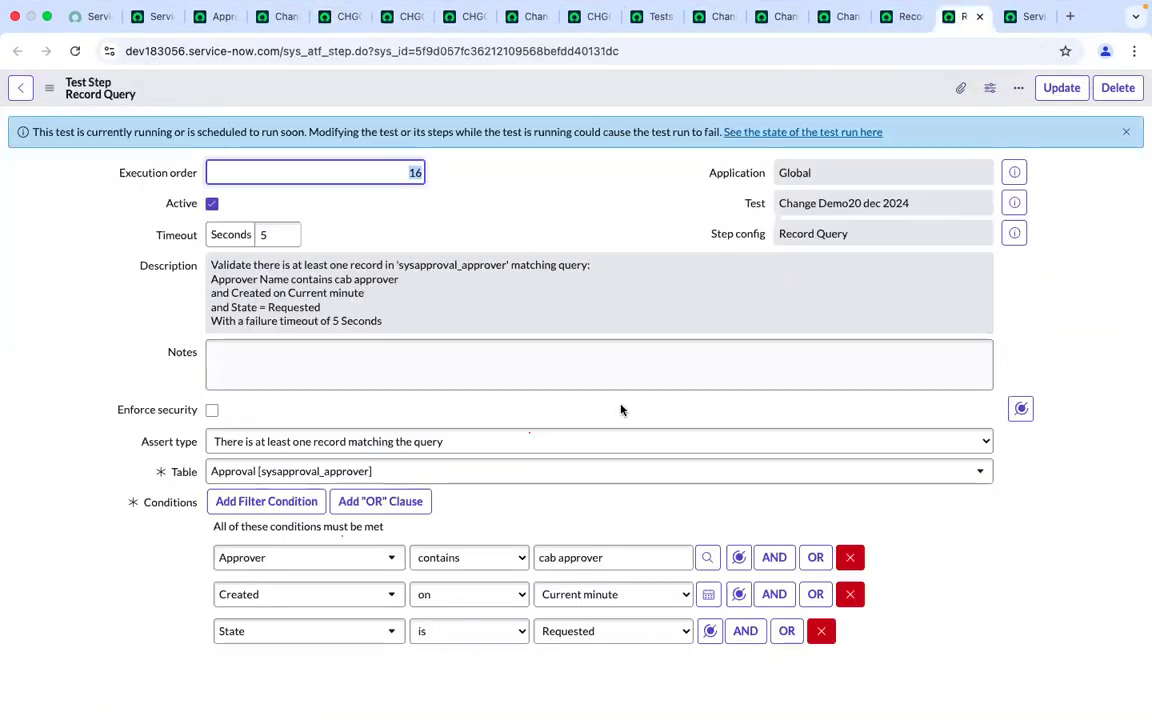
{"action": "scroll", "coordinate": [620, 410], "scroll_direction": "down", "scroll_amount": 2}
{"action": "scroll", "coordinate": [620, 410], "scroll_direction": "up", "scroll_amount": 2}
{"action": "left_click", "coordinate": [912, 12]}
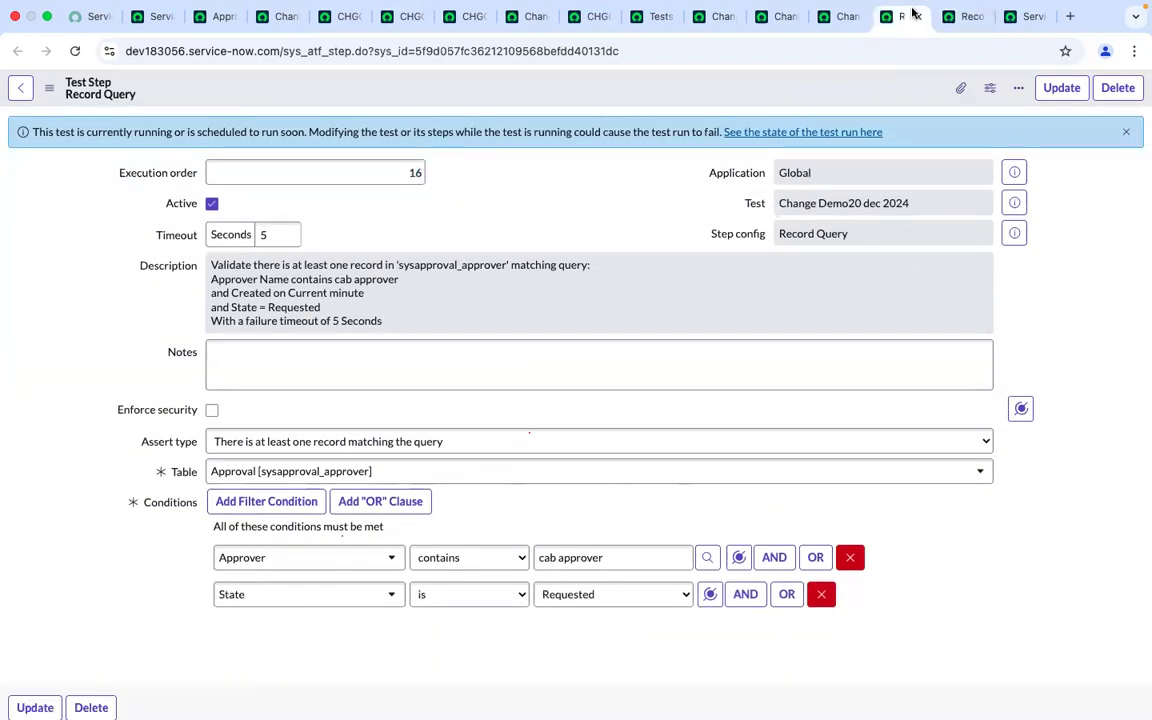
{"action": "left_click", "coordinate": [849, 17]}
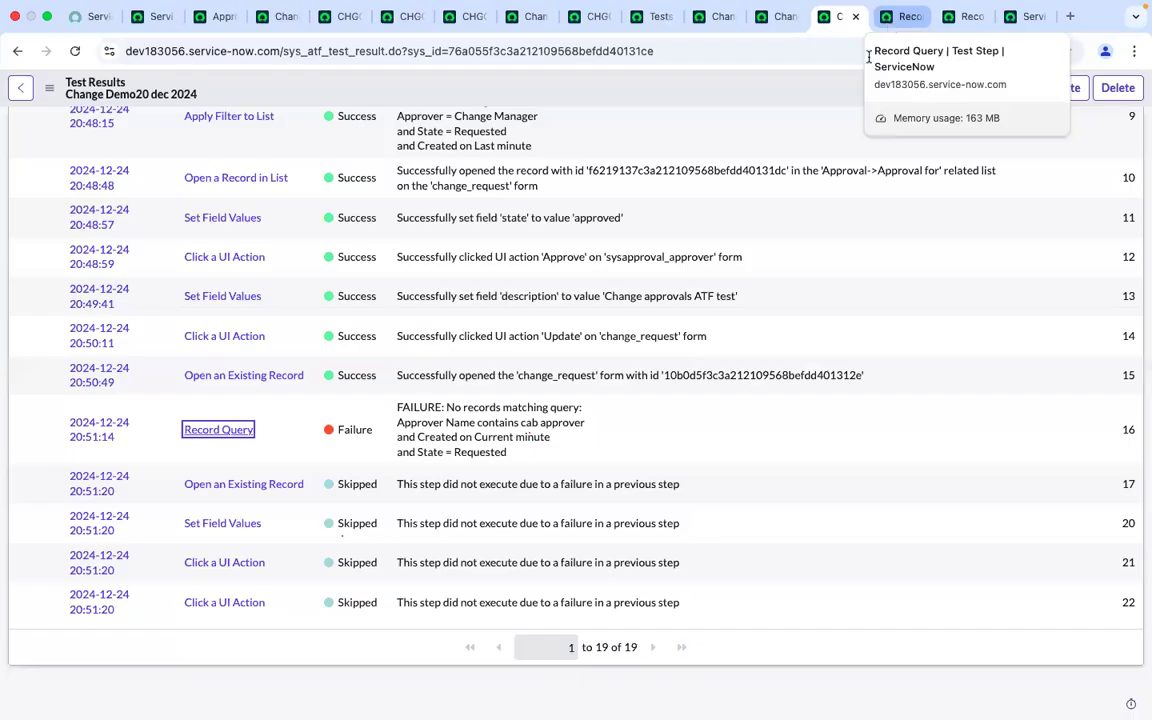
{"action": "scroll", "coordinate": [862, 303], "scroll_direction": "up", "scroll_amount": 10}
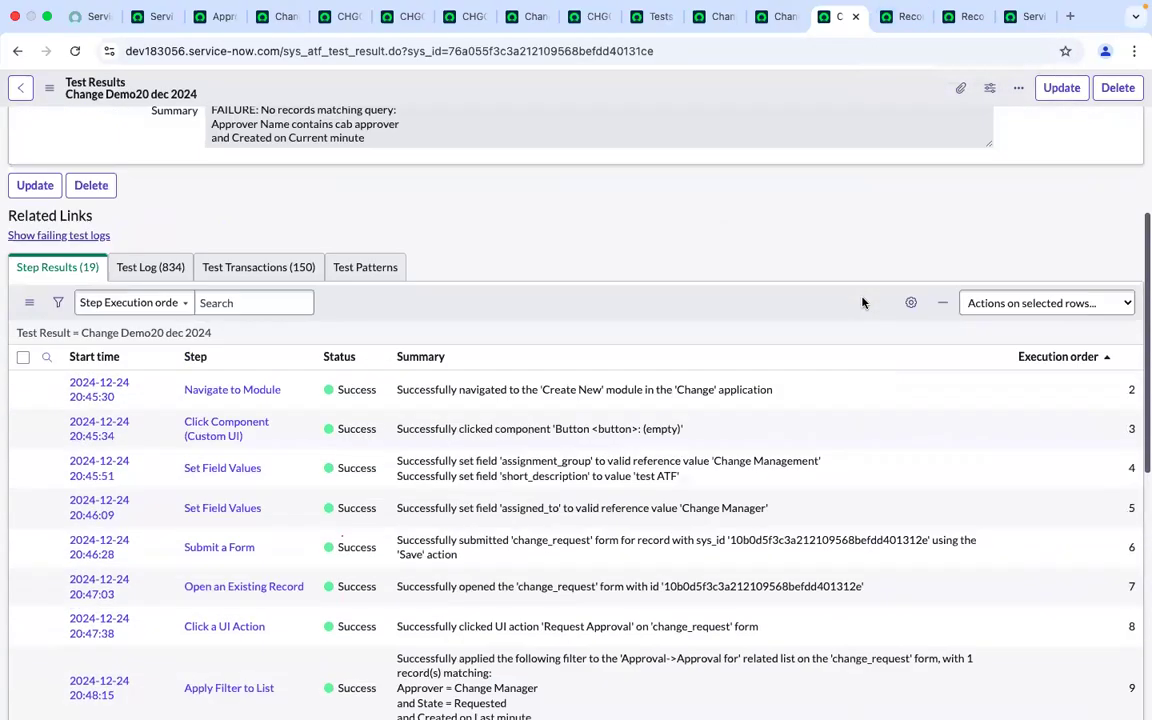
{"action": "scroll", "coordinate": [862, 303], "scroll_direction": "down", "scroll_amount": 3}
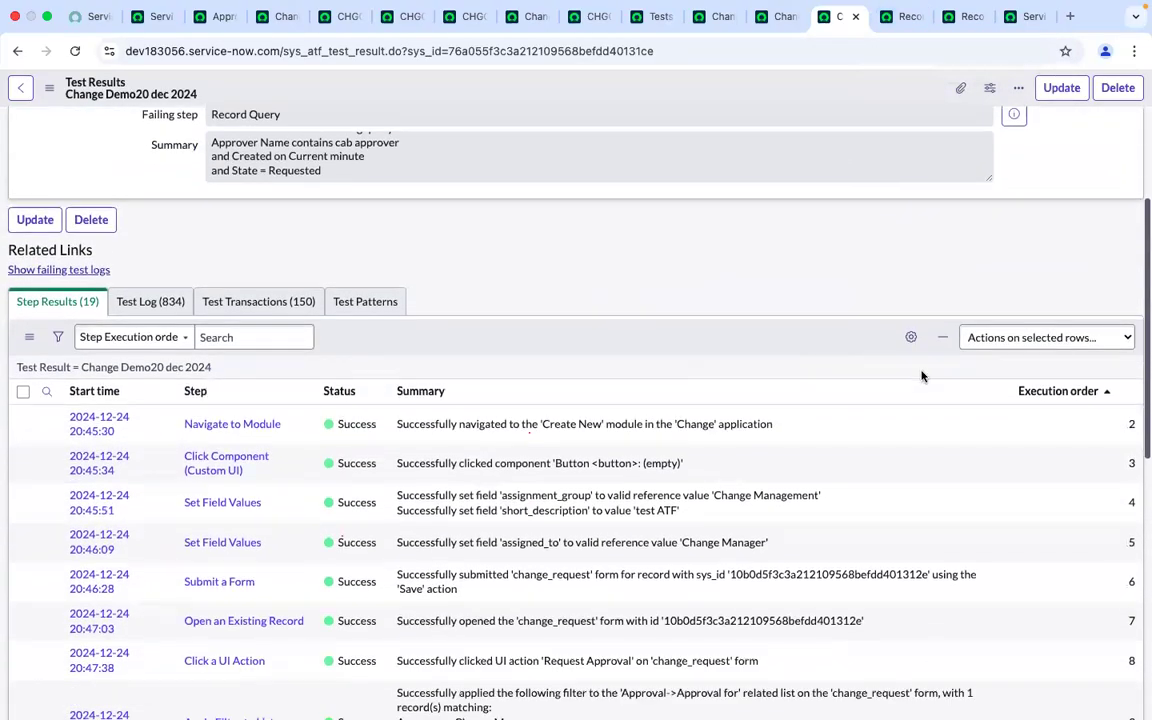
{"action": "left_click", "coordinate": [911, 338]}
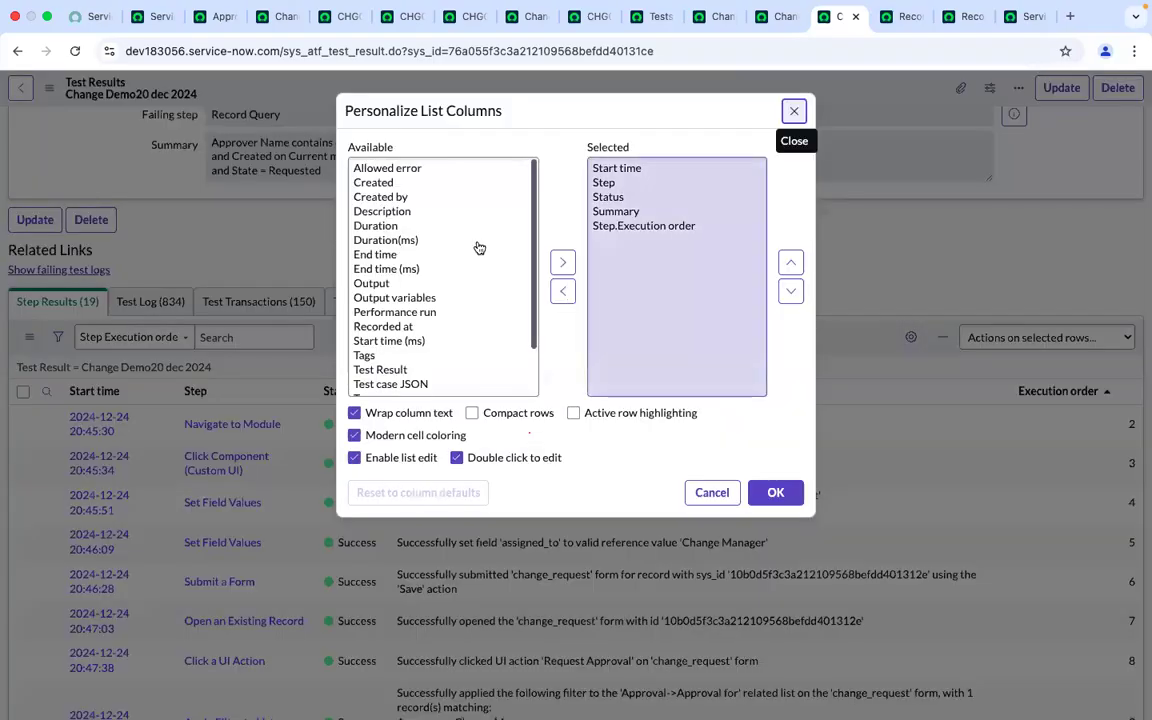
{"action": "left_click", "coordinate": [420, 240]}
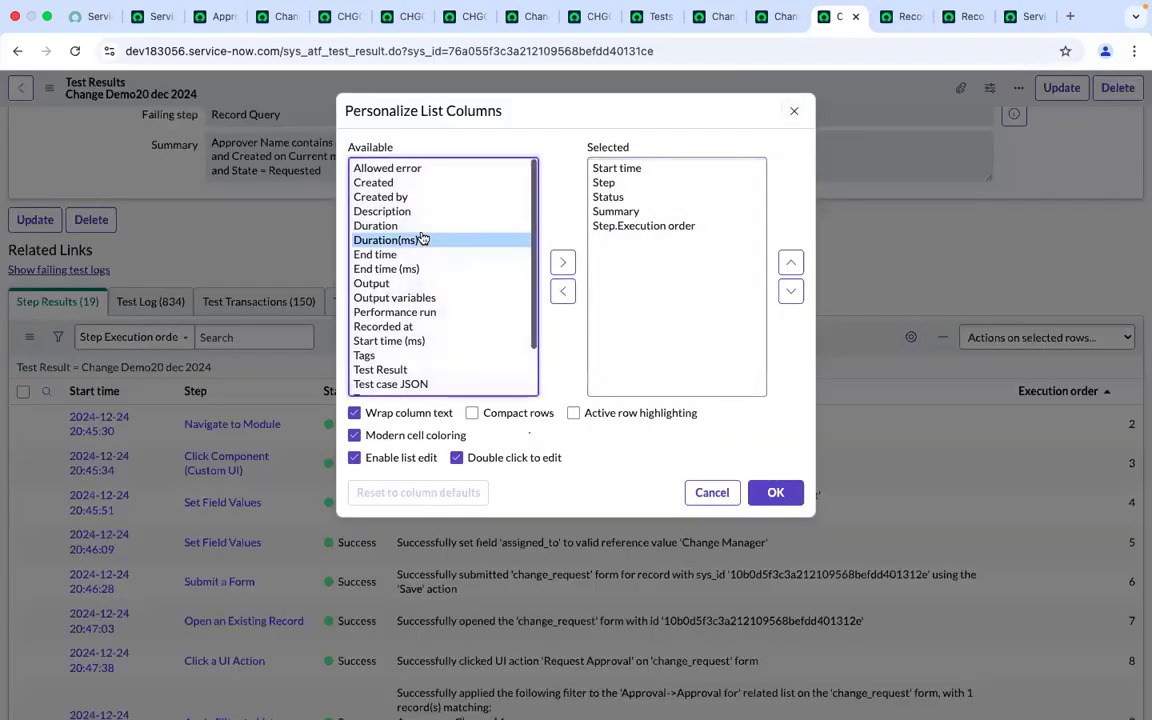
{"action": "key", "text": "t"}
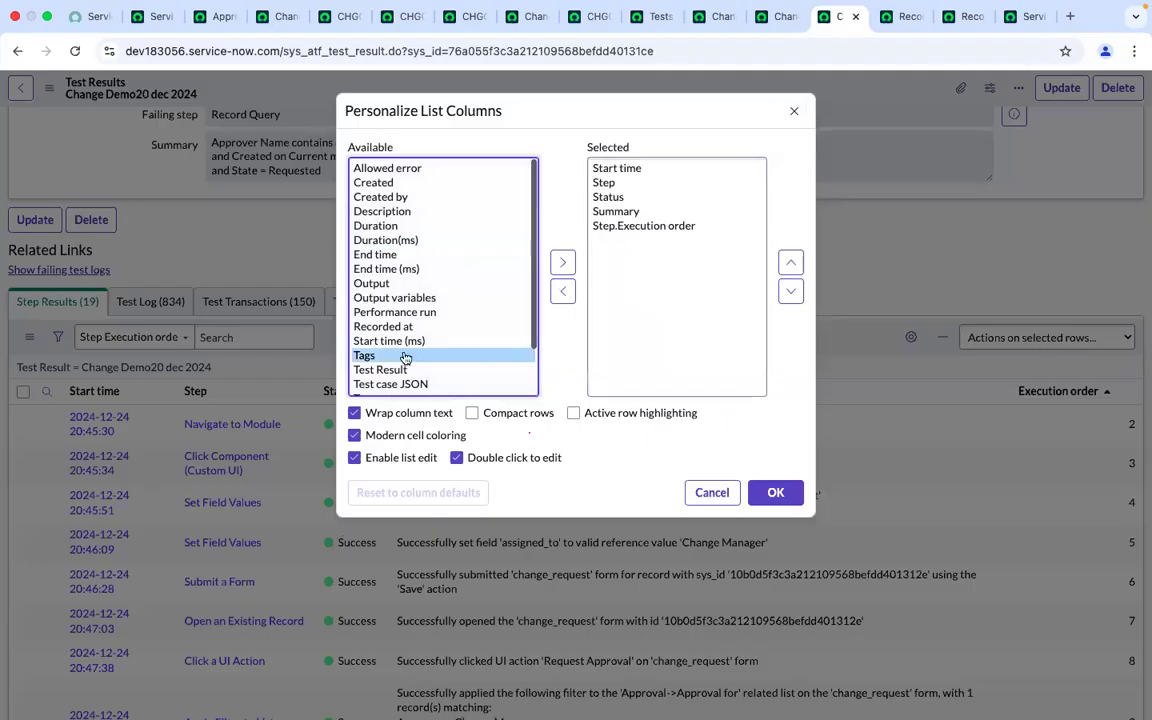
{"action": "scroll", "coordinate": [397, 267], "scroll_direction": "down", "scroll_amount": 2}
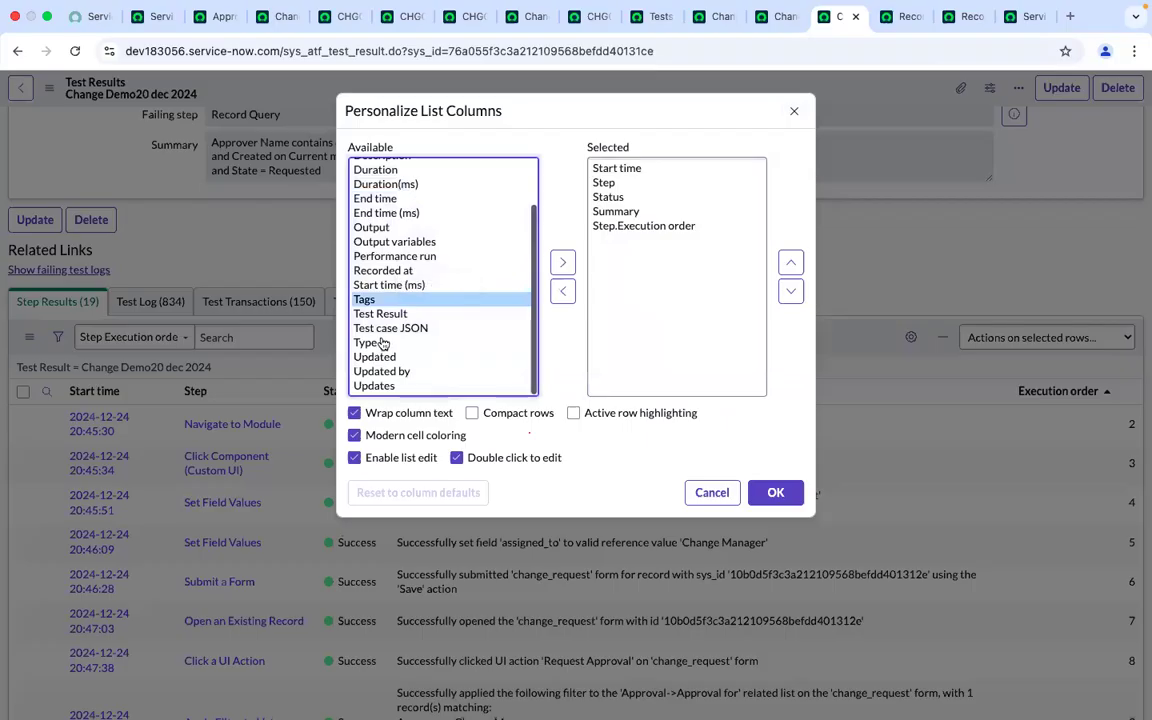
{"action": "scroll", "coordinate": [408, 270], "scroll_direction": "up", "scroll_amount": 2}
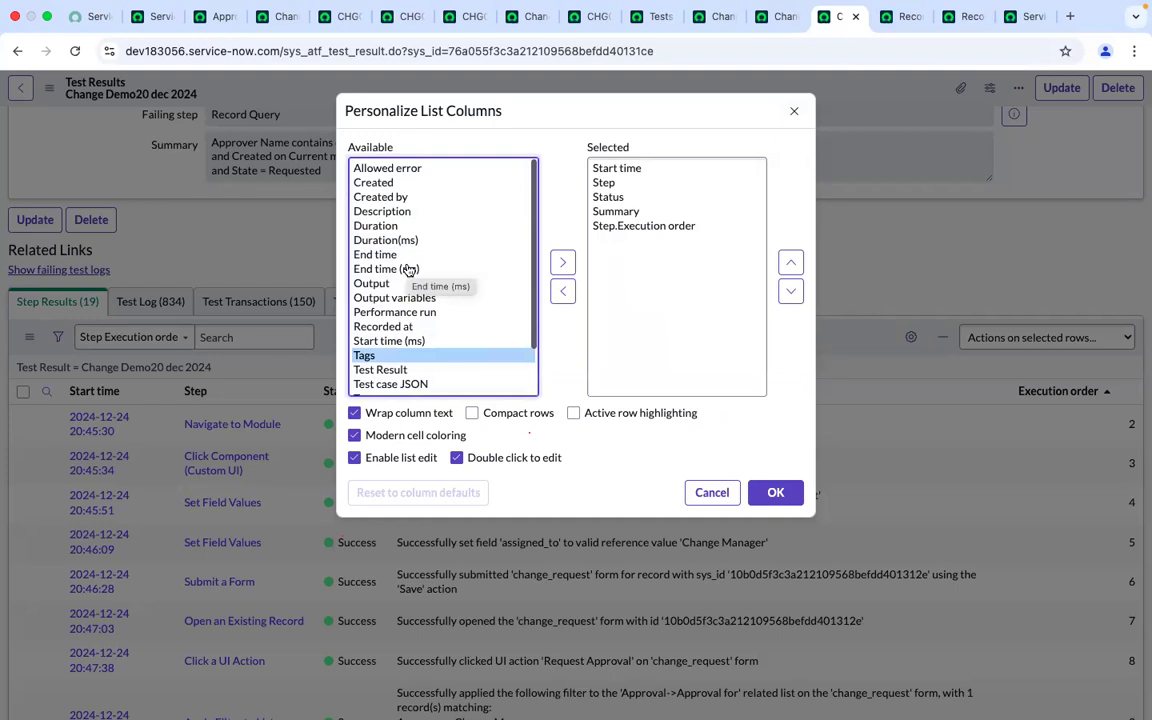
{"action": "scroll", "coordinate": [380, 368], "scroll_direction": "down", "scroll_amount": 2}
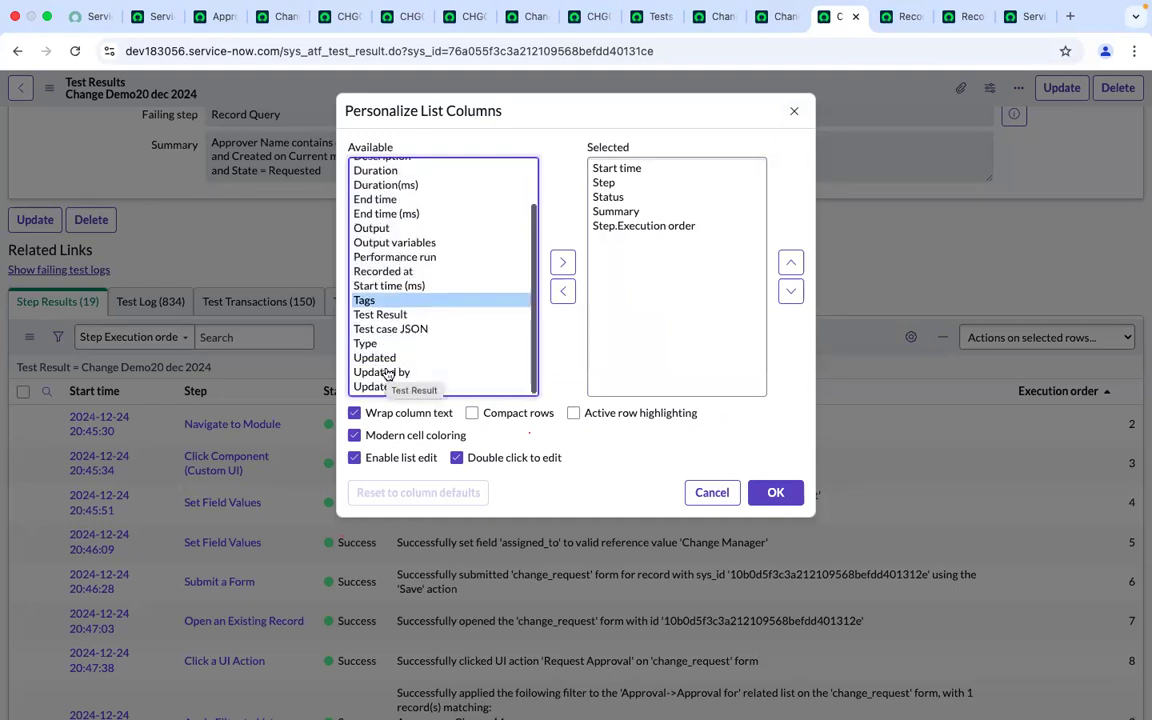
{"action": "scroll", "coordinate": [483, 180], "scroll_direction": "up", "scroll_amount": 2}
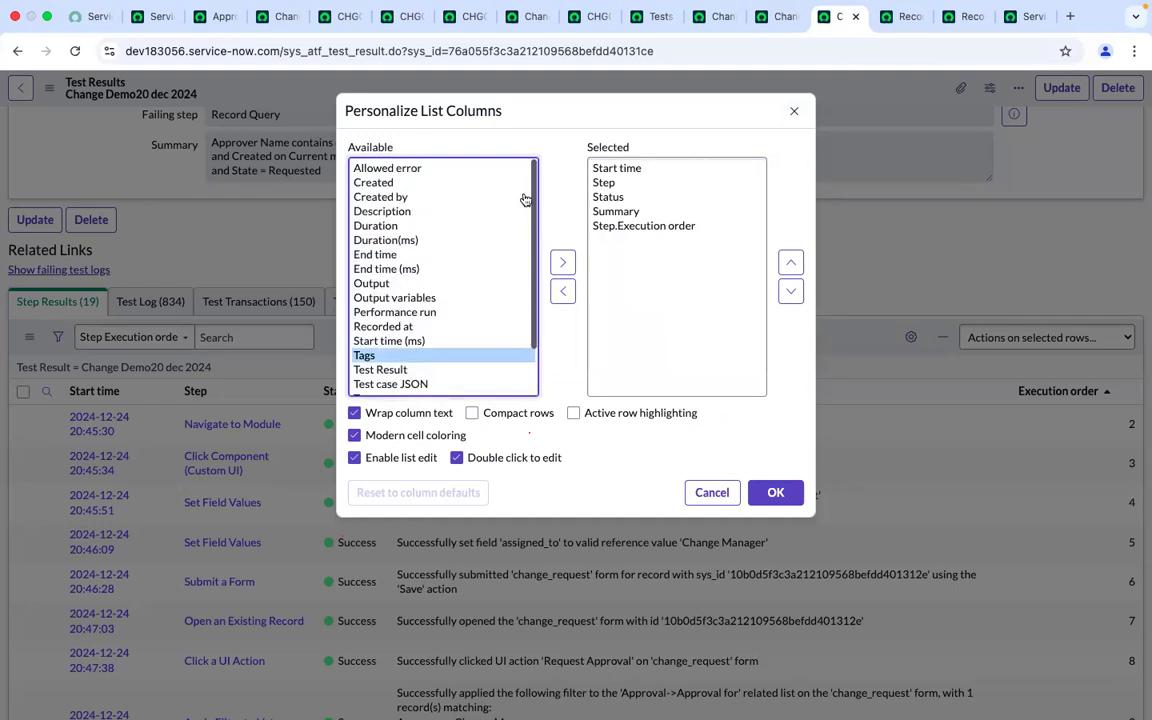
{"action": "left_click", "coordinate": [793, 113]}
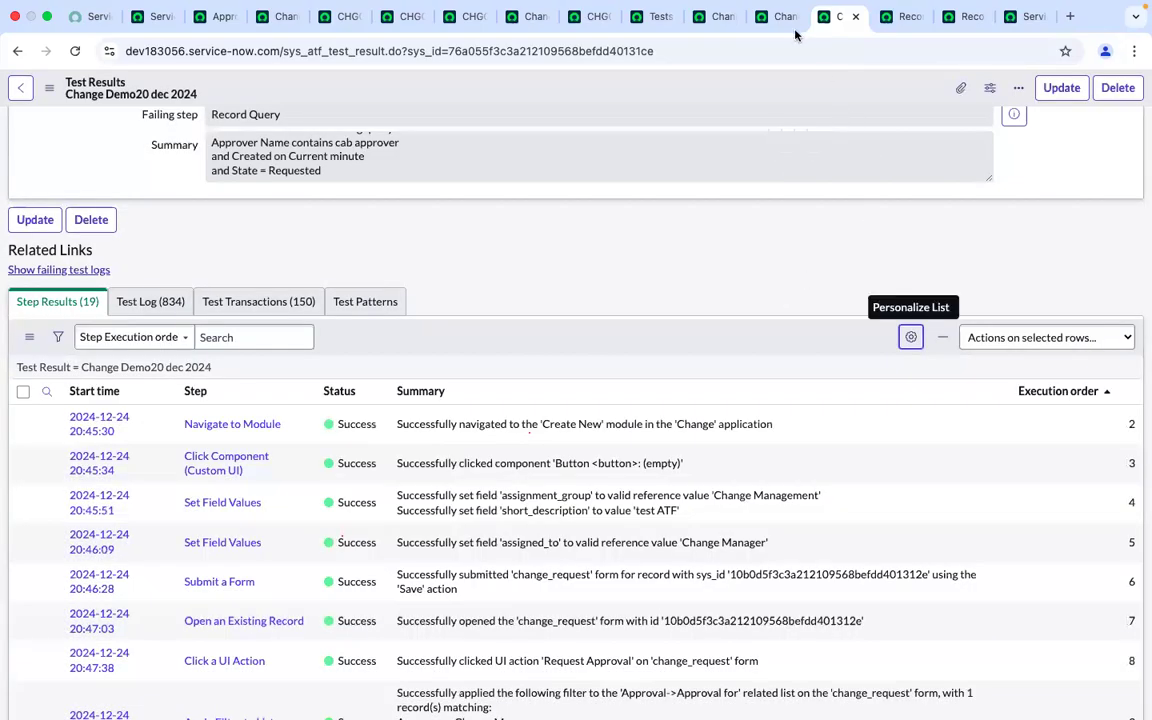
Set the Record Query step's timeout to 20 seconds
{"action": "scroll", "coordinate": [735, 180], "scroll_direction": "down", "scroll_amount": 6}
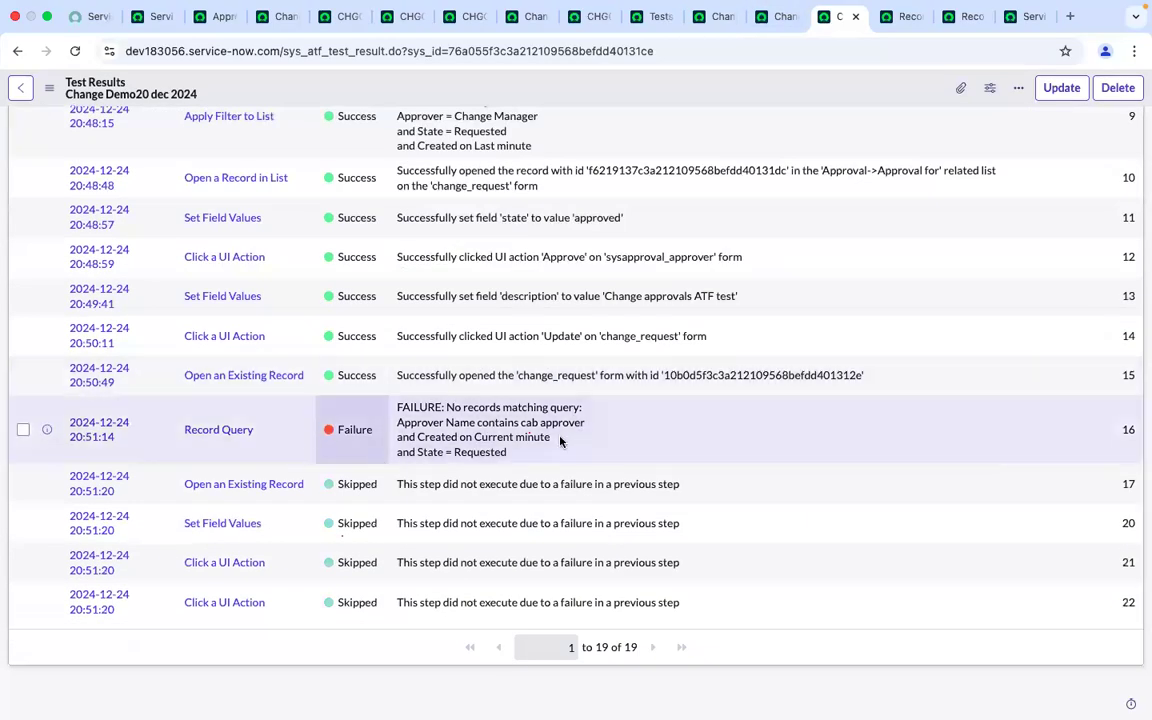
{"action": "left_click", "coordinate": [905, 16]}
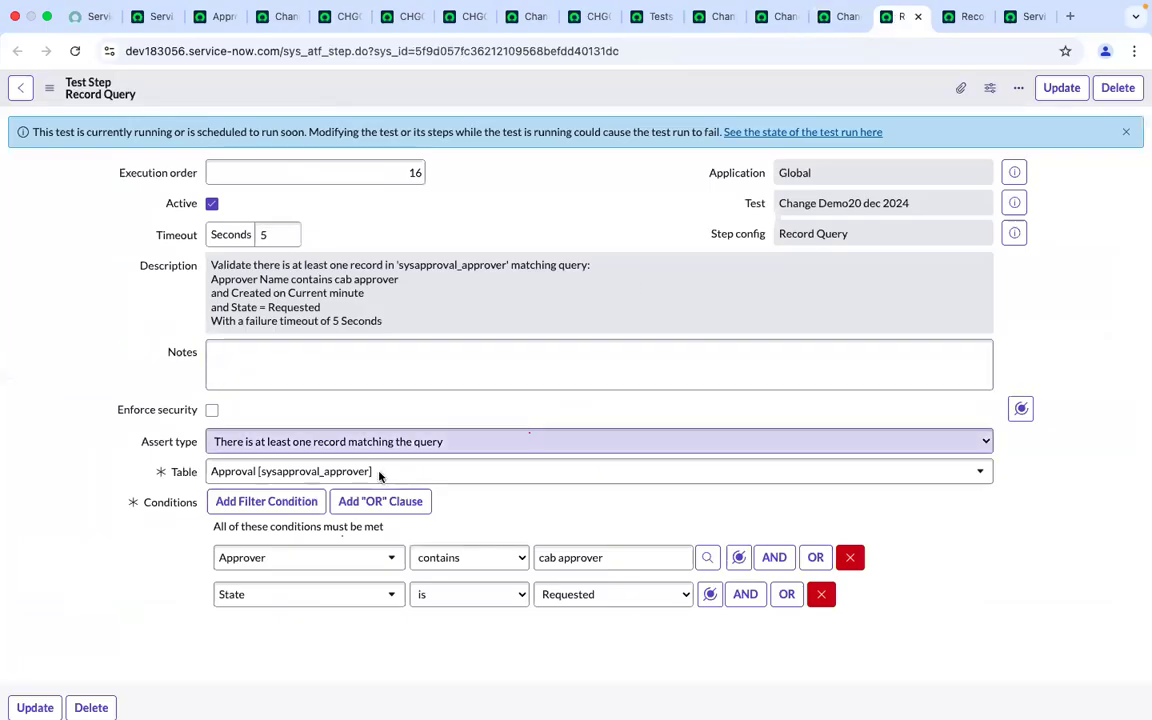
{"action": "left_click", "coordinate": [288, 233]}
{"action": "key", "text": "BackSpace"}
{"action": "type", "text": "20"}
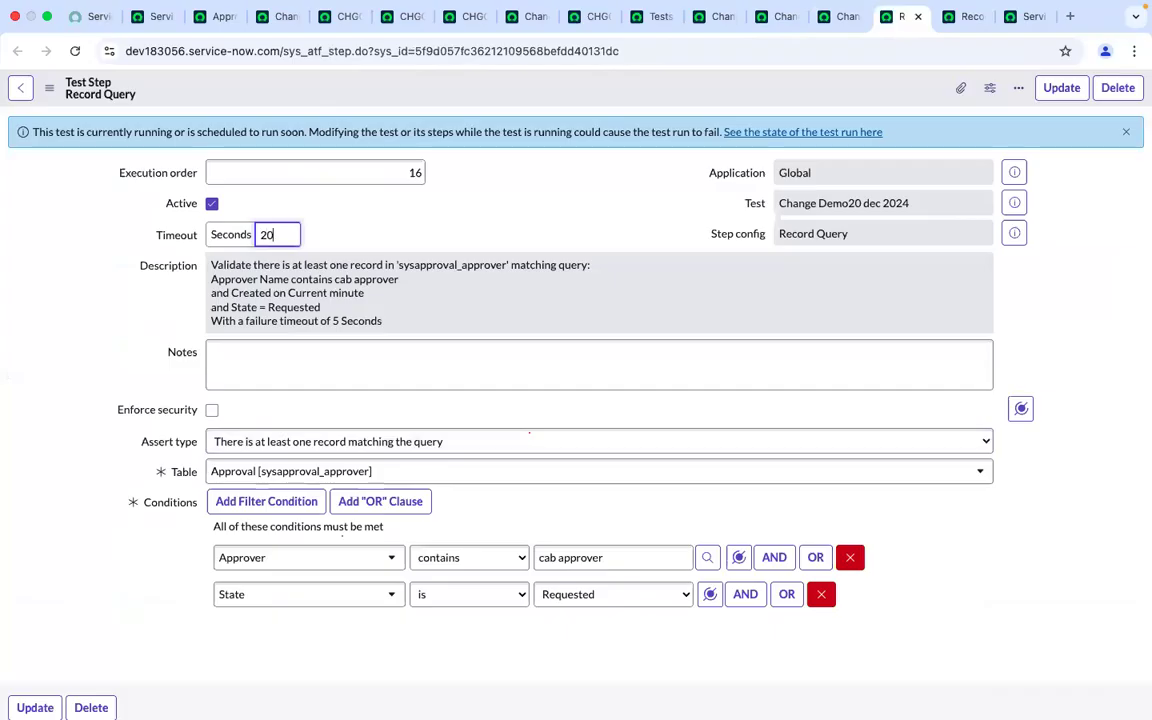
{"action": "left_click", "coordinate": [462, 224]}
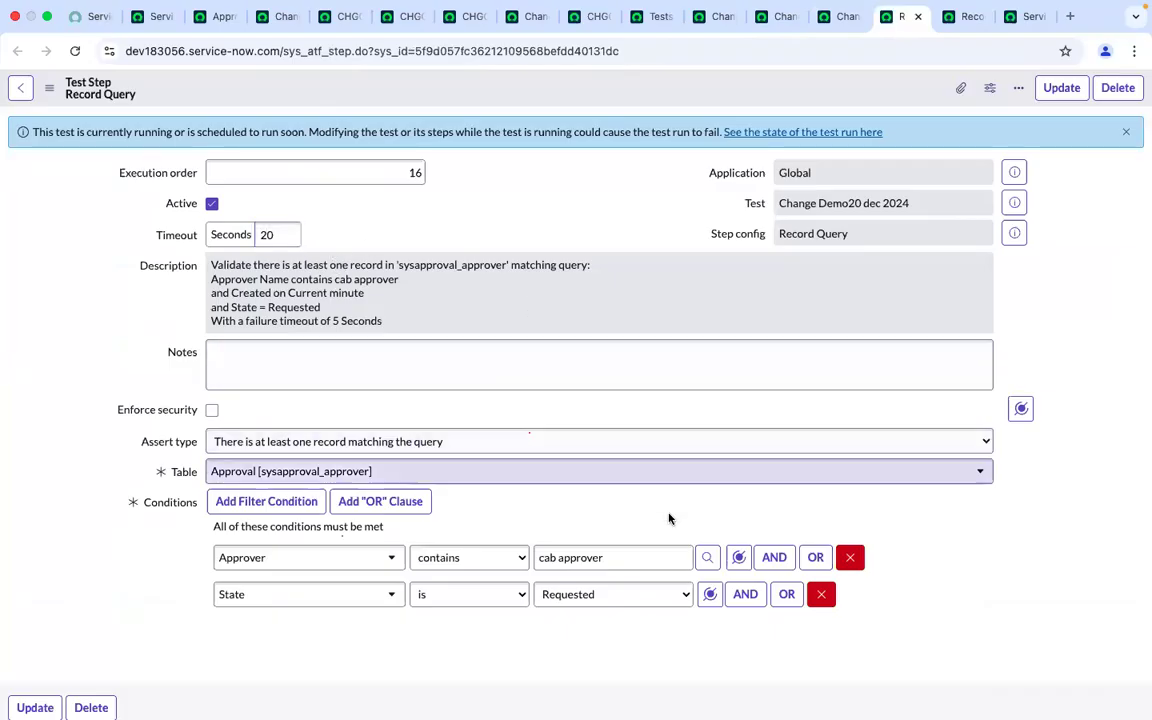
Clear the approver condition's value and change its operator from contains to is
{"action": "left_click", "coordinate": [632, 558]}
{"action": "key", "text": "BackSpace"}
{"action": "key", "text": "BackSpace"}
{"action": "key", "text": "BackSpace"}
{"action": "key", "text": "BackSpace"}
{"action": "key", "text": "BackSpace"}
{"action": "key", "text": "BackSpace"}
{"action": "key", "text": "BackSpace"}
{"action": "key", "text": "BackSpace"}
{"action": "key", "text": "BackSpace"}
{"action": "key", "text": "BackSpace"}
{"action": "key", "text": "BackSpace"}
{"action": "key", "text": "BackSpace"}
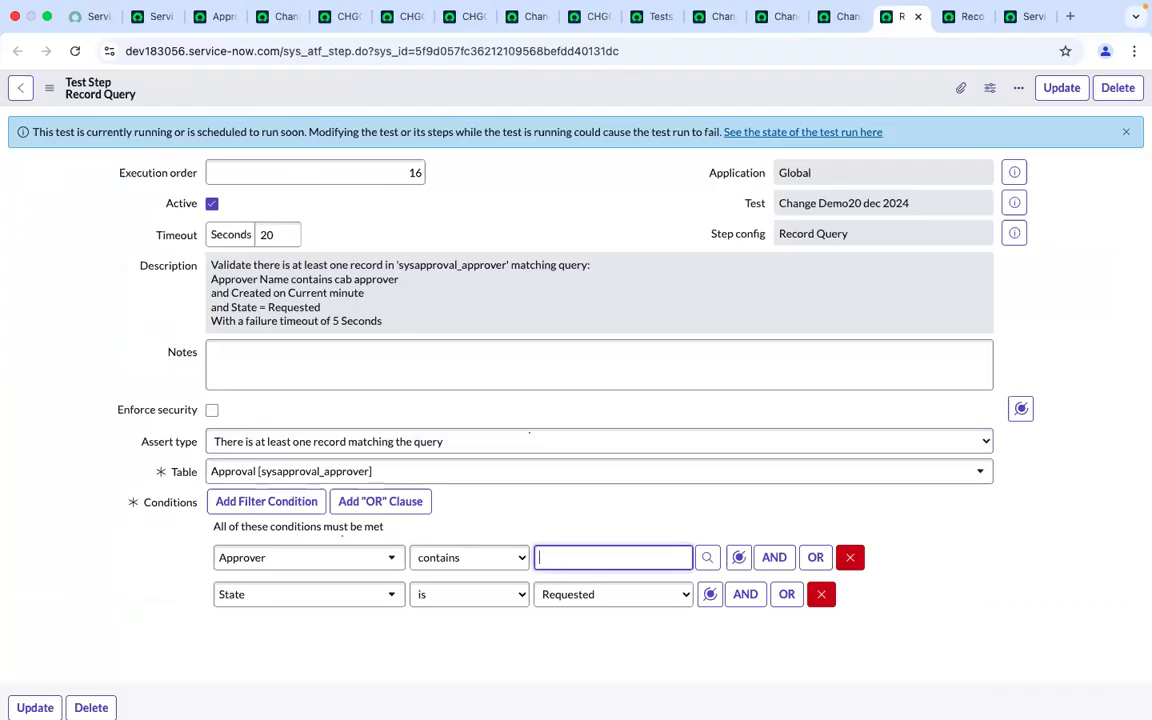
{"action": "left_click", "coordinate": [490, 558]}
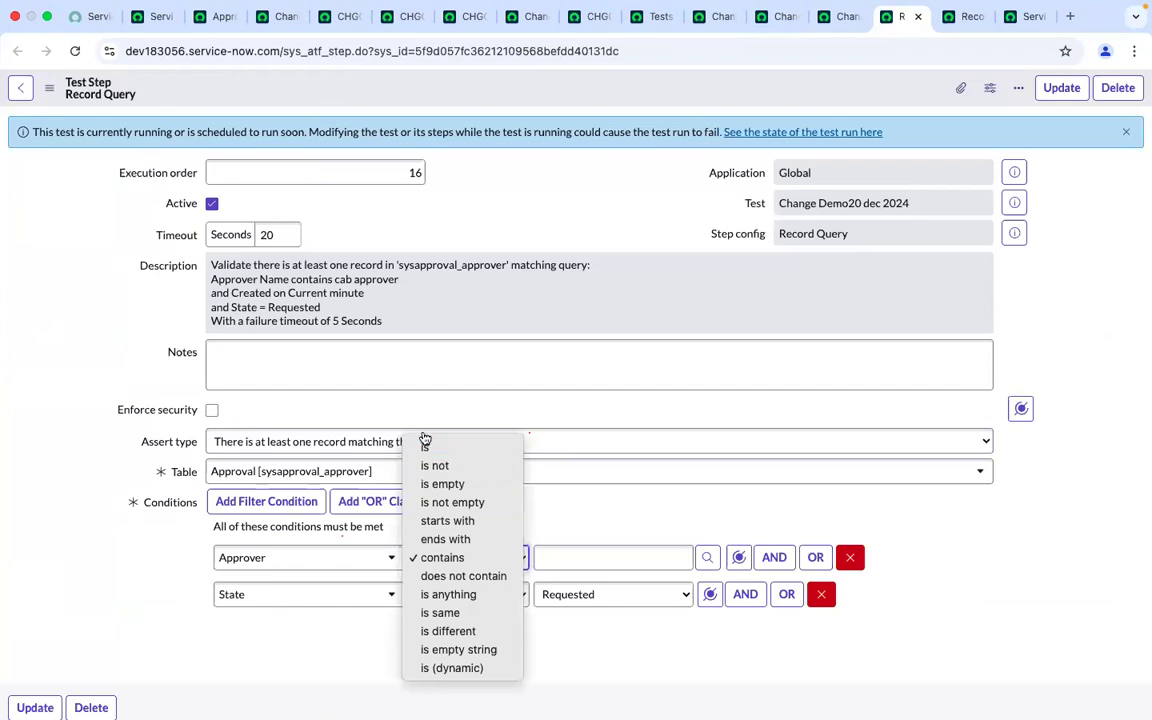
{"action": "left_click", "coordinate": [426, 449]}
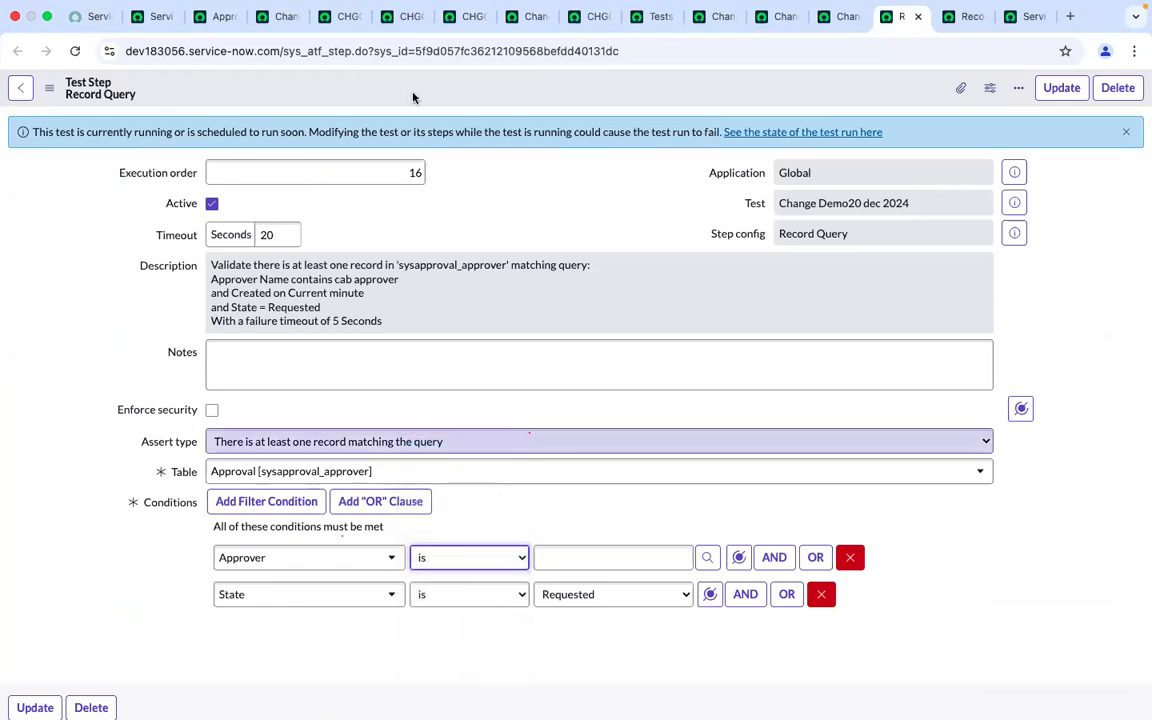
Set the approver condition to Luke Wilson, taken from the change's approvers list, and update the step
{"action": "left_click", "coordinate": [393, 15]}
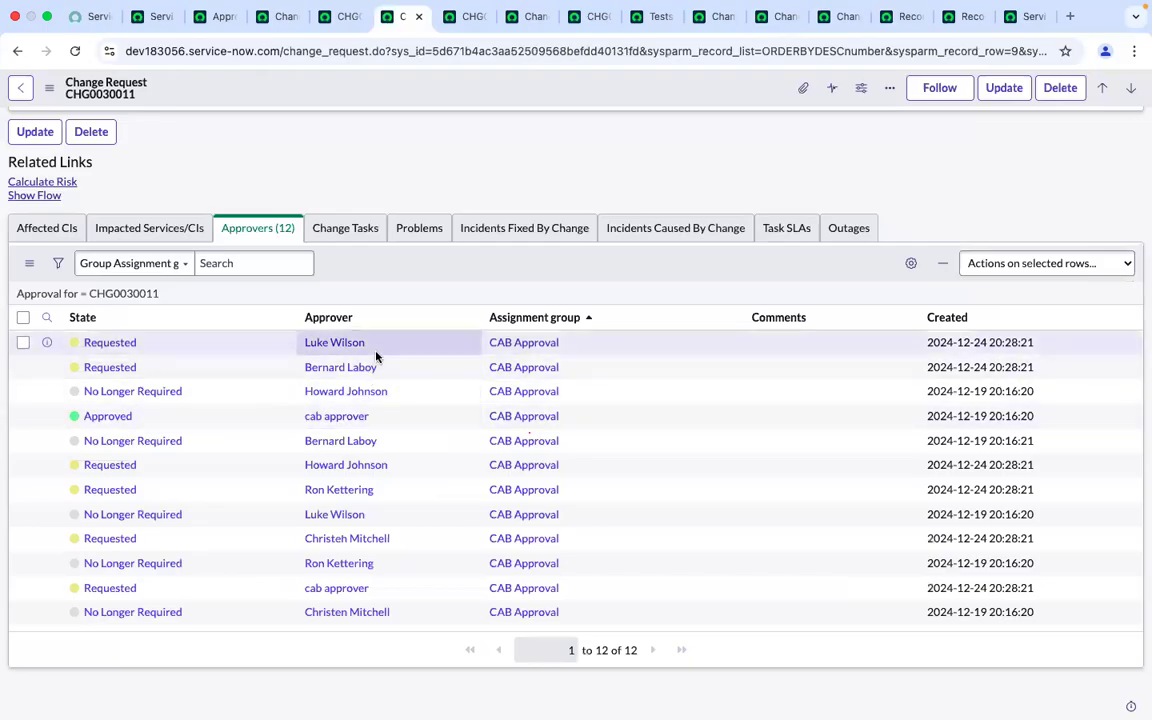
{"action": "left_click_drag", "start_coordinate": [368, 343], "coordinate": [320, 348]}
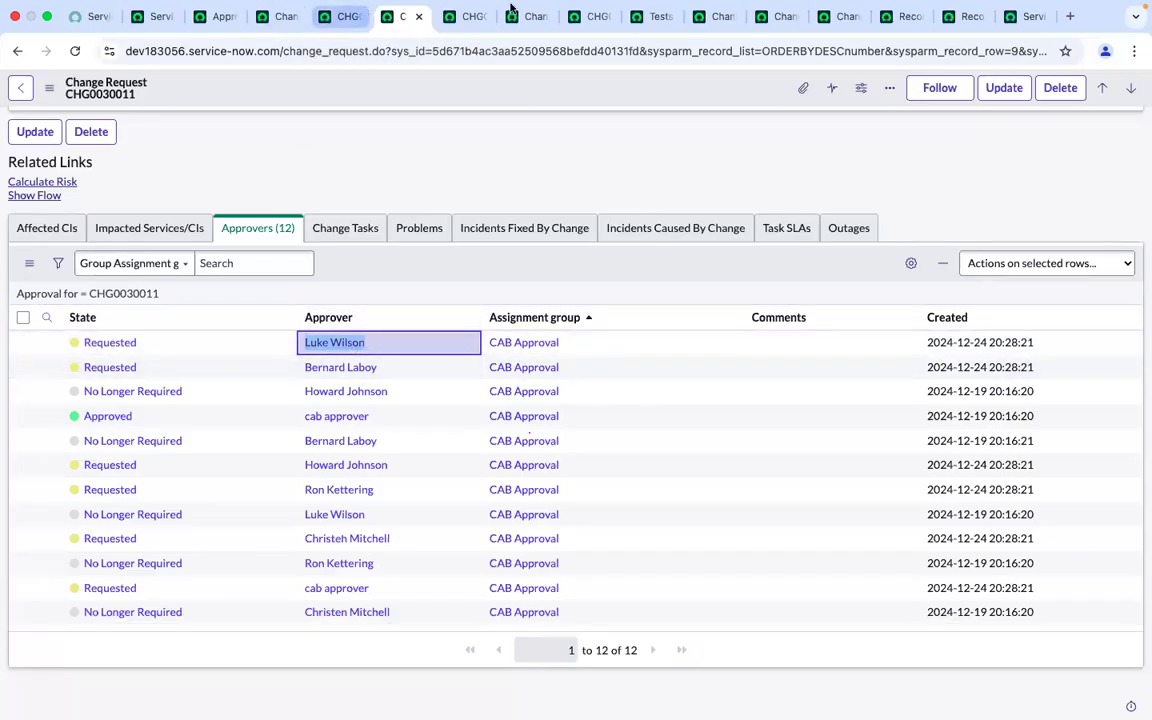
{"action": "left_click", "coordinate": [968, 20]}
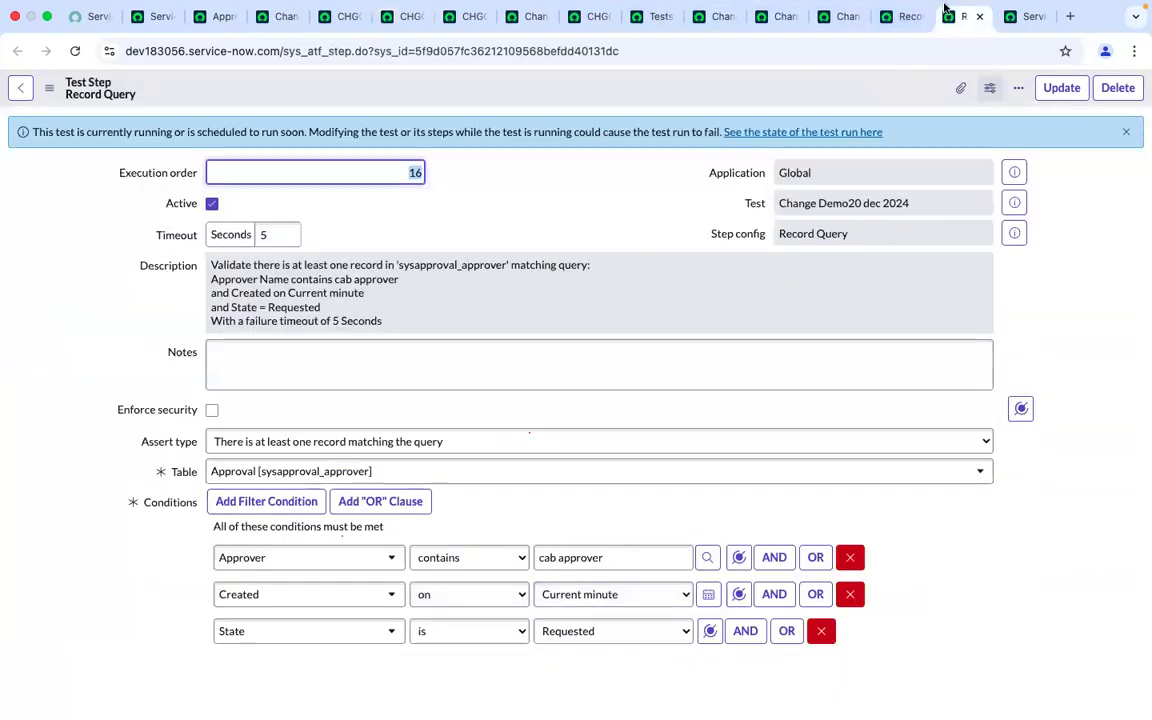
{"action": "left_click", "coordinate": [902, 15]}
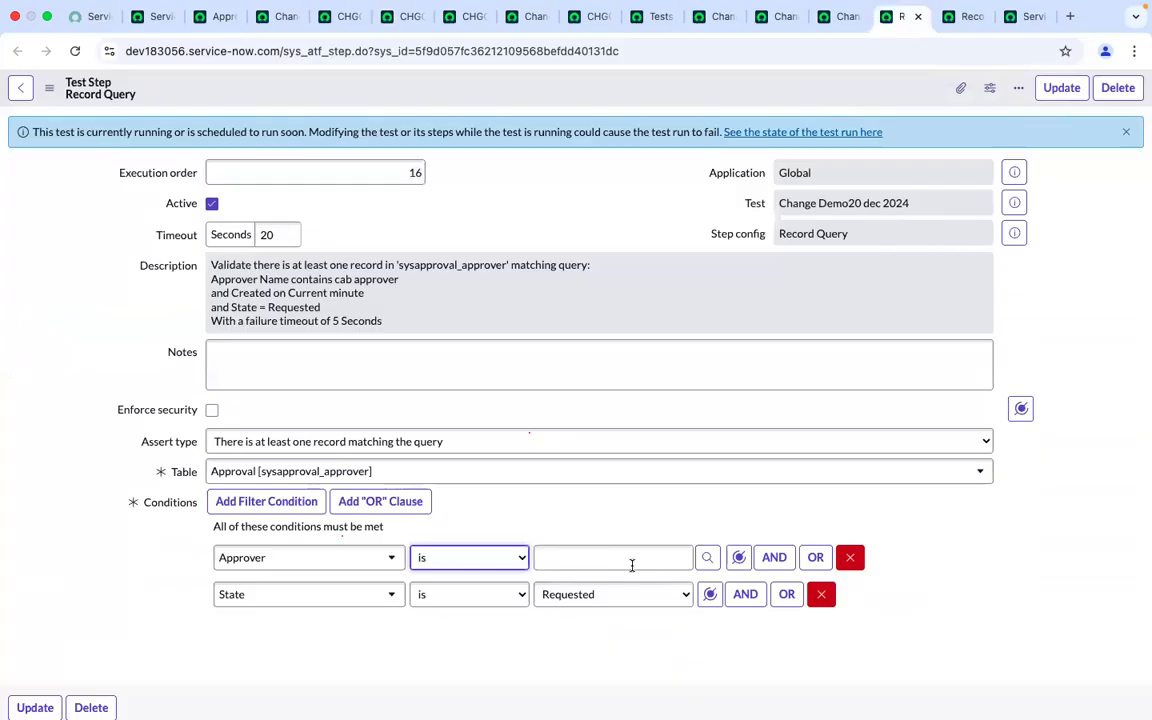
{"action": "left_click", "coordinate": [576, 557]}
{"action": "type", "text": "Luke Wilson"}
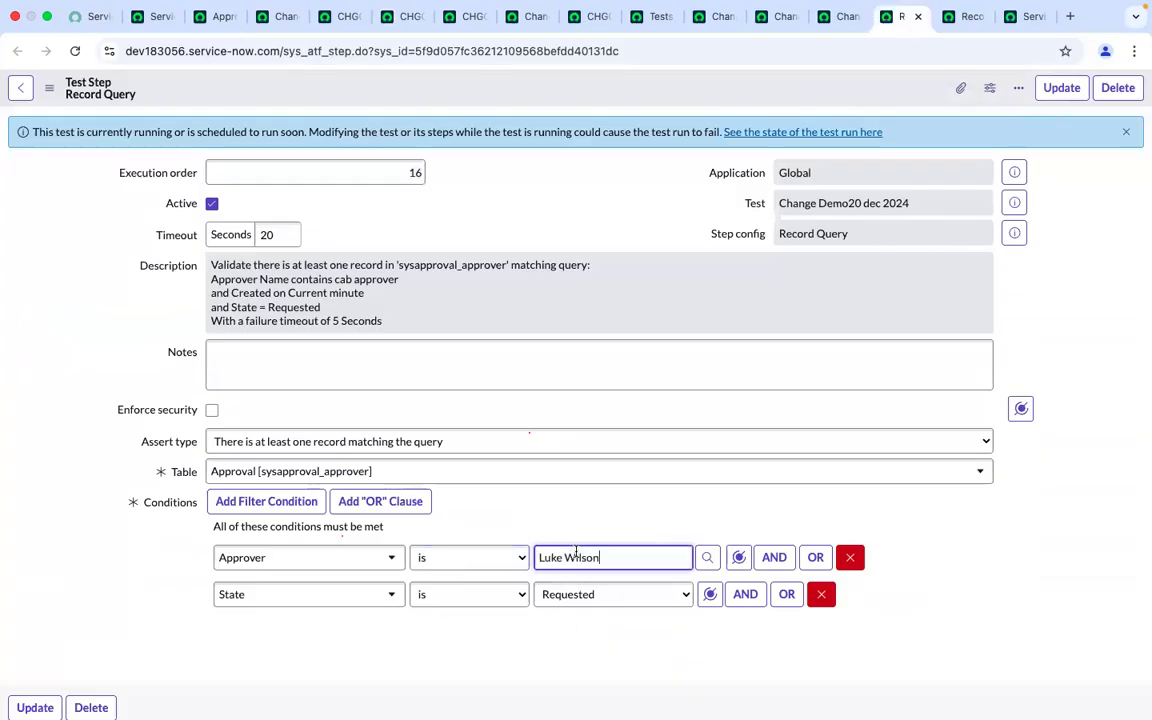
{"action": "left_click", "coordinate": [466, 538]}
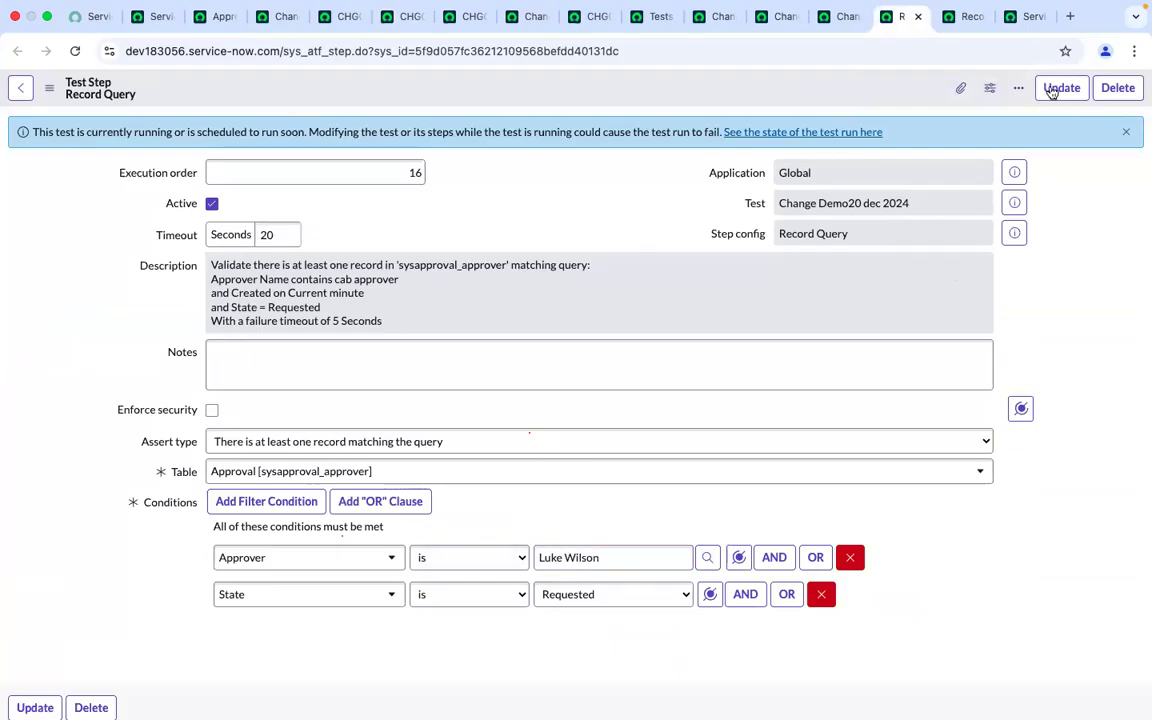
{"action": "left_click", "coordinate": [1056, 92]}
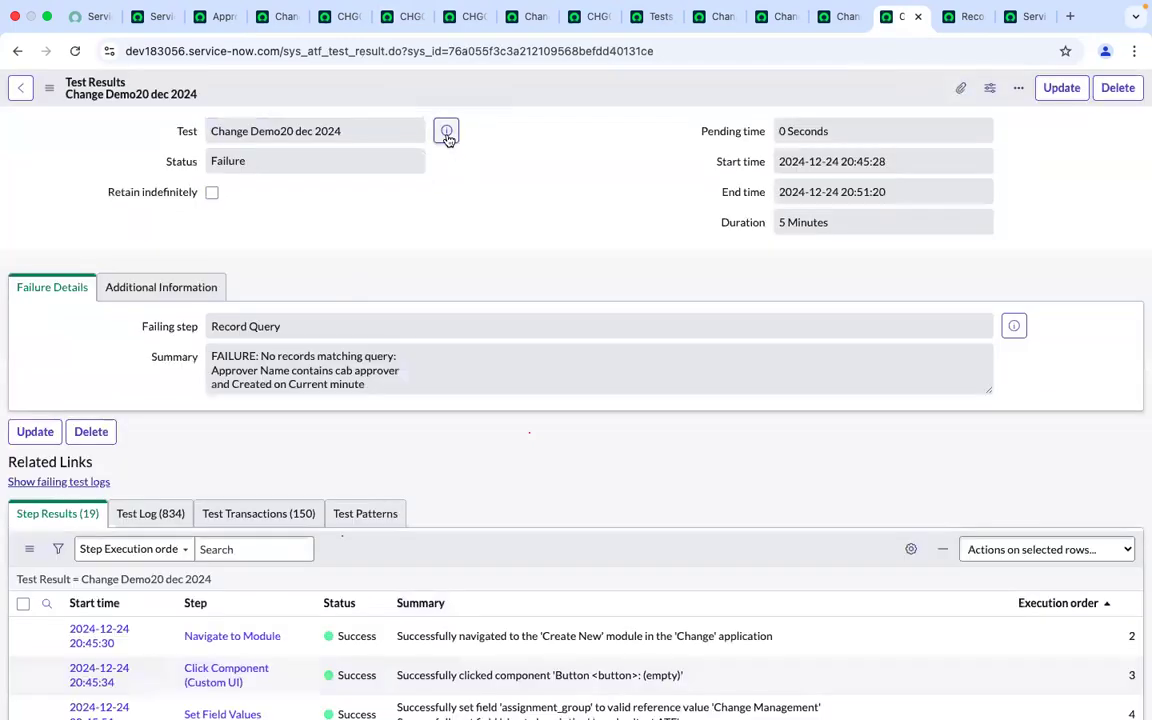
Open the Change Demo20 dec 2024 test from its result and close the stale change and step tabs
{"action": "left_click", "coordinate": [446, 131]}
{"action": "left_click", "coordinate": [1108, 172]}
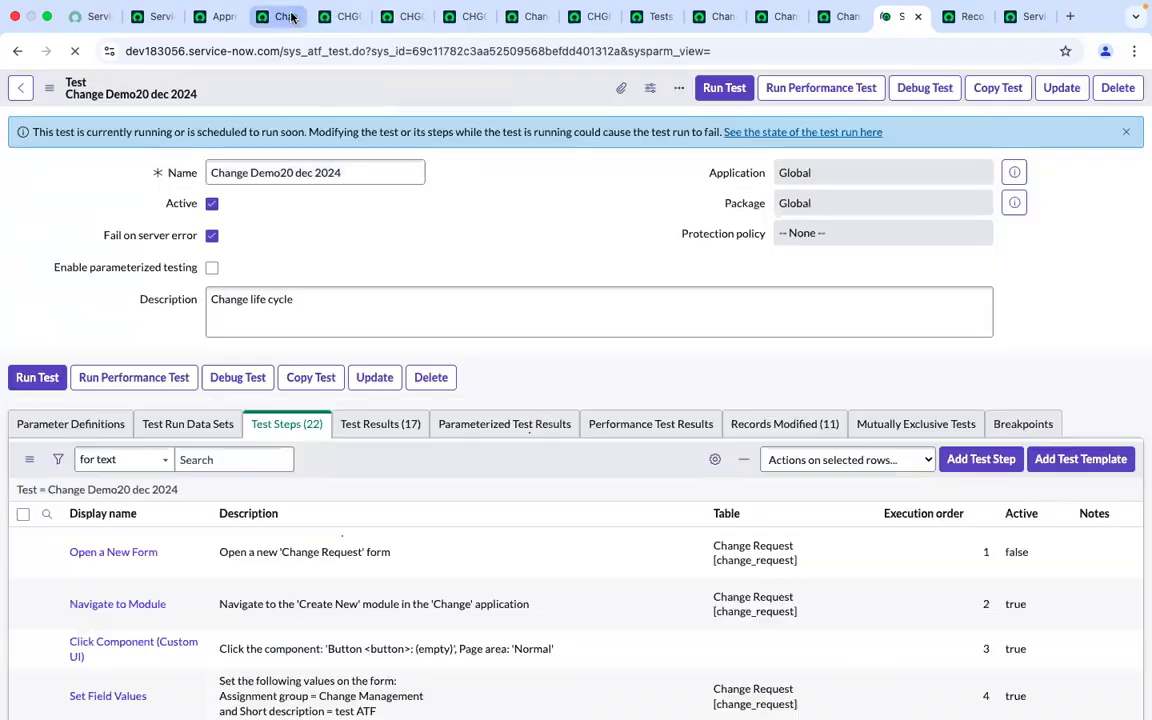
{"action": "left_click", "coordinate": [291, 18]}
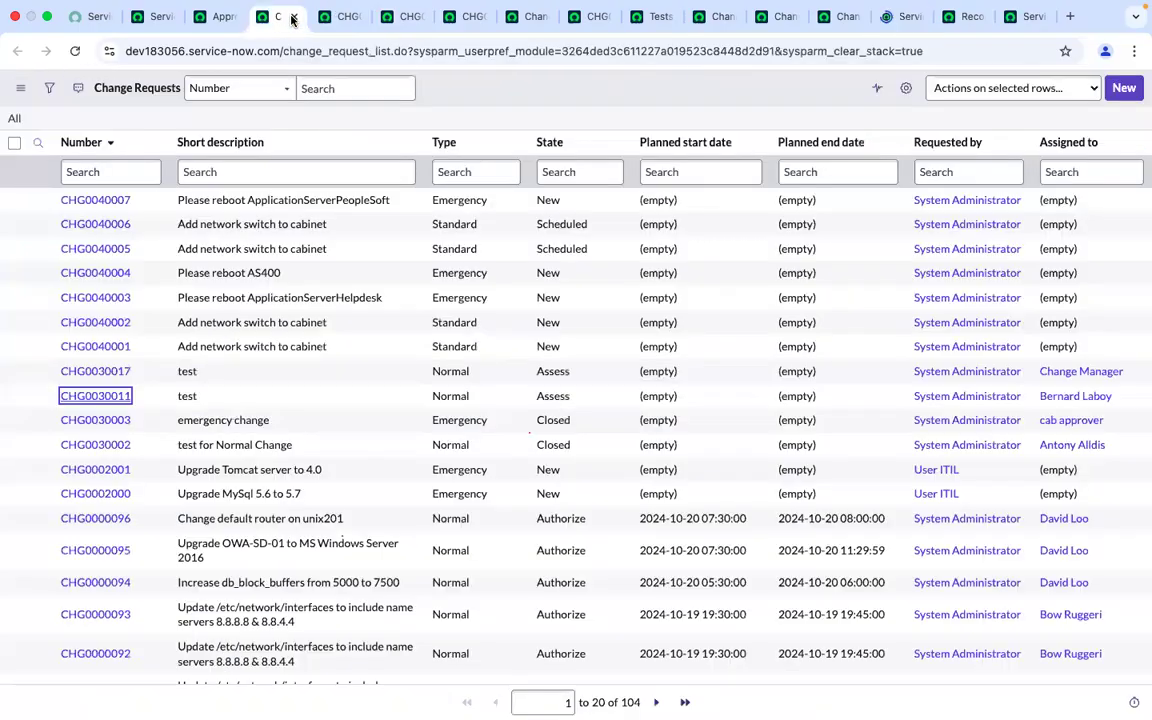
{"action": "left_click", "coordinate": [342, 18]}
{"action": "left_click", "coordinate": [359, 18]}
{"action": "left_click", "coordinate": [359, 18]}
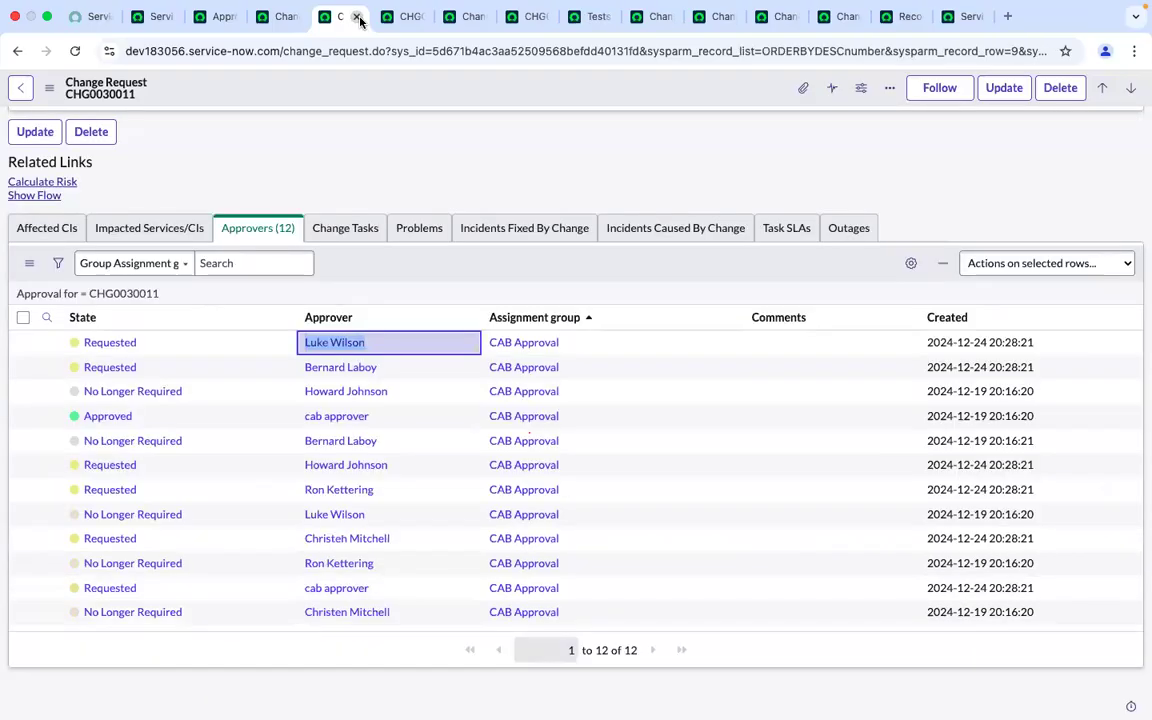
{"action": "left_click", "coordinate": [359, 18]}
{"action": "left_click", "coordinate": [359, 18]}
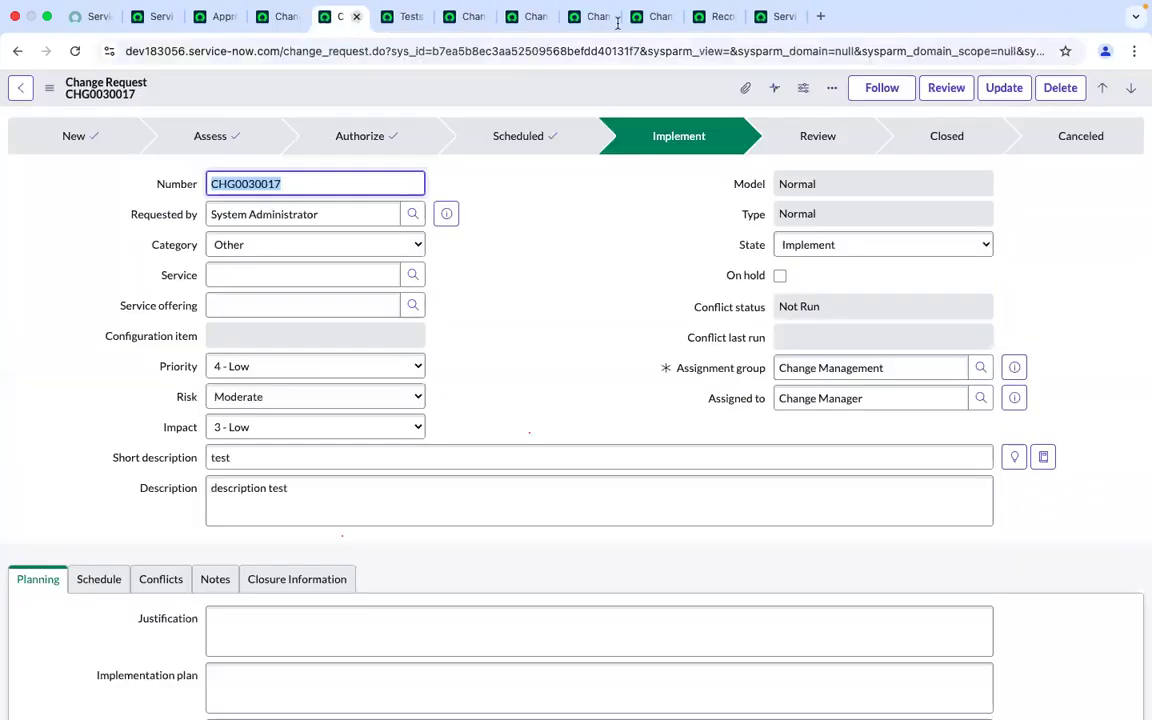
{"action": "left_click", "coordinate": [717, 12]}
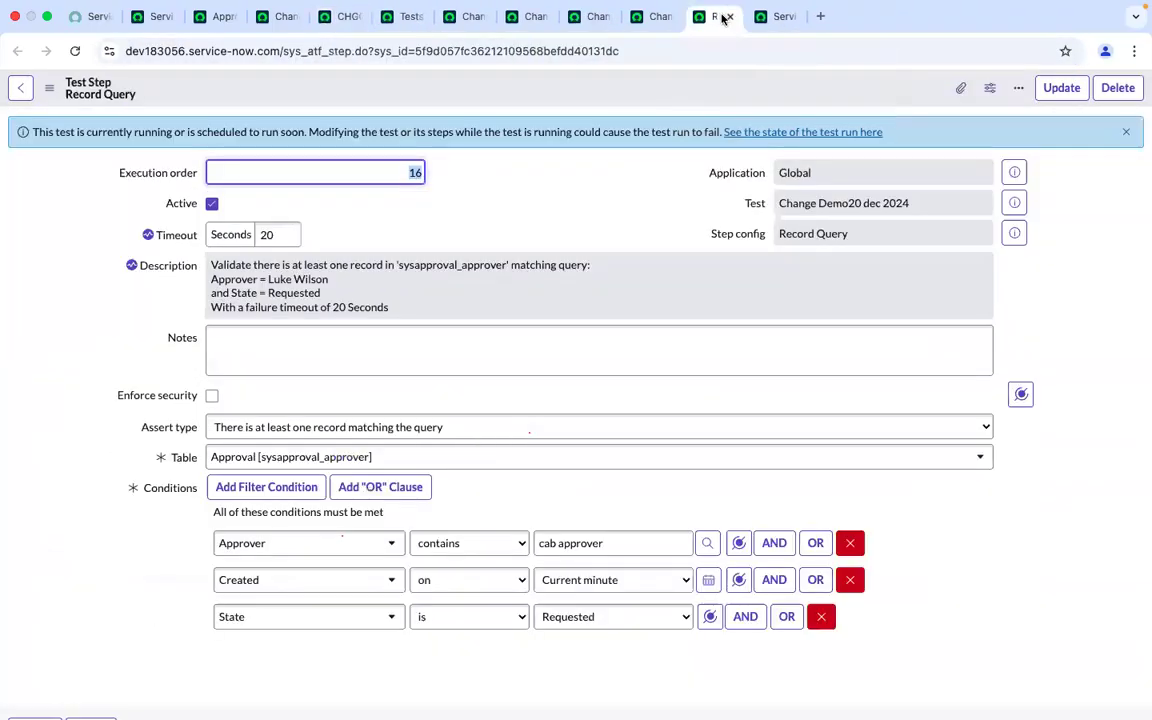
{"action": "left_click", "coordinate": [729, 17]}
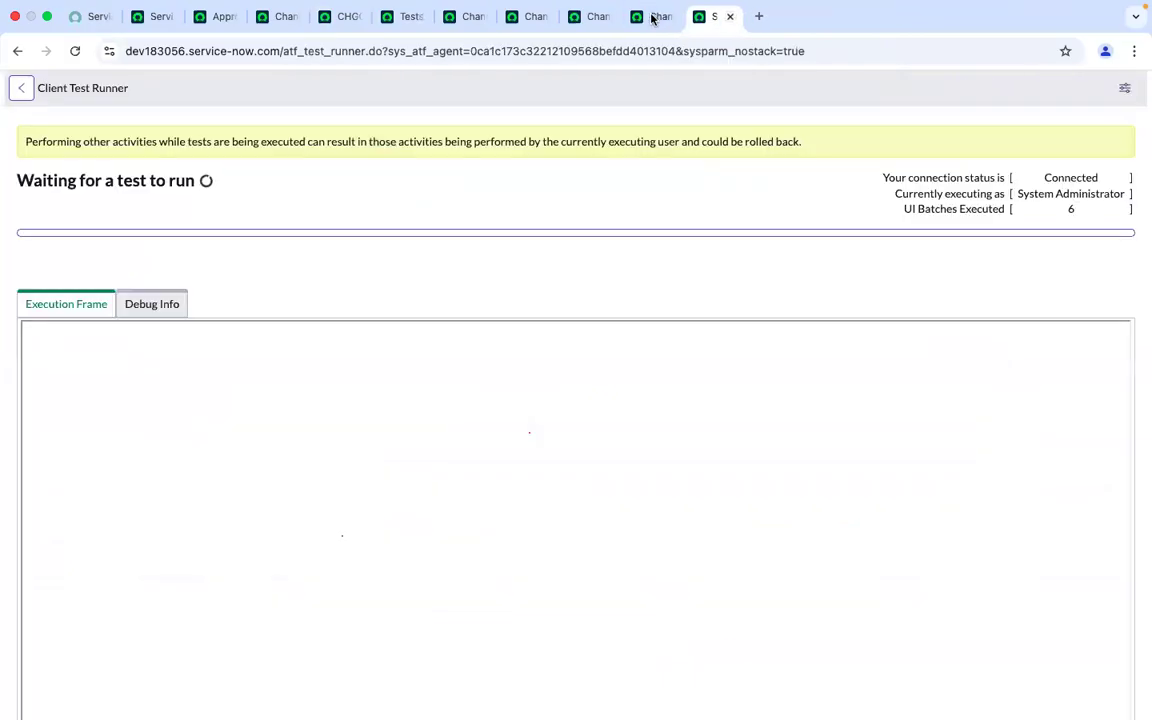
{"action": "left_click", "coordinate": [650, 16]}
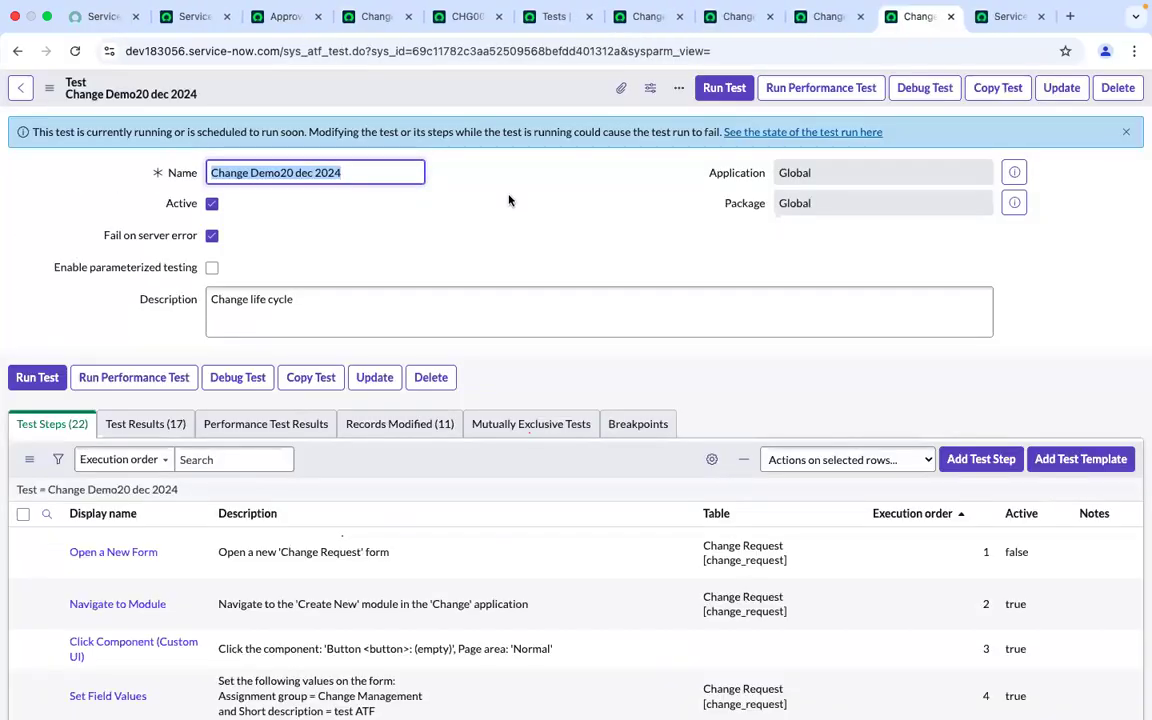
Scroll through the test's steps to review the updated Record Query step
{"action": "left_click", "coordinate": [500, 257]}
{"action": "scroll", "coordinate": [500, 255], "scroll_direction": "down", "scroll_amount": 9}
{"action": "scroll", "coordinate": [500, 255], "scroll_direction": "up", "scroll_amount": 7}
{"action": "scroll", "coordinate": [500, 255], "scroll_direction": "down", "scroll_amount": 7}
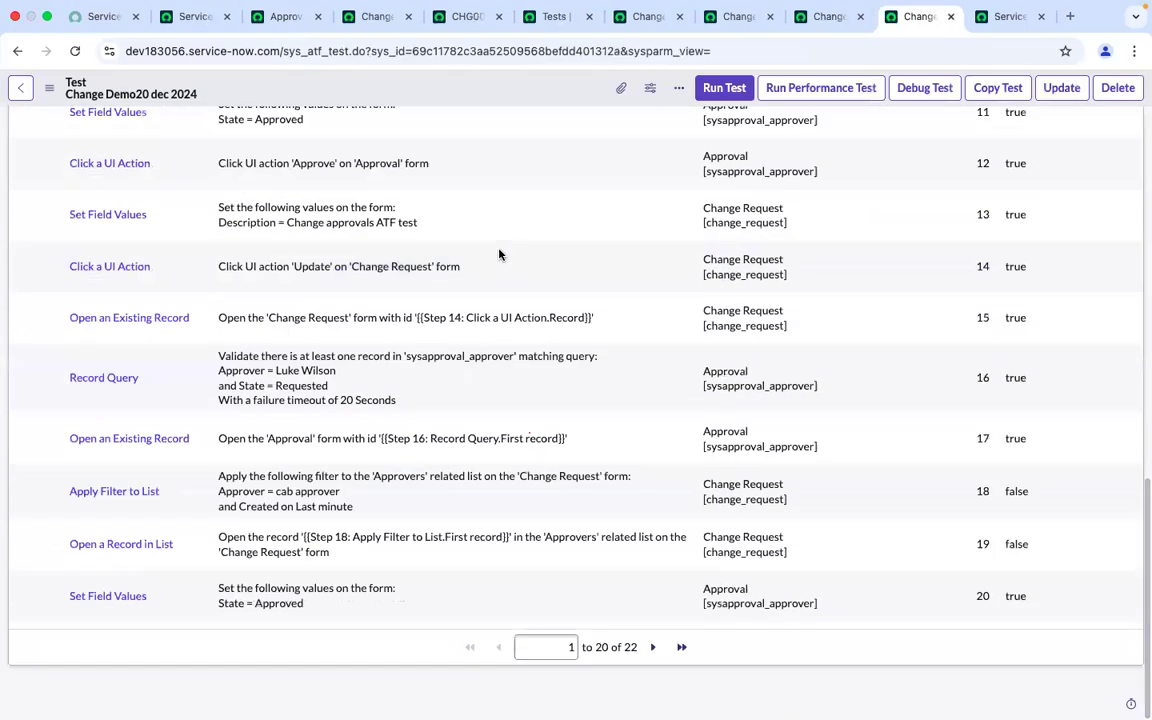
Reload the Change Demo20 dec 2024 test form
{"action": "scroll", "coordinate": [500, 255], "scroll_direction": "up", "scroll_amount": 7}
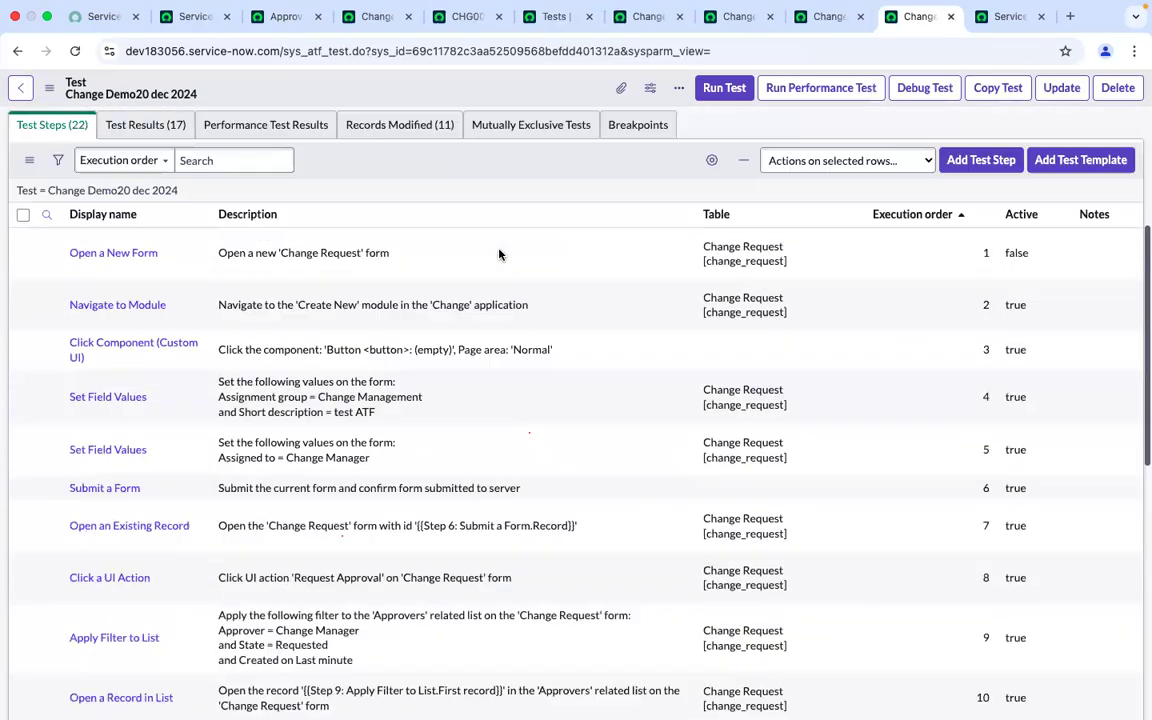
{"action": "scroll", "coordinate": [500, 255], "scroll_direction": "down", "scroll_amount": 7}
{"action": "scroll", "coordinate": [500, 255], "scroll_direction": "up", "scroll_amount": 10}
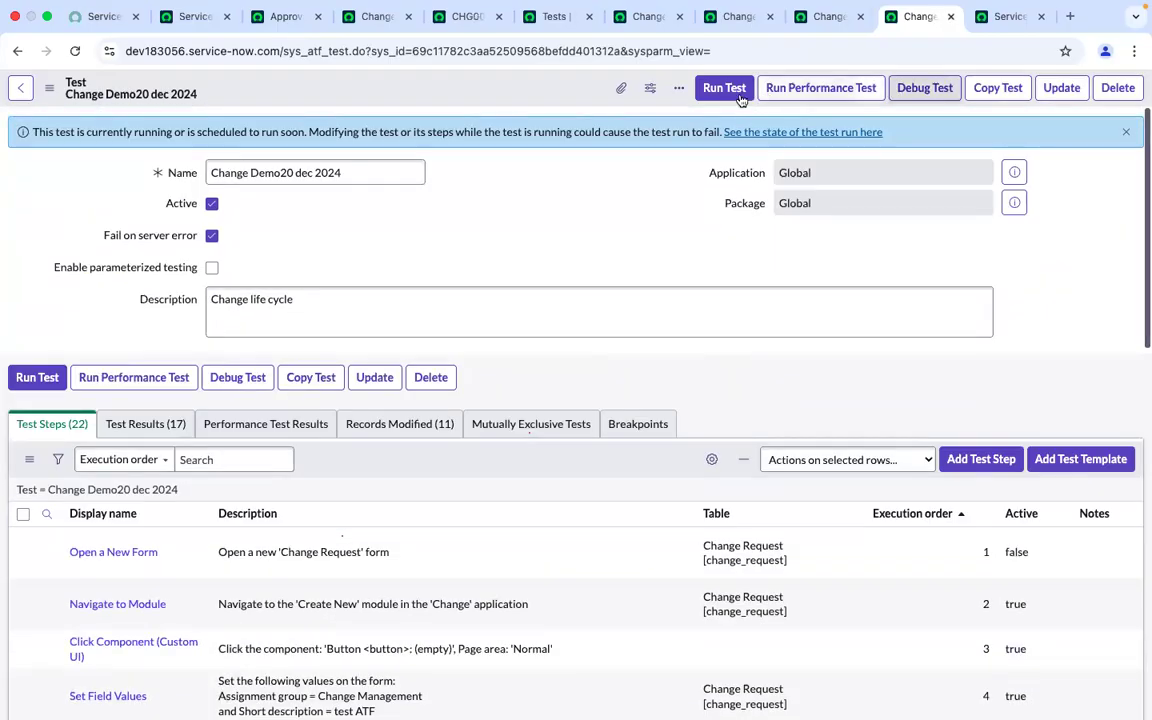
{"action": "left_click", "coordinate": [79, 55]}
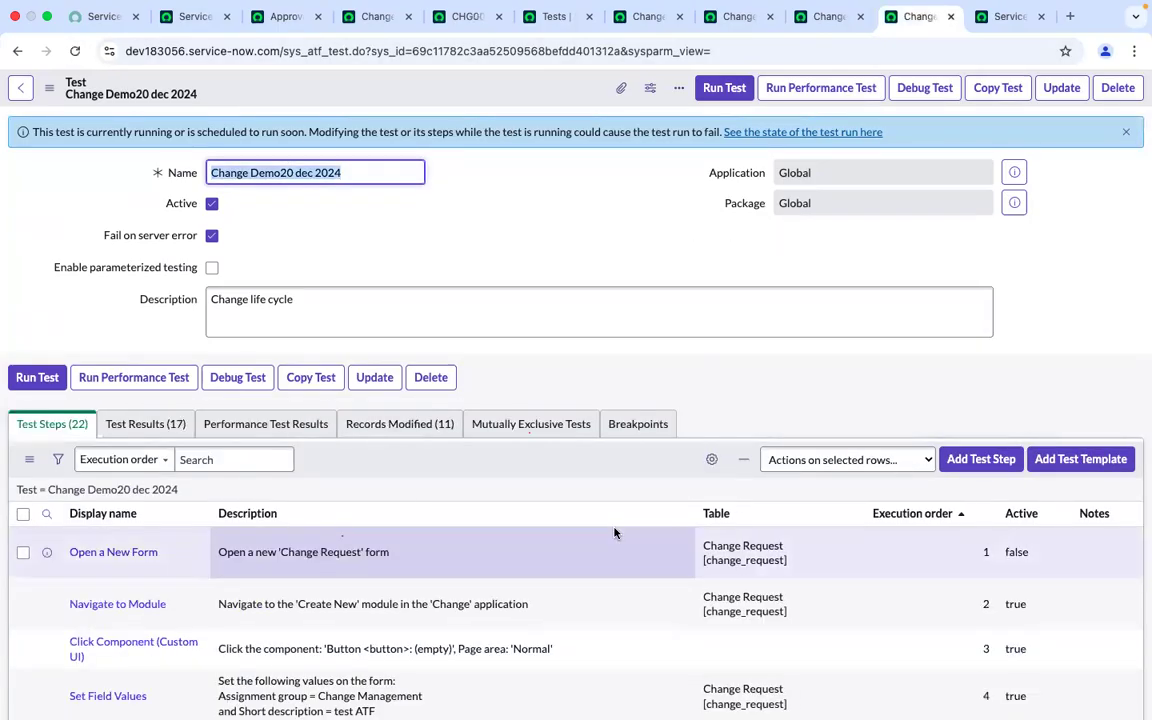
Run the test in the current Chrome session and switch to the client test runner tab to follow its execution
{"action": "left_click", "coordinate": [723, 88]}
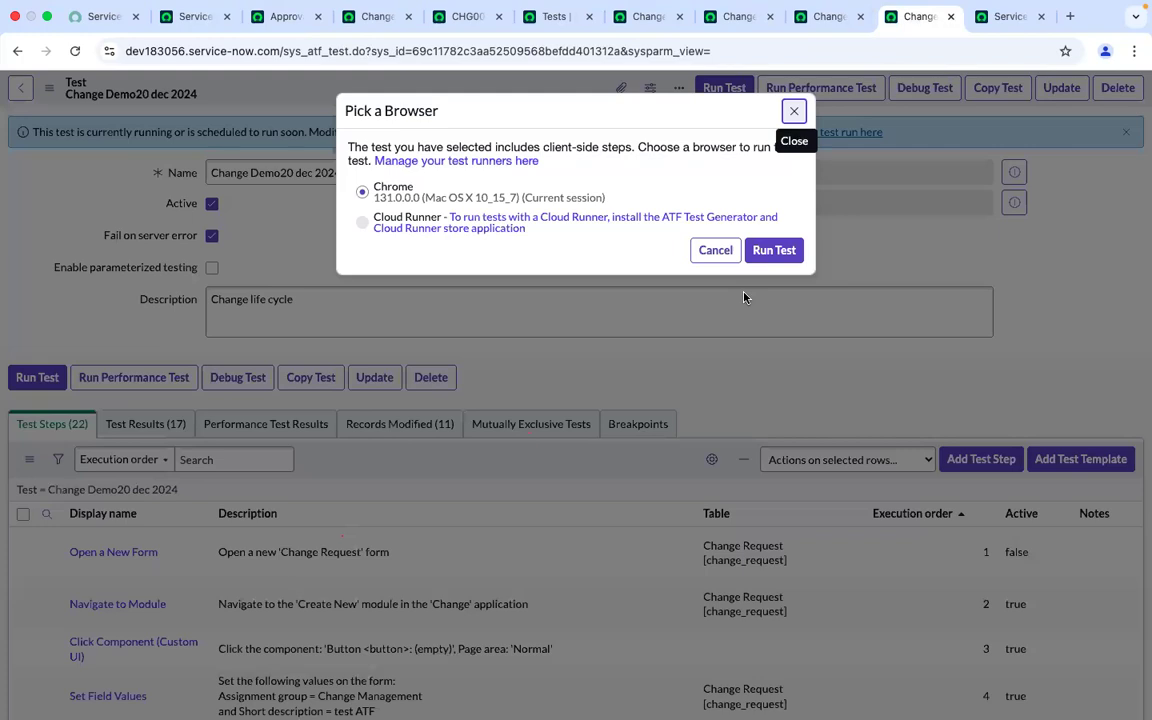
{"action": "left_click", "coordinate": [795, 257]}
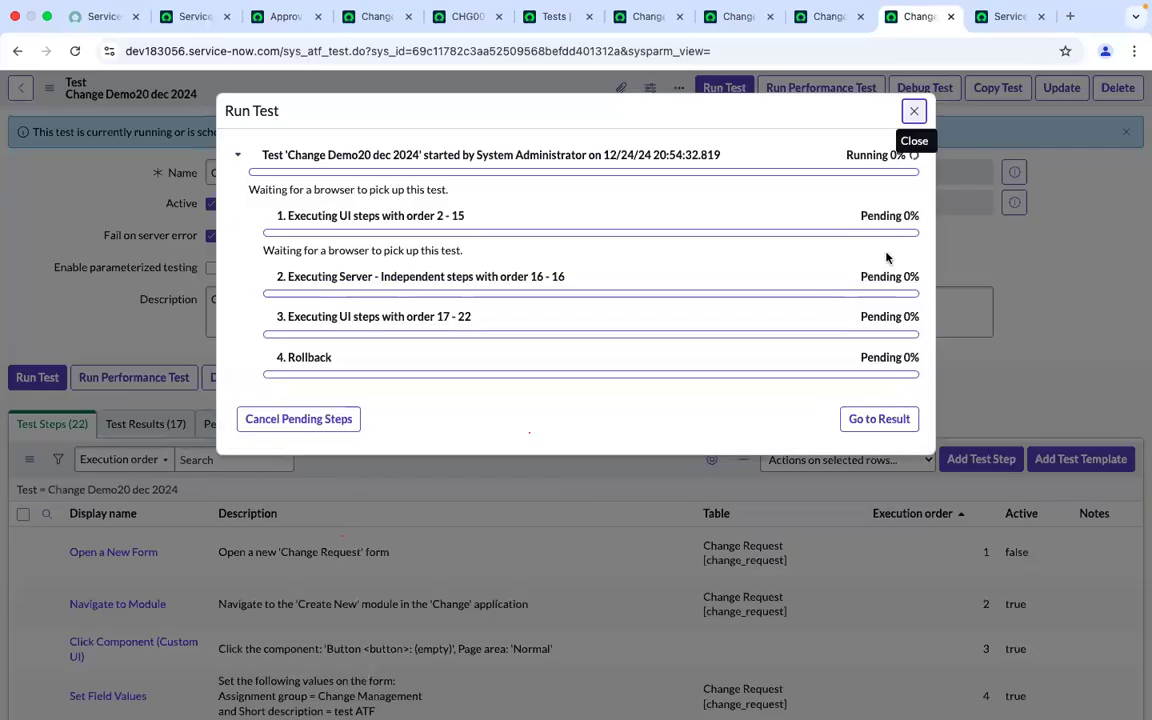
{"action": "left_click", "coordinate": [1007, 18]}
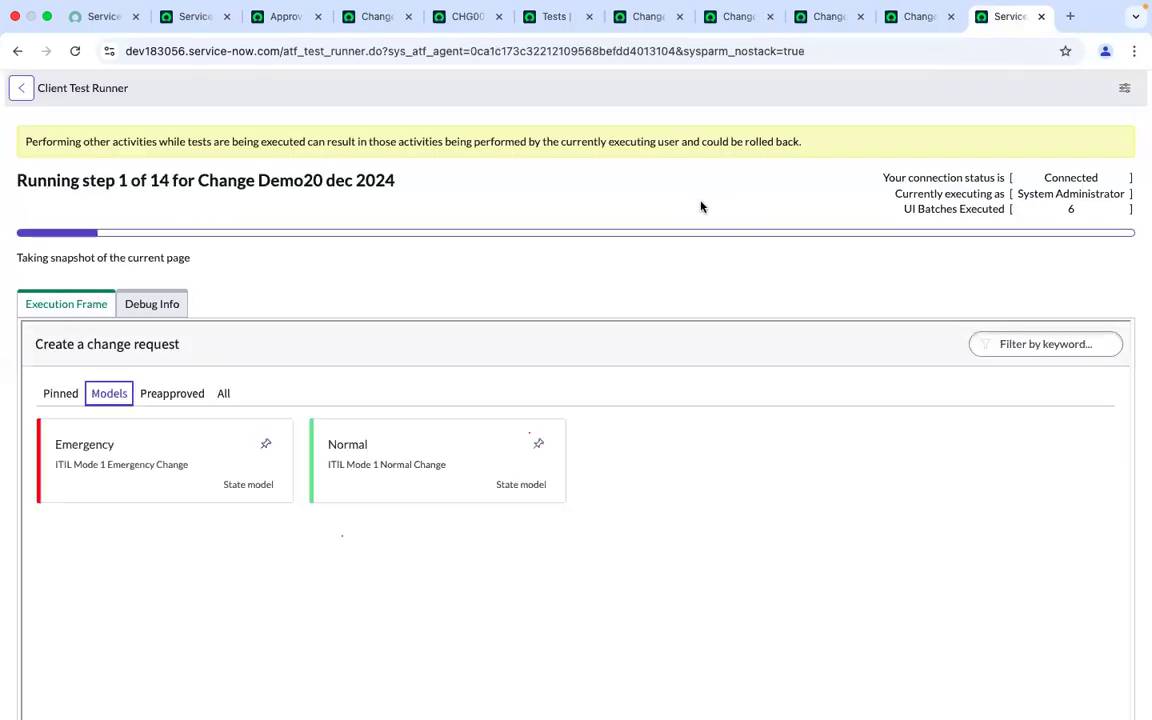
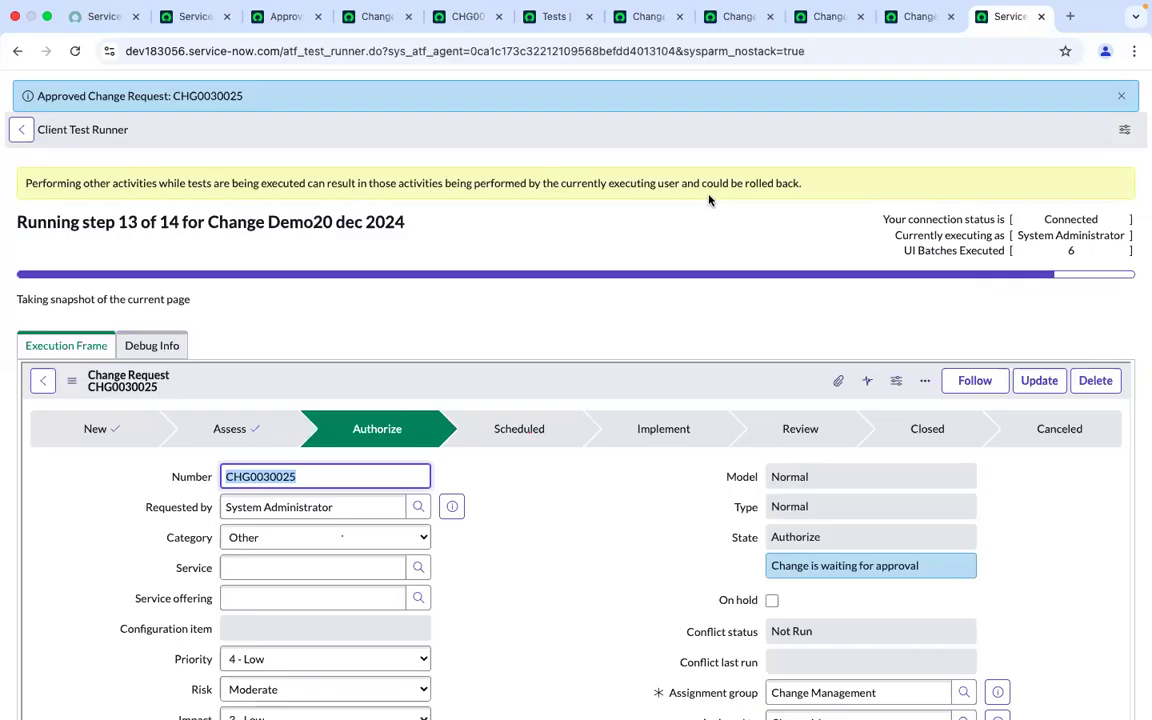
Follow the test execution, then open the finished run's result and review its step results
{"action": "scroll", "coordinate": [709, 200], "scroll_direction": "down", "scroll_amount": 6}
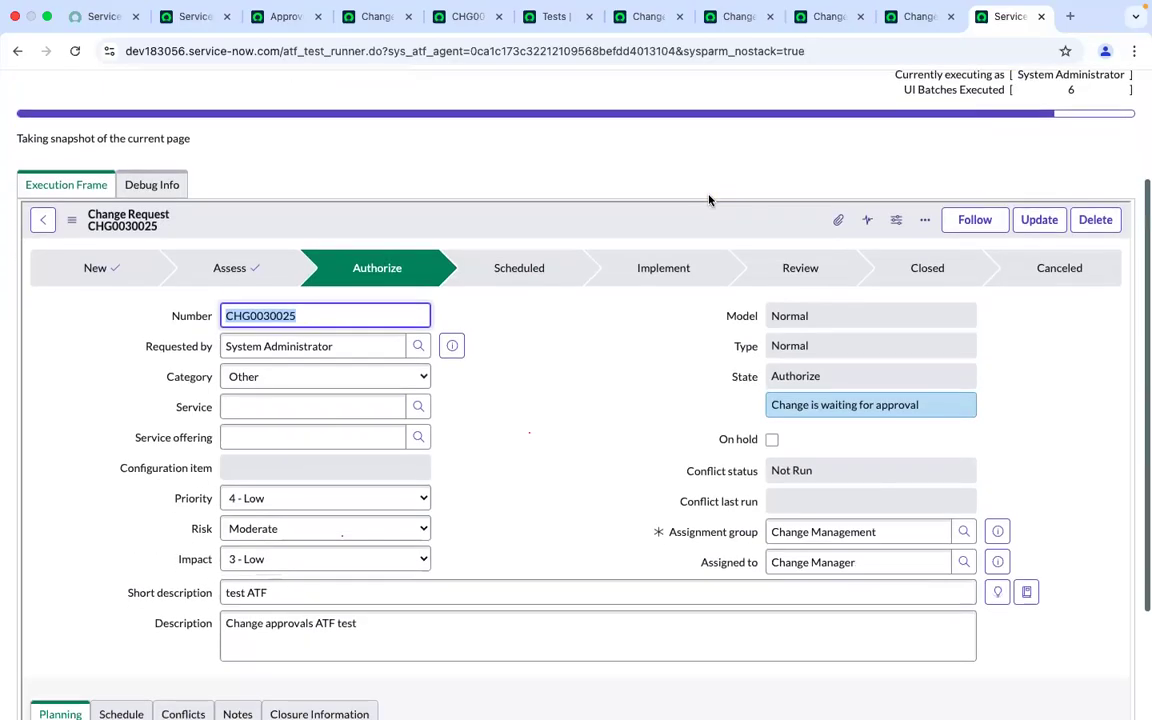
{"action": "scroll", "coordinate": [709, 200], "scroll_direction": "down", "scroll_amount": 10}
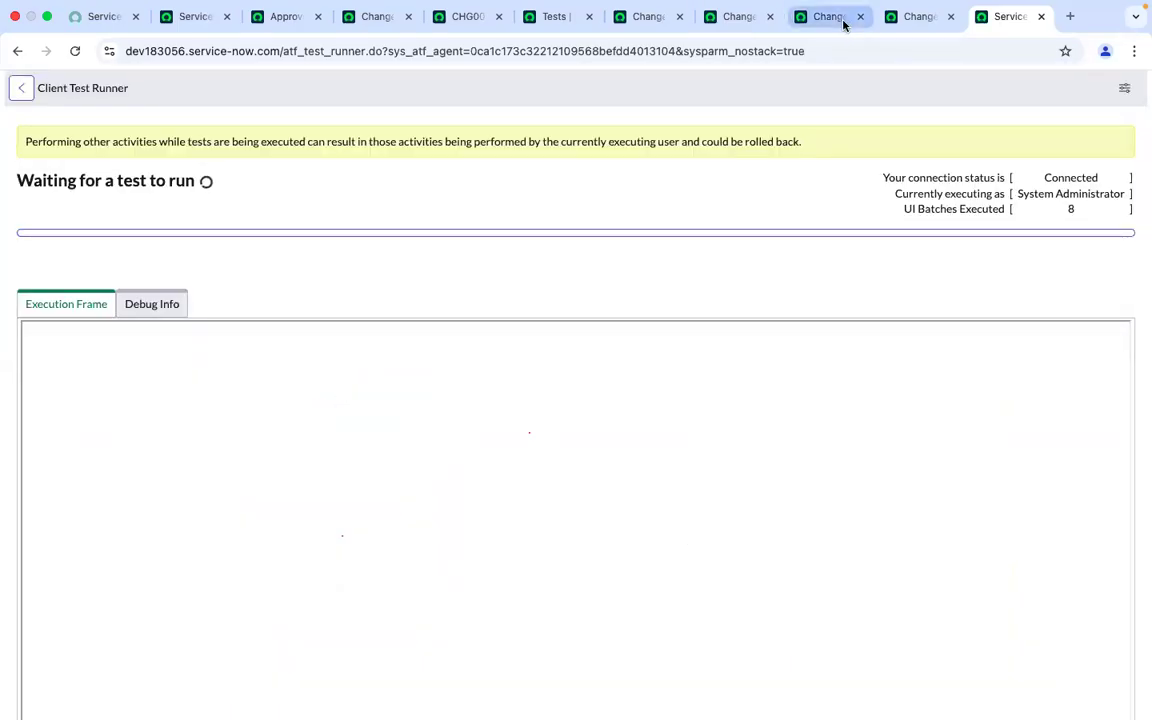
{"action": "left_click", "coordinate": [843, 22]}
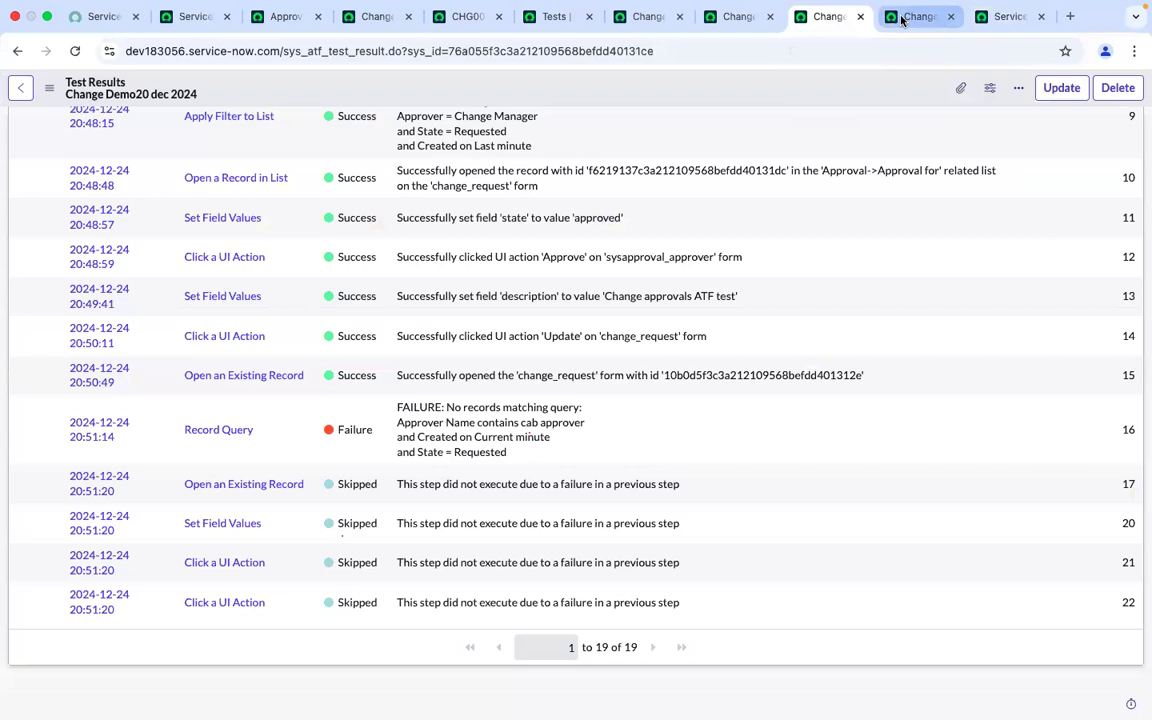
{"action": "left_click", "coordinate": [903, 20]}
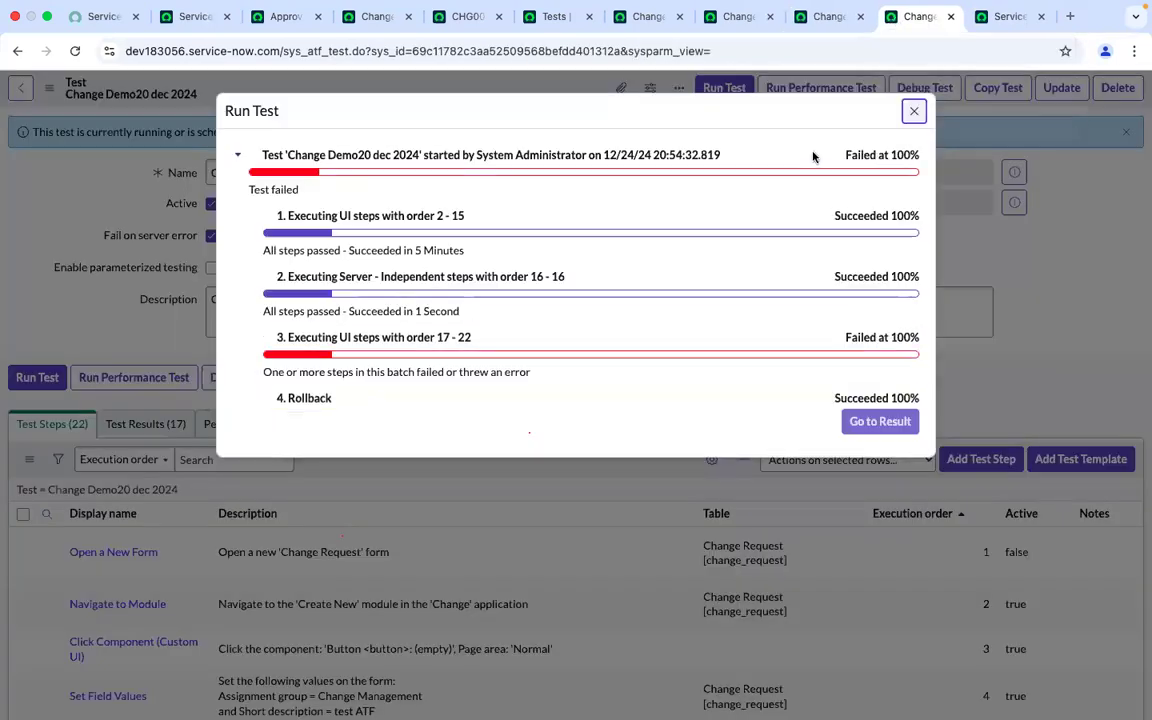
{"action": "left_click", "coordinate": [862, 424]}
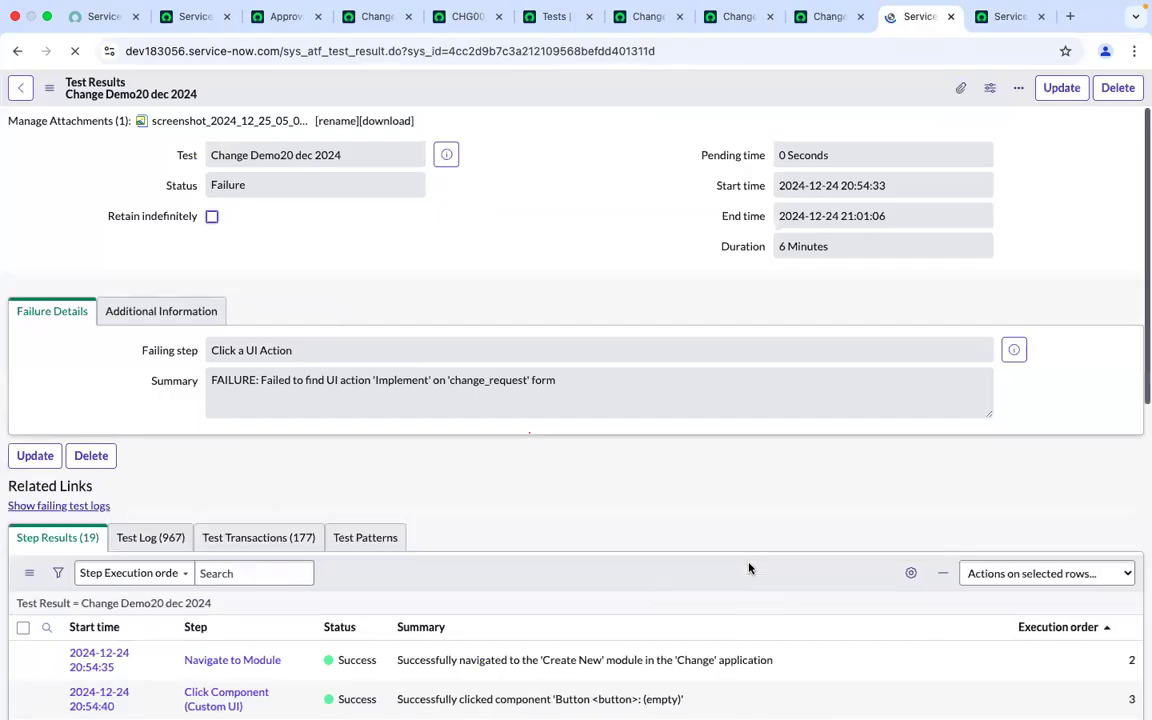
{"action": "scroll", "coordinate": [749, 568], "scroll_direction": "down", "scroll_amount": 10}
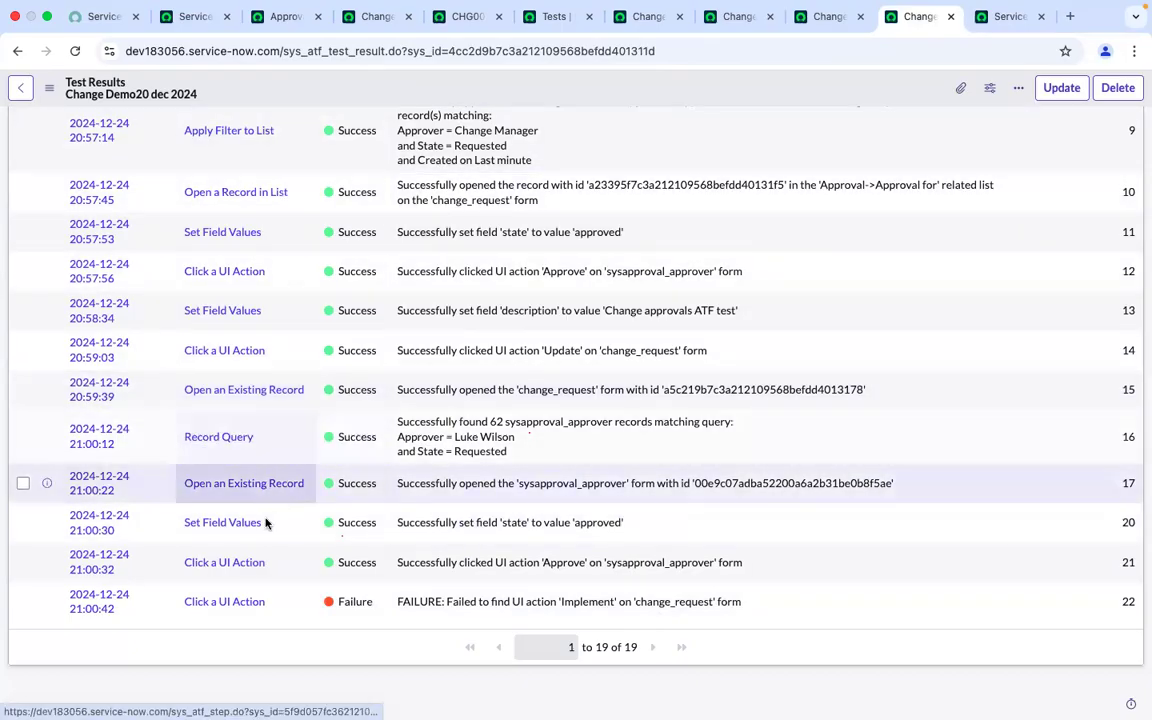
Open the Record Query step from the result and add an AND condition on the Created field
{"action": "left_click", "coordinate": [210, 438], "text": "super"}
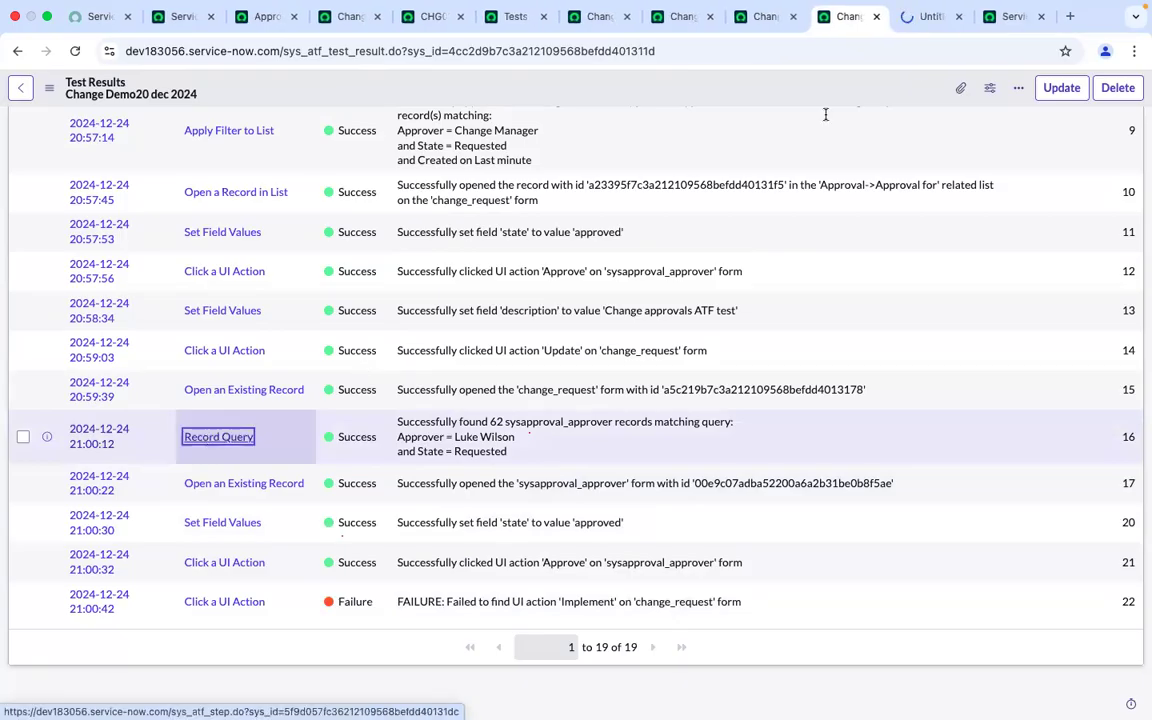
{"action": "left_click", "coordinate": [914, 17]}
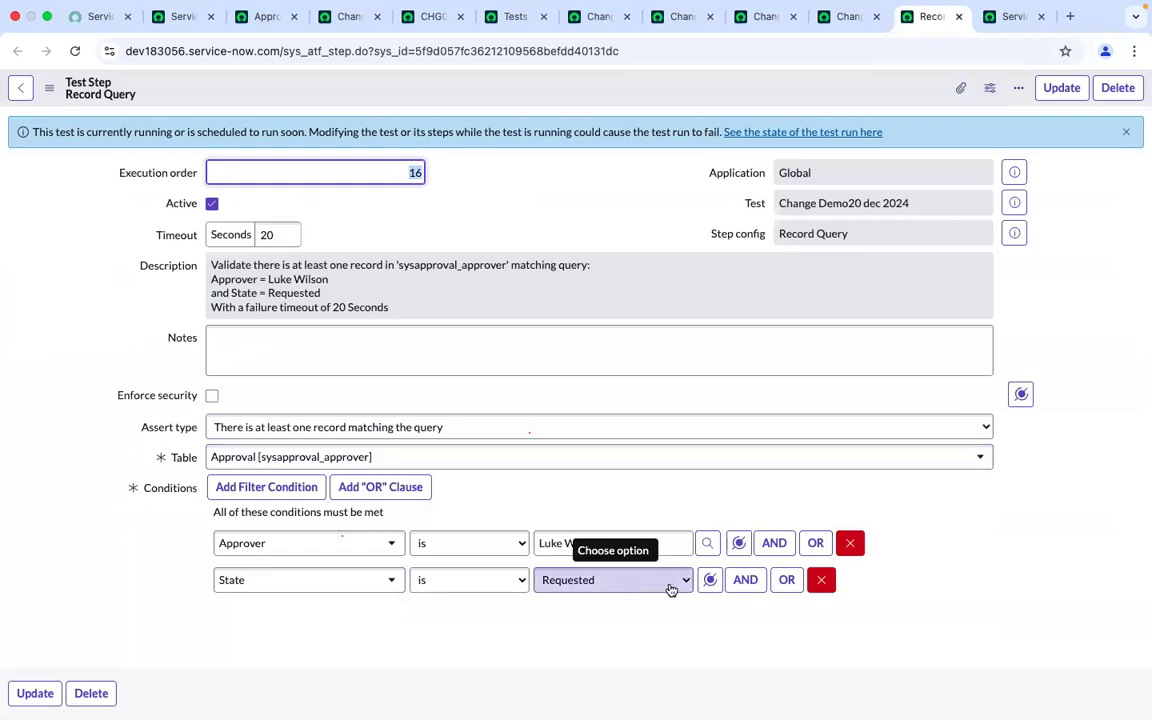
{"action": "left_click", "coordinate": [745, 585]}
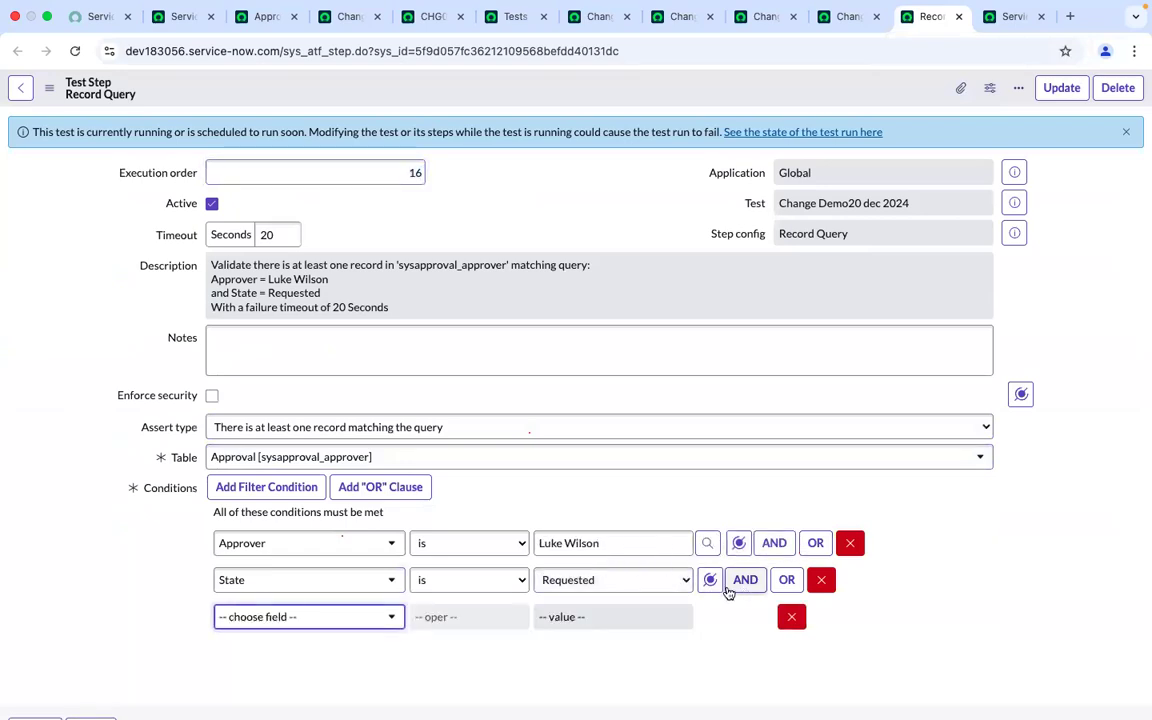
{"action": "left_click", "coordinate": [324, 626]}
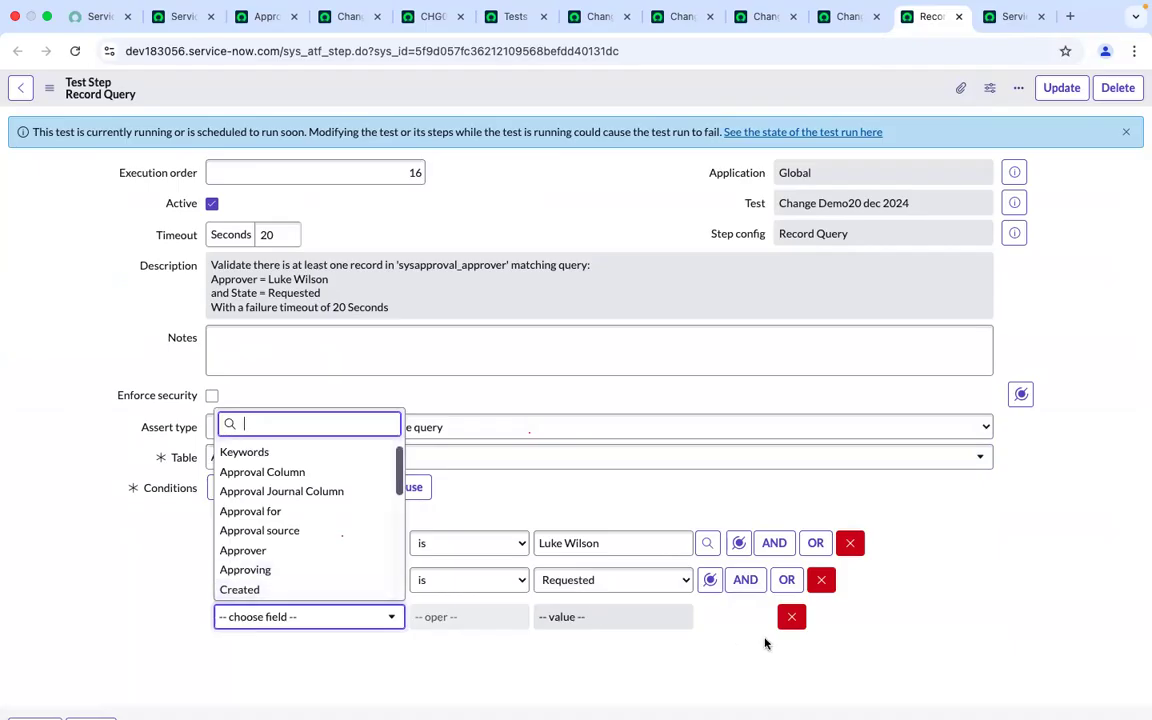
{"action": "left_click", "coordinate": [797, 620]}
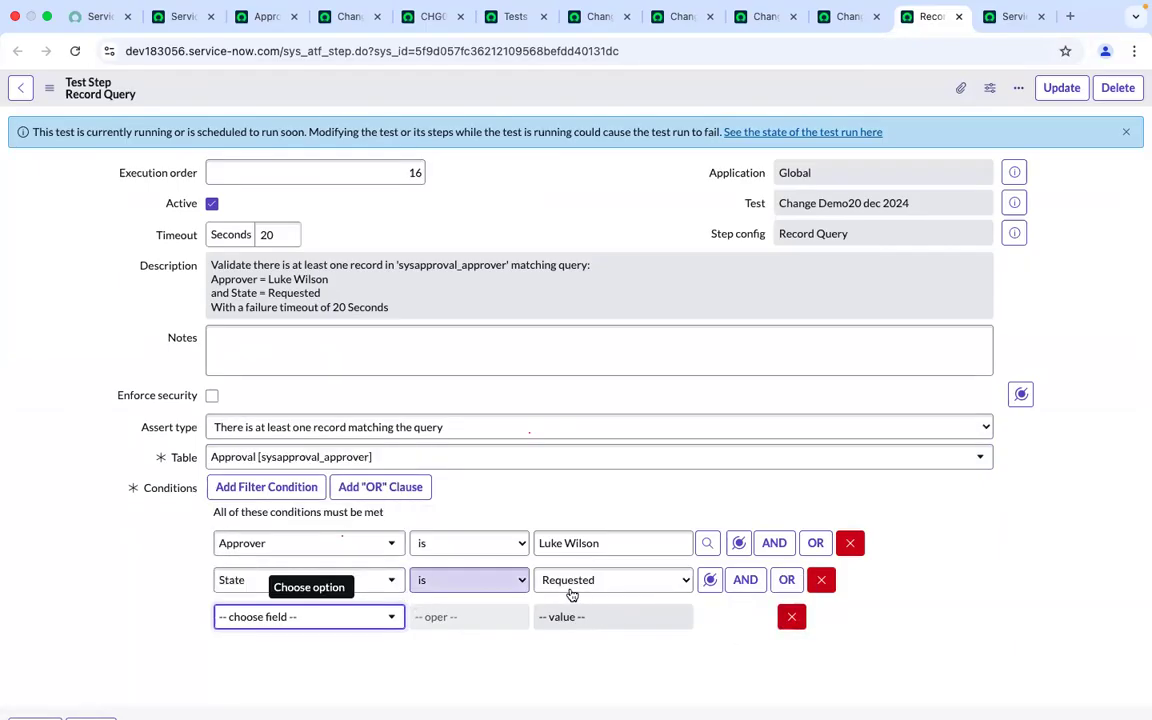
{"action": "left_click", "coordinate": [306, 618]}
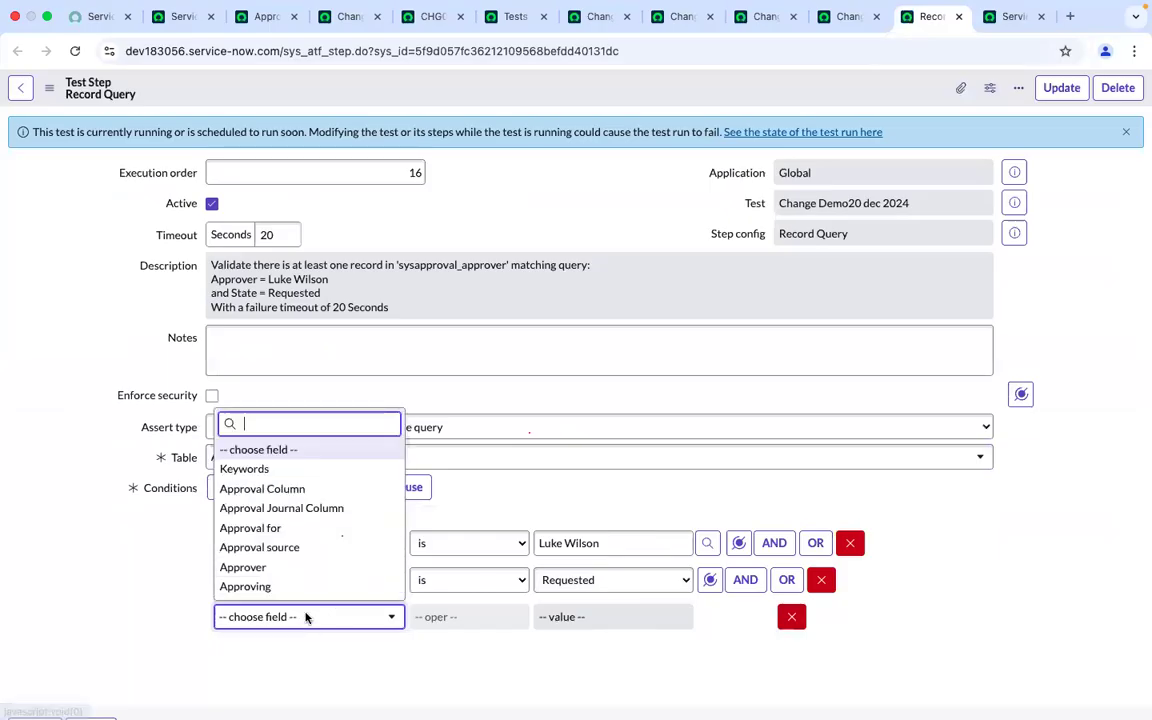
{"action": "left_click", "coordinate": [750, 593]}
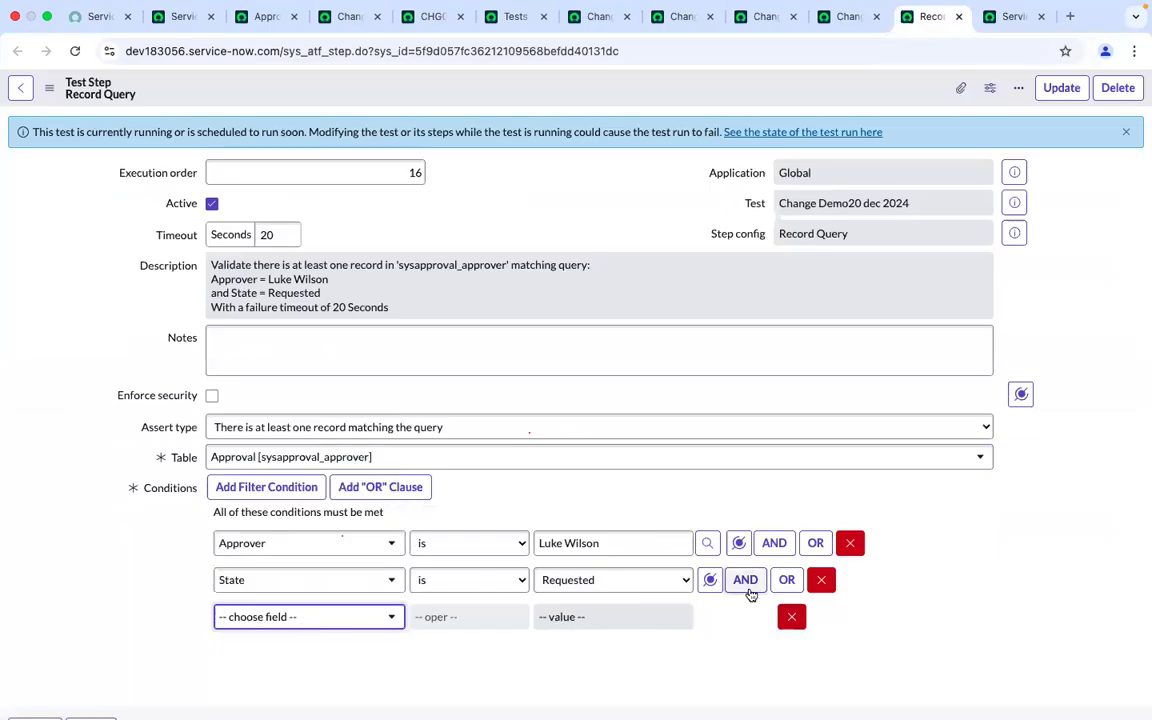
{"action": "left_click", "coordinate": [287, 619]}
{"action": "type", "text": "c"}
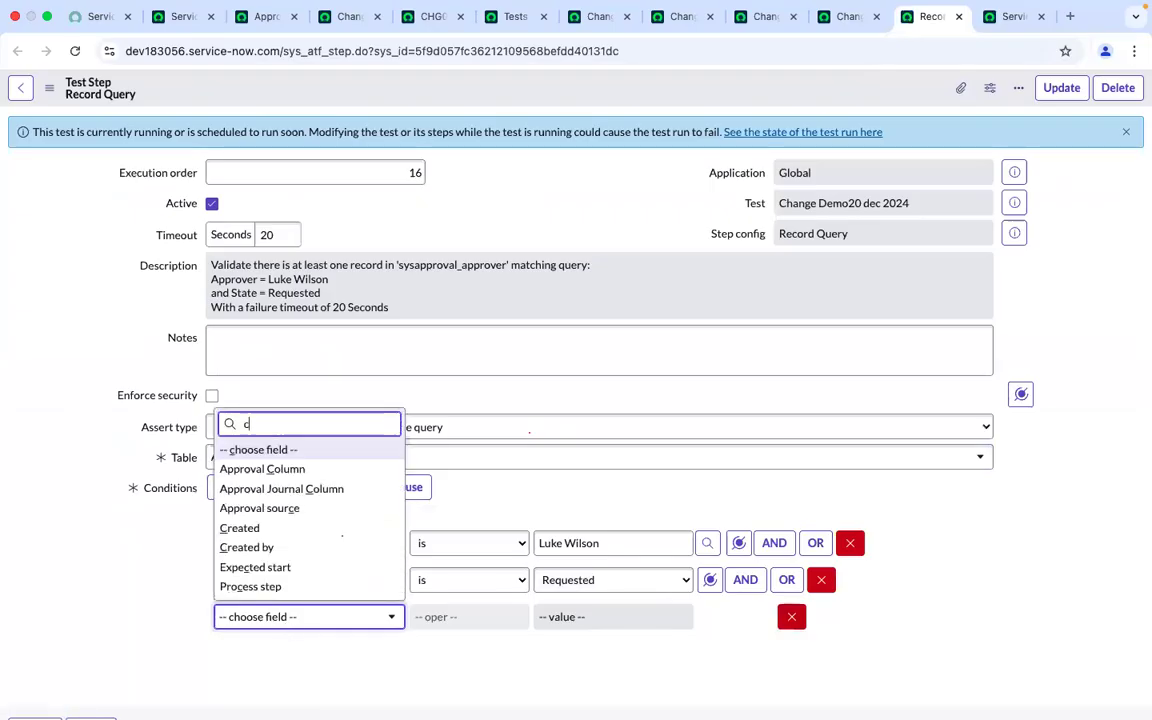
{"action": "type", "text": "reated"}
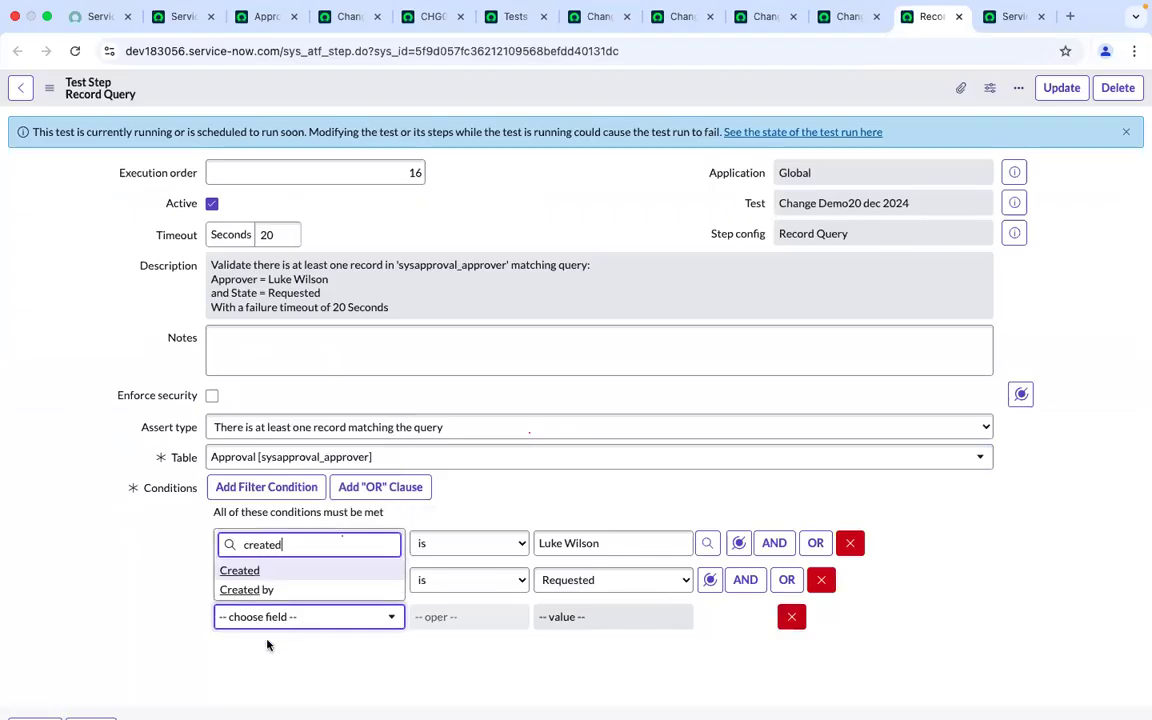
{"action": "left_click", "coordinate": [262, 591]}
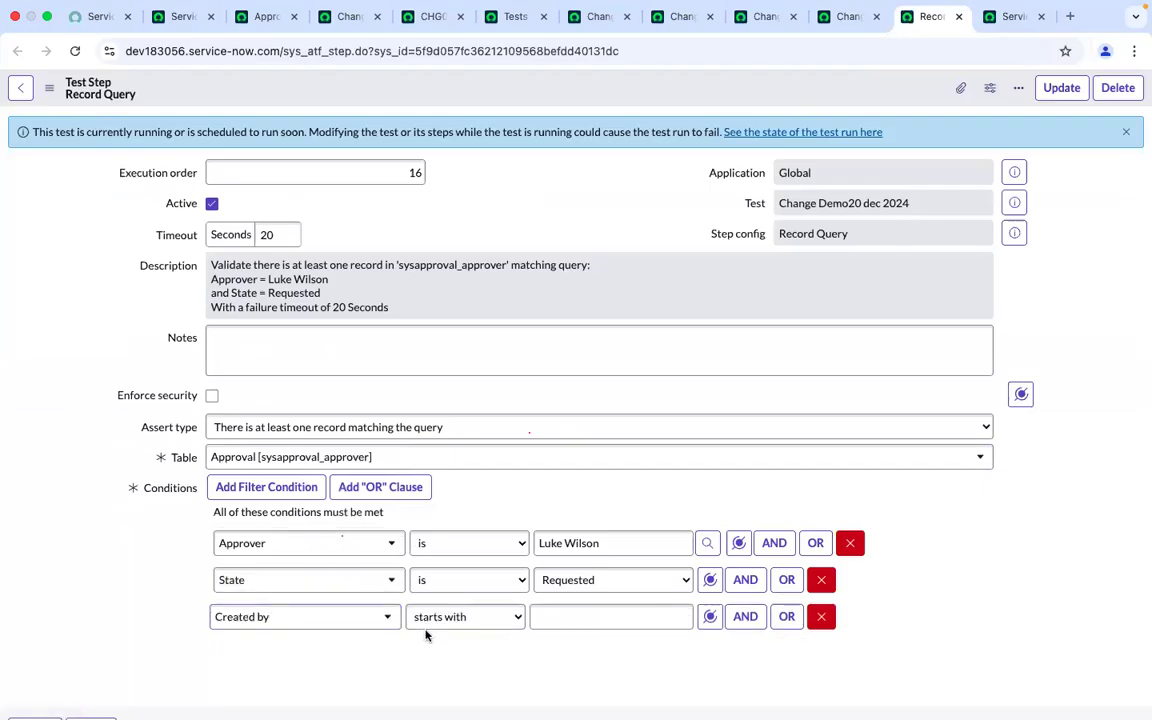
{"action": "left_click", "coordinate": [335, 618]}
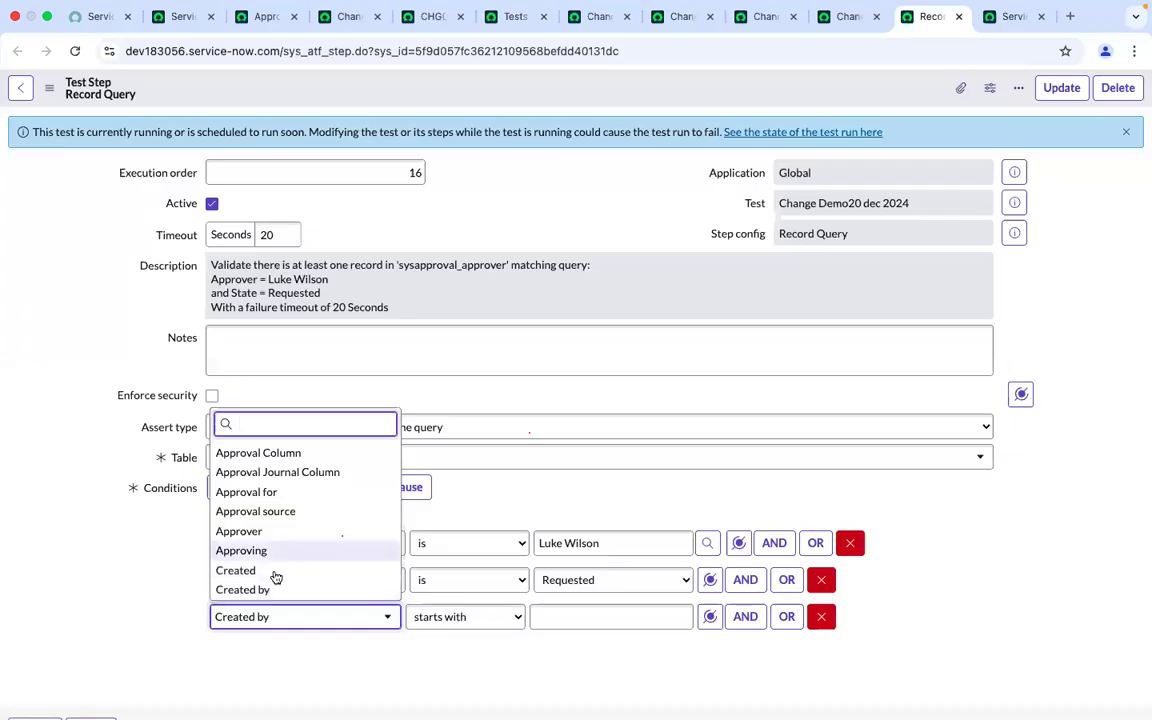
{"action": "left_click", "coordinate": [275, 571]}
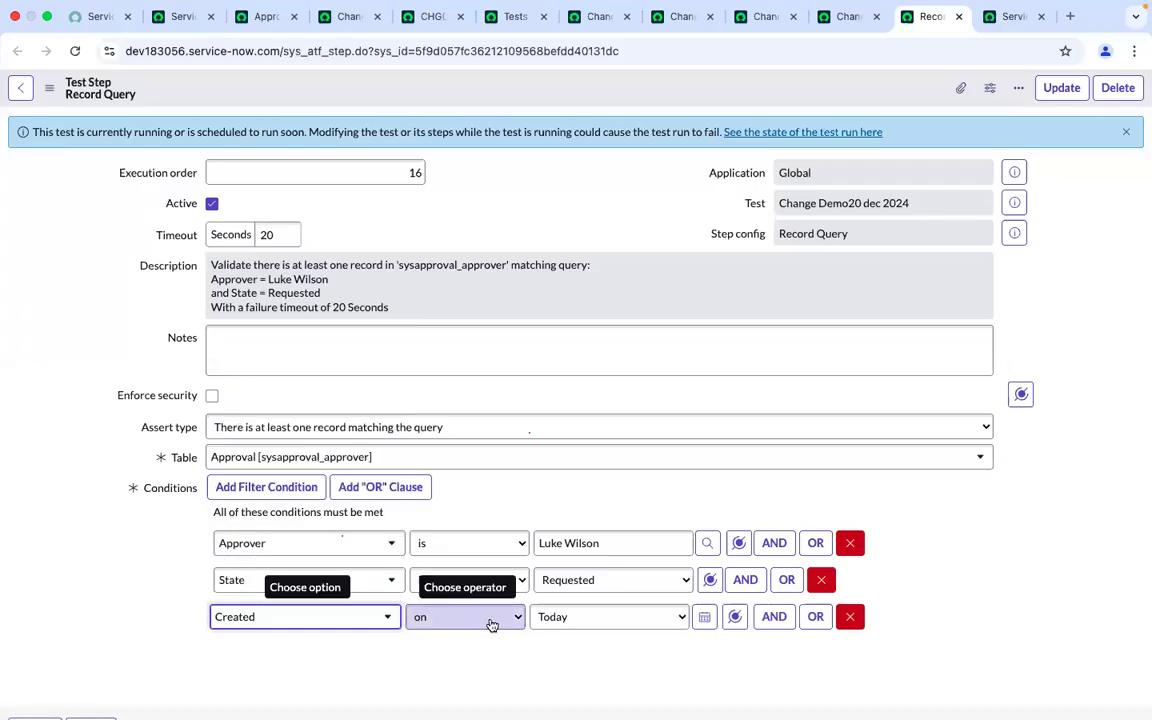
Set the Created condition to on Current minute and update the Record Query step
{"action": "left_click", "coordinate": [482, 618]}
{"action": "left_click", "coordinate": [577, 628]}
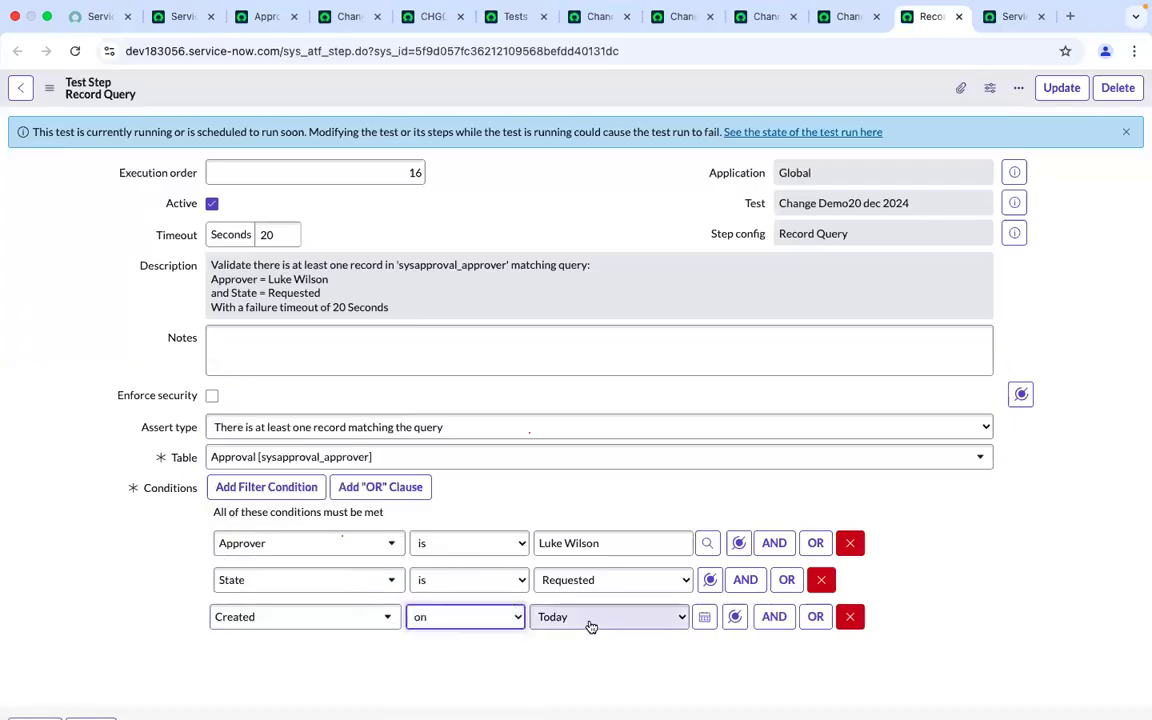
{"action": "left_click", "coordinate": [588, 624]}
{"action": "scroll", "coordinate": [577, 653], "scroll_direction": "down", "scroll_amount": 10}
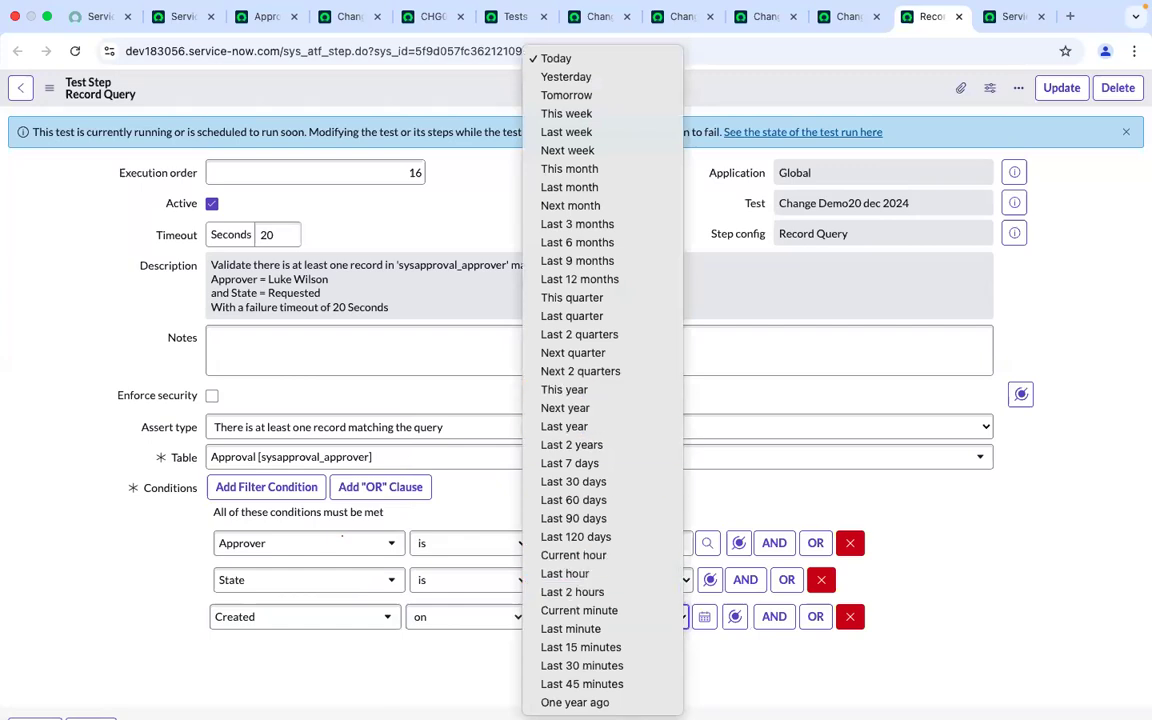
{"action": "left_click", "coordinate": [557, 619]}
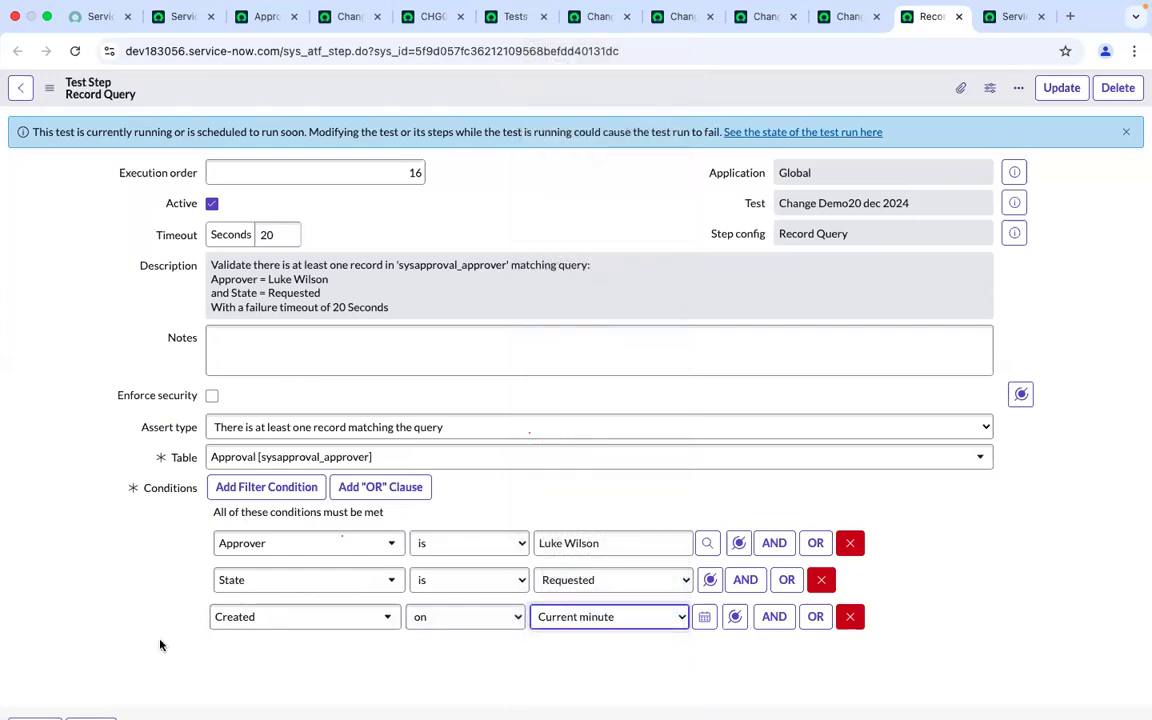
{"action": "scroll", "coordinate": [234, 672], "scroll_direction": "down", "scroll_amount": 2}
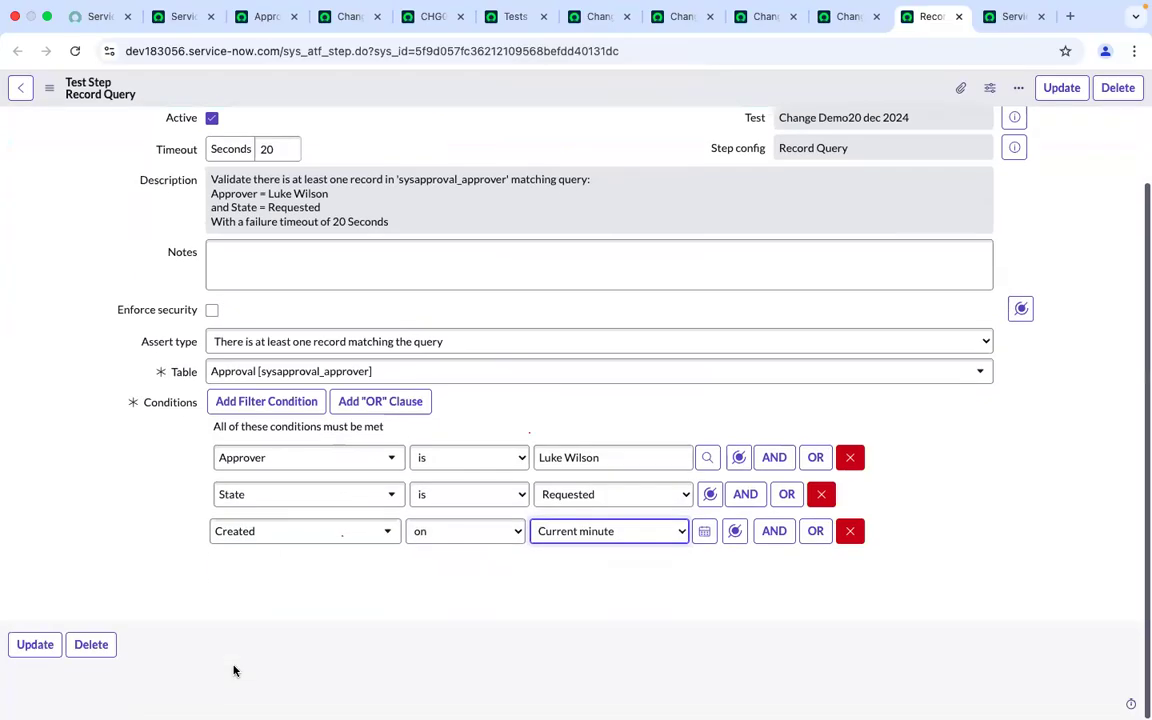
{"action": "left_click", "coordinate": [26, 644]}
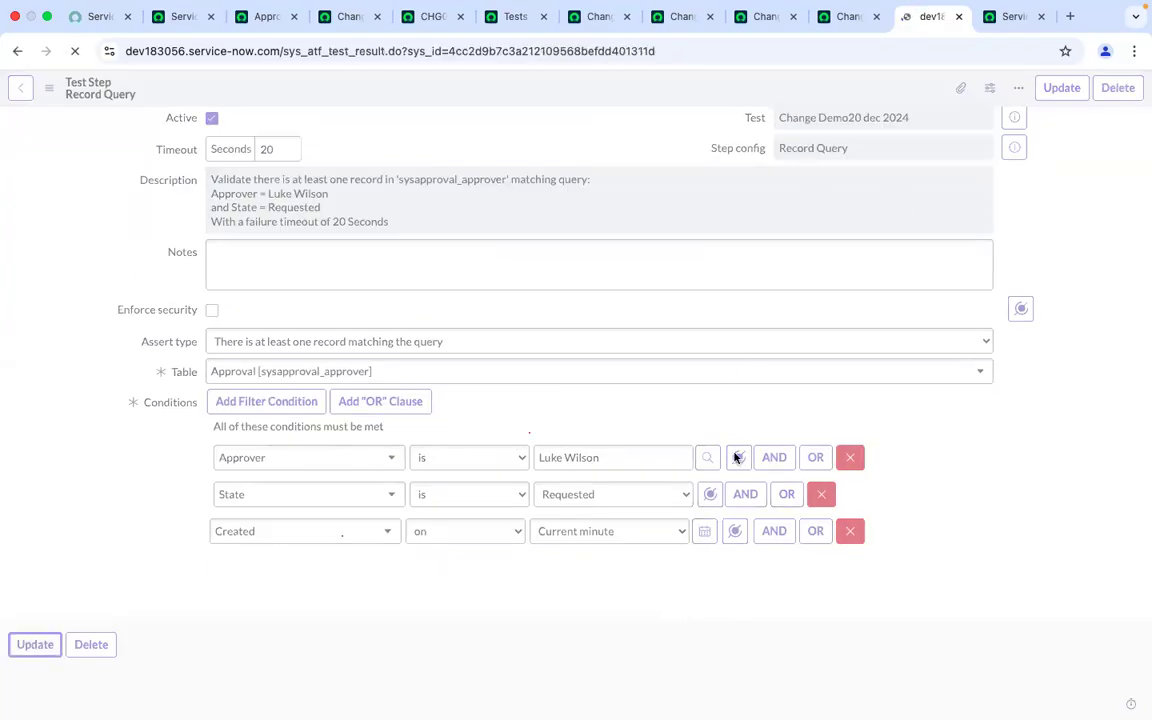
Open the Change Demo20 dec 2024 test record from the test result
{"action": "left_click", "coordinate": [828, 26]}
{"action": "scroll", "coordinate": [571, 295], "scroll_direction": "up", "scroll_amount": 3}
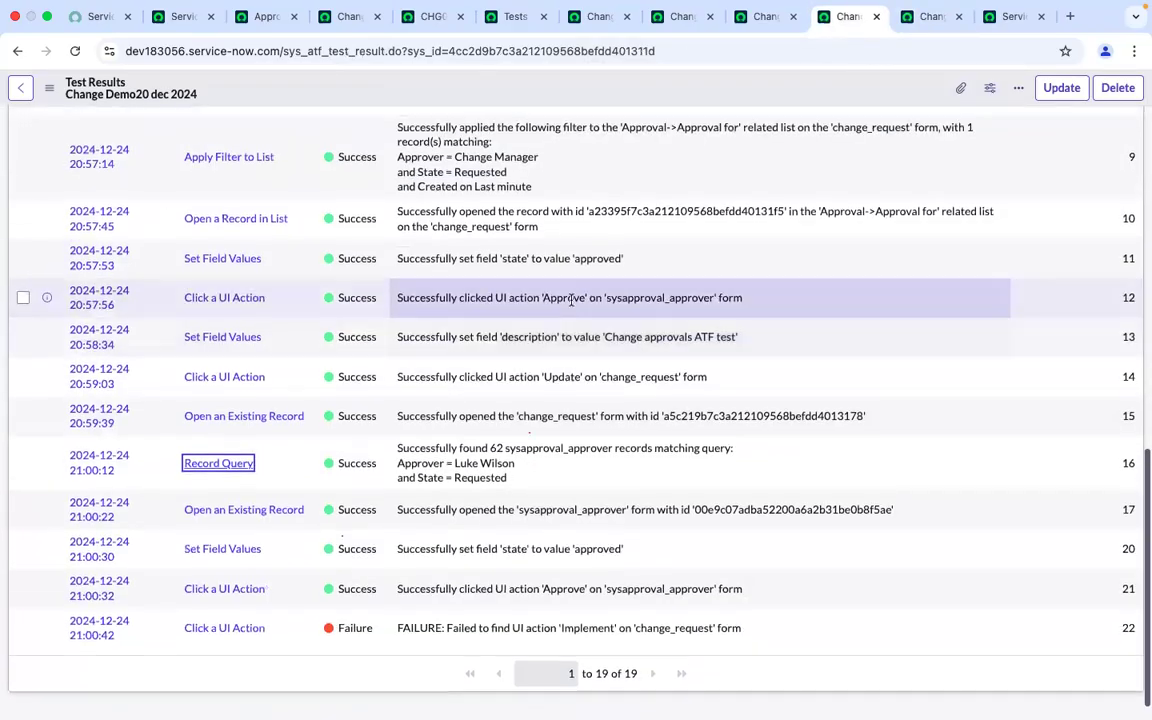
{"action": "scroll", "coordinate": [170, 525], "scroll_direction": "up", "scroll_amount": 10}
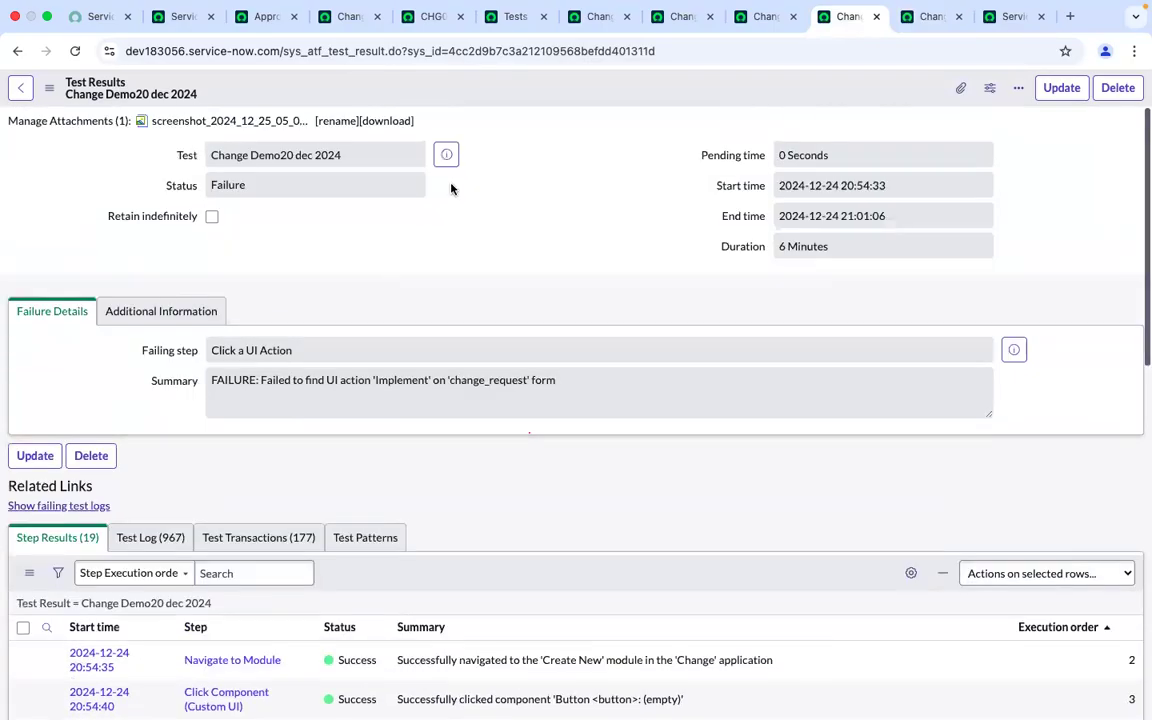
{"action": "left_click", "coordinate": [447, 156]}
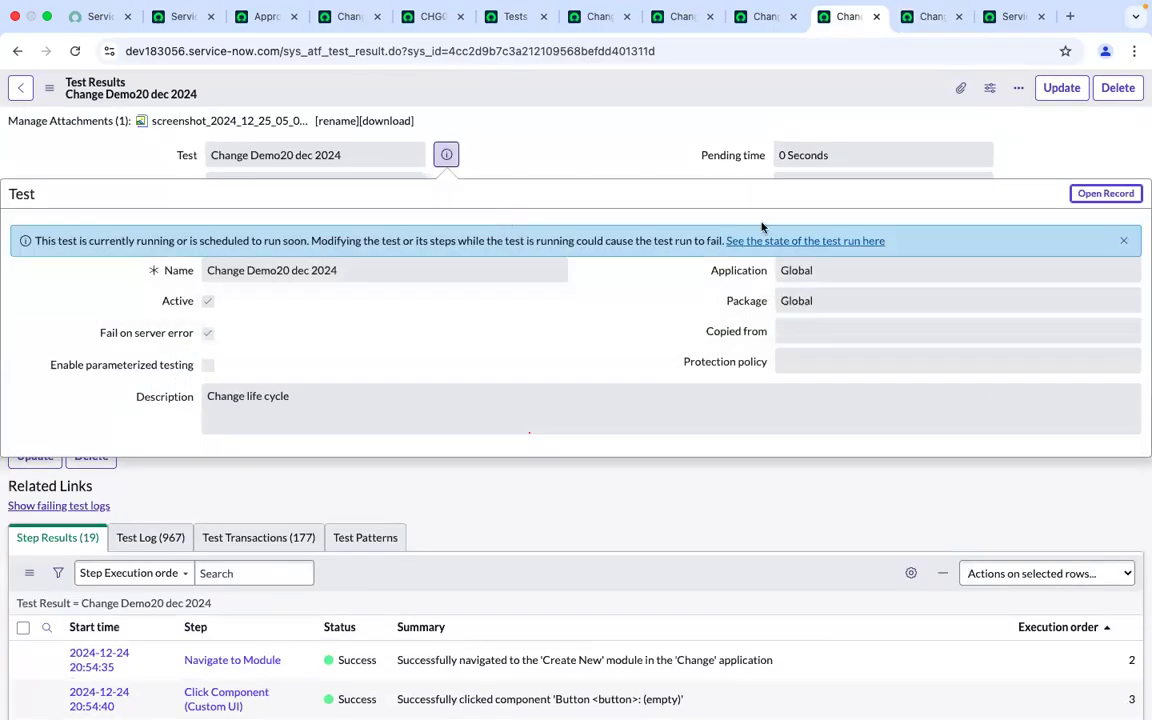
{"action": "left_click", "coordinate": [1100, 193], "text": "super"}
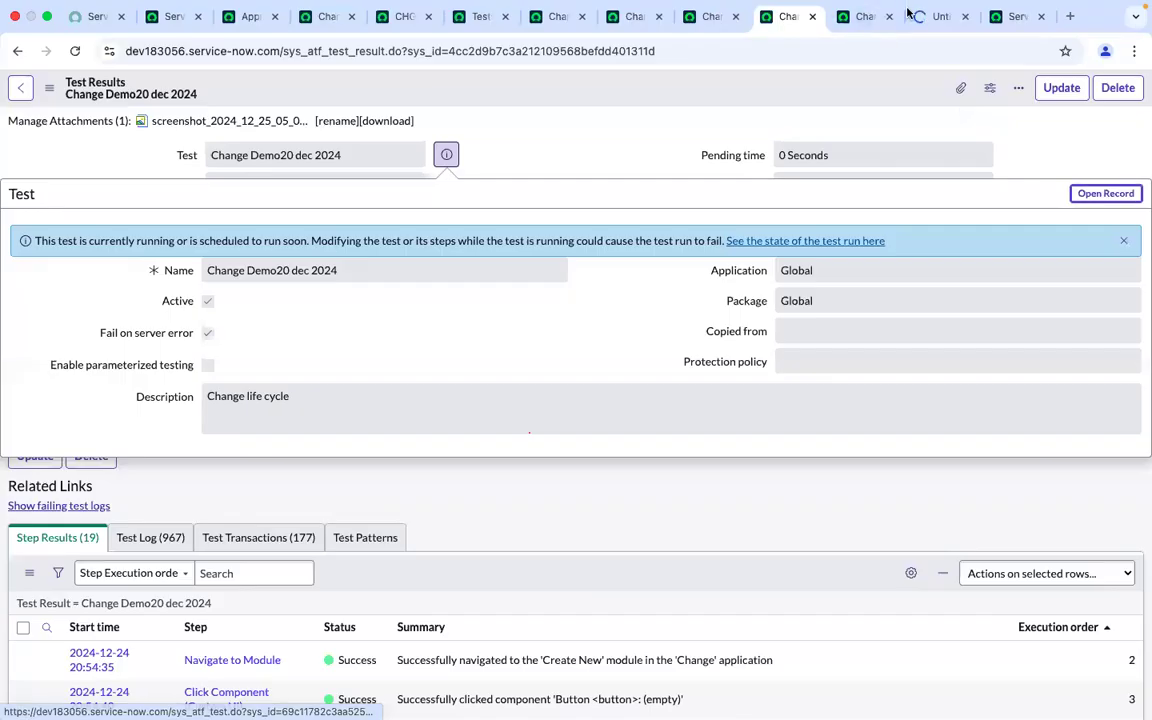
{"action": "left_click", "coordinate": [943, 16]}
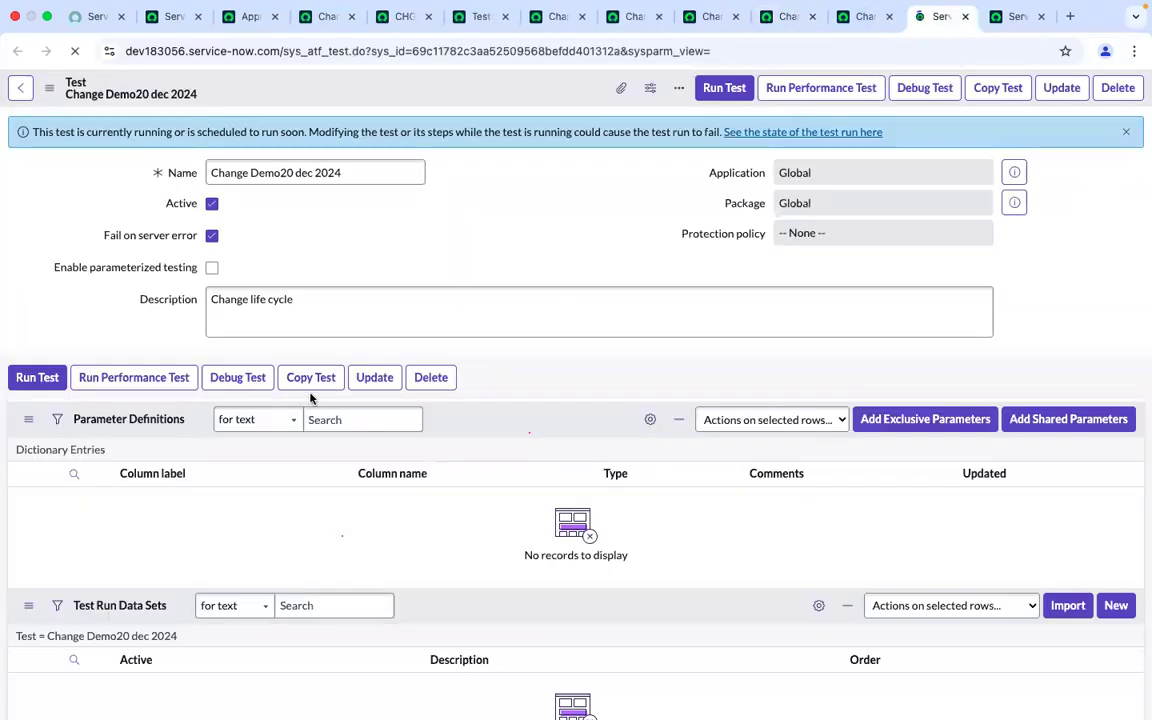
Review the latest run's step results in the result tabs
{"action": "left_click", "coordinate": [783, 10]}
{"action": "scroll", "coordinate": [527, 478], "scroll_direction": "down", "scroll_amount": 10}
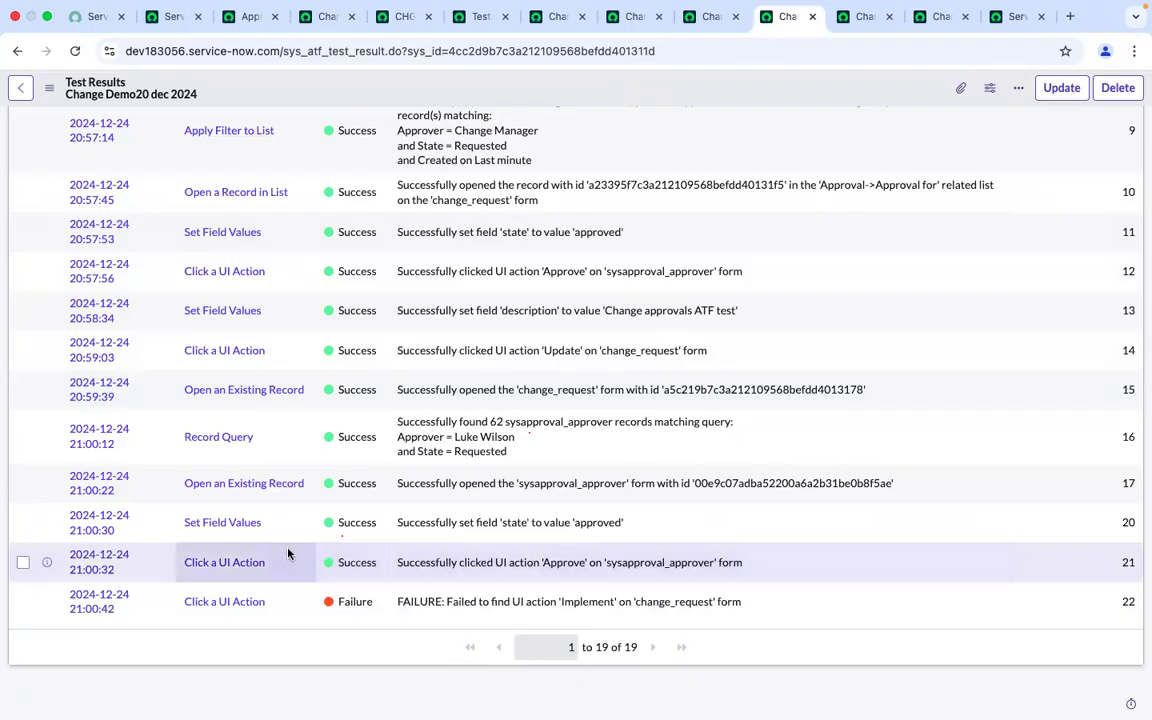
{"action": "scroll", "coordinate": [288, 553], "scroll_direction": "up", "scroll_amount": 3}
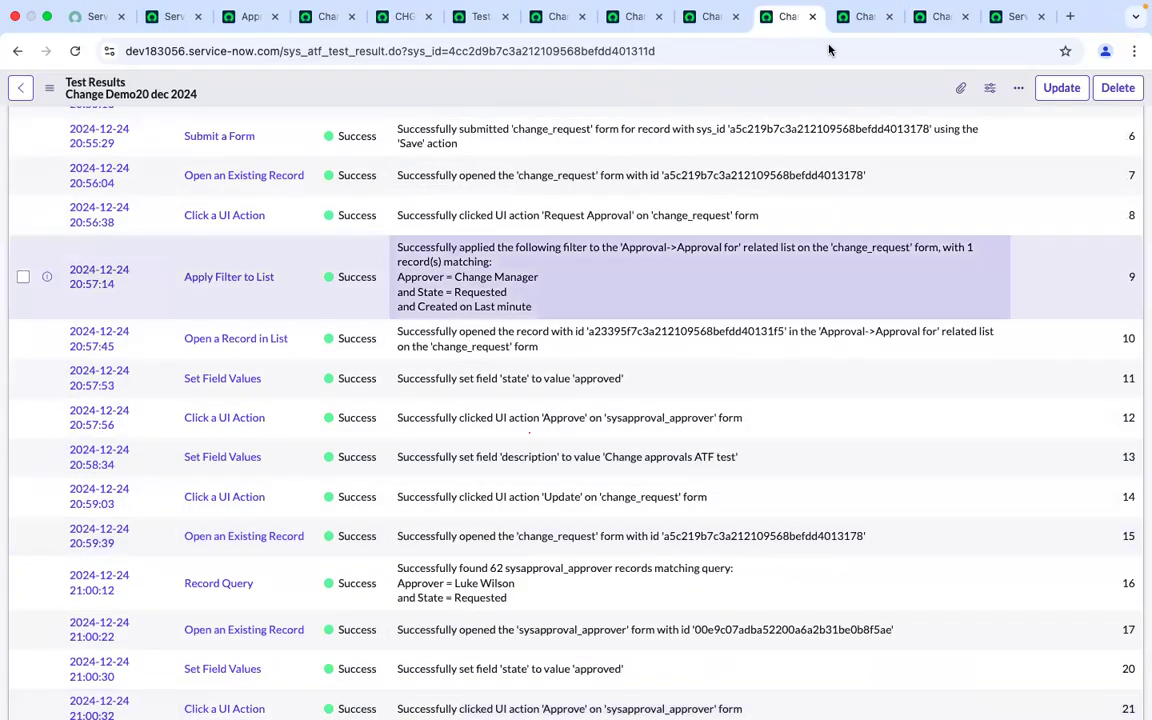
{"action": "left_click", "coordinate": [862, 14]}
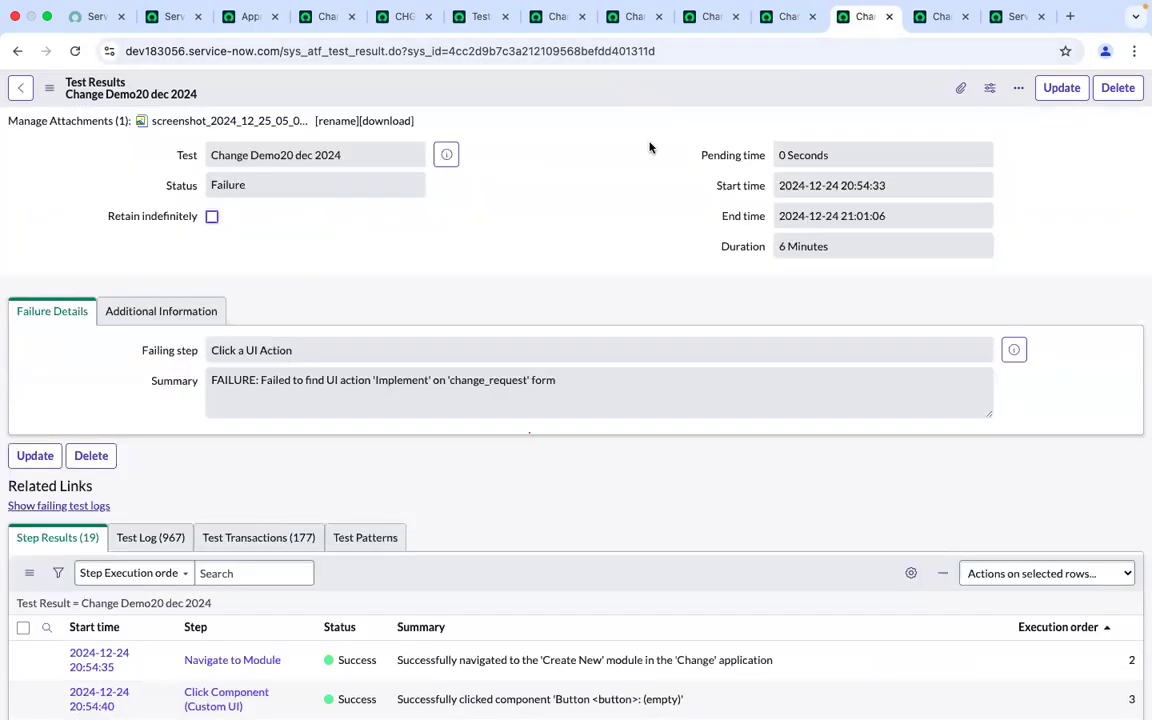
{"action": "scroll", "coordinate": [649, 130], "scroll_direction": "down", "scroll_amount": 5}
{"action": "scroll", "coordinate": [649, 126], "scroll_direction": "down", "scroll_amount": 10}
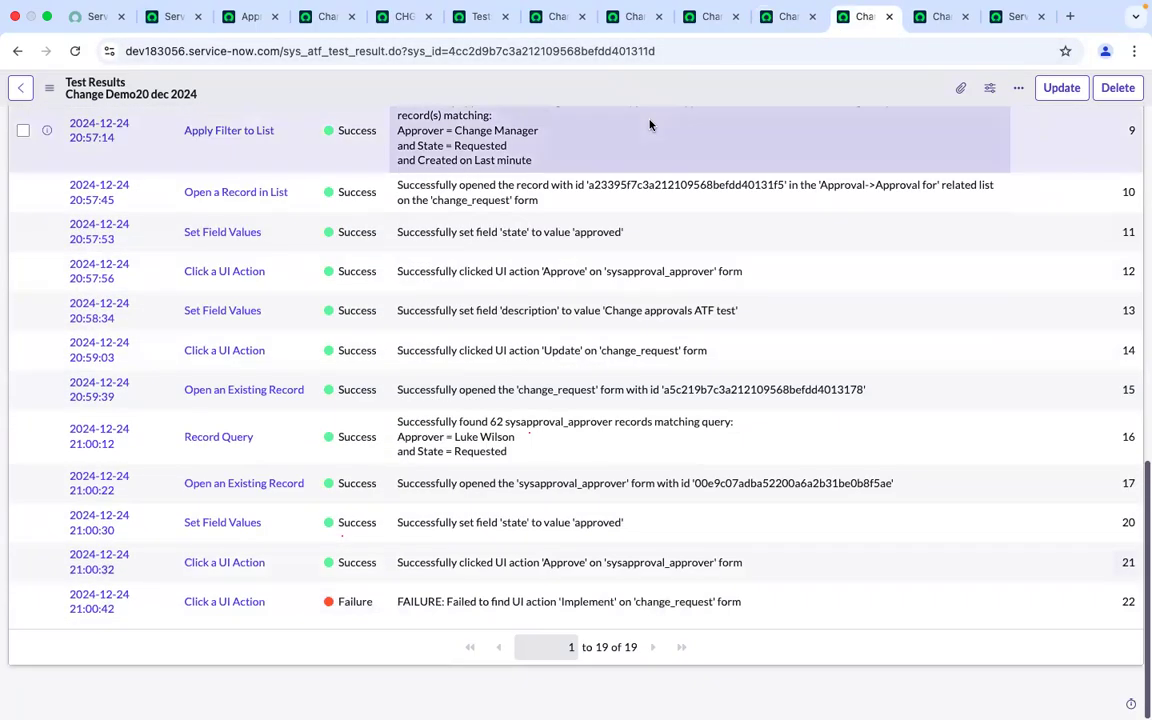
{"action": "scroll", "coordinate": [651, 121], "scroll_direction": "up", "scroll_amount": 3}
Scroll through the test's steps to review the updated Record Query step
{"action": "left_click", "coordinate": [933, 18]}
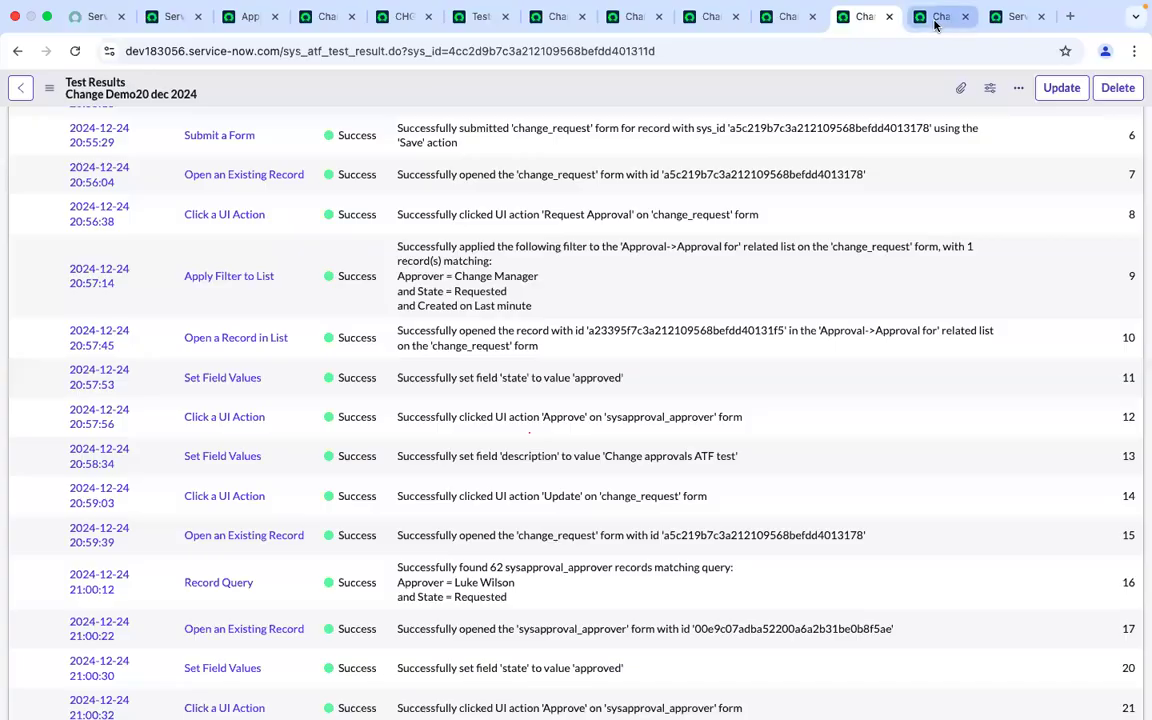
{"action": "scroll", "coordinate": [615, 257], "scroll_direction": "down", "scroll_amount": 12}
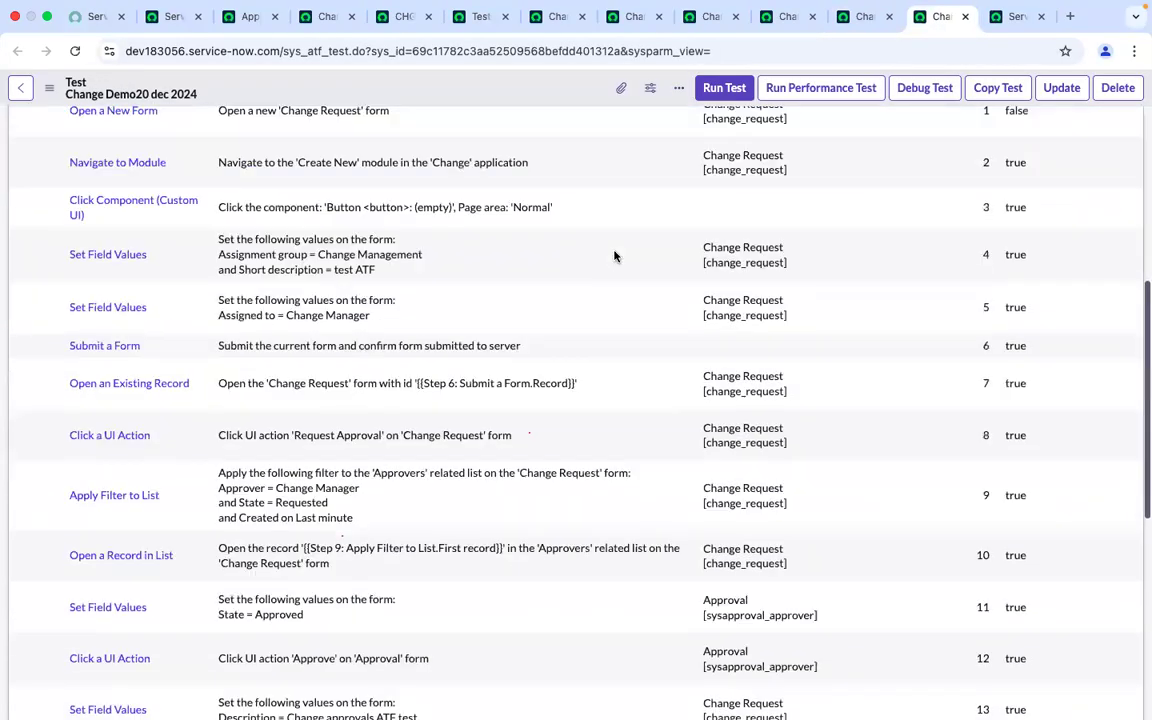
{"action": "scroll", "coordinate": [615, 257], "scroll_direction": "down", "scroll_amount": 2}
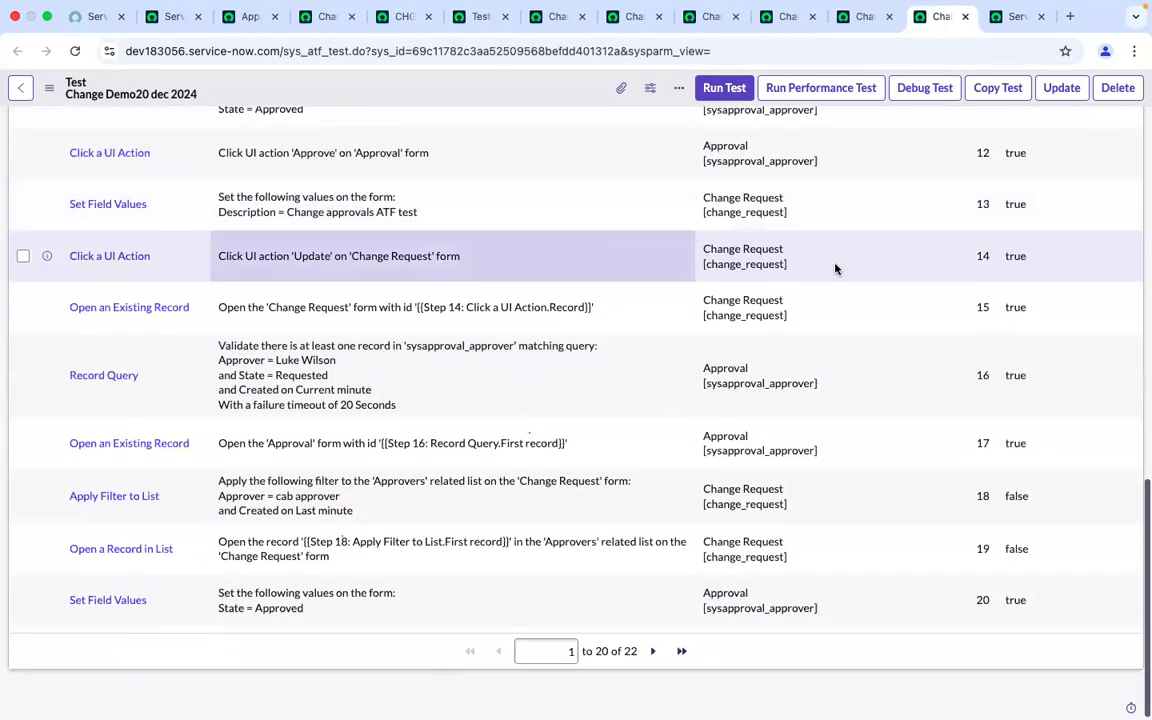
Set step 13, the Set Field Values for the description, to inactive by changing its Active value to false
{"action": "scroll", "coordinate": [1007, 270], "scroll_direction": "up", "scroll_amount": 2}
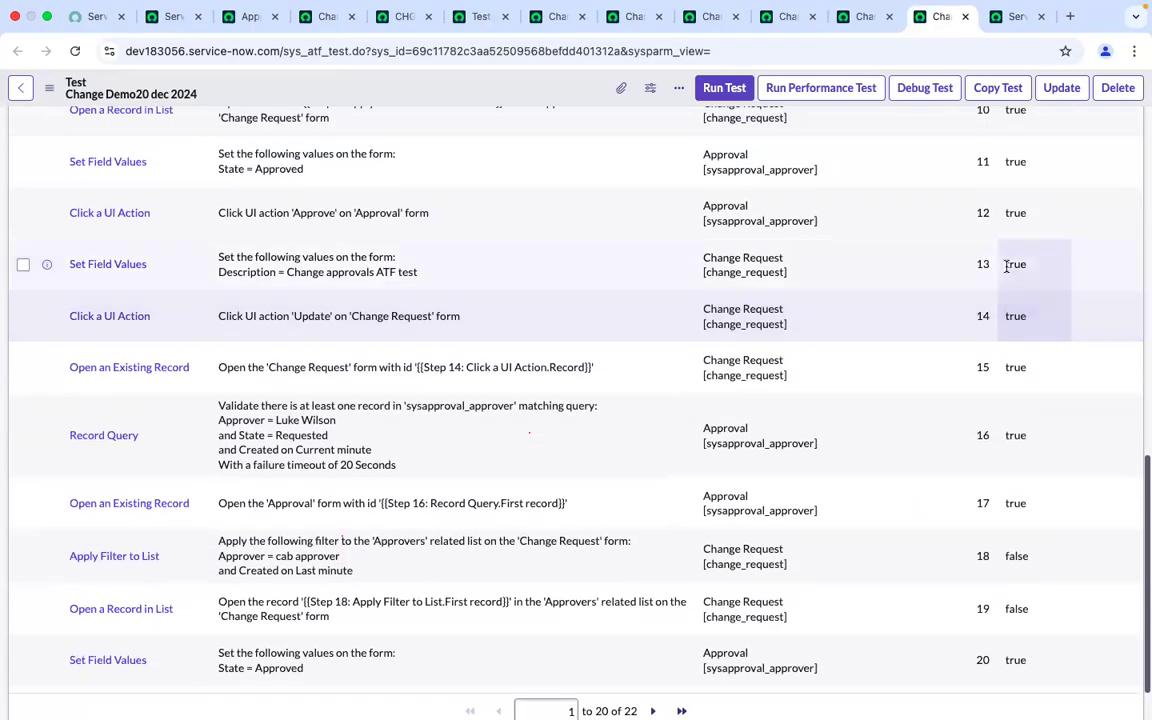
{"action": "left_click", "coordinate": [1043, 278]}
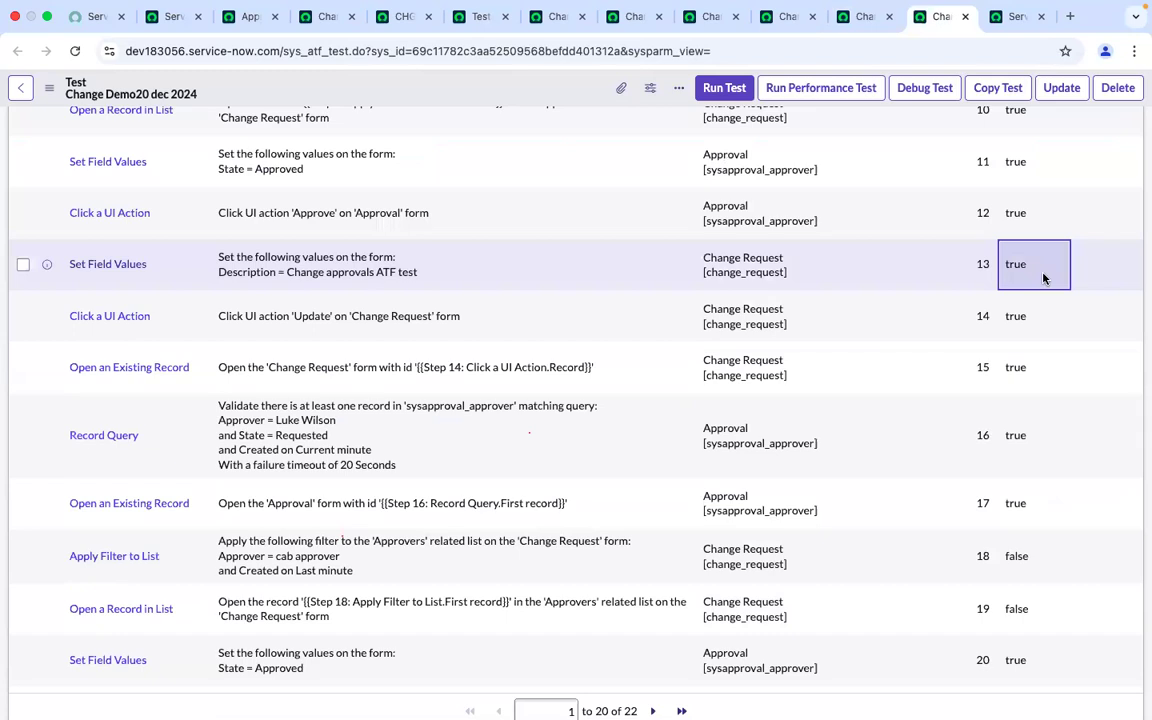
{"action": "left_click", "coordinate": [1043, 278]}
{"action": "left_click", "coordinate": [1034, 262]}
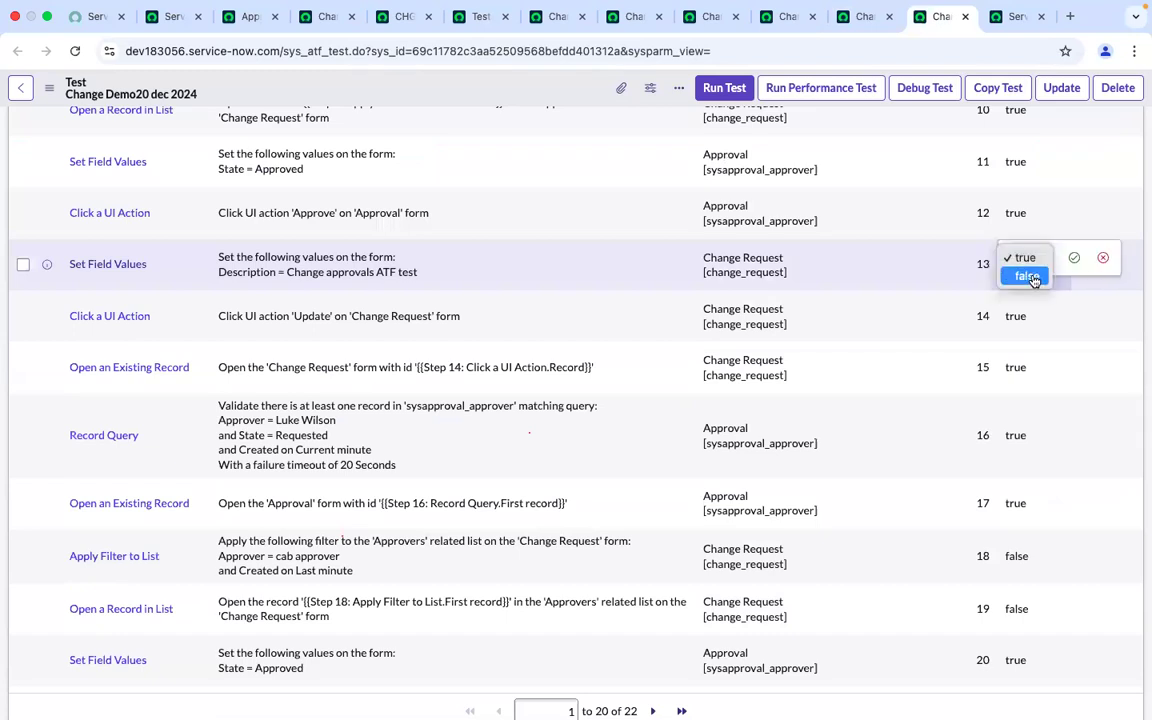
{"action": "left_click", "coordinate": [1034, 278]}
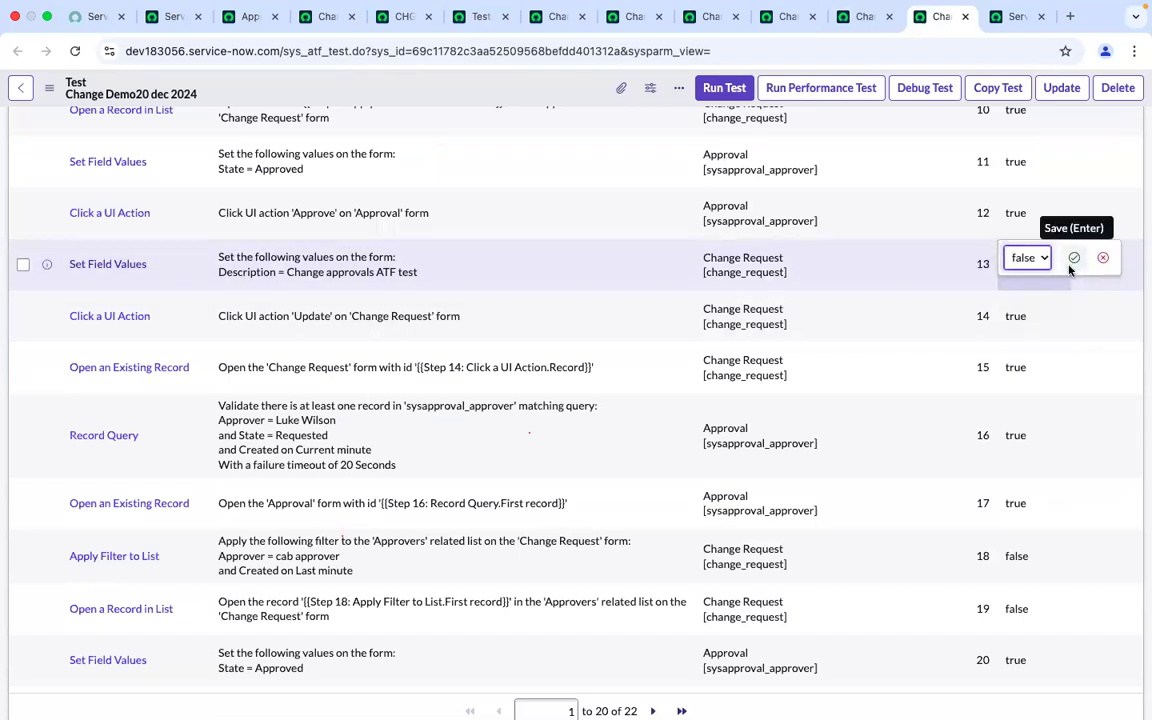
{"action": "left_click", "coordinate": [1073, 260]}
Deactivate steps 14 and 15, the Update UI action and the reopening of the Change Request, by setting Active to false
{"action": "left_click", "coordinate": [1040, 318]}
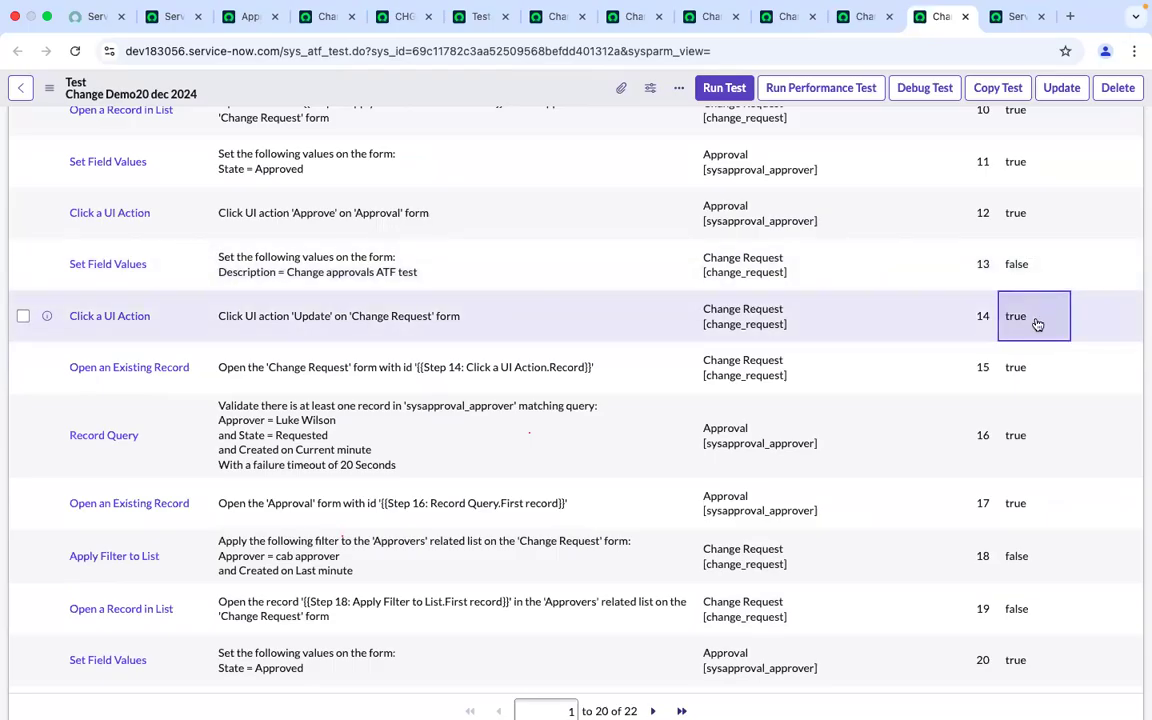
{"action": "double_click", "coordinate": [1037, 320]}
{"action": "left_click", "coordinate": [1029, 309]}
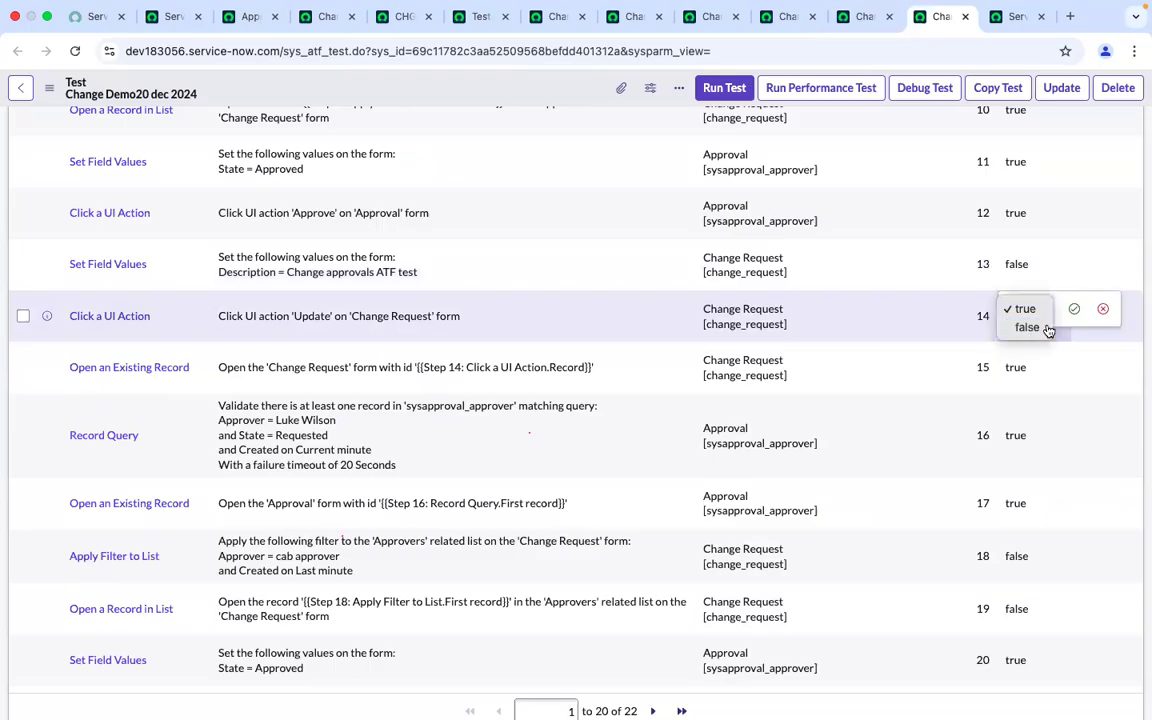
{"action": "left_click", "coordinate": [1029, 328]}
{"action": "left_click", "coordinate": [1074, 309]}
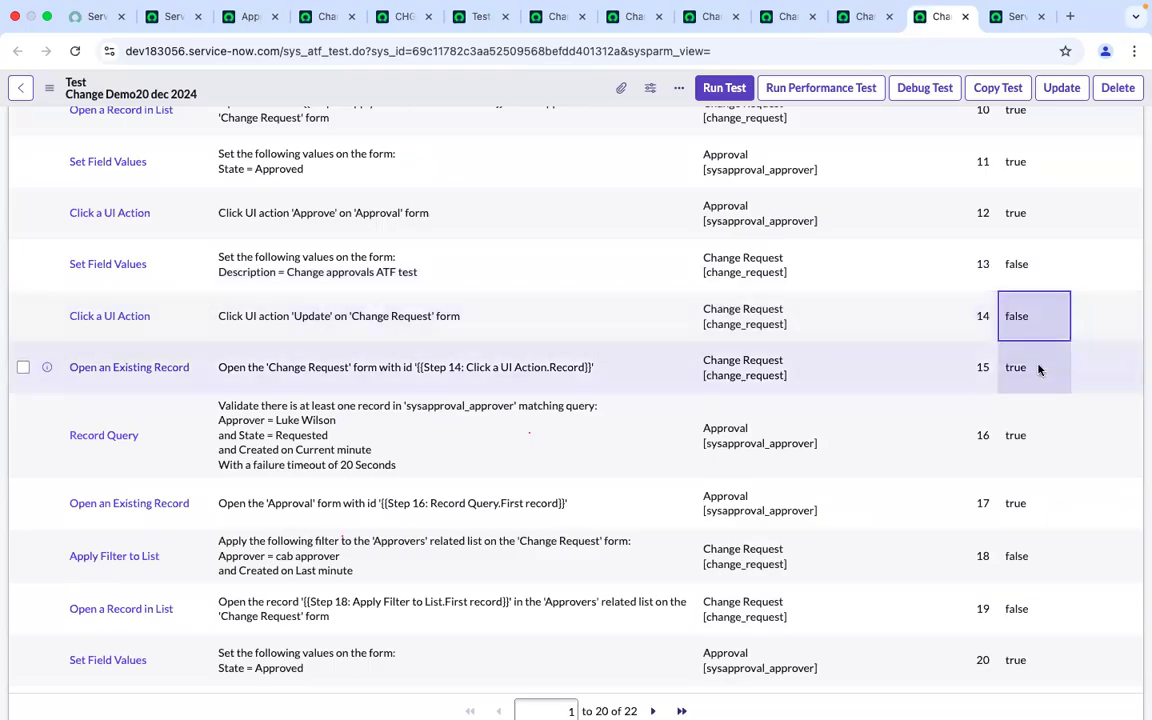
{"action": "double_click", "coordinate": [1038, 368]}
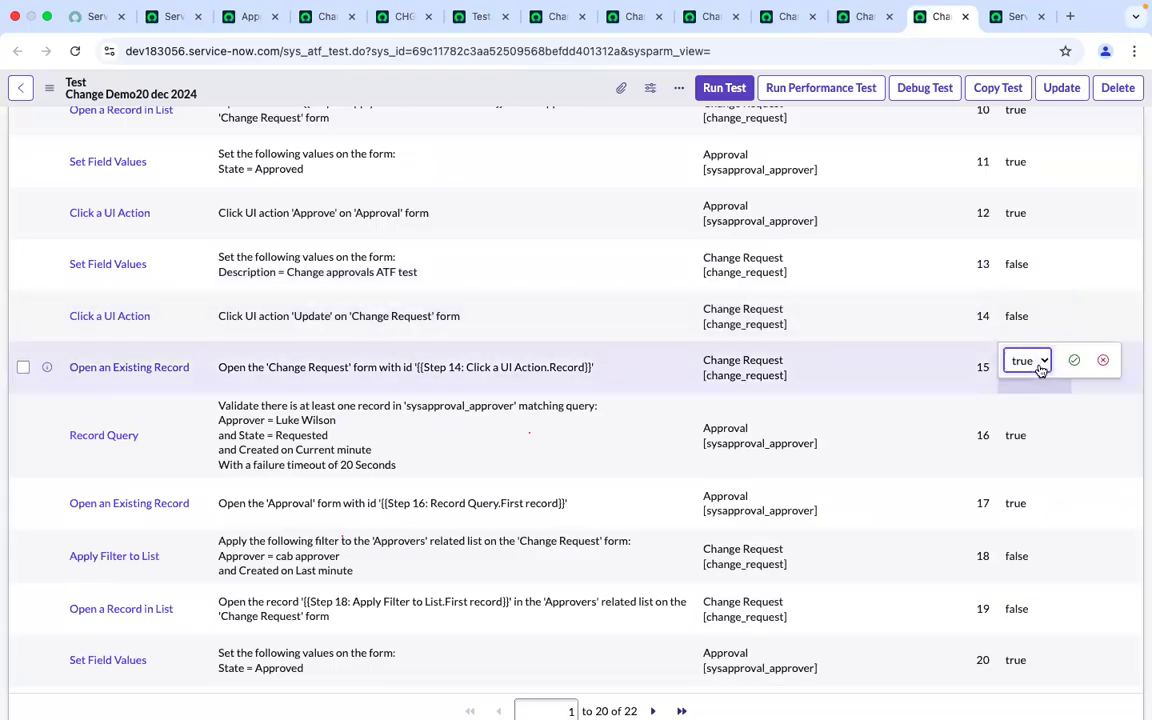
{"action": "left_click", "coordinate": [1041, 364]}
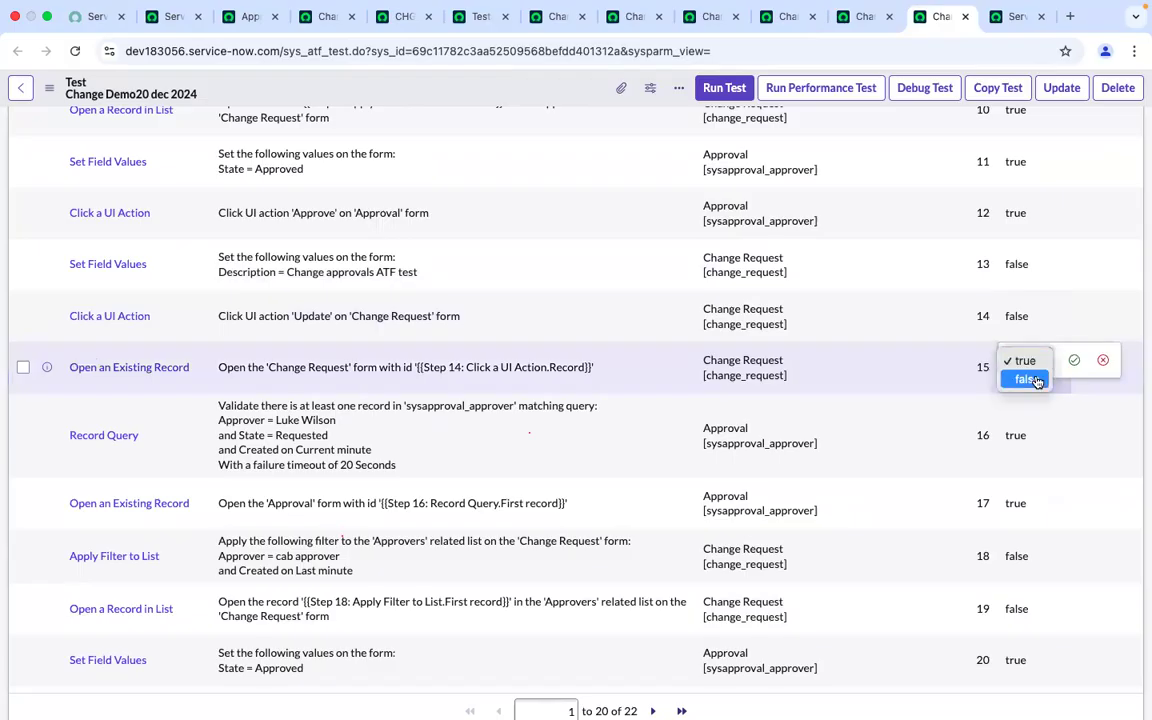
{"action": "left_click", "coordinate": [1024, 378]}
{"action": "left_click", "coordinate": [1073, 362]}
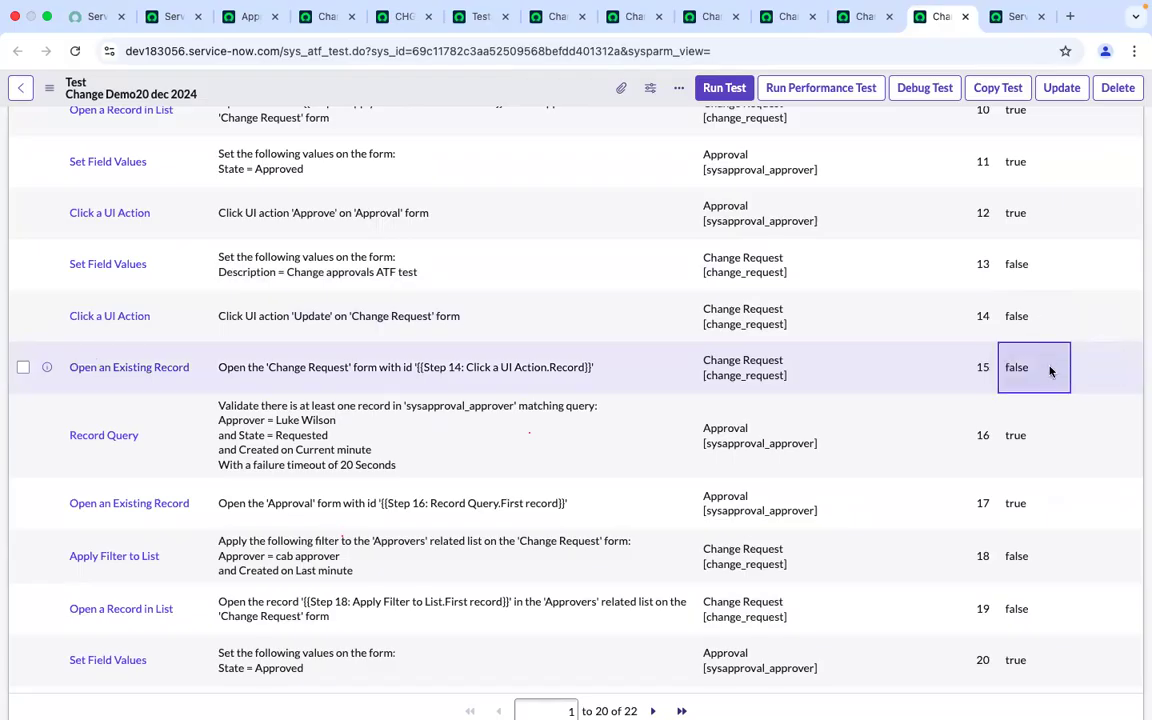
Run the test in the current Chrome browser session
{"action": "left_click", "coordinate": [724, 88]}
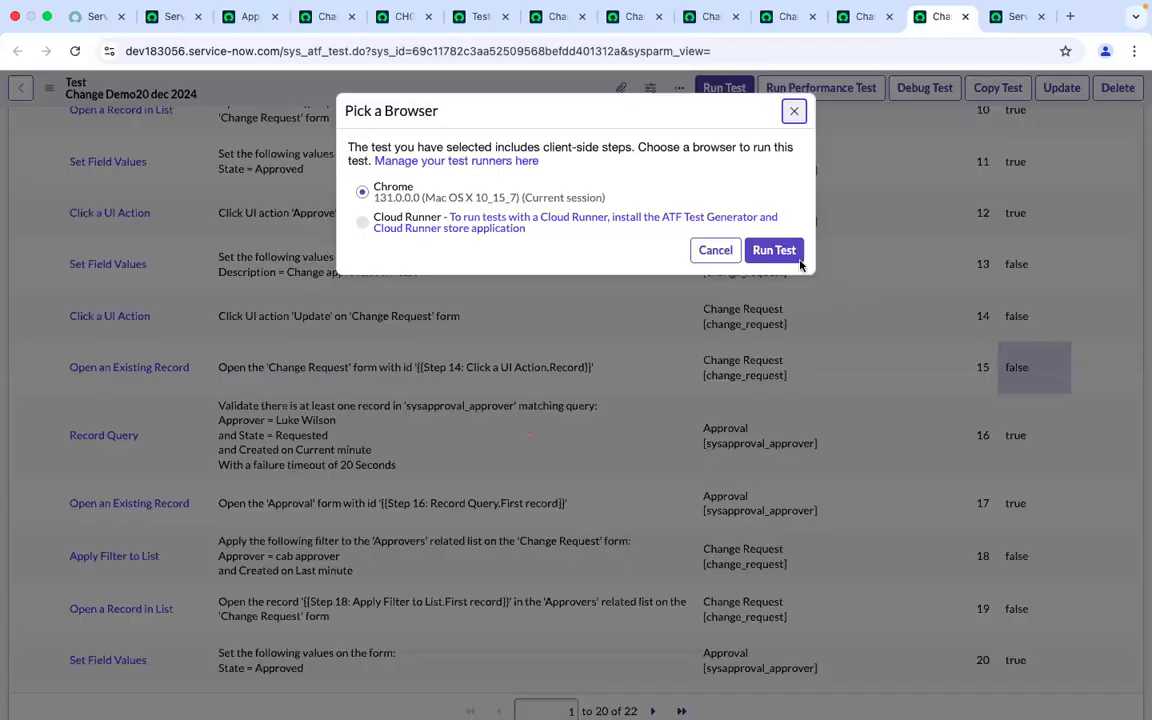
{"action": "left_click", "coordinate": [794, 111]}
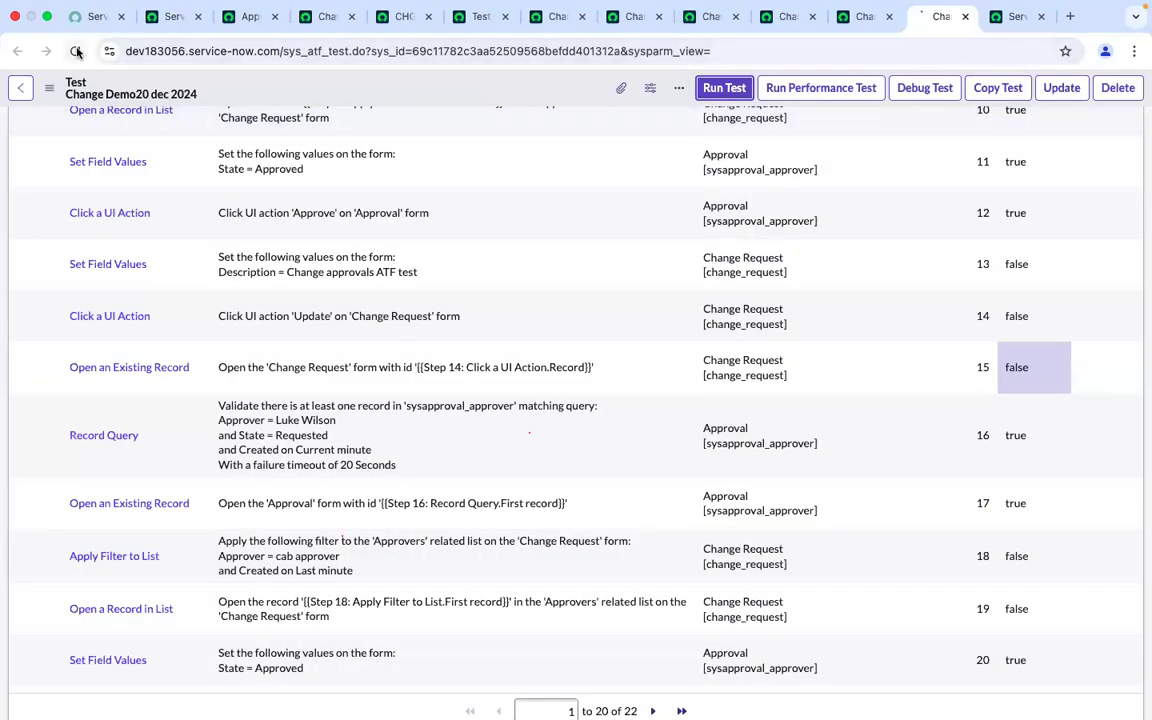
{"action": "left_click", "coordinate": [74, 51]}
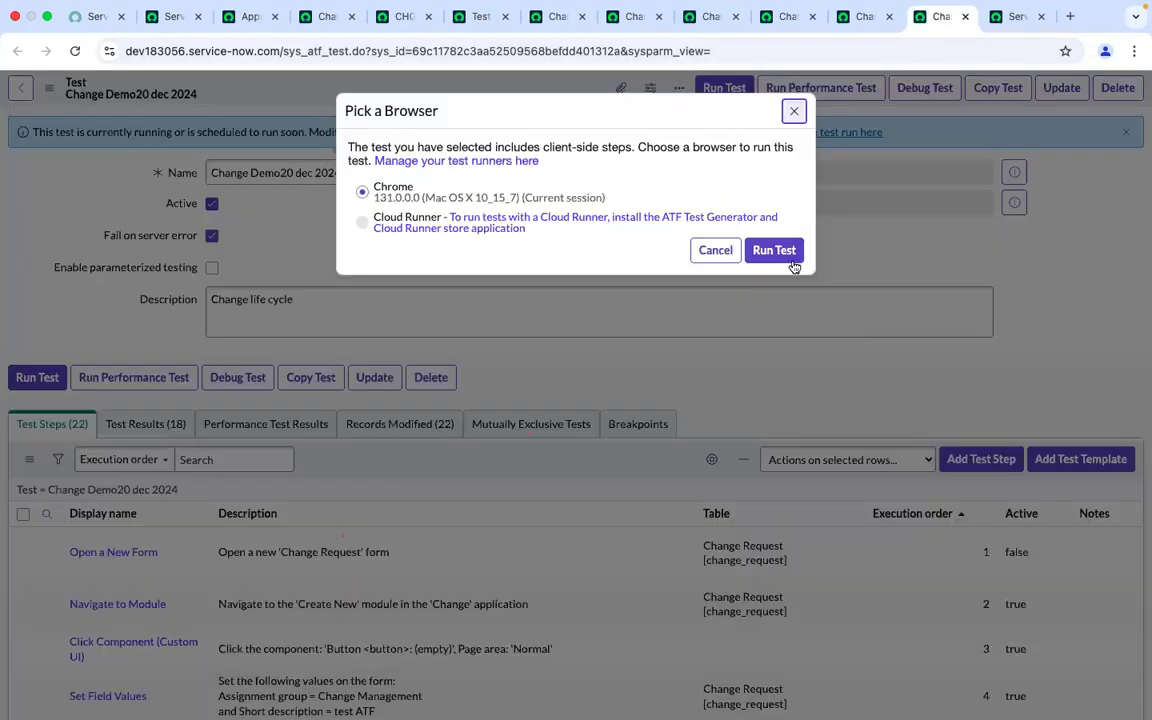
{"action": "left_click", "coordinate": [776, 250]}
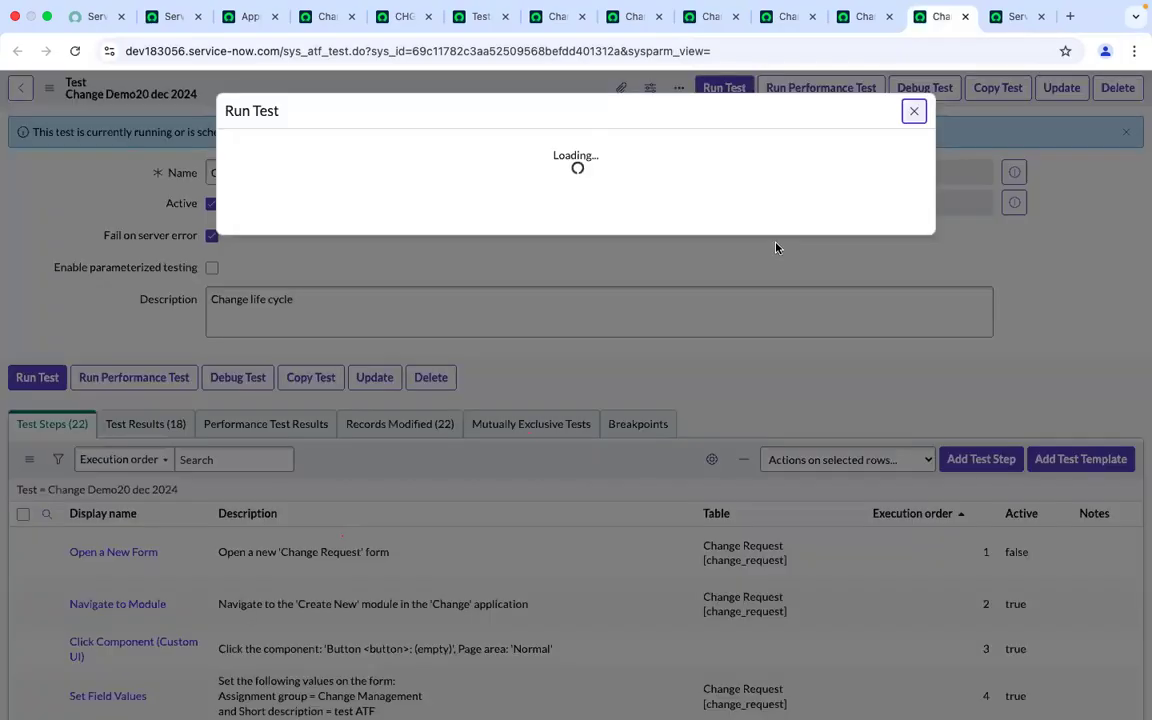
Follow the test's execution in the Client Test Runner tab as it steps through the change and approval forms
{"action": "left_click", "coordinate": [1000, 30]}
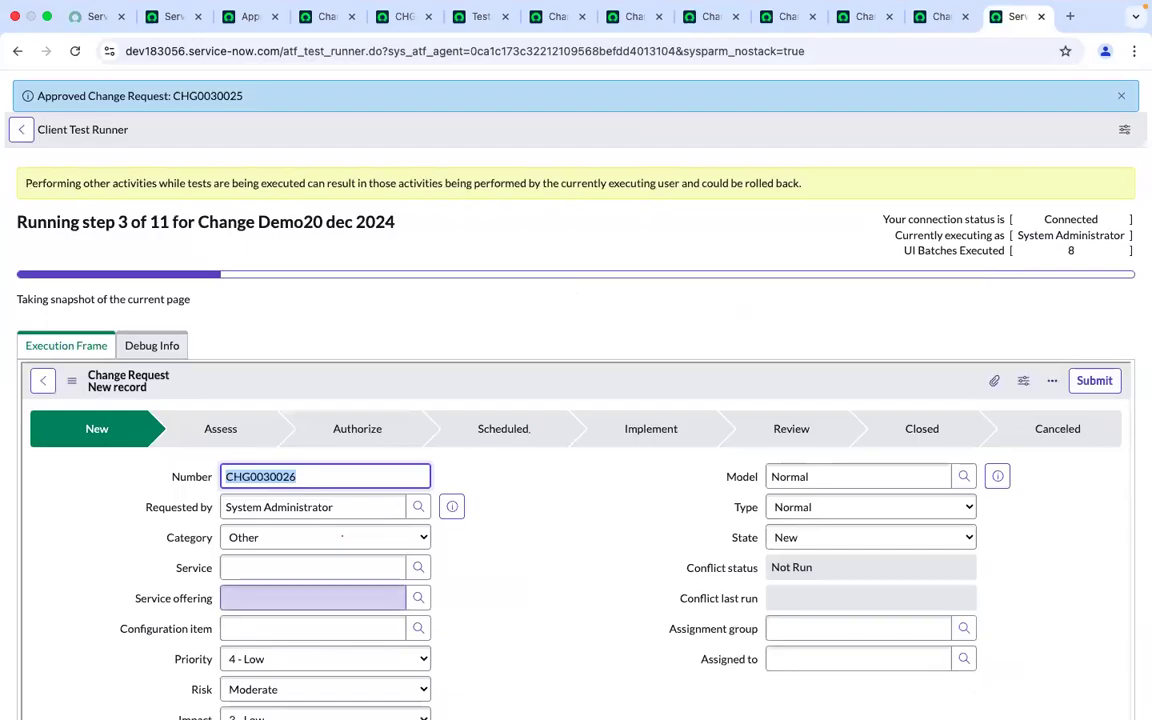
{"action": "mouse_move", "coordinate": [446, 706]}
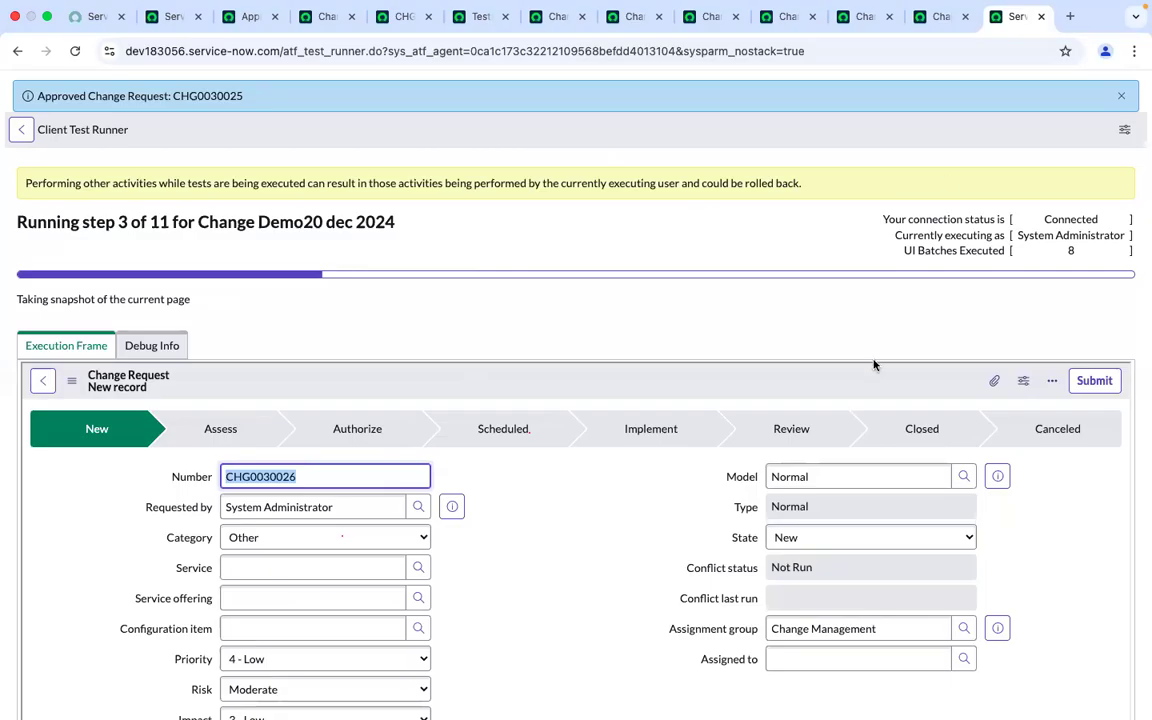
{"action": "scroll", "coordinate": [609, 329], "scroll_direction": "down", "scroll_amount": 4}
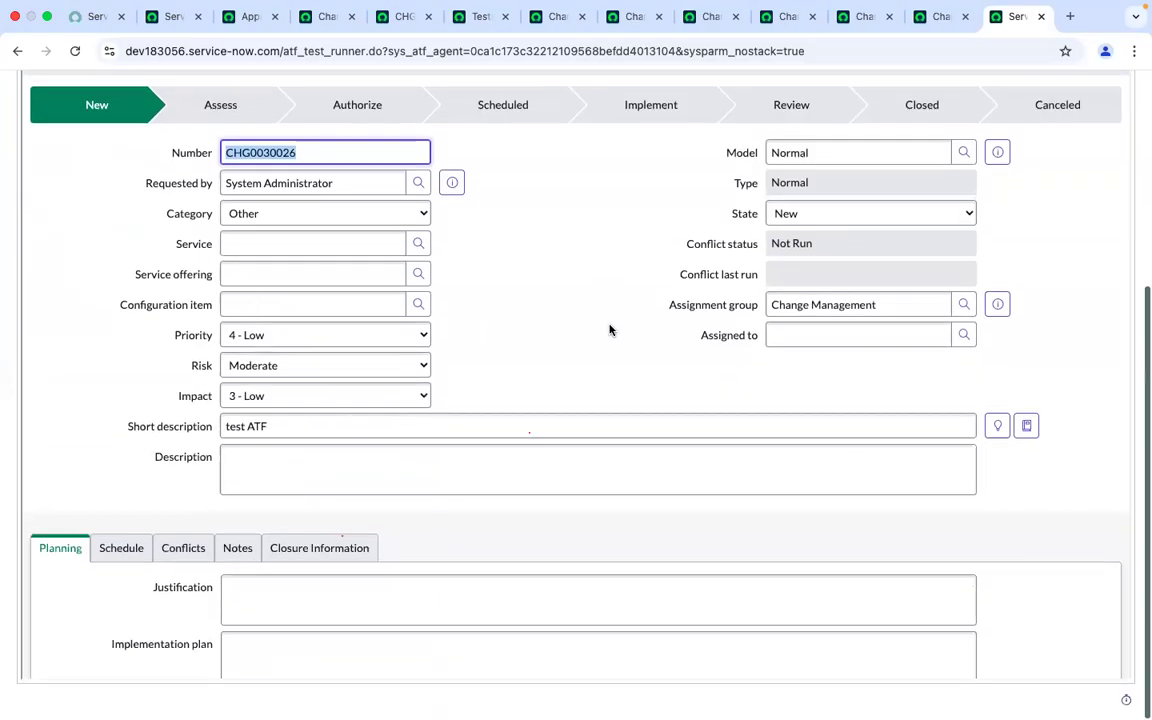
{"action": "scroll", "coordinate": [609, 329], "scroll_direction": "up", "scroll_amount": 3}
{"action": "scroll", "coordinate": [609, 329], "scroll_direction": "up", "scroll_amount": 1}
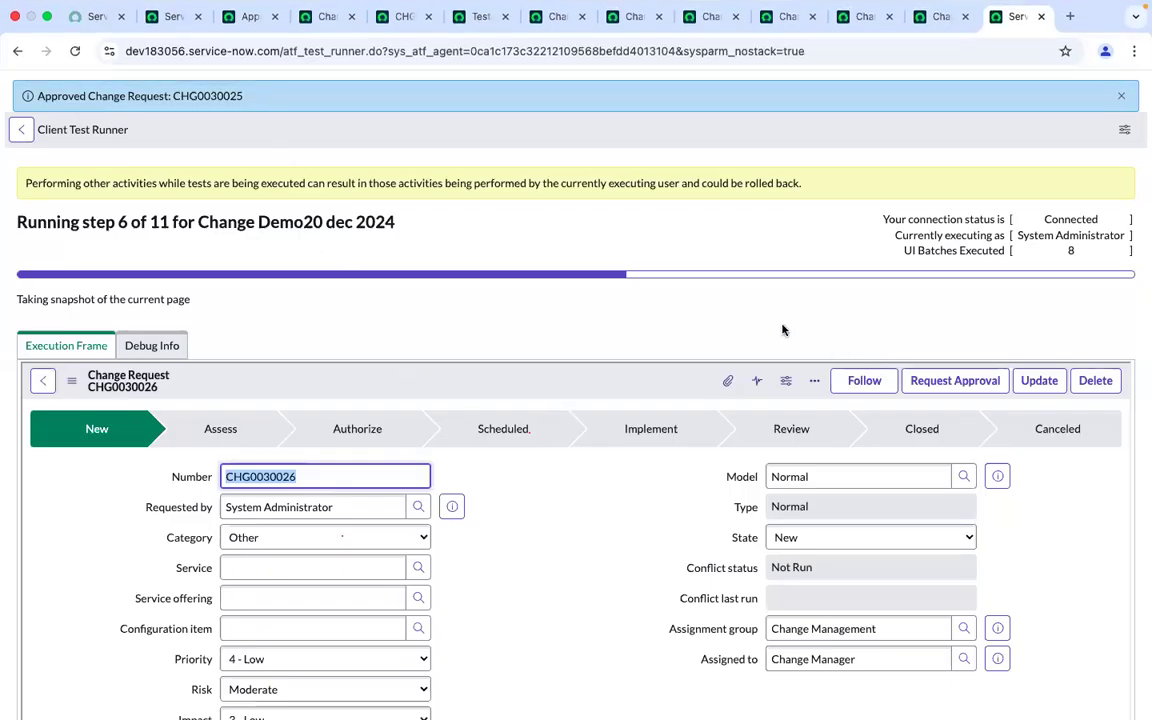
{"action": "scroll", "coordinate": [705, 315], "scroll_direction": "down", "scroll_amount": 10}
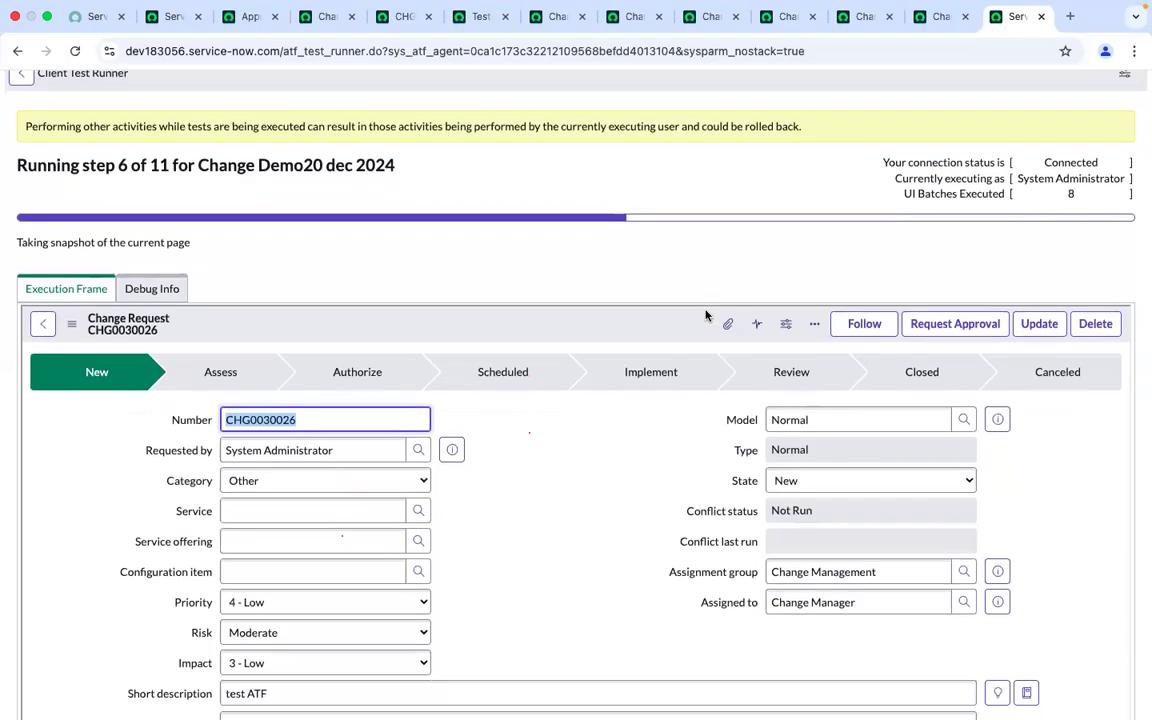
{"action": "scroll", "coordinate": [705, 310], "scroll_direction": "up", "scroll_amount": 10}
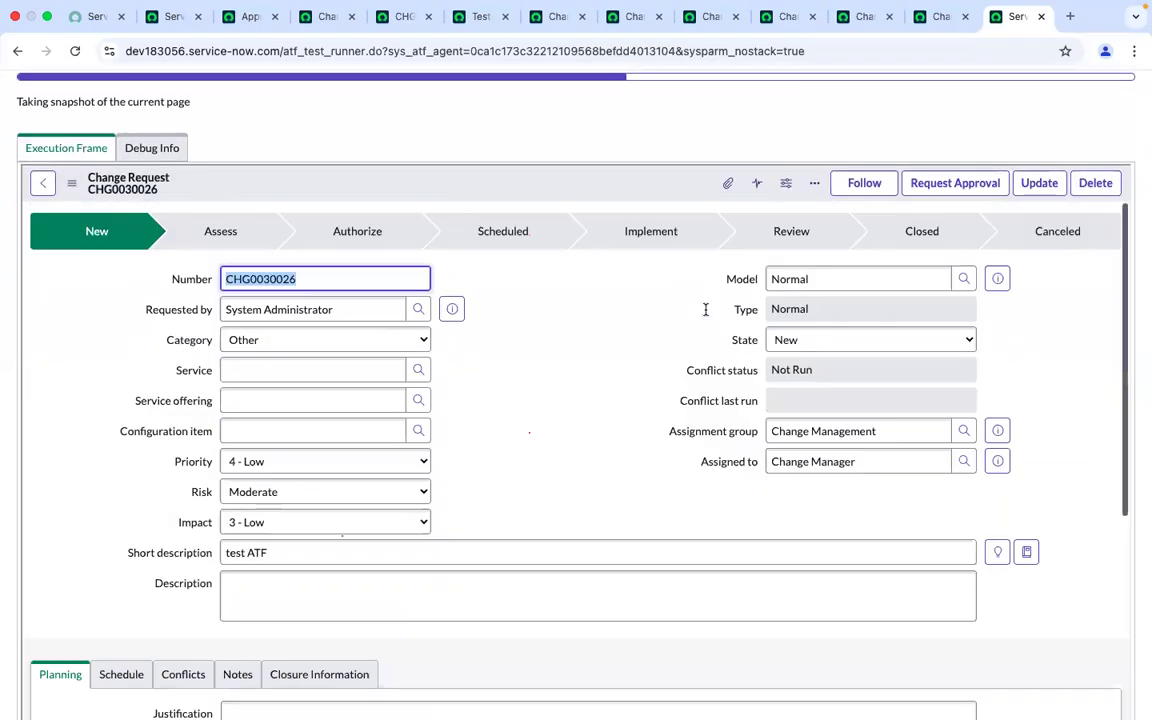
{"action": "scroll", "coordinate": [542, 234], "scroll_direction": "up", "scroll_amount": 1}
{"action": "scroll", "coordinate": [542, 234], "scroll_direction": "up", "scroll_amount": 3}
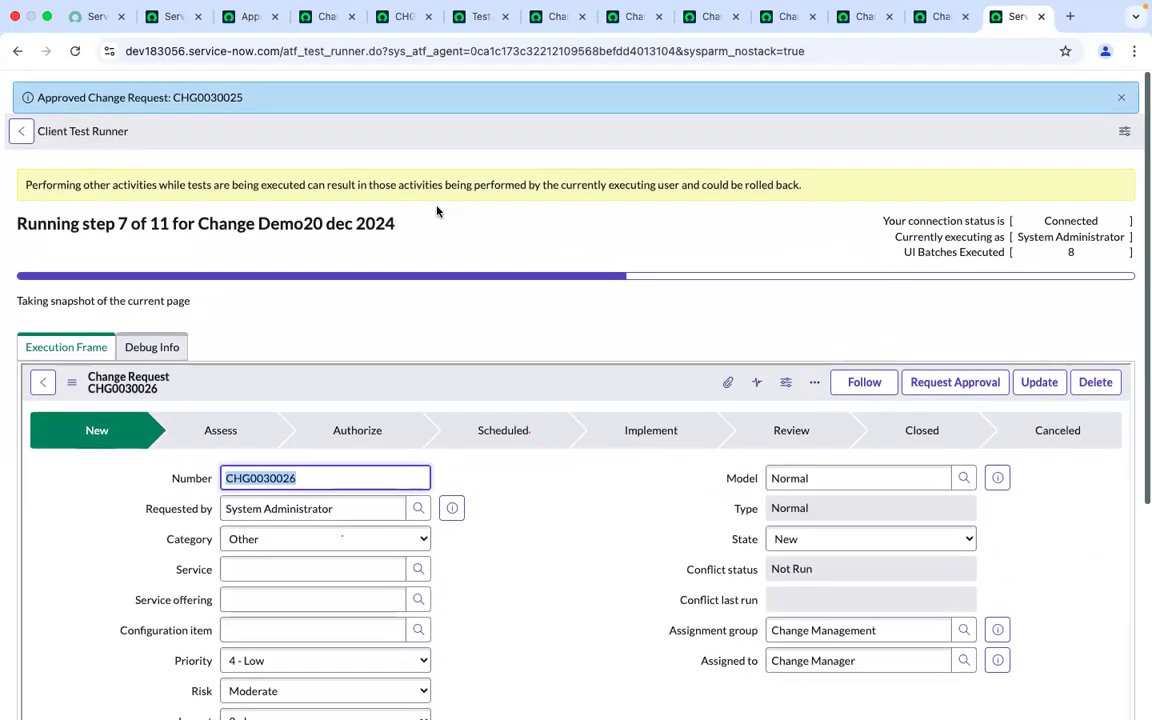
{"action": "left_click", "coordinate": [1124, 95]}
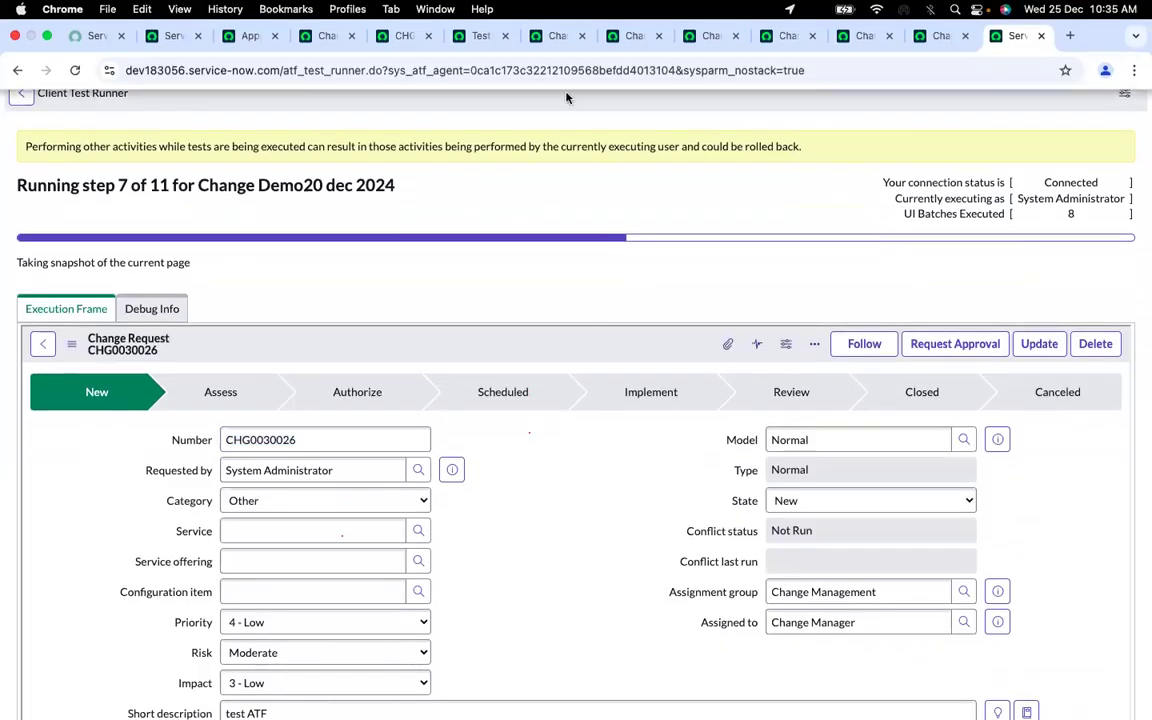
{"action": "scroll", "coordinate": [578, 264], "scroll_direction": "down", "scroll_amount": 6}
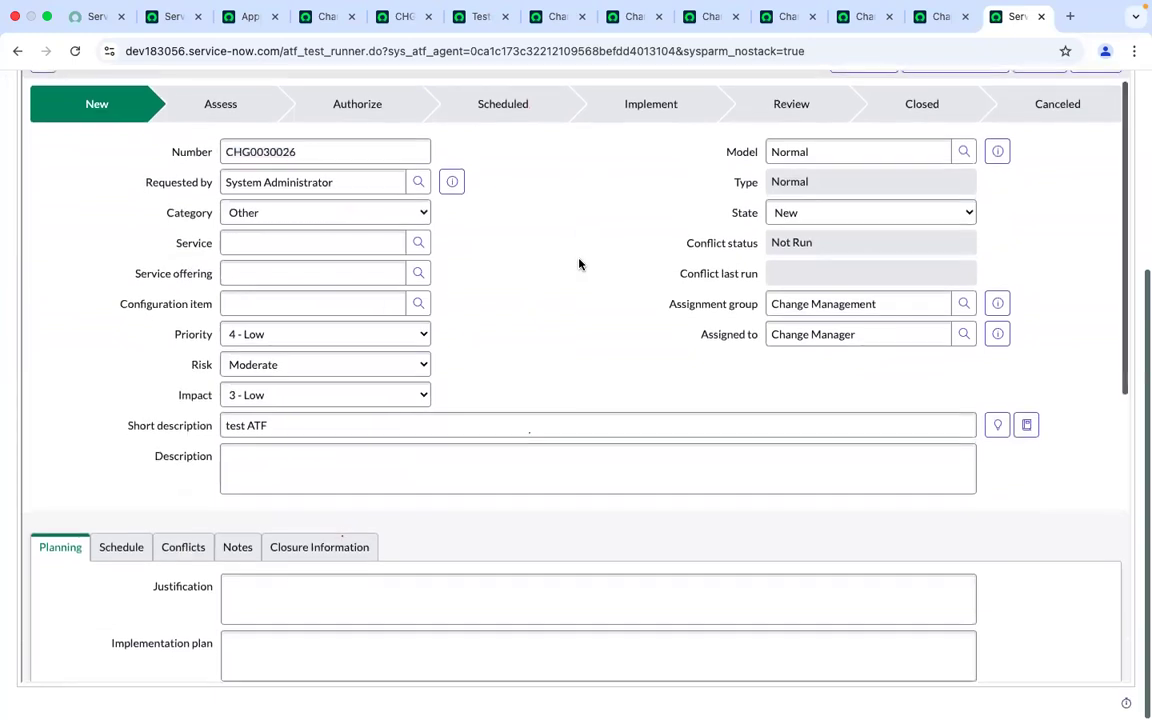
{"action": "scroll", "coordinate": [583, 277], "scroll_direction": "up", "scroll_amount": 10}
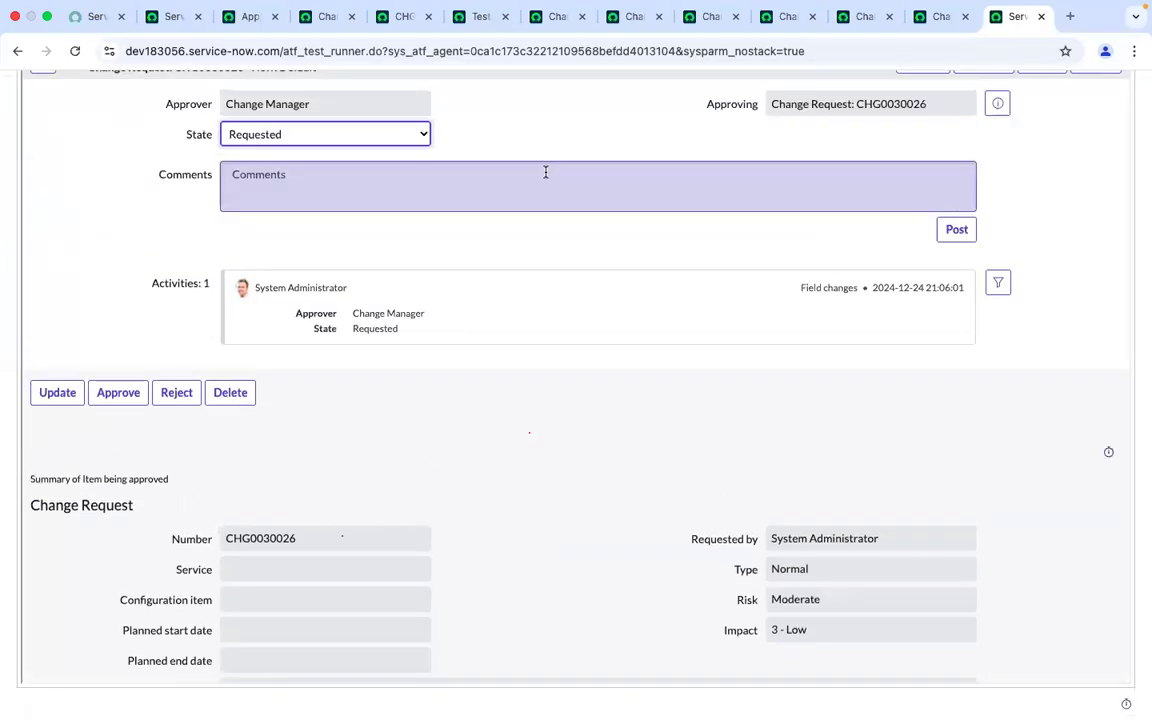
{"action": "scroll", "coordinate": [545, 172], "scroll_direction": "up", "scroll_amount": 3}
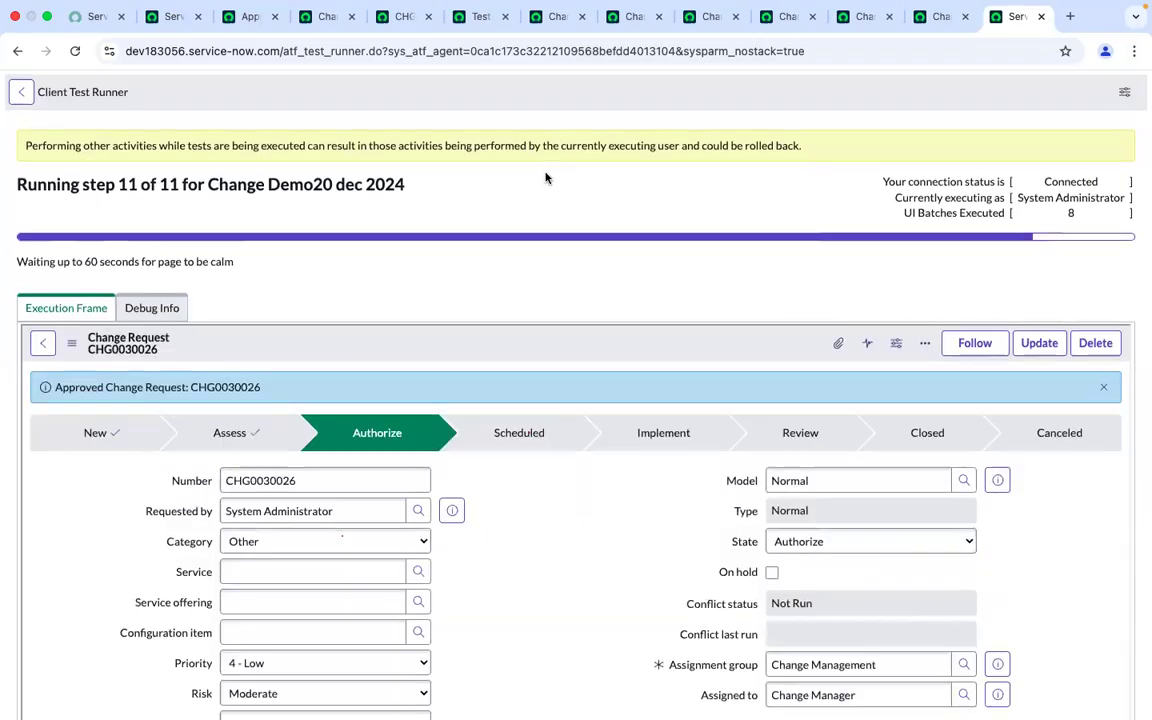
{"action": "scroll", "coordinate": [542, 178], "scroll_direction": "down", "scroll_amount": 2}
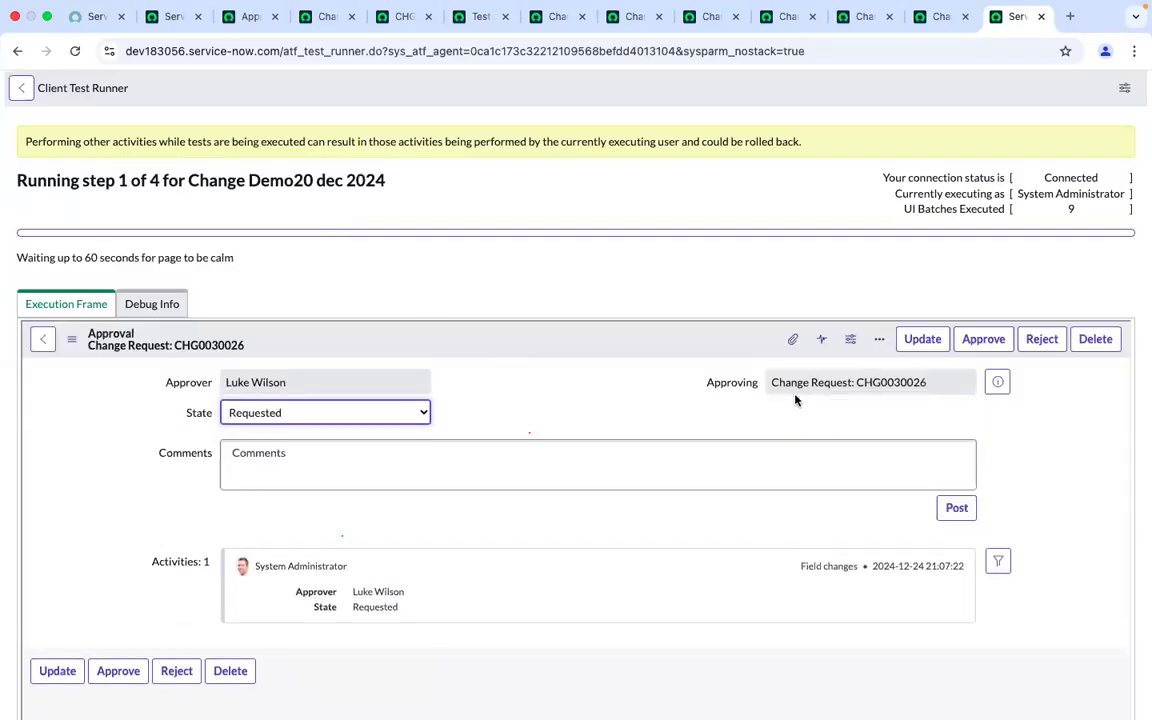
{"action": "left_click_drag", "start_coordinate": [772, 386], "coordinate": [930, 390]}
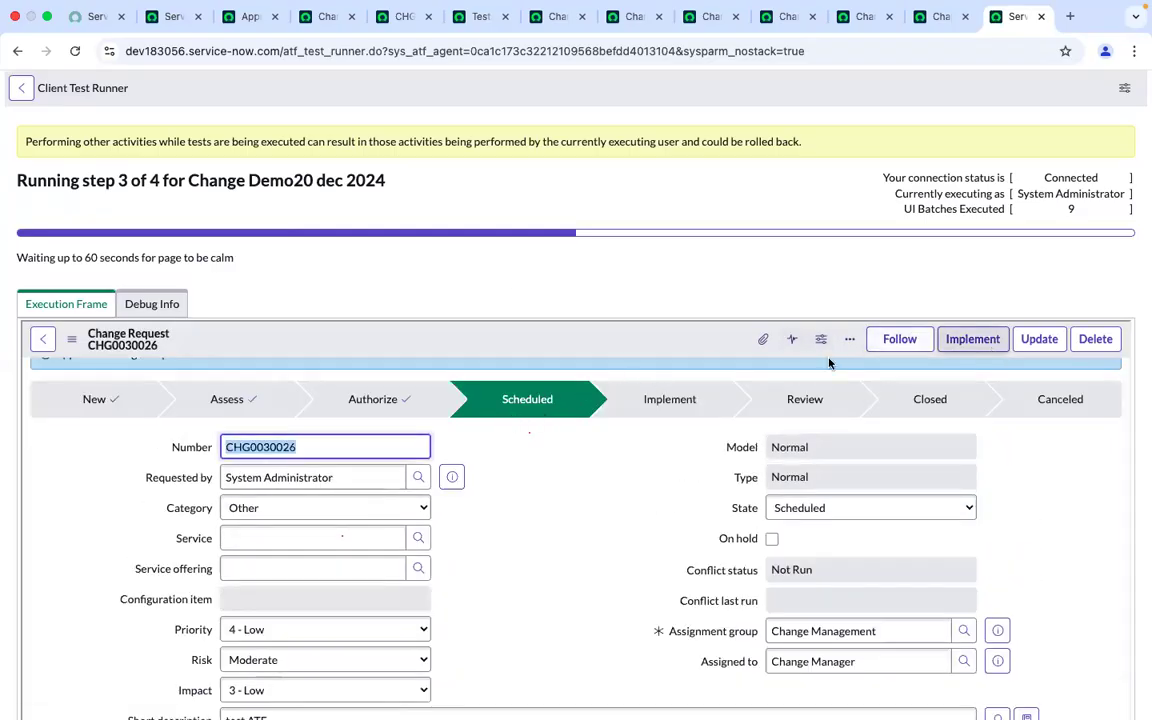
{"action": "scroll", "coordinate": [533, 314], "scroll_direction": "down", "scroll_amount": 10}
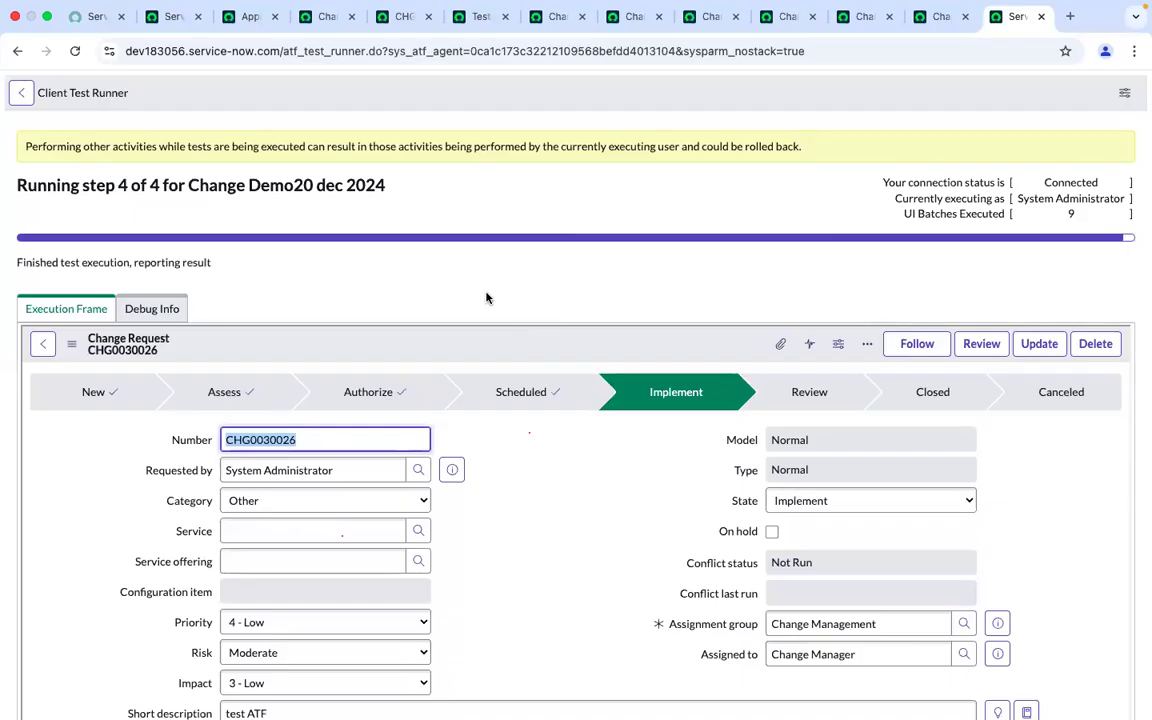
Return to the test record, close the Run Test progress dialog, and review the test steps list
{"action": "left_click", "coordinate": [858, 17]}
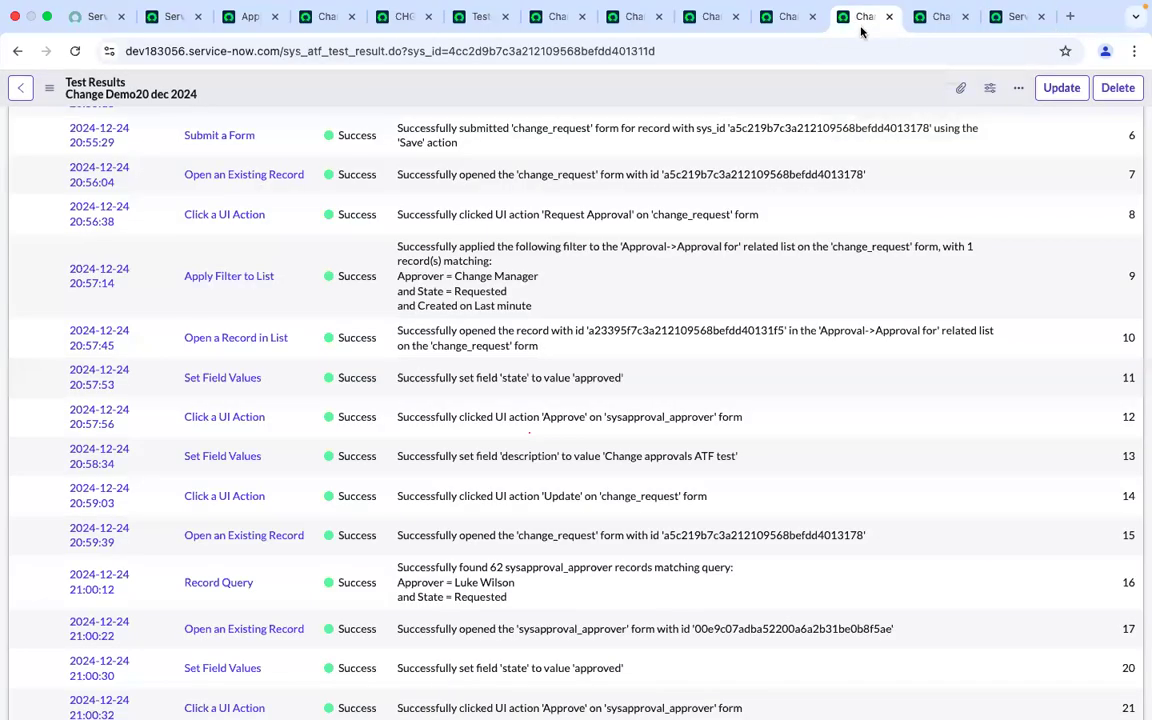
{"action": "left_click", "coordinate": [930, 15]}
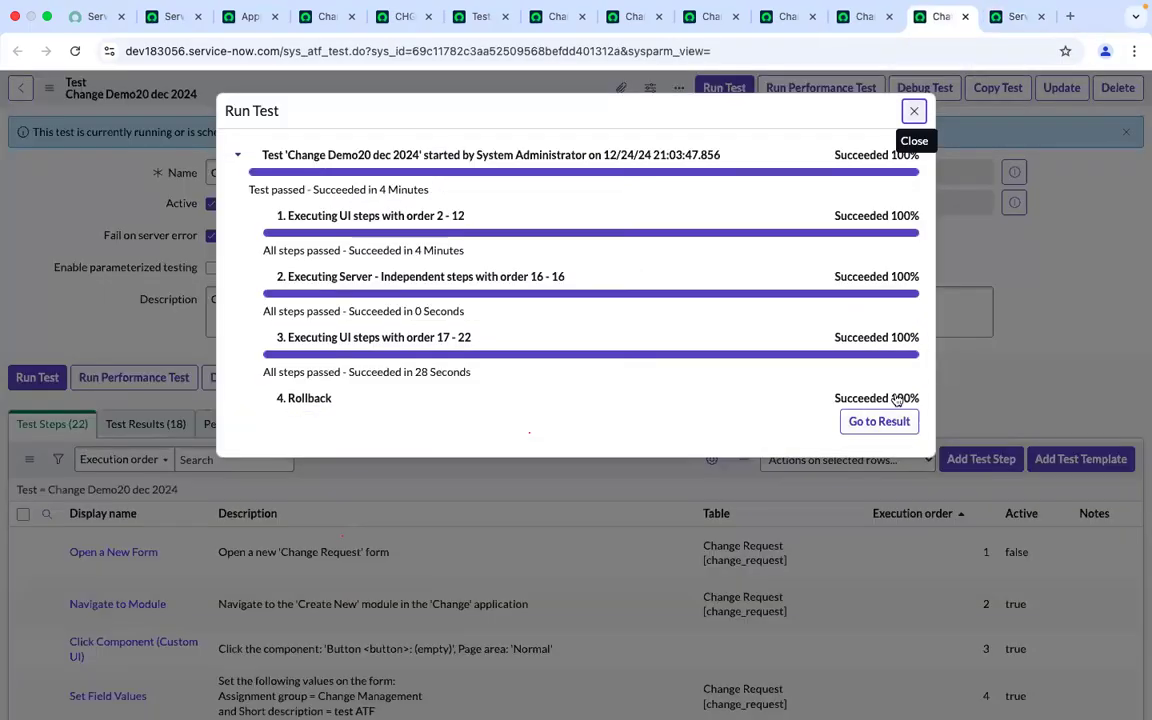
{"action": "left_click", "coordinate": [913, 113]}
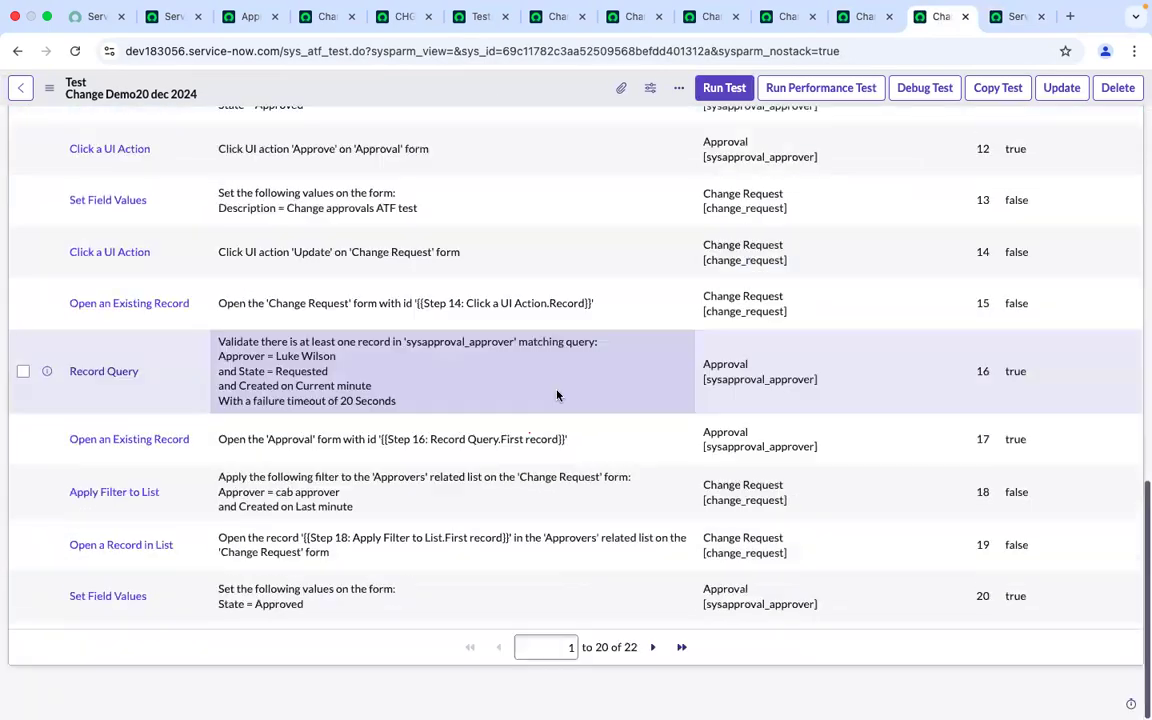
{"action": "scroll", "coordinate": [557, 395], "scroll_direction": "up", "scroll_amount": 15}
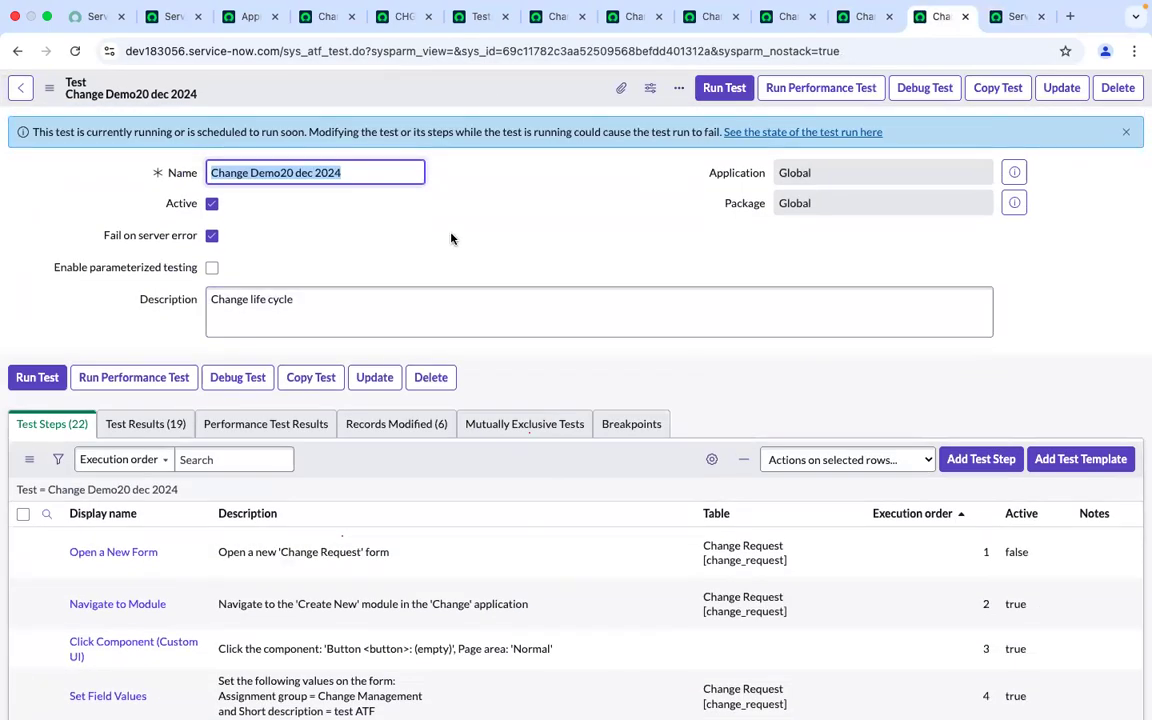
{"action": "left_click", "coordinate": [451, 238]}
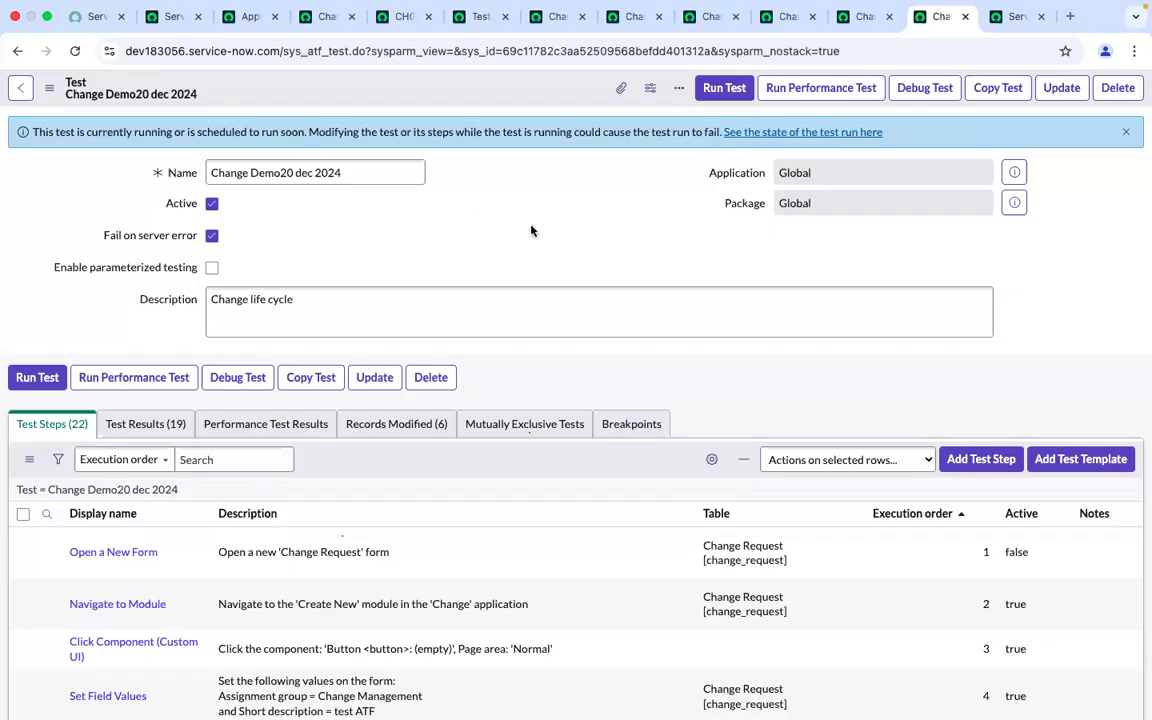
{"action": "scroll", "coordinate": [531, 231], "scroll_direction": "down", "scroll_amount": 10}
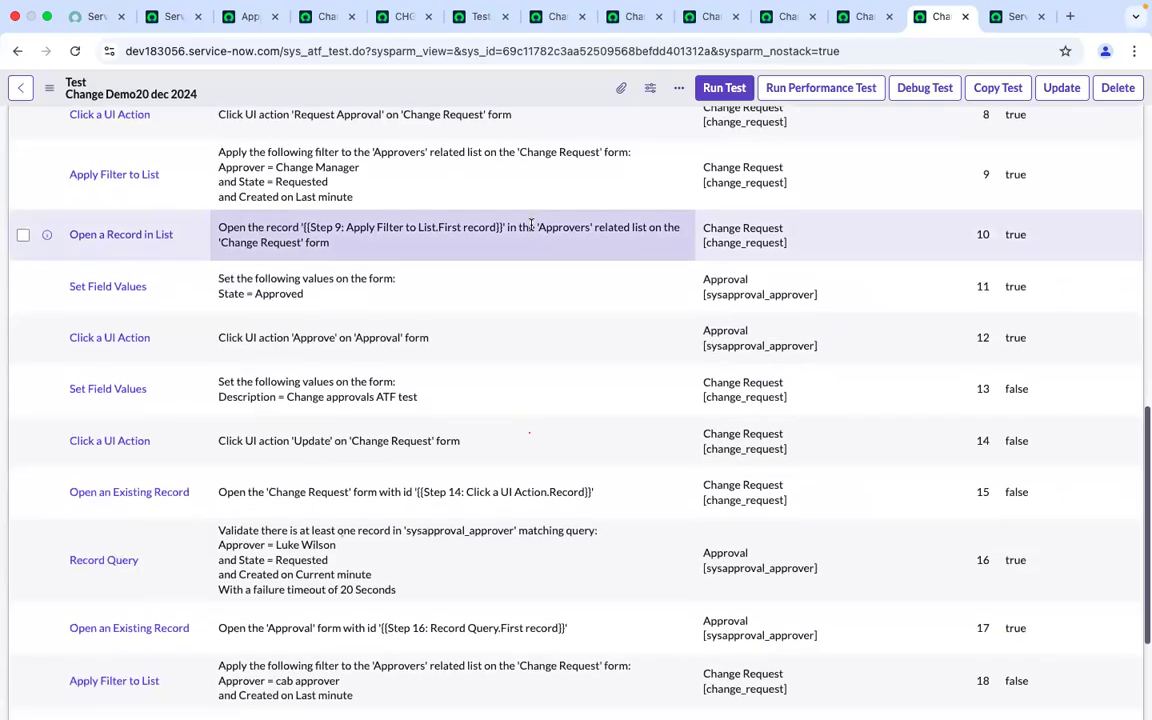
{"action": "scroll", "coordinate": [531, 224], "scroll_direction": "down", "scroll_amount": 3}
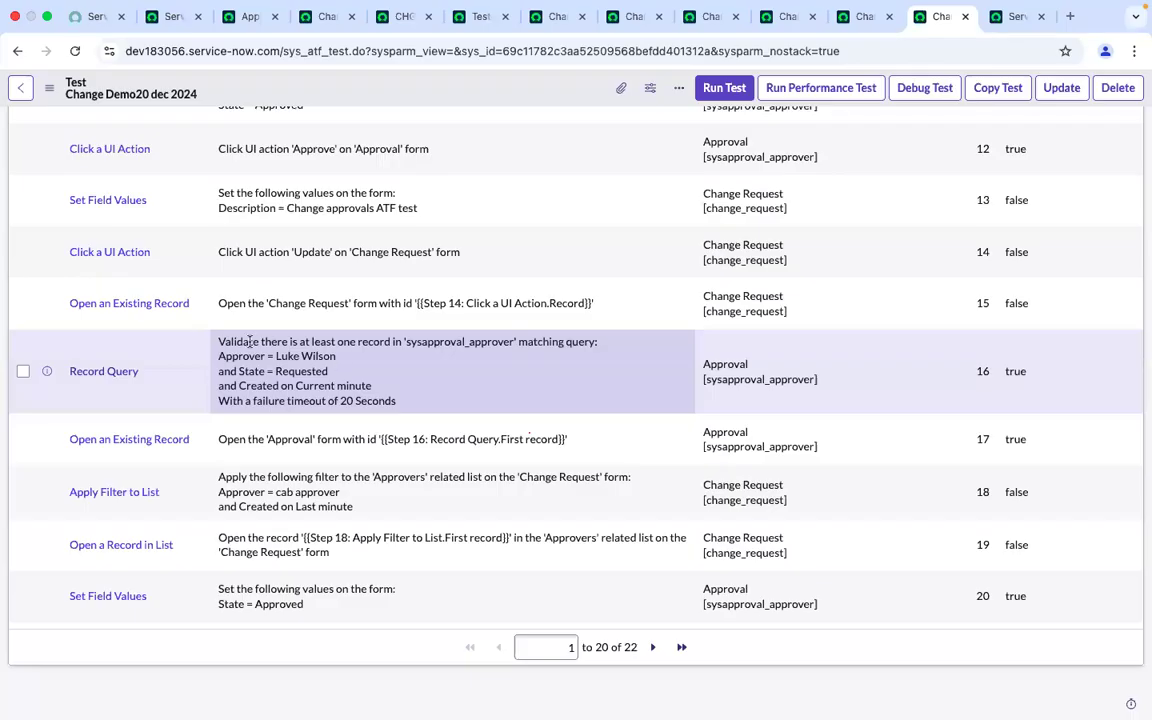
{"action": "scroll", "coordinate": [250, 341], "scroll_direction": "up", "scroll_amount": 5}
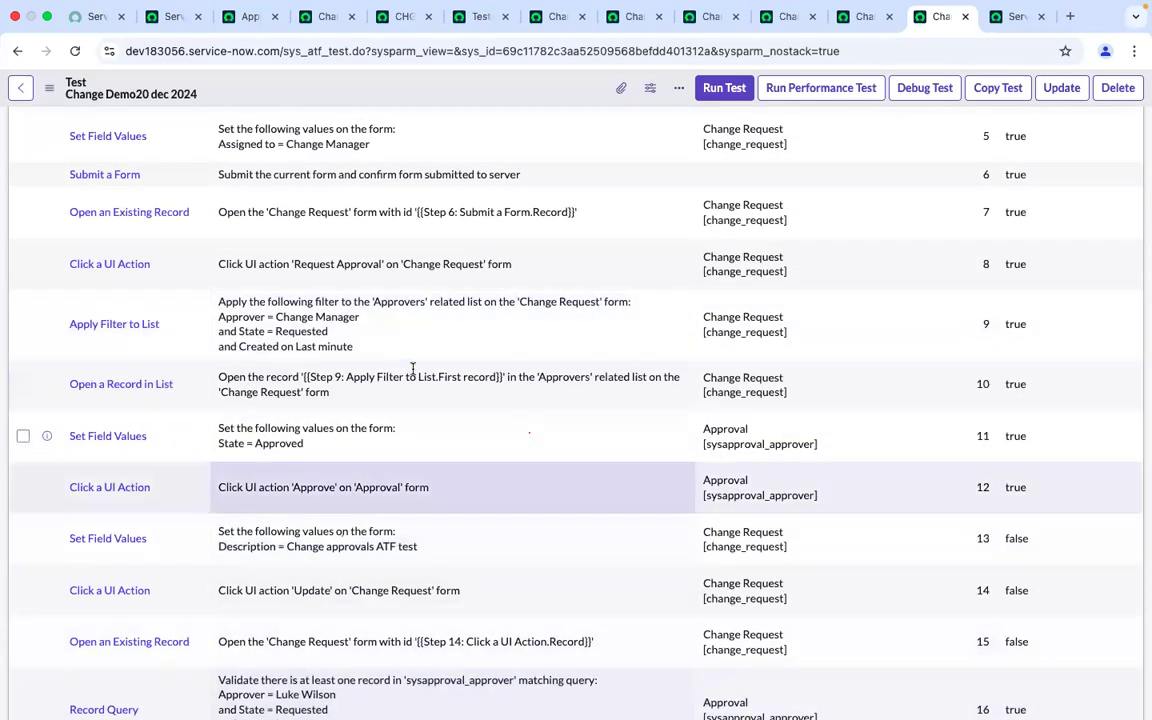
{"action": "scroll", "coordinate": [412, 368], "scroll_direction": "up", "scroll_amount": 10}
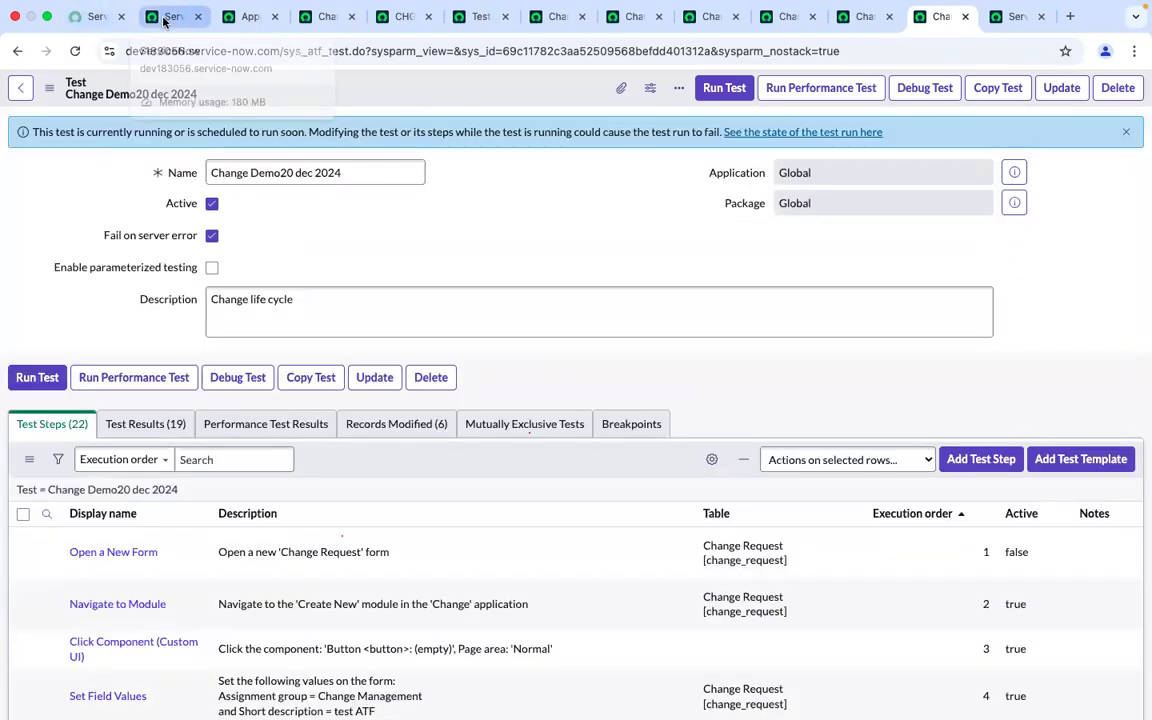
Close all the open ServiceNow instance browser tabs
{"action": "left_click", "coordinate": [166, 17]}
{"action": "left_click", "coordinate": [199, 17]}
{"action": "left_click", "coordinate": [199, 17]}
{"action": "left_click", "coordinate": [199, 17]}
{"action": "left_click", "coordinate": [199, 17]}
{"action": "left_click", "coordinate": [199, 17]}
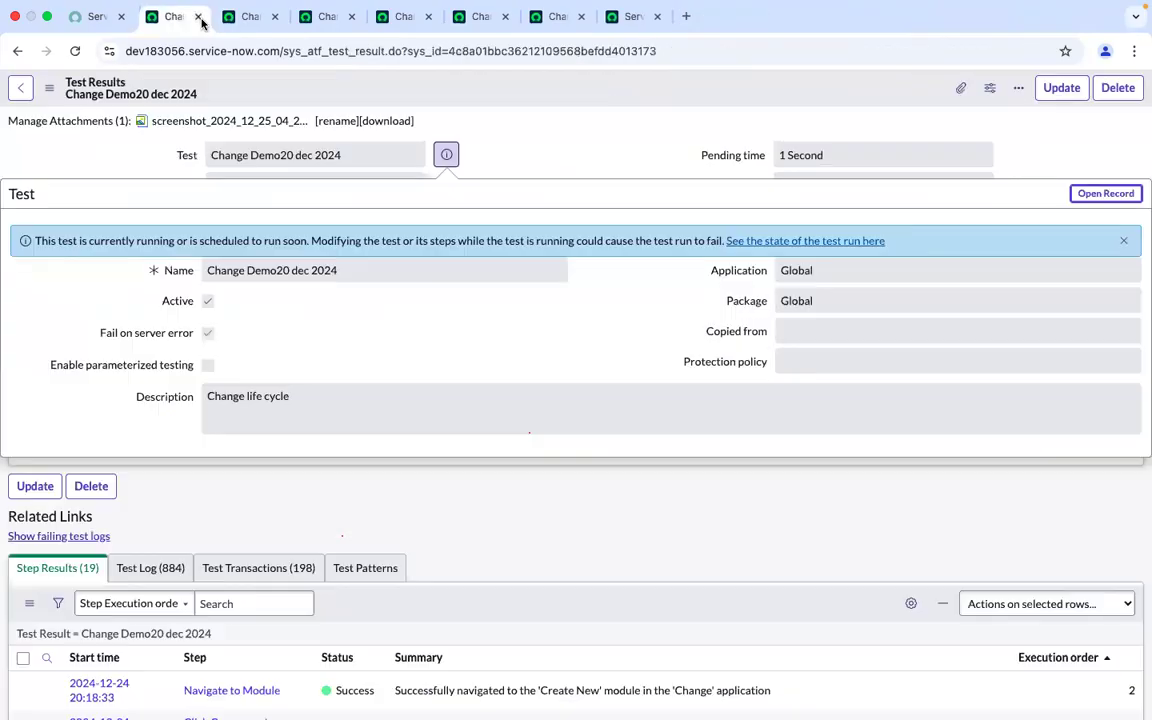
{"action": "left_click", "coordinate": [199, 17]}
{"action": "left_click", "coordinate": [199, 17]}
{"action": "left_click", "coordinate": [199, 17]}
{"action": "left_click", "coordinate": [199, 17]}
{"action": "left_click", "coordinate": [199, 17]}
{"action": "left_click", "coordinate": [201, 18]}
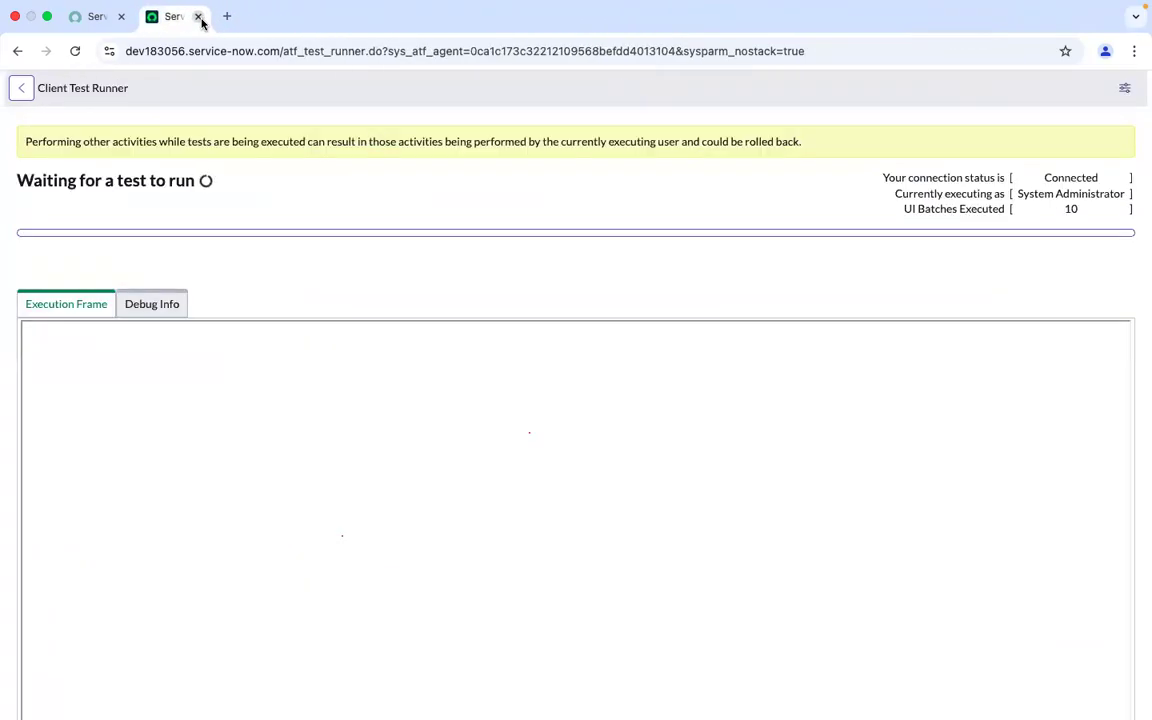
{"action": "left_click", "coordinate": [201, 18]}
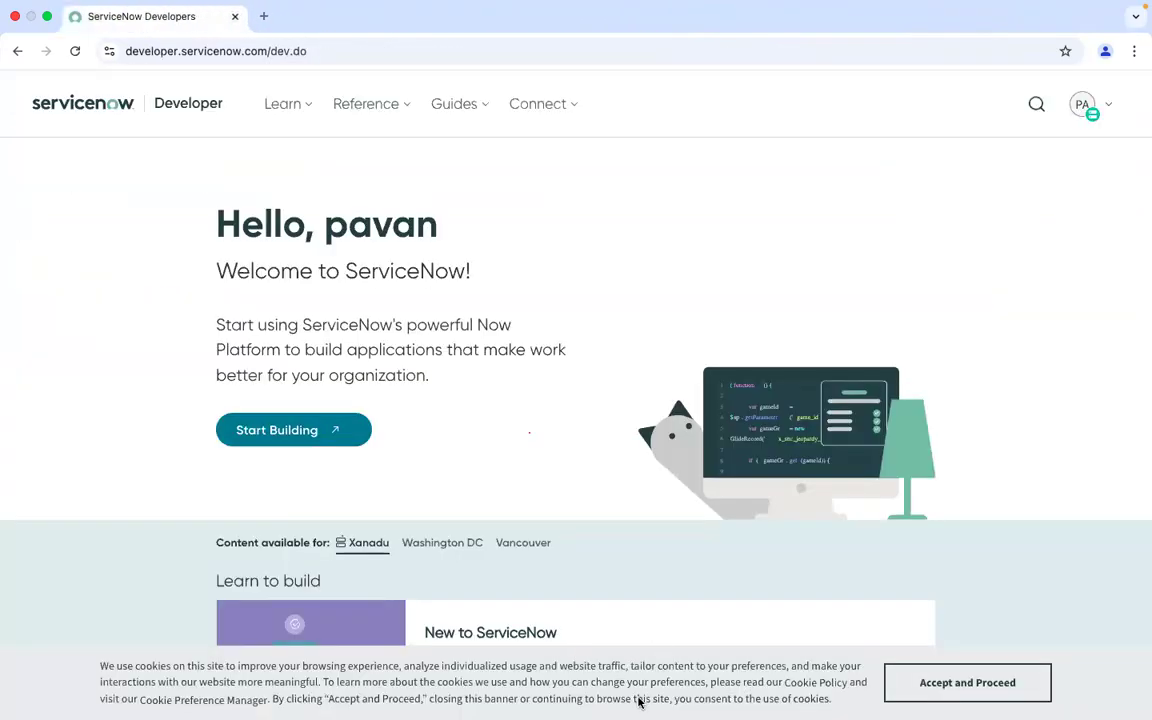